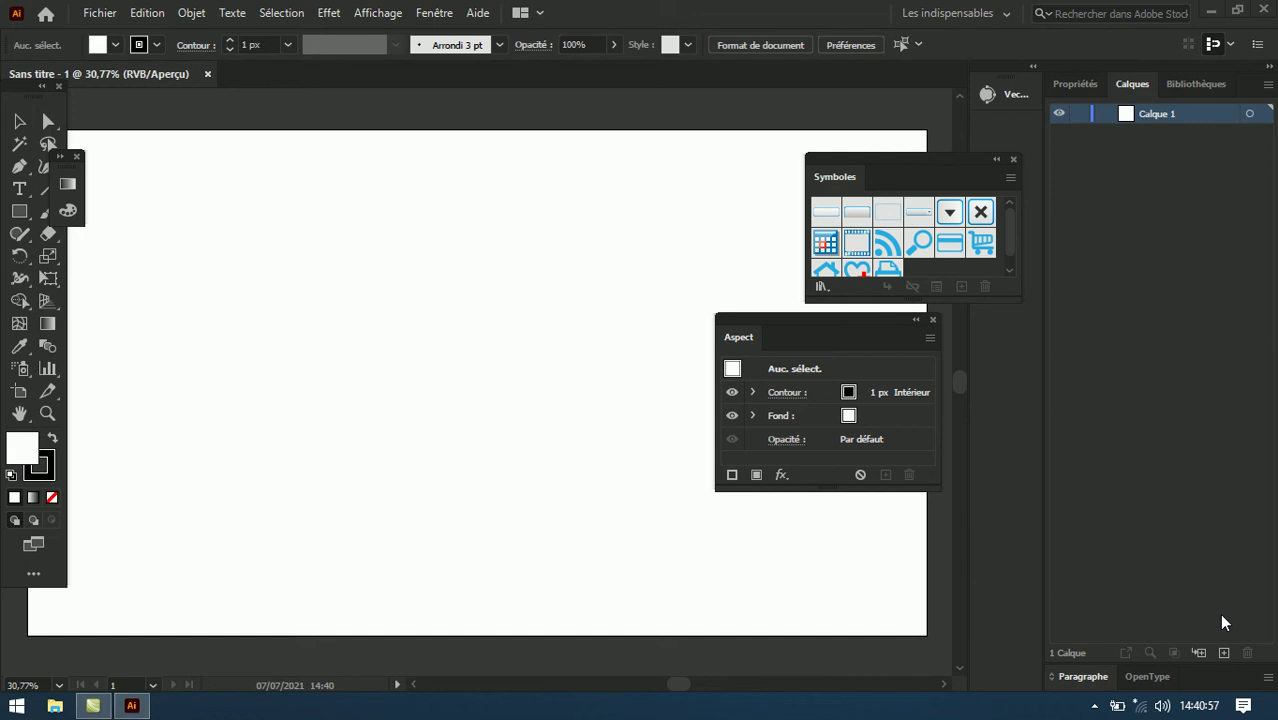
Step: Close Illustrator and start a Windows Wi-Fi connection to the iPad (2) network
{"action": "left_click", "coordinate": [1261, 11]}
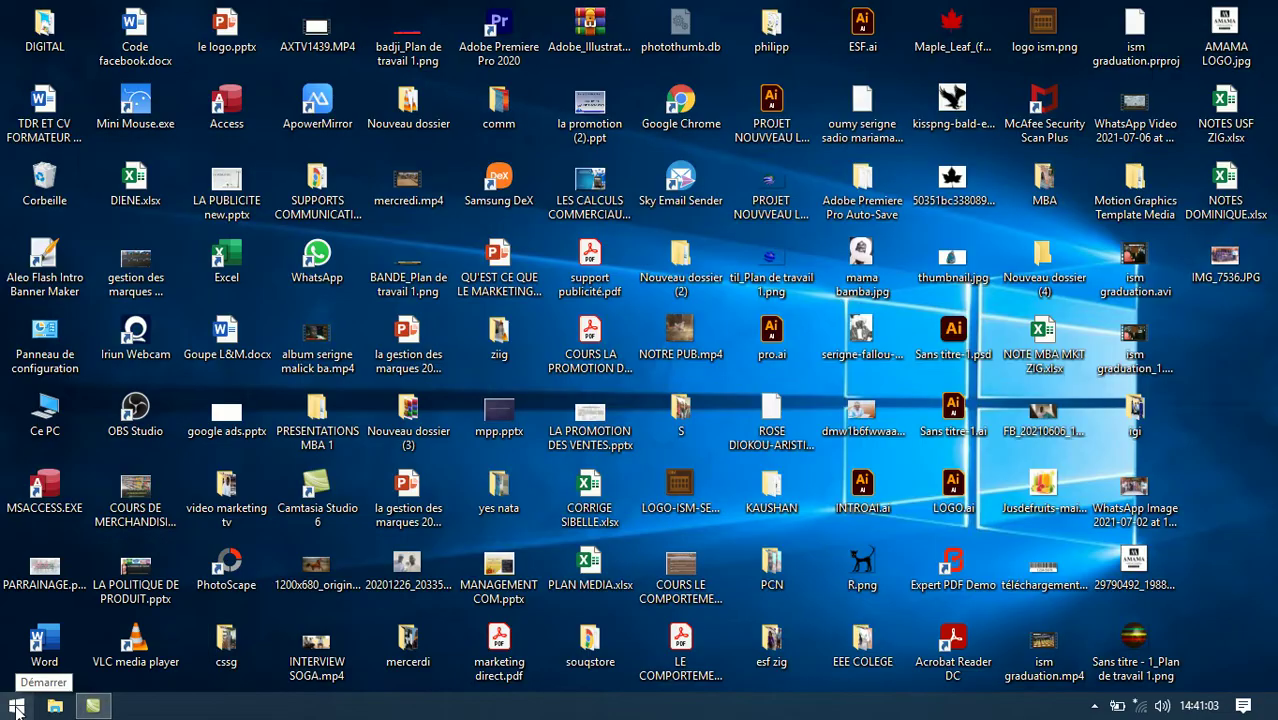
{"action": "left_click", "coordinate": [1139, 706]}
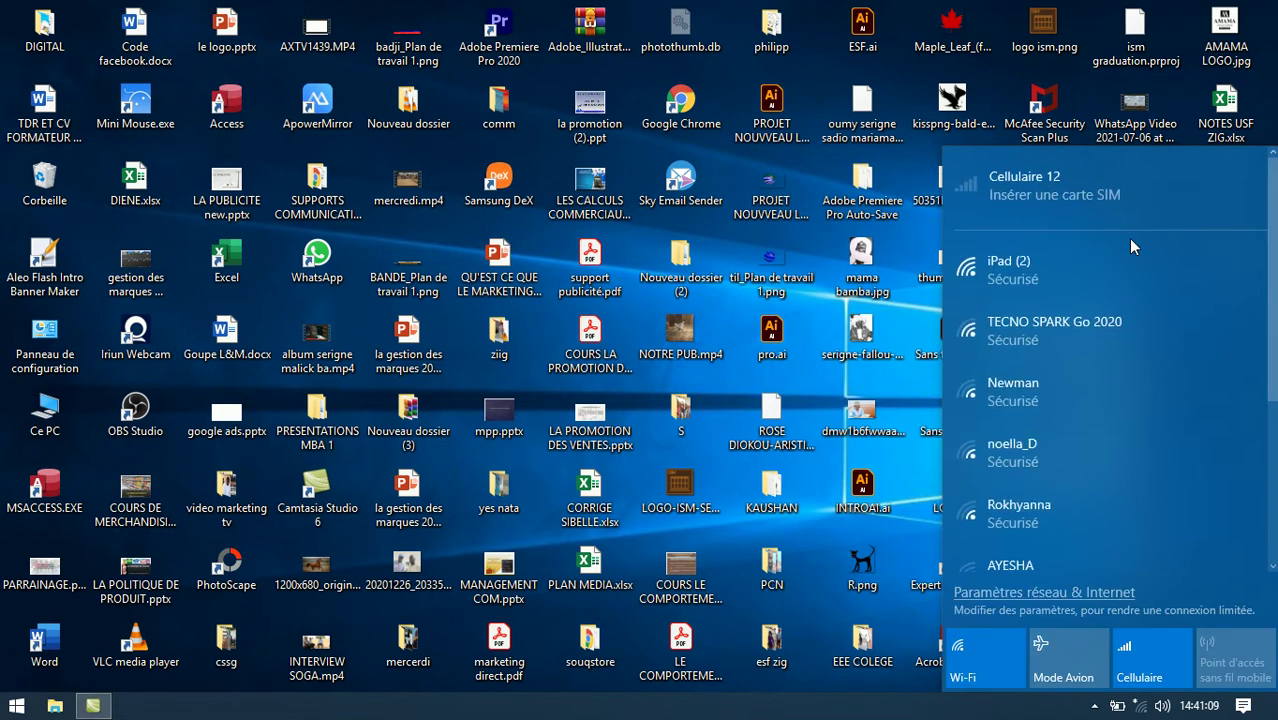
{"action": "left_click", "coordinate": [1100, 285]}
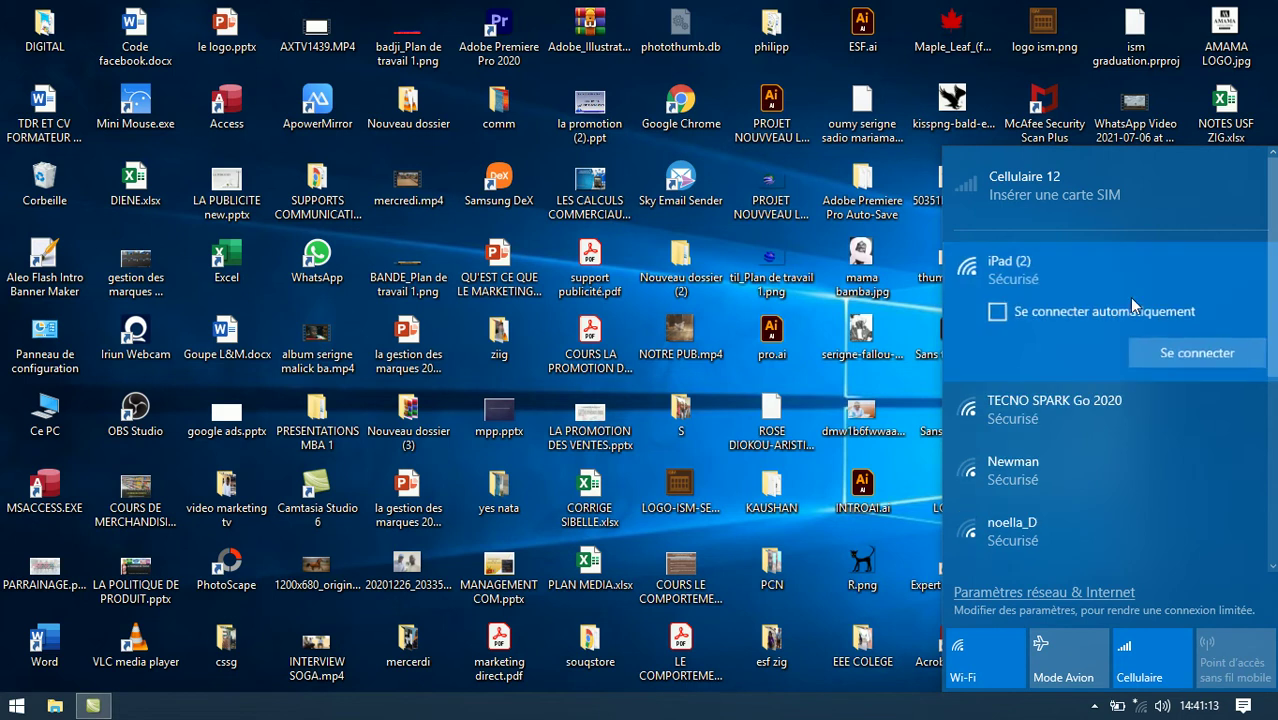
{"action": "left_click", "coordinate": [1183, 358]}
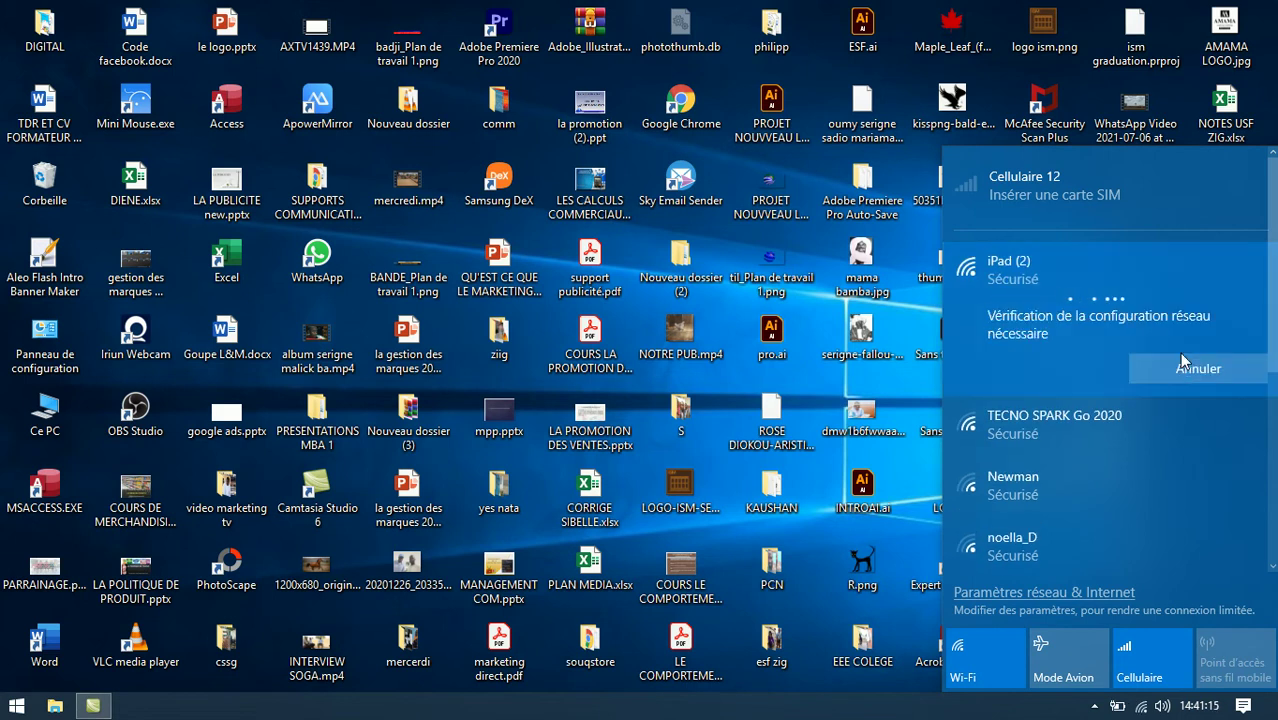
{"action": "key", "text": "Escape"}
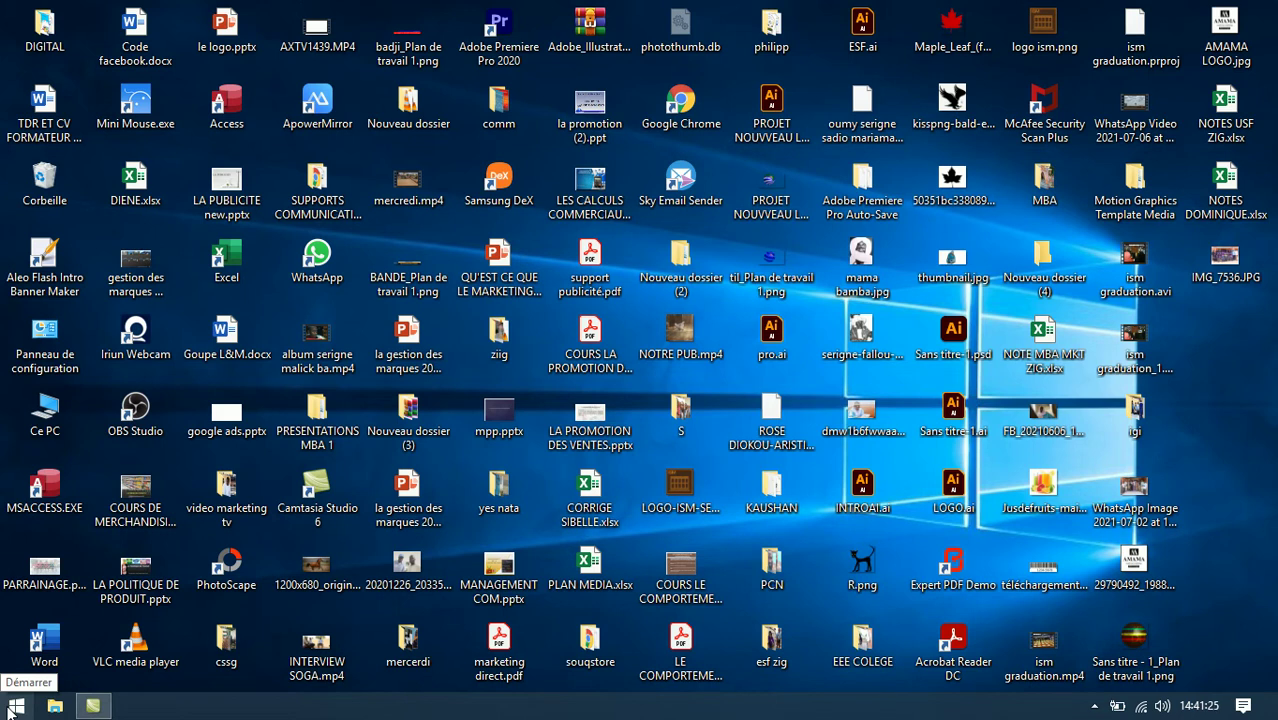
Step: Launch Illustrator and Chrome, minimize Chrome, and create a Web - Large 1920 x 1080 px document
{"action": "left_click", "coordinate": [14, 706]}
{"action": "left_click", "coordinate": [117, 313]}
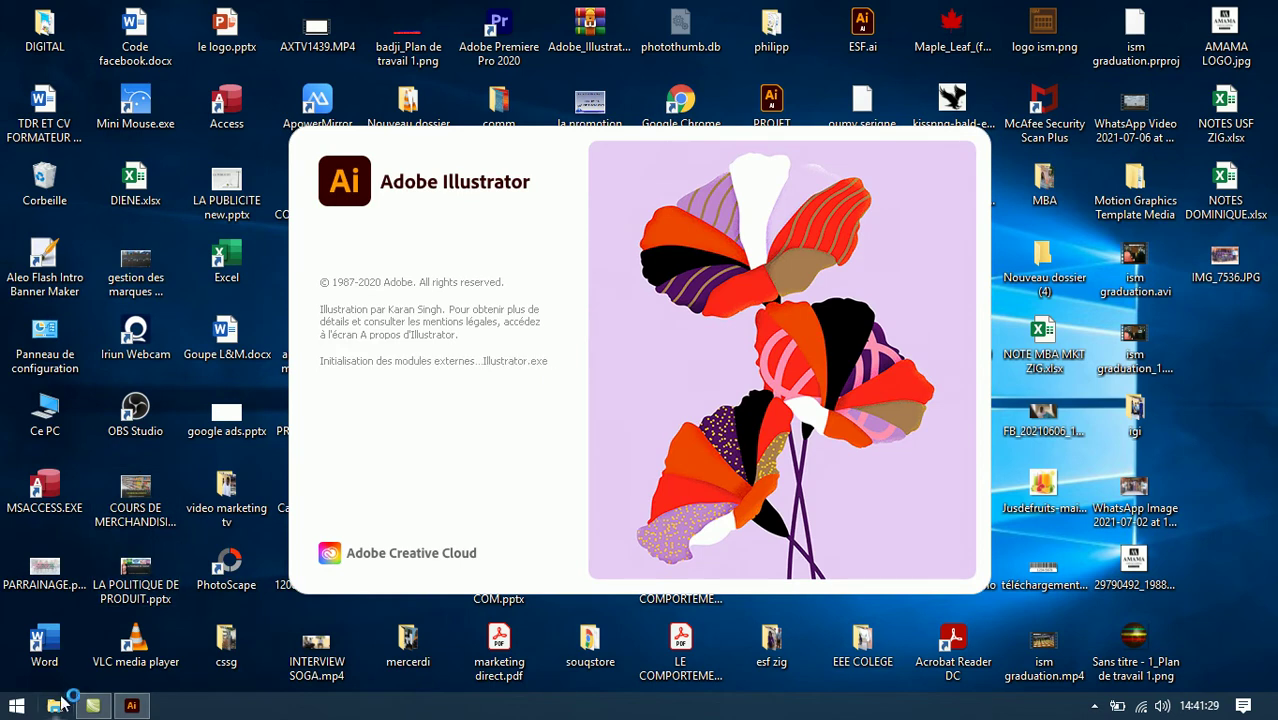
{"action": "left_click", "coordinate": [18, 706]}
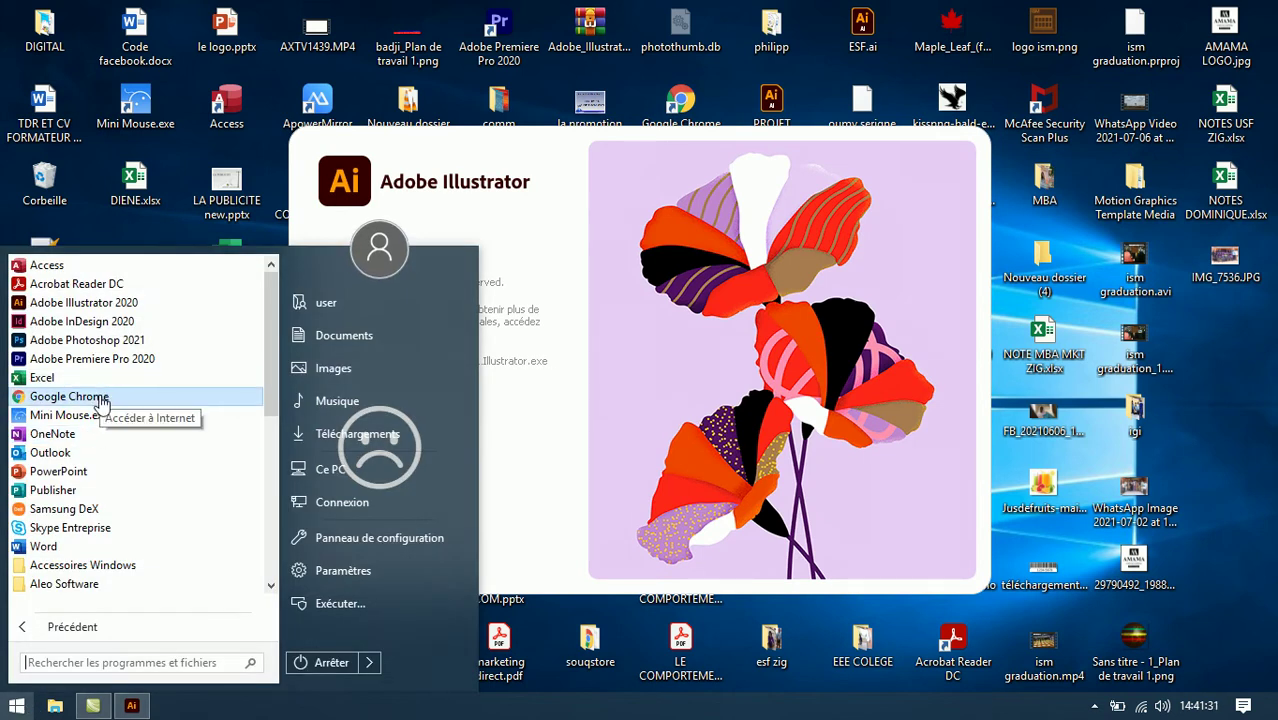
{"action": "left_click", "coordinate": [100, 399]}
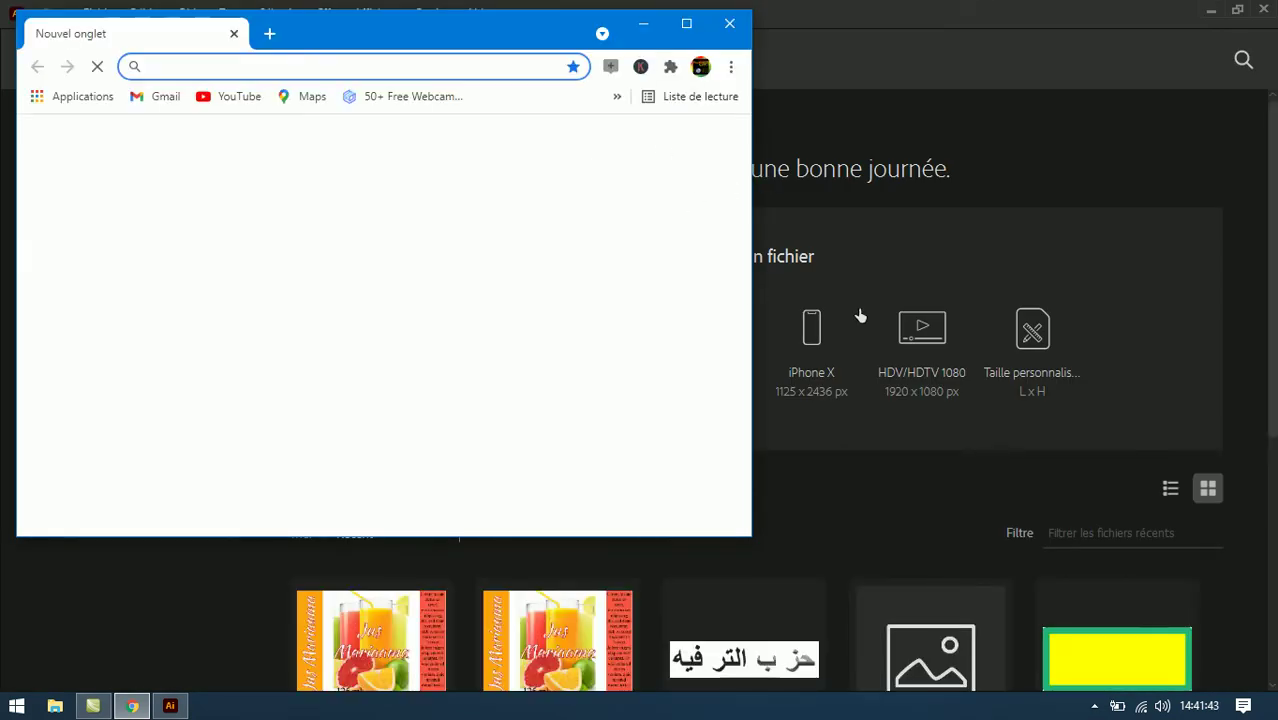
{"action": "left_click", "coordinate": [645, 25]}
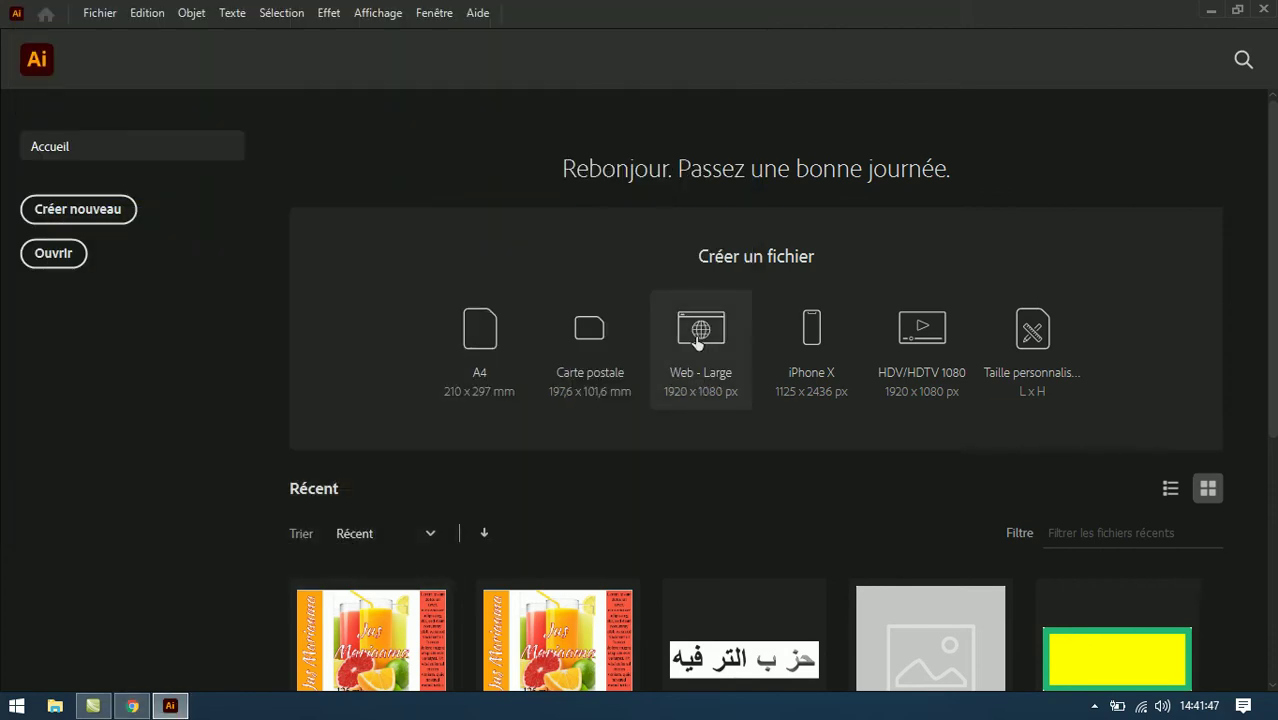
{"action": "left_click", "coordinate": [698, 338]}
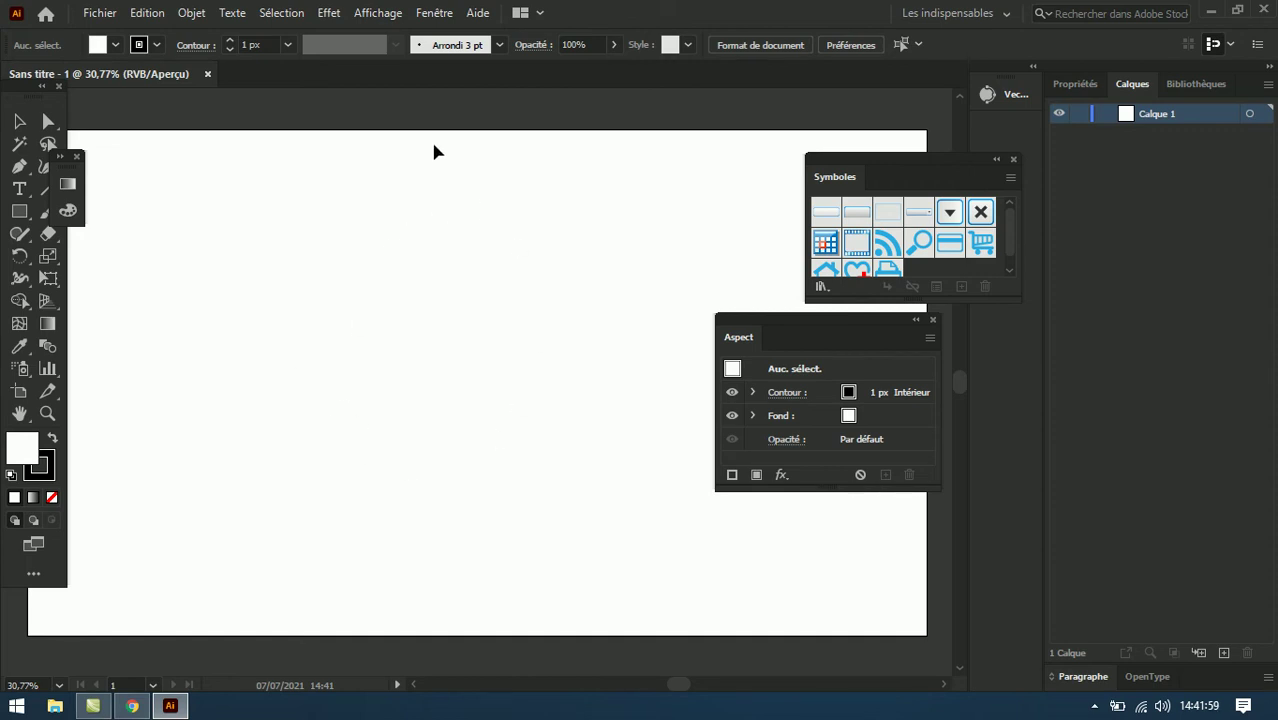
Step: Maximize the Chrome window, then return to the Illustrator document
{"action": "left_click", "coordinate": [132, 706]}
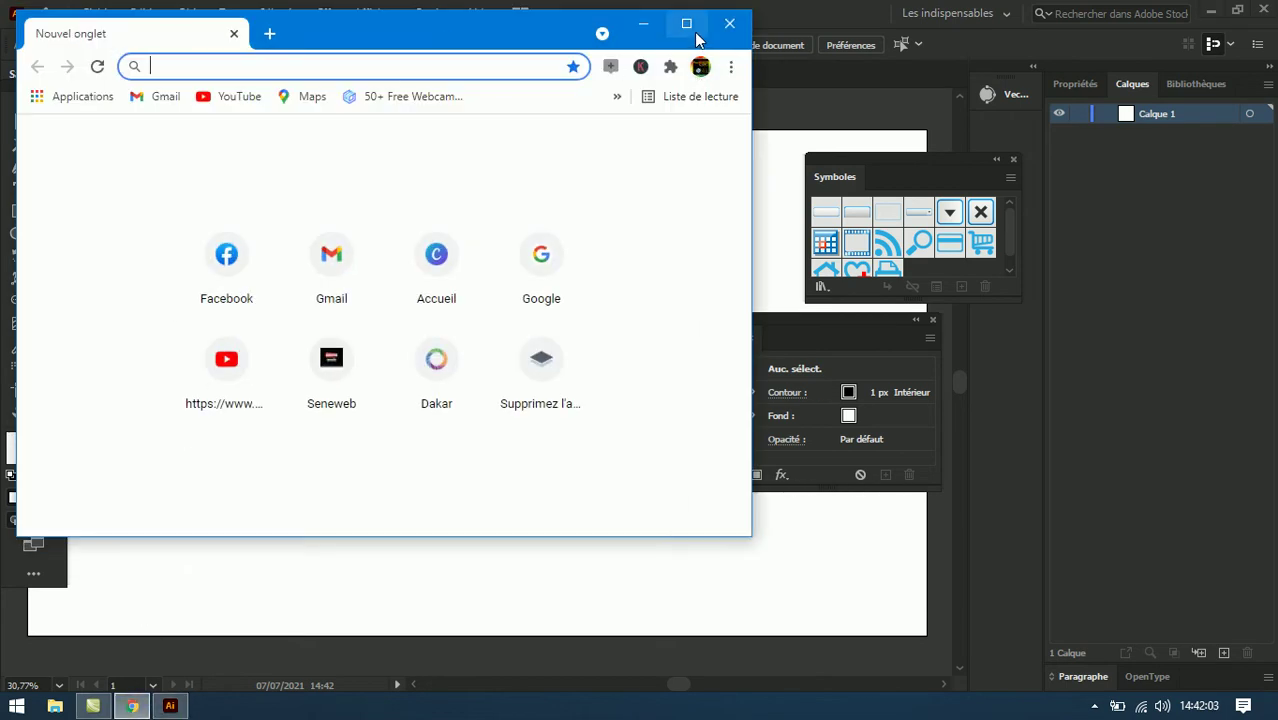
{"action": "left_click", "coordinate": [686, 23]}
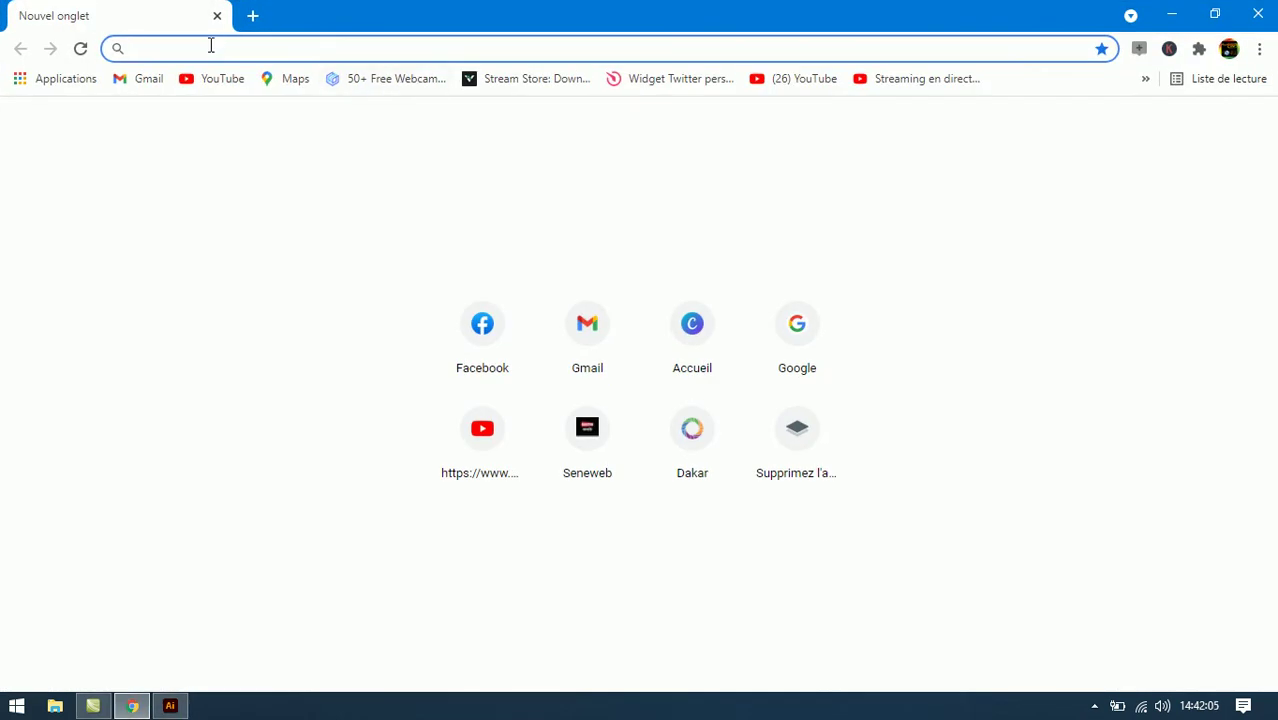
{"action": "left_click", "coordinate": [168, 706]}
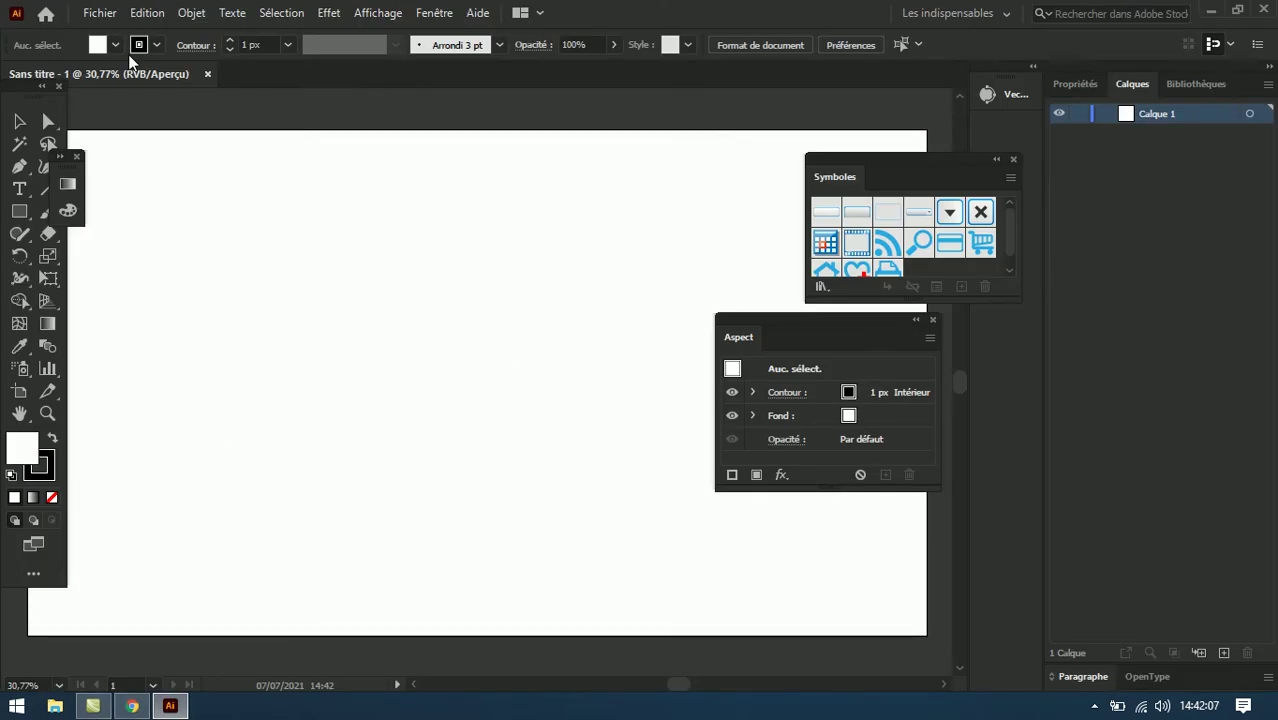
Step: Import the AMAMA logo image via Fichier > Importer and place it at the artboard's upper left
{"action": "left_click", "coordinate": [110, 14]}
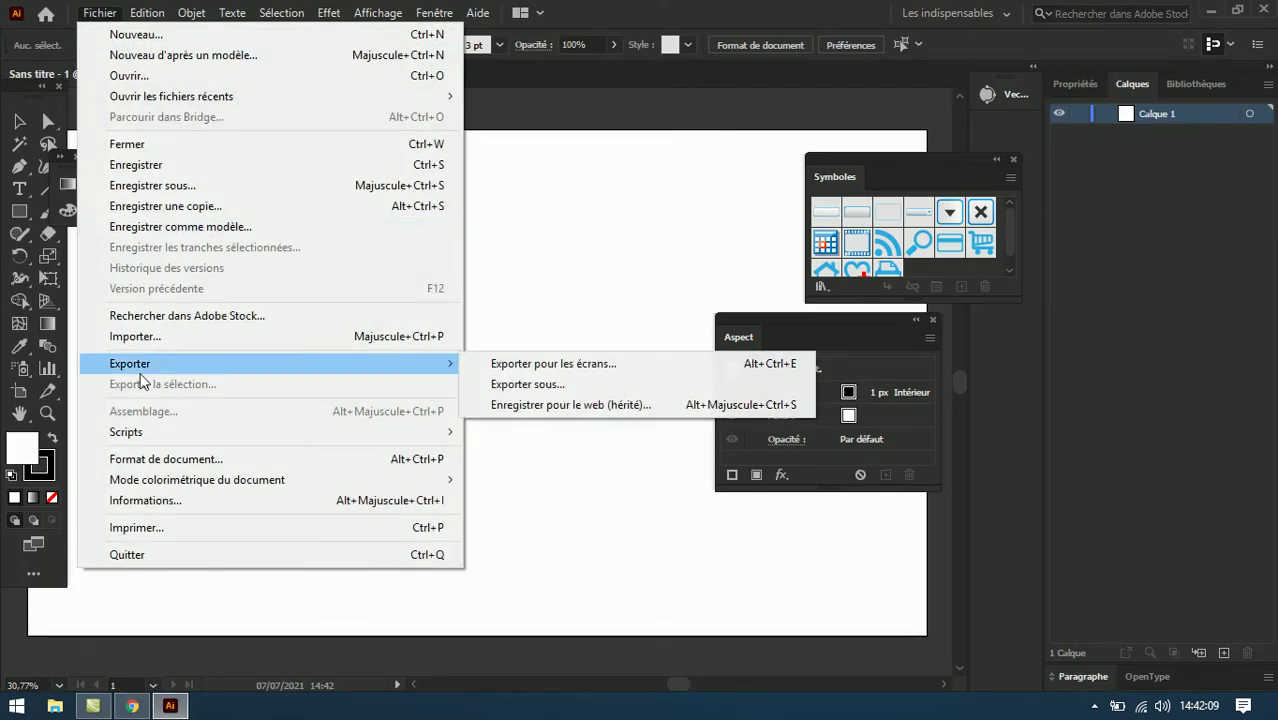
{"action": "left_click", "coordinate": [151, 336]}
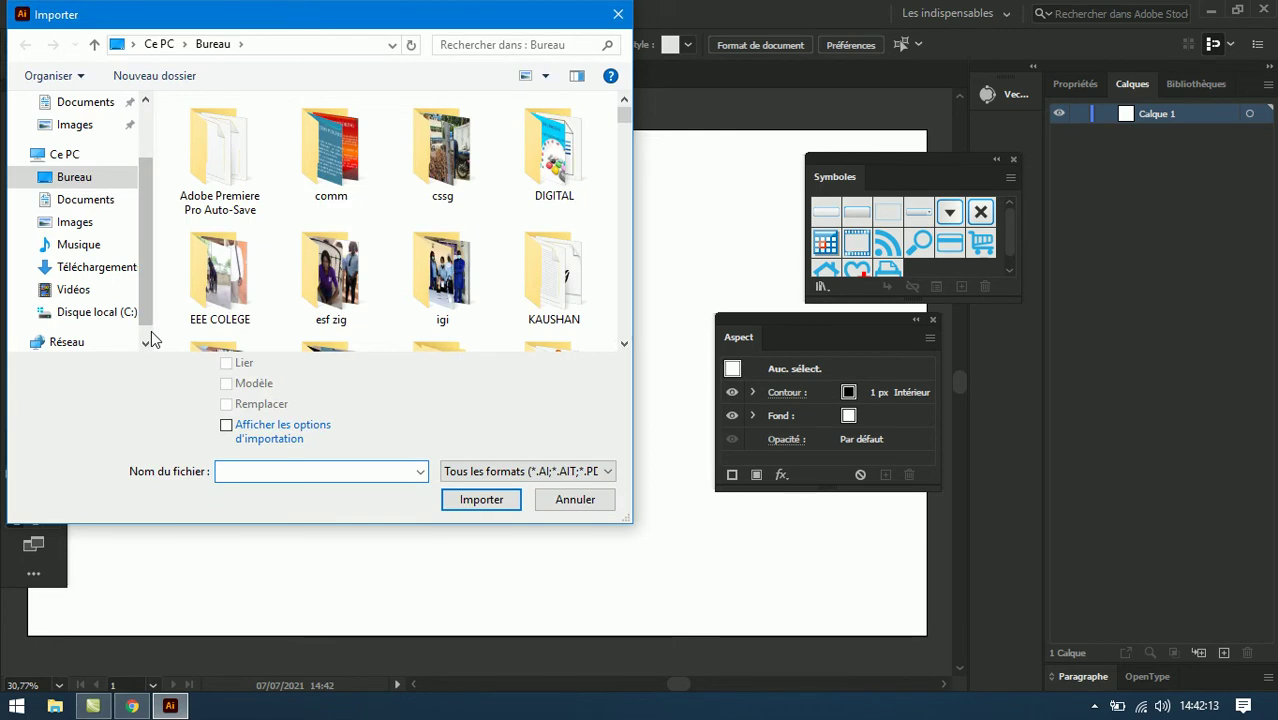
{"action": "left_click_drag", "start_coordinate": [622, 116], "coordinate": [622, 172]}
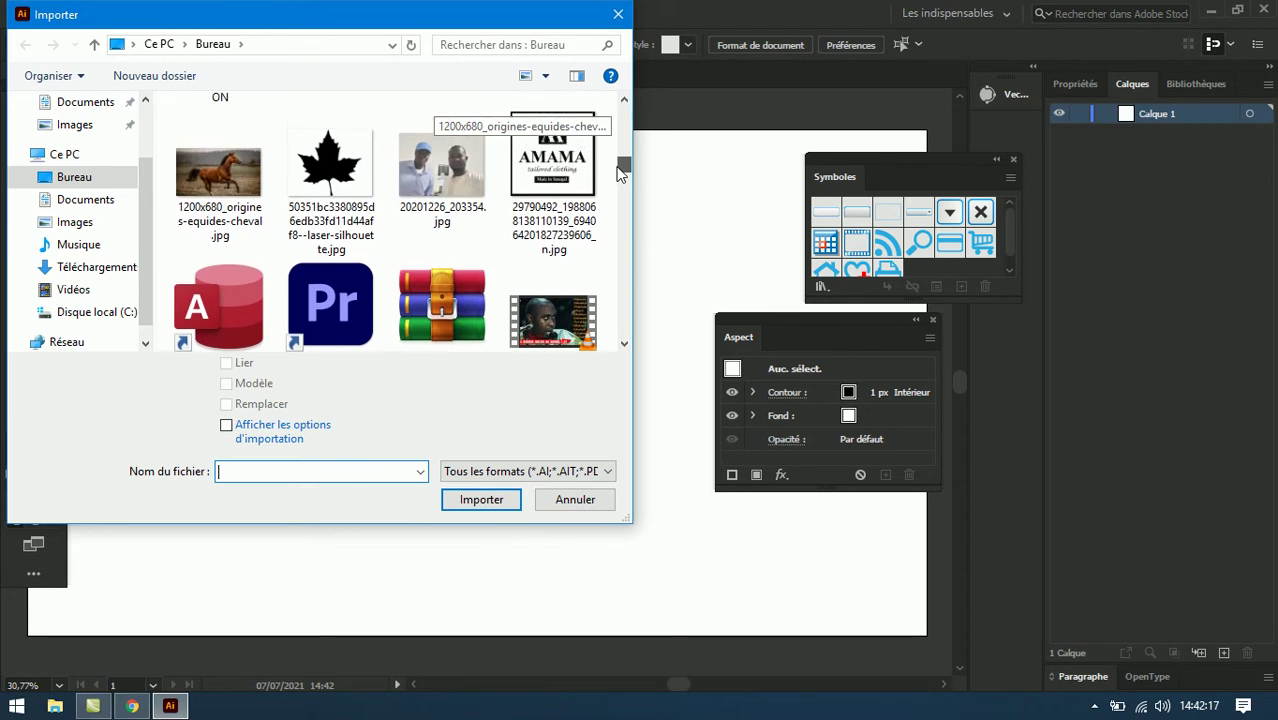
{"action": "double_click", "coordinate": [560, 172]}
{"action": "left_click_drag", "start_coordinate": [211, 199], "coordinate": [455, 345]}
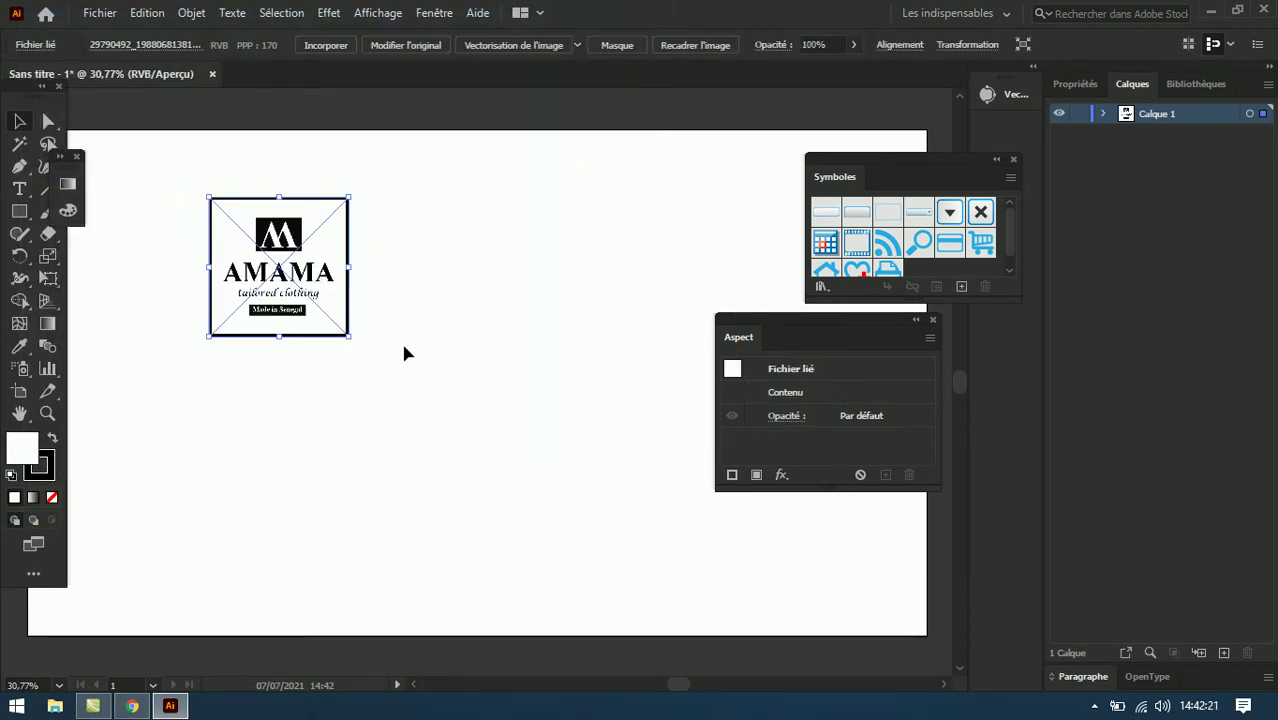
Step: Nudge the placed AMAMA logo up and enlarge it
{"action": "left_click", "coordinate": [359, 395]}
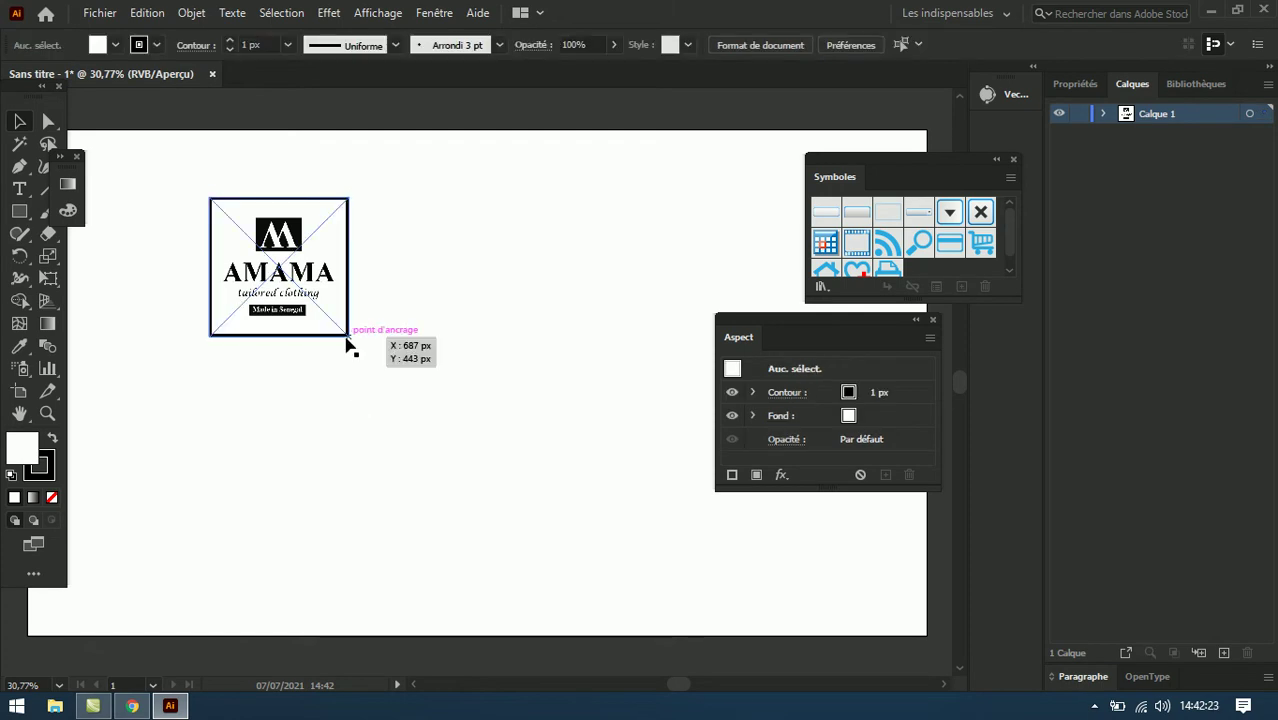
{"action": "left_click_drag", "start_coordinate": [347, 339], "coordinate": [406, 389]}
{"action": "left_click", "coordinate": [307, 443]}
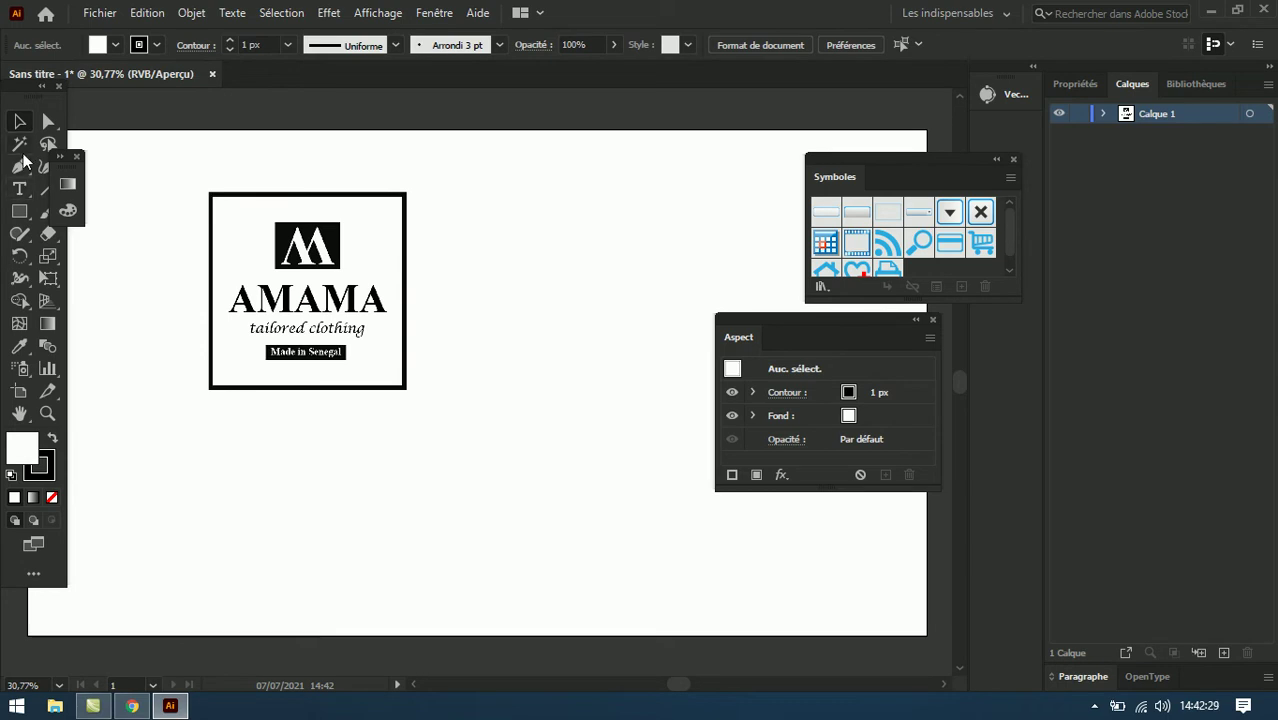
Step: Clip the logo with a rectangle mask to keep only the M mark and AMAMA lettering
{"action": "left_click", "coordinate": [19, 211]}
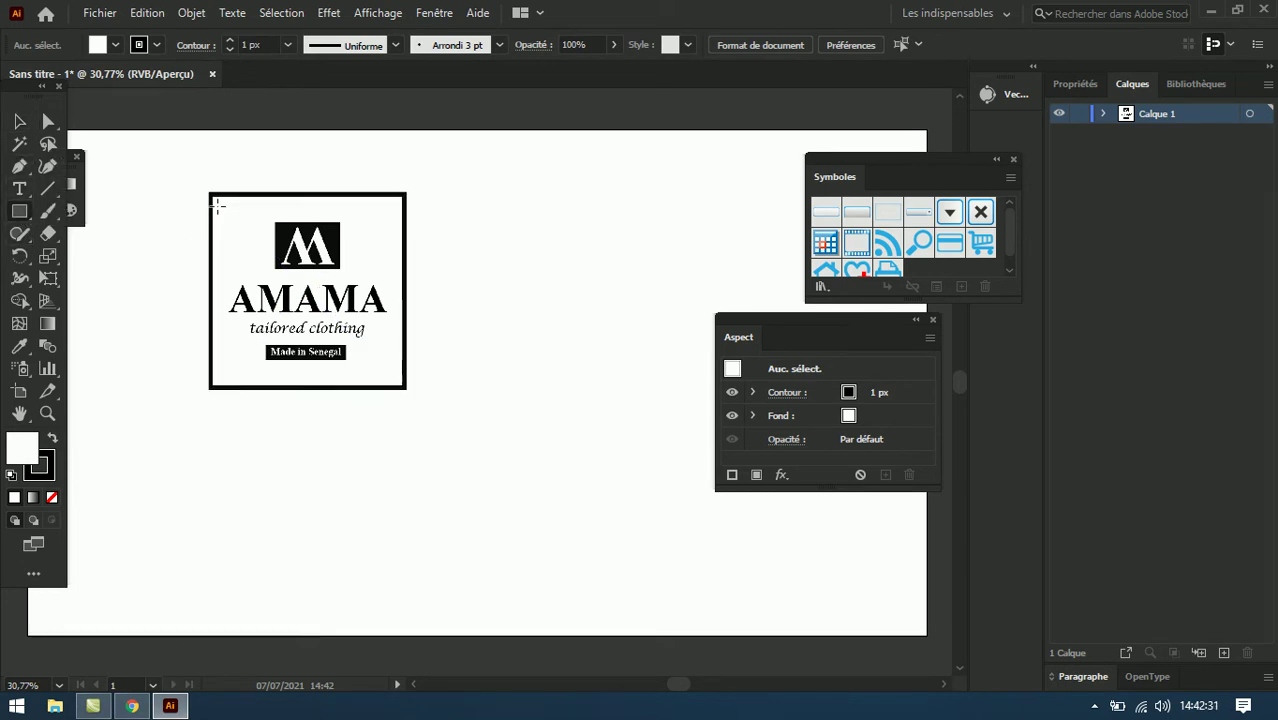
{"action": "left_click_drag", "start_coordinate": [218, 206], "coordinate": [398, 320]}
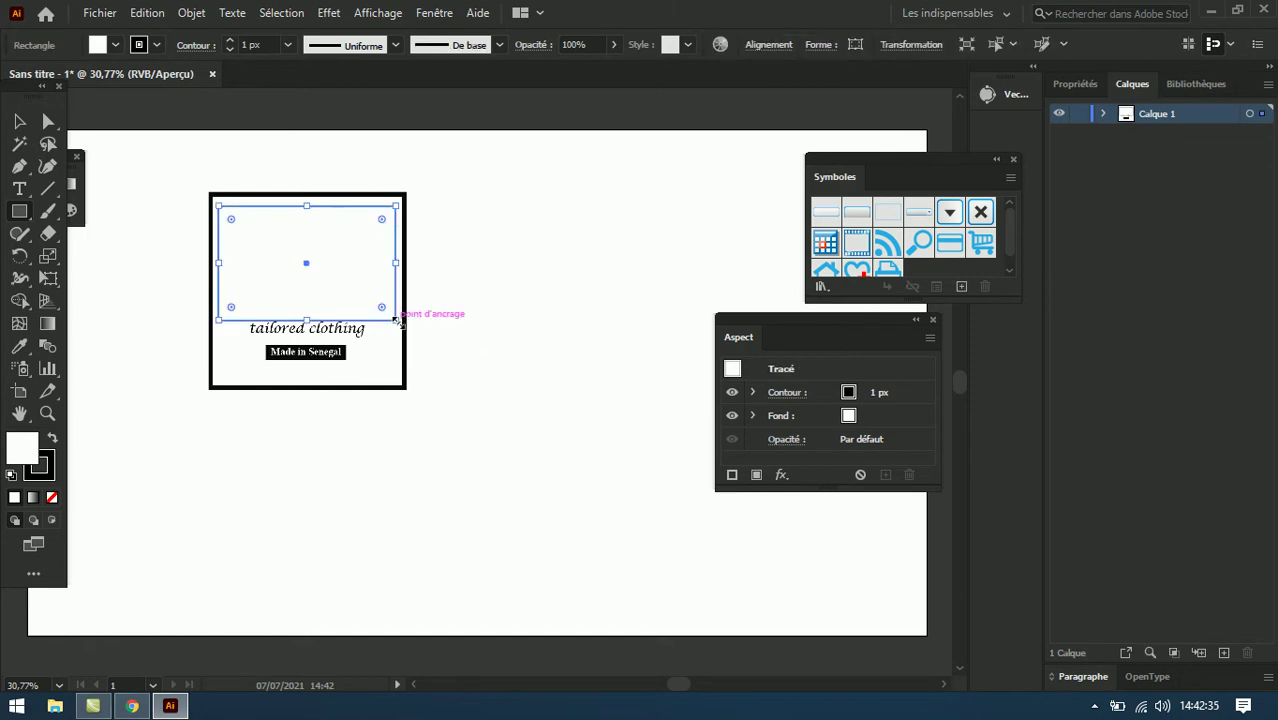
{"action": "key", "text": "ctrl+a"}
{"action": "right_click", "coordinate": [397, 322]}
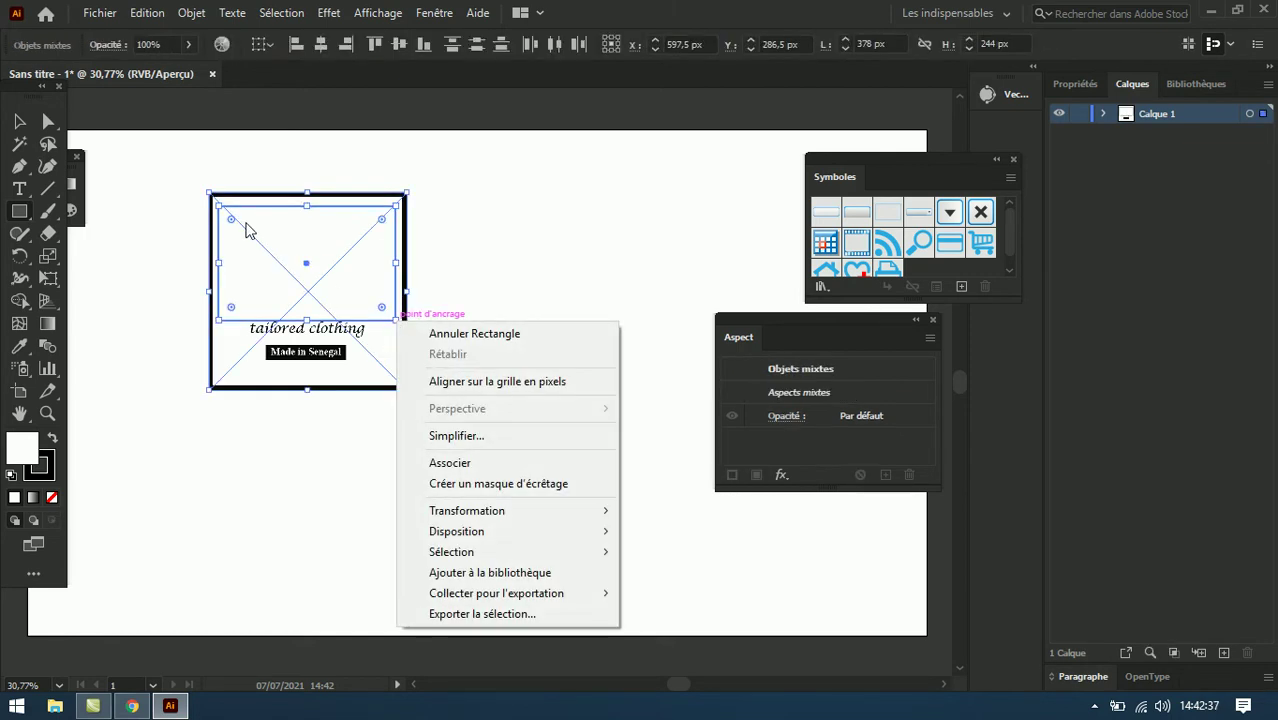
{"action": "left_click", "coordinate": [518, 484]}
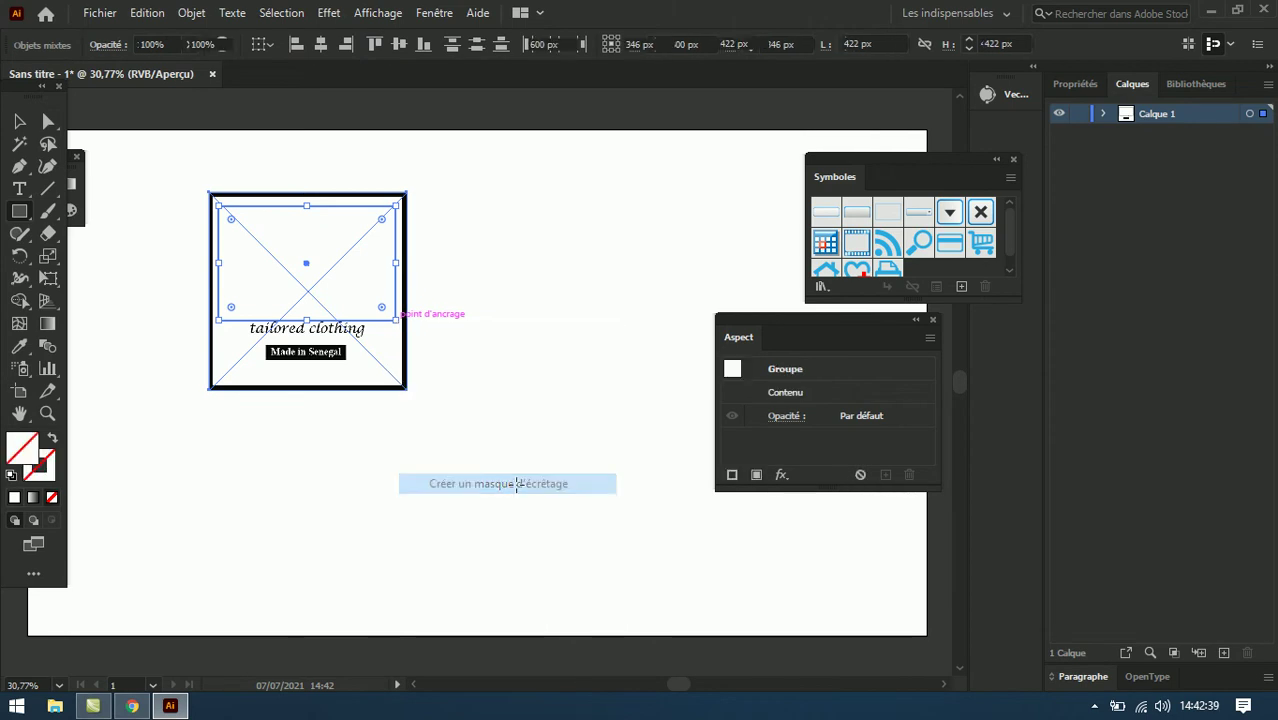
{"action": "left_click", "coordinate": [19, 123]}
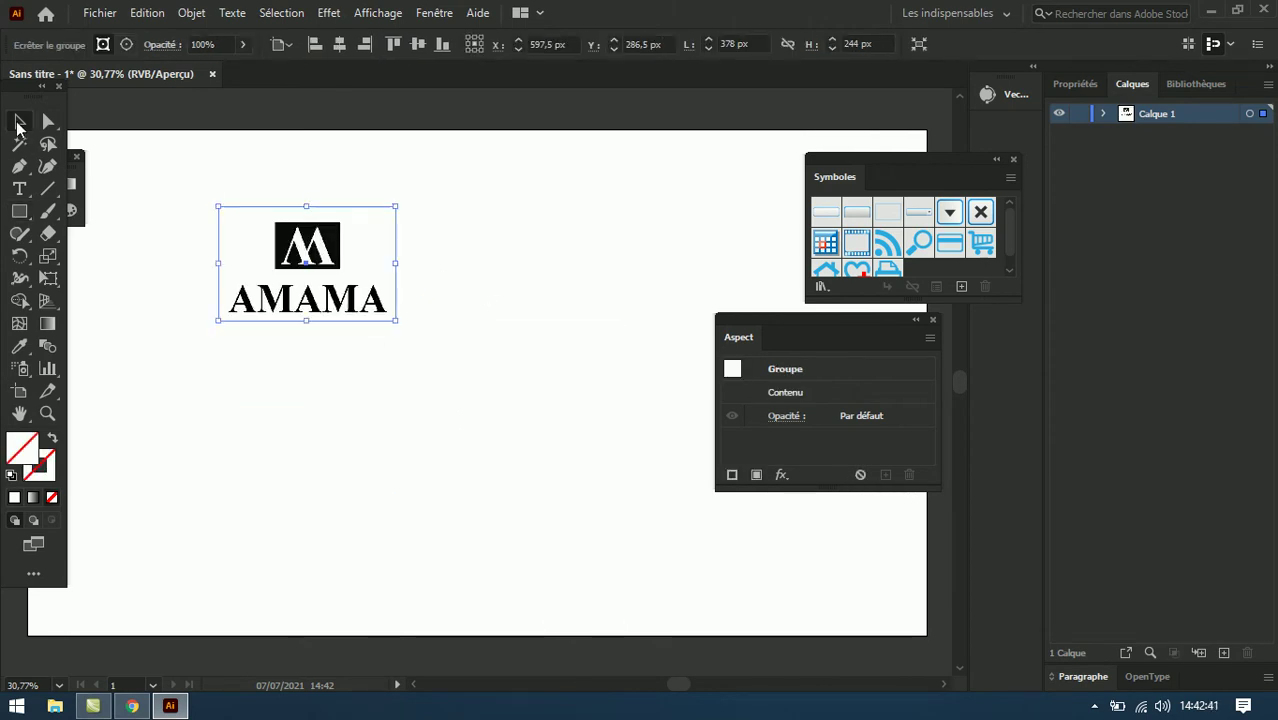
{"action": "left_click", "coordinate": [251, 380]}
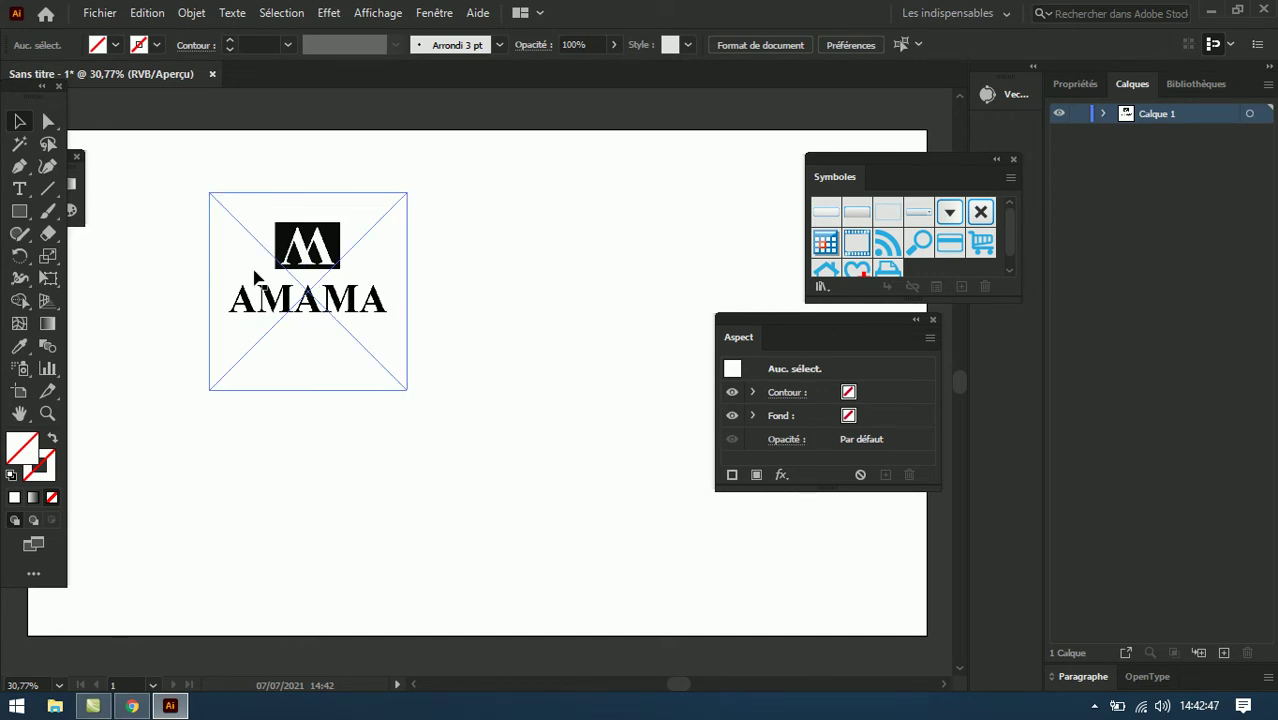
Step: Alt-drag a copy of the cropped logo to the lower left and clip it to the M mark
{"action": "left_click_drag", "start_coordinate": [325, 280], "coordinate": [207, 456]}
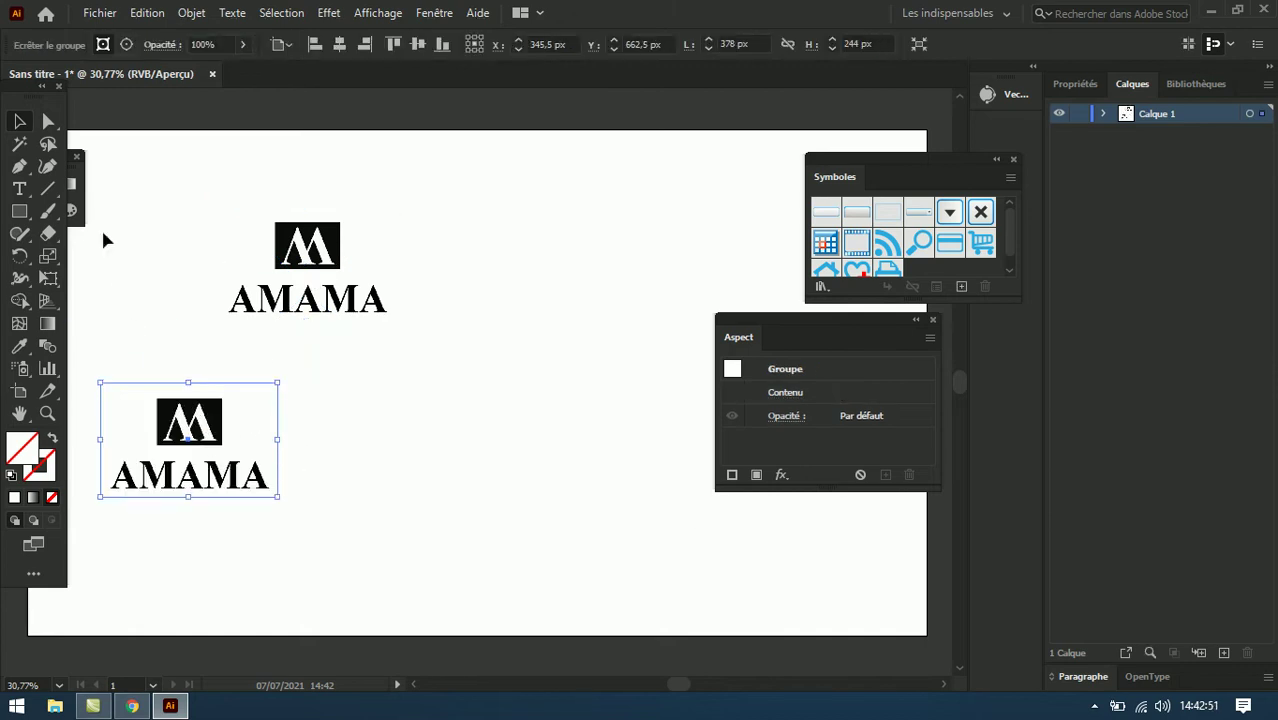
{"action": "left_click", "coordinate": [21, 212]}
{"action": "left_click_drag", "start_coordinate": [140, 390], "coordinate": [249, 451]}
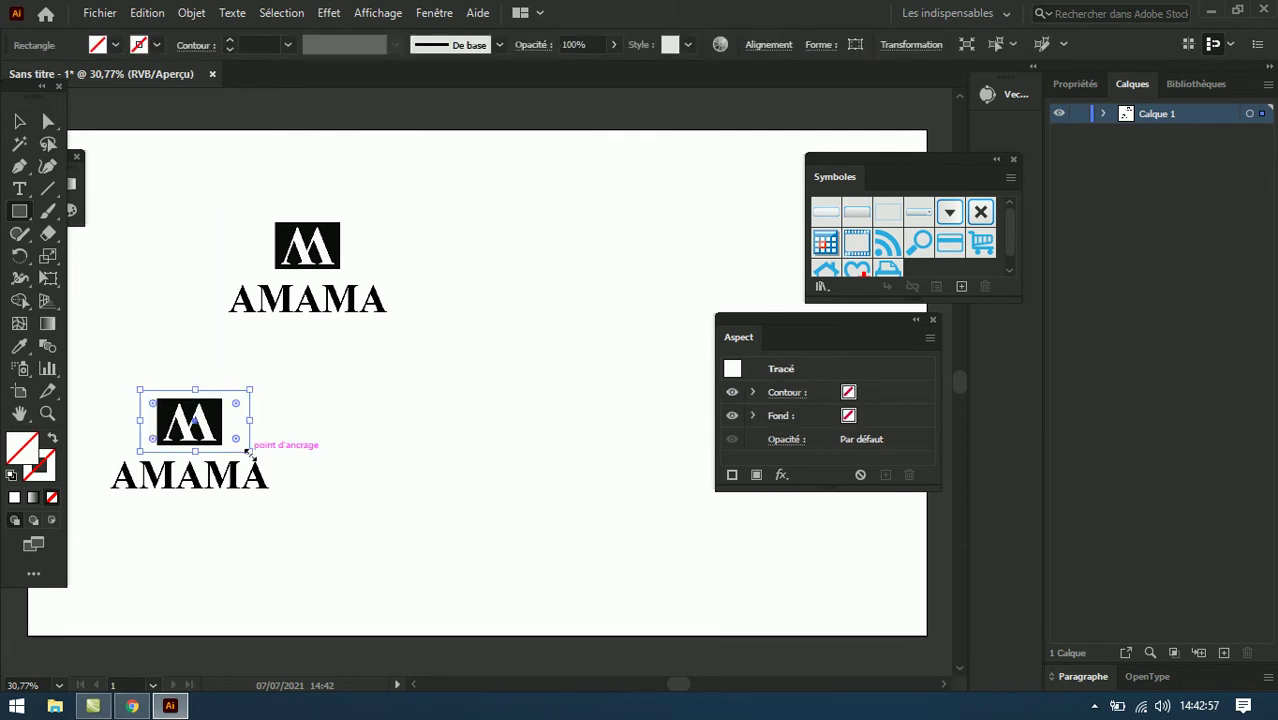
{"action": "left_click", "coordinate": [22, 125]}
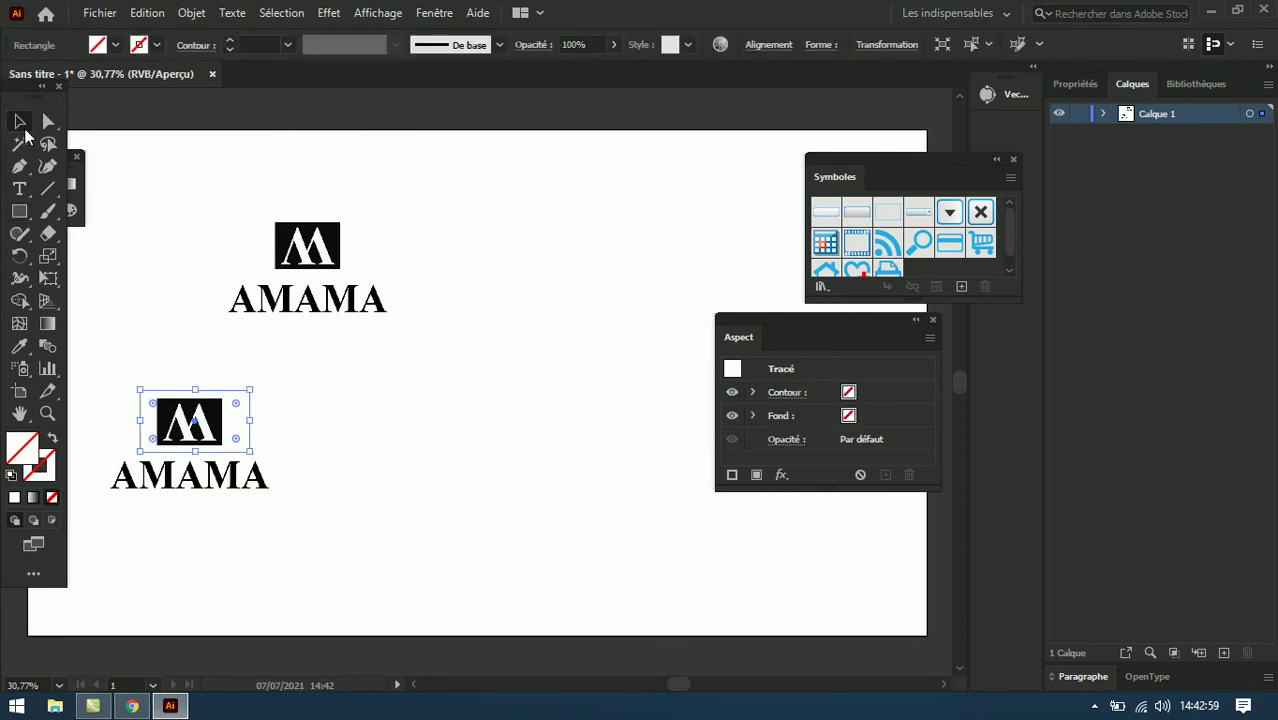
{"action": "left_click_drag", "start_coordinate": [134, 350], "coordinate": [309, 500]}
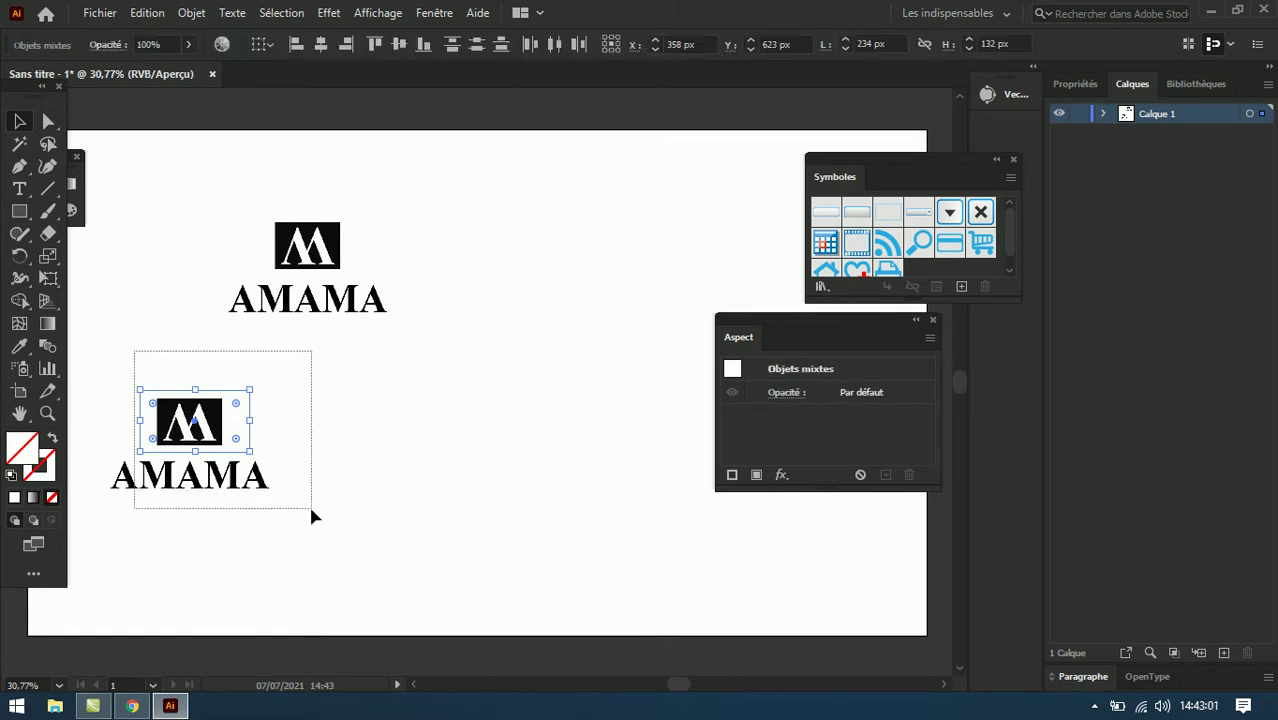
{"action": "right_click", "coordinate": [210, 437]}
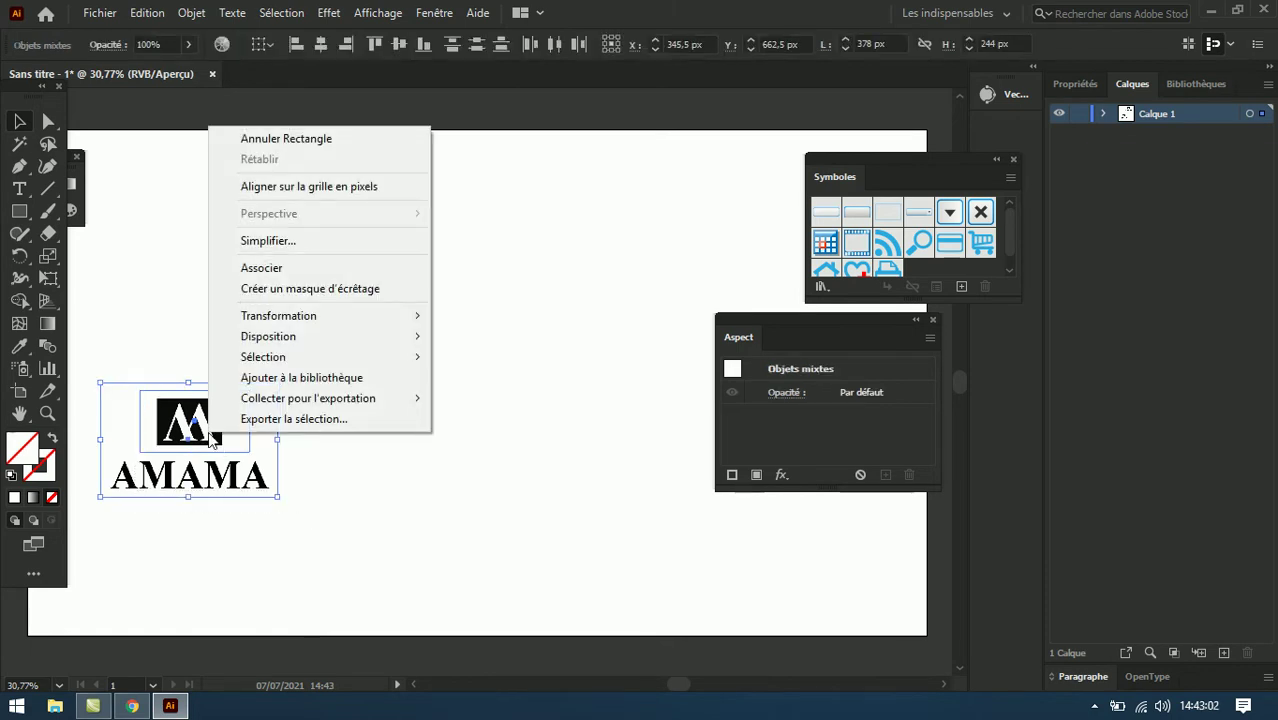
{"action": "left_click", "coordinate": [350, 292]}
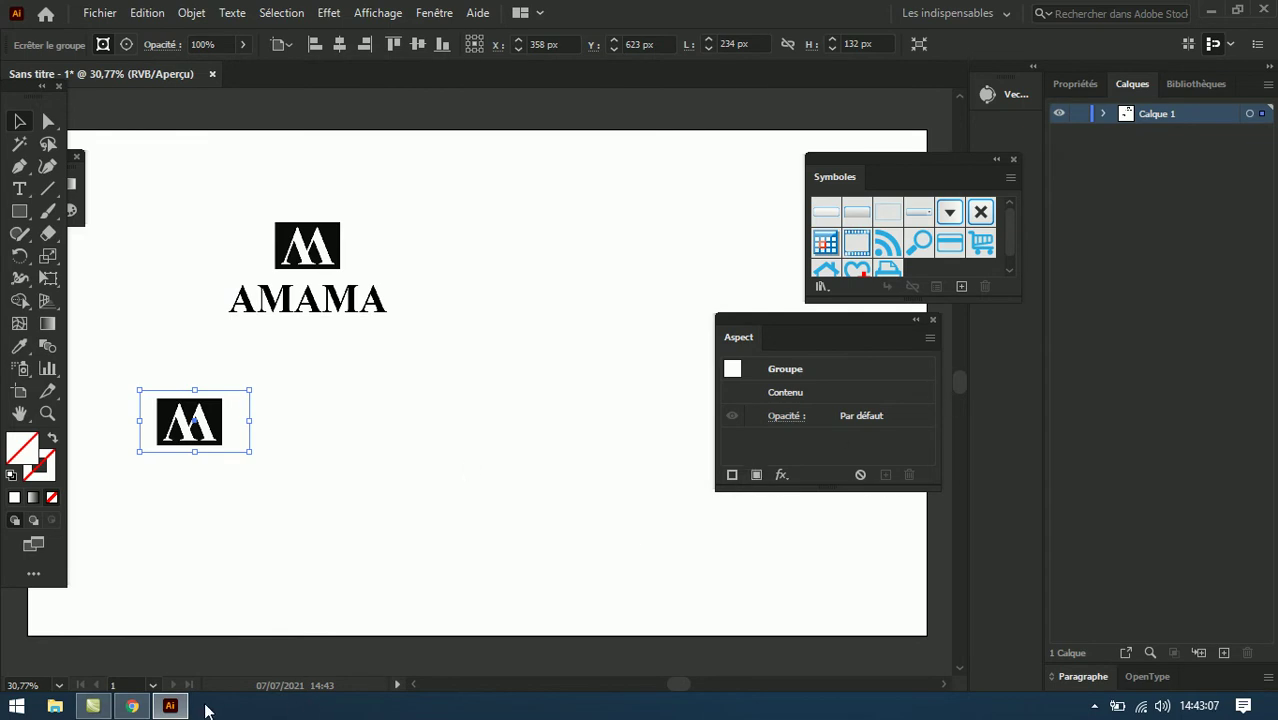
Step: Search Google Images for the Chad flag and save it as tchad.png
{"action": "left_click", "coordinate": [132, 706]}
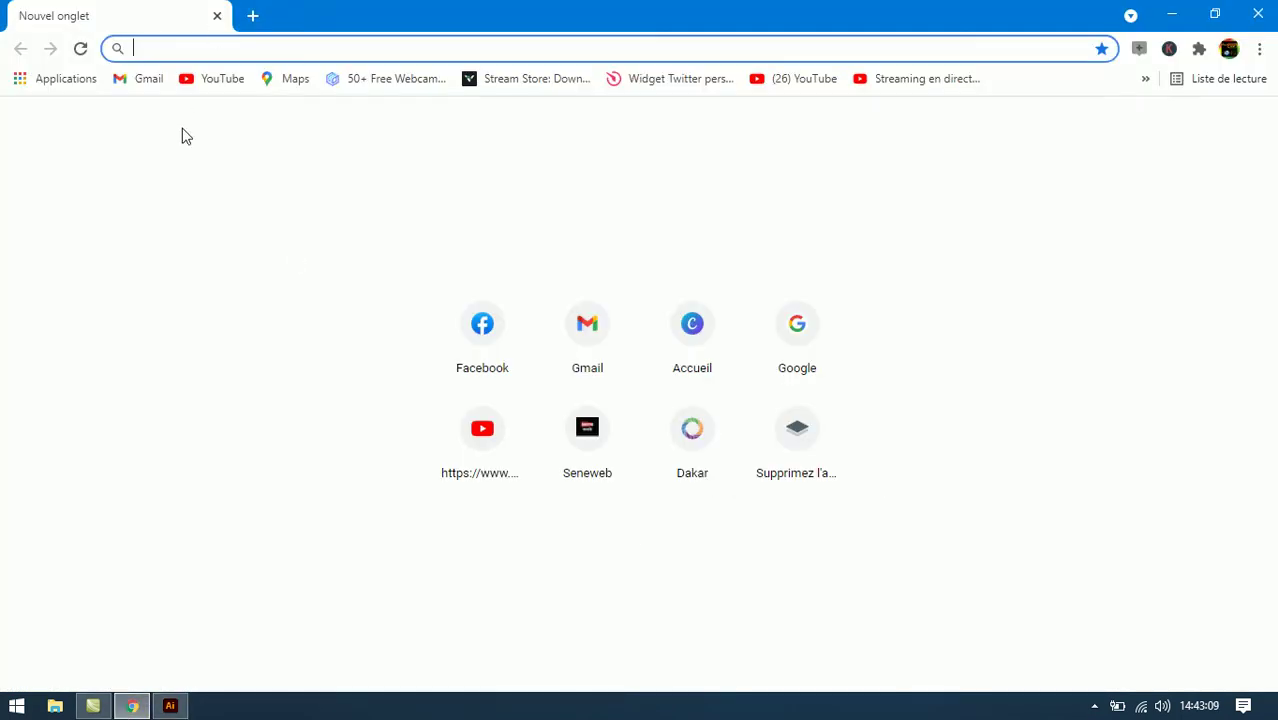
{"action": "type", "text": "goo"}
{"action": "key", "text": "Return"}
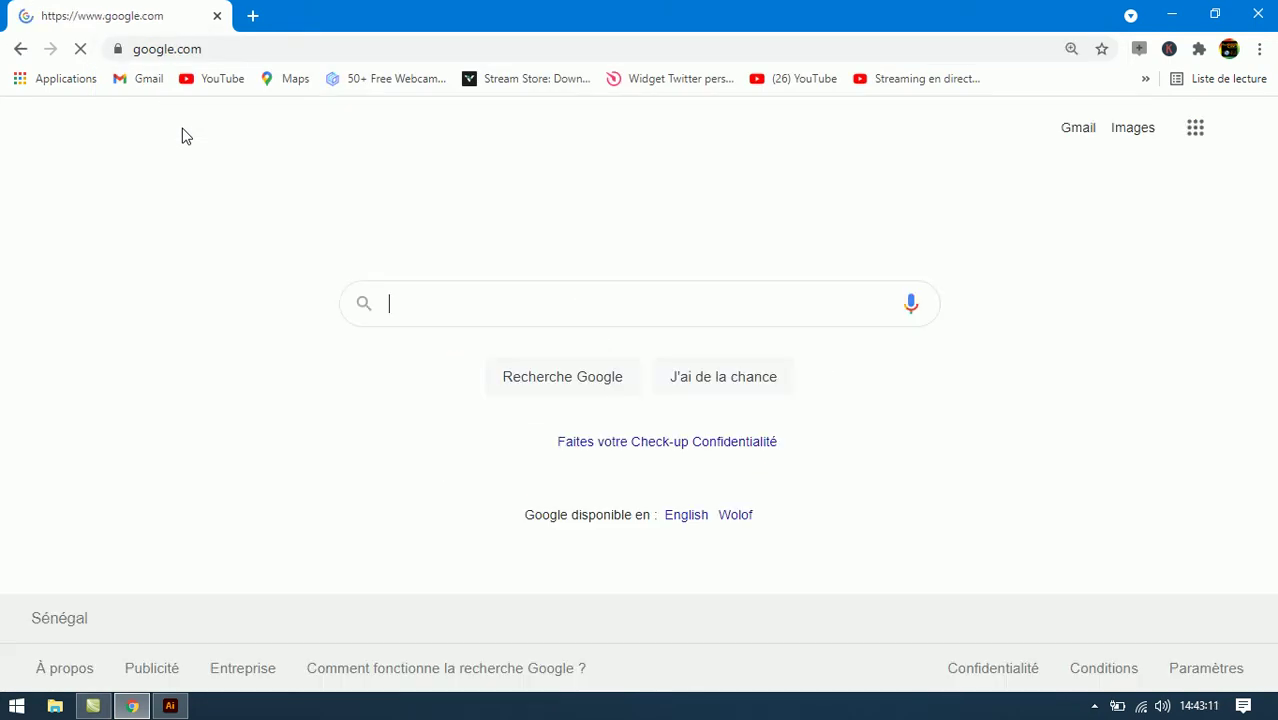
{"action": "type", "text": "d"}
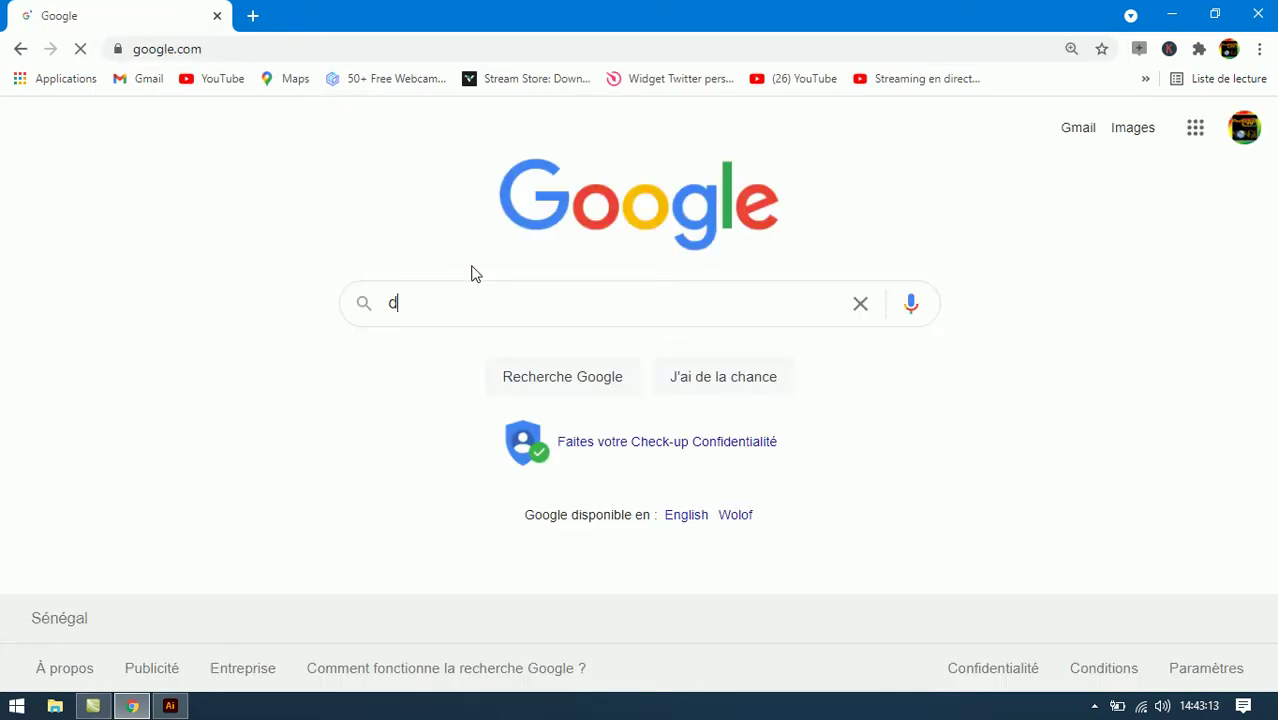
{"action": "type", "text": "ra"}
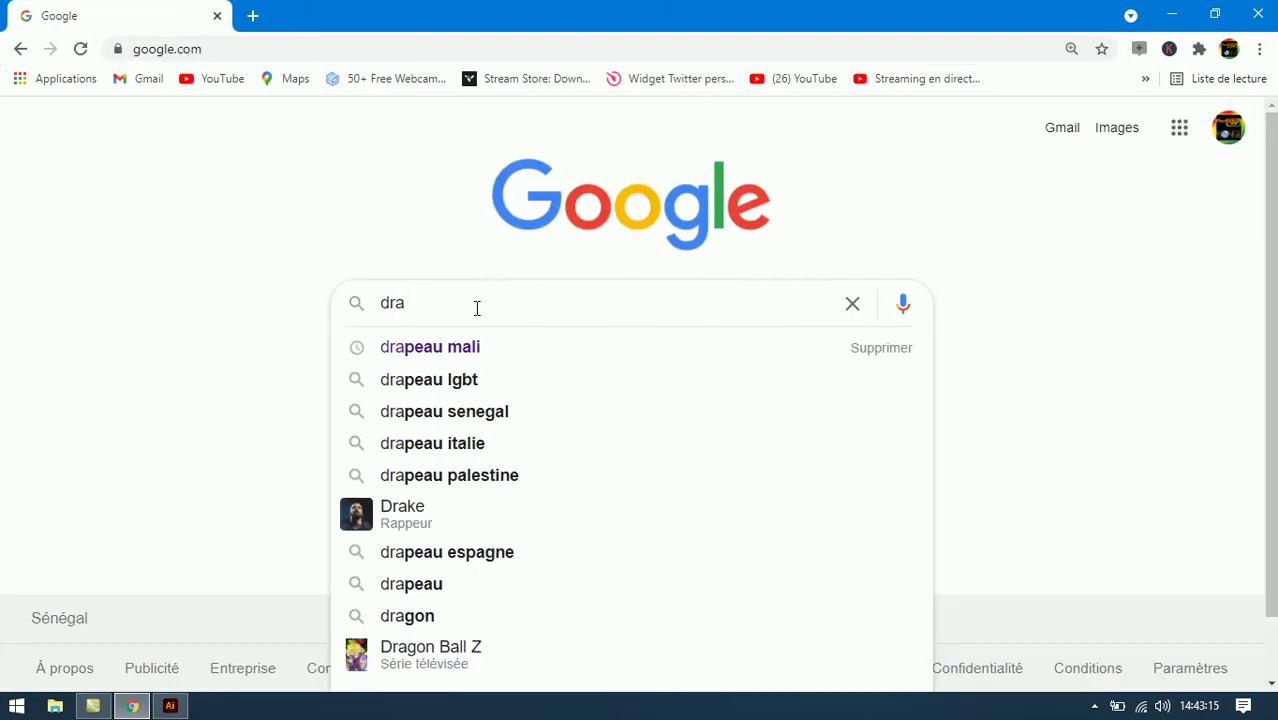
{"action": "type", "text": "peau"}
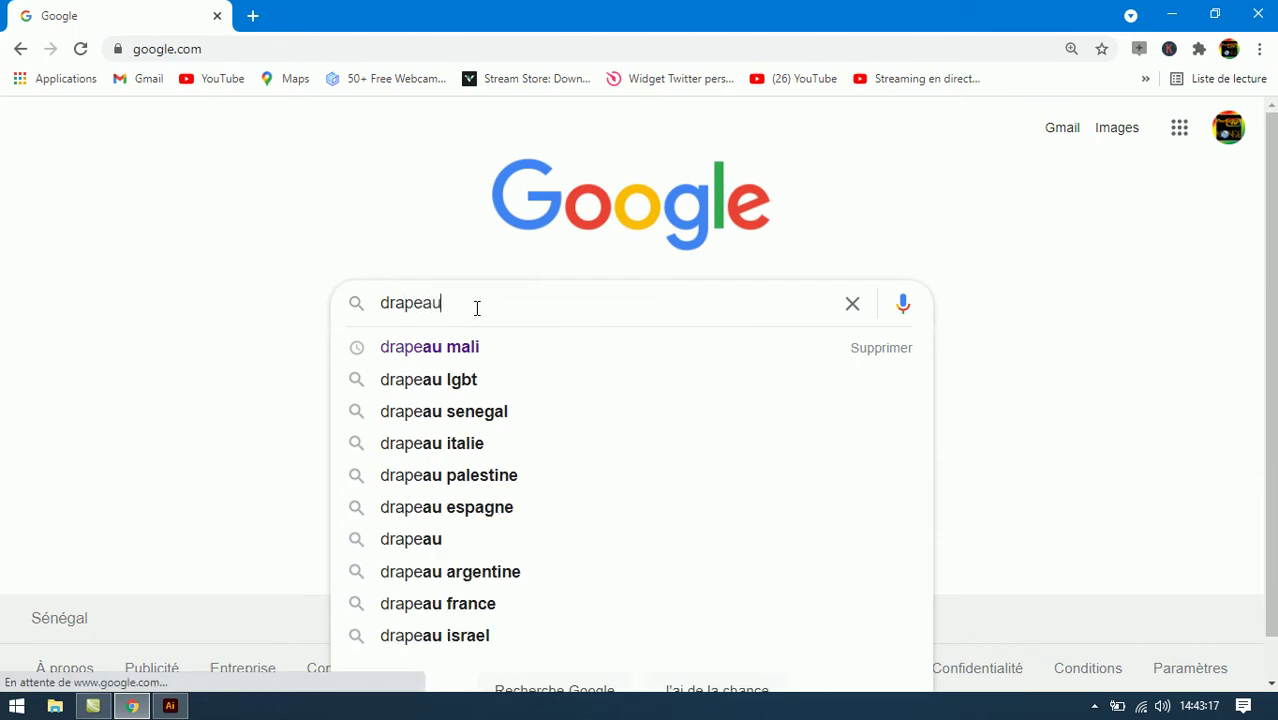
{"action": "type", "text": " tch"}
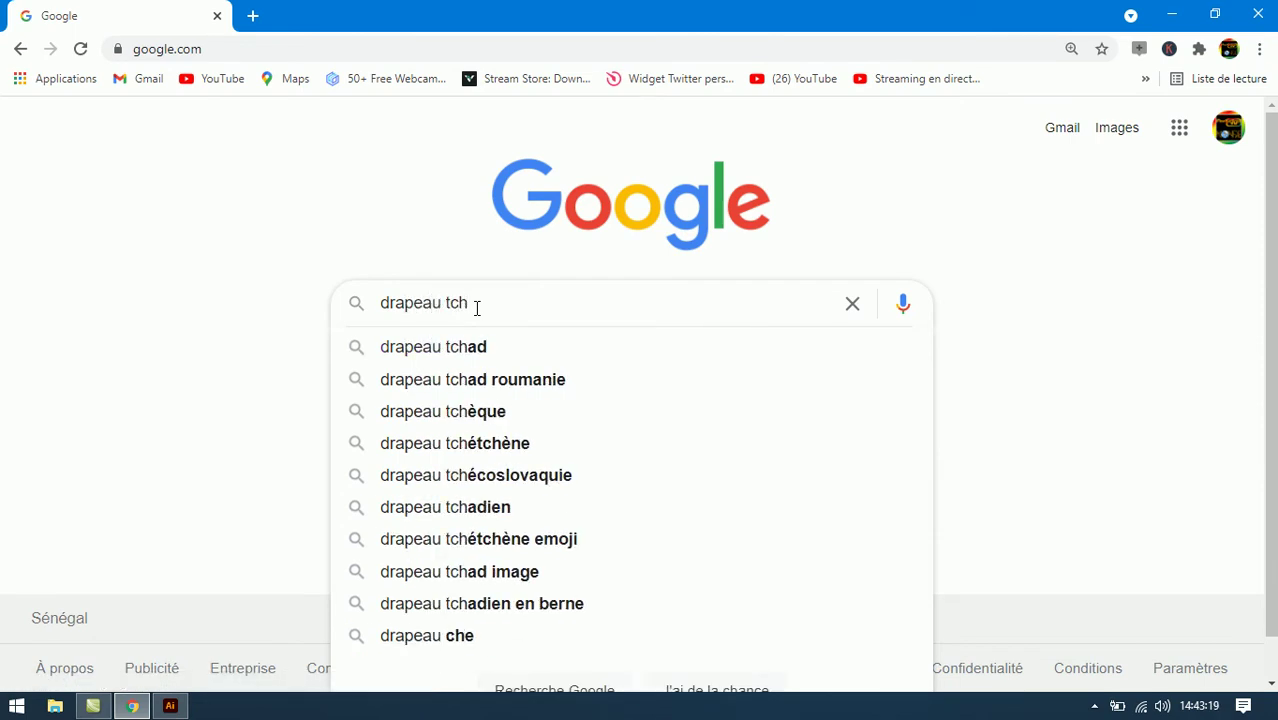
{"action": "left_click", "coordinate": [491, 355]}
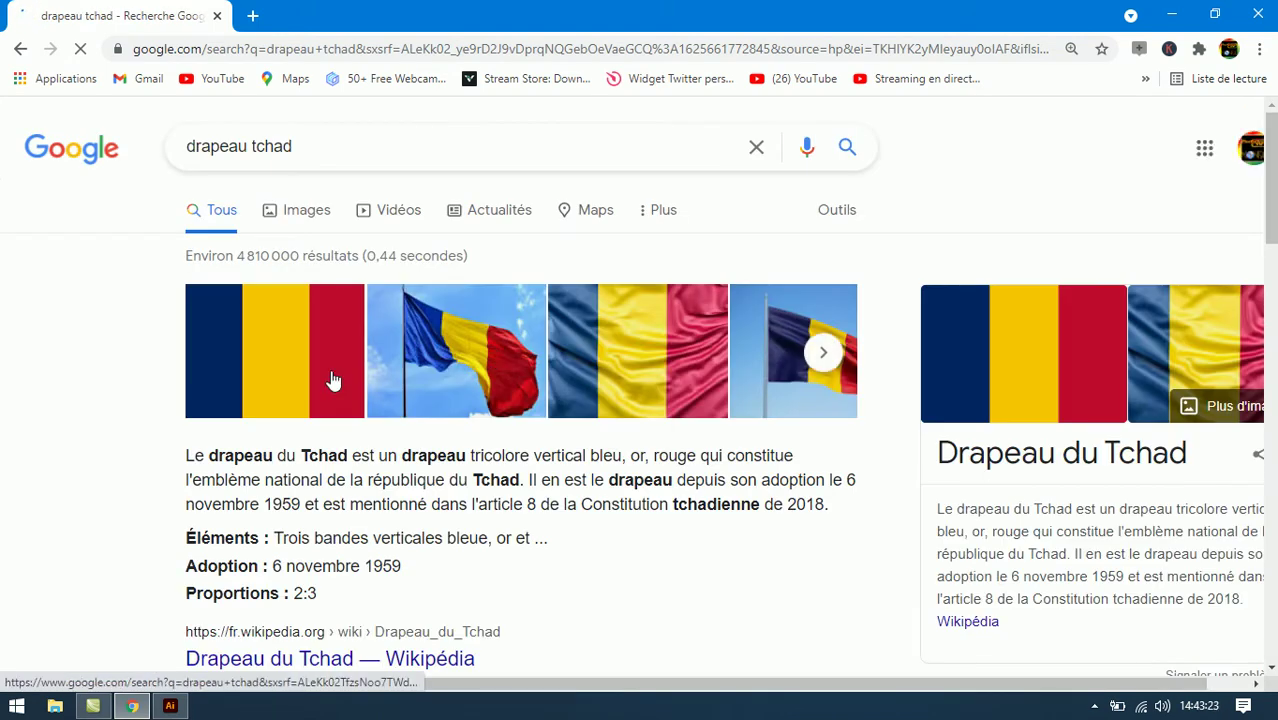
{"action": "left_click", "coordinate": [333, 380]}
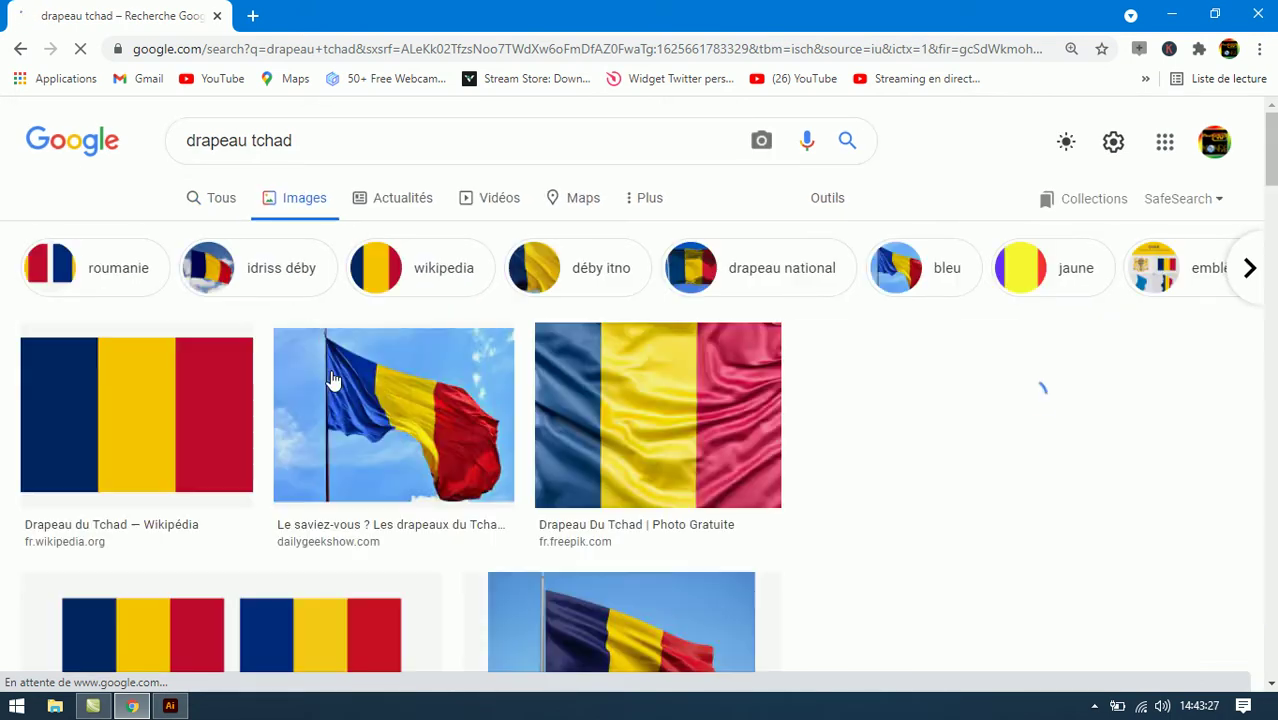
{"action": "left_click", "coordinate": [158, 395]}
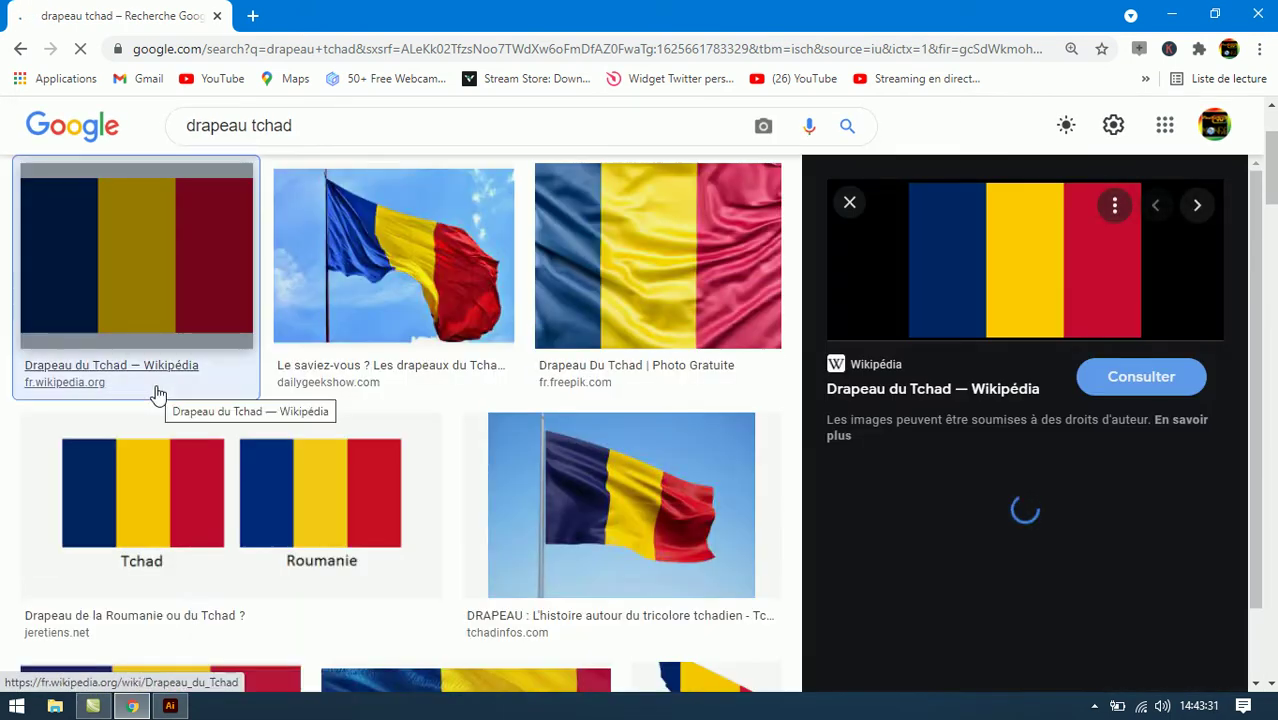
{"action": "right_click", "coordinate": [1039, 291]}
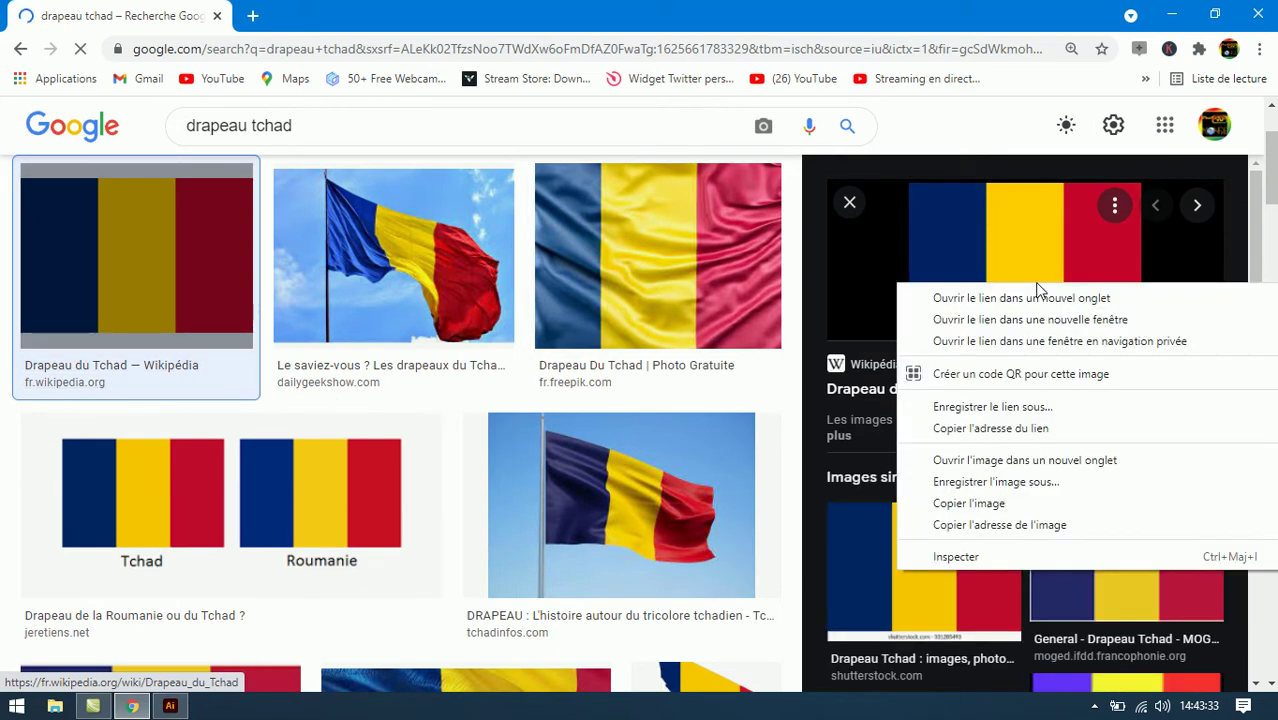
{"action": "left_click", "coordinate": [1041, 484]}
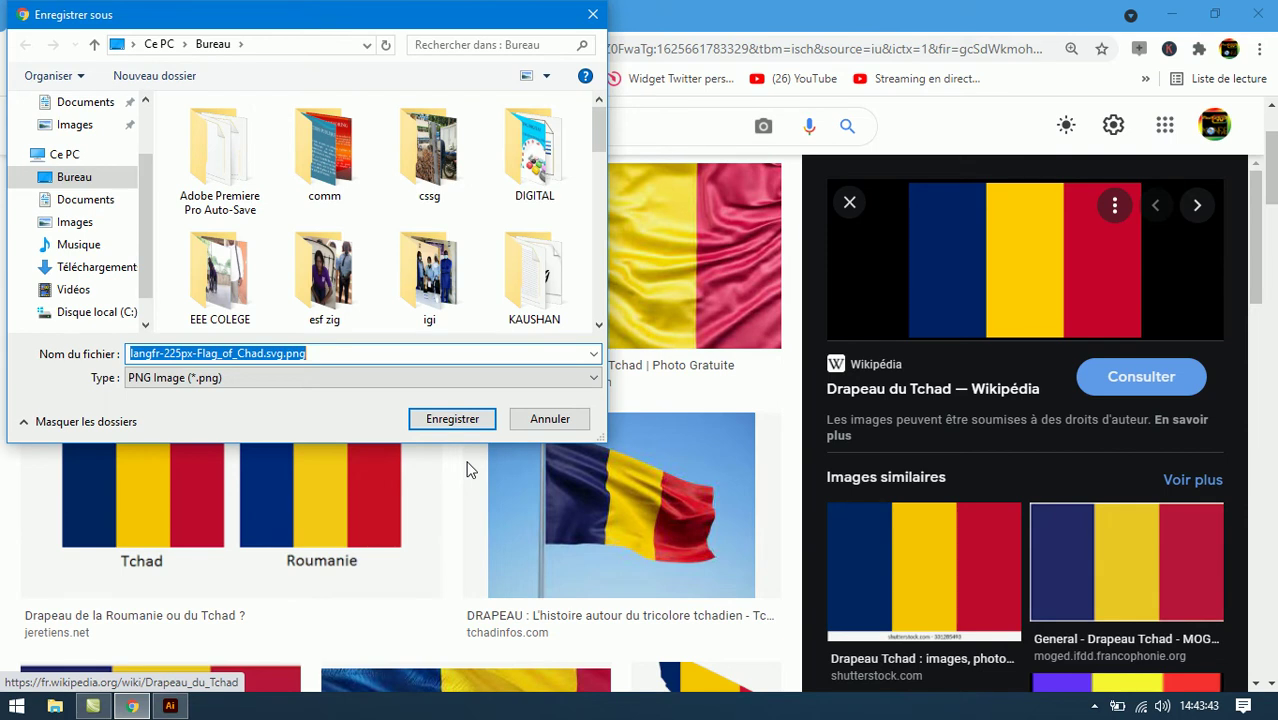
{"action": "type", "text": "tchad"}
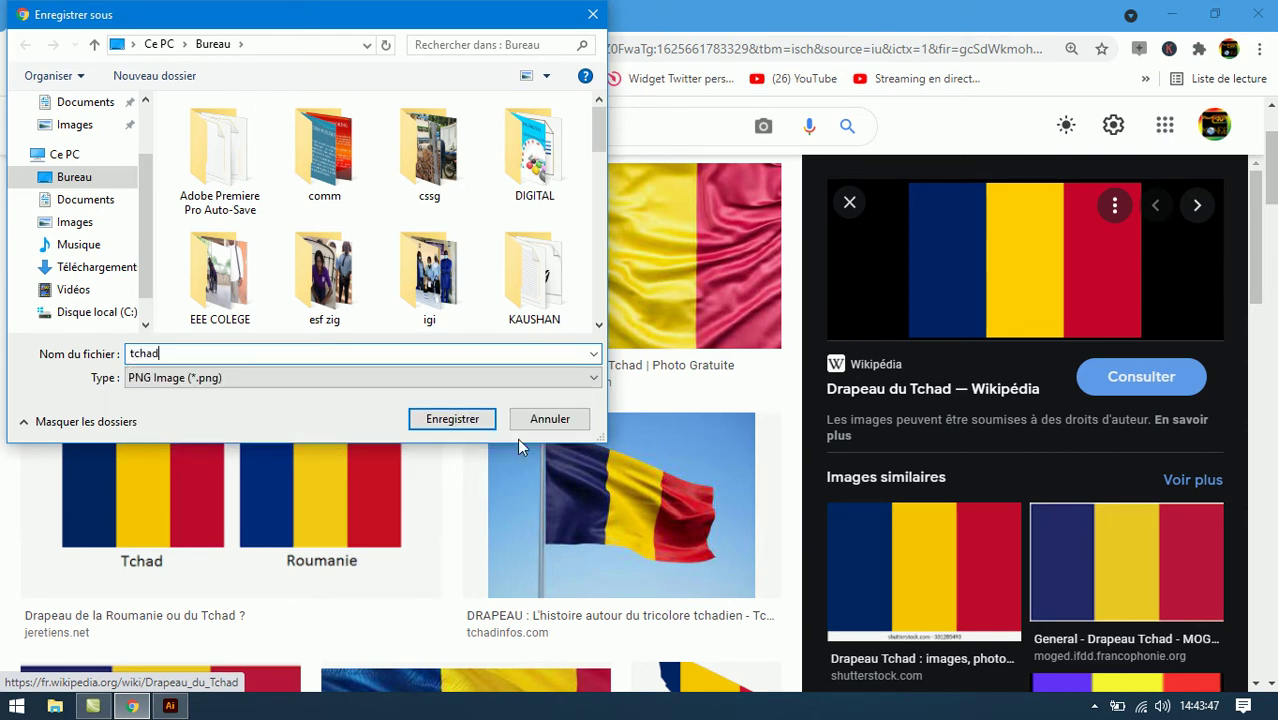
{"action": "left_click", "coordinate": [452, 419]}
Step: Search for the Senegal flag and save it as sen.png
{"action": "key", "text": "BackSpace"}
{"action": "key", "text": "BackSpace"}
{"action": "key", "text": "BackSpace"}
{"action": "key", "text": "BackSpace"}
{"action": "key", "text": "BackSpace"}
{"action": "type", "text": "senegal"}
{"action": "key", "text": "Return"}
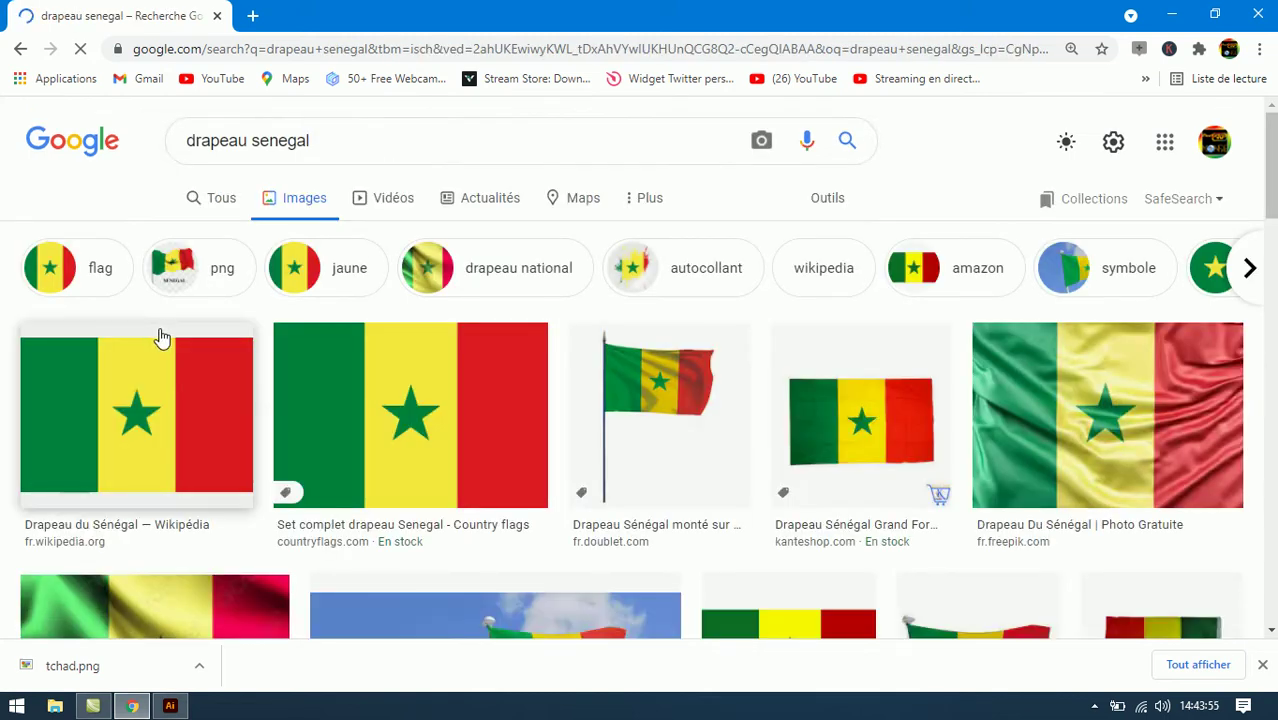
{"action": "left_click", "coordinate": [171, 390]}
{"action": "right_click", "coordinate": [970, 257]}
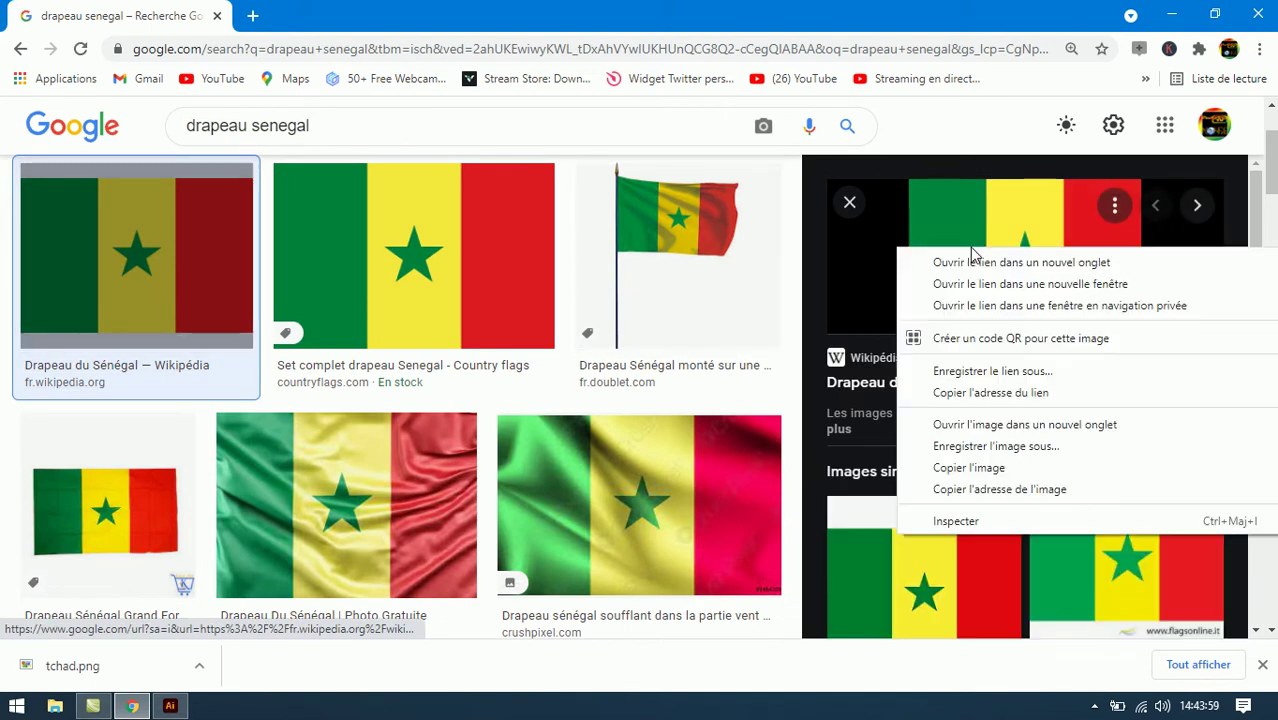
{"action": "left_click", "coordinate": [979, 446]}
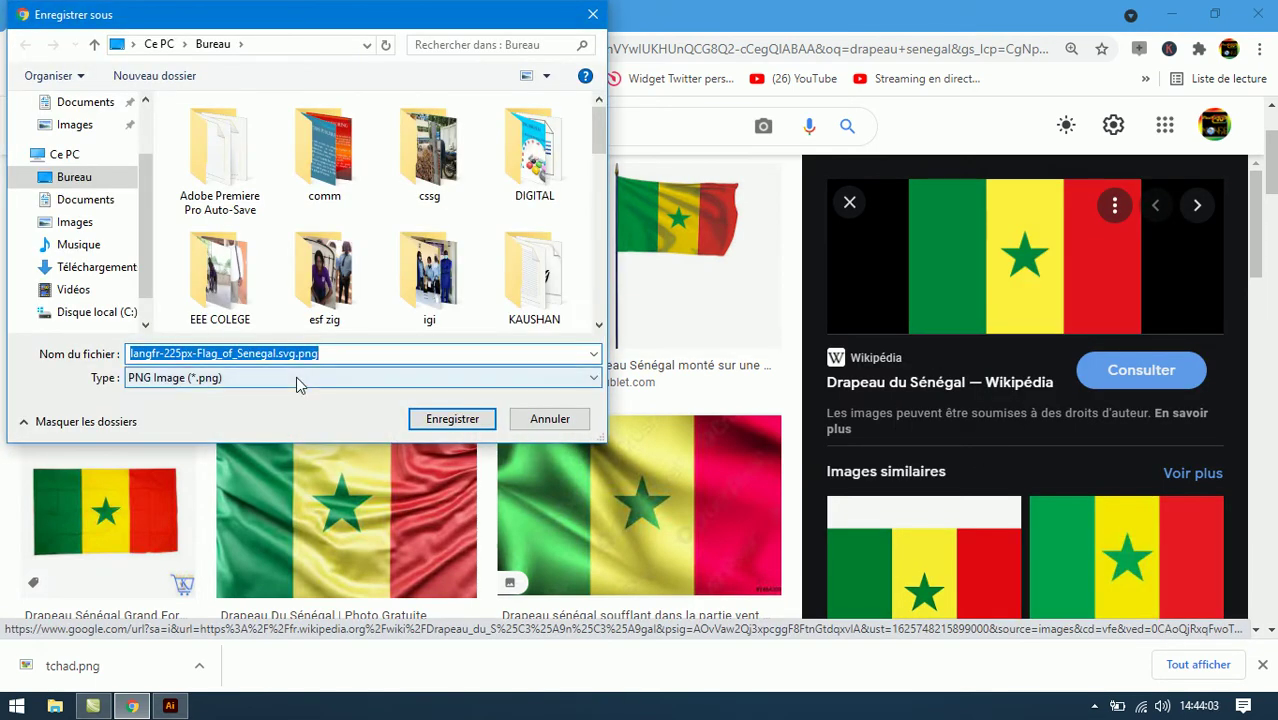
{"action": "type", "text": "sen"}
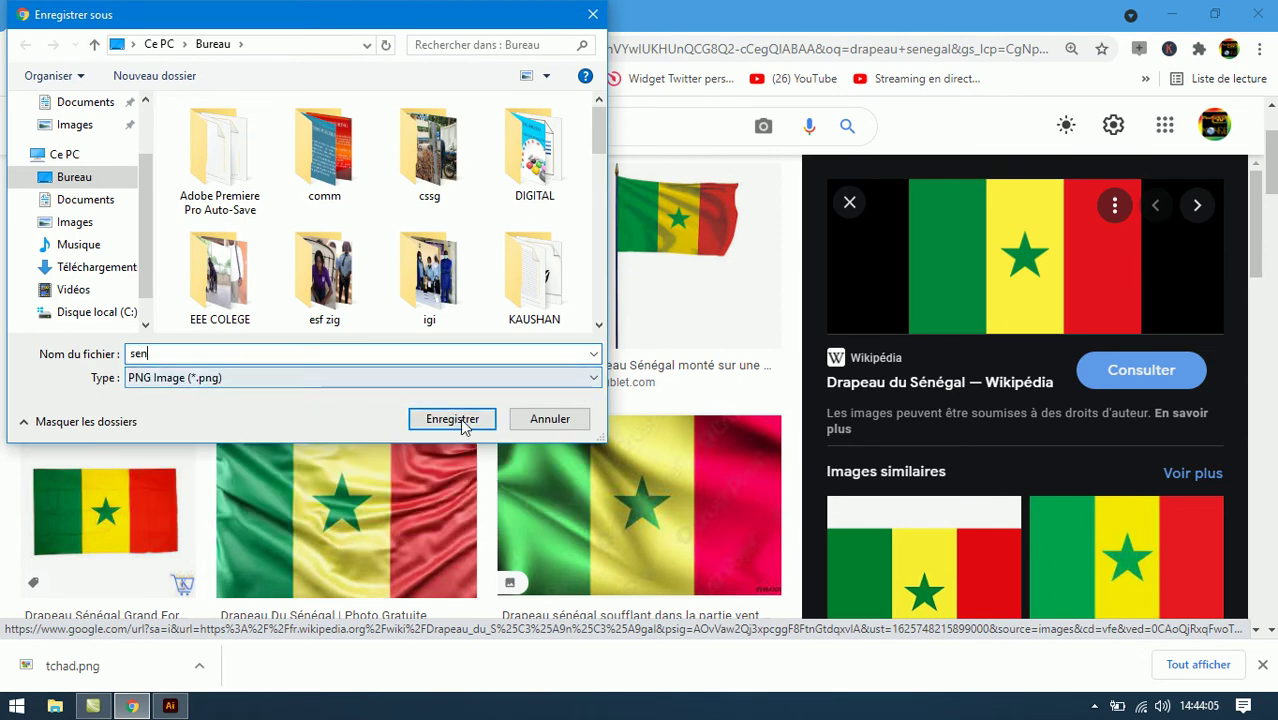
{"action": "left_click", "coordinate": [458, 418]}
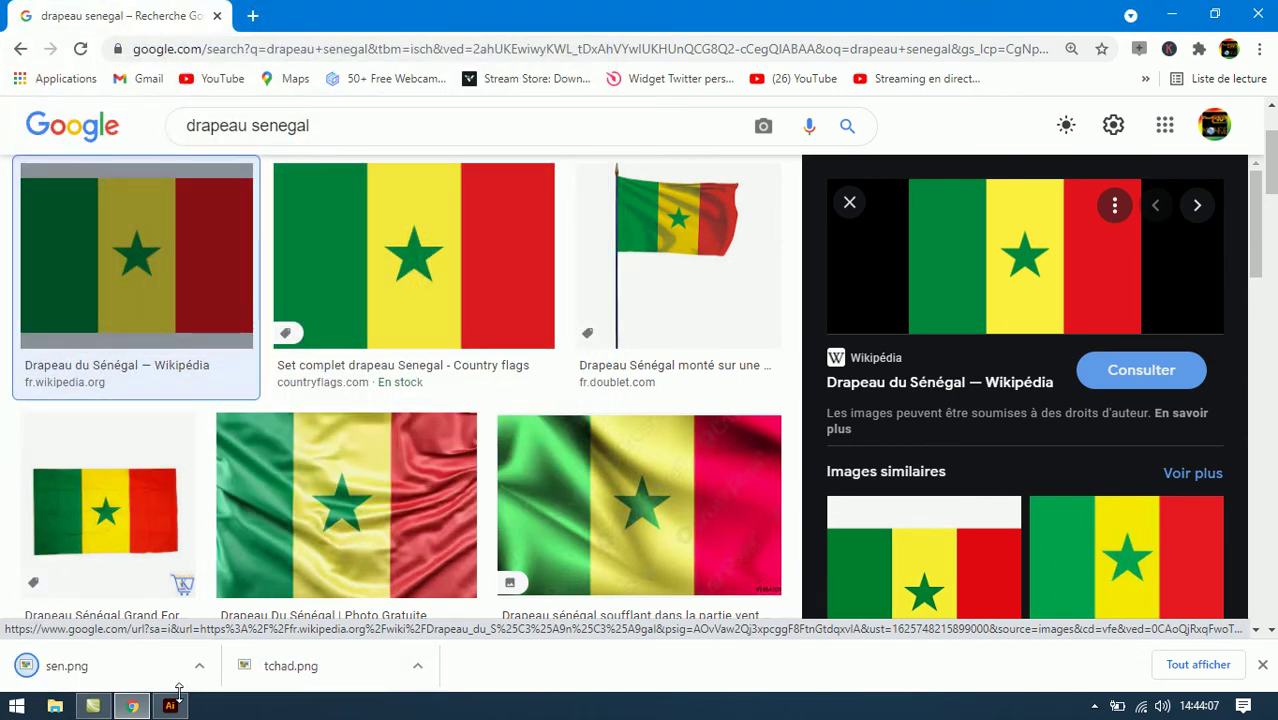
Step: Drag the tchad.png and sen.png downloads onto the Illustrator artboard
{"action": "mouse_move", "coordinate": [280, 665]}
{"action": "left_mouse_down"}
{"action": "mouse_move", "coordinate": [175, 712]}
{"action": "mouse_move", "coordinate": [354, 331]}
{"action": "left_mouse_up"}
{"action": "left_click", "coordinate": [132, 706]}
{"action": "mouse_move", "coordinate": [134, 670]}
{"action": "left_mouse_down"}
{"action": "mouse_move", "coordinate": [133, 712]}
{"action": "mouse_move", "coordinate": [170, 710]}
{"action": "mouse_move", "coordinate": [424, 471]}
{"action": "left_mouse_up"}
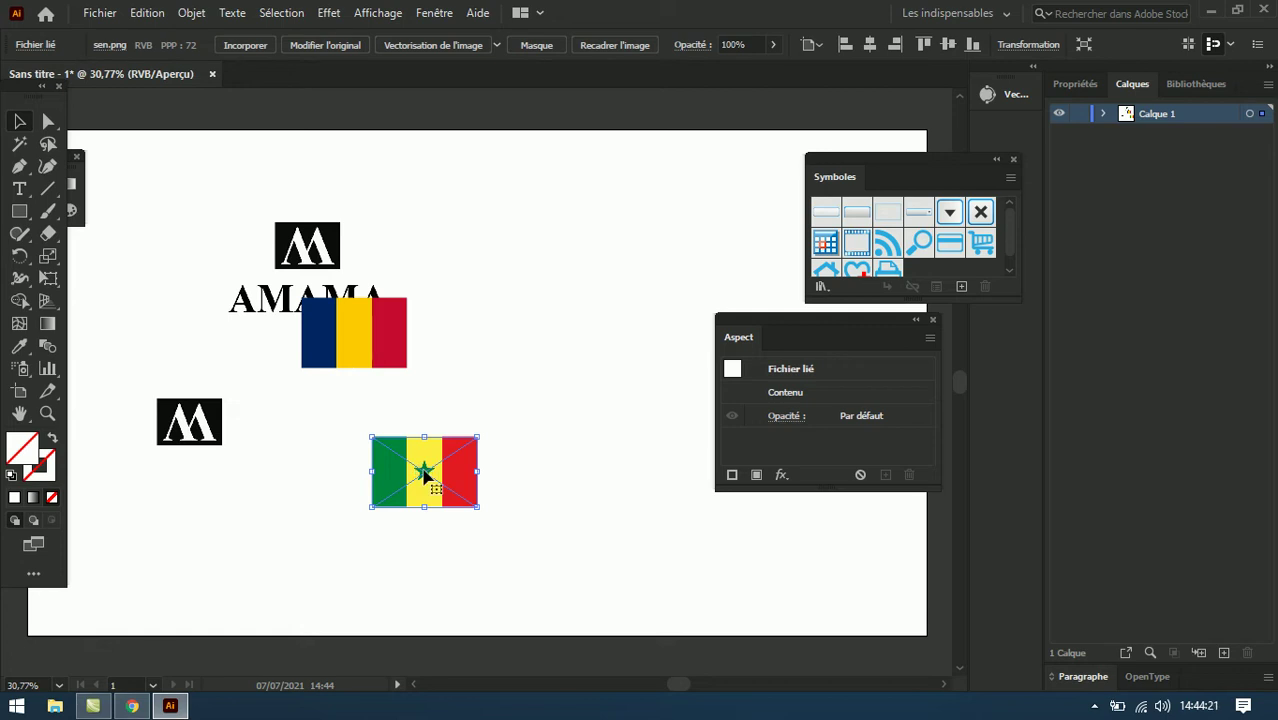
Step: Line up both flags along the artboard's left edge and close the Symboles and Aspect panels
{"action": "left_click_drag", "start_coordinate": [424, 475], "coordinate": [140, 525]}
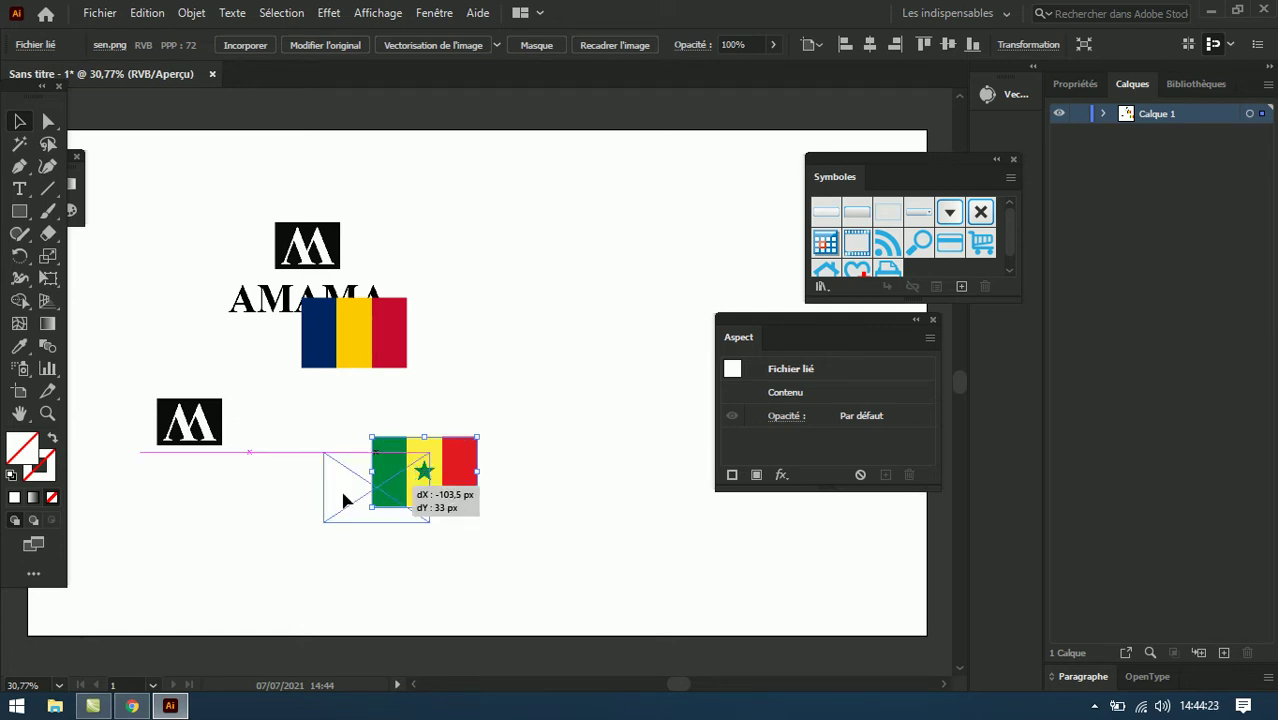
{"action": "left_click_drag", "start_coordinate": [325, 345], "coordinate": [147, 346]}
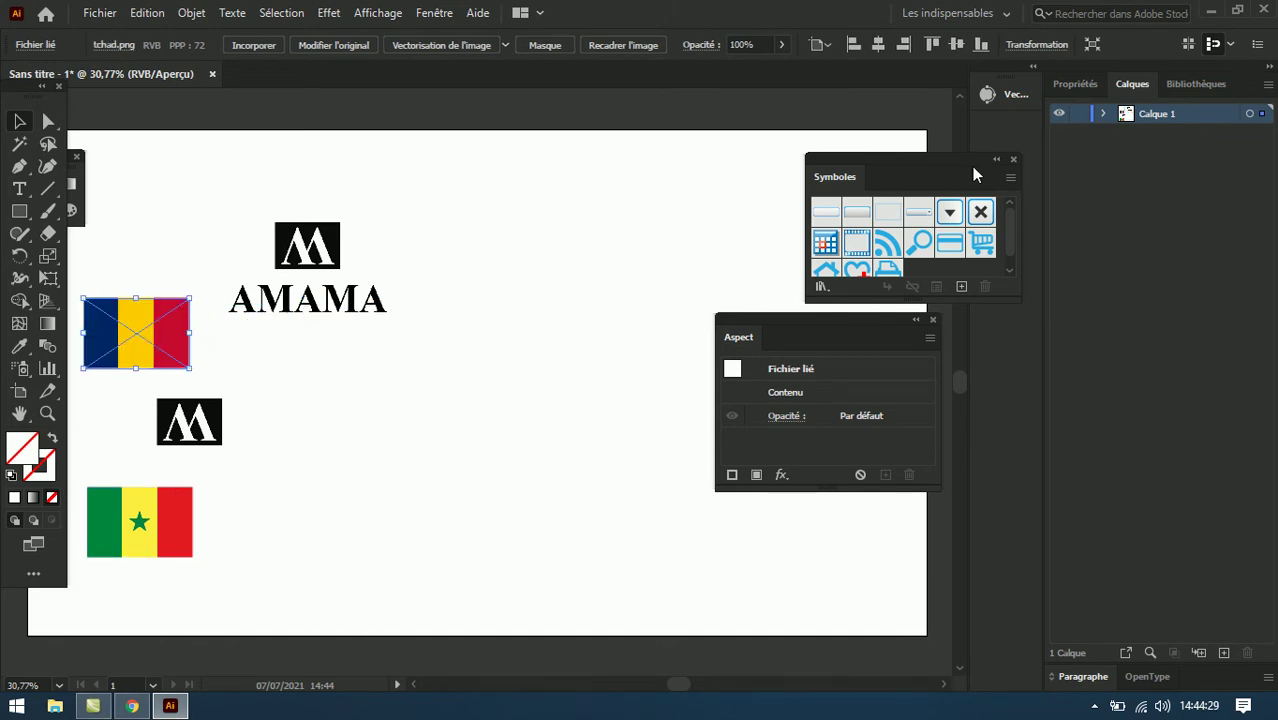
{"action": "left_click", "coordinate": [1013, 160]}
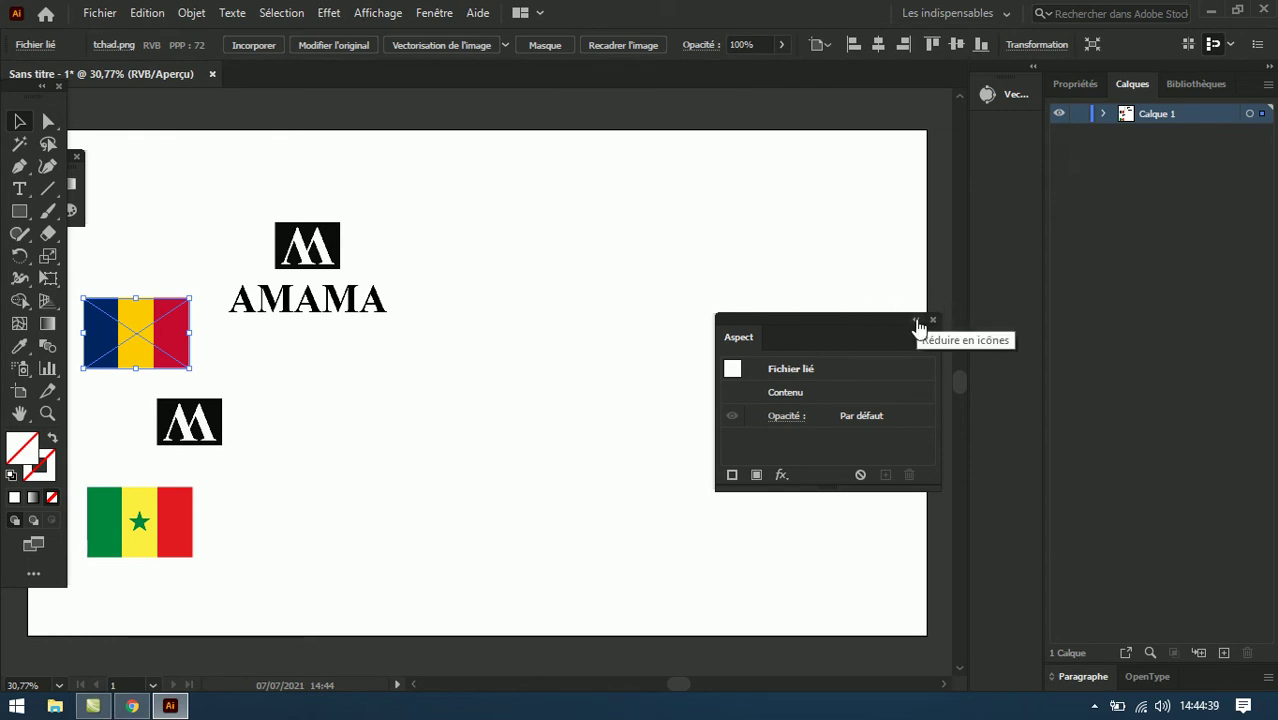
{"action": "left_click", "coordinate": [917, 325]}
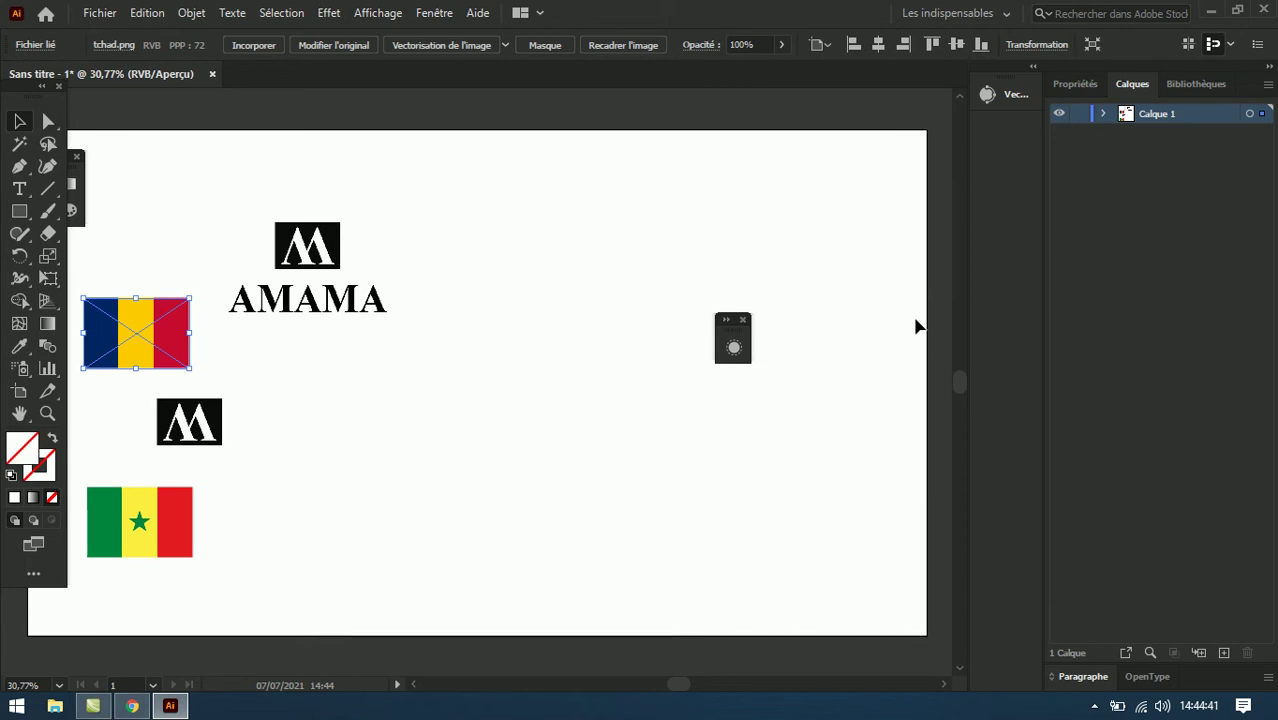
{"action": "left_click", "coordinate": [743, 321]}
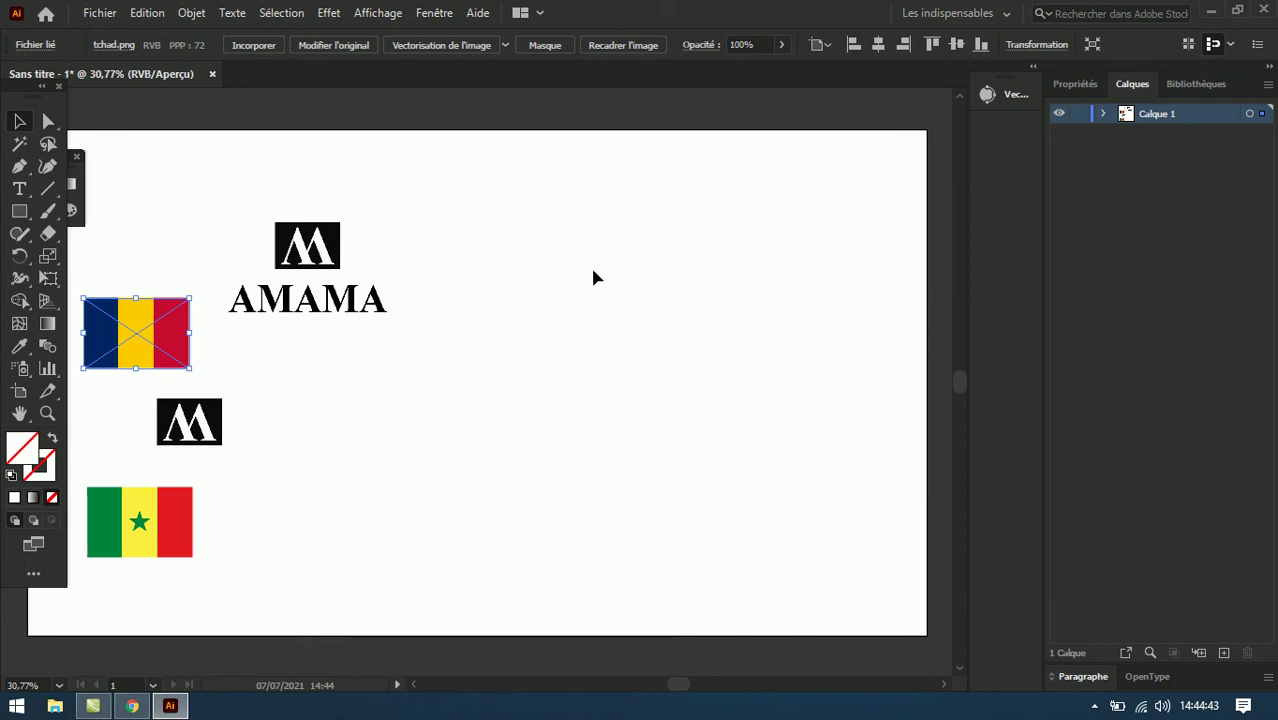
{"action": "left_click", "coordinate": [21, 211]}
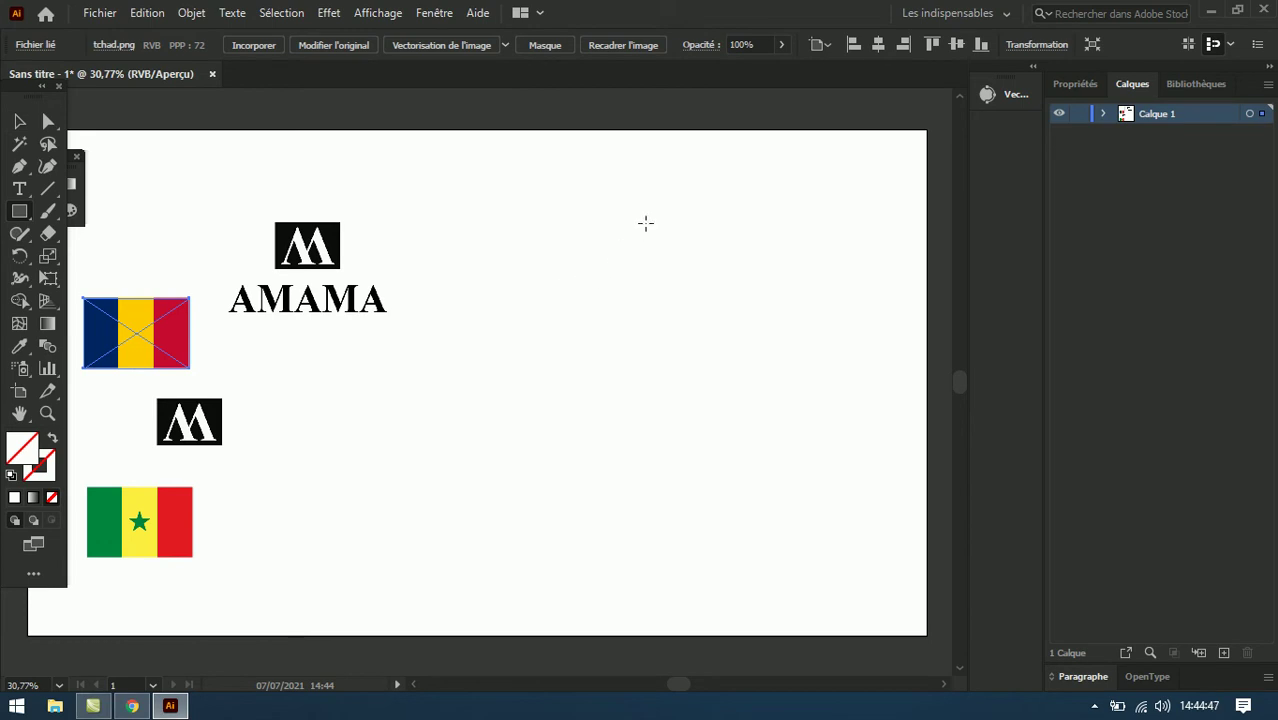
Step: Replace a small test rectangle with a tall black-filled rectangle on the artboard's right half
{"action": "mouse_move", "coordinate": [611, 223]}
{"action": "left_mouse_down"}
{"action": "mouse_move", "coordinate": [670, 278]}
{"action": "mouse_move", "coordinate": [733, 310]}
{"action": "left_mouse_up"}
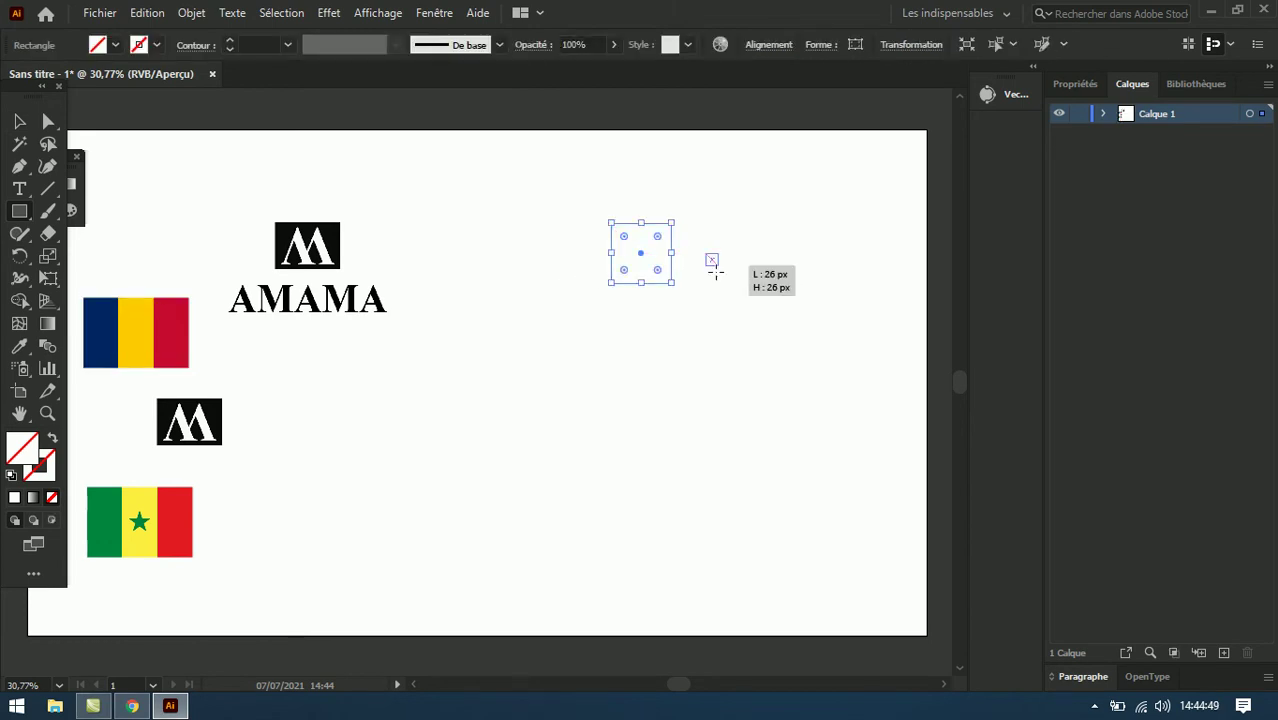
{"action": "key", "text": "ctrl+z"}
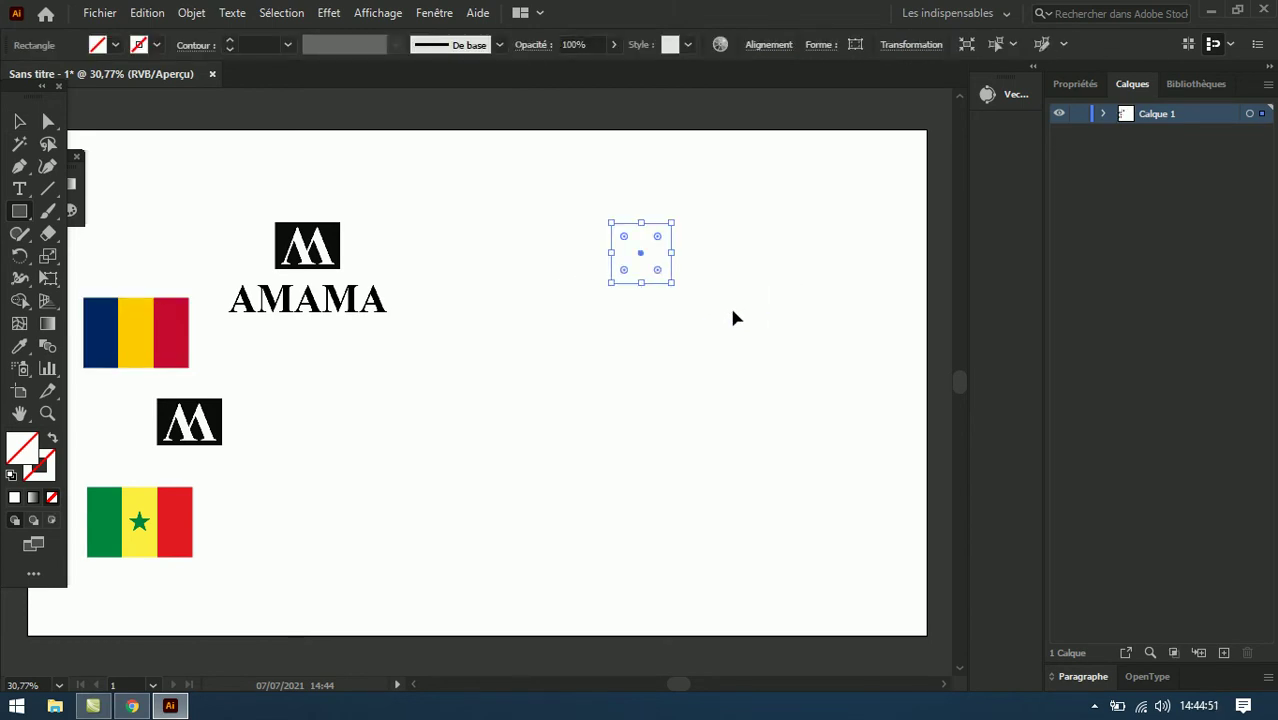
{"action": "key", "text": "ctrl+z"}
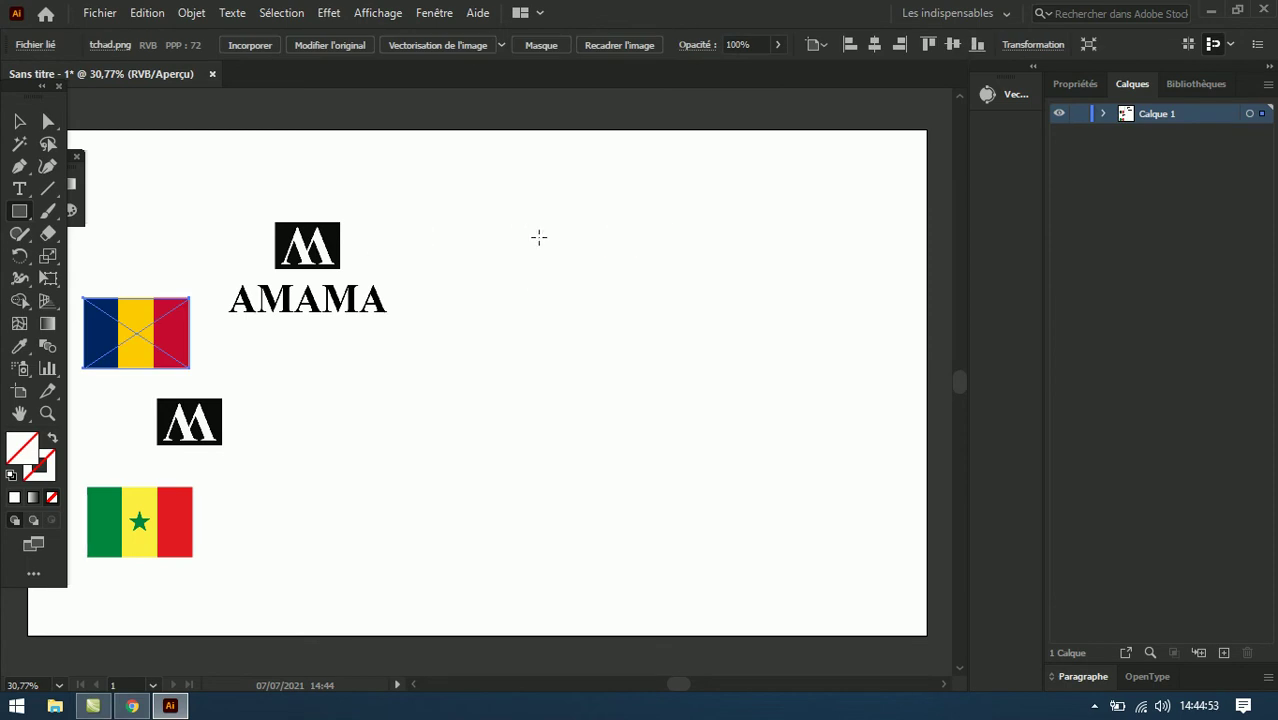
{"action": "mouse_move", "coordinate": [544, 268]}
{"action": "left_mouse_down"}
{"action": "mouse_move", "coordinate": [697, 529]}
{"action": "mouse_move", "coordinate": [737, 568]}
{"action": "left_mouse_up"}
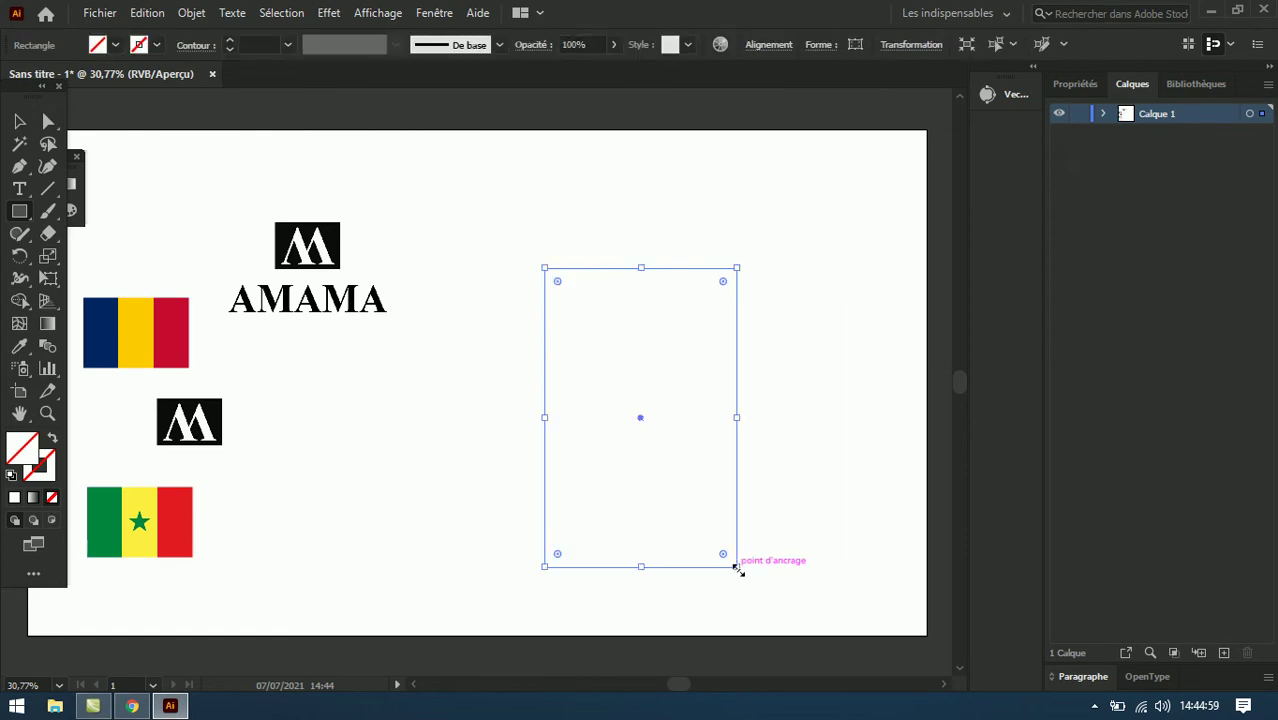
{"action": "left_click", "coordinate": [115, 45]}
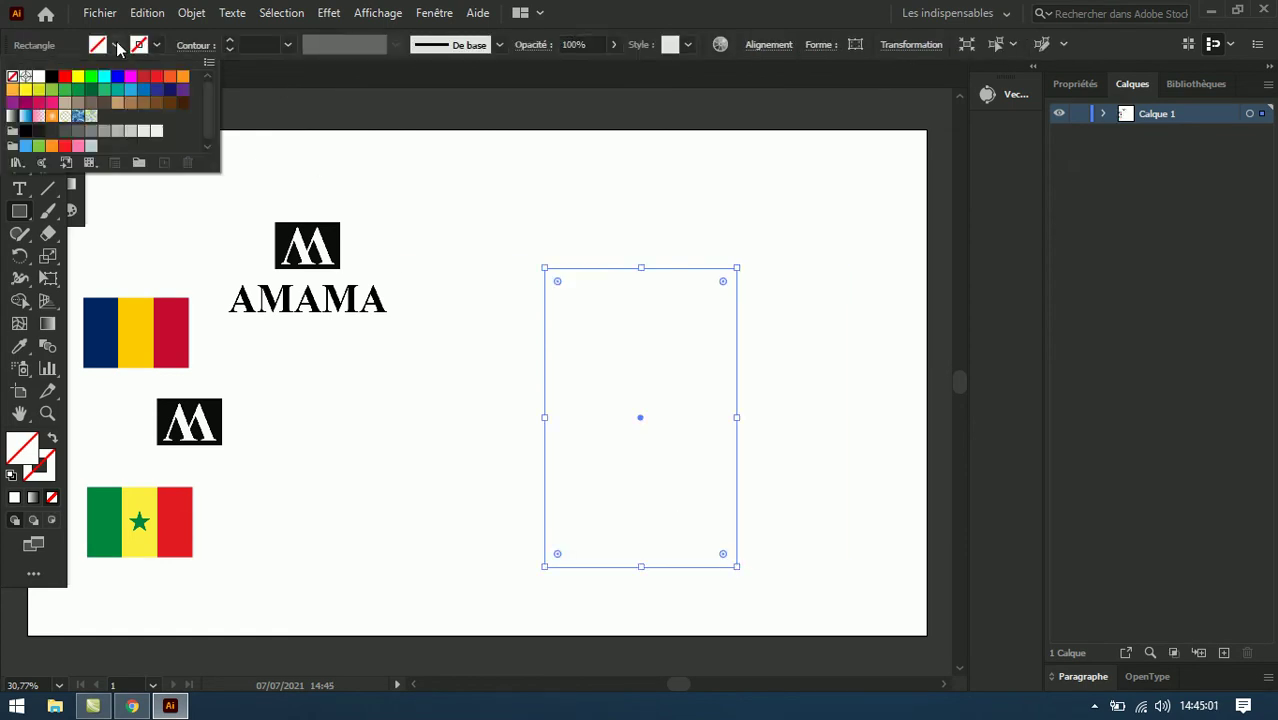
{"action": "left_click", "coordinate": [52, 78]}
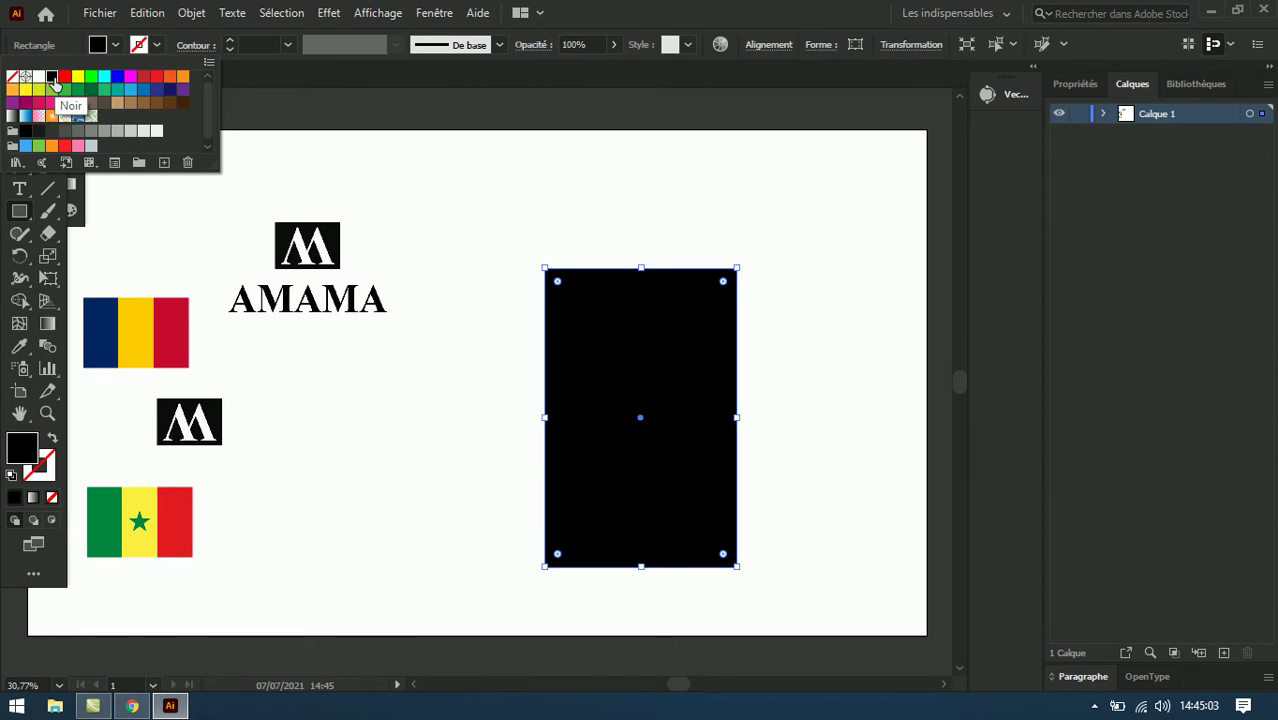
{"action": "left_click", "coordinate": [310, 262]}
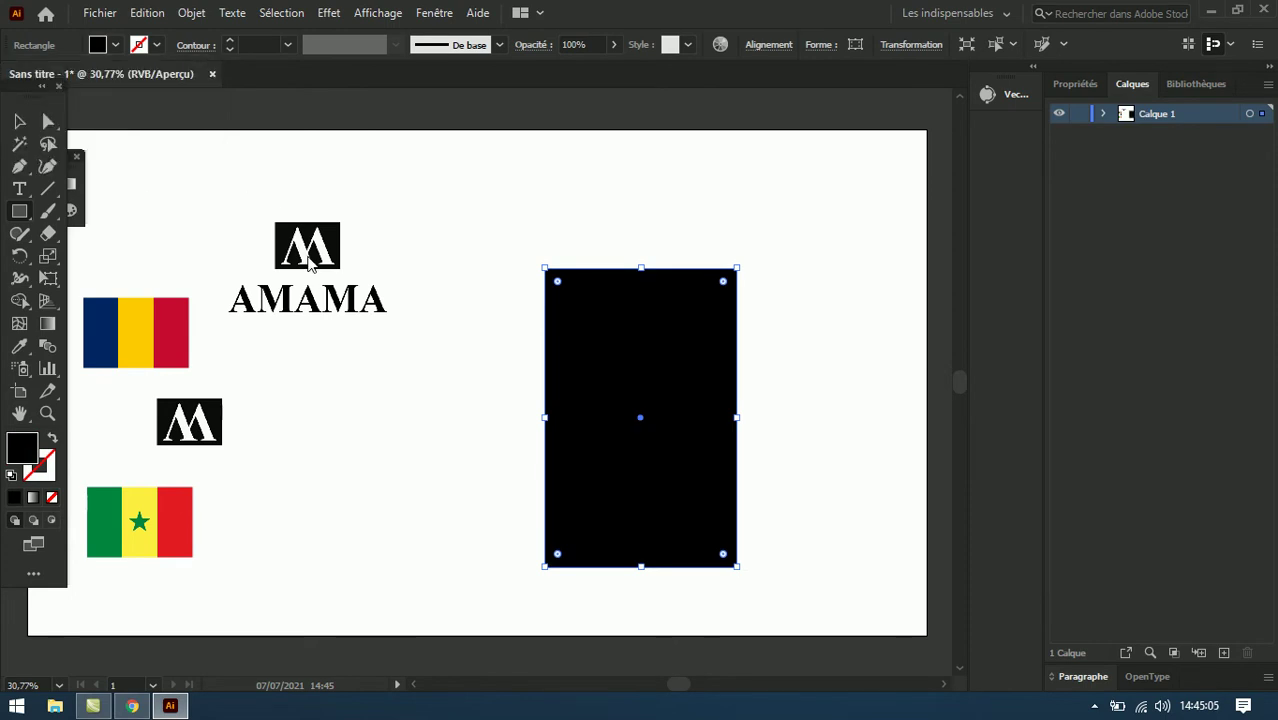
{"action": "left_click", "coordinate": [309, 257]}
{"action": "left_click", "coordinate": [518, 386]}
{"action": "left_click", "coordinate": [48, 121]}
Step: Restore the full AMAMA label image and move it onto the black rectangle
{"action": "left_click", "coordinate": [347, 287]}
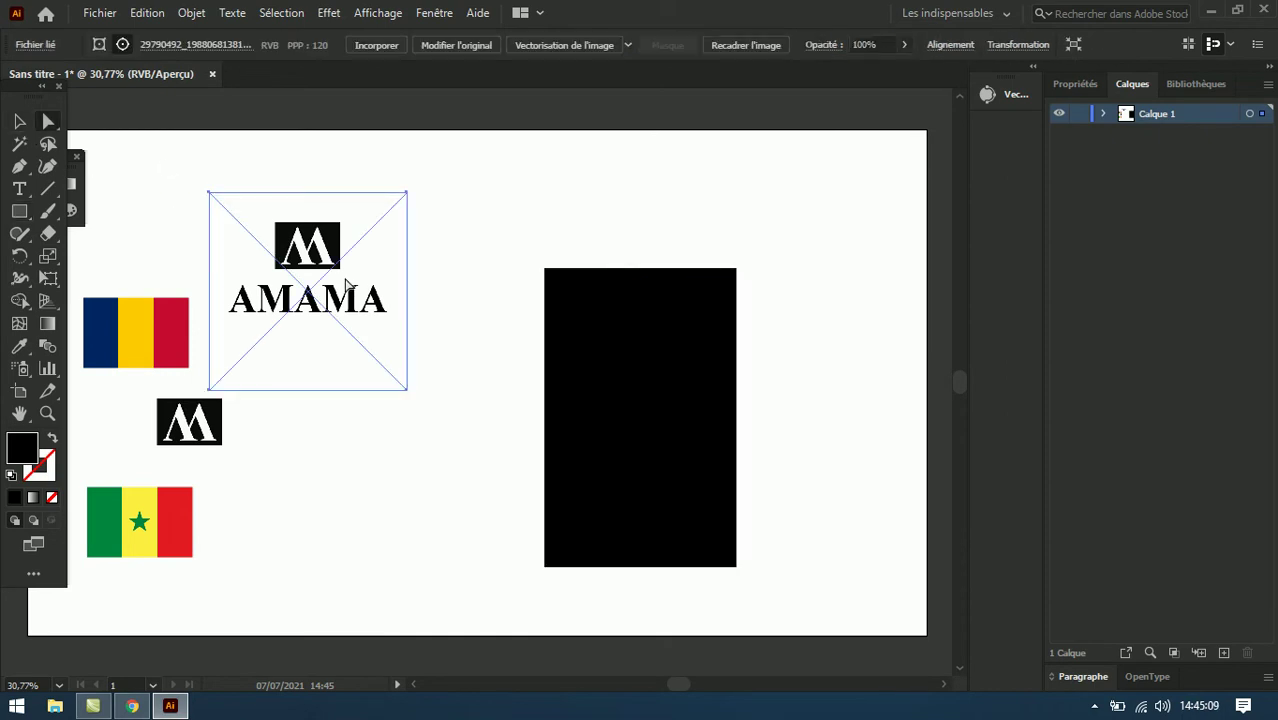
{"action": "key", "text": "ctrl+z"}
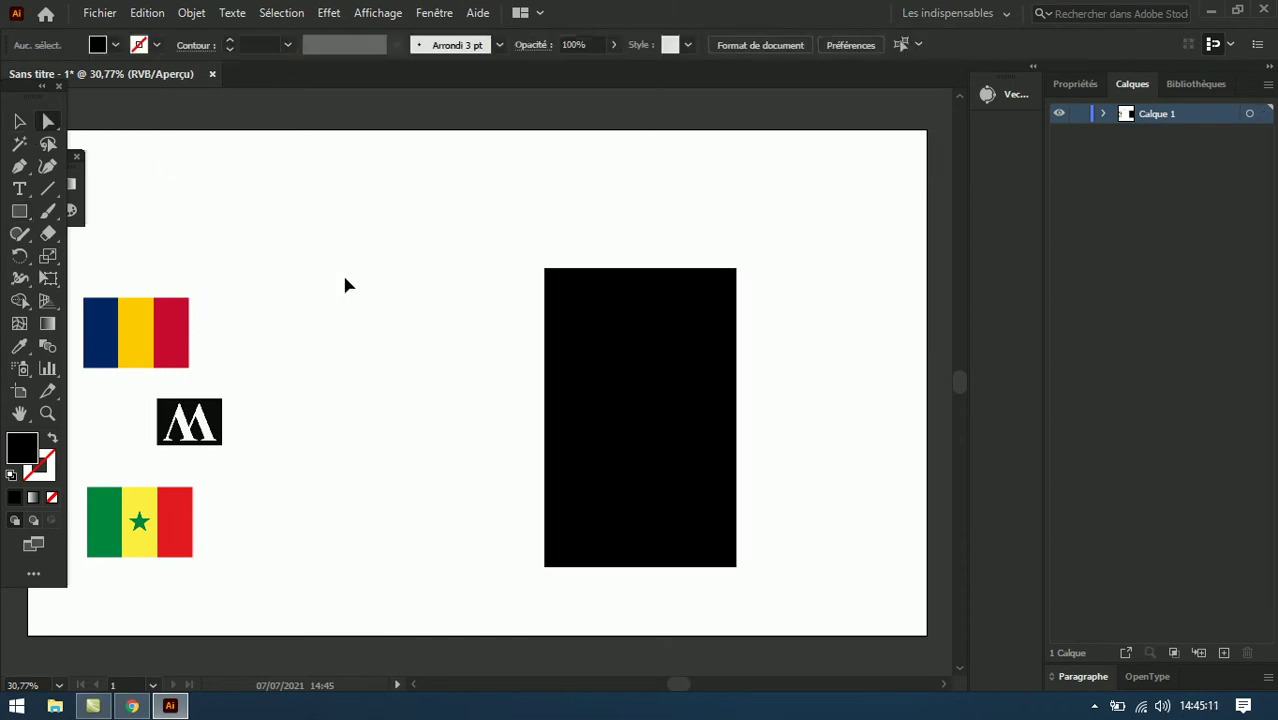
{"action": "key", "text": "ctrl+z"}
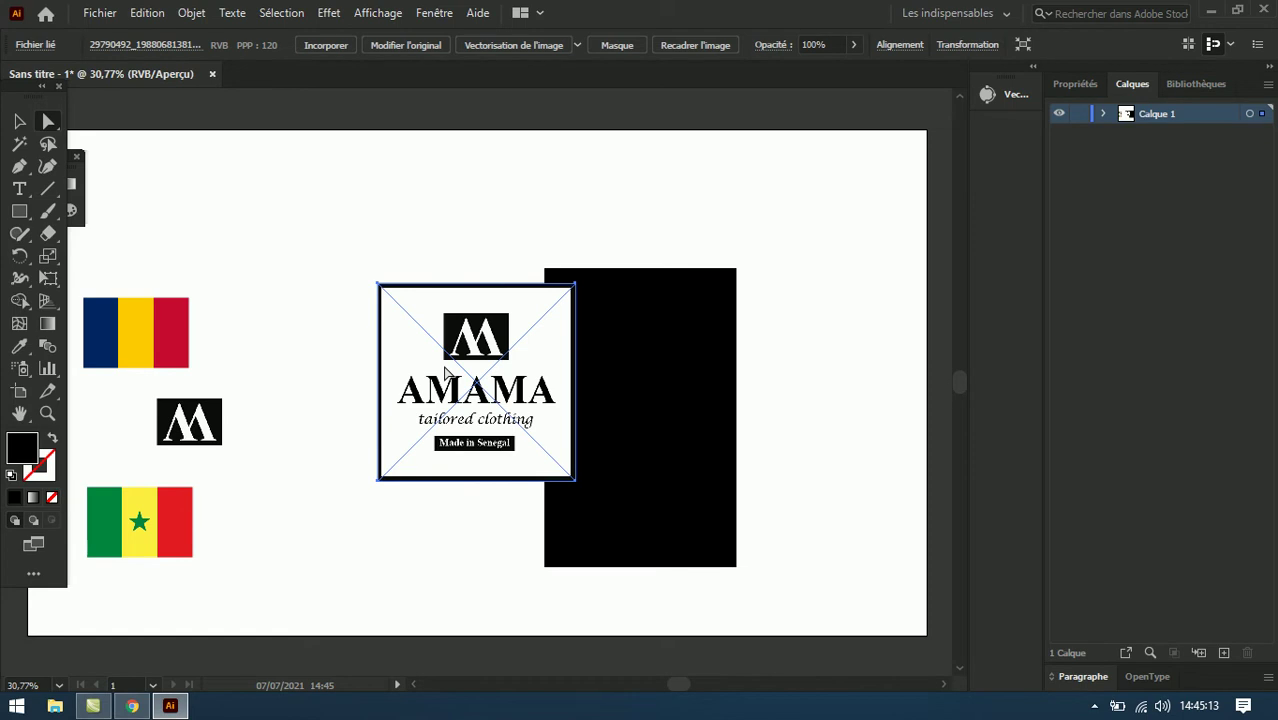
{"action": "key", "text": "Delete"}
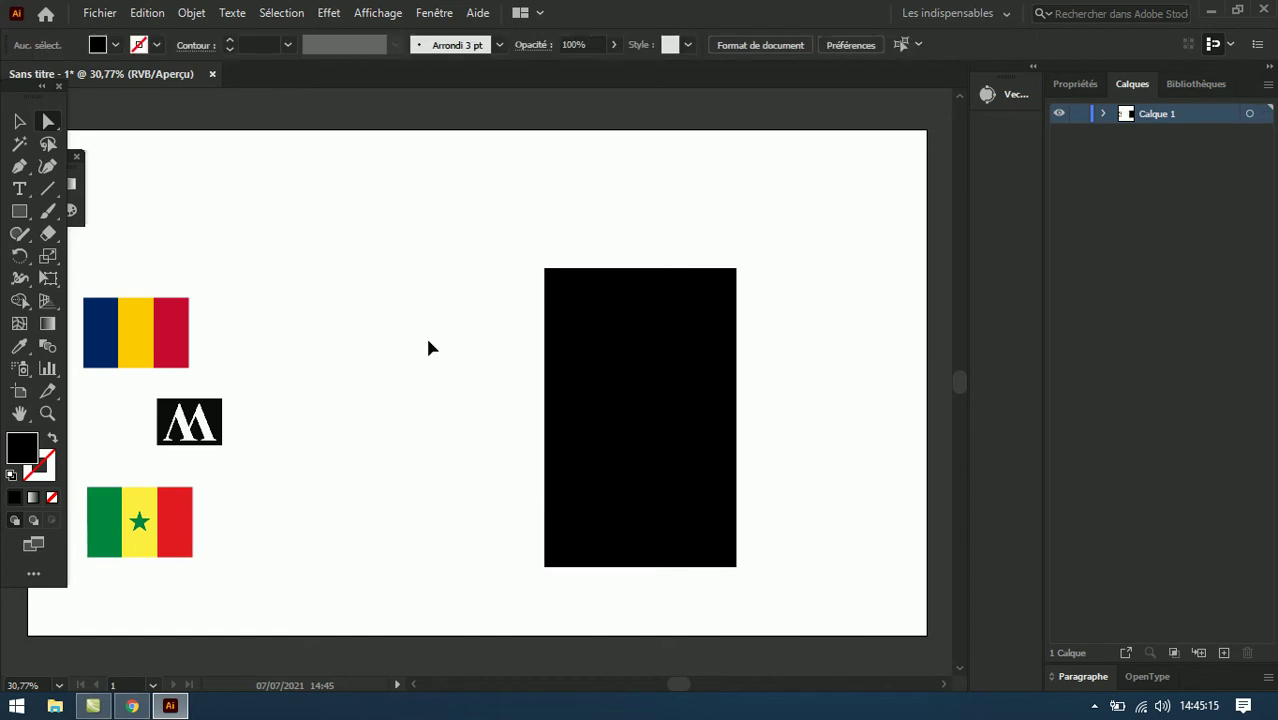
{"action": "key", "text": "ctrl+z"}
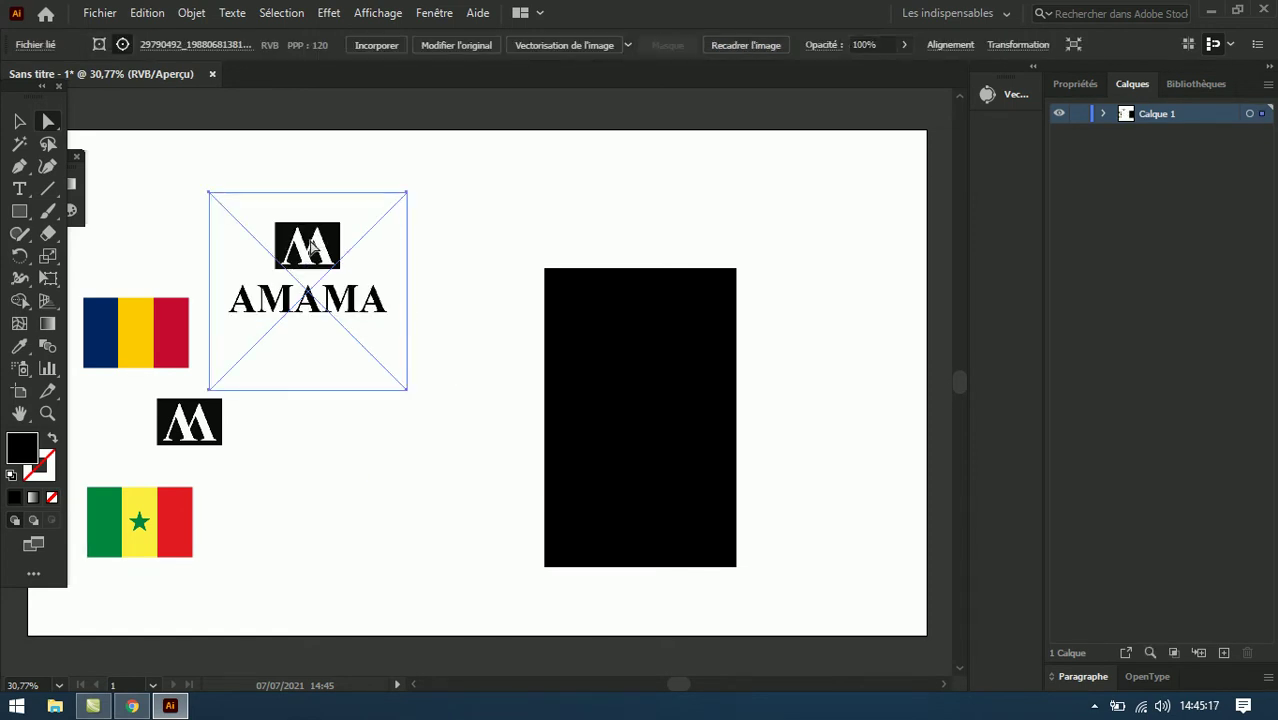
{"action": "key", "text": "ctrl+shift+a"}
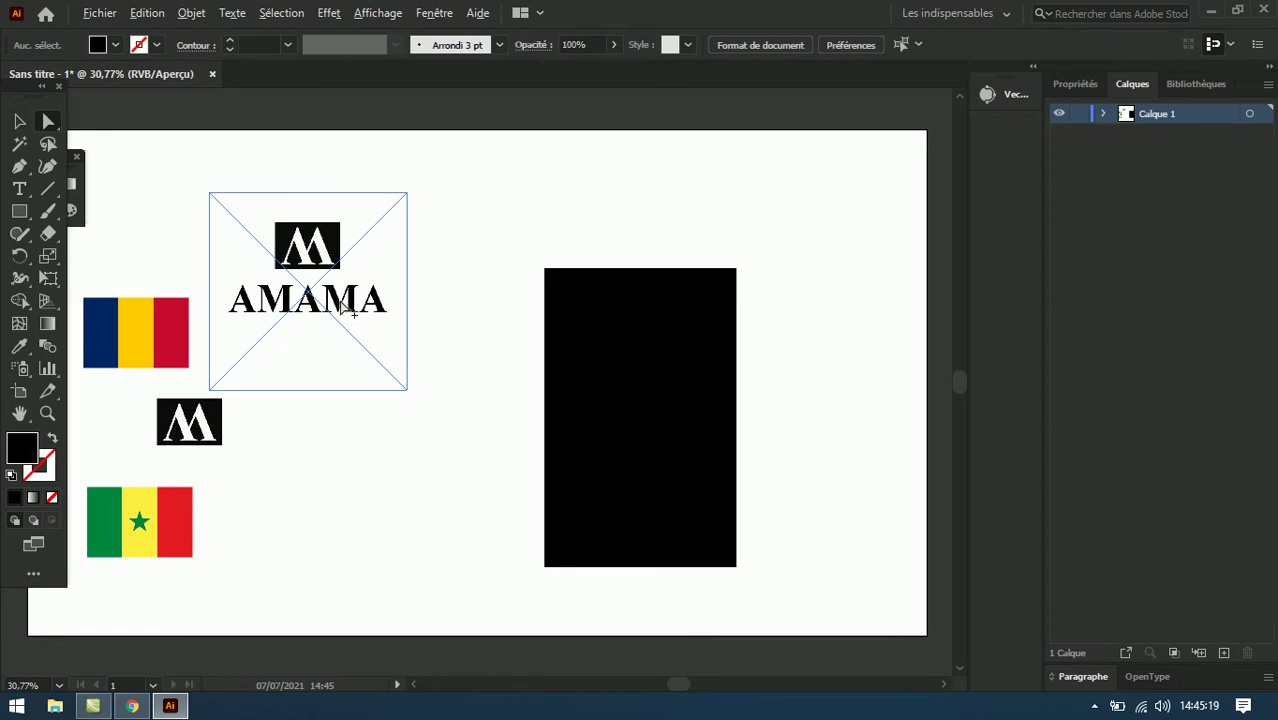
{"action": "left_click_drag", "start_coordinate": [420, 345], "coordinate": [328, 257]}
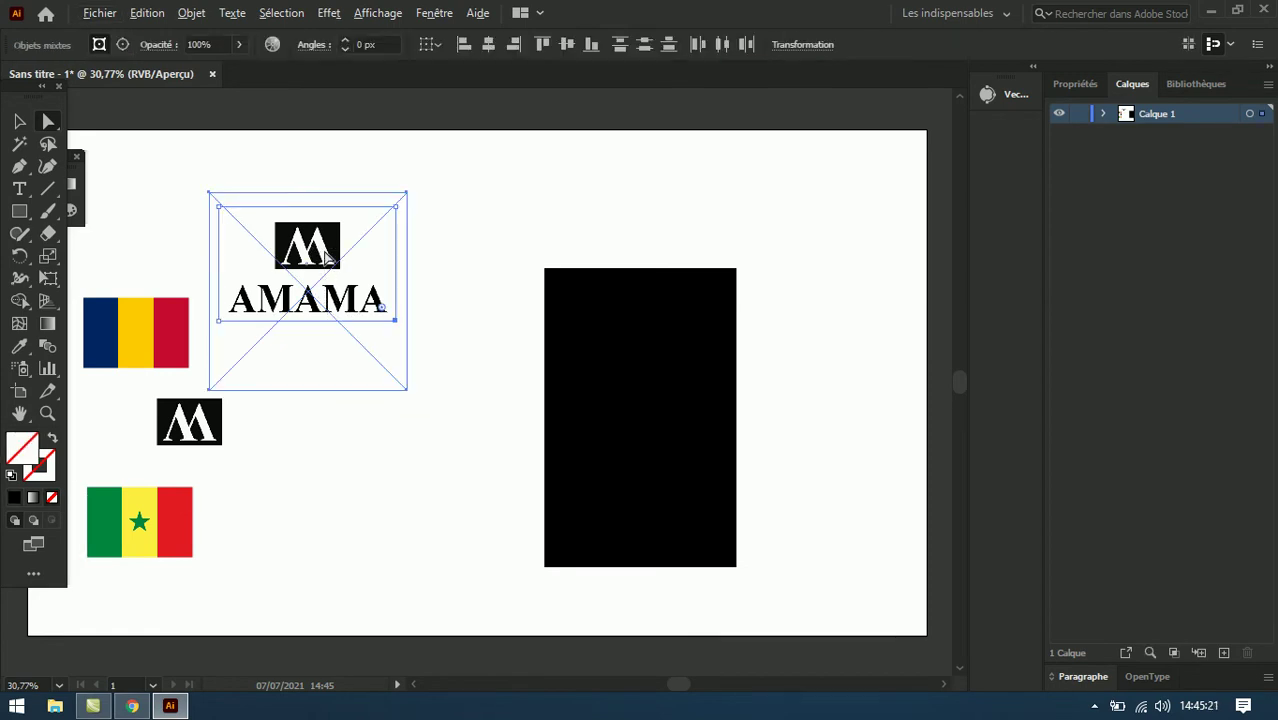
{"action": "left_click", "coordinate": [553, 208]}
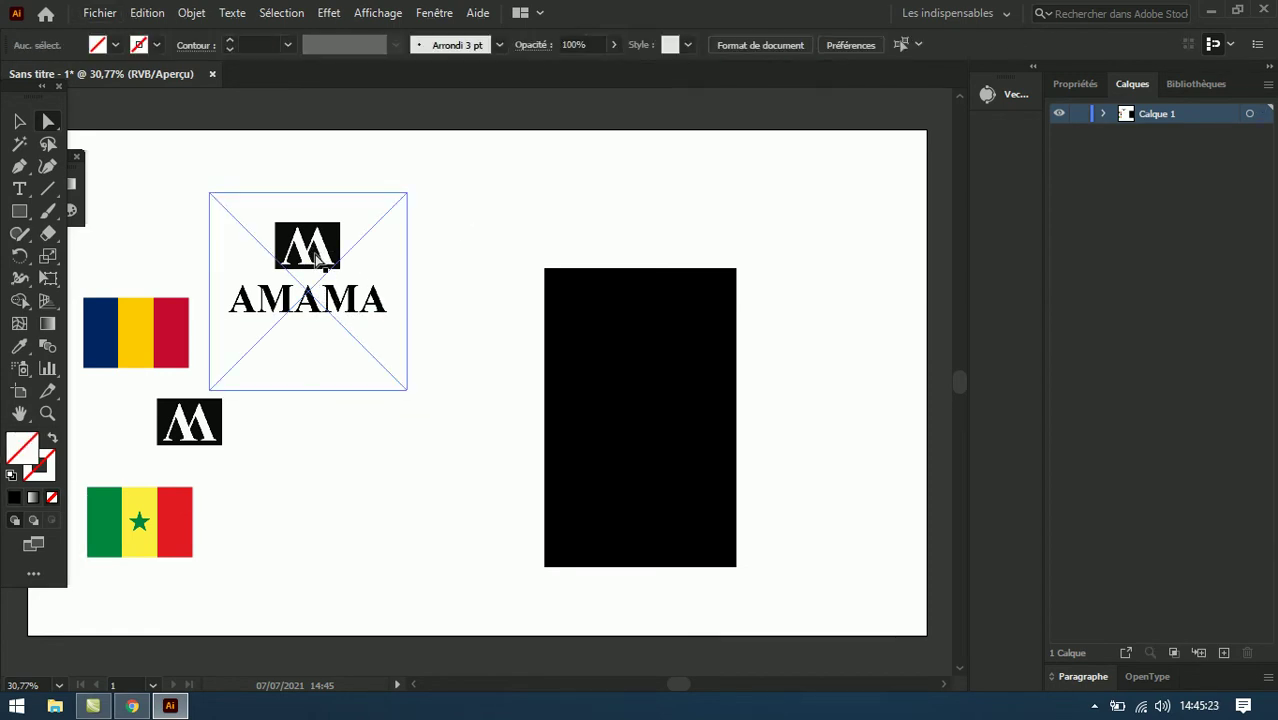
{"action": "left_click_drag", "start_coordinate": [316, 256], "coordinate": [650, 344]}
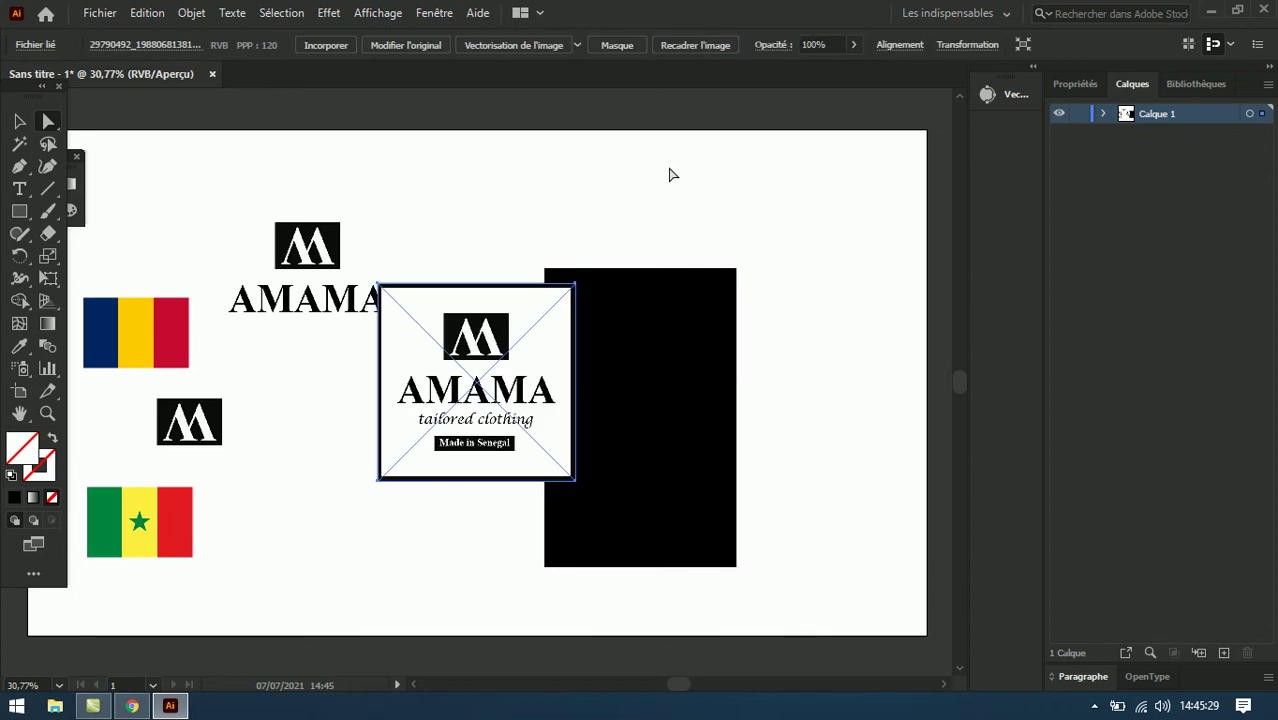
{"action": "left_click_drag", "start_coordinate": [477, 385], "coordinate": [638, 364]}
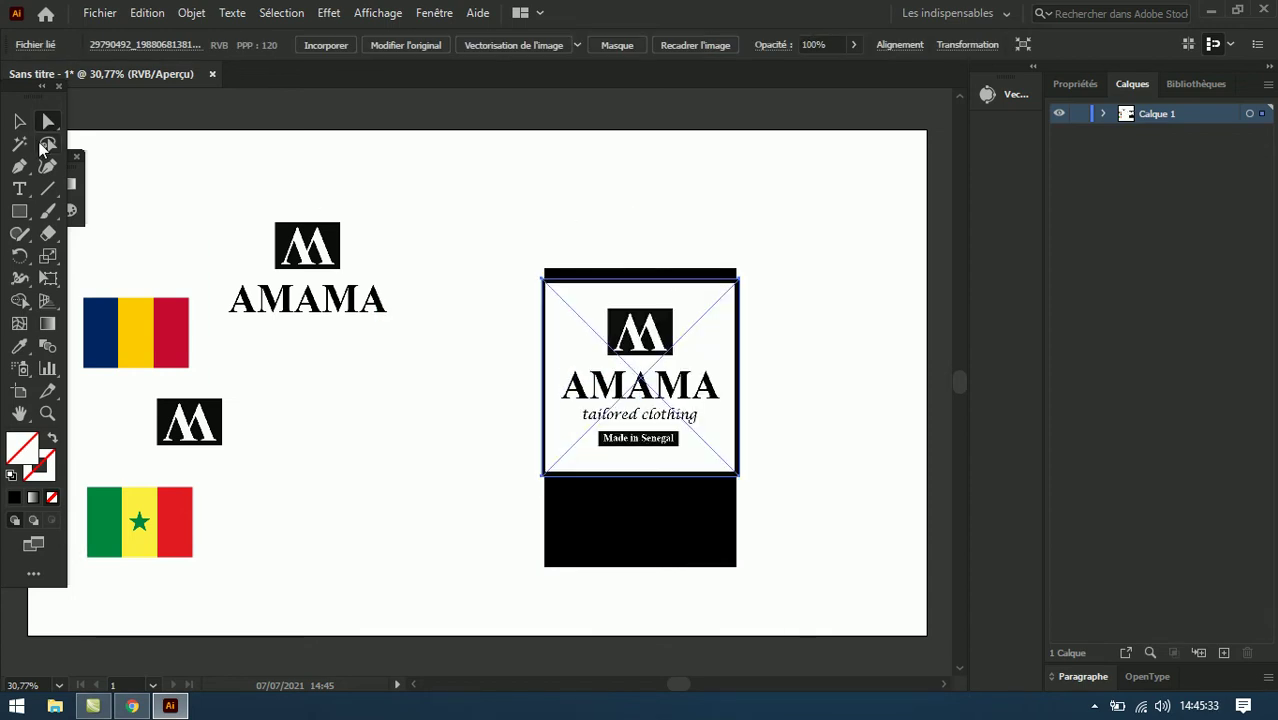
Step: Clip the label to a rectangle covering only the M emblem and AMAMA wordmark
{"action": "left_click", "coordinate": [20, 211]}
{"action": "left_click_drag", "start_coordinate": [561, 298], "coordinate": [727, 404]}
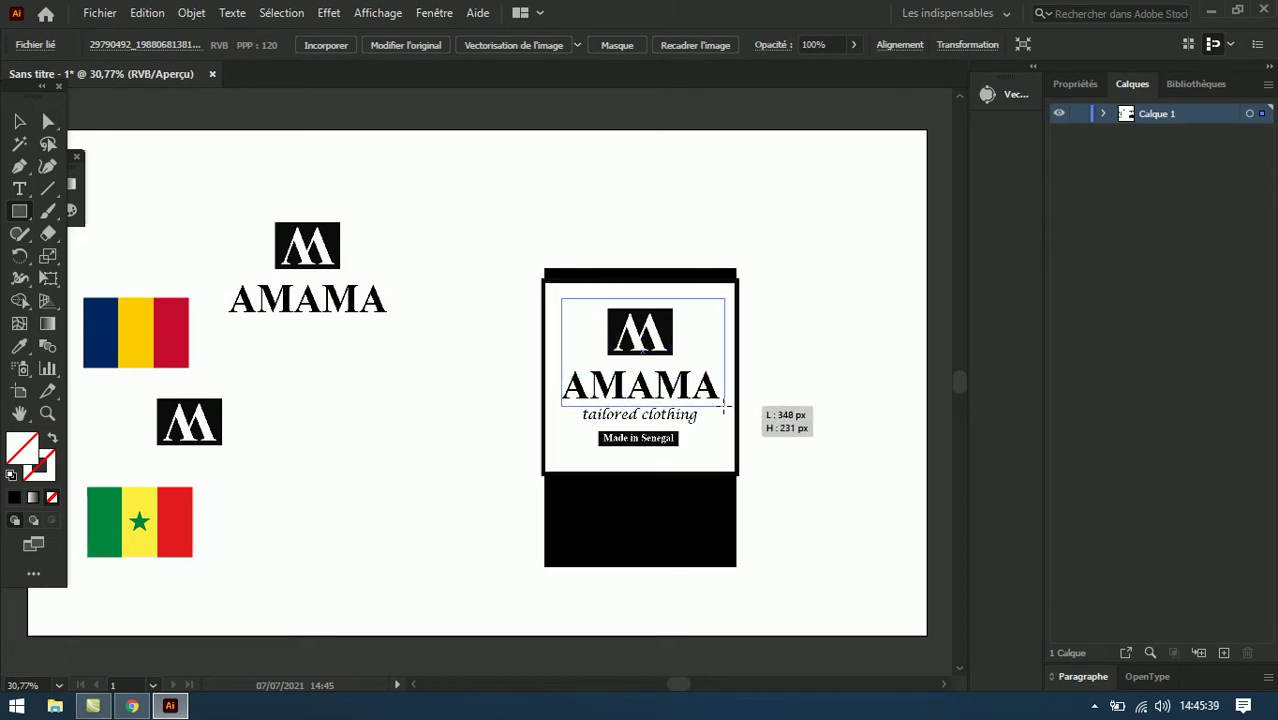
{"action": "left_click_drag", "start_coordinate": [727, 404], "coordinate": [726, 406]}
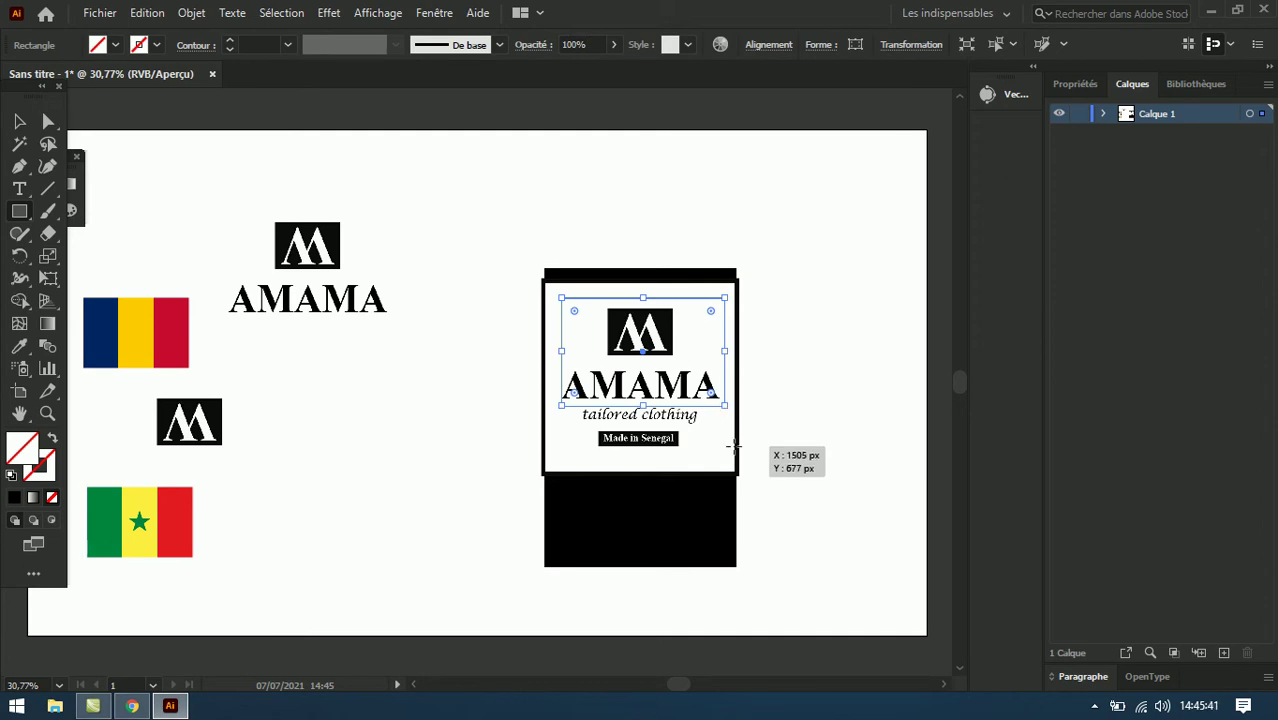
{"action": "left_click", "coordinate": [24, 118]}
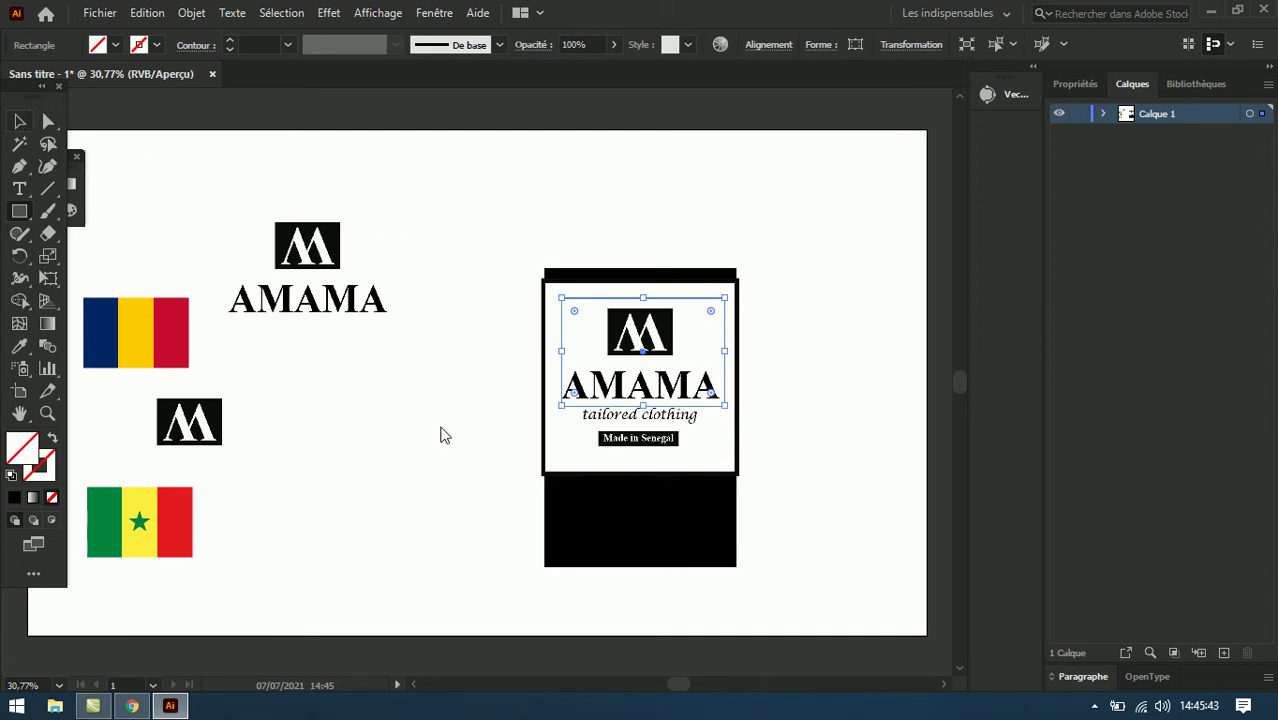
{"action": "left_click", "coordinate": [549, 446], "text": "shift"}
{"action": "right_click", "coordinate": [685, 333]}
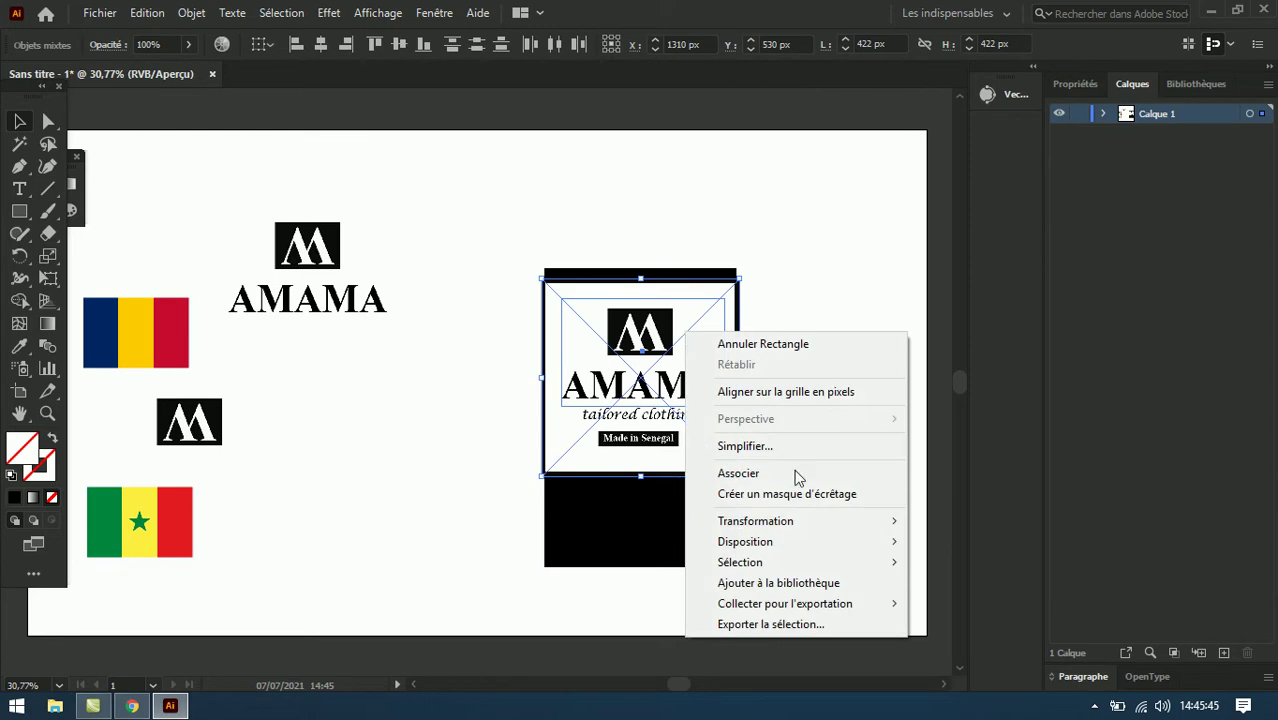
{"action": "left_click", "coordinate": [826, 492]}
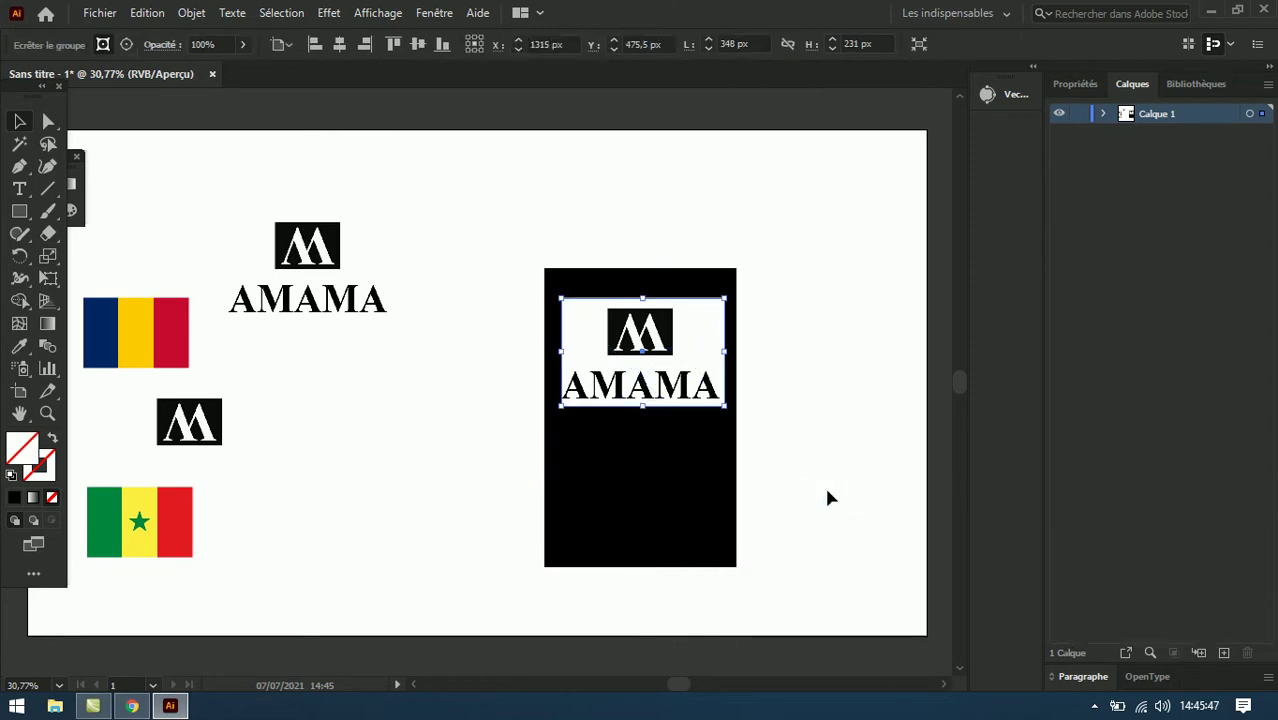
{"action": "left_click", "coordinate": [750, 199]}
Step: Scale the clipped AMAMA label down to about 256 x 170 px at the rectangle's top
{"action": "left_click", "coordinate": [668, 336]}
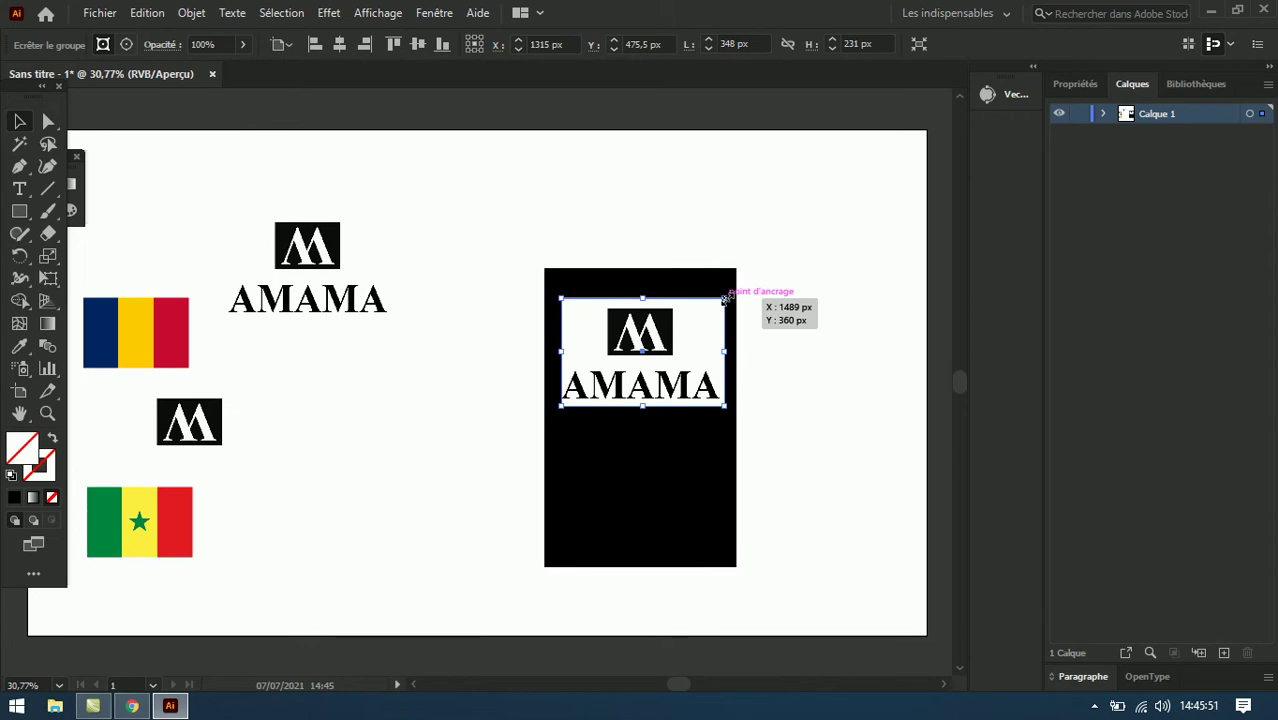
{"action": "mouse_move", "coordinate": [727, 297]}
{"action": "left_mouse_down"}
{"action": "mouse_move", "coordinate": [688, 330]}
{"action": "mouse_move", "coordinate": [667, 313]}
{"action": "left_mouse_up"}
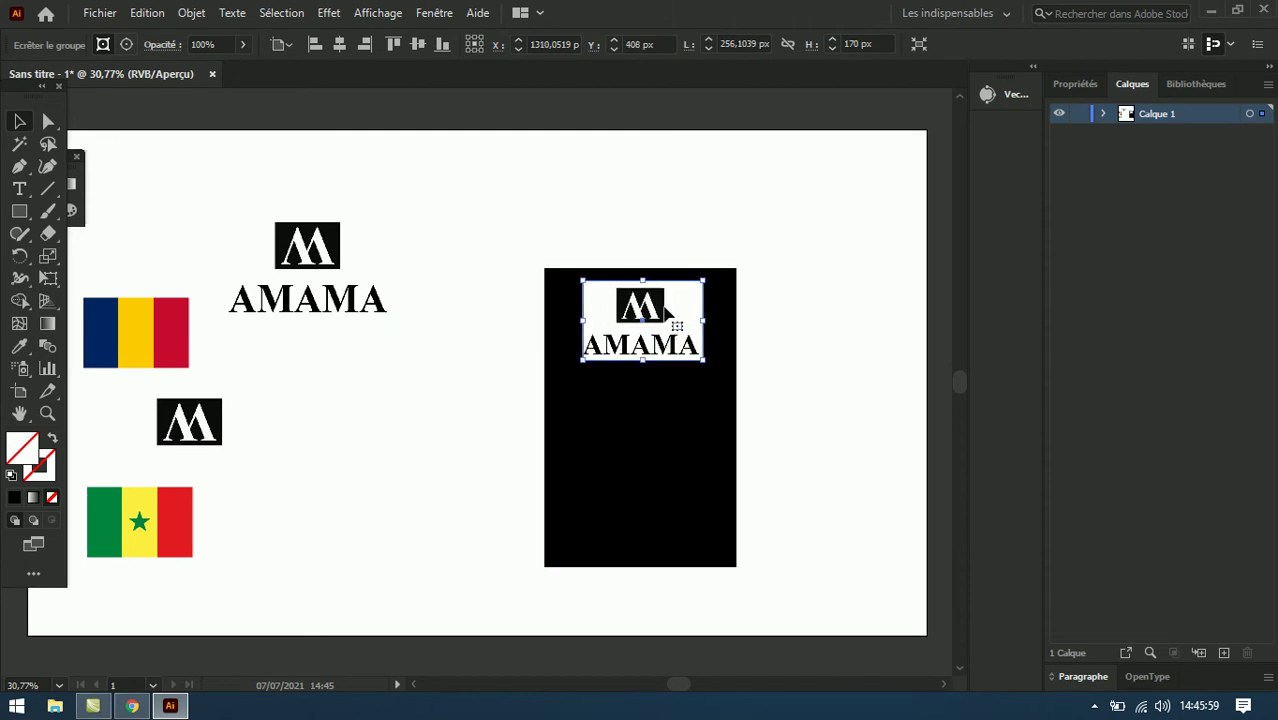
{"action": "left_click", "coordinate": [646, 187]}
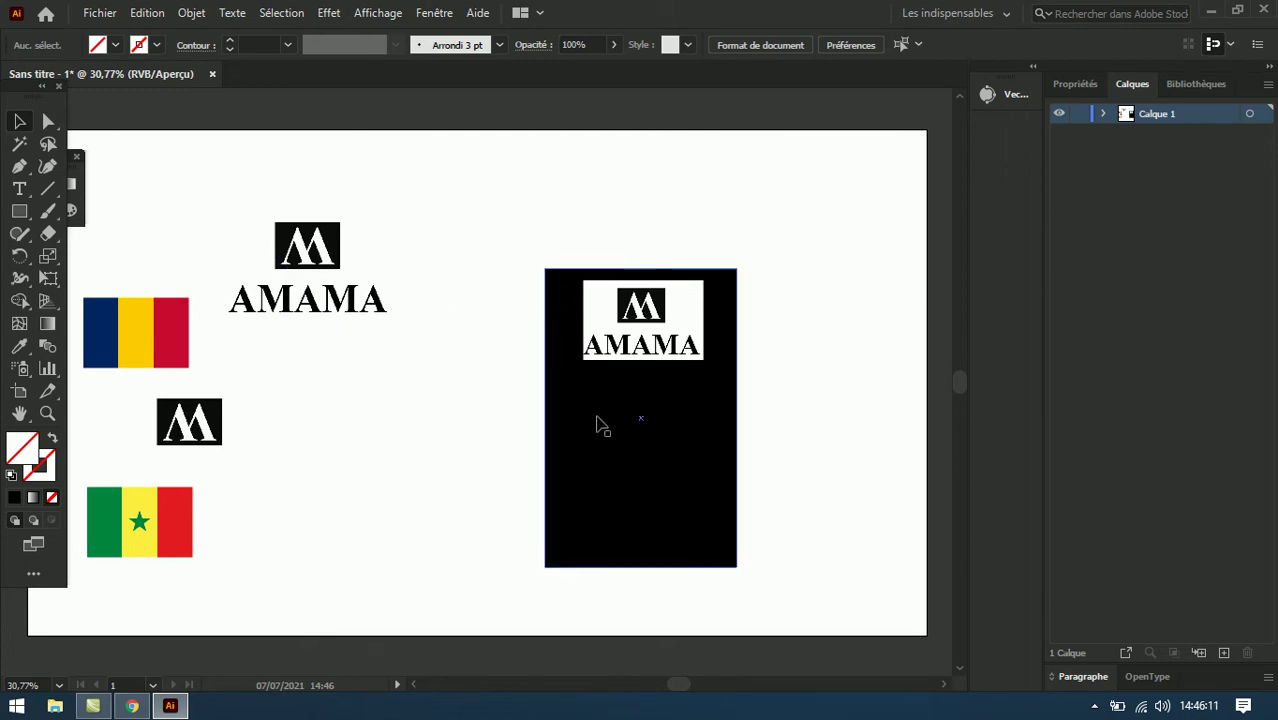
Step: Write a new text line reading 'PARFUM POUR HOMME' on the artboard
{"action": "left_click", "coordinate": [19, 190]}
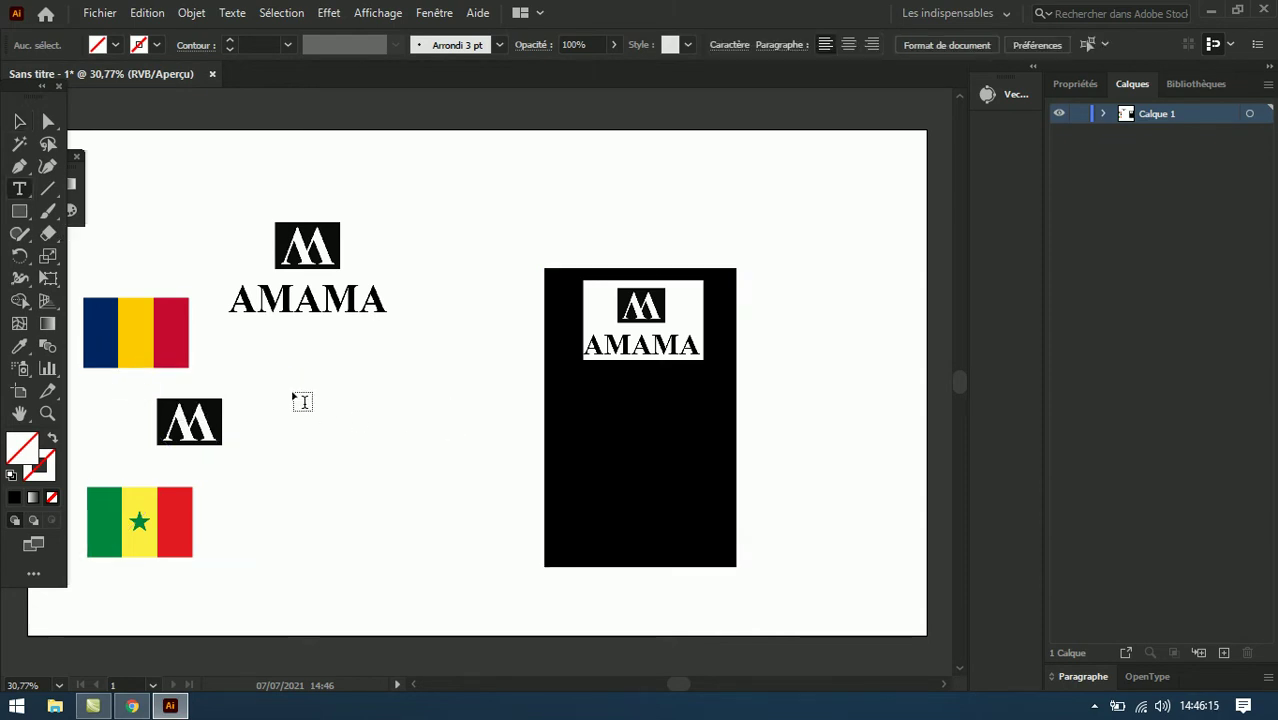
{"action": "left_click", "coordinate": [293, 394]}
{"action": "key", "text": "BackSpace"}
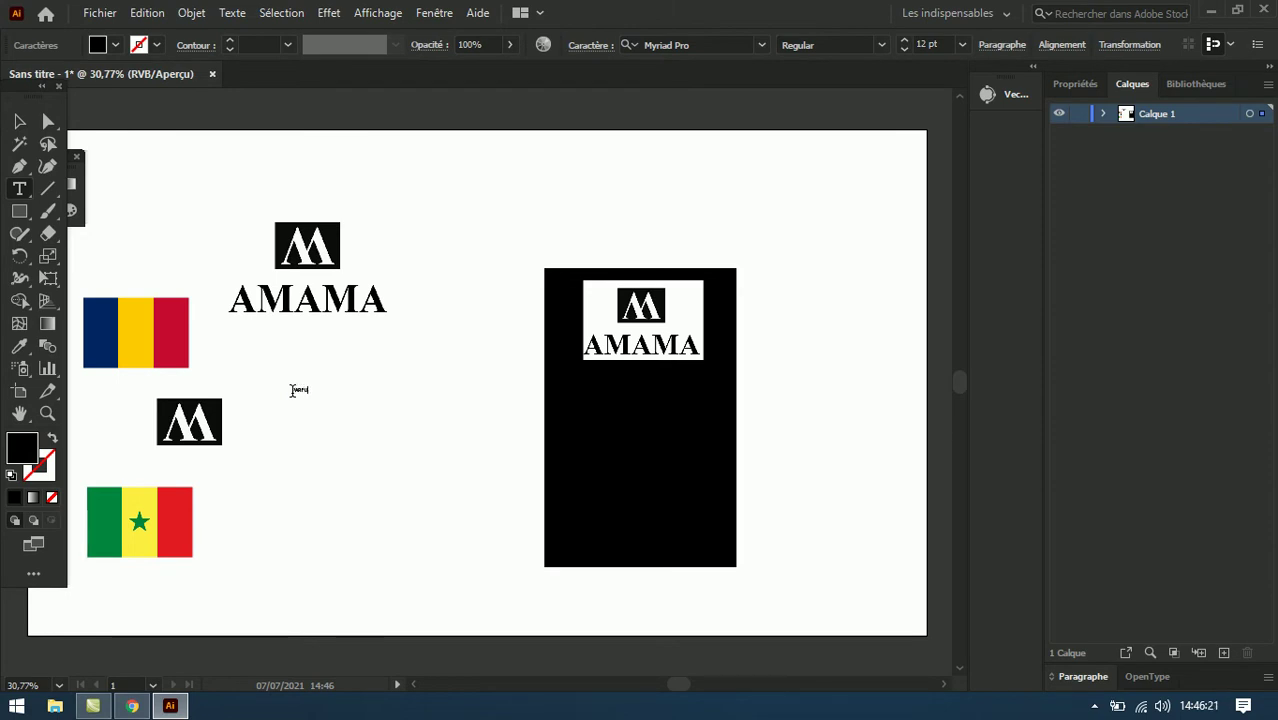
{"action": "type", "text": "e"}
{"action": "type", "text": "E"}
Step: Set the PARFUM POUR HOMME text to 31 pt Times New Roman Bold
{"action": "key", "text": "ctrl+a"}
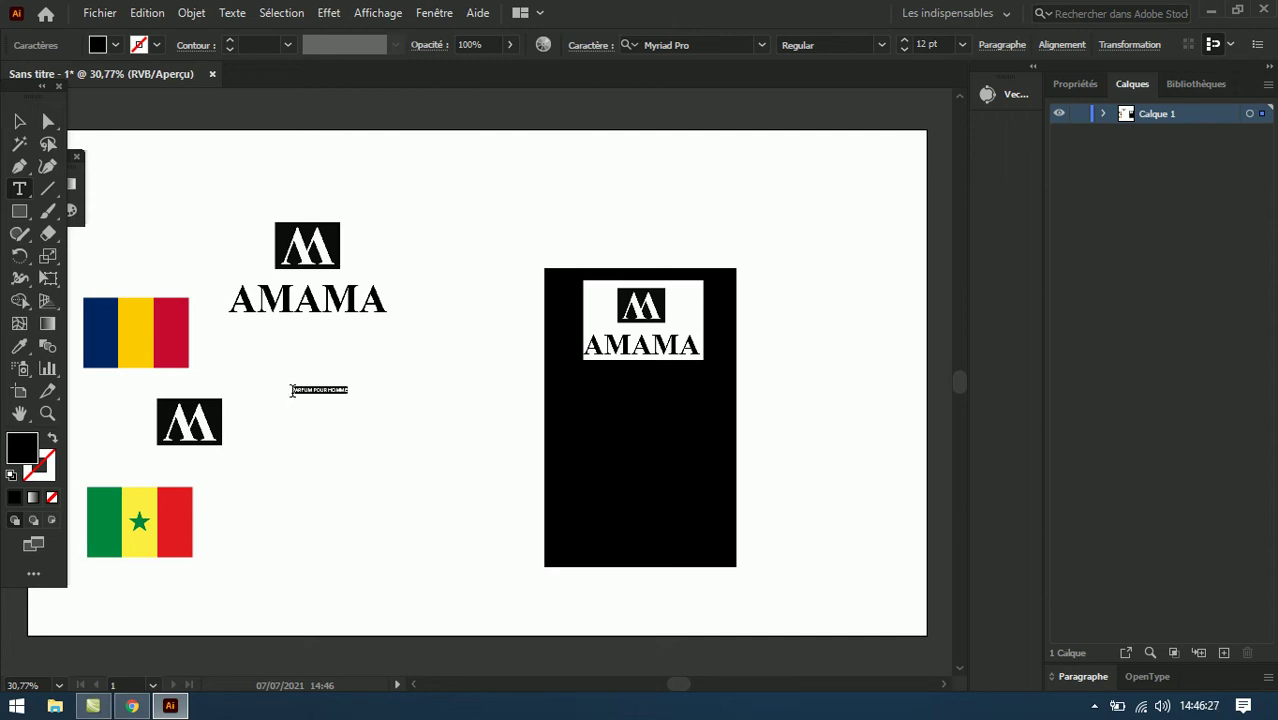
{"action": "left_click", "coordinate": [905, 41]}
{"action": "left_click", "coordinate": [905, 41]}
{"action": "left_click", "coordinate": [905, 41]}
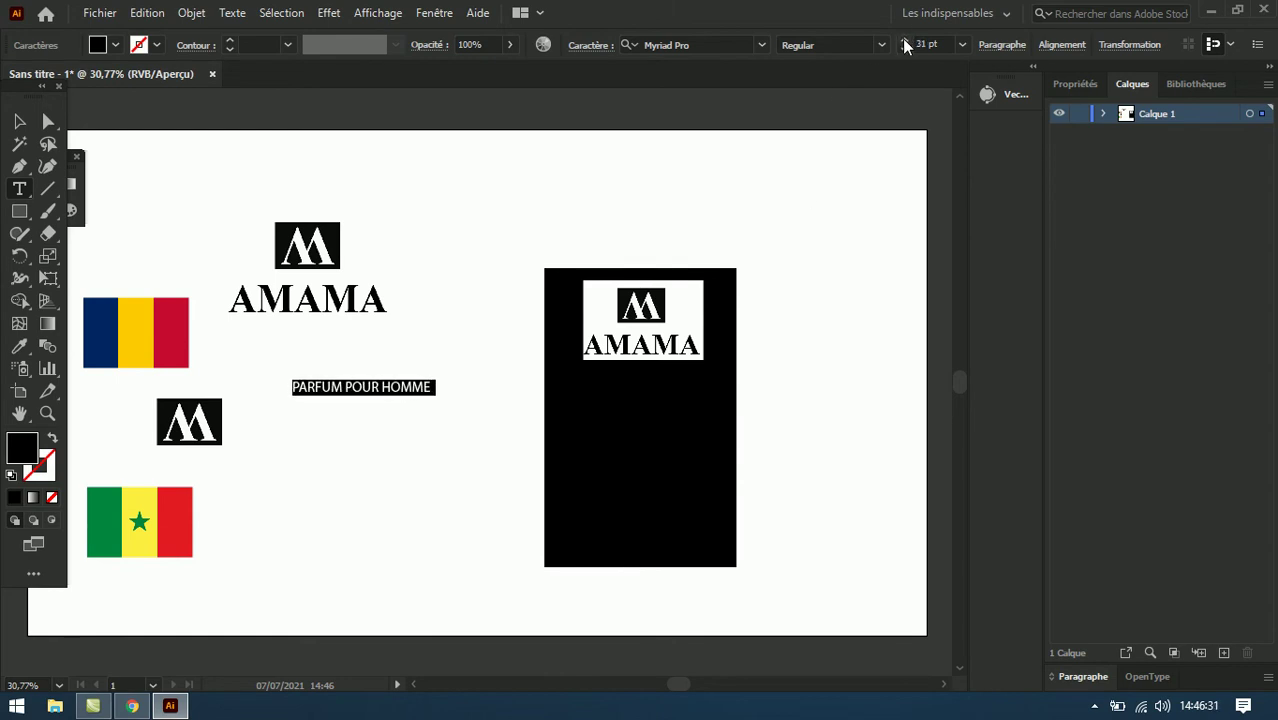
{"action": "left_click", "coordinate": [1075, 84]}
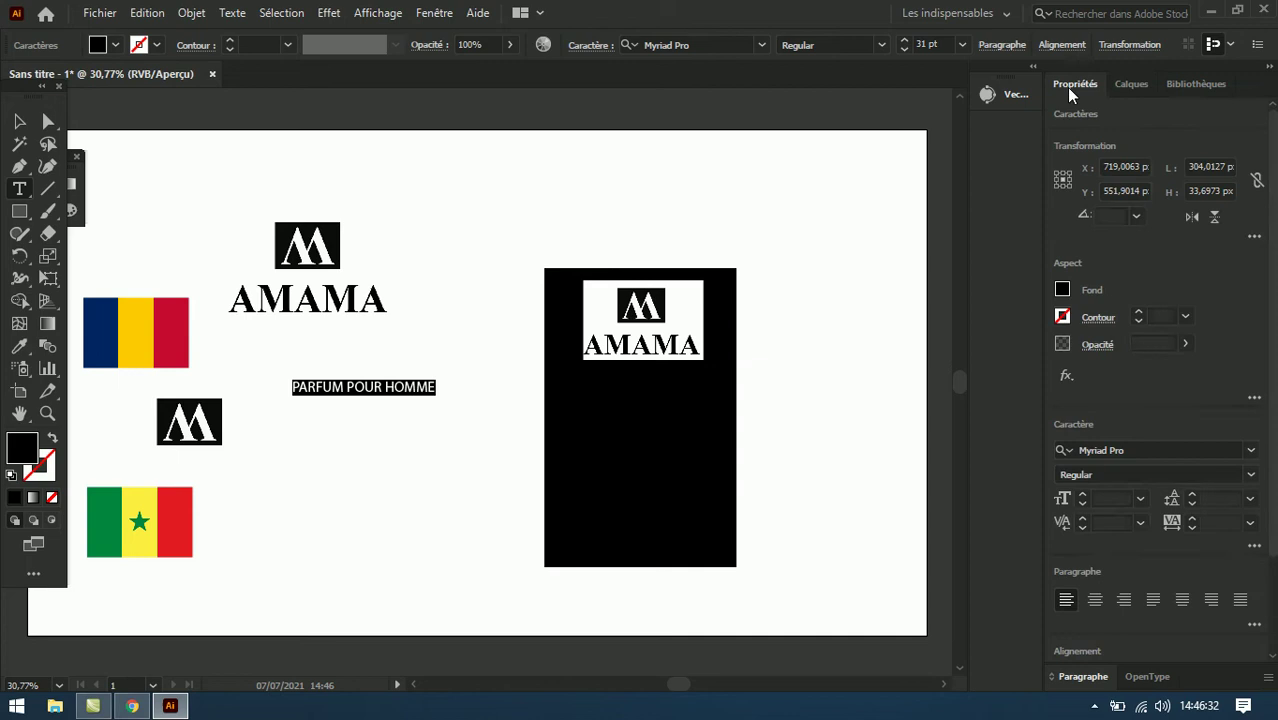
{"action": "left_click", "coordinate": [1134, 450]}
{"action": "type", "text": "Ti"}
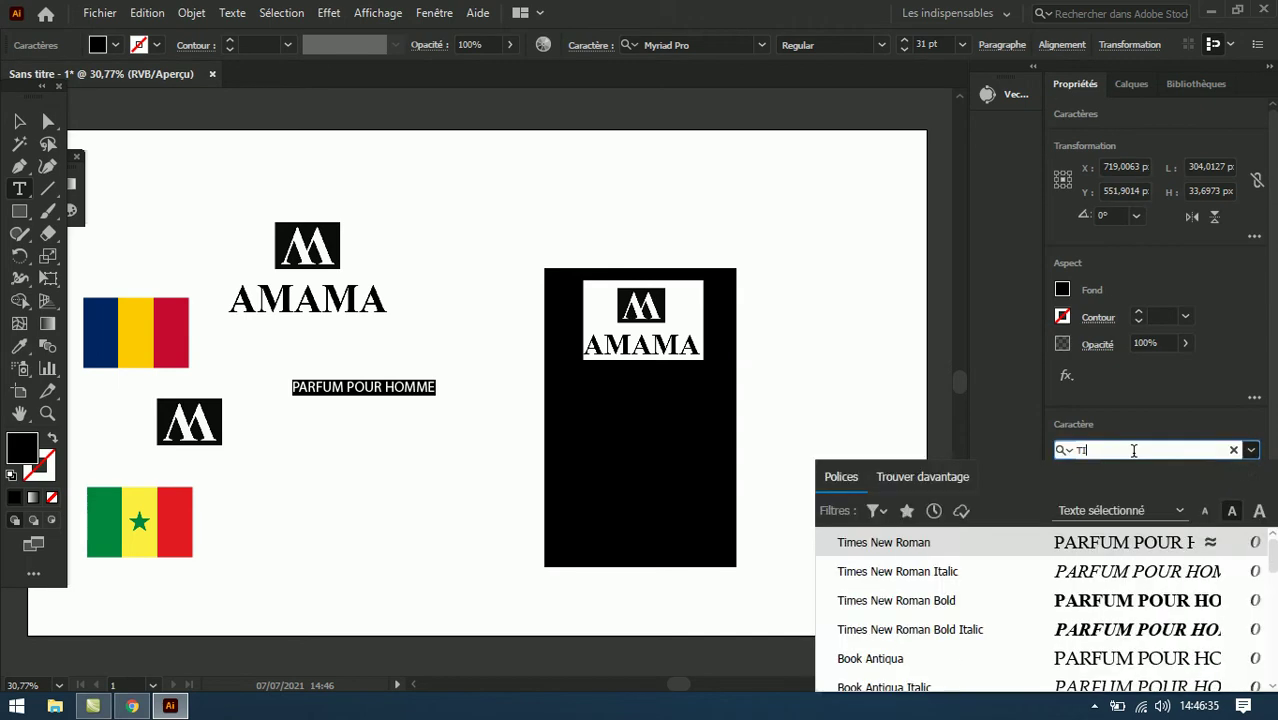
{"action": "key", "text": "Down"}
{"action": "key", "text": "Down"}
{"action": "key", "text": "Return"}
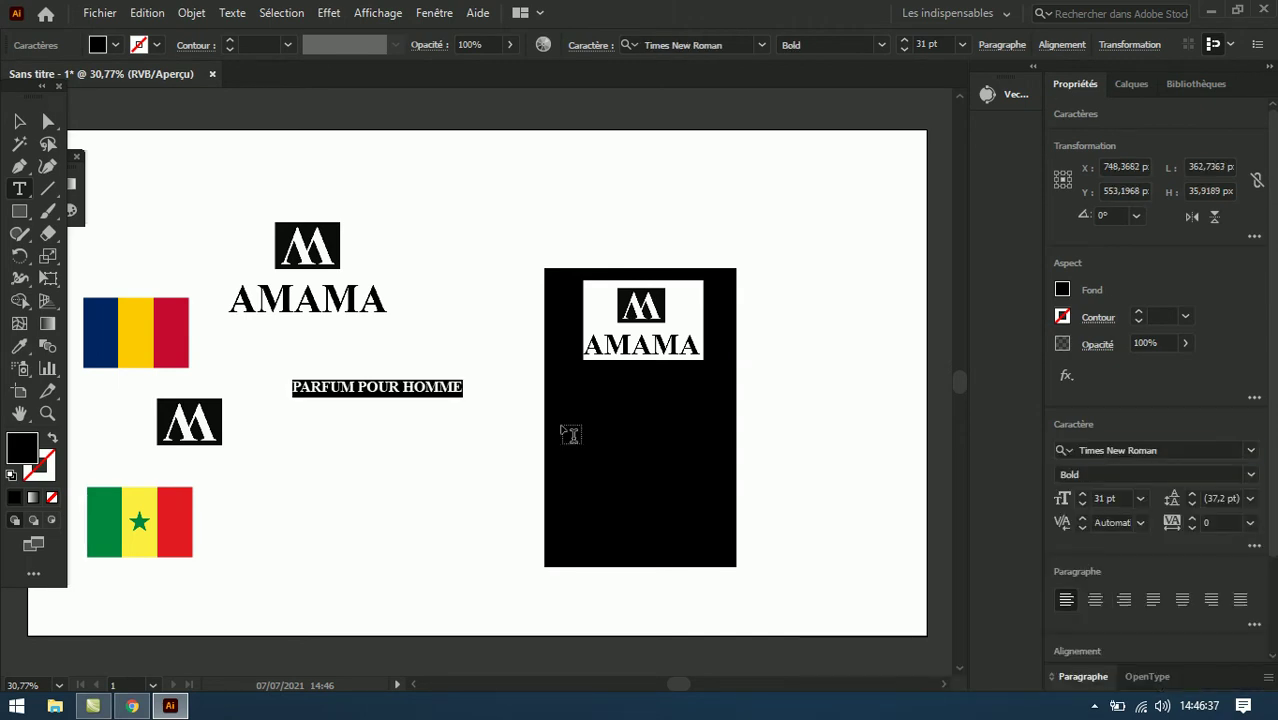
Step: Move the PARFUM POUR HOMME text onto the black rectangle and make it white
{"action": "left_click", "coordinate": [19, 121]}
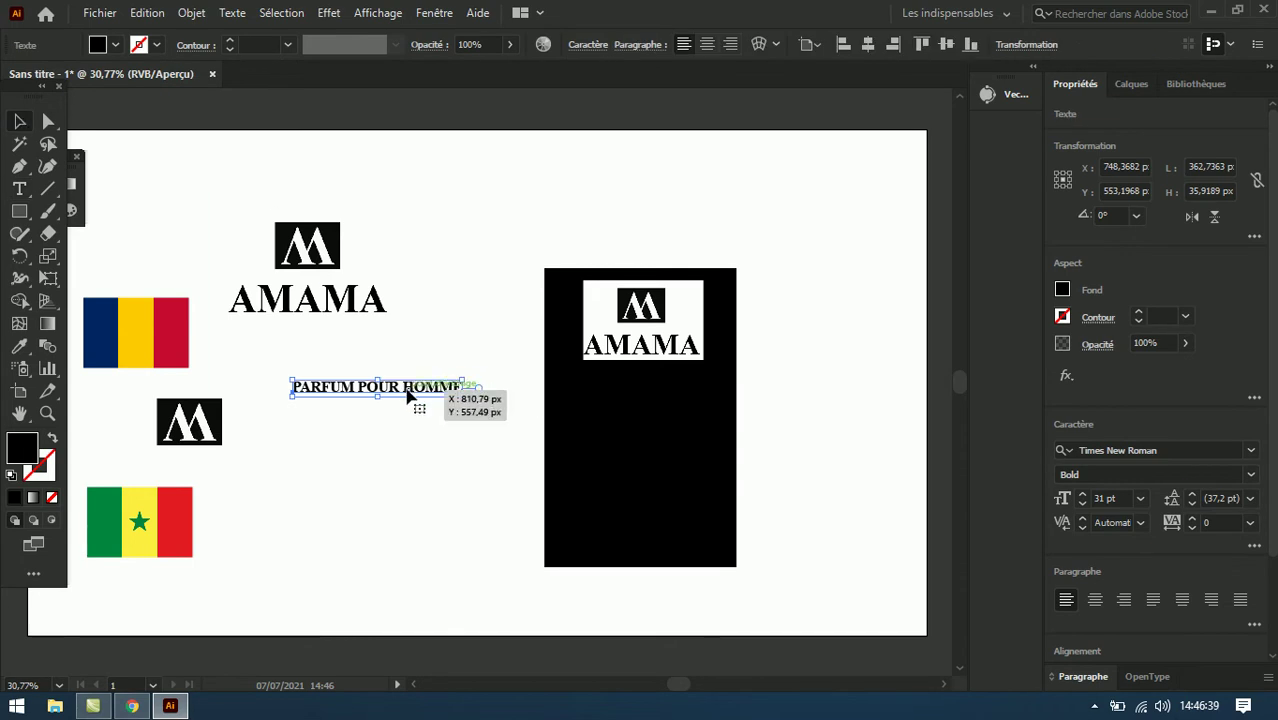
{"action": "left_click_drag", "start_coordinate": [375, 395], "coordinate": [629, 494]}
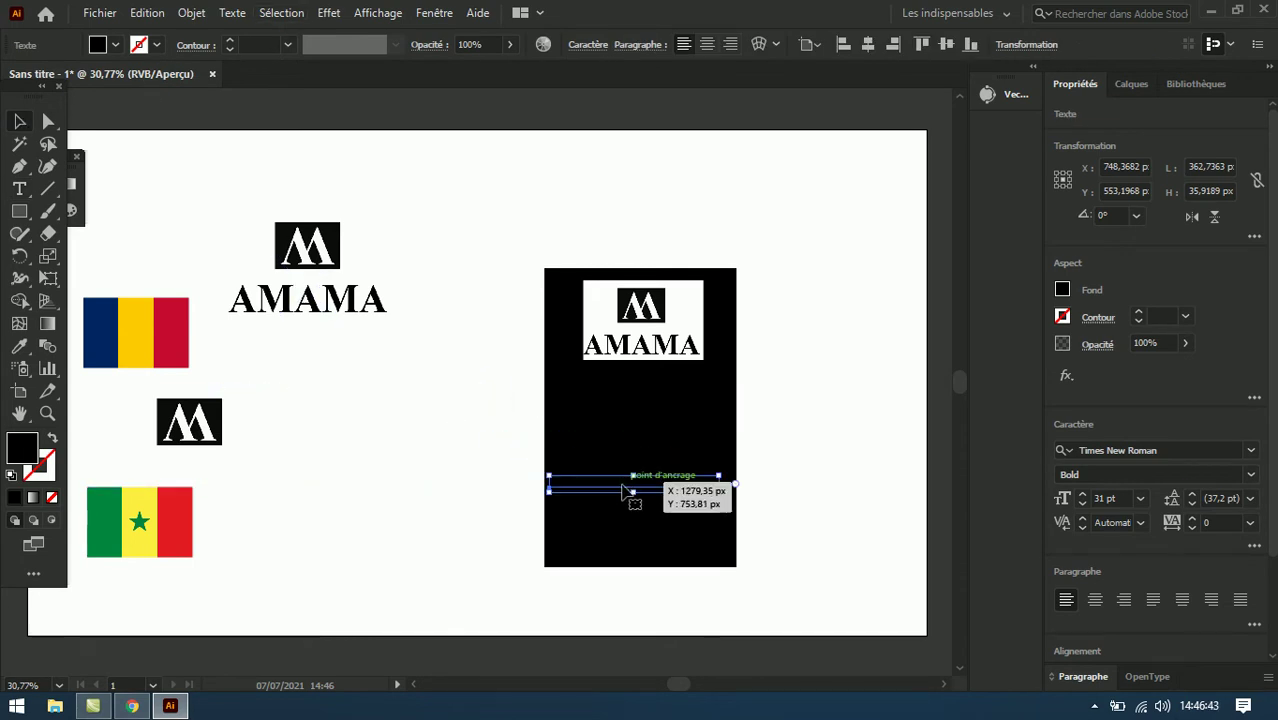
{"action": "left_click", "coordinate": [115, 45]}
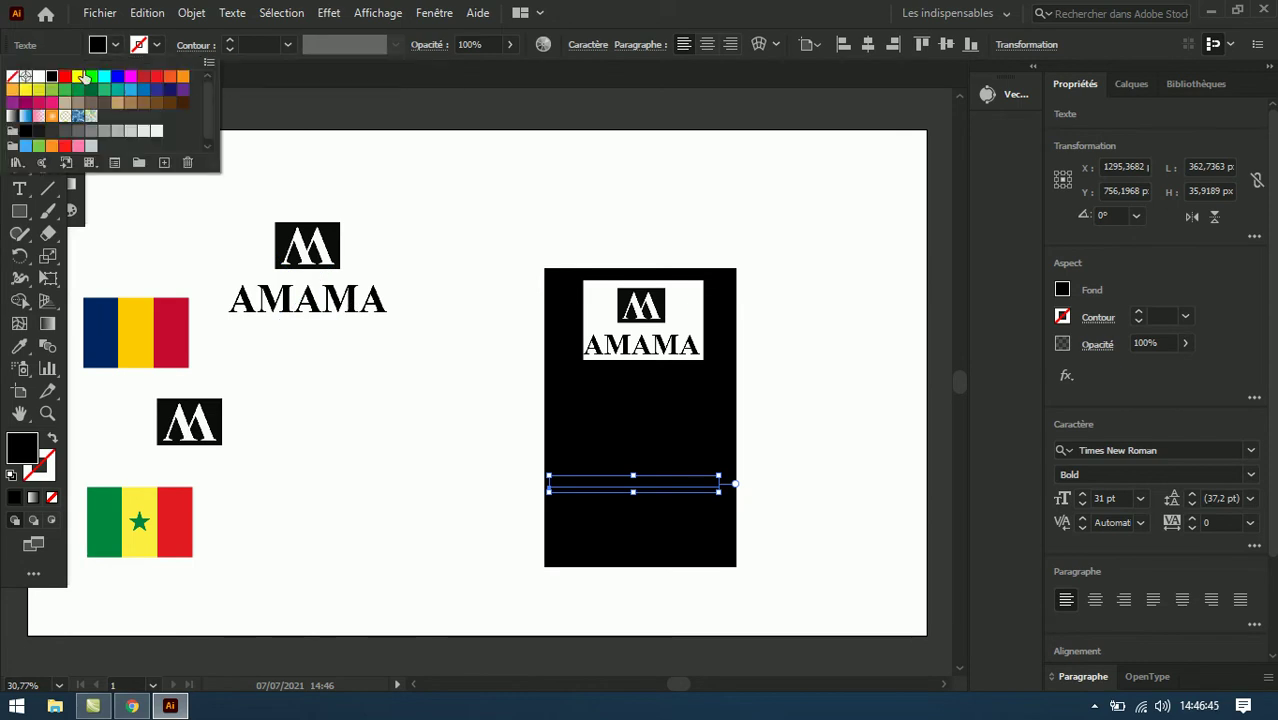
{"action": "left_click", "coordinate": [37, 79]}
{"action": "key", "text": "Escape"}
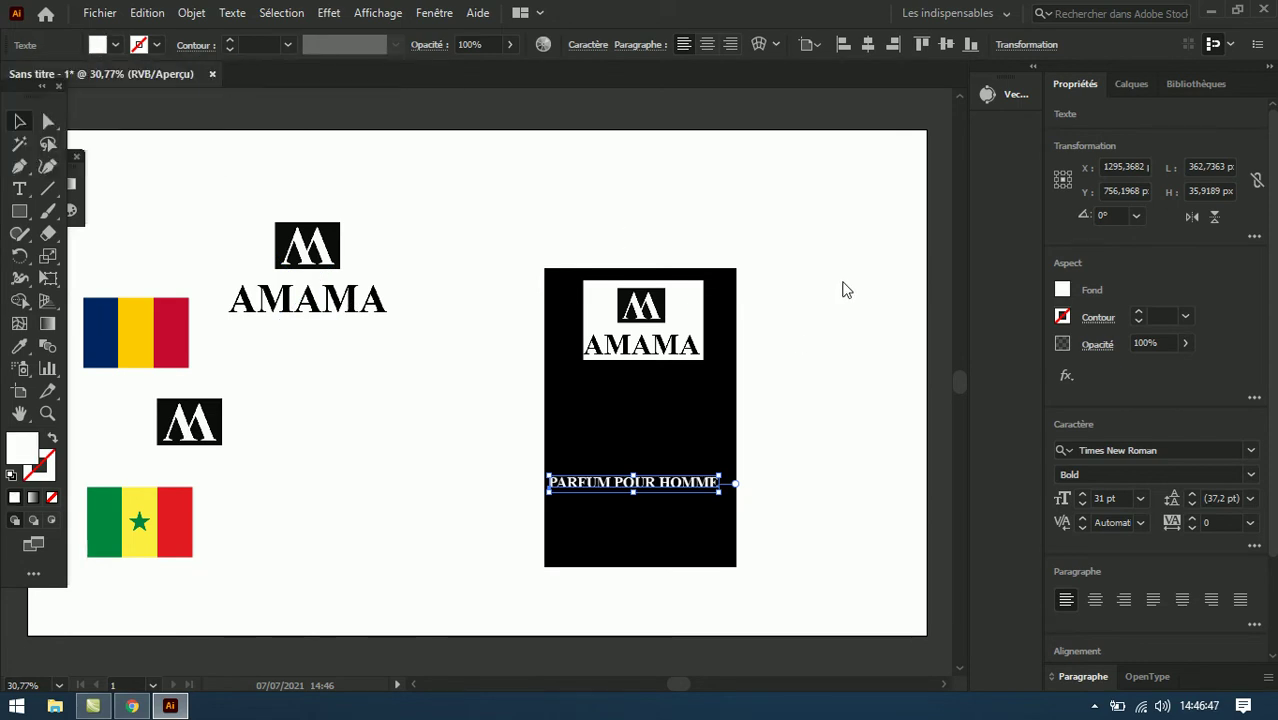
{"action": "left_click", "coordinate": [847, 388]}
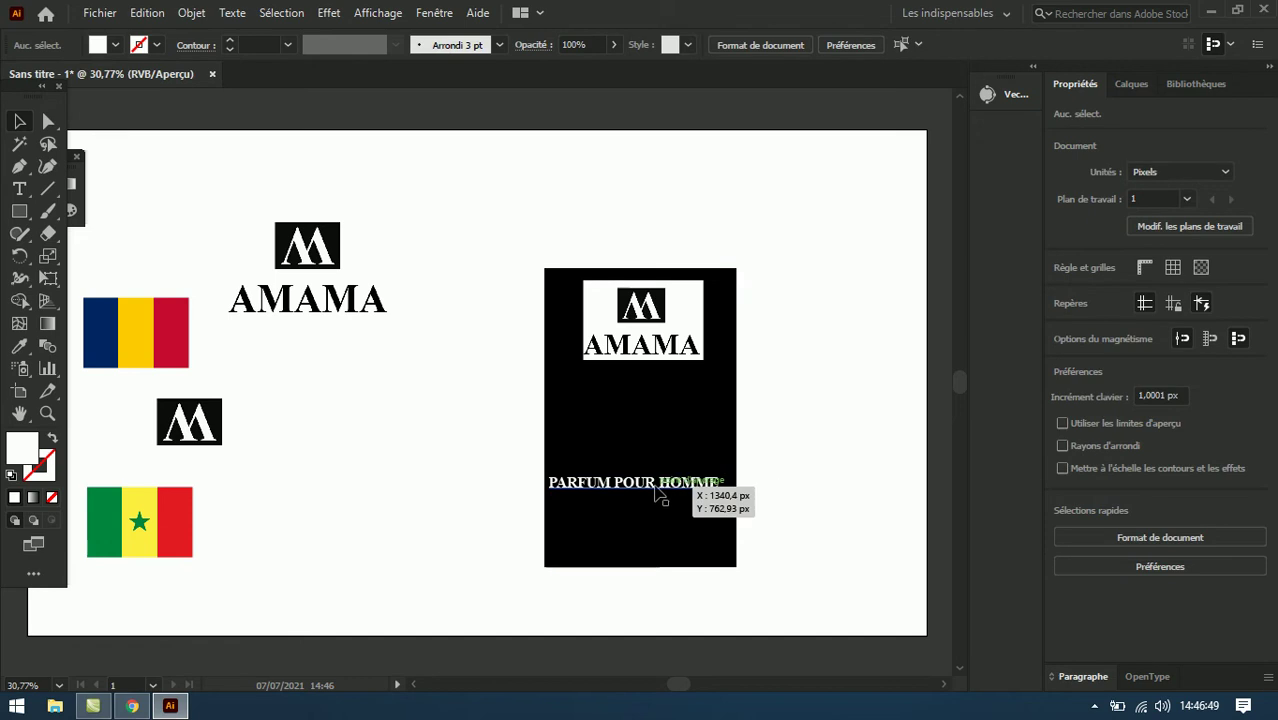
Step: Duplicate the line just below, retype it as '100 ml', and centre it
{"action": "left_click_drag", "start_coordinate": [655, 484], "coordinate": [663, 549]}
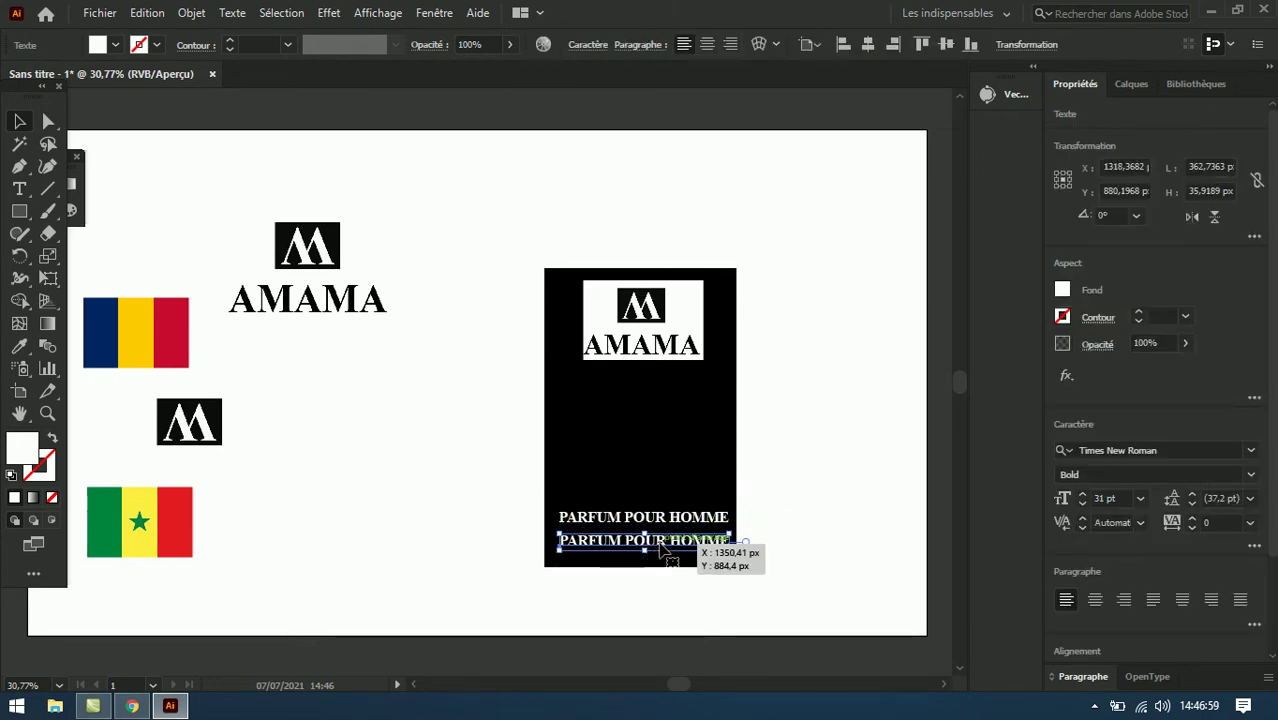
{"action": "triple_click", "coordinate": [663, 545]}
{"action": "type", "text": "100 ml"}
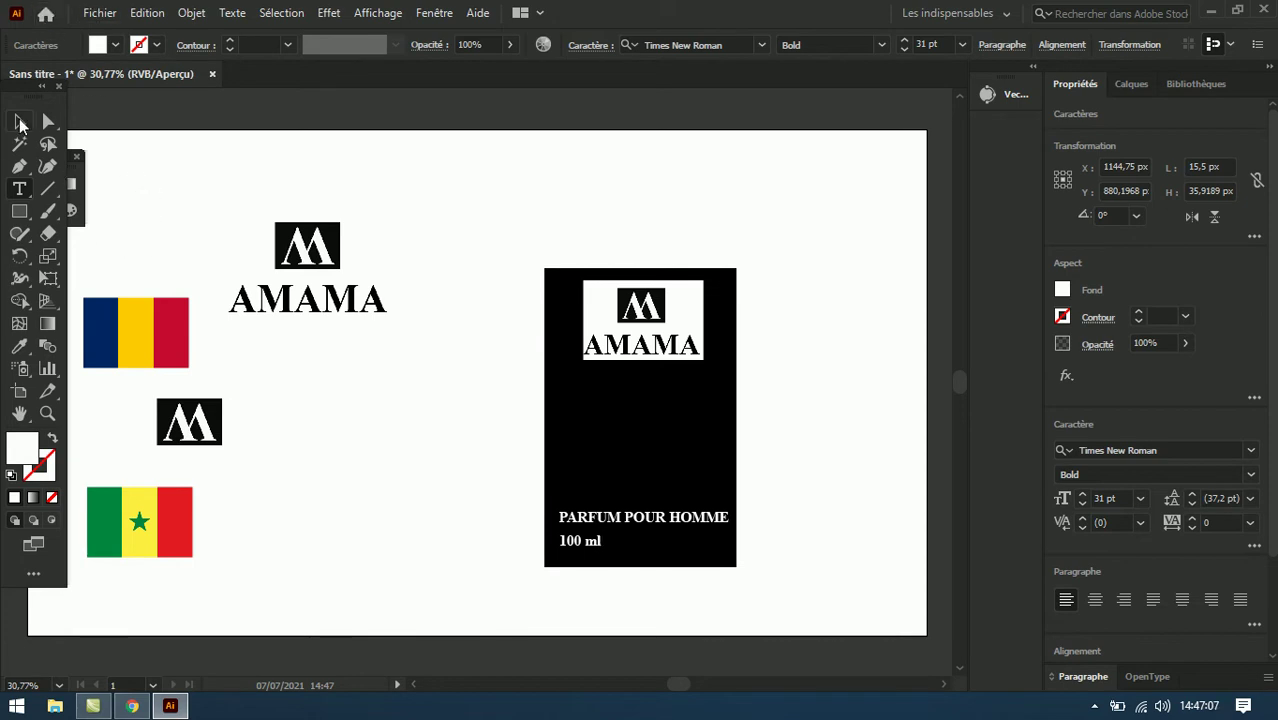
{"action": "left_click", "coordinate": [20, 122]}
{"action": "key", "text": "shift+Right"}
{"action": "key", "text": "shift+Right"}
{"action": "key", "text": "shift+Right"}
{"action": "key", "text": "shift+Right"}
{"action": "key", "text": "shift+Right"}
{"action": "key", "text": "shift+Right"}
{"action": "key", "text": "shift+Right"}
{"action": "key", "text": "shift+Right"}
{"action": "key", "text": "shift+Left"}
{"action": "key", "text": "shift+Left"}
{"action": "key", "text": "shift+Left"}
{"action": "key", "text": "shift+Left"}
{"action": "key", "text": "shift+Left"}
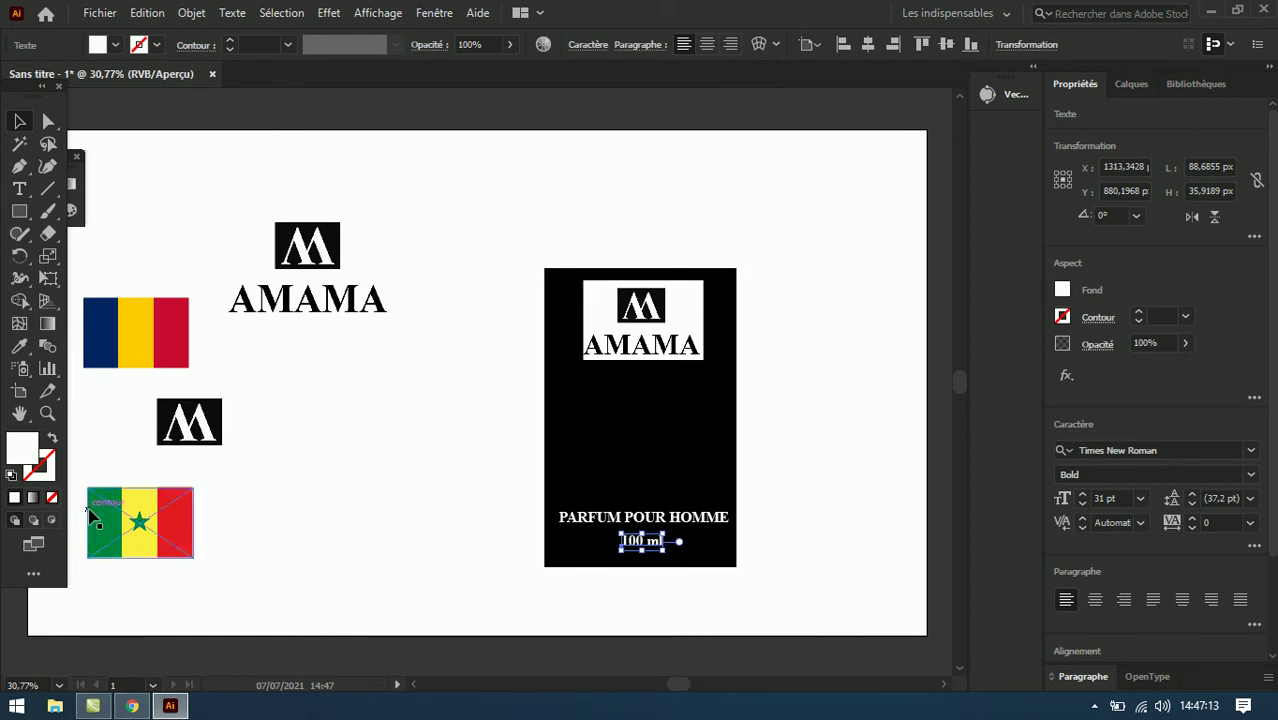
{"action": "double_click", "coordinate": [147, 333]}
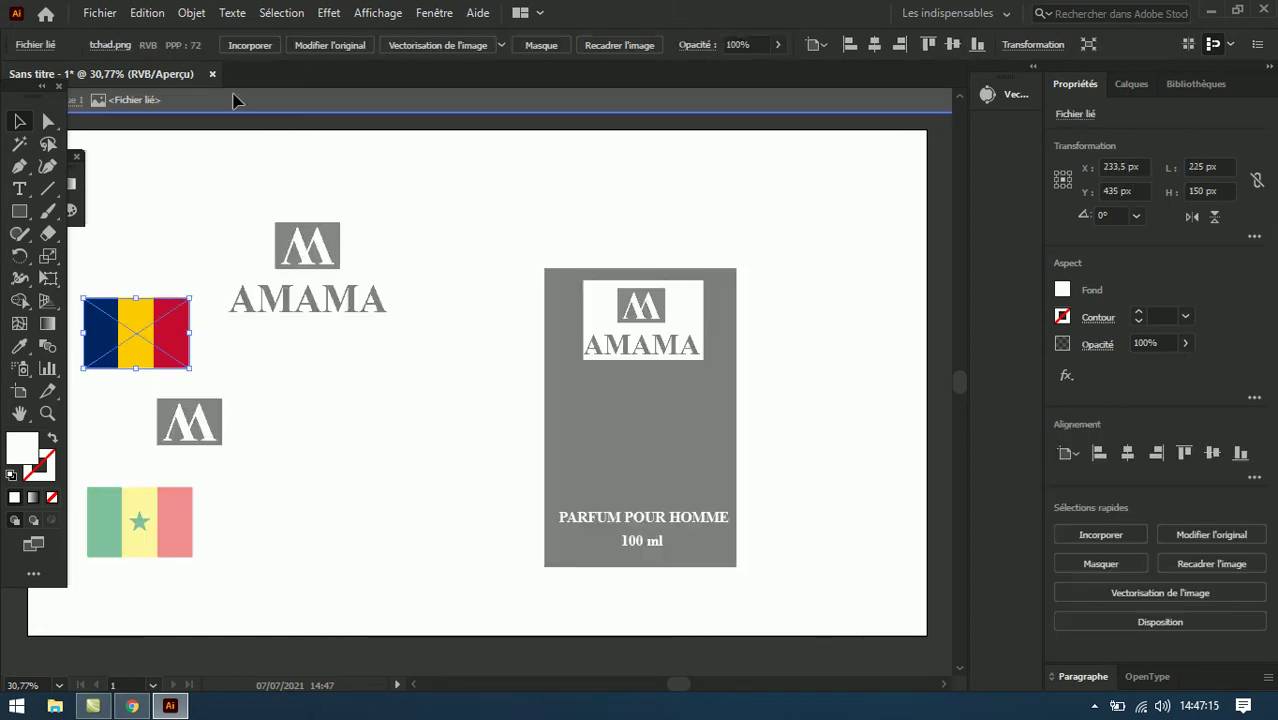
Step: Make small copies of the Chad and Senegal flags, about 48 by 32 px
{"action": "left_click", "coordinate": [234, 104]}
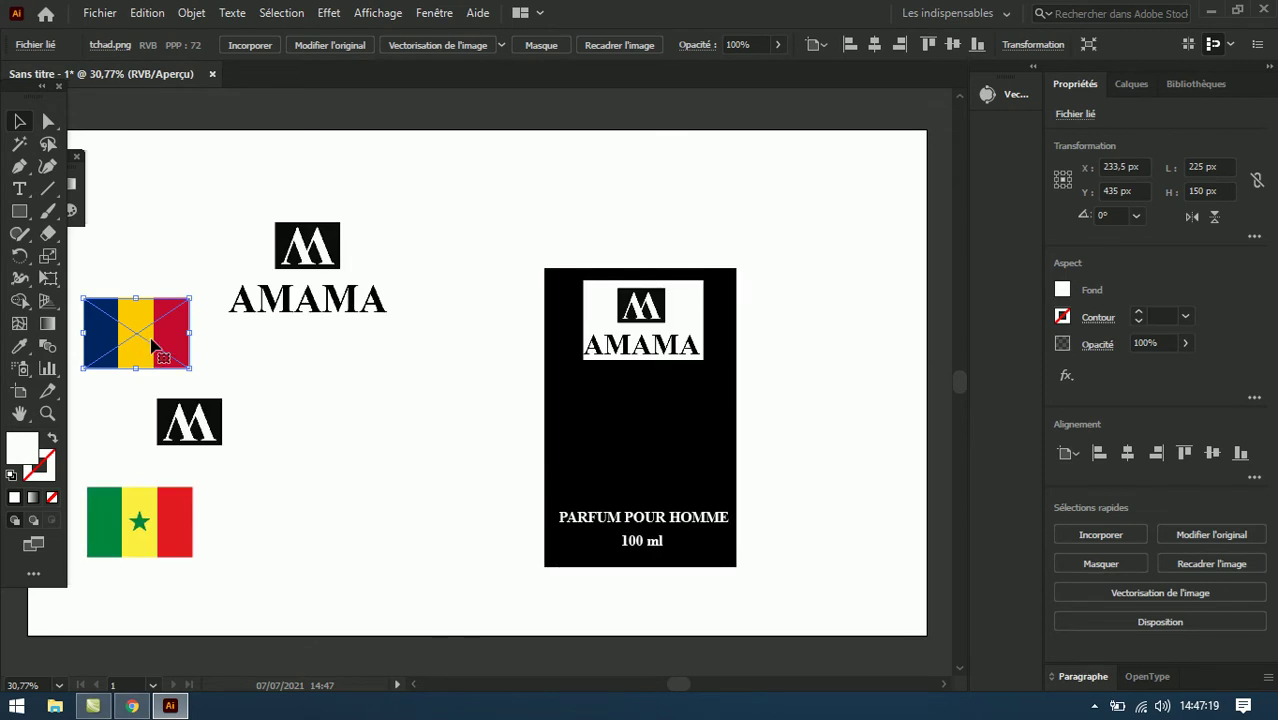
{"action": "left_click_drag", "start_coordinate": [153, 345], "coordinate": [350, 395]}
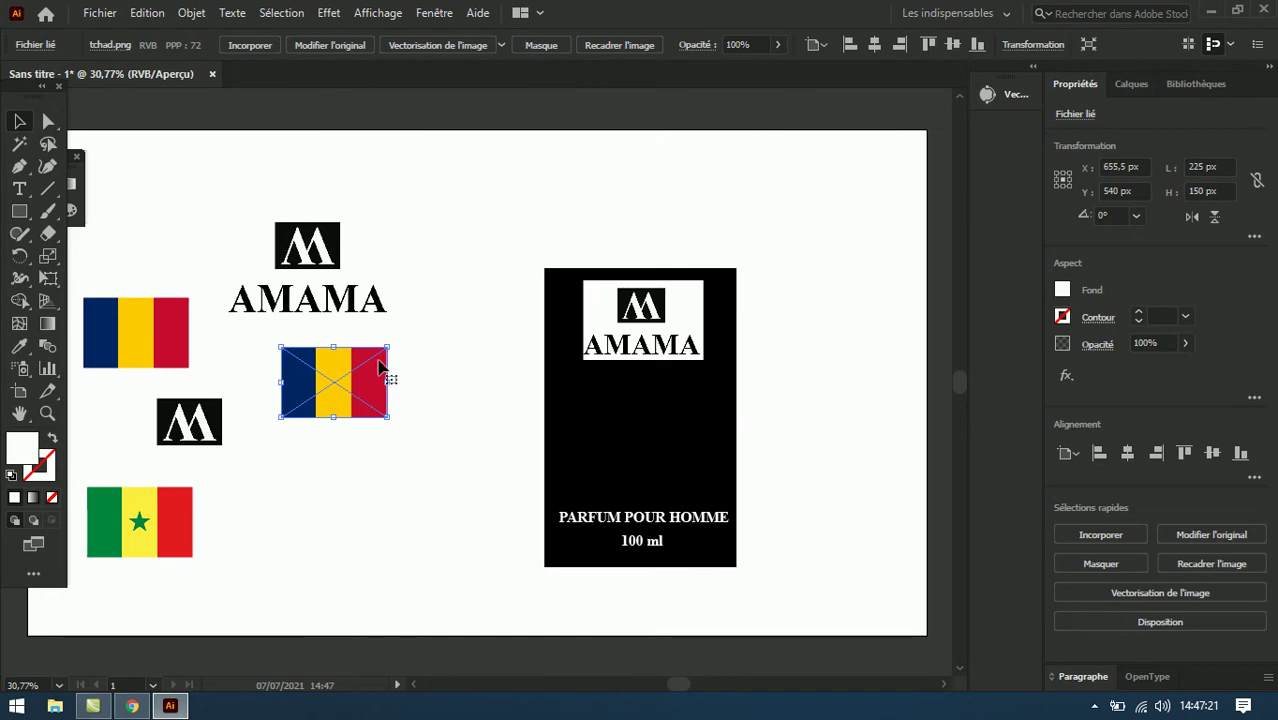
{"action": "left_click_drag", "start_coordinate": [388, 346], "coordinate": [321, 404]}
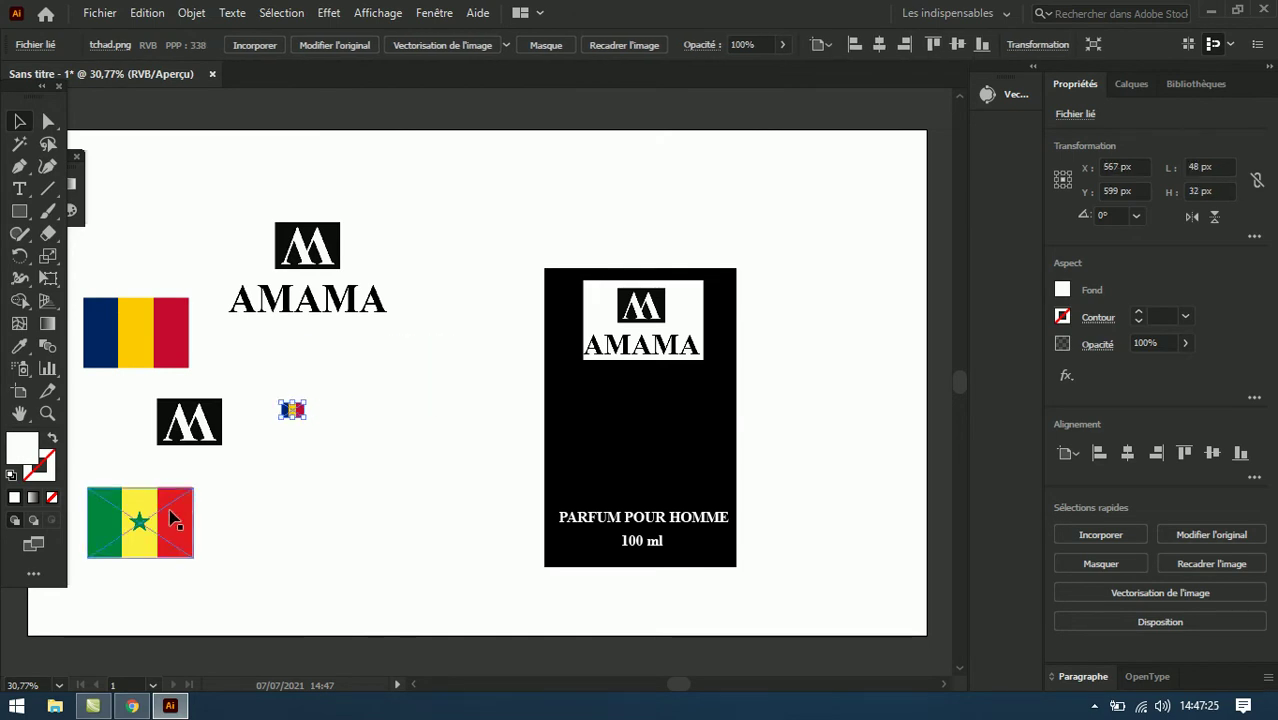
{"action": "mouse_move", "coordinate": [180, 513]}
{"action": "left_mouse_down"}
{"action": "mouse_move", "coordinate": [396, 491]}
{"action": "mouse_move", "coordinate": [324, 521]}
{"action": "left_mouse_up"}
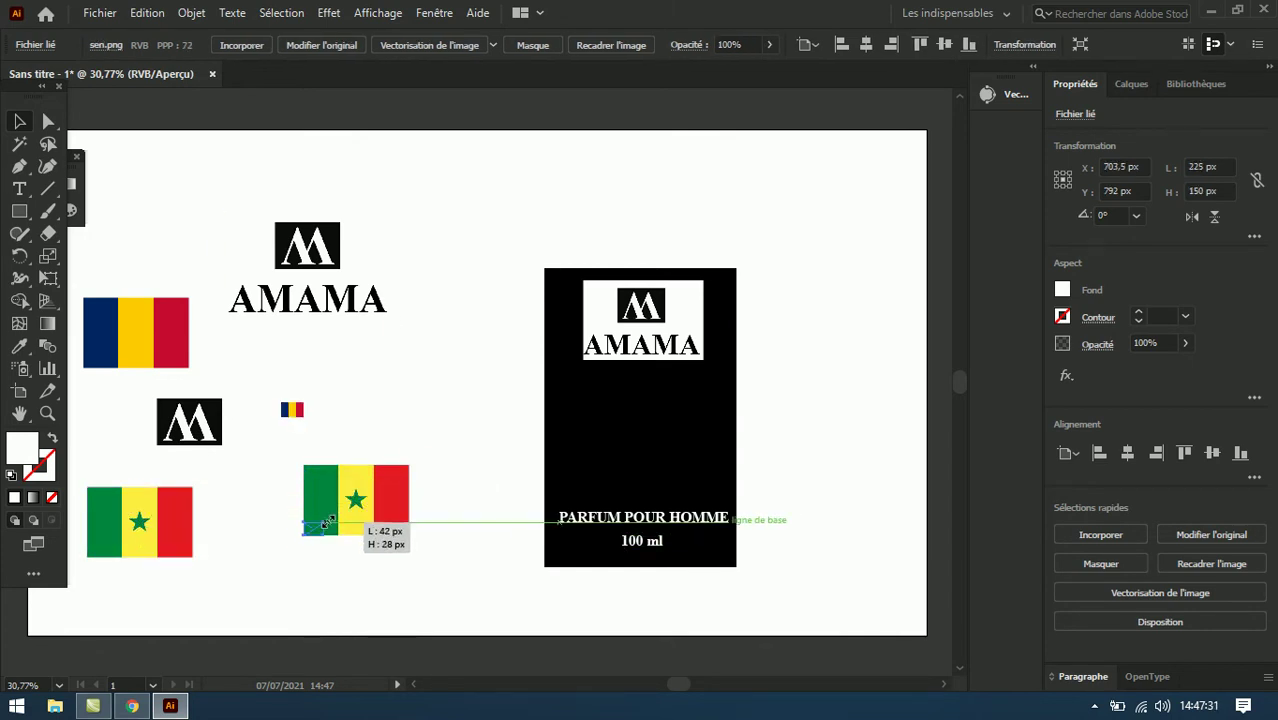
Step: Move both small flags onto the black perfume box below the AMAMA logo
{"action": "left_click", "coordinate": [397, 375]}
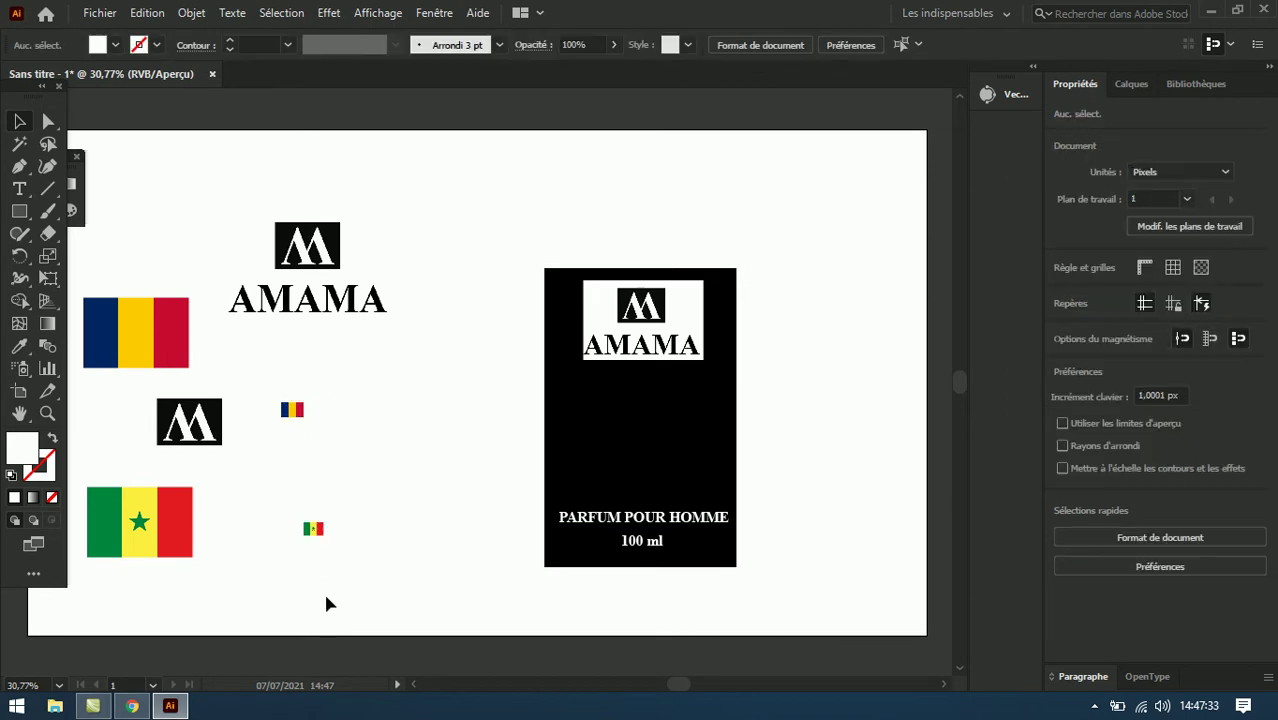
{"action": "left_click_drag", "start_coordinate": [313, 529], "coordinate": [289, 434]}
{"action": "left_click_drag", "start_coordinate": [288, 434], "coordinate": [304, 436]}
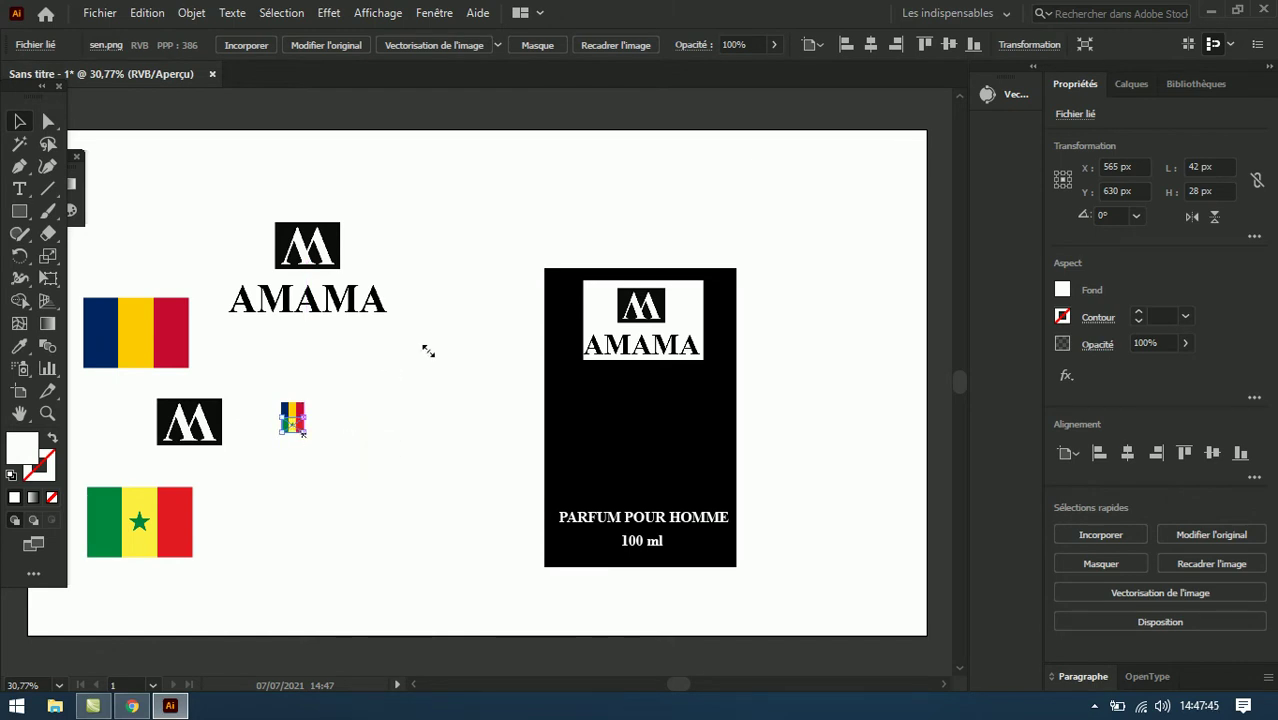
{"action": "left_click", "coordinate": [423, 342]}
{"action": "left_click_drag", "start_coordinate": [292, 417], "coordinate": [595, 375]}
{"action": "left_click_drag", "start_coordinate": [300, 430], "coordinate": [697, 379]}
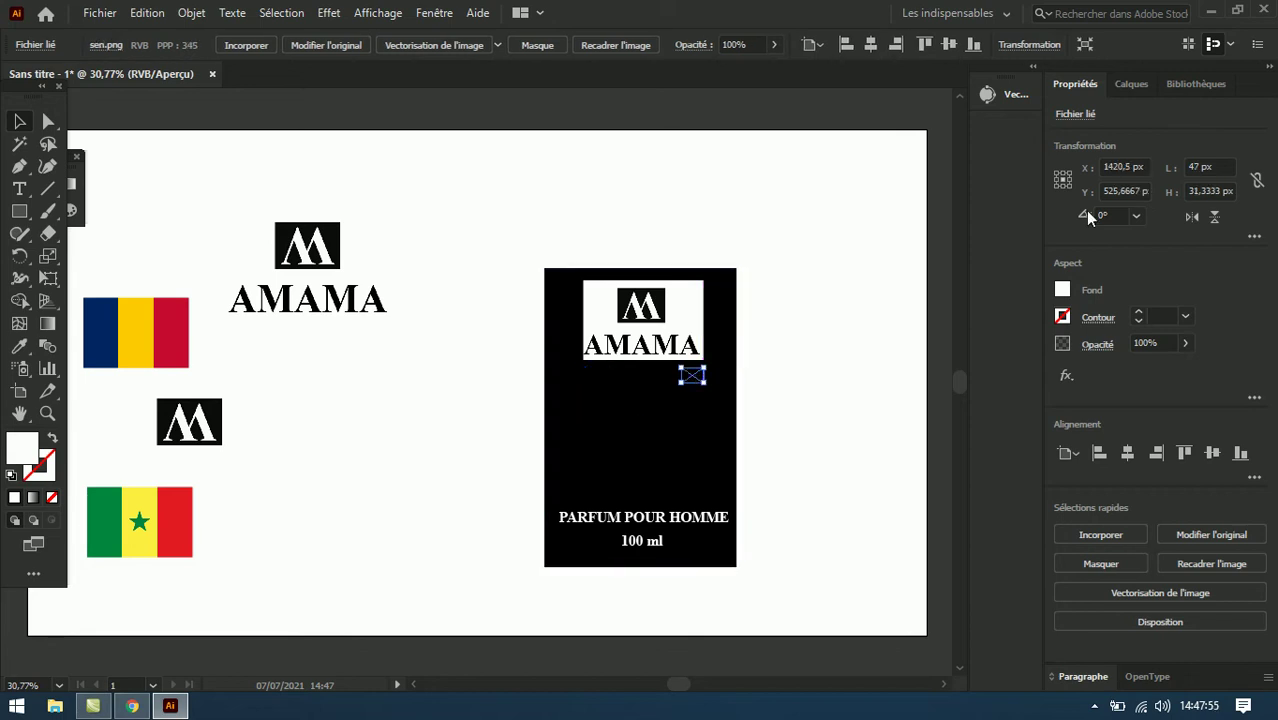
Step: In the Layers panel under Calque 1, stack the small Senegal and Chad flags above the black box
{"action": "left_click", "coordinate": [1132, 84]}
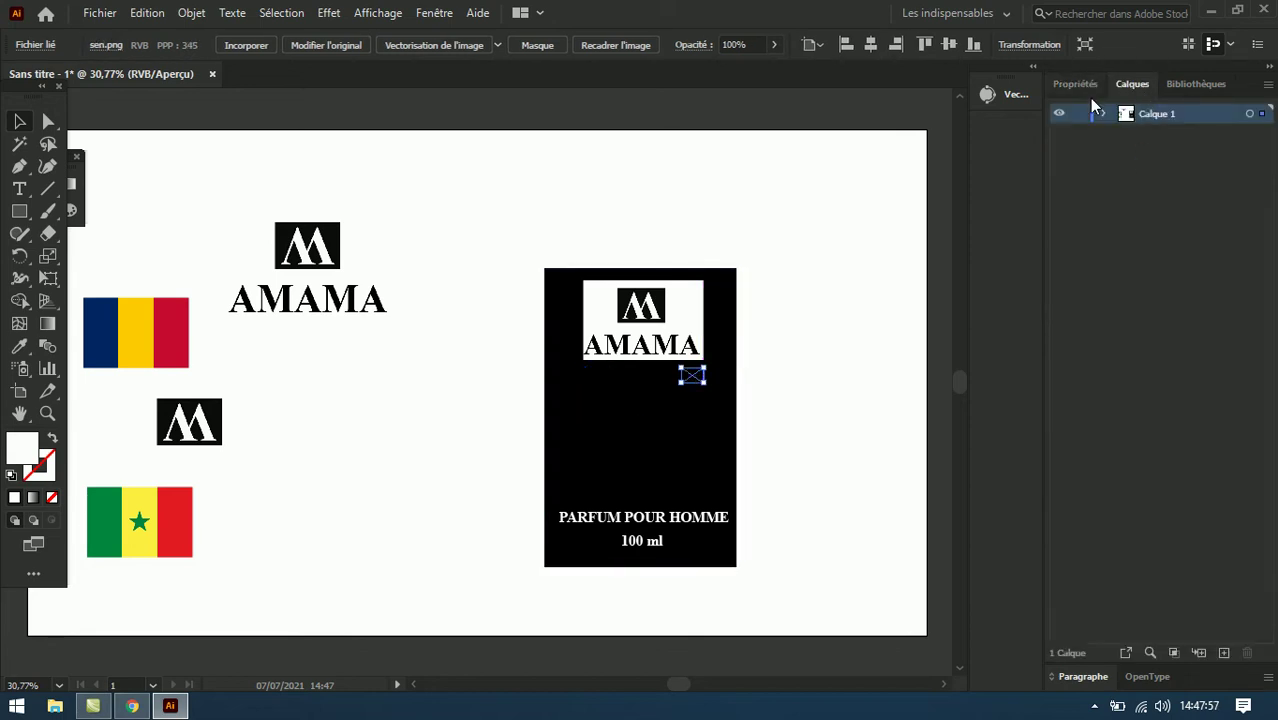
{"action": "left_click", "coordinate": [1104, 113]}
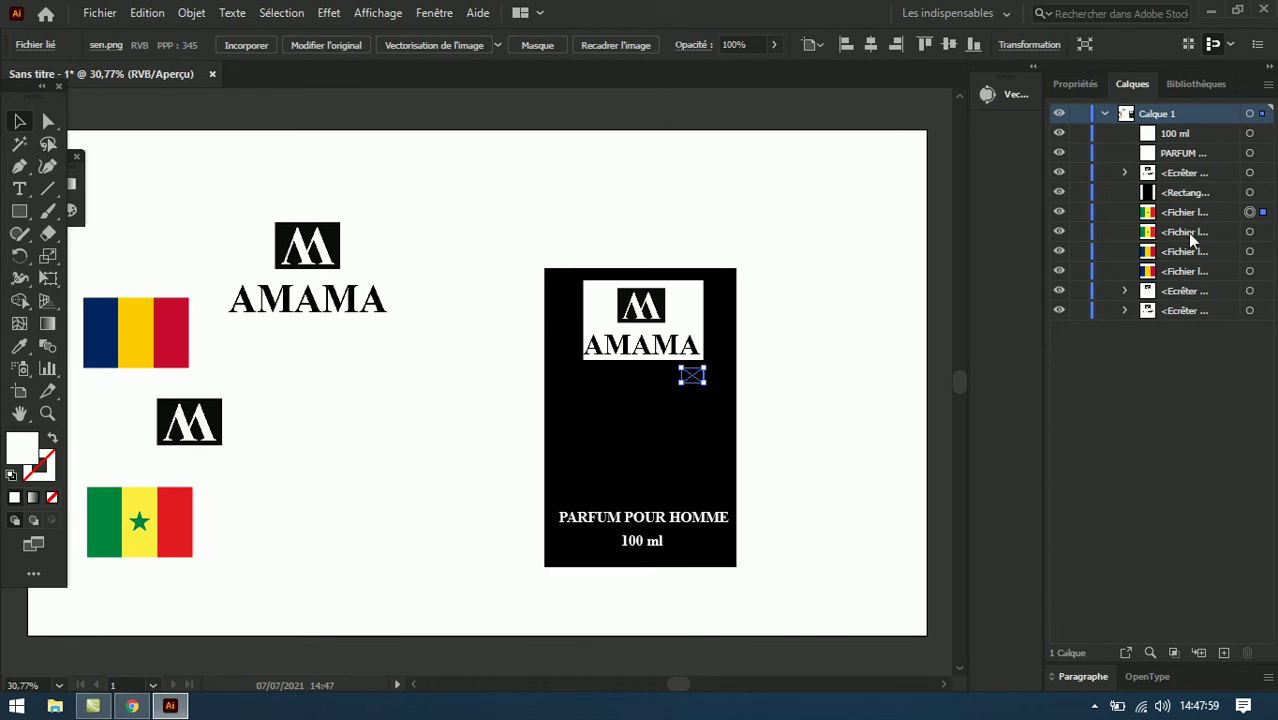
{"action": "left_click_drag", "start_coordinate": [1210, 211], "coordinate": [1199, 137]}
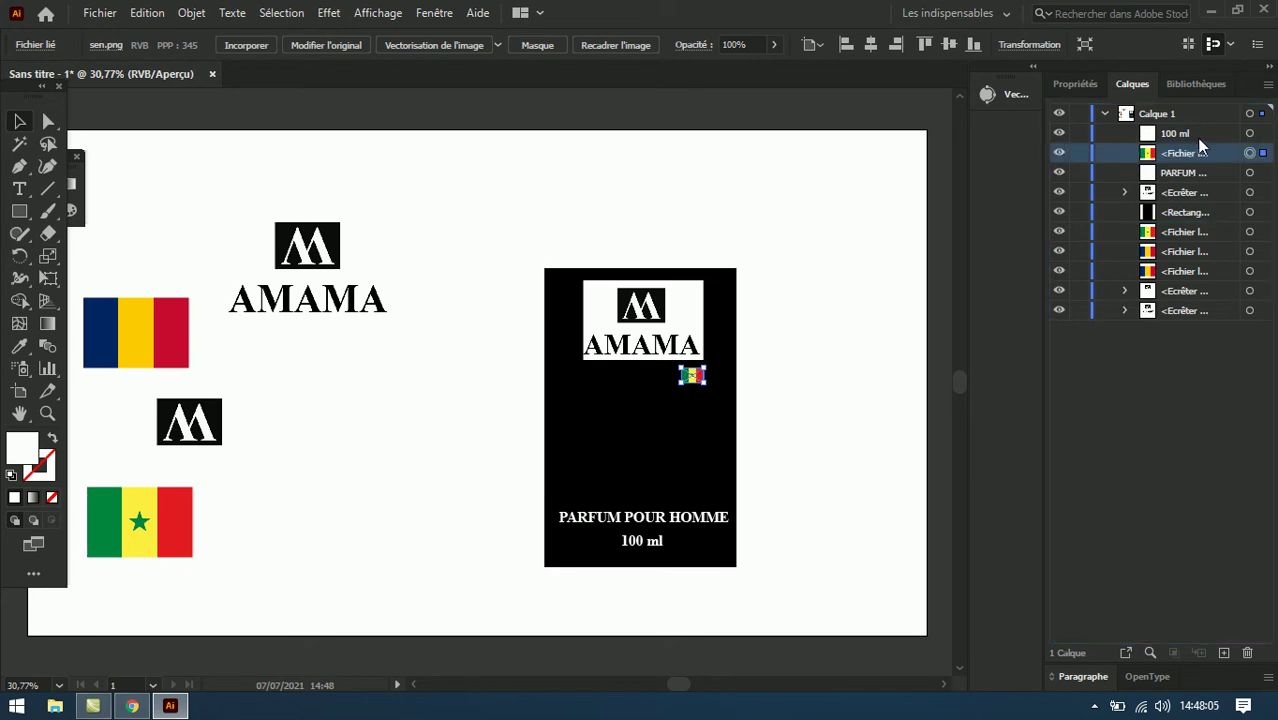
{"action": "left_click", "coordinate": [1249, 251]}
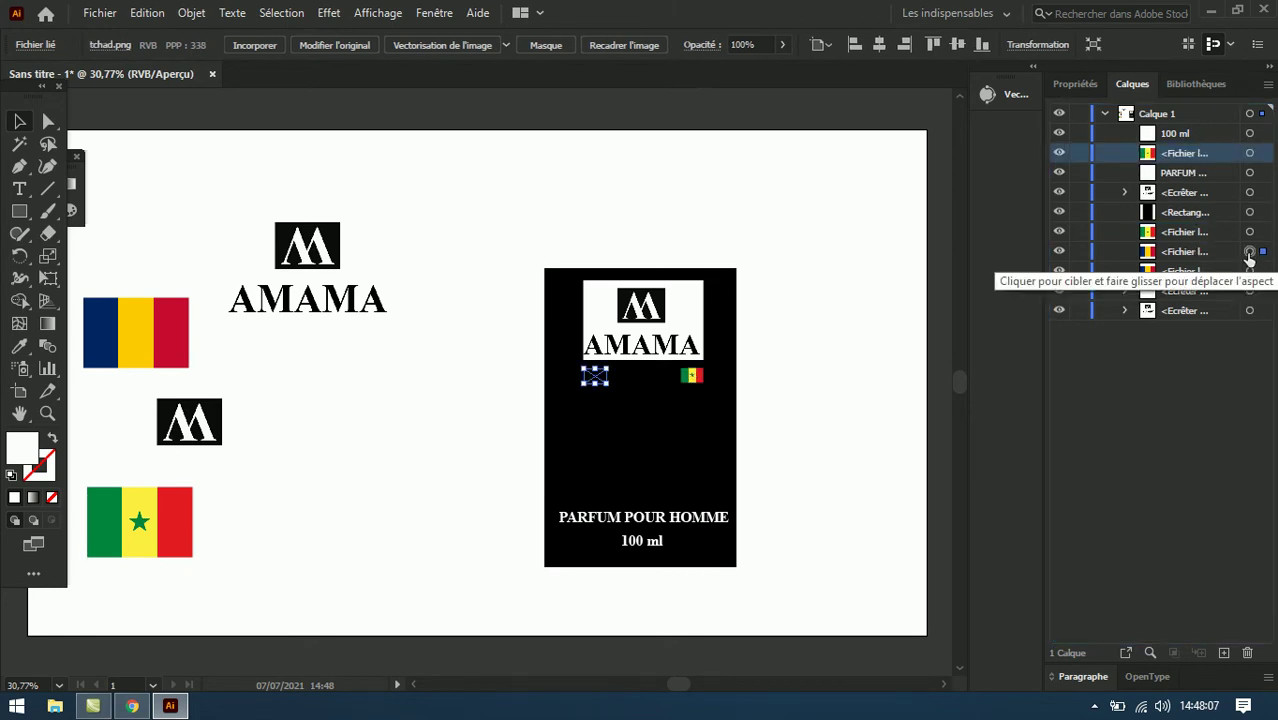
{"action": "left_click_drag", "start_coordinate": [1199, 251], "coordinate": [1190, 143]}
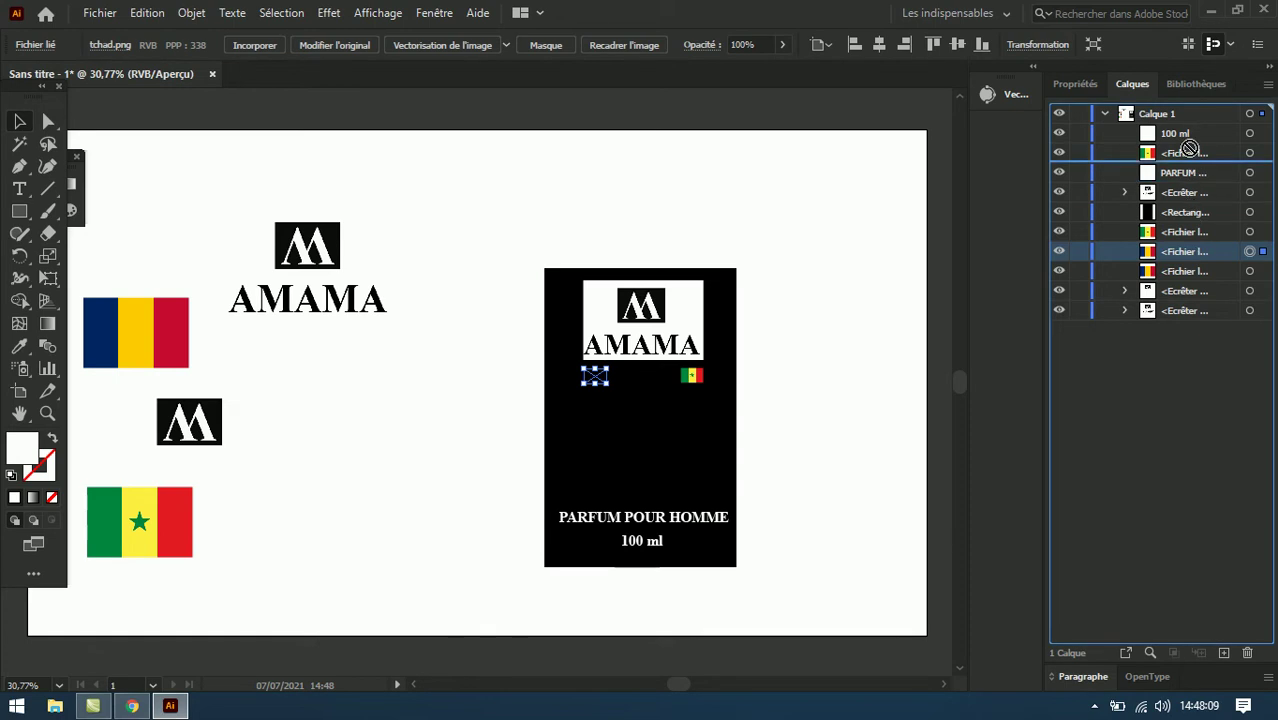
{"action": "left_click", "coordinate": [545, 216]}
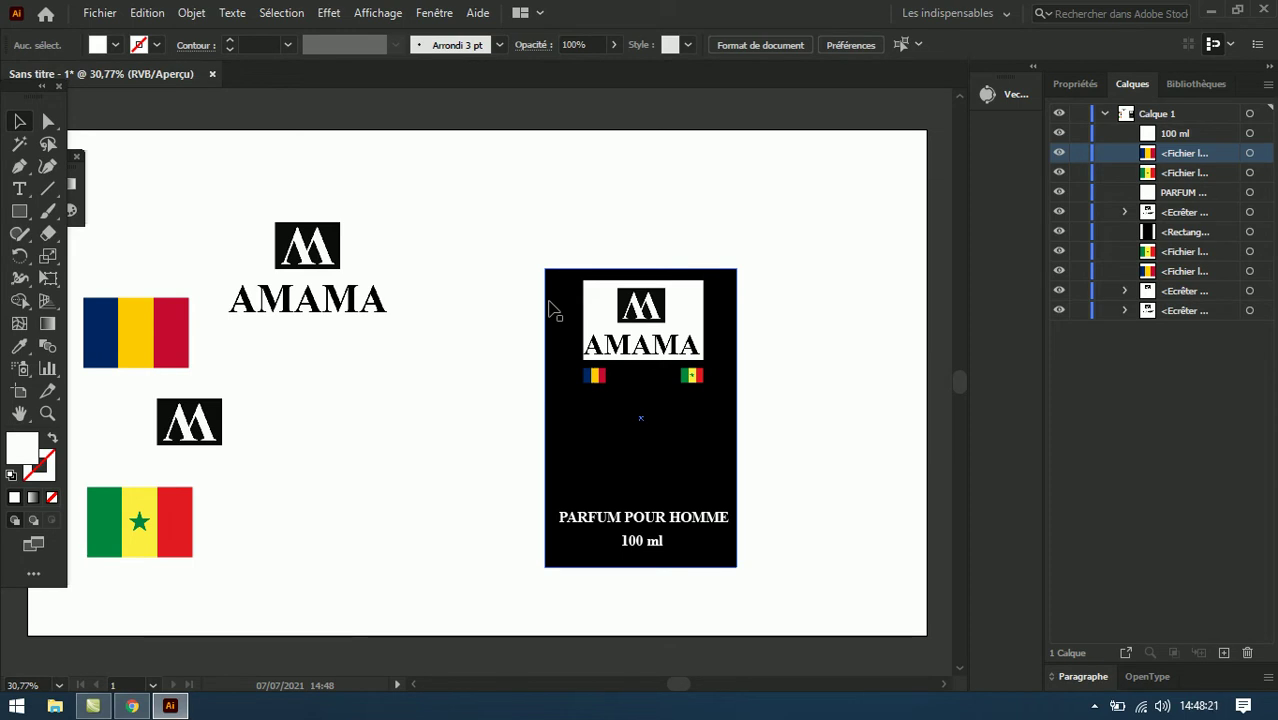
Step: Duplicate the black box to its left and narrow the copy into a thin side panel
{"action": "left_click_drag", "start_coordinate": [549, 307], "coordinate": [350, 306]}
{"action": "mouse_move", "coordinate": [340, 418]}
{"action": "left_mouse_down"}
{"action": "mouse_move", "coordinate": [480, 421]}
{"action": "mouse_move", "coordinate": [790, 393]}
{"action": "left_mouse_up"}
{"action": "key", "text": "Left"}
{"action": "key", "text": "Left"}
{"action": "key", "text": "Left"}
{"action": "key", "text": "Left"}
{"action": "key", "text": "Left"}
{"action": "key", "text": "Left"}
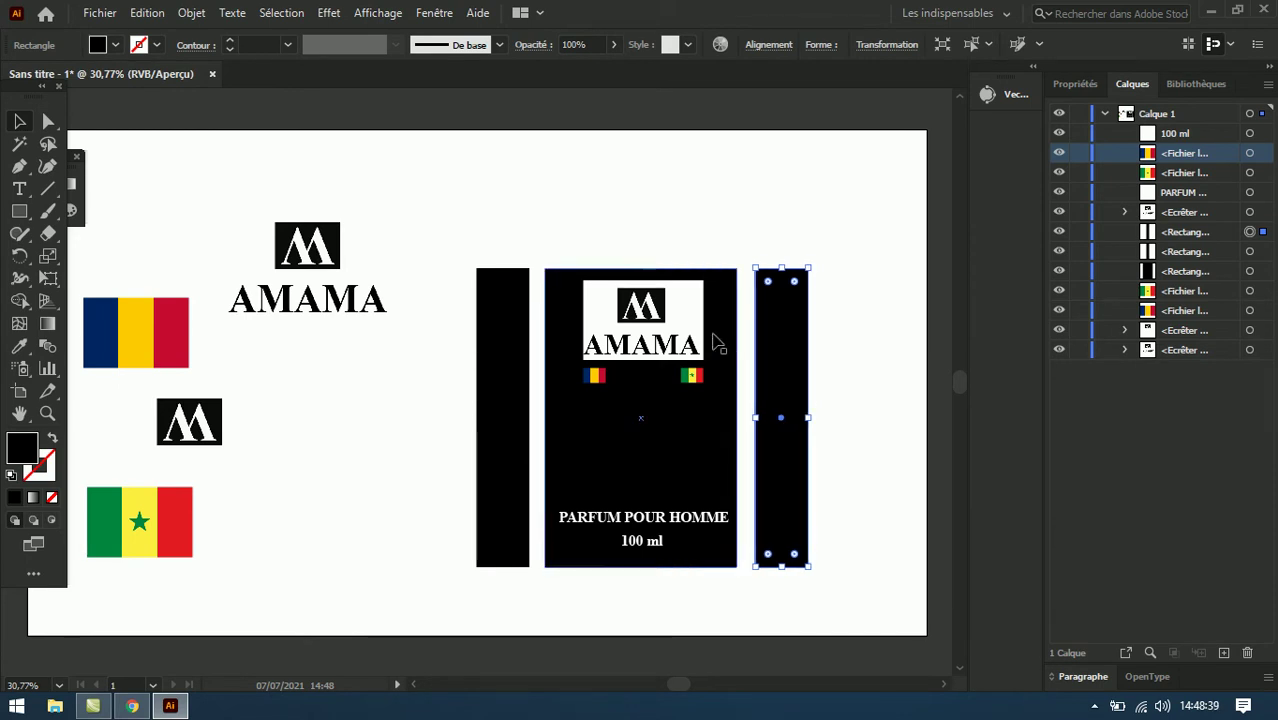
{"action": "left_click", "coordinate": [842, 314]}
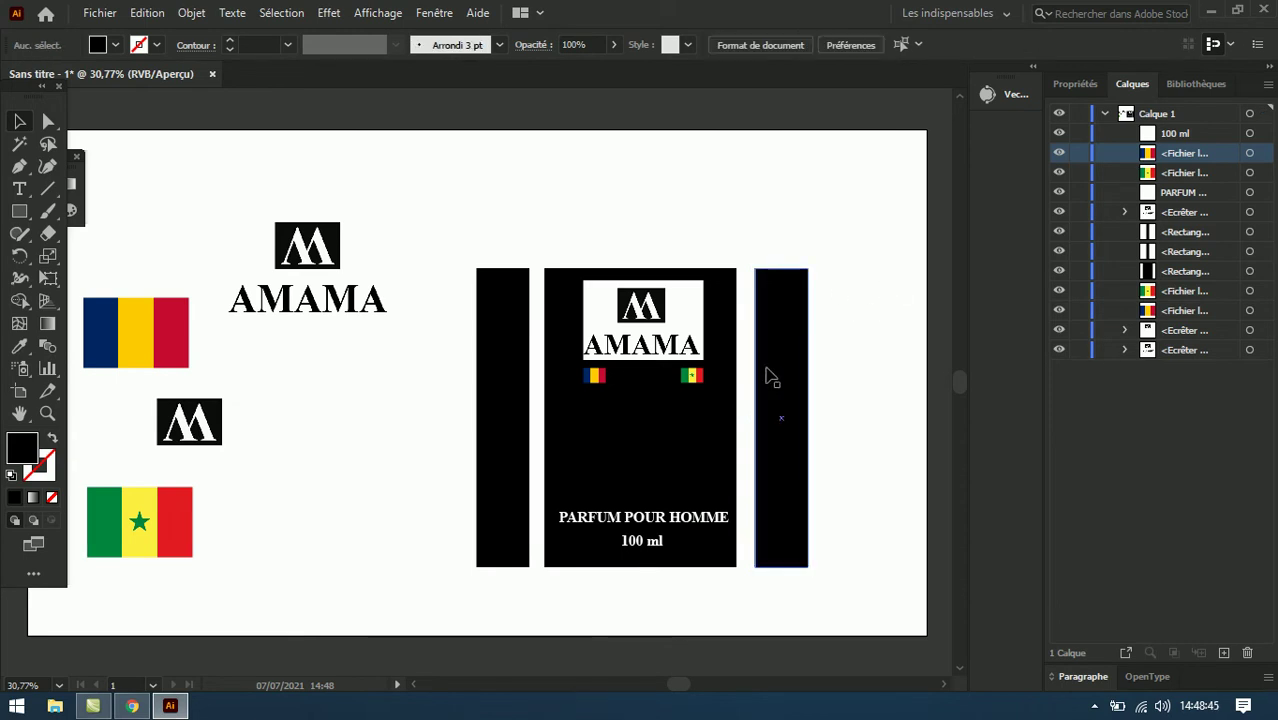
Step: Copy the small flag pair, turn it vertical, and place copies on the left and right panels
{"action": "left_click", "coordinate": [692, 377]}
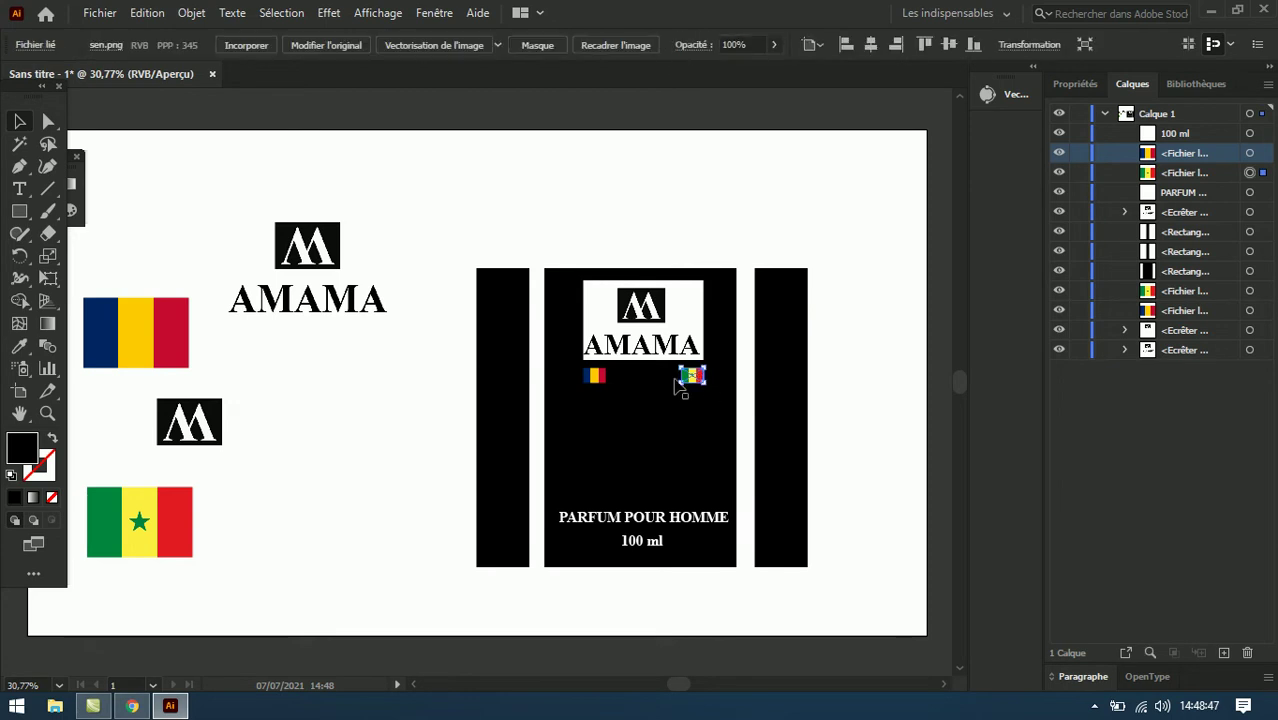
{"action": "left_click", "coordinate": [600, 377], "text": "shift"}
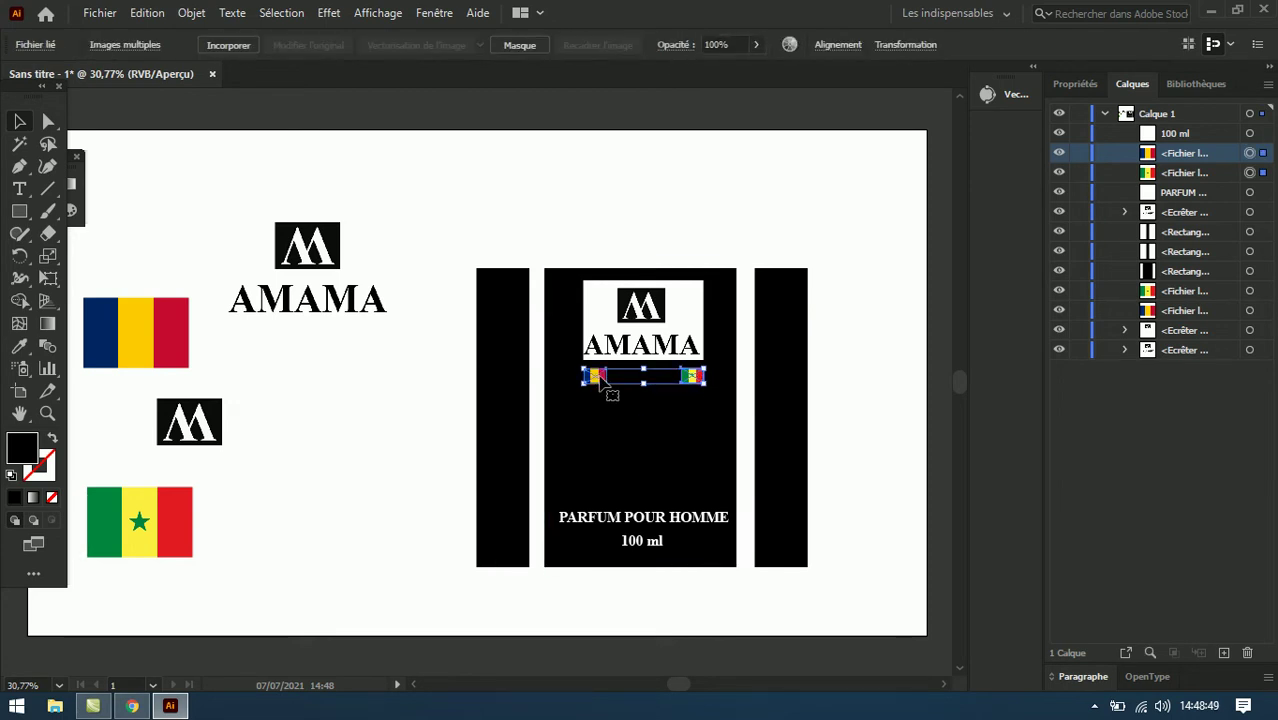
{"action": "left_click_drag", "start_coordinate": [603, 383], "coordinate": [538, 365]}
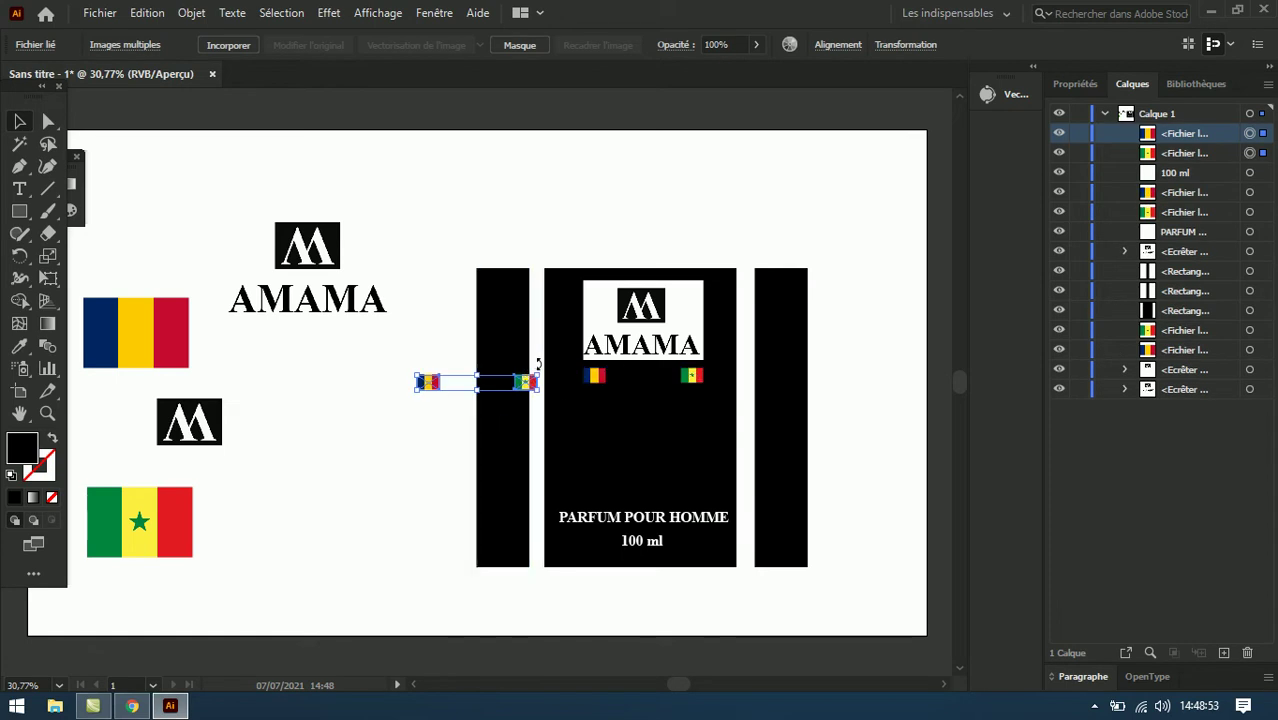
{"action": "left_click_drag", "start_coordinate": [541, 362], "coordinate": [445, 265]}
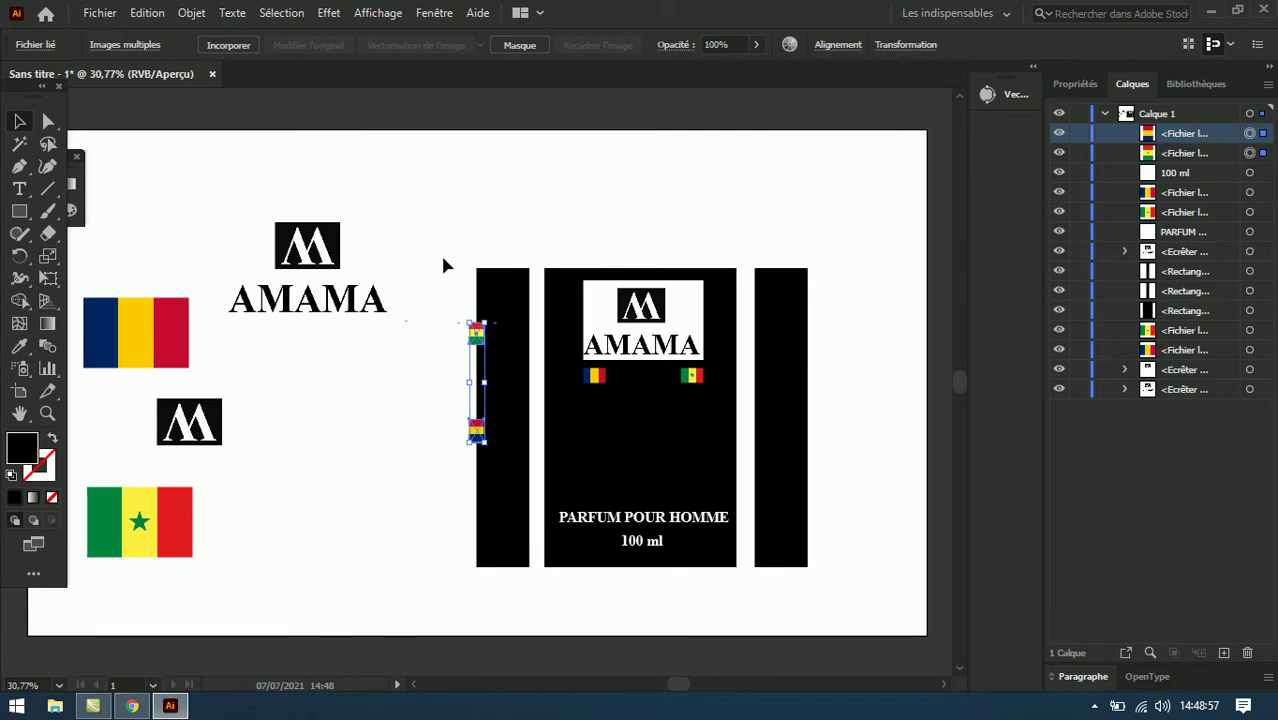
{"action": "key", "text": "Right"}
{"action": "key", "text": "Right"}
{"action": "key", "text": "Right"}
{"action": "key", "text": "Right"}
{"action": "key", "text": "Right"}
{"action": "key", "text": "Right"}
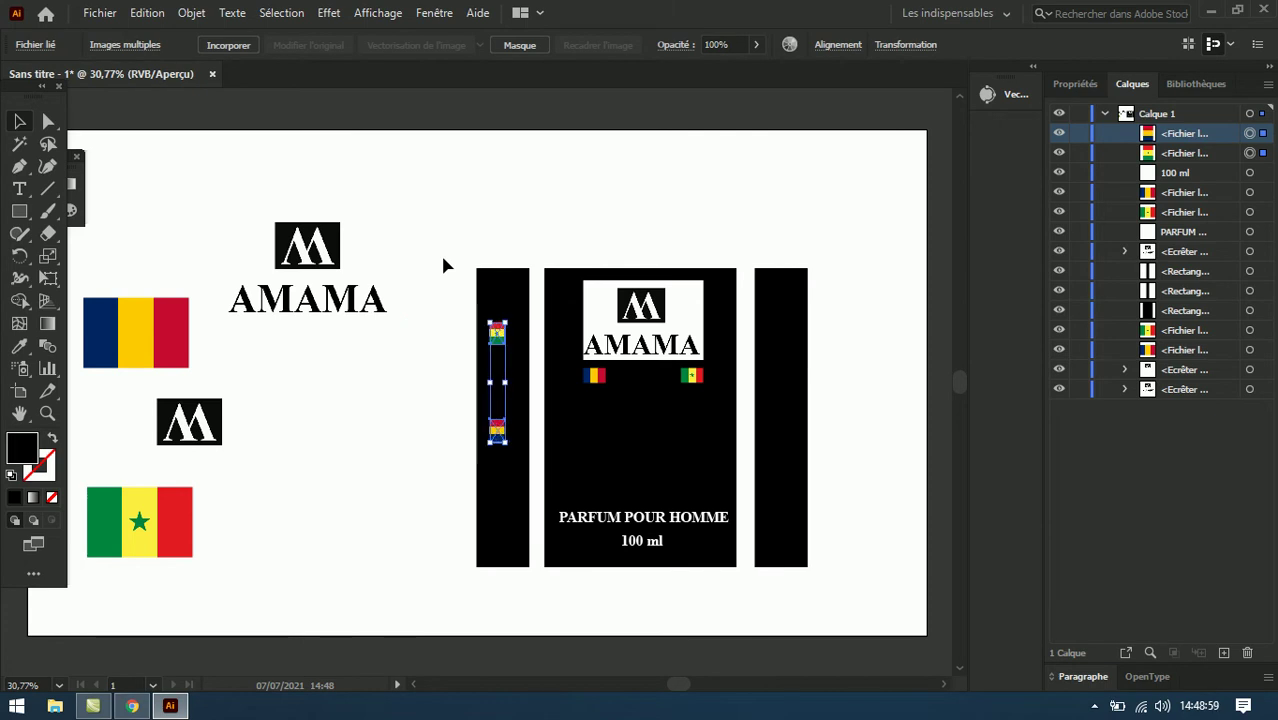
{"action": "key", "text": "Down"}
{"action": "key", "text": "Down"}
{"action": "key", "text": "Down"}
{"action": "key", "text": "Down"}
{"action": "key", "text": "Down"}
{"action": "key", "text": "Down"}
{"action": "key", "text": "Down"}
{"action": "key", "text": "Down"}
{"action": "key", "text": "Down"}
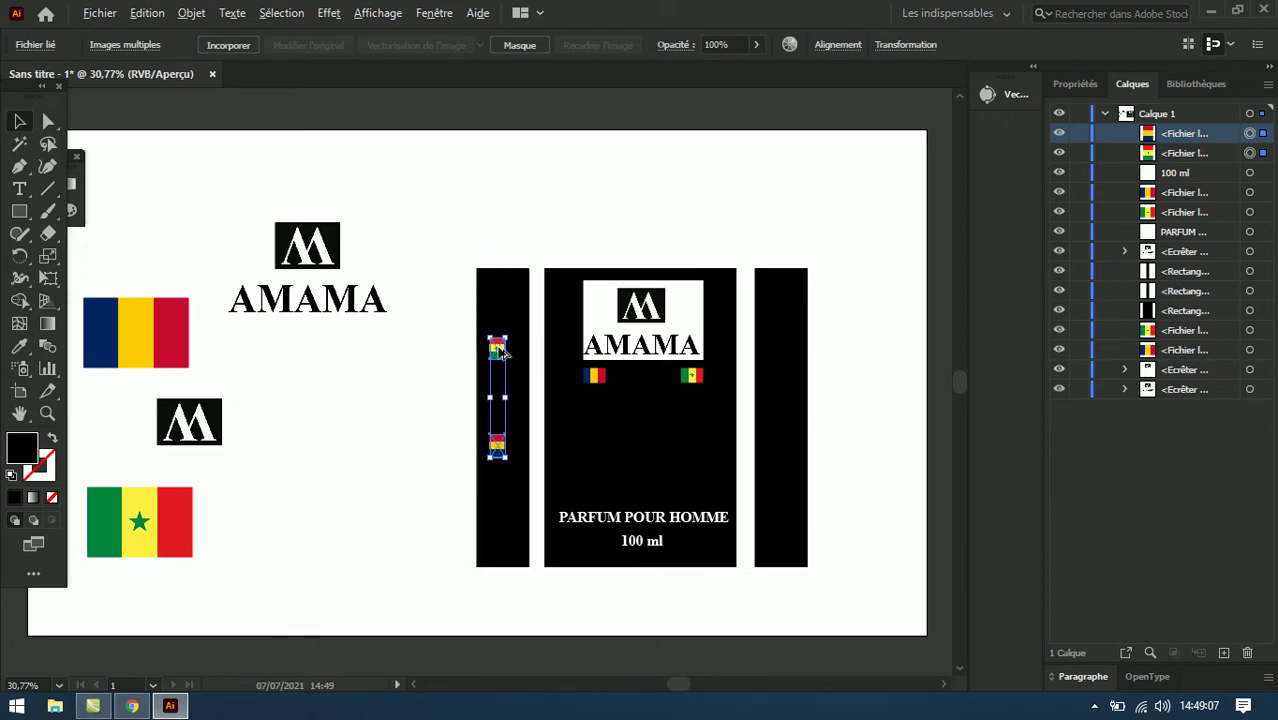
{"action": "left_click_drag", "start_coordinate": [498, 347], "coordinate": [786, 352]}
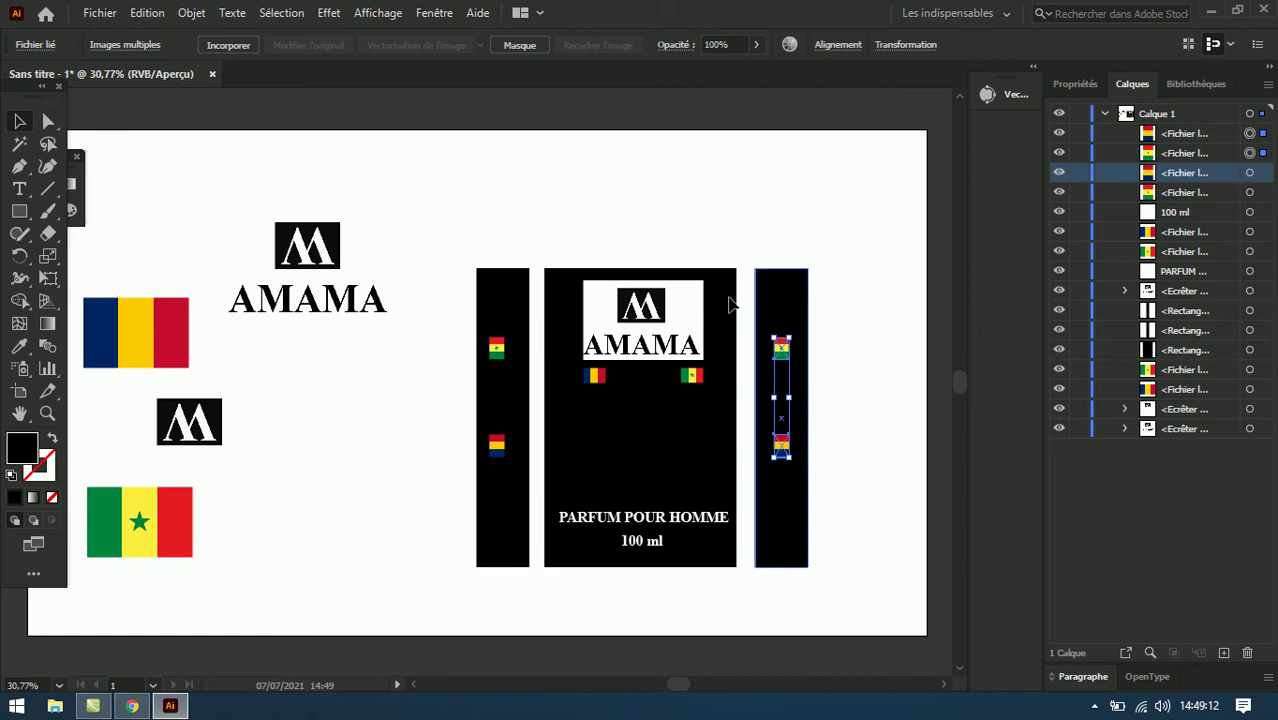
{"action": "left_click", "coordinate": [588, 174]}
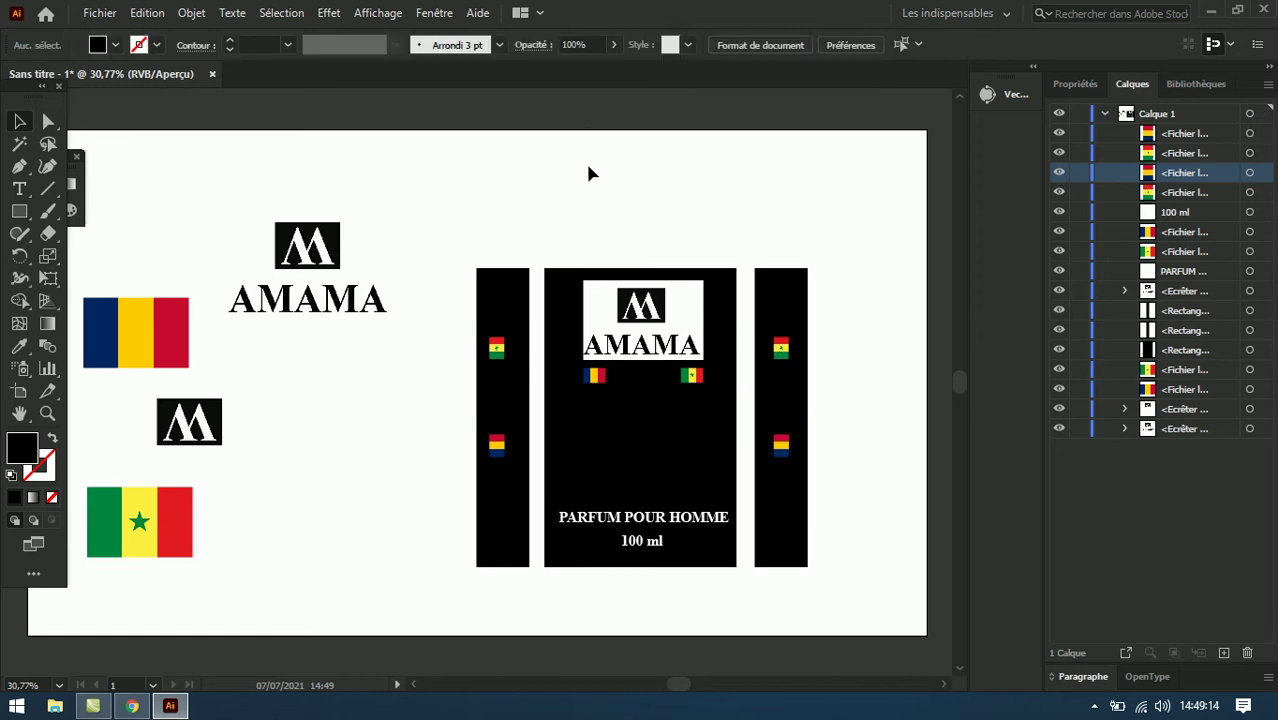
Step: Move the upper flags to the panel tops and the lower flags to the panel bottoms
{"action": "left_click", "coordinate": [497, 347]}
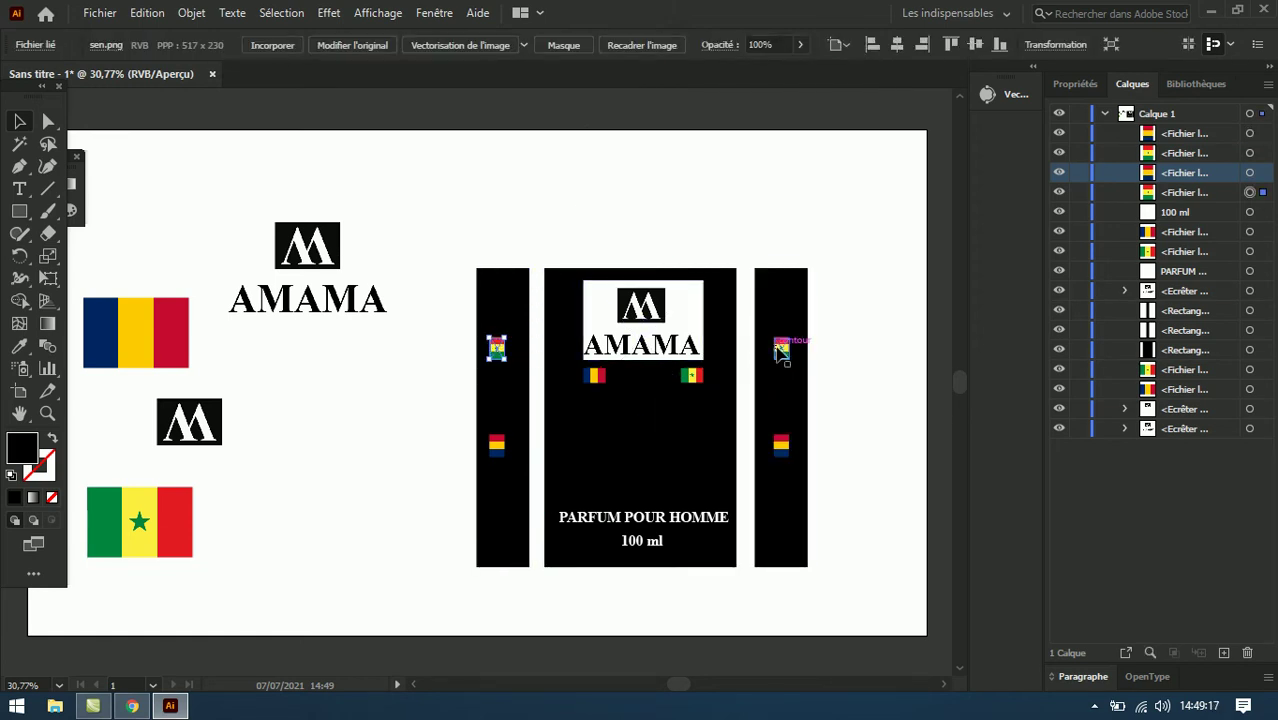
{"action": "left_click", "coordinate": [781, 350], "text": "shift"}
{"action": "key", "text": "Up"}
{"action": "key", "text": "Up"}
{"action": "key", "text": "Up"}
{"action": "key", "text": "Up"}
{"action": "key", "text": "Up"}
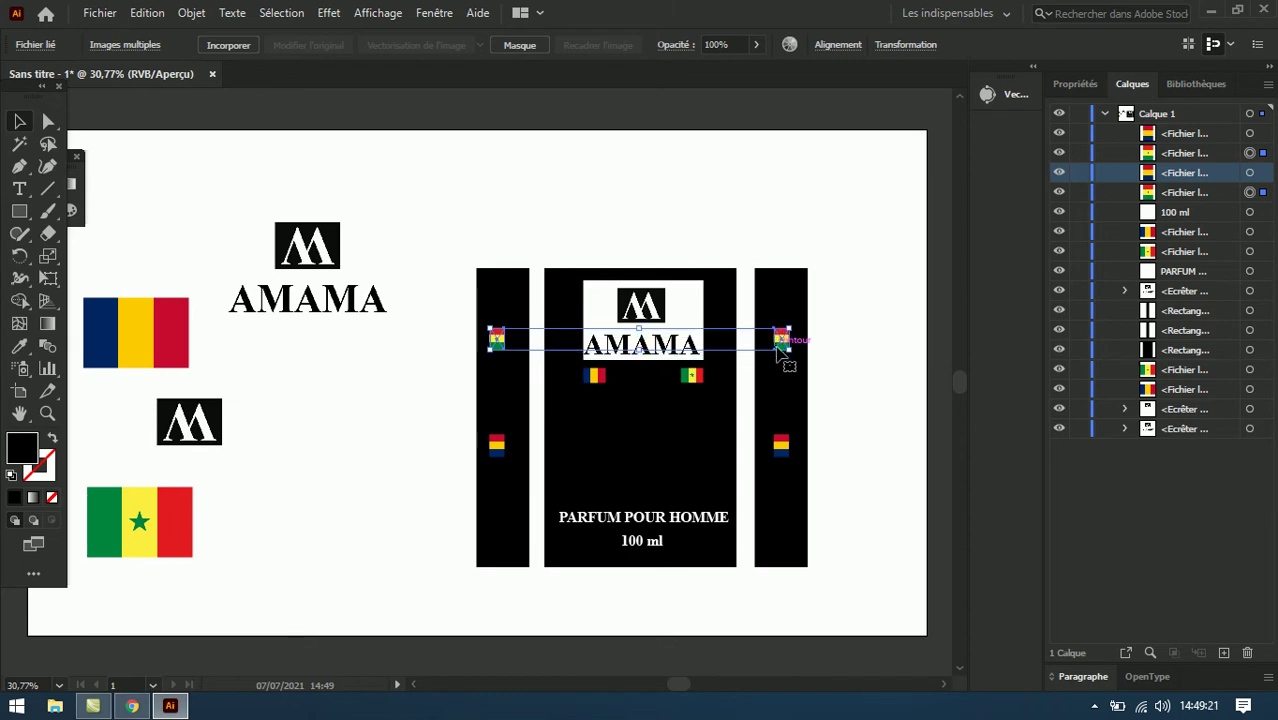
{"action": "key", "text": "Up"}
{"action": "key", "text": "Up"}
{"action": "key", "text": "Up"}
{"action": "key", "text": "Up"}
{"action": "key", "text": "Up"}
{"action": "key", "text": "Up"}
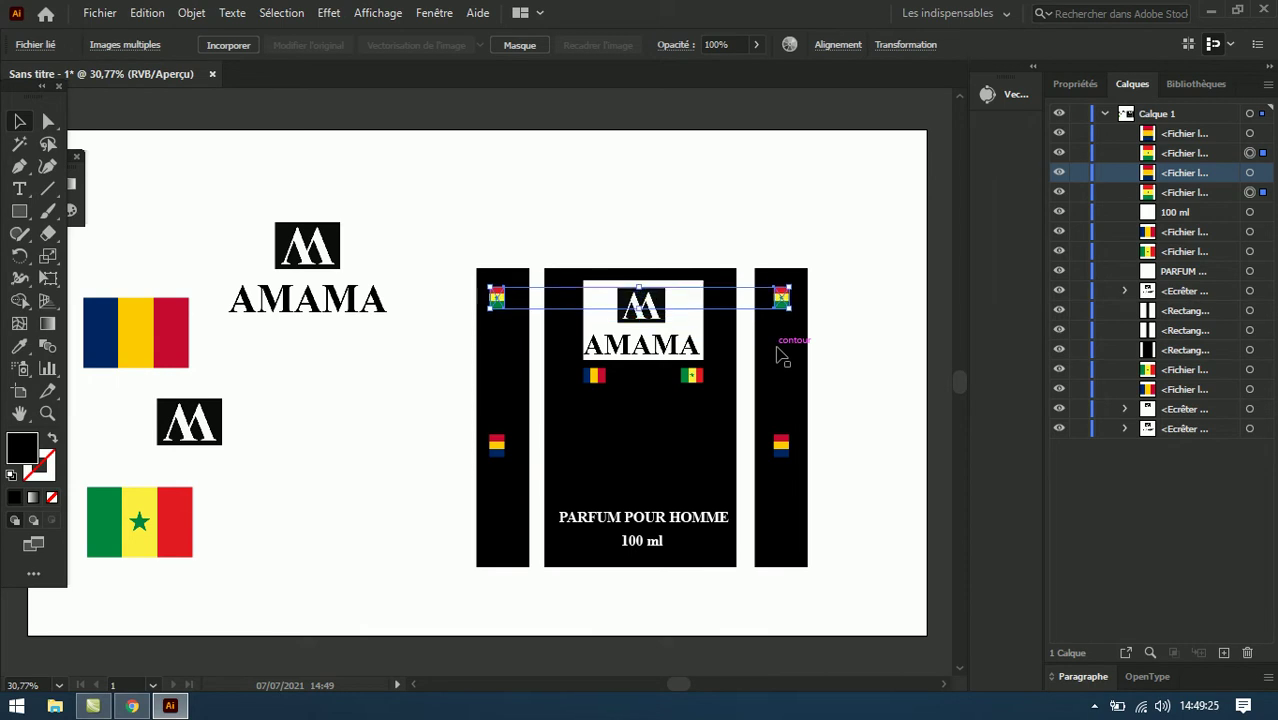
{"action": "key", "text": "Up"}
{"action": "key", "text": "Up"}
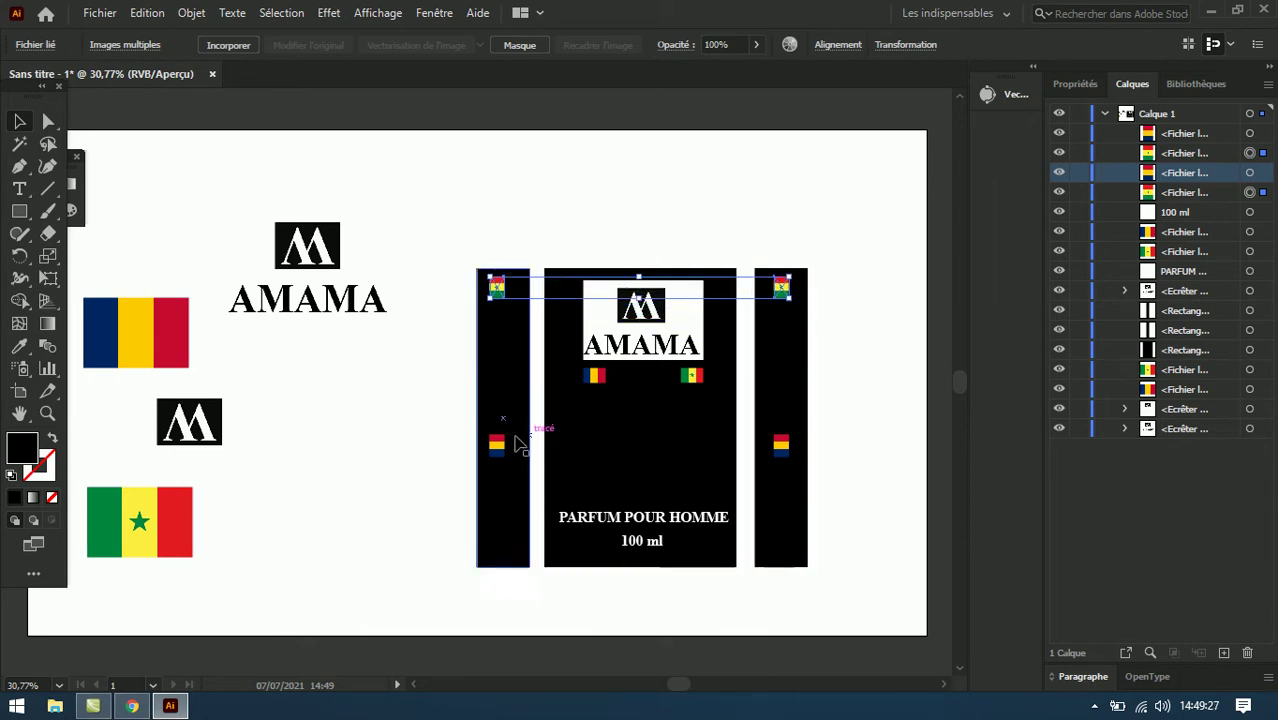
{"action": "left_click", "coordinate": [499, 445]}
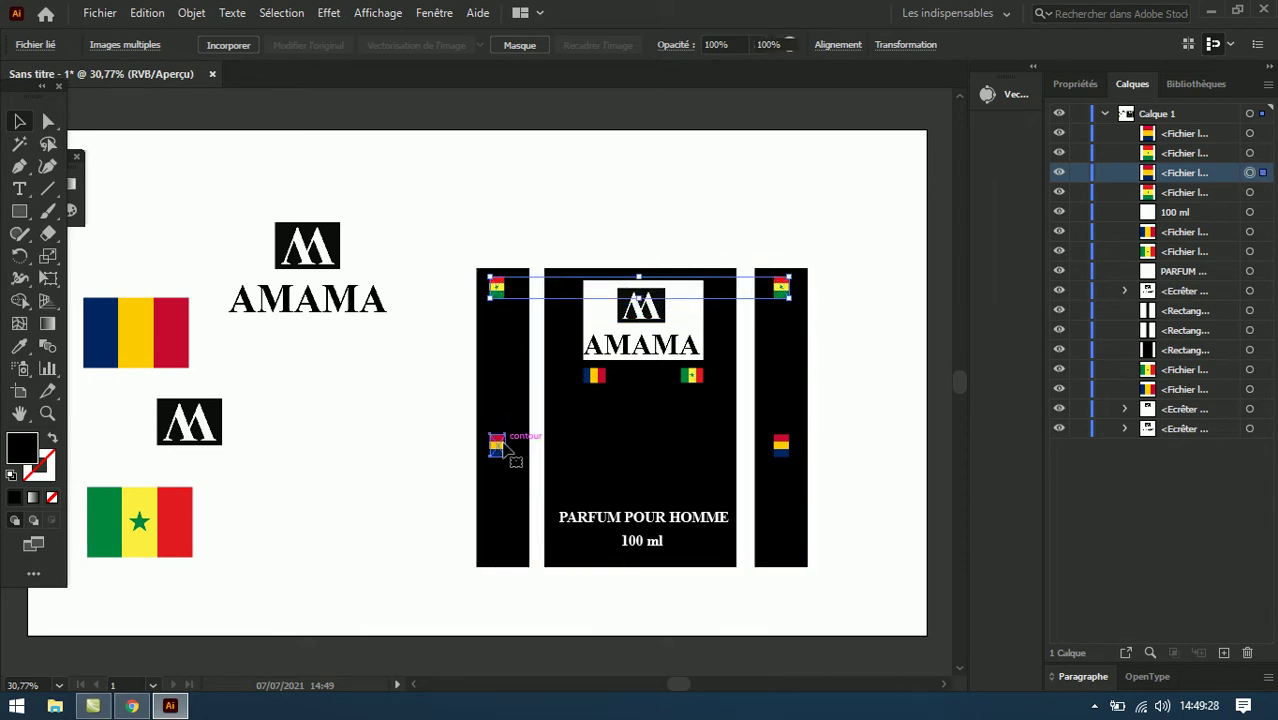
{"action": "left_click", "coordinate": [784, 449], "text": "shift"}
{"action": "key", "text": "Down"}
{"action": "key", "text": "Down"}
{"action": "key", "text": "Down"}
{"action": "key", "text": "Down"}
{"action": "key", "text": "Down"}
{"action": "key", "text": "Down"}
{"action": "key", "text": "Down"}
{"action": "key", "text": "Down"}
{"action": "key", "text": "Down"}
{"action": "key", "text": "Down"}
{"action": "key", "text": "Down"}
{"action": "key", "text": "Down"}
{"action": "key", "text": "Down"}
{"action": "key", "text": "Down"}
{"action": "key", "text": "Down"}
{"action": "key", "text": "Down"}
{"action": "key", "text": "Down"}
{"action": "key", "text": "Down"}
{"action": "key", "text": "Down"}
{"action": "key", "text": "Down"}
{"action": "key", "text": "Down"}
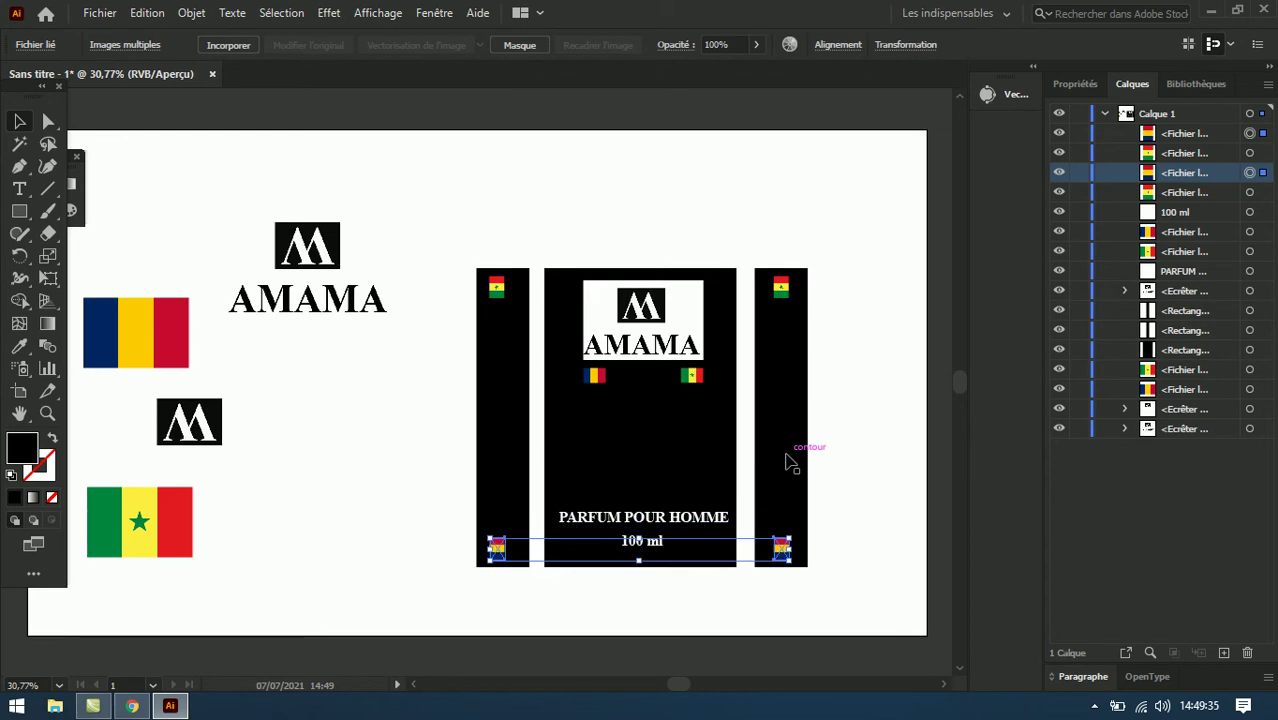
{"action": "key", "text": "Down"}
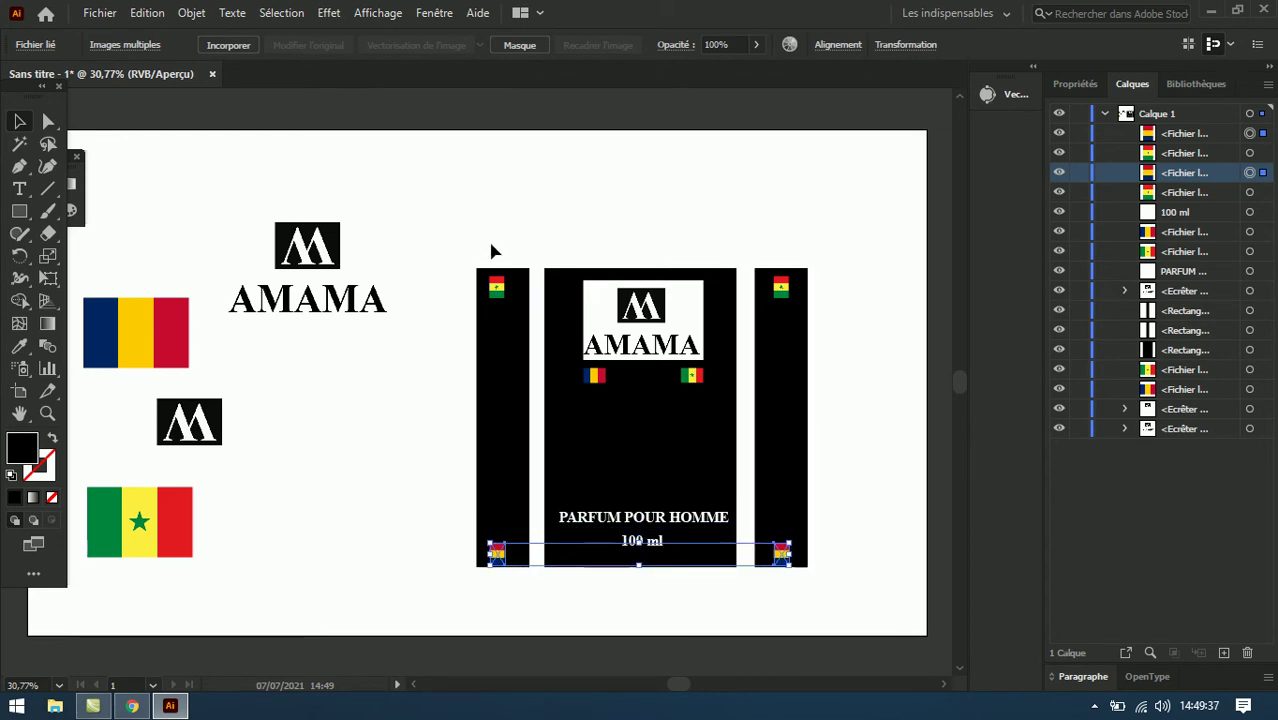
{"action": "left_click", "coordinate": [440, 218]}
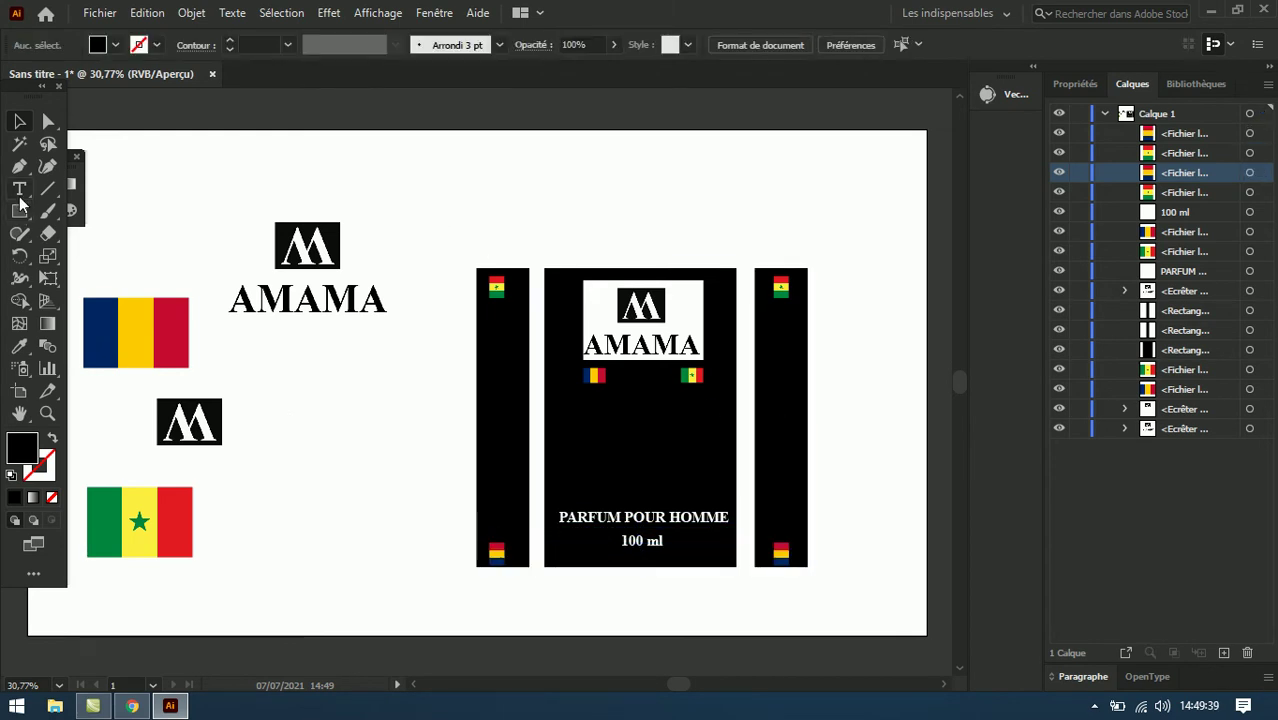
Step: Copy the PARFUM POUR HOMME text, rotate it 90°, and centre it along the left strip
{"action": "left_click", "coordinate": [640, 527]}
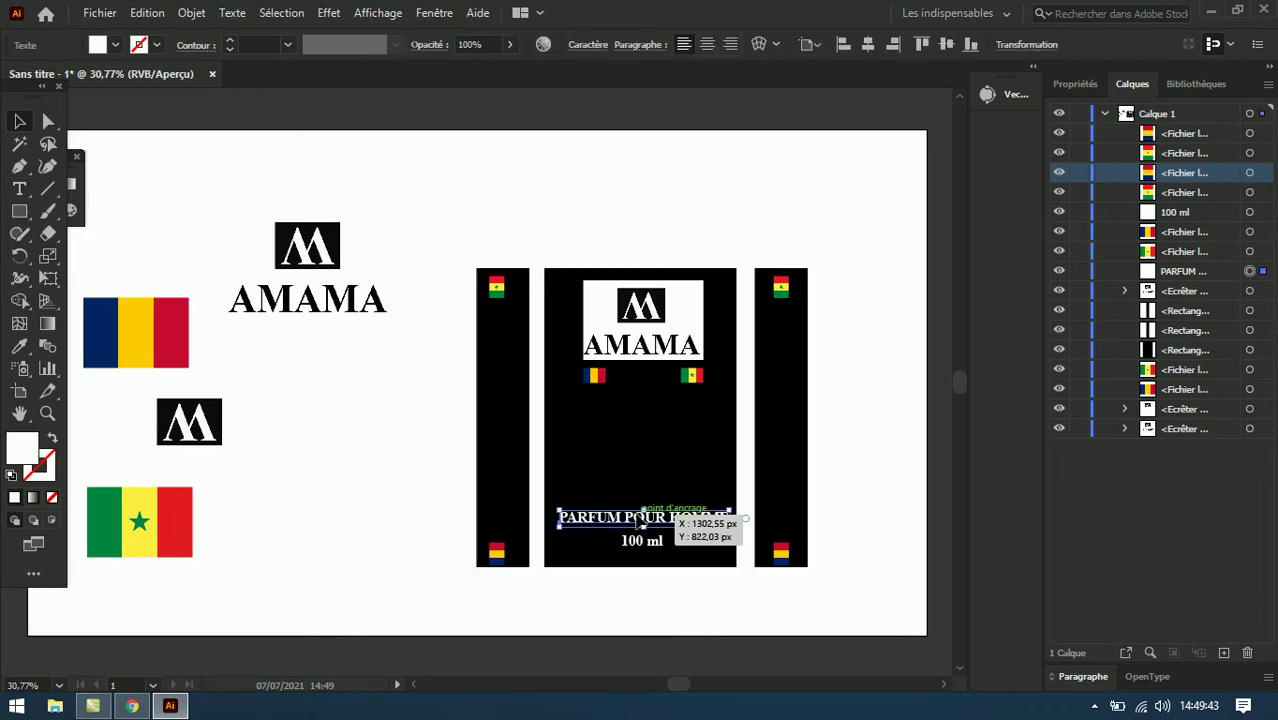
{"action": "left_click_drag", "start_coordinate": [640, 524], "coordinate": [484, 440]}
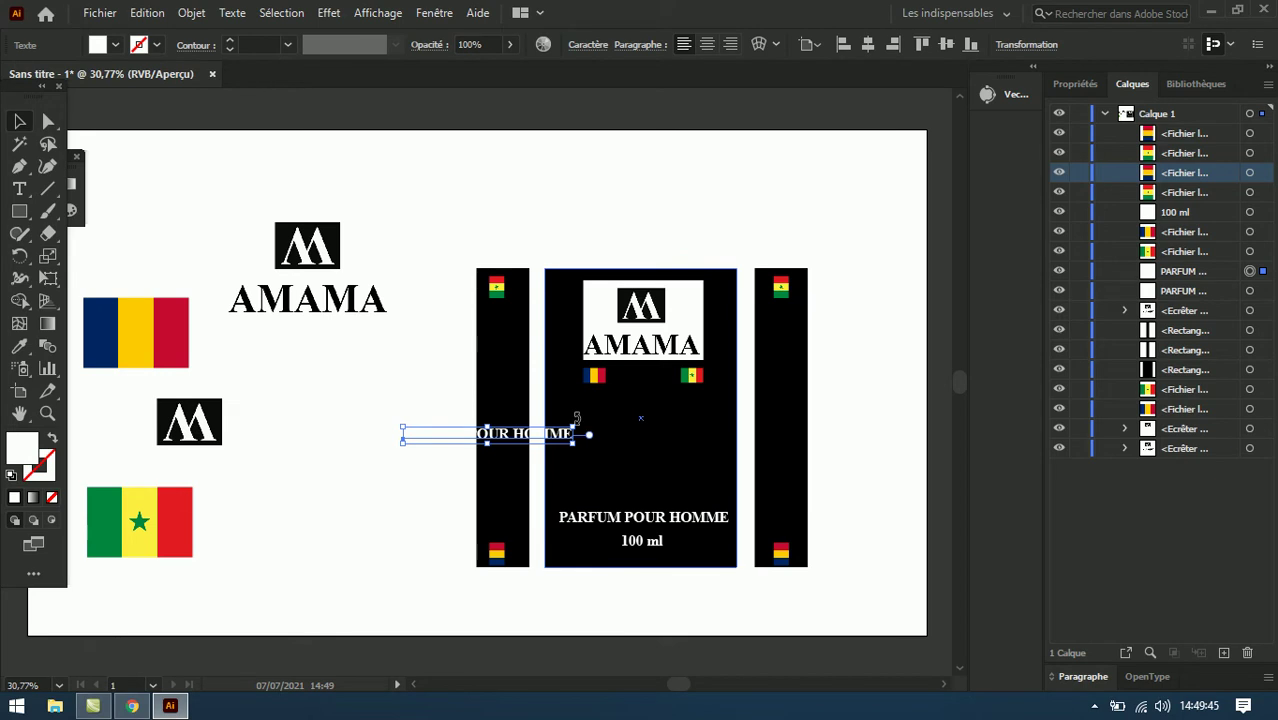
{"action": "left_click_drag", "start_coordinate": [527, 330], "coordinate": [486, 310]}
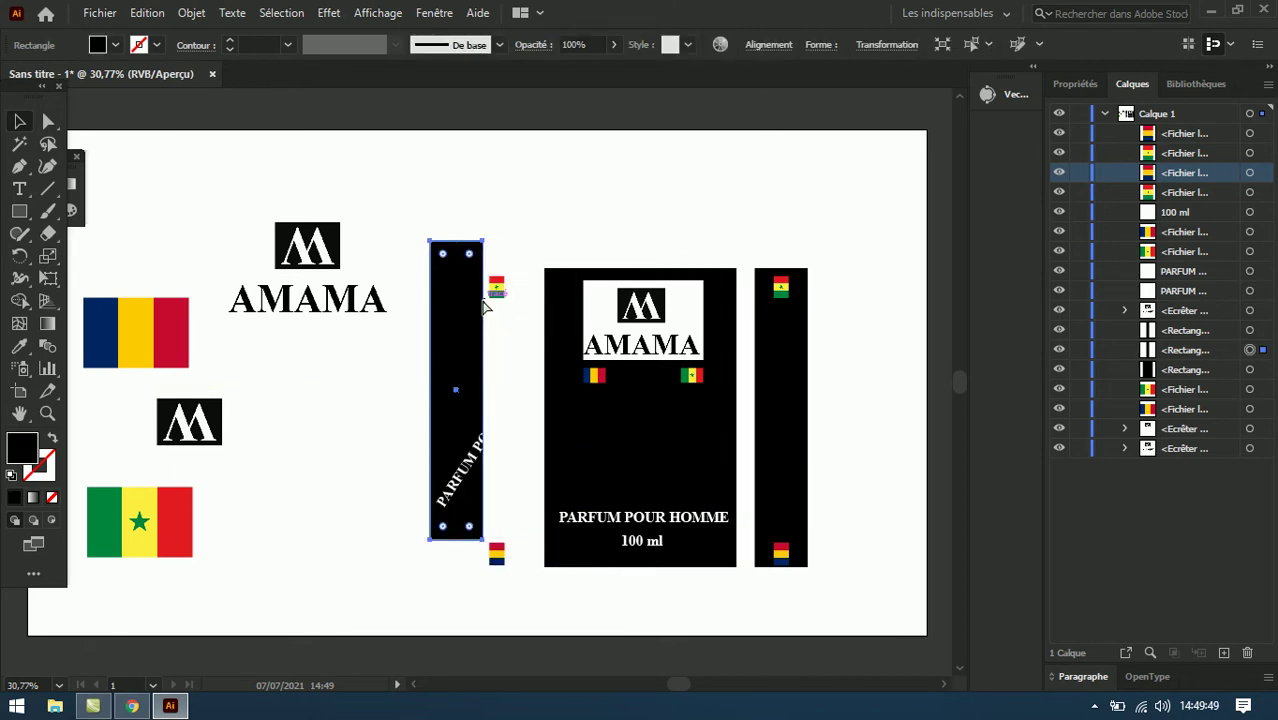
{"action": "key", "text": "ctrl+z"}
{"action": "left_click_drag", "start_coordinate": [512, 388], "coordinate": [522, 408]}
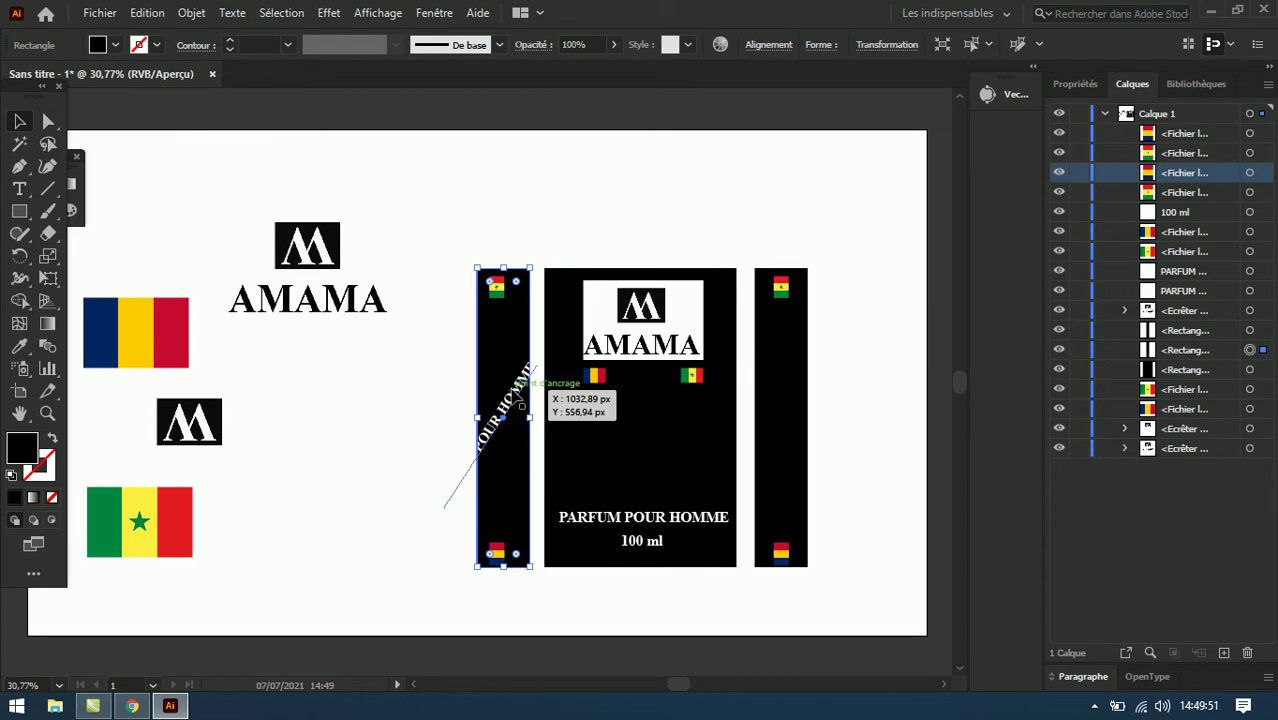
{"action": "left_click", "coordinate": [443, 507]}
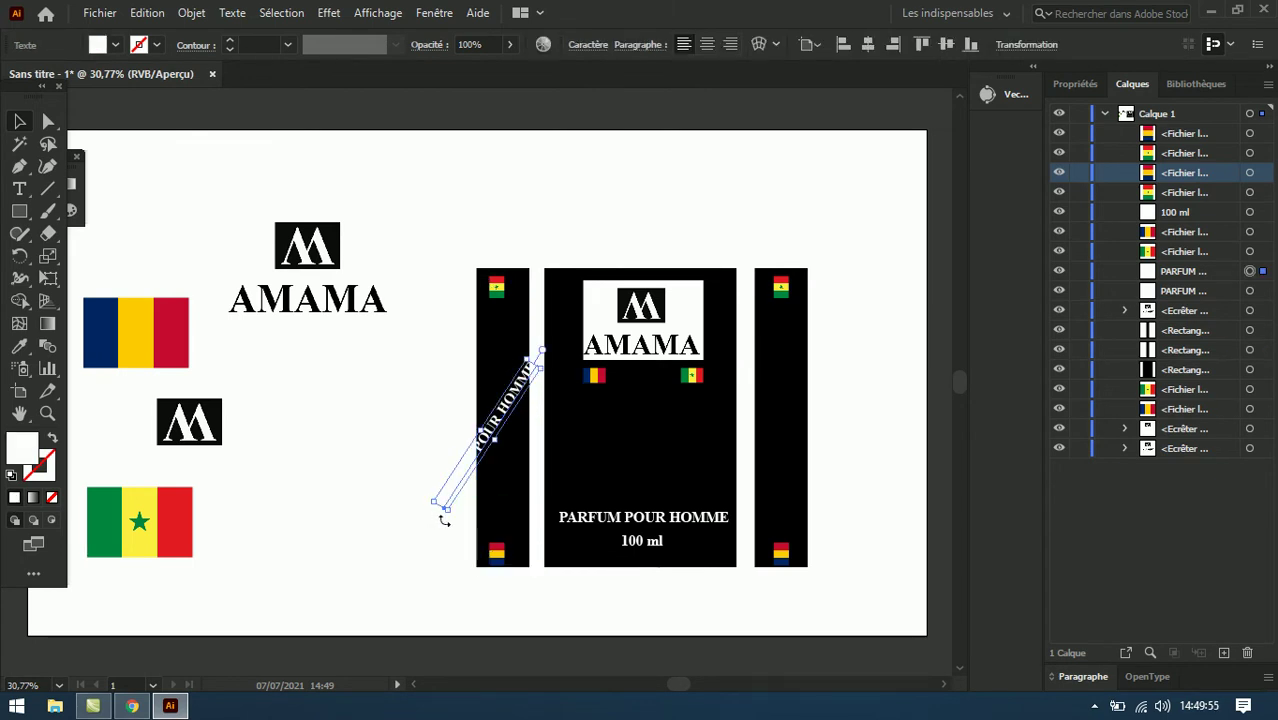
{"action": "left_click_drag", "start_coordinate": [445, 521], "coordinate": [484, 530]}
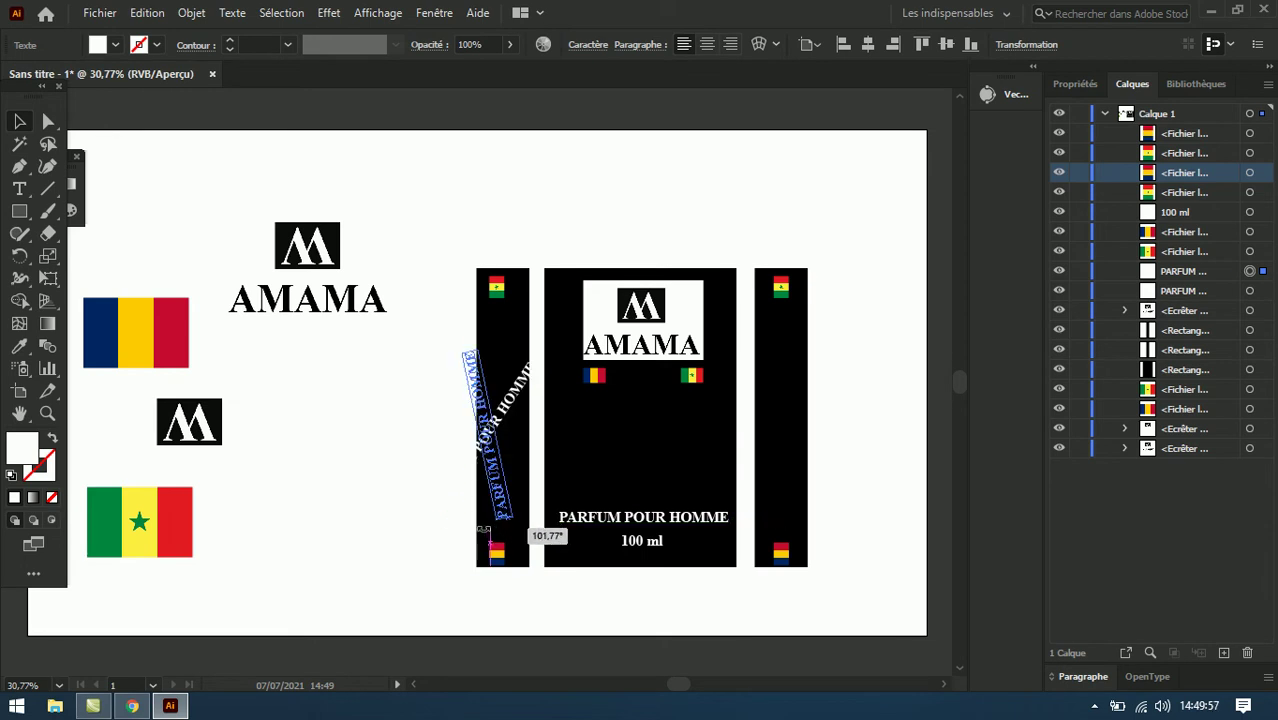
{"action": "mouse_move", "coordinate": [484, 530]}
{"action": "left_mouse_down"}
{"action": "mouse_move", "coordinate": [491, 540]}
{"action": "mouse_move", "coordinate": [514, 524]}
{"action": "mouse_move", "coordinate": [489, 545]}
{"action": "left_mouse_up"}
{"action": "key", "text": "shift+Right"}
{"action": "key", "text": "shift+Right"}
{"action": "key", "text": "shift+Right"}
{"action": "key", "text": "shift+Right"}
{"action": "key", "text": "shift+Right"}
{"action": "key", "text": "shift+Right"}
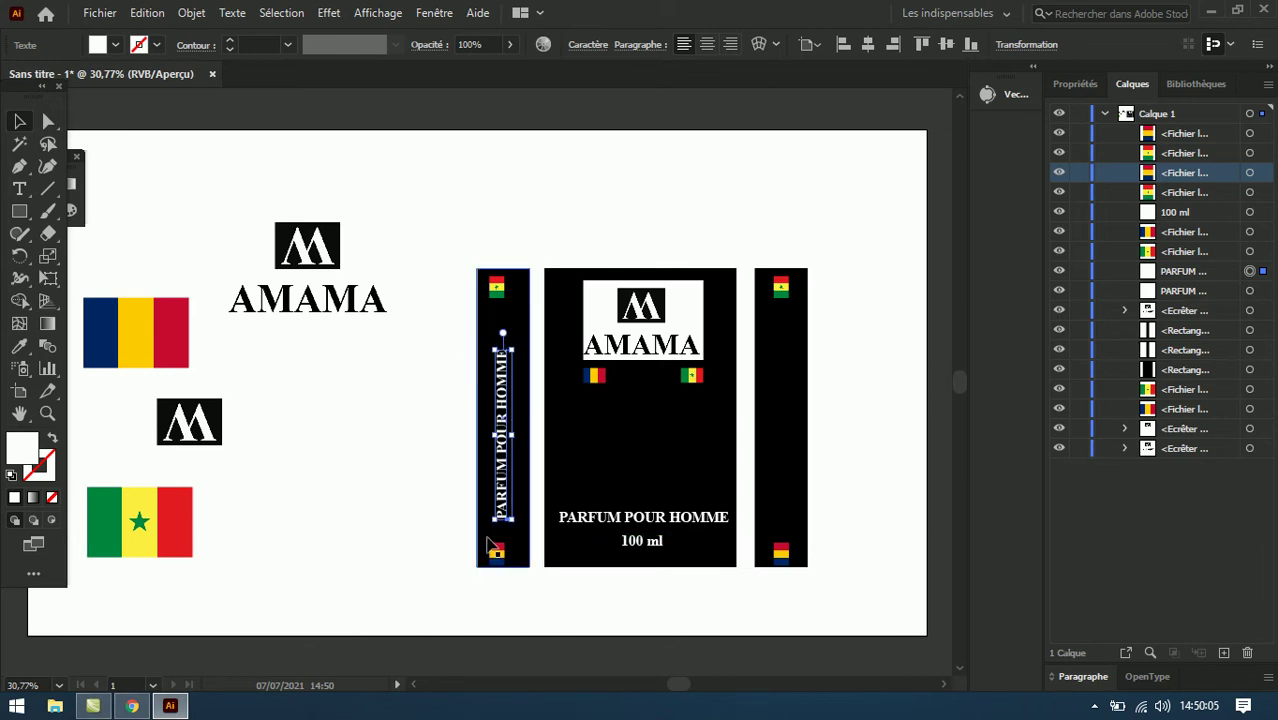
{"action": "key", "text": "Left"}
{"action": "key", "text": "Left"}
{"action": "key", "text": "Left"}
{"action": "key", "text": "Left"}
{"action": "key", "text": "Left"}
{"action": "key", "text": "Left"}
{"action": "key", "text": "Left"}
{"action": "key", "text": "Left"}
{"action": "key", "text": "Left"}
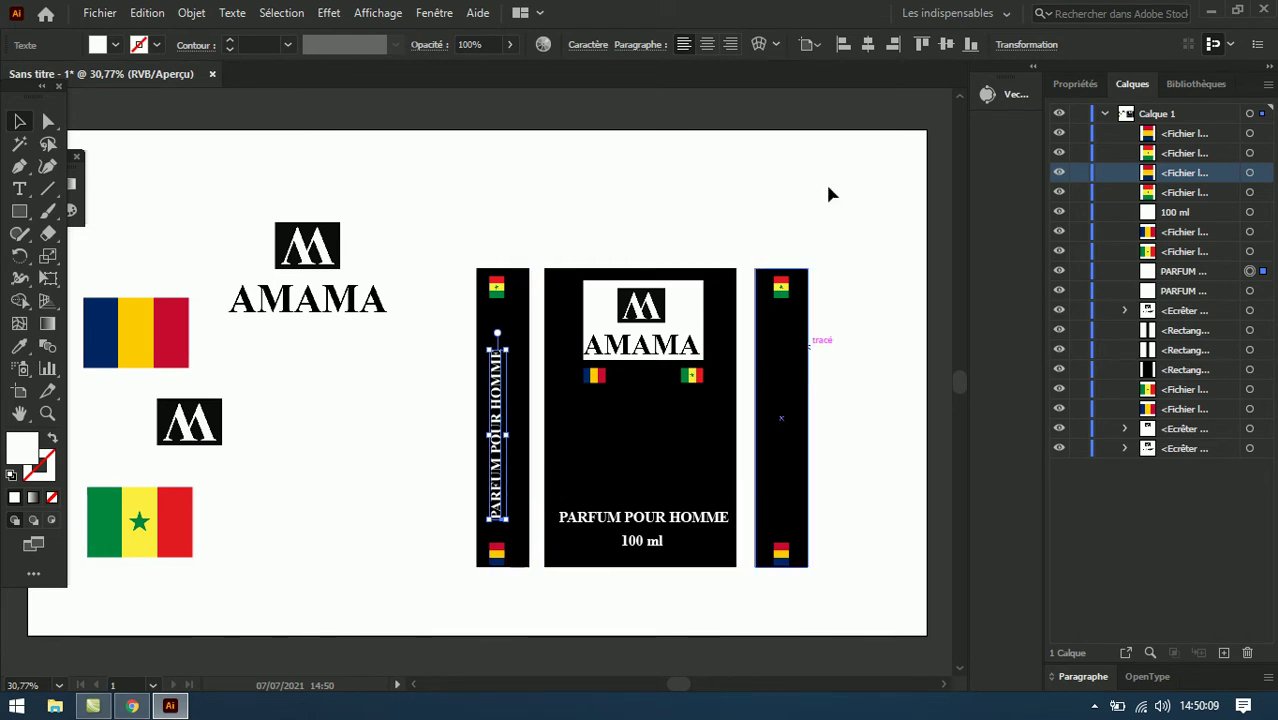
{"action": "left_click", "coordinate": [714, 228]}
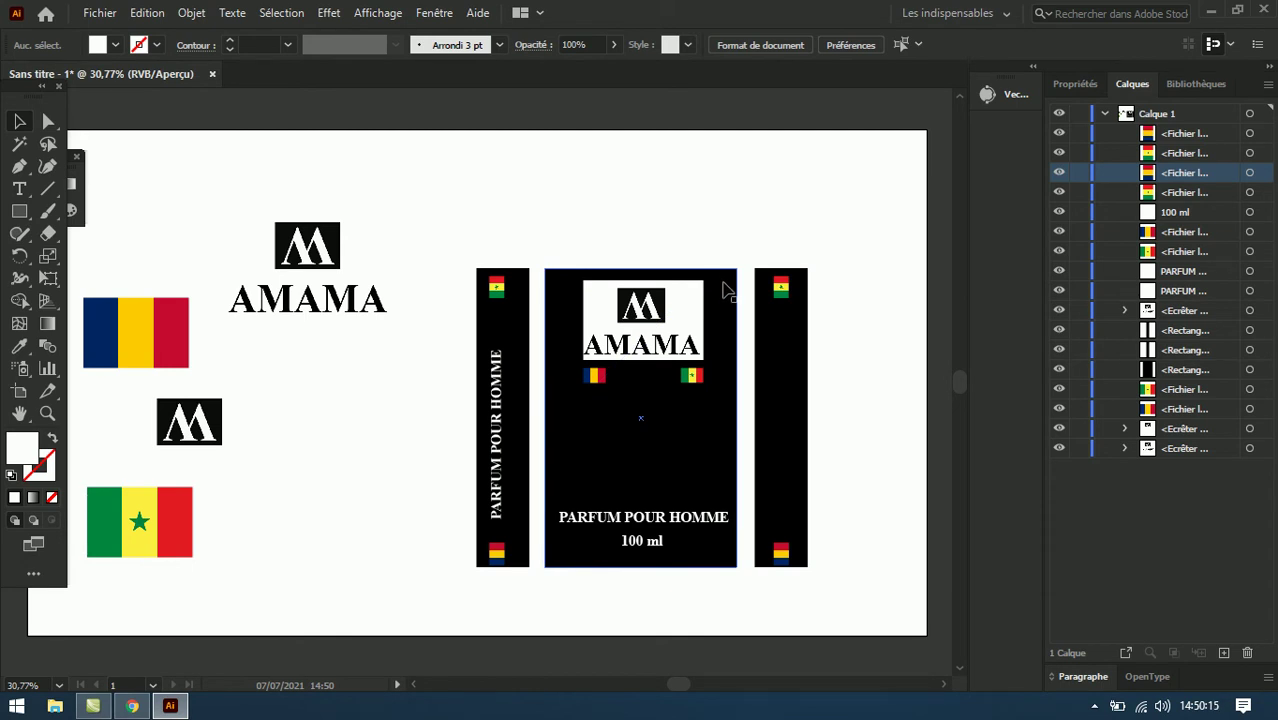
Step: Copy a black rectangle upward and resize and rotate it into a horizontal top flap
{"action": "mouse_move", "coordinate": [727, 290]}
{"action": "left_mouse_down"}
{"action": "mouse_move", "coordinate": [620, 458]}
{"action": "mouse_move", "coordinate": [632, 466]}
{"action": "mouse_move", "coordinate": [645, 305]}
{"action": "mouse_move", "coordinate": [650, 390]}
{"action": "mouse_move", "coordinate": [655, 151]}
{"action": "mouse_move", "coordinate": [676, 230]}
{"action": "mouse_move", "coordinate": [642, 252]}
{"action": "mouse_move", "coordinate": [641, 238]}
{"action": "left_mouse_up"}
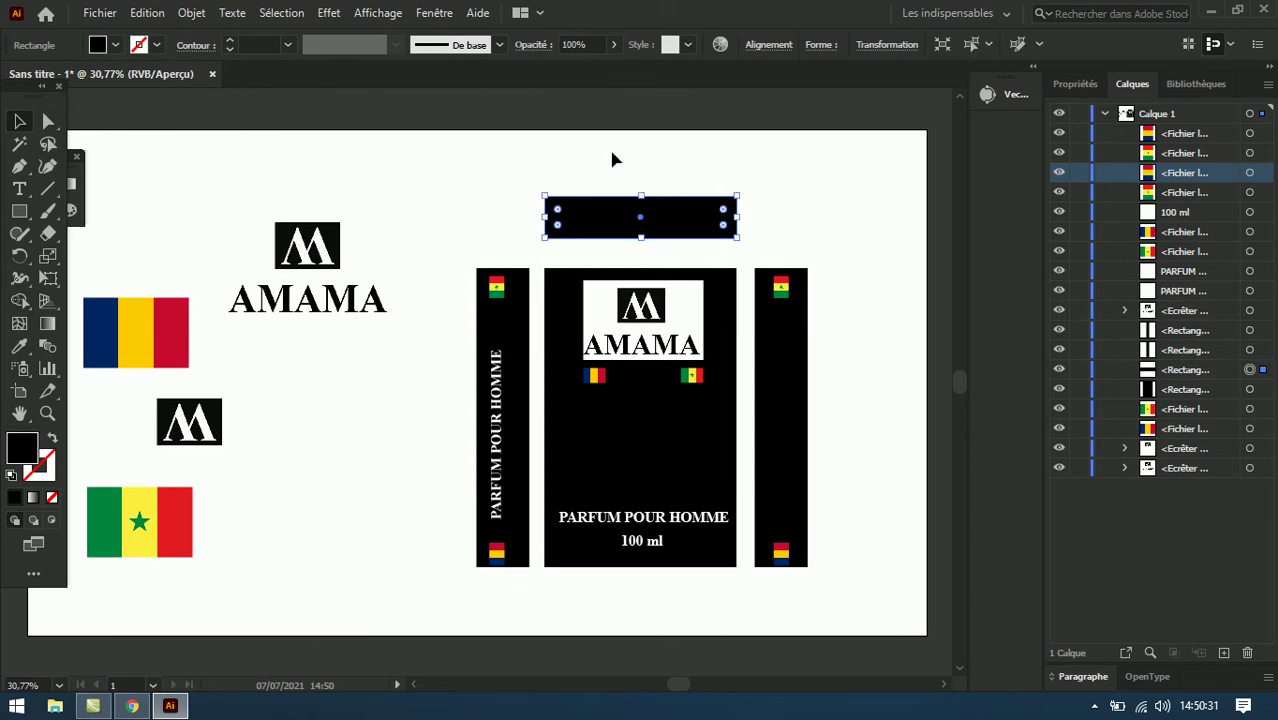
{"action": "left_click", "coordinate": [743, 182]}
{"action": "left_click", "coordinate": [710, 215]}
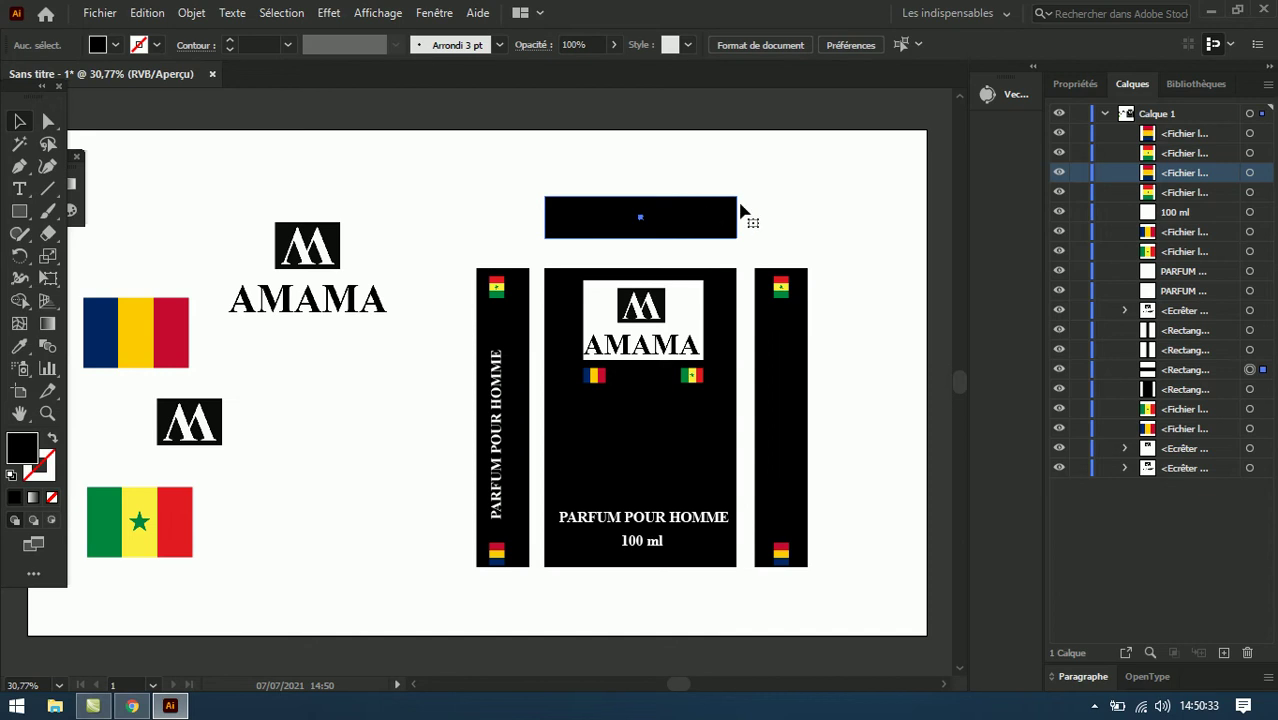
{"action": "left_click_drag", "start_coordinate": [743, 192], "coordinate": [665, 347]}
{"action": "left_click_drag", "start_coordinate": [646, 157], "coordinate": [502, 157]}
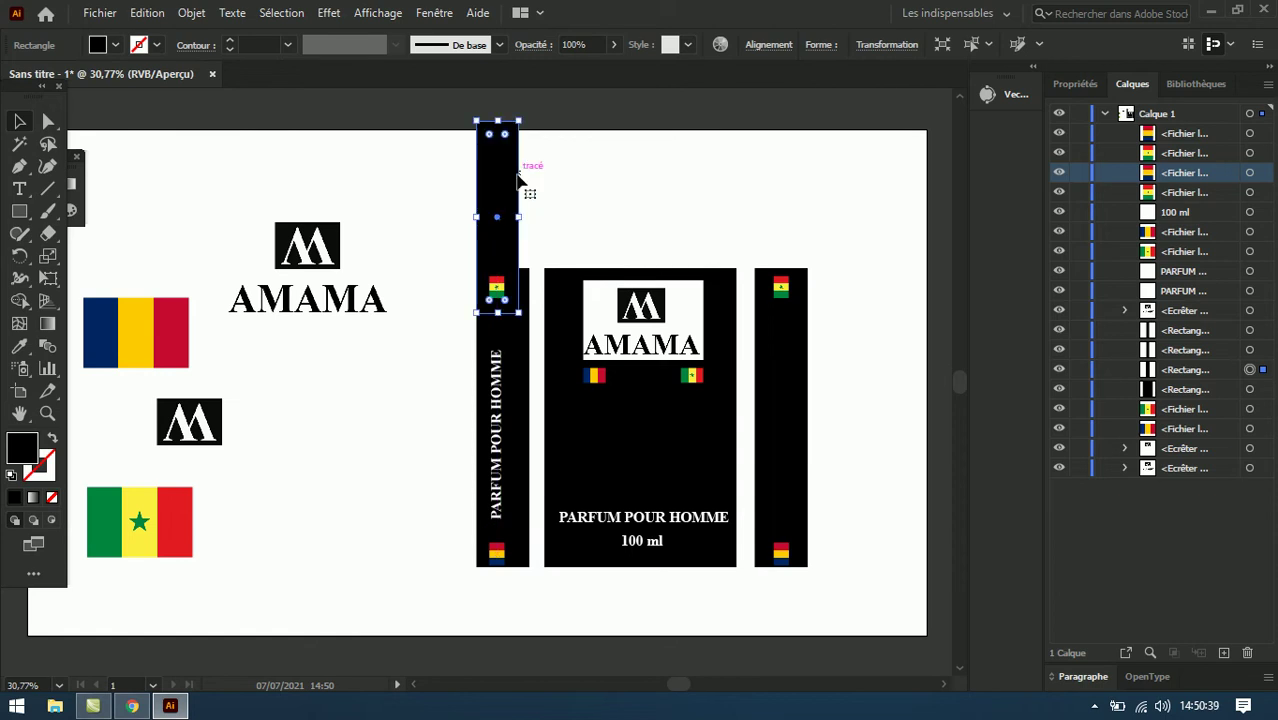
{"action": "left_click_drag", "start_coordinate": [520, 217], "coordinate": [531, 217]}
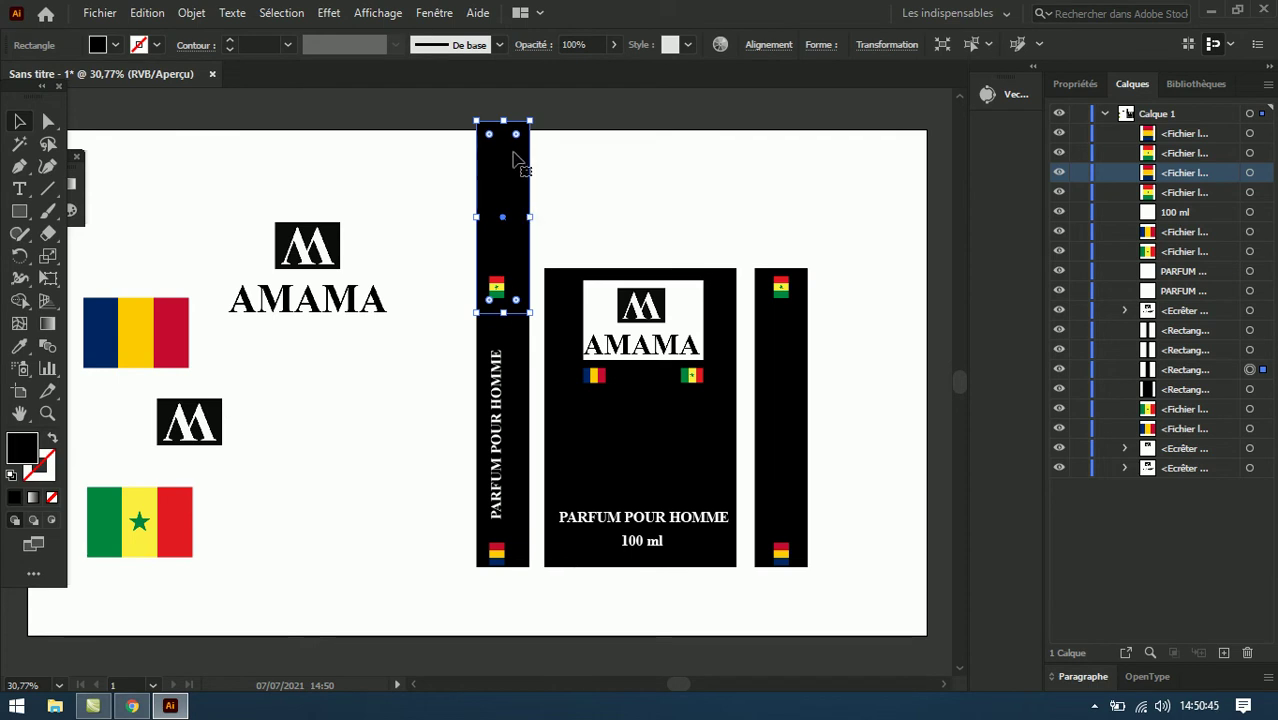
{"action": "mouse_move", "coordinate": [538, 117]}
{"action": "left_mouse_down"}
{"action": "mouse_move", "coordinate": [543, 220]}
{"action": "mouse_move", "coordinate": [680, 225]}
{"action": "left_mouse_up"}
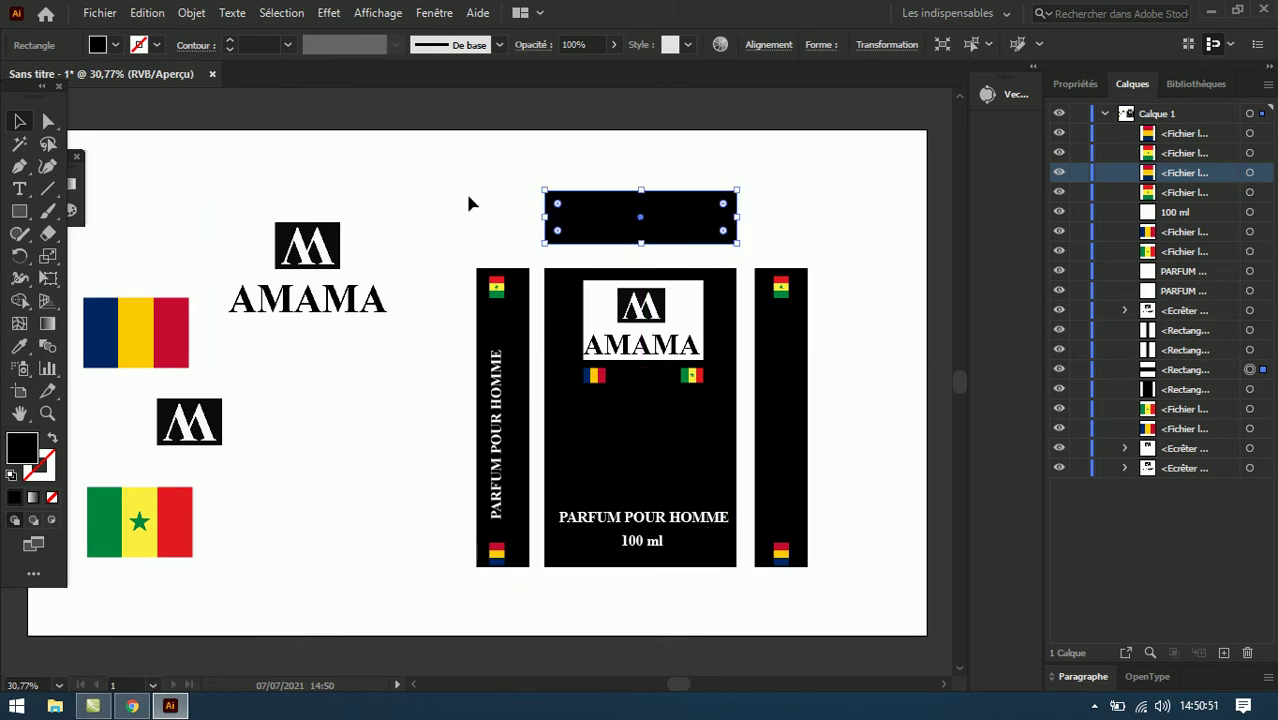
Step: Shrink the small M logo, move it onto the top flap, and layer it above the flap
{"action": "left_click", "coordinate": [203, 425]}
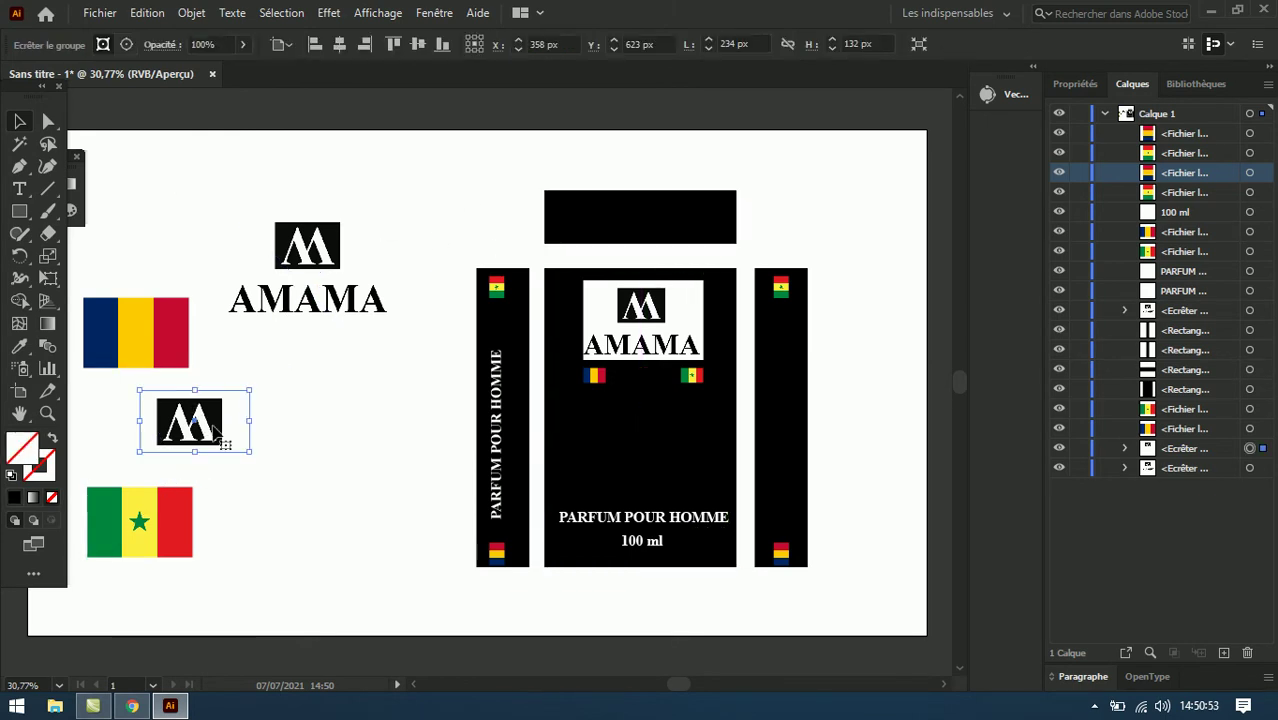
{"action": "left_click_drag", "start_coordinate": [247, 454], "coordinate": [205, 421]}
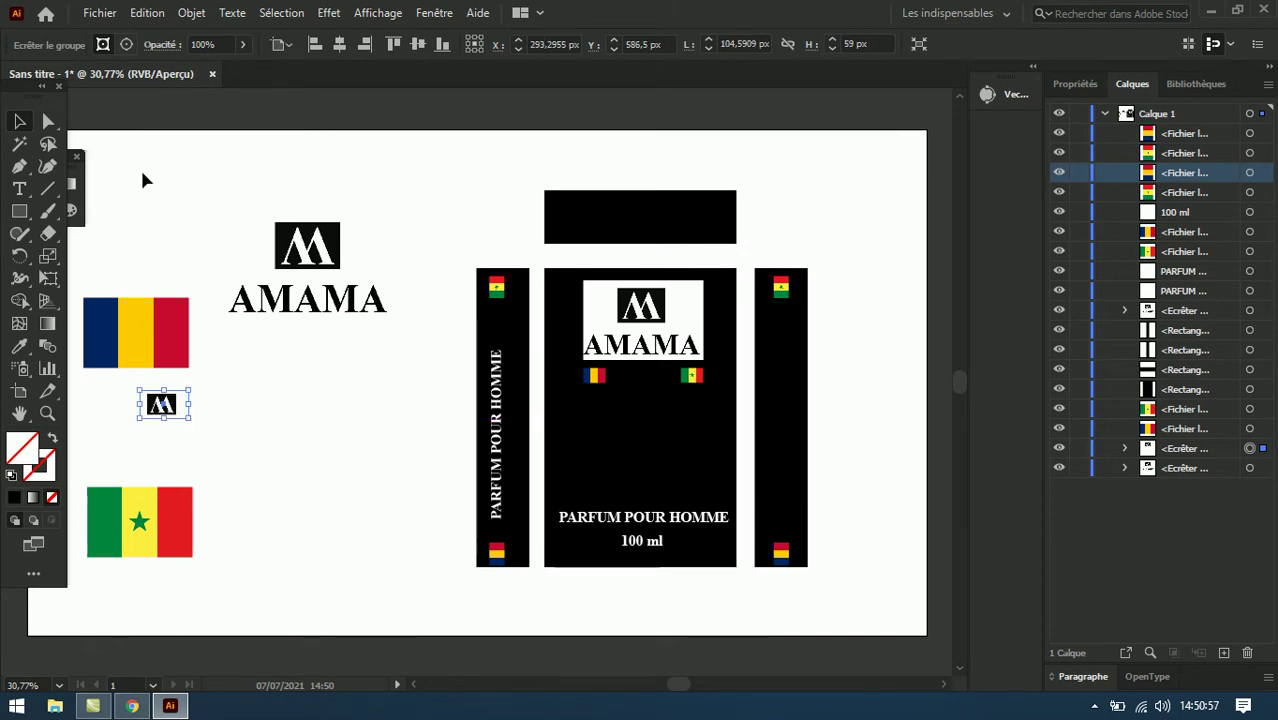
{"action": "left_click_drag", "start_coordinate": [175, 403], "coordinate": [641, 213]}
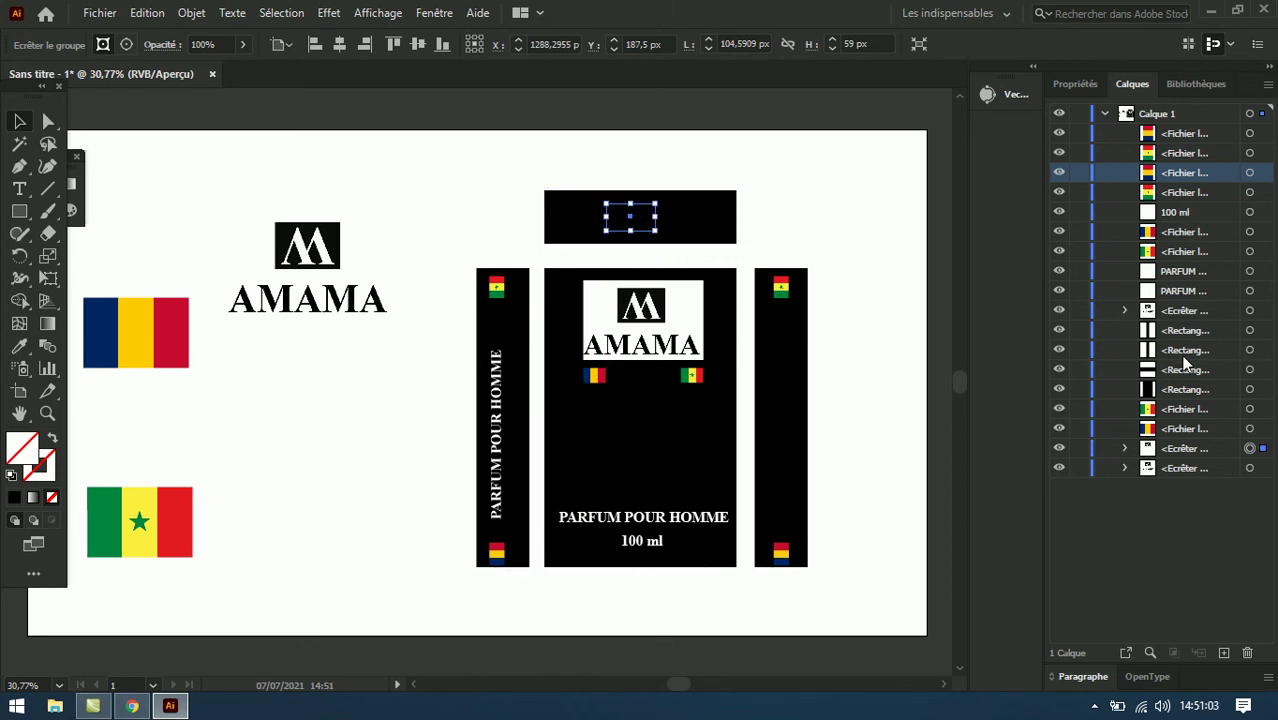
{"action": "left_click_drag", "start_coordinate": [1218, 450], "coordinate": [1225, 132]}
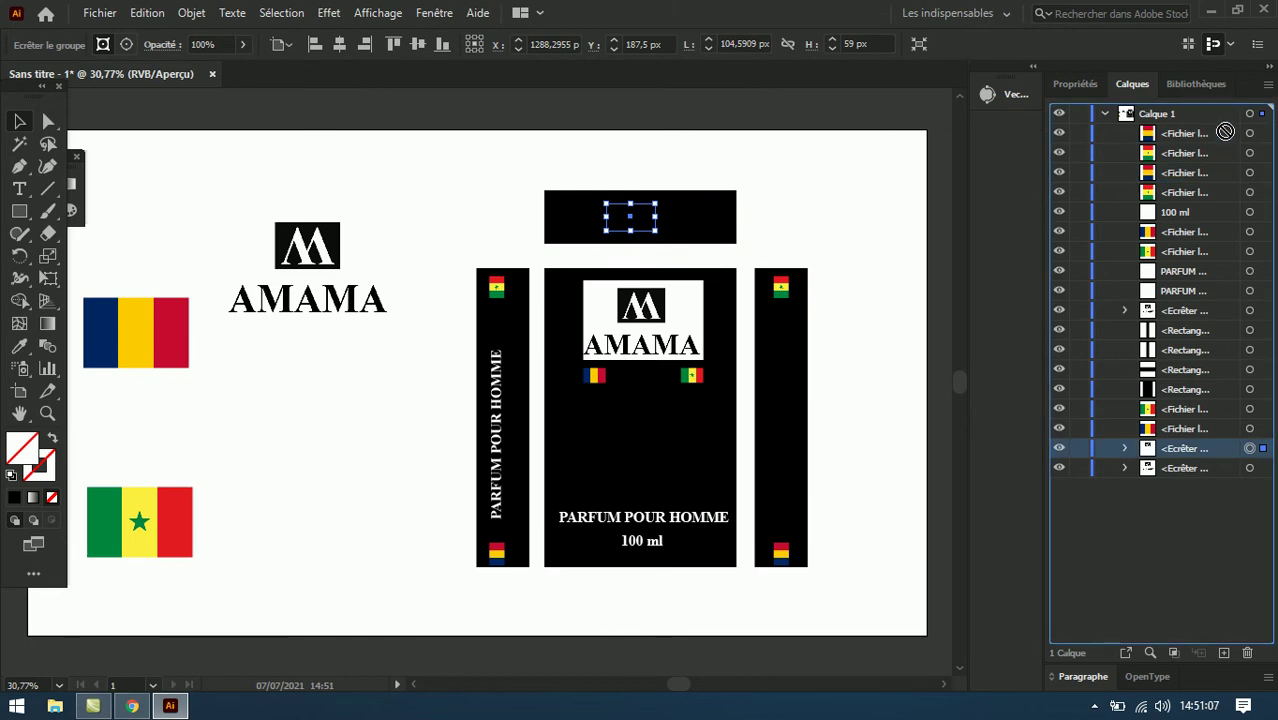
{"action": "left_click_drag", "start_coordinate": [1225, 132], "coordinate": [1228, 152]}
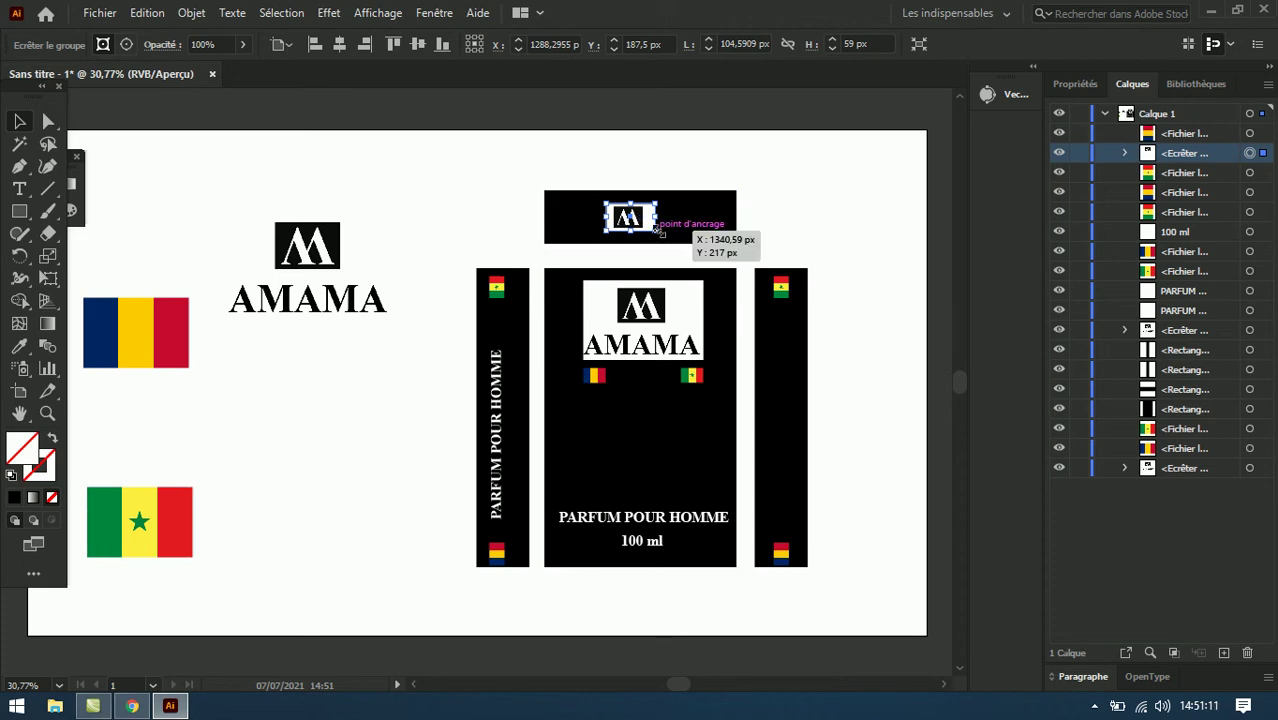
Step: Enlarge the M logo to fill the top flap and nudge it into the centre
{"action": "left_click_drag", "start_coordinate": [658, 229], "coordinate": [680, 243]}
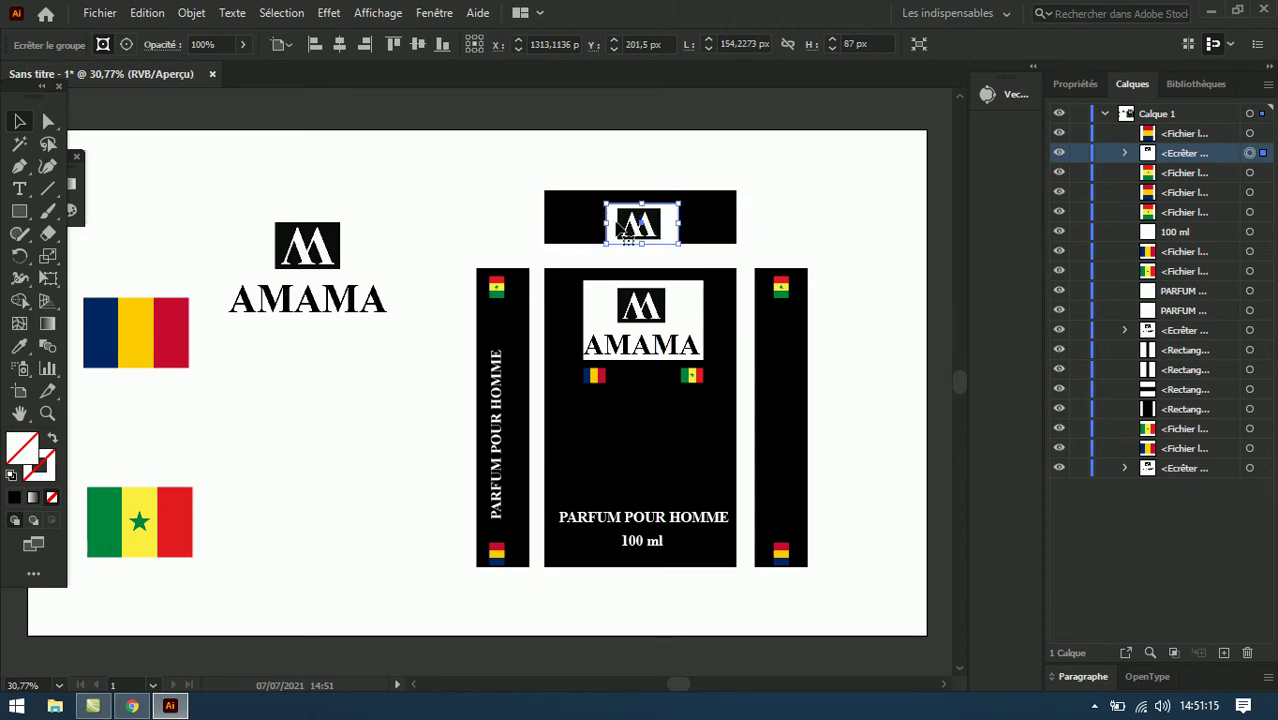
{"action": "left_click_drag", "start_coordinate": [604, 202], "coordinate": [596, 193]}
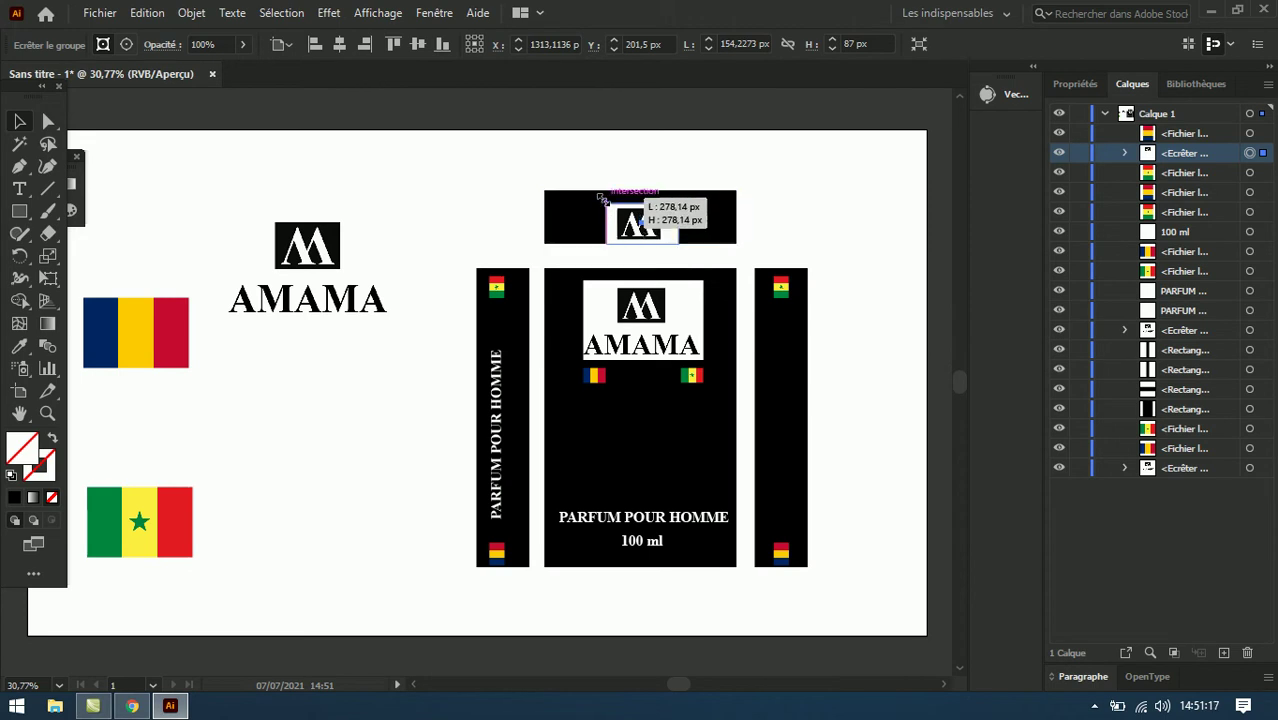
{"action": "key", "text": "Up"}
{"action": "key", "text": "Up"}
{"action": "key", "text": "Up"}
{"action": "key", "text": "Up"}
{"action": "key", "text": "Up"}
{"action": "key", "text": "Up"}
{"action": "key", "text": "Up"}
{"action": "key", "text": "Up"}
{"action": "key", "text": "Up"}
{"action": "key", "text": "Up"}
{"action": "key", "text": "Up"}
{"action": "key", "text": "Up"}
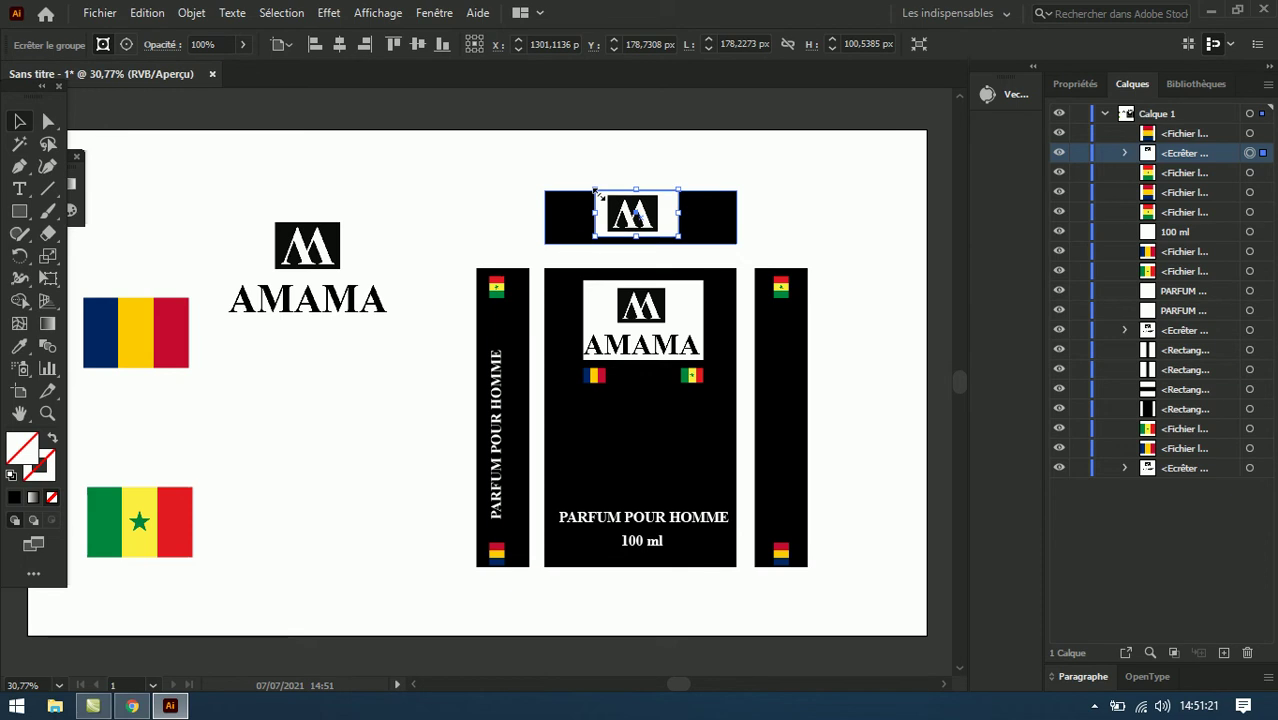
{"action": "key", "text": "Down"}
{"action": "key", "text": "Down"}
{"action": "key", "text": "Down"}
{"action": "key", "text": "Down"}
{"action": "key", "text": "Down"}
{"action": "key", "text": "Down"}
{"action": "key", "text": "Down"}
{"action": "key", "text": "Down"}
{"action": "key", "text": "Down"}
{"action": "key", "text": "Down"}
{"action": "key", "text": "Down"}
{"action": "key", "text": "Down"}
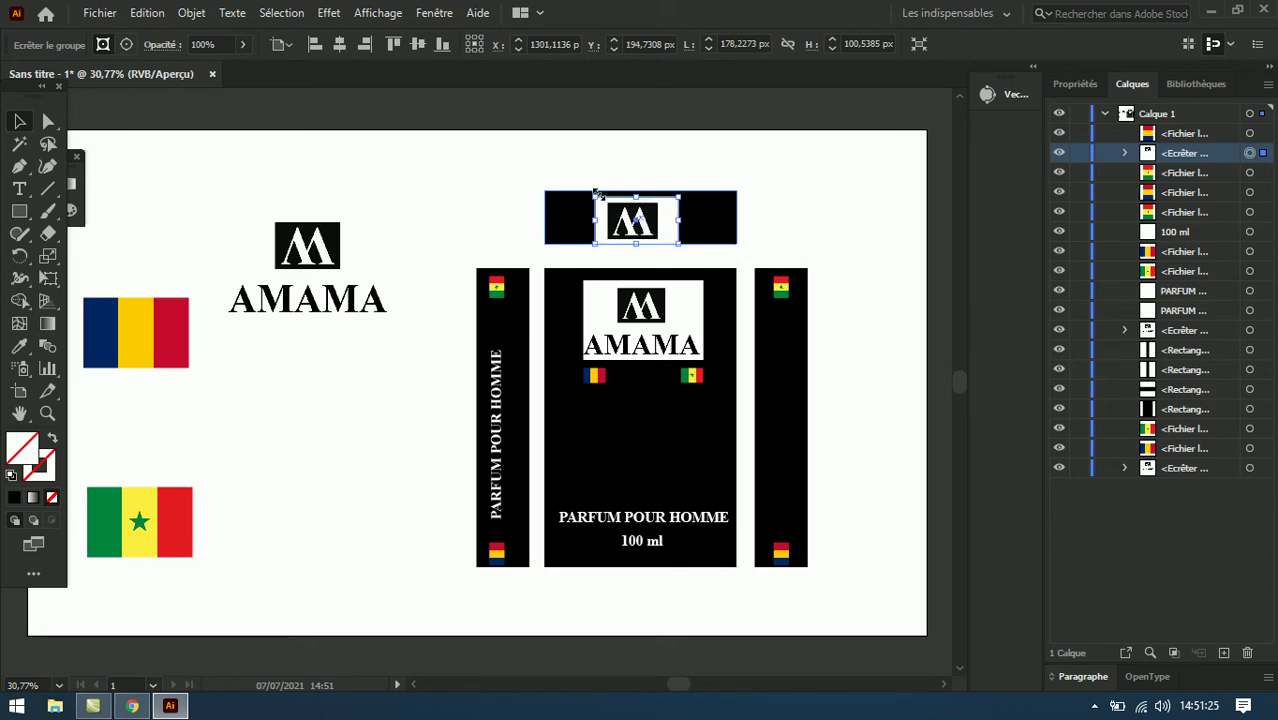
{"action": "key", "text": "Up"}
{"action": "key", "text": "Up"}
{"action": "key", "text": "Up"}
{"action": "key", "text": "Up"}
{"action": "key", "text": "Up"}
{"action": "key", "text": "Up"}
{"action": "key", "text": "Up"}
{"action": "key", "text": "Up"}
{"action": "key", "text": "Up"}
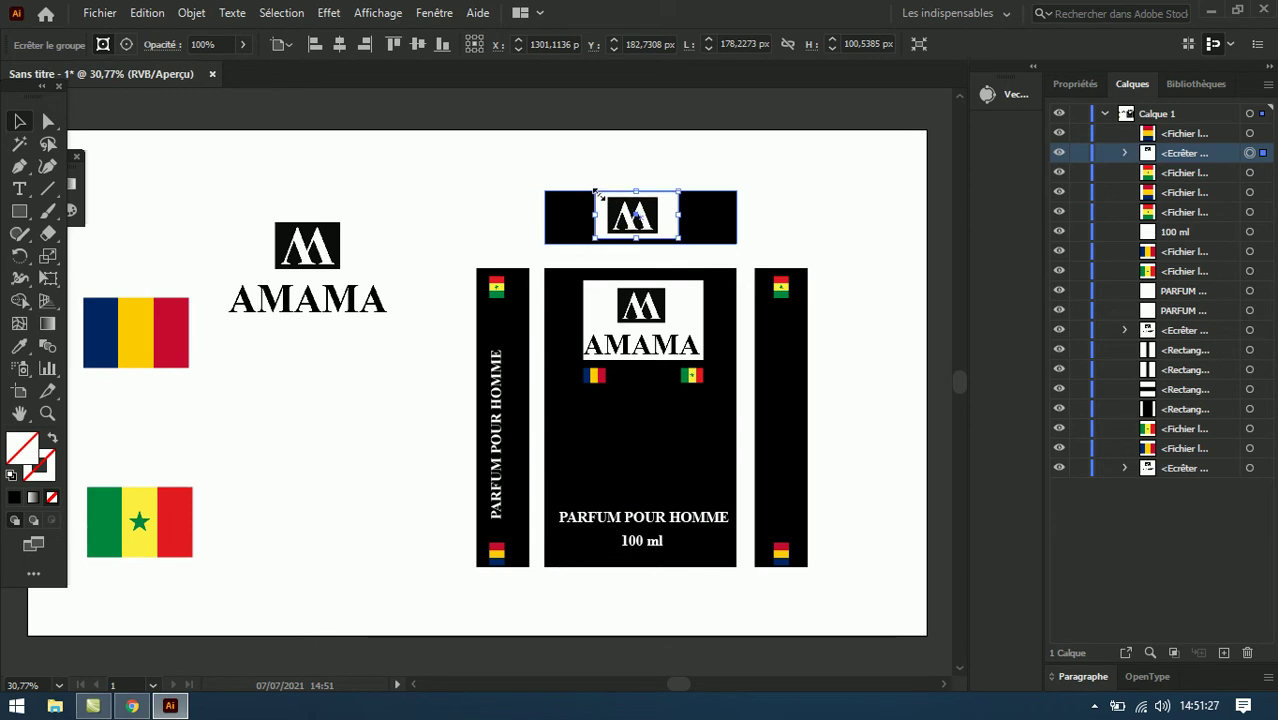
{"action": "key", "text": "Down"}
{"action": "key", "text": "Down"}
{"action": "key", "text": "Right"}
{"action": "key", "text": "Right"}
{"action": "key", "text": "Down"}
{"action": "key", "text": "Down"}
{"action": "key", "text": "Right"}
{"action": "key", "text": "Right"}
{"action": "key", "text": "Down"}
{"action": "key", "text": "Down"}
{"action": "key", "text": "Down"}
{"action": "key", "text": "Down"}
{"action": "key", "text": "Down"}
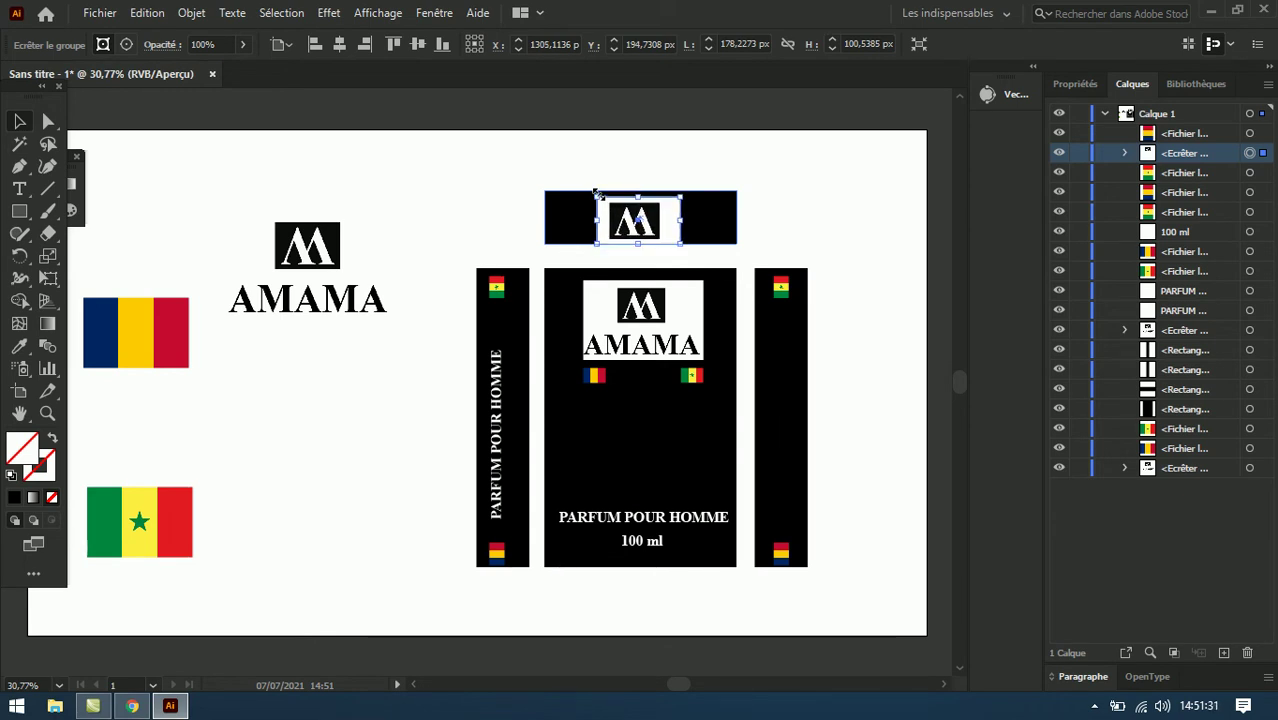
{"action": "key", "text": "Up"}
{"action": "key", "text": "Up"}
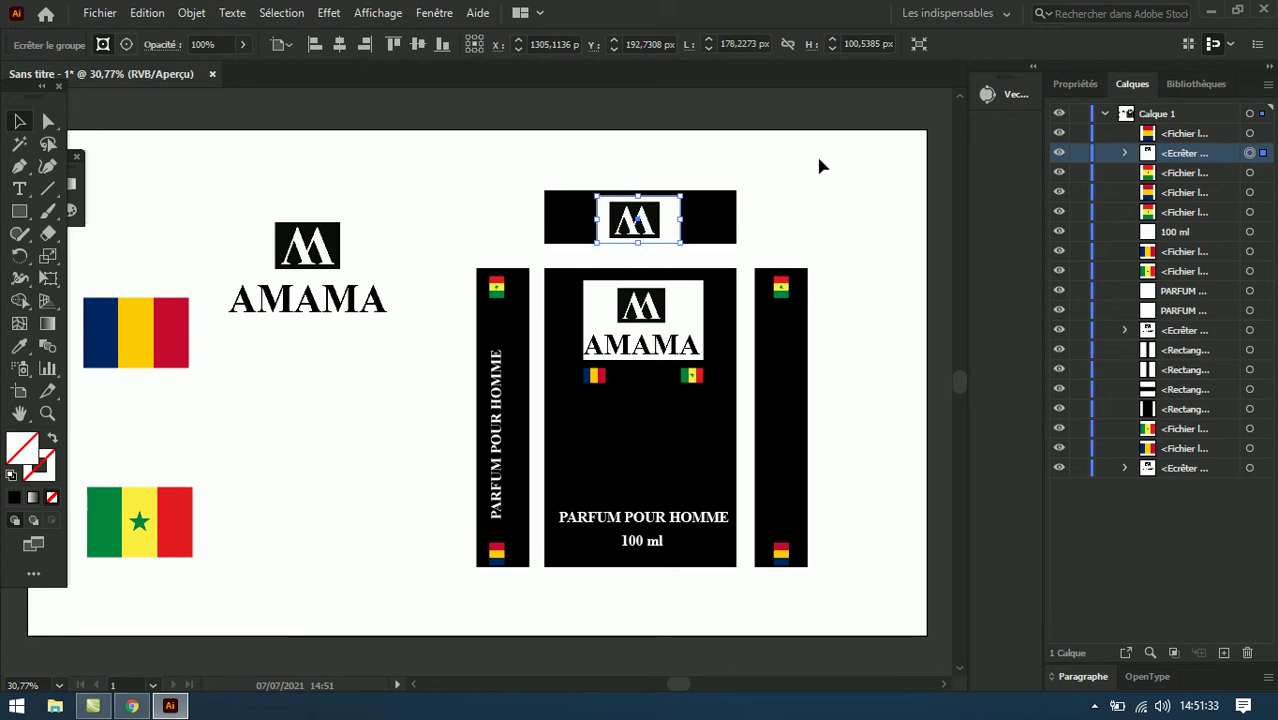
Step: Deselect and reselect the M logo to check its placement on the flap
{"action": "left_click", "coordinate": [835, 163]}
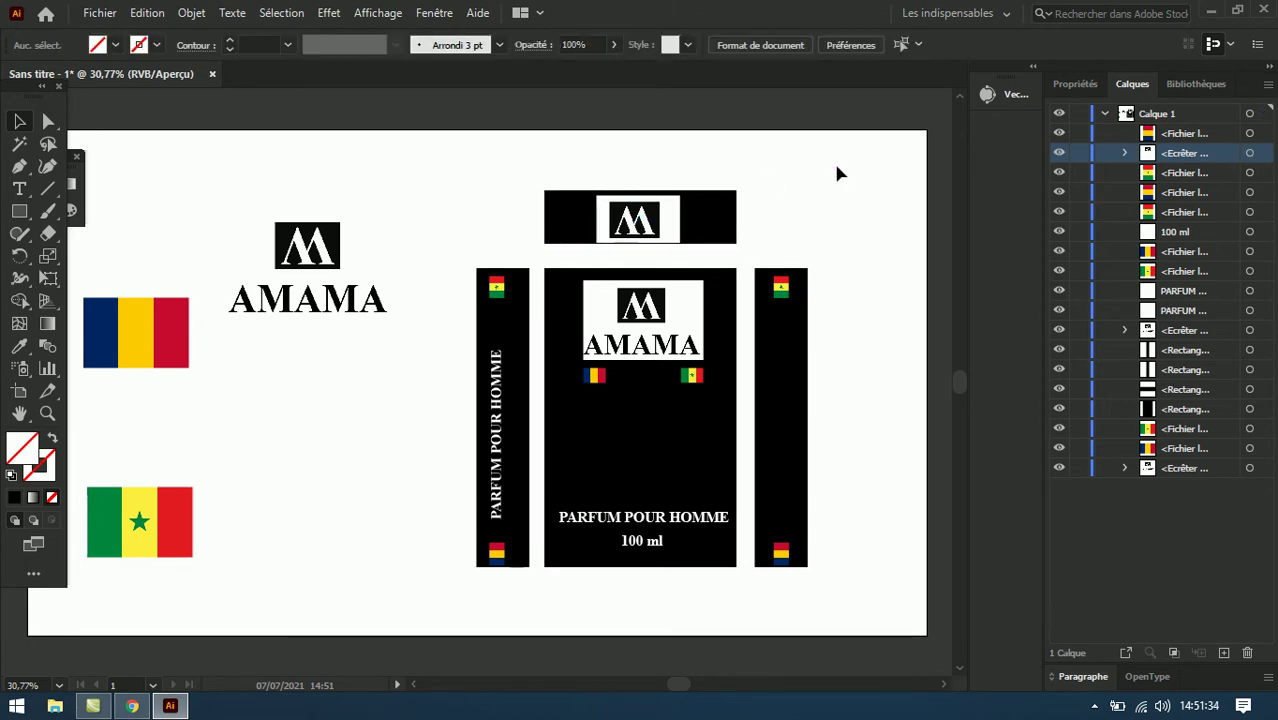
{"action": "left_click", "coordinate": [668, 228]}
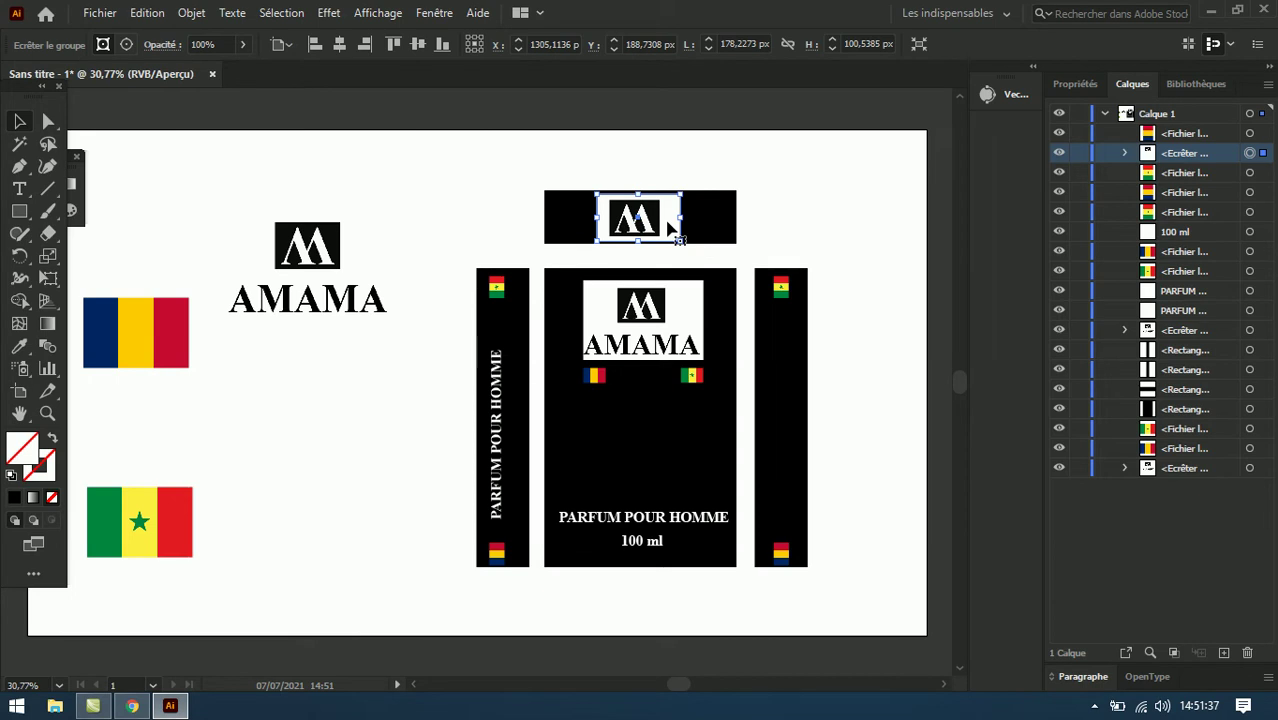
{"action": "left_click", "coordinate": [791, 188]}
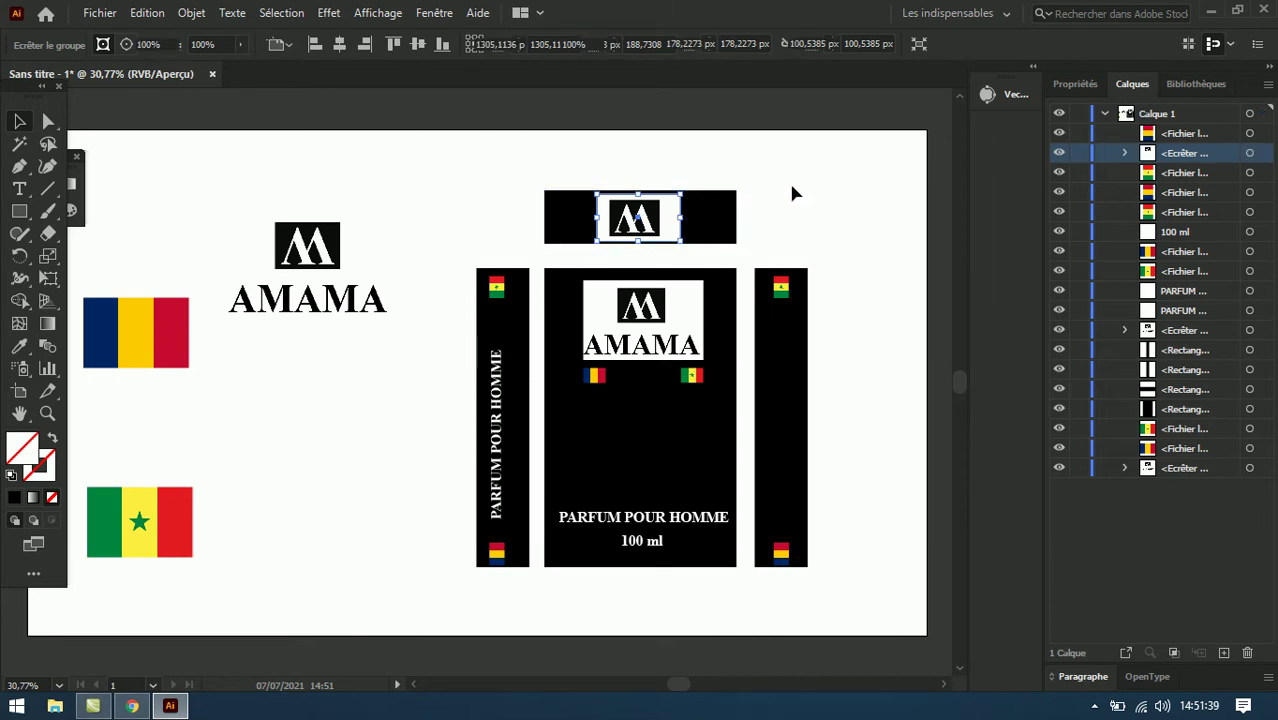
{"action": "left_click", "coordinate": [650, 222]}
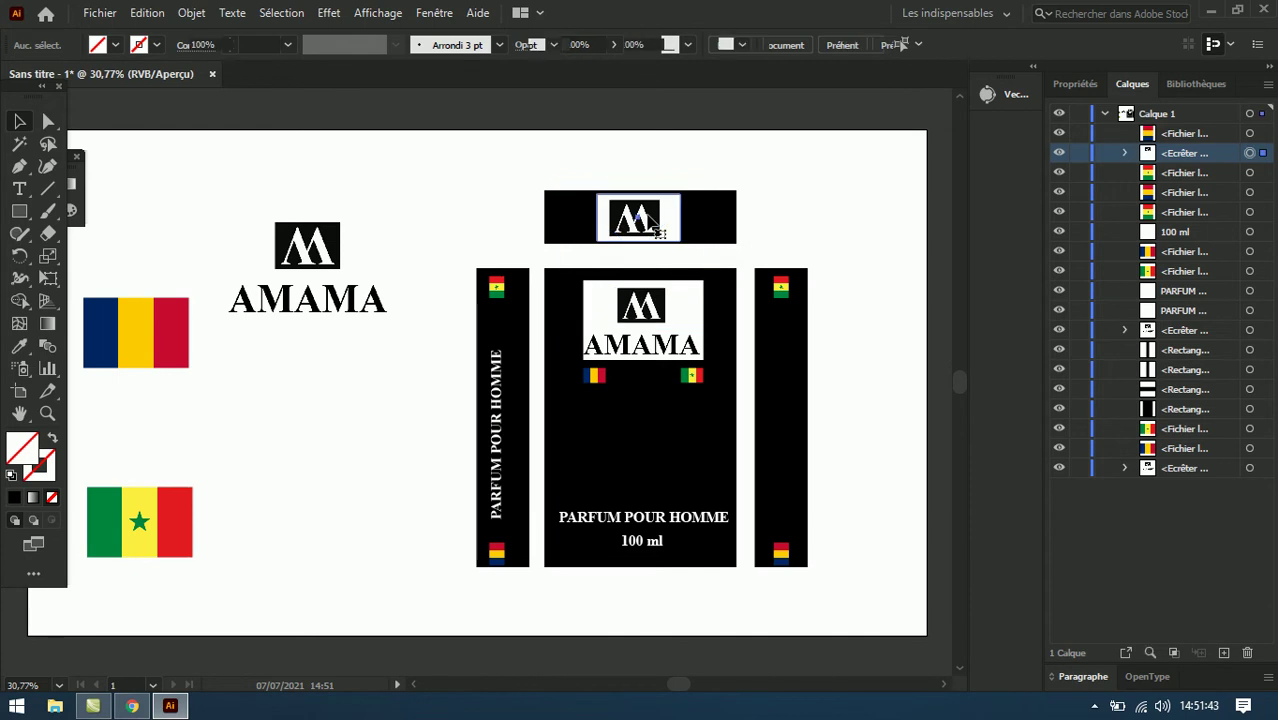
{"action": "left_click", "coordinate": [831, 185]}
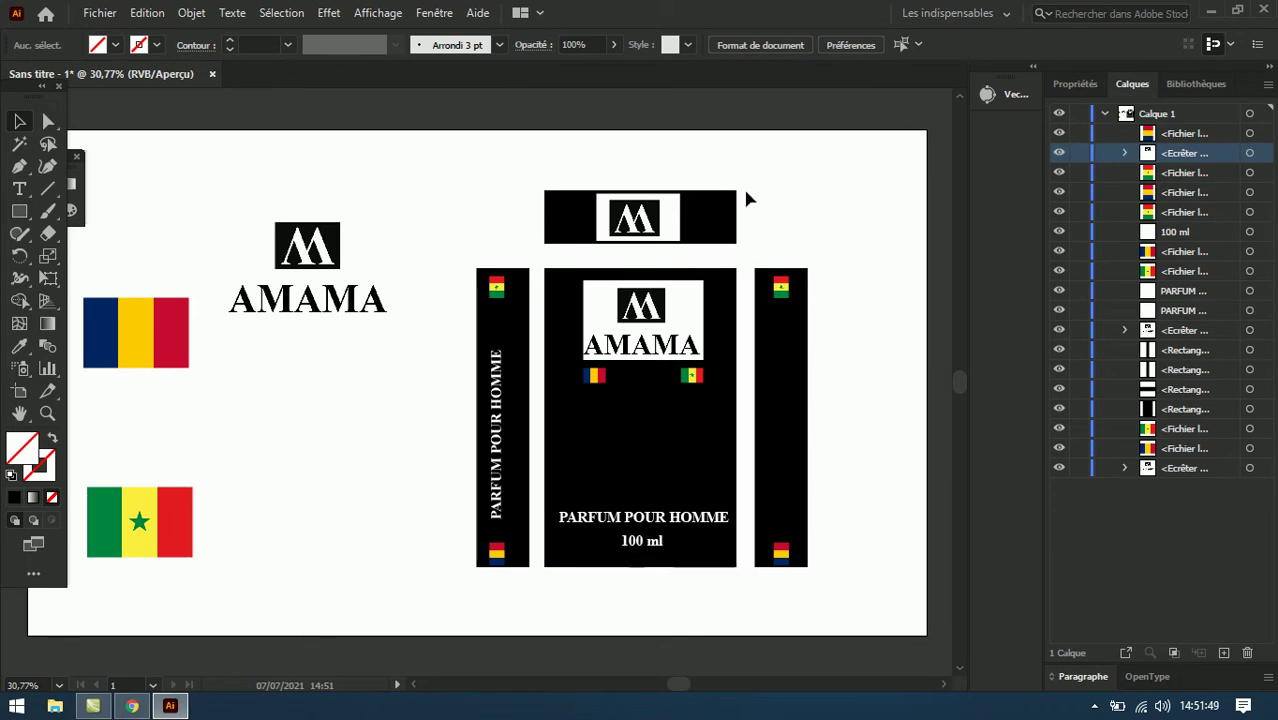
Step: Copy the top flap below the front panel as a bottom flap and move the flag images onto it
{"action": "mouse_move", "coordinate": [715, 226]}
{"action": "left_mouse_down"}
{"action": "mouse_move", "coordinate": [715, 619]}
{"action": "mouse_move", "coordinate": [714, 605]}
{"action": "left_mouse_up"}
{"action": "left_click", "coordinate": [148, 334]}
{"action": "mouse_move", "coordinate": [83, 297]}
{"action": "left_mouse_down"}
{"action": "mouse_move", "coordinate": [111, 331]}
{"action": "mouse_move", "coordinate": [627, 630]}
{"action": "left_mouse_up"}
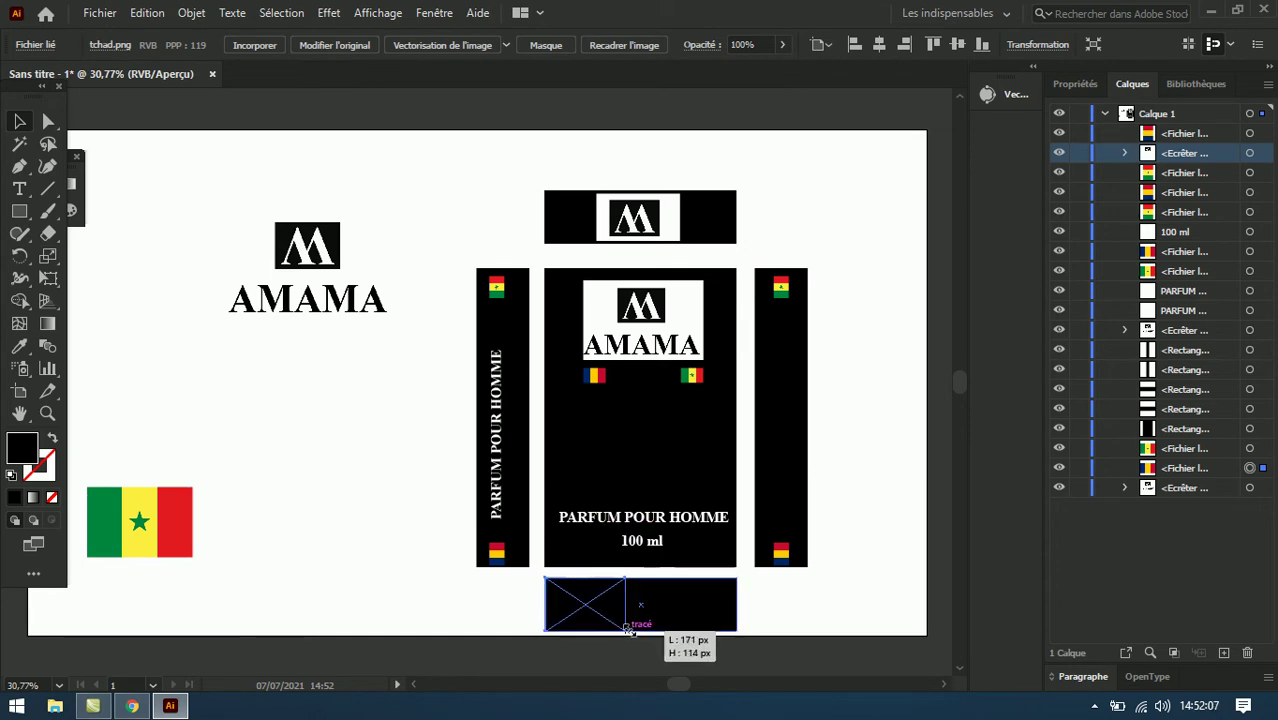
{"action": "mouse_move", "coordinate": [156, 530]}
{"action": "left_mouse_down"}
{"action": "mouse_move", "coordinate": [725, 660]}
{"action": "mouse_move", "coordinate": [697, 612]}
{"action": "mouse_move", "coordinate": [682, 612]}
{"action": "left_mouse_up"}
Step: Layer the tchad.png and sen.png images above the bottom flap and nudge the Senegal flag into place
{"action": "left_click", "coordinate": [697, 612]}
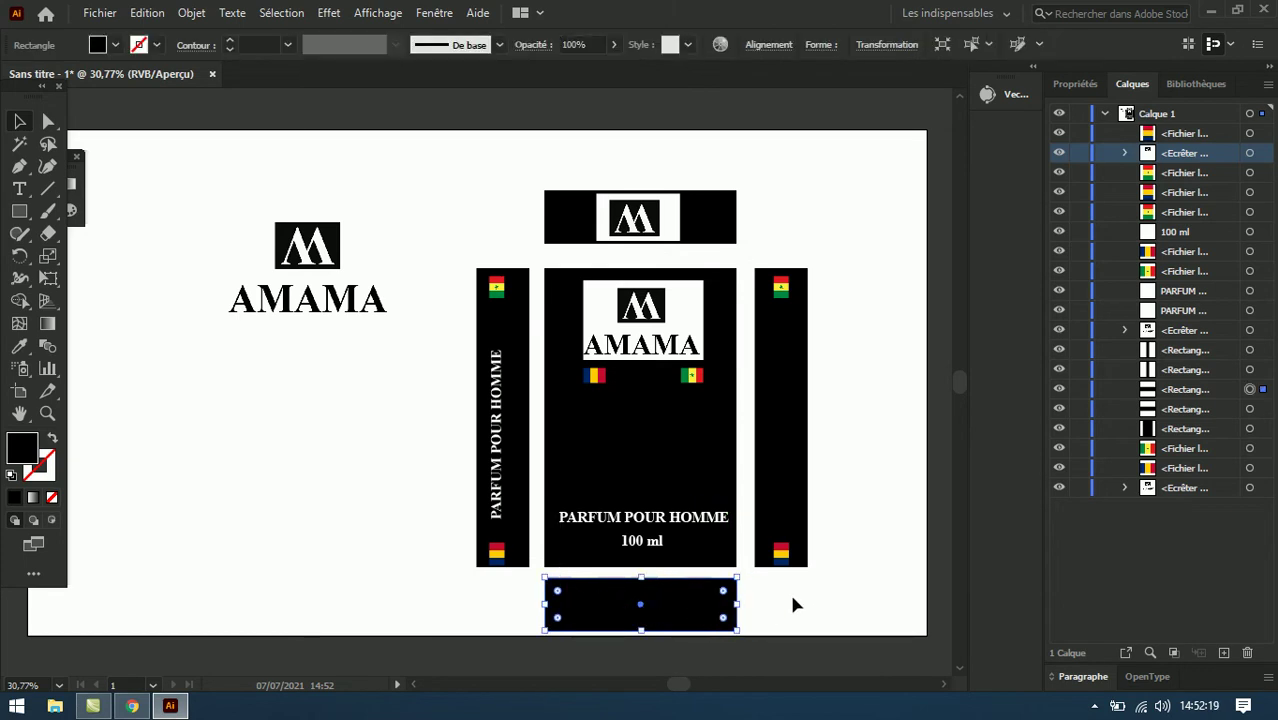
{"action": "left_click", "coordinate": [870, 543]}
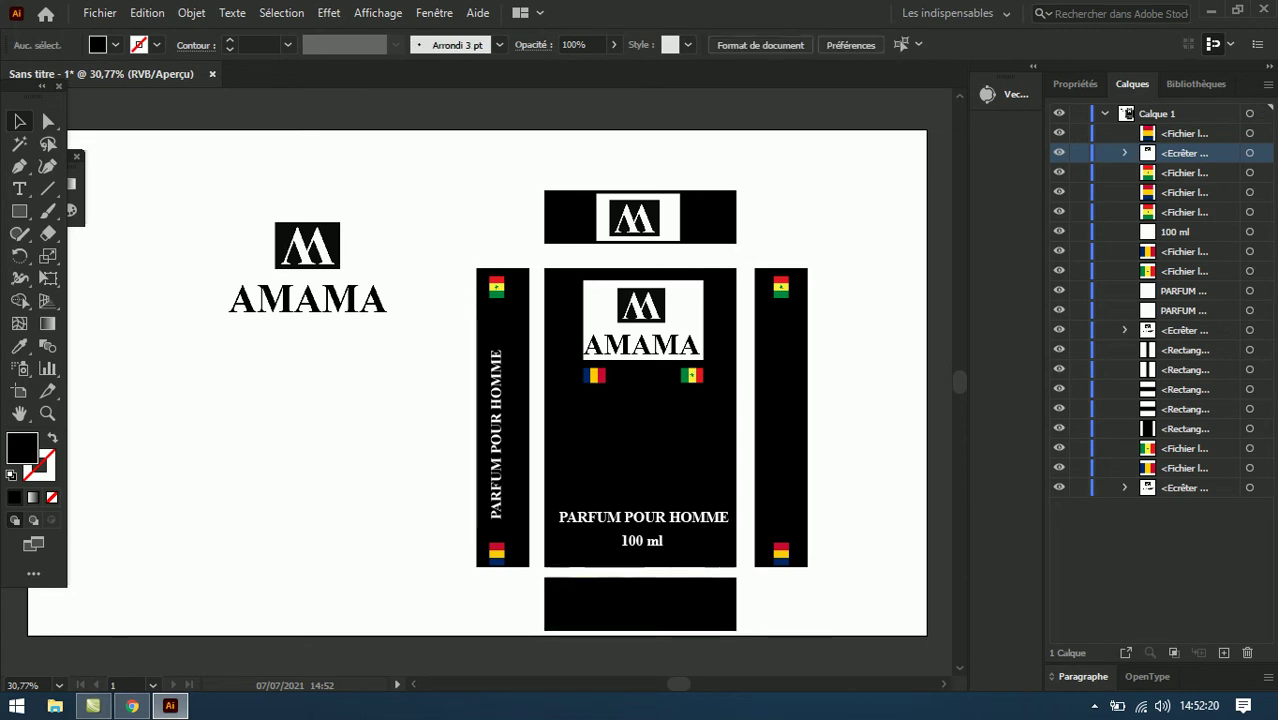
{"action": "left_click", "coordinate": [1249, 468]}
{"action": "left_click", "coordinate": [1229, 470]}
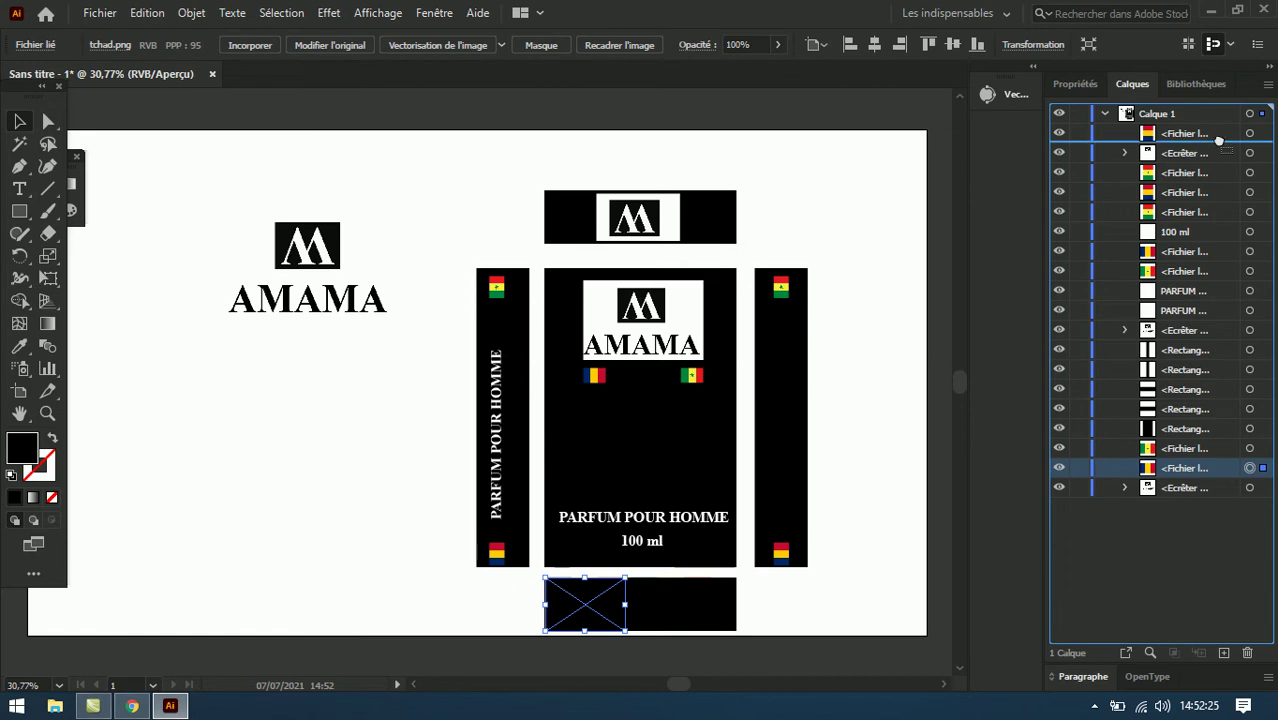
{"action": "left_click_drag", "start_coordinate": [1219, 133], "coordinate": [1217, 141]}
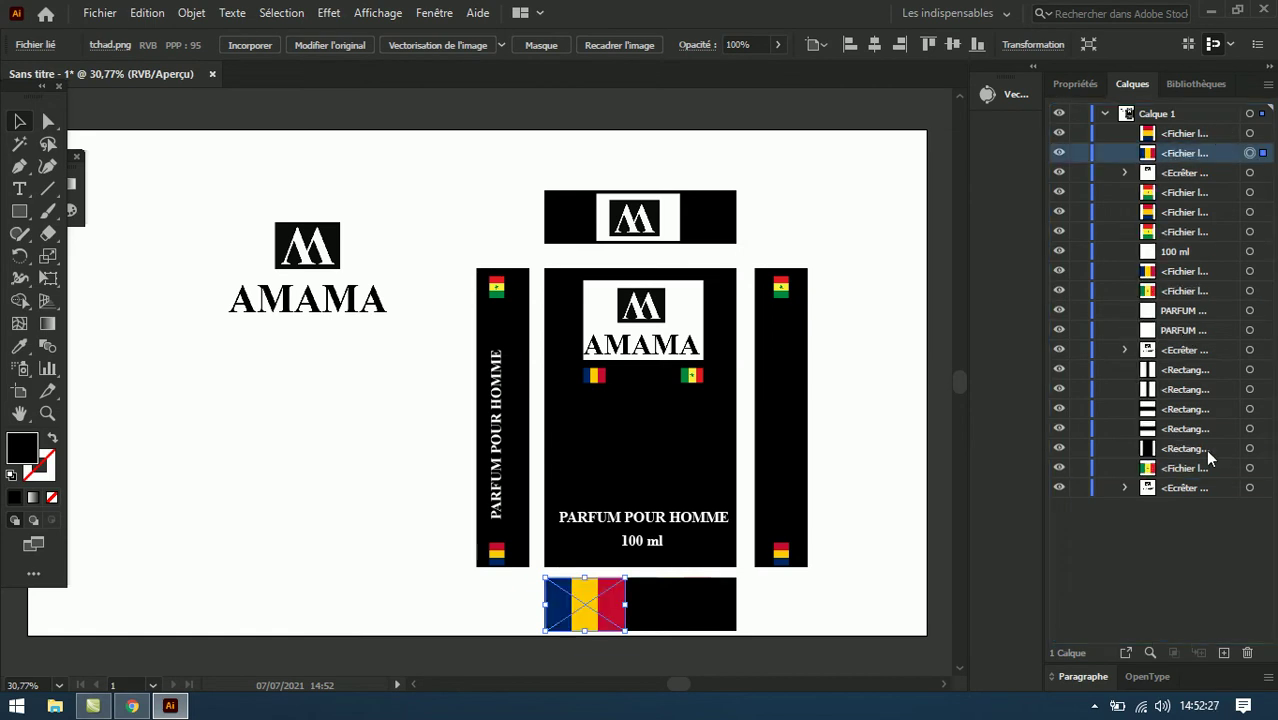
{"action": "left_click", "coordinate": [1250, 469]}
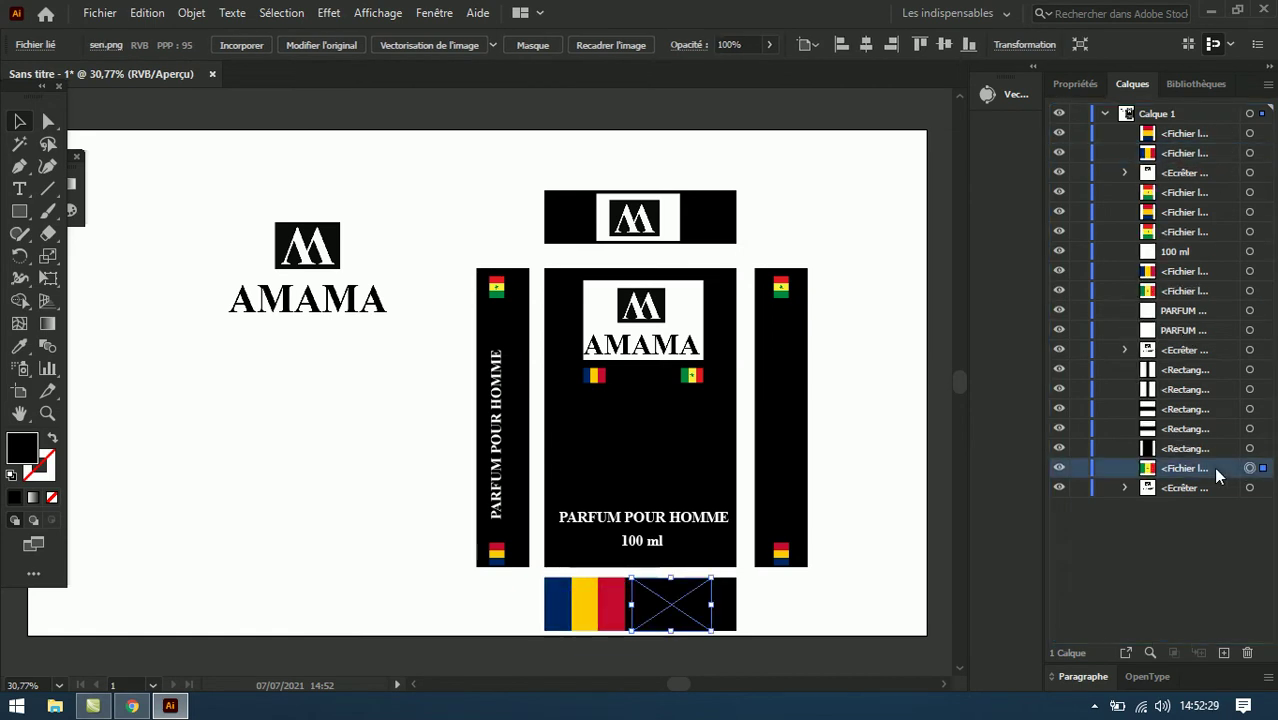
{"action": "left_click_drag", "start_coordinate": [1218, 147], "coordinate": [1220, 150]}
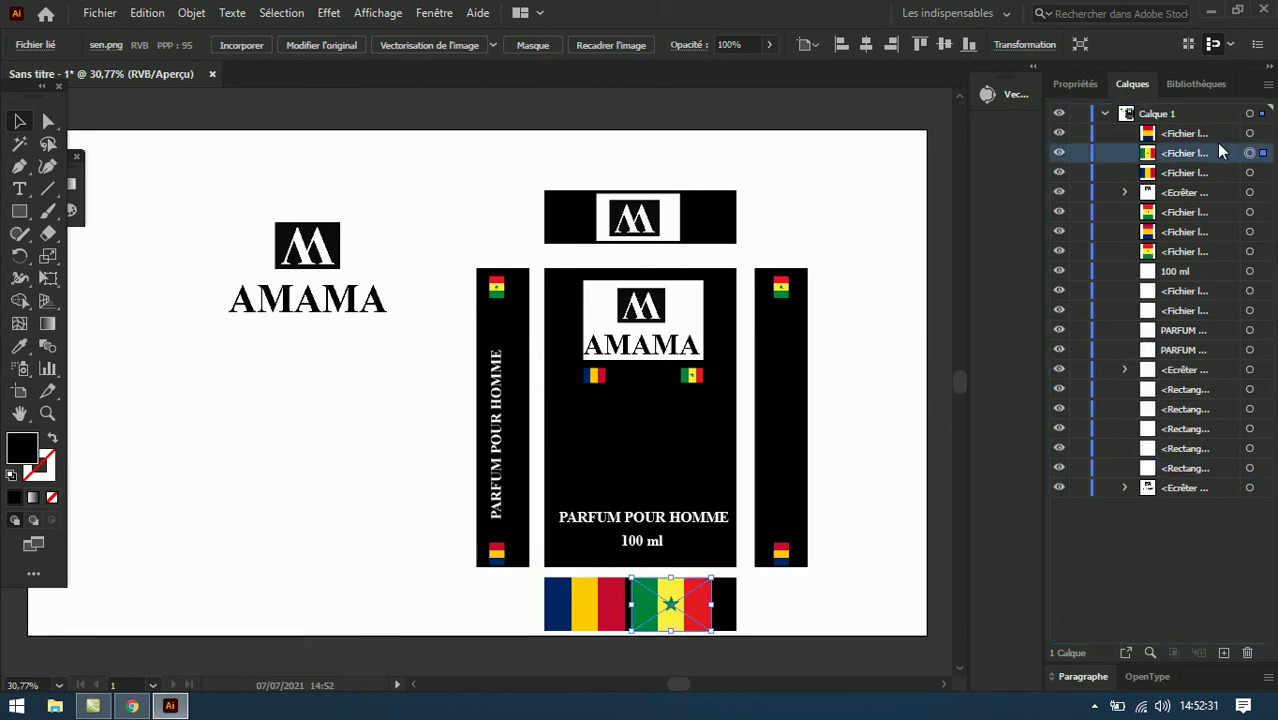
{"action": "key", "text": "Right"}
{"action": "key", "text": "Right"}
{"action": "key", "text": "Right"}
{"action": "key", "text": "Right"}
{"action": "key", "text": "Right"}
{"action": "key", "text": "Right"}
{"action": "key", "text": "Right"}
{"action": "key", "text": "Right"}
{"action": "key", "text": "Right"}
{"action": "key", "text": "Right"}
{"action": "key", "text": "Right"}
{"action": "key", "text": "Right"}
{"action": "key", "text": "Right"}
{"action": "key", "text": "Right"}
{"action": "key", "text": "Right"}
{"action": "key", "text": "Right"}
{"action": "key", "text": "Right"}
{"action": "key", "text": "Right"}
{"action": "key", "text": "Right"}
{"action": "key", "text": "Right"}
{"action": "key", "text": "Right"}
{"action": "key", "text": "Right"}
{"action": "key", "text": "Right"}
{"action": "key", "text": "Right"}
{"action": "key", "text": "Right"}
{"action": "key", "text": "Right"}
{"action": "key", "text": "Right"}
{"action": "key", "text": "Right"}
{"action": "key", "text": "Right"}
{"action": "key", "text": "Right"}
{"action": "key", "text": "Right"}
{"action": "key", "text": "Right"}
{"action": "key", "text": "Right"}
{"action": "key", "text": "Right"}
{"action": "key", "text": "Right"}
{"action": "key", "text": "Right"}
{"action": "key", "text": "Right"}
{"action": "key", "text": "Right"}
{"action": "key", "text": "Right"}
{"action": "key", "text": "Right"}
{"action": "key", "text": "Left"}
{"action": "key", "text": "Left"}
{"action": "key", "text": "Left"}
{"action": "key", "text": "Left"}
{"action": "key", "text": "Left"}
{"action": "key", "text": "Left"}
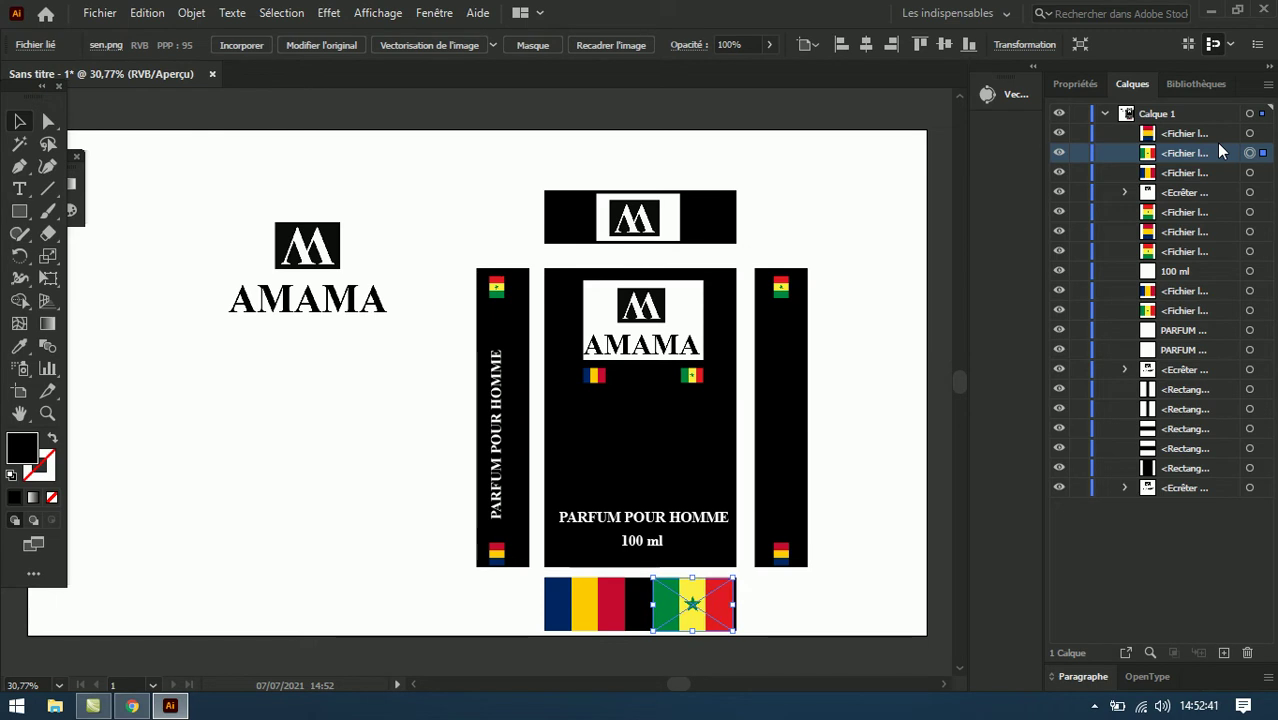
{"action": "key", "text": "Right"}
{"action": "key", "text": "Right"}
{"action": "key", "text": "Right"}
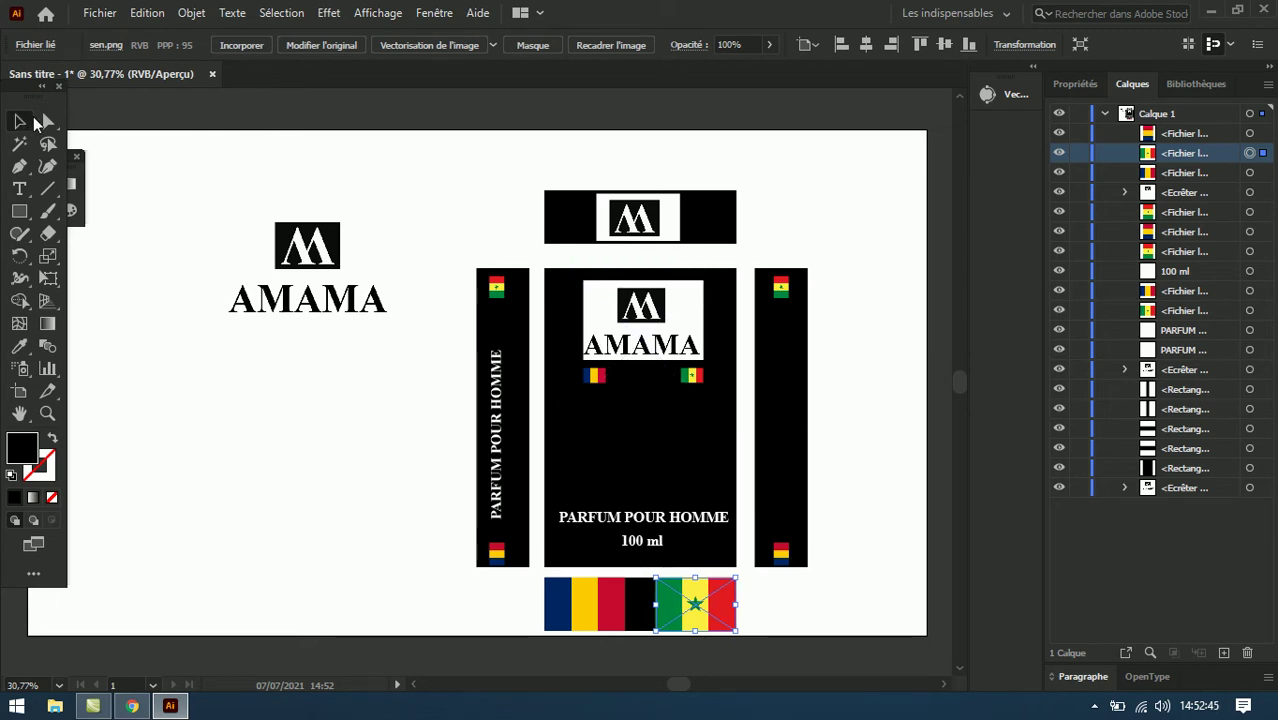
{"action": "left_click", "coordinate": [557, 419]}
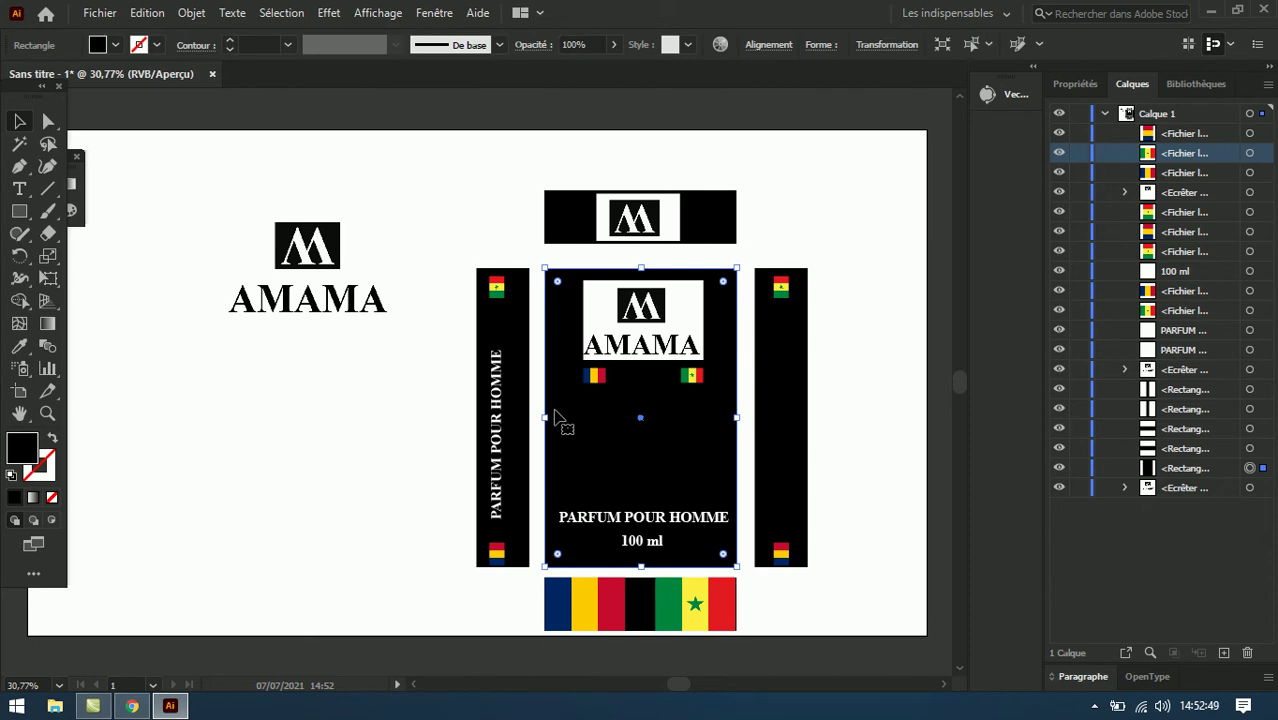
Step: Copy the front panel left of the spine, move the AMAMA logo top-left, and switch to Chrome
{"action": "left_click_drag", "start_coordinate": [557, 418], "coordinate": [284, 416]}
{"action": "left_click_drag", "start_coordinate": [289, 245], "coordinate": [128, 167]}
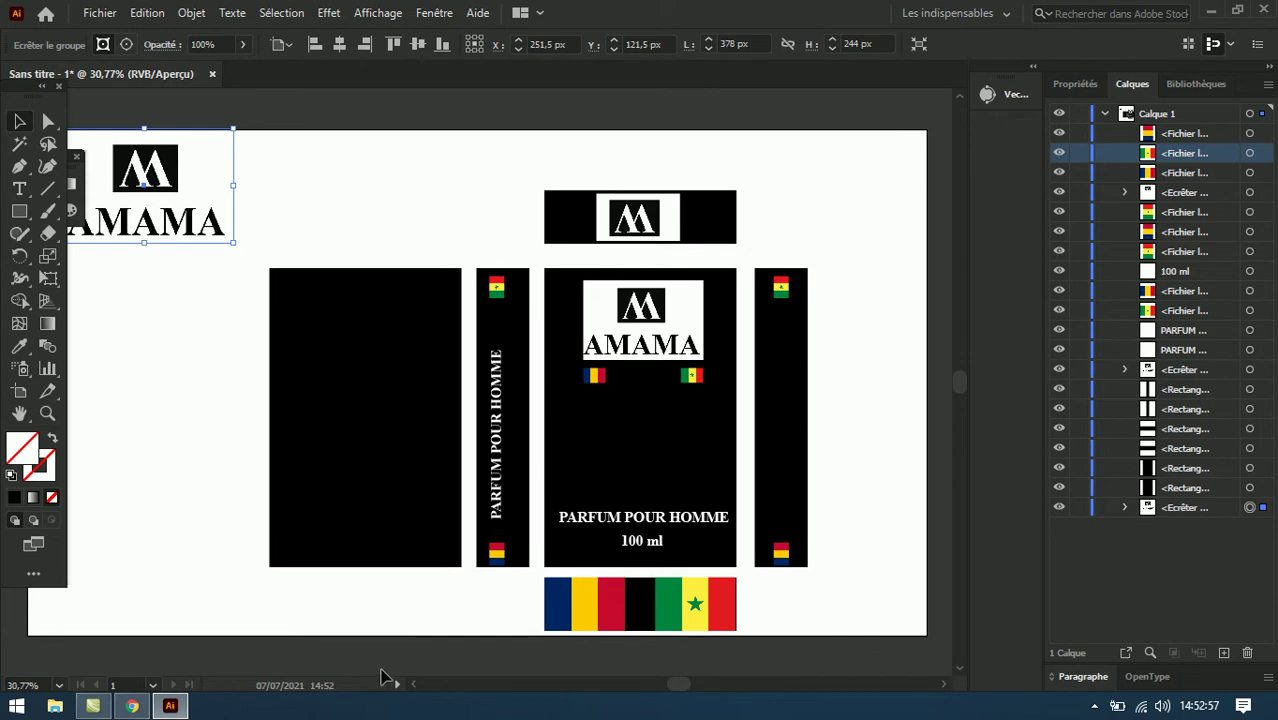
{"action": "left_click", "coordinate": [132, 706]}
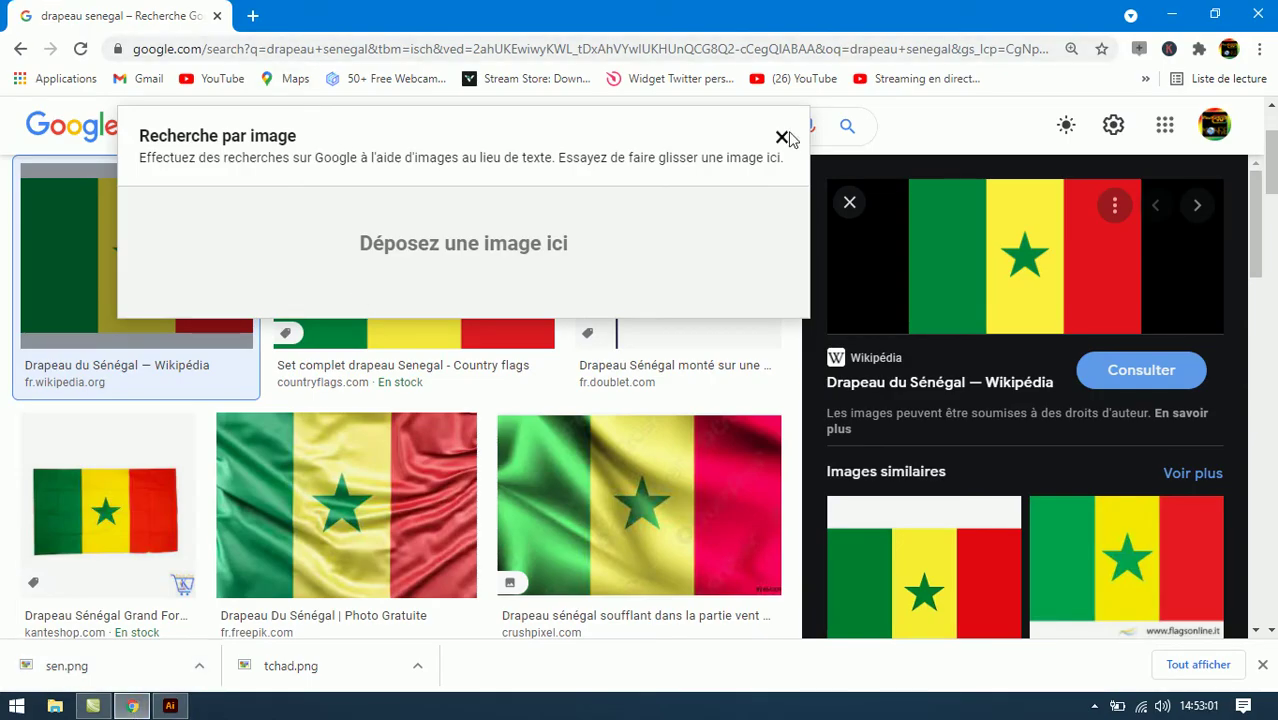
Step: Search Google Images for 'code barre png transparent'
{"action": "left_click", "coordinate": [781, 137]}
{"action": "triple_click", "coordinate": [331, 128]}
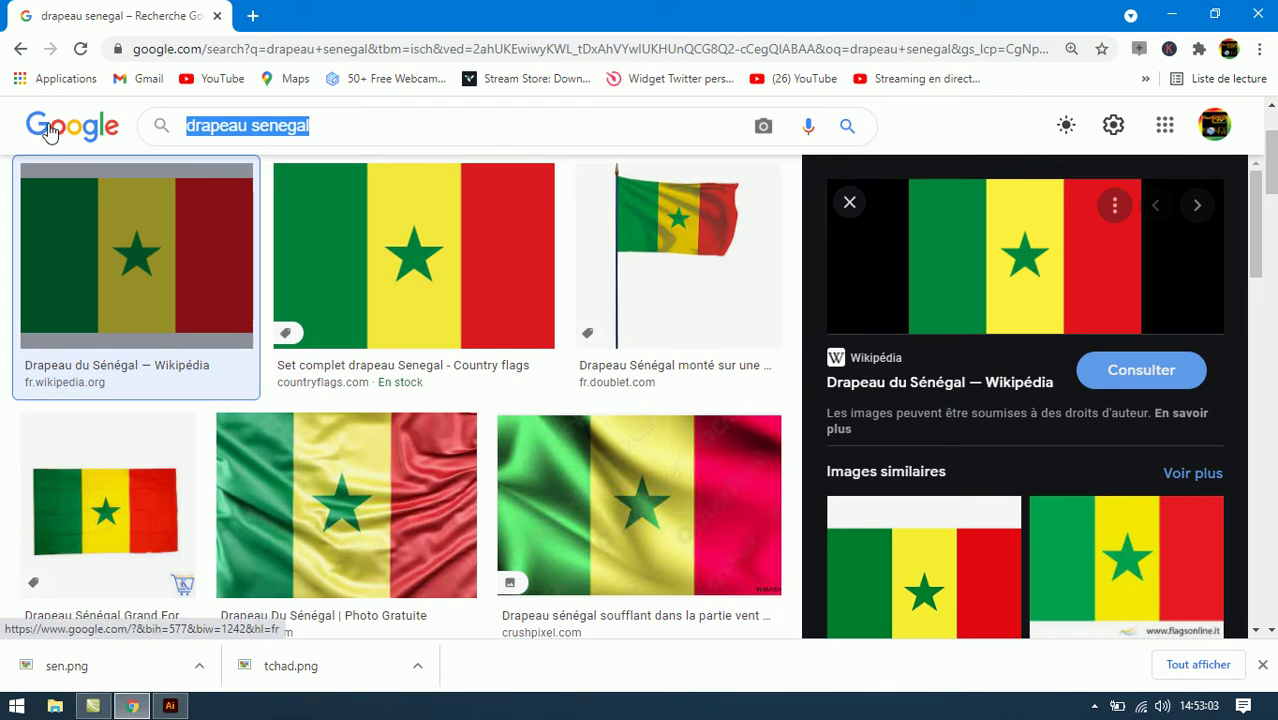
{"action": "type", "text": "code barr"}
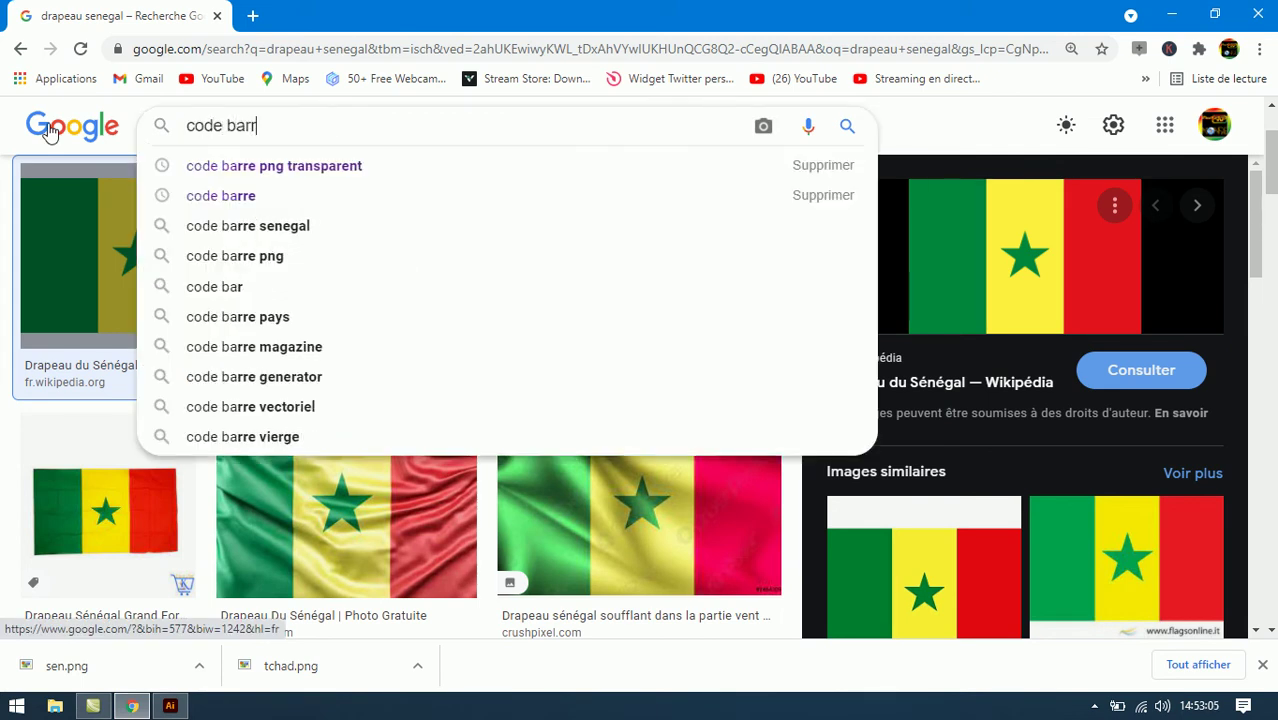
{"action": "type", "text": "a"}
{"action": "key", "text": "Return"}
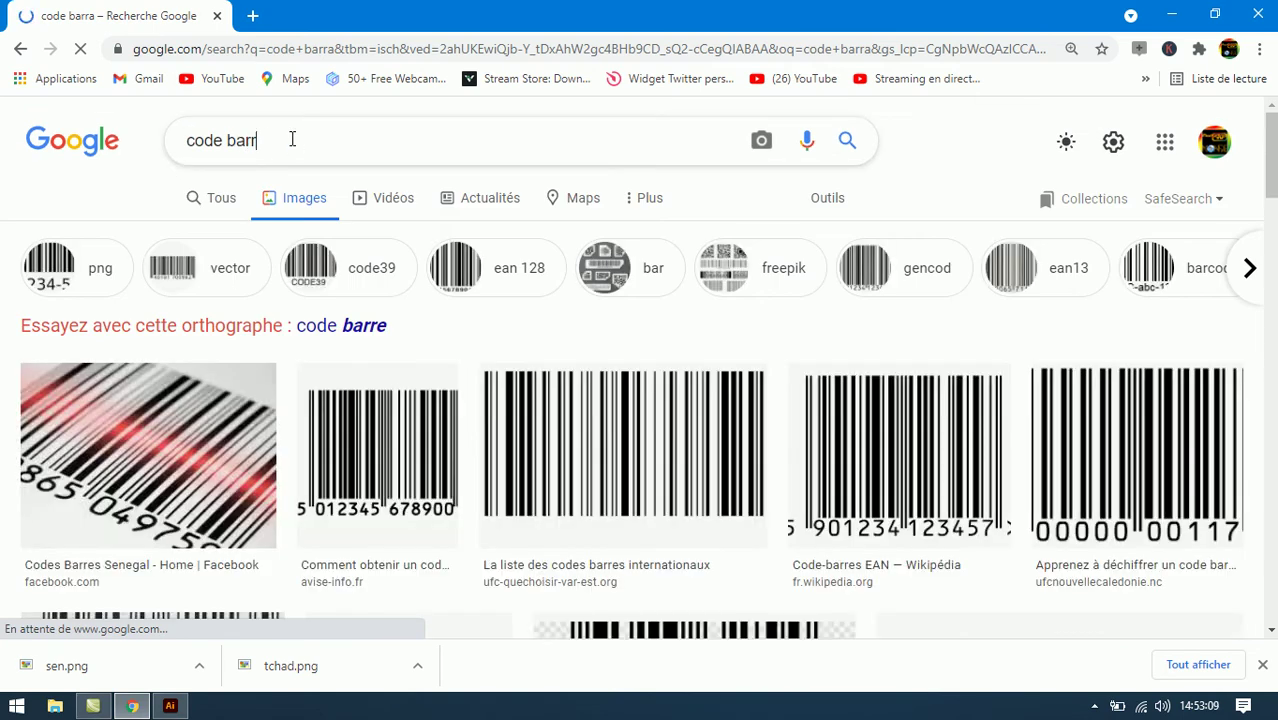
{"action": "type", "text": "e png"}
{"action": "left_click", "coordinate": [294, 187]}
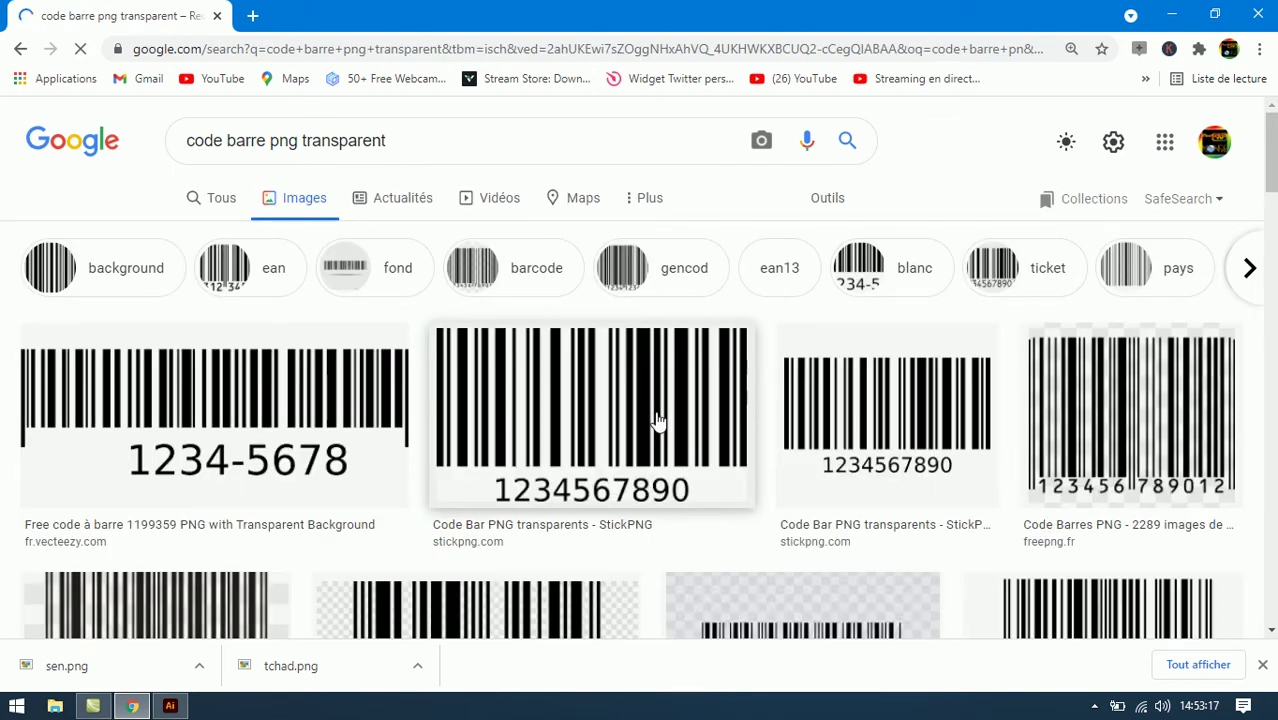
Step: Save a transparent barcode image as code barre.png and keep the blocked download
{"action": "left_click", "coordinate": [656, 421]}
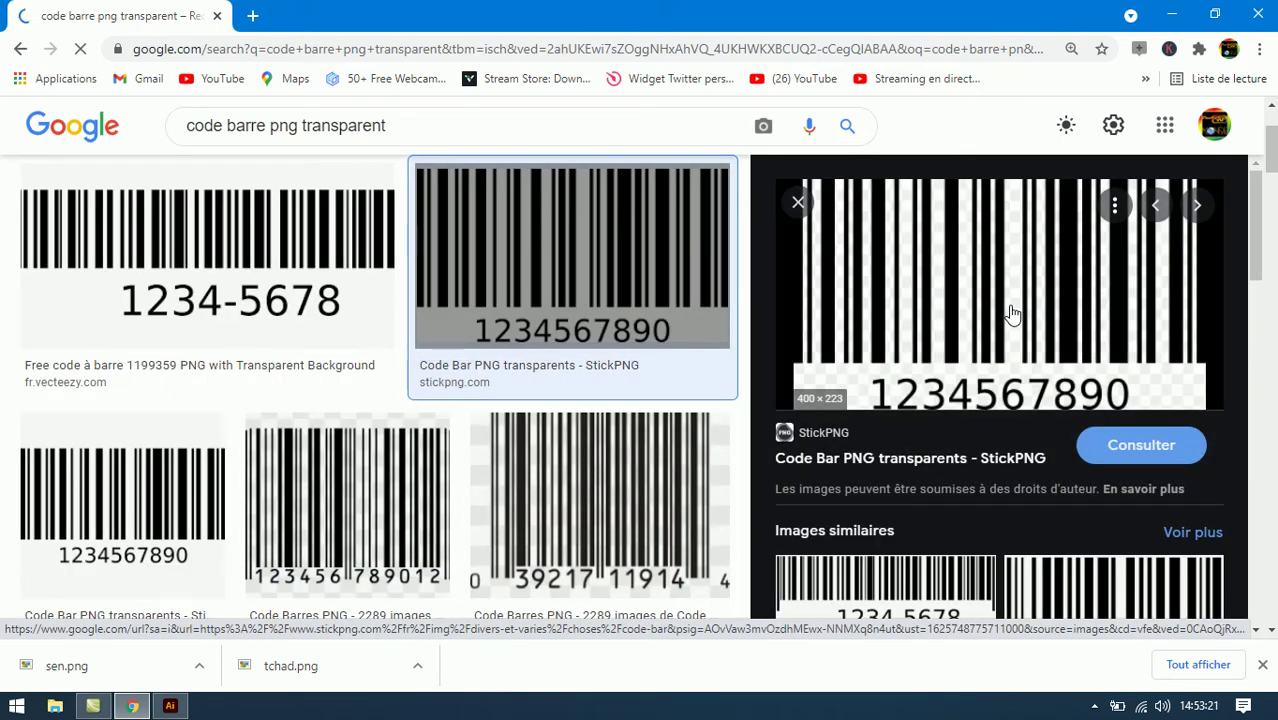
{"action": "right_click", "coordinate": [1010, 314]}
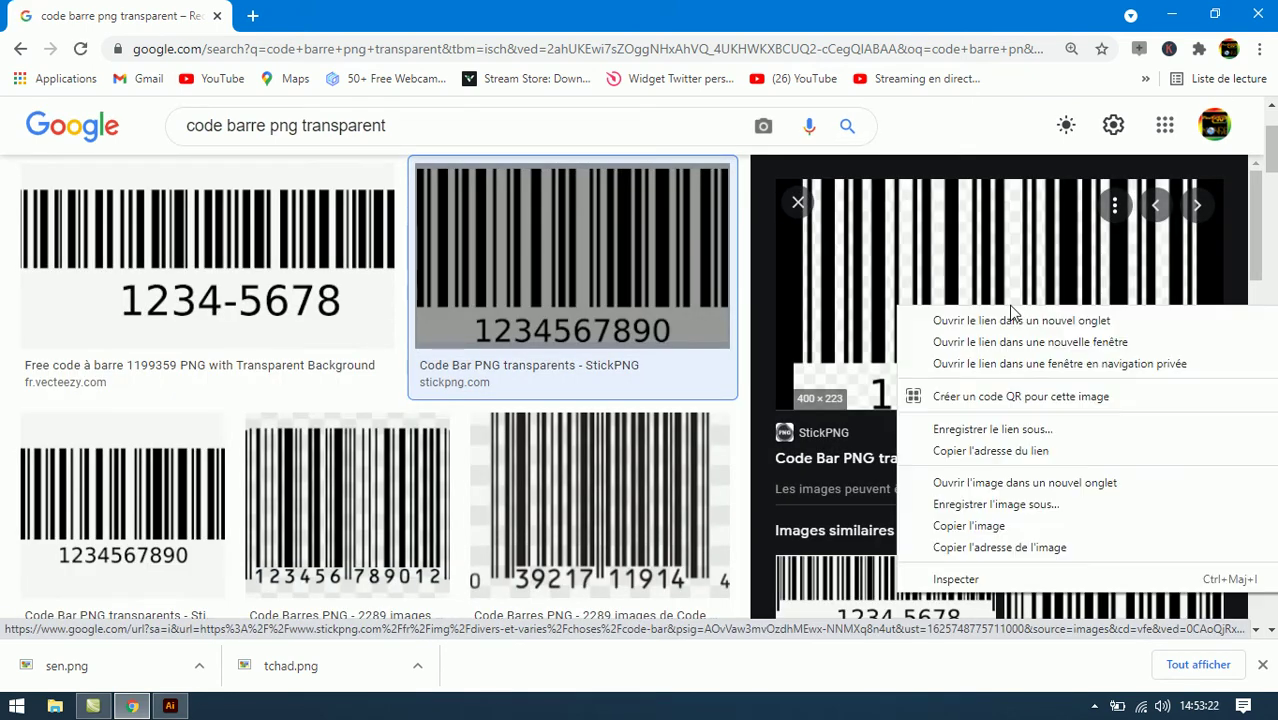
{"action": "left_click", "coordinate": [1045, 505]}
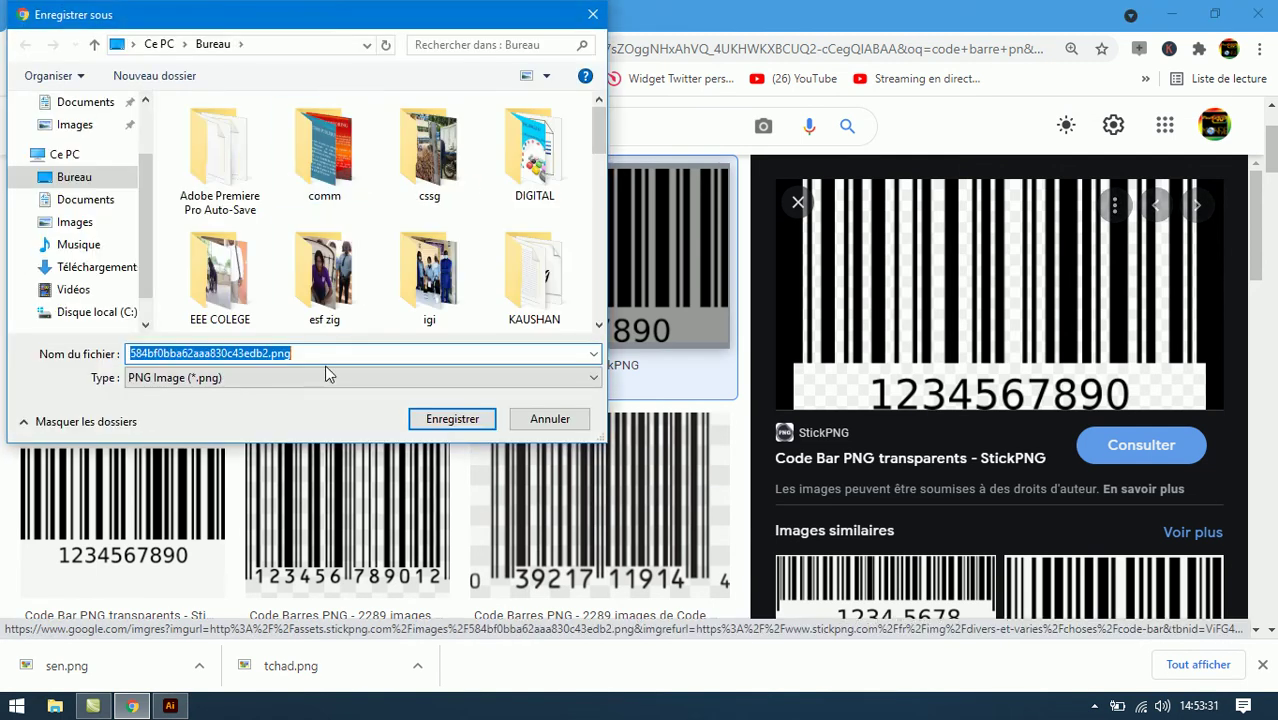
{"action": "type", "text": "c"}
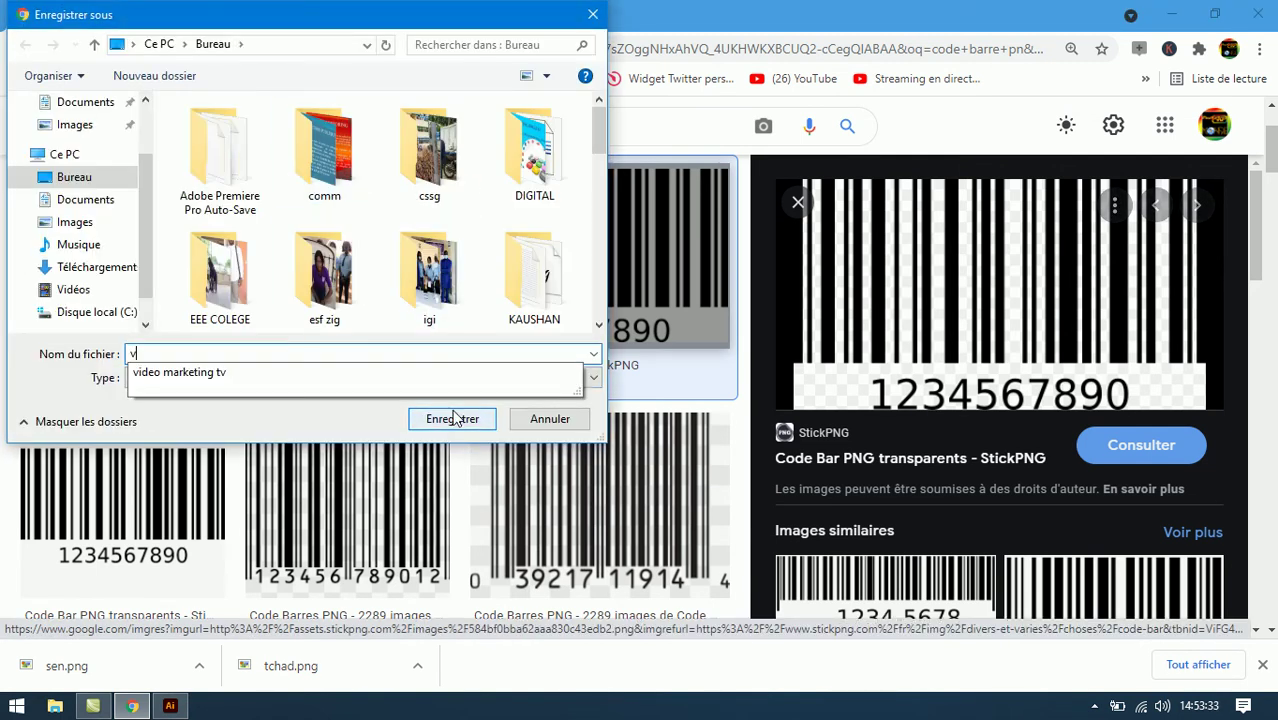
{"action": "type", "text": "ode ba"}
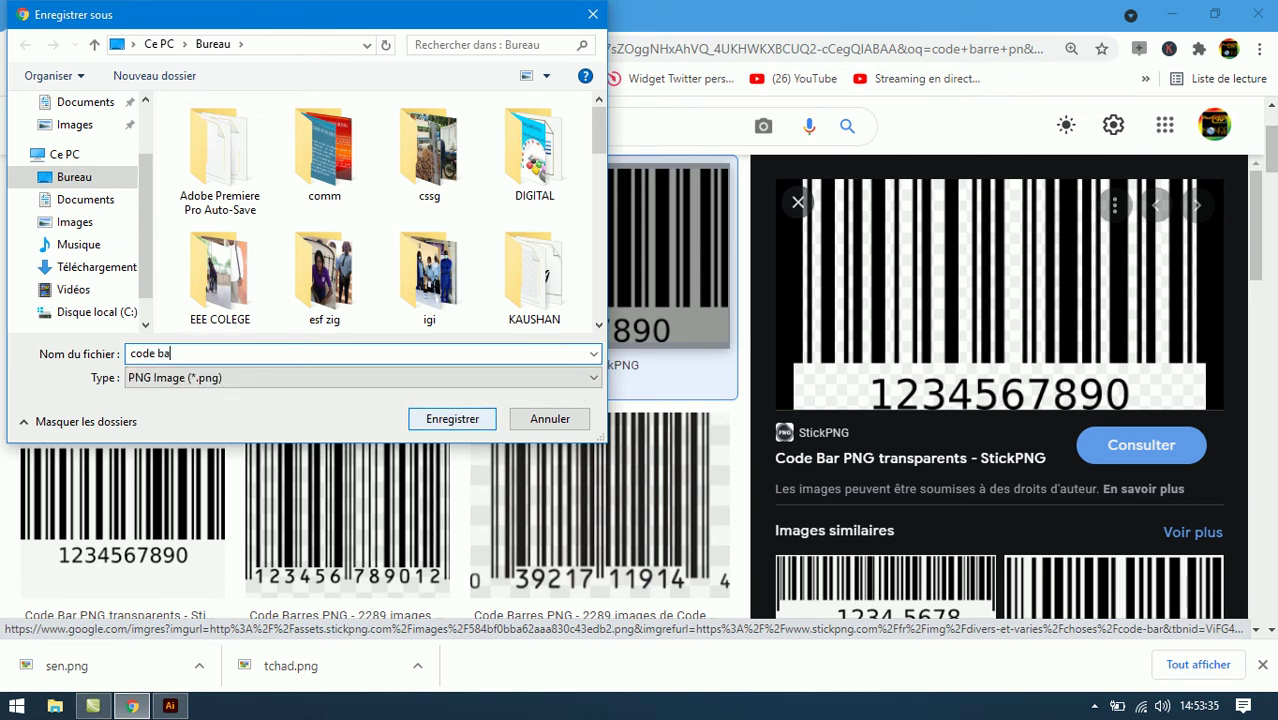
{"action": "left_click", "coordinate": [456, 419]}
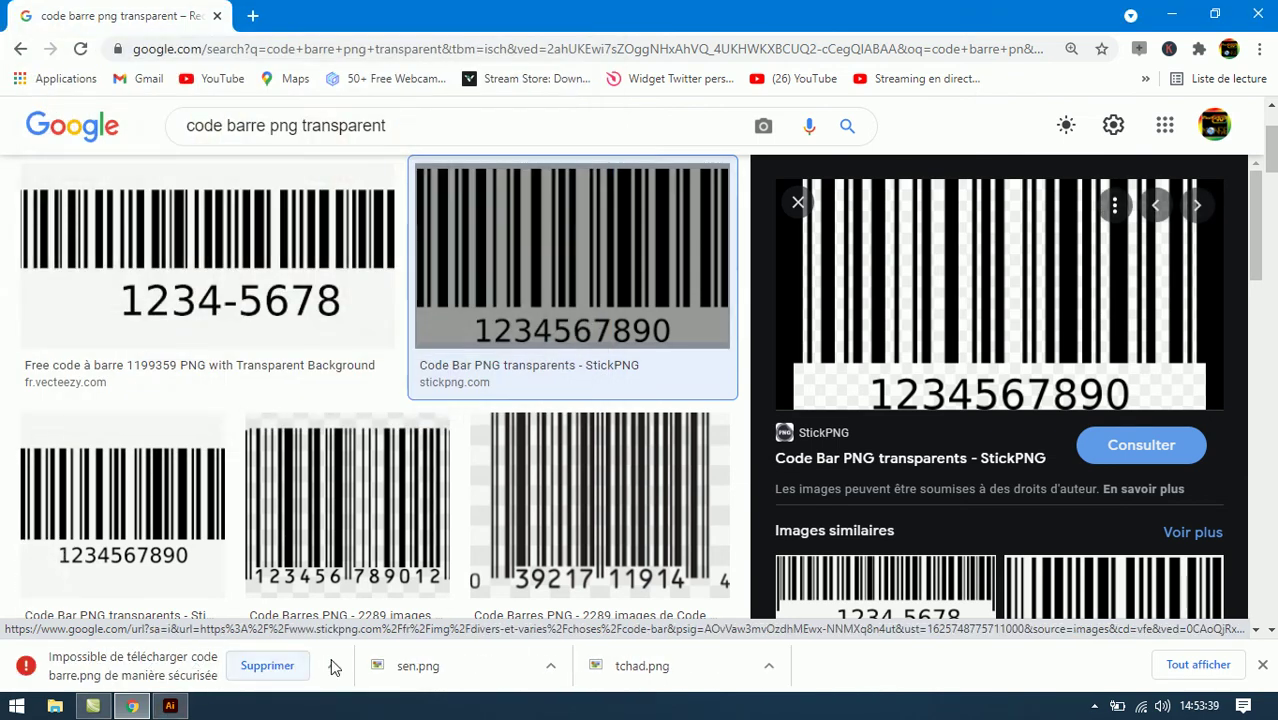
{"action": "left_click", "coordinate": [332, 665]}
{"action": "left_click", "coordinate": [370, 603]}
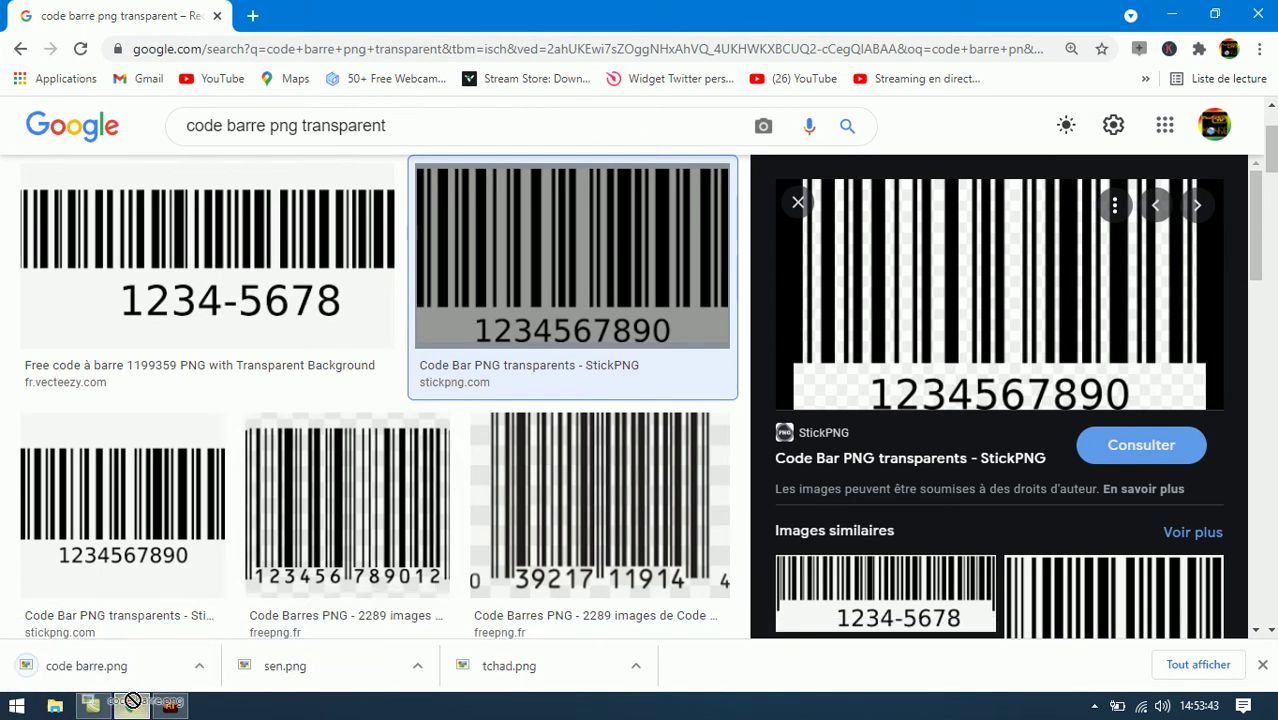
Step: Drop the barcode onto the back panel and draw a rectangle over the panel's lower part
{"action": "mouse_move", "coordinate": [145, 707]}
{"action": "left_mouse_down"}
{"action": "mouse_move", "coordinate": [218, 598]}
{"action": "mouse_move", "coordinate": [208, 407]}
{"action": "left_mouse_up"}
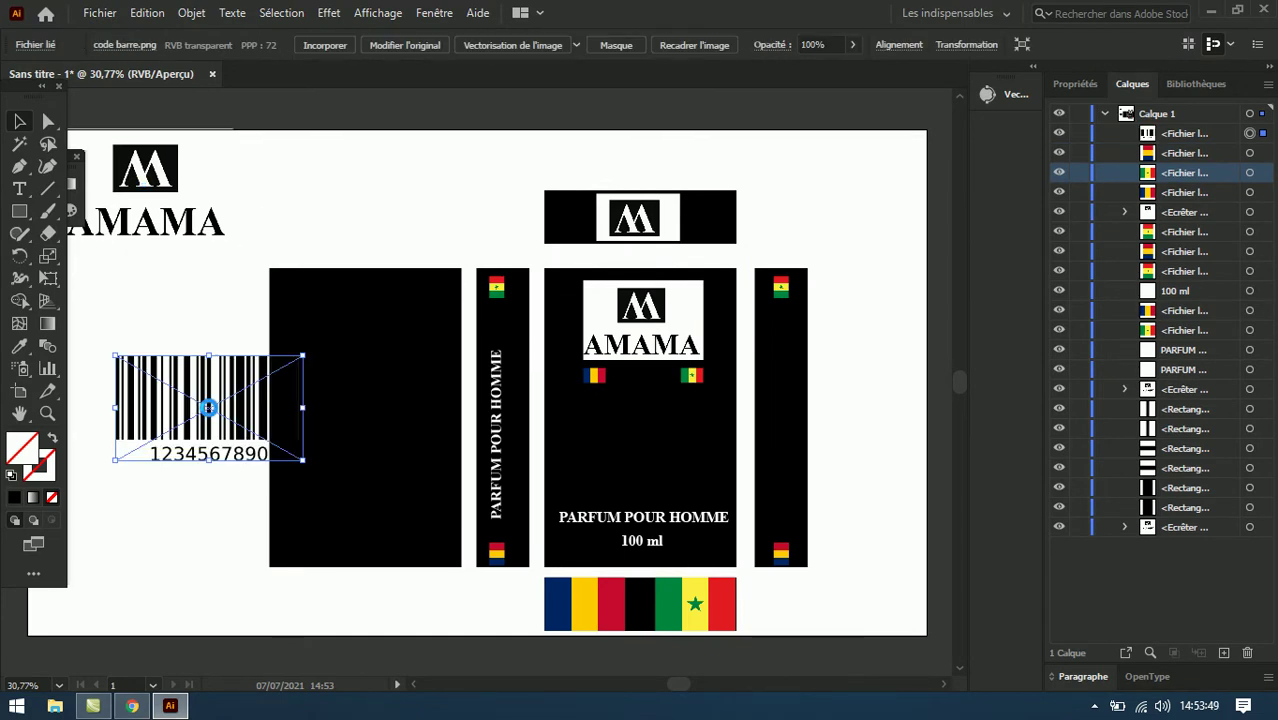
{"action": "left_click_drag", "start_coordinate": [204, 412], "coordinate": [353, 513]}
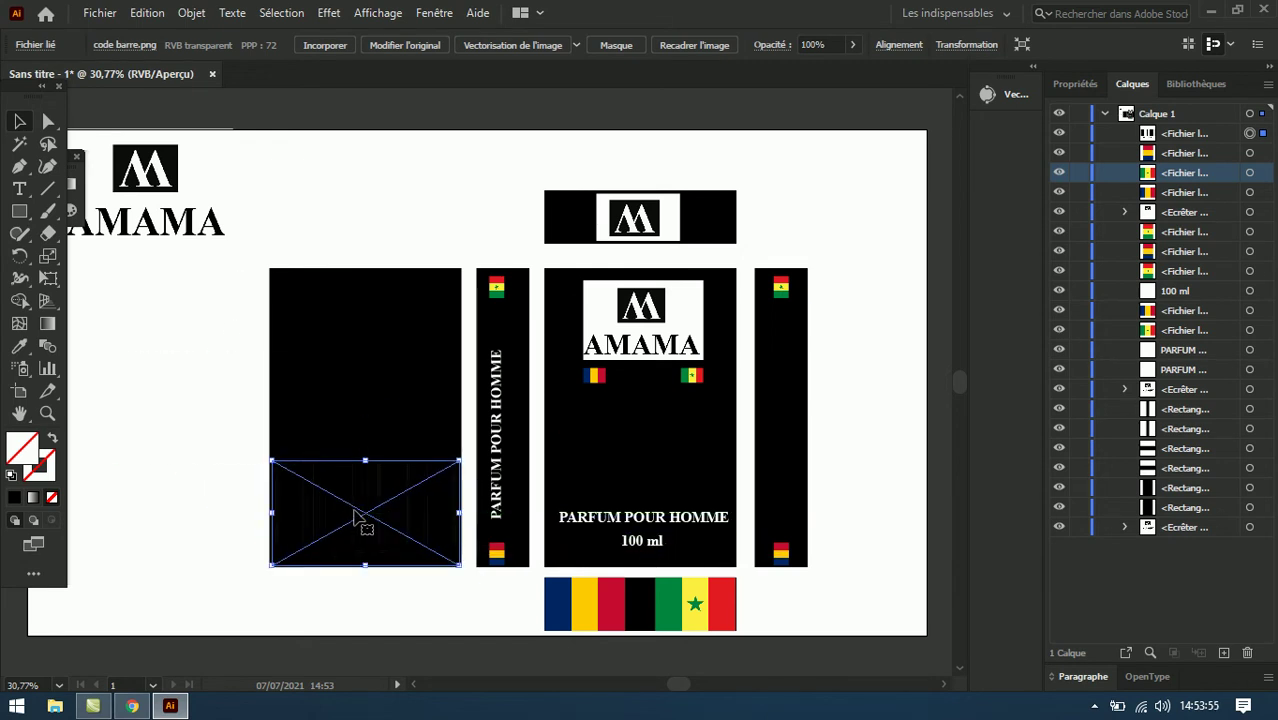
{"action": "left_click", "coordinate": [371, 385]}
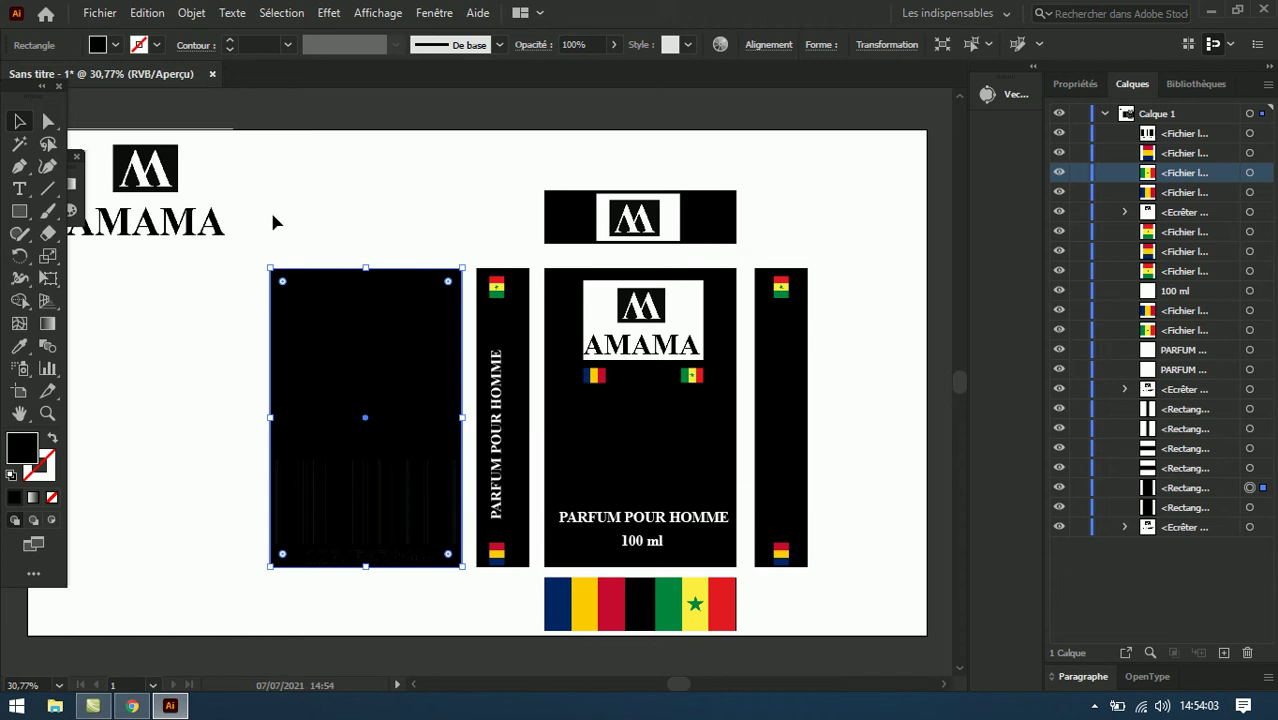
{"action": "left_click", "coordinate": [19, 217]}
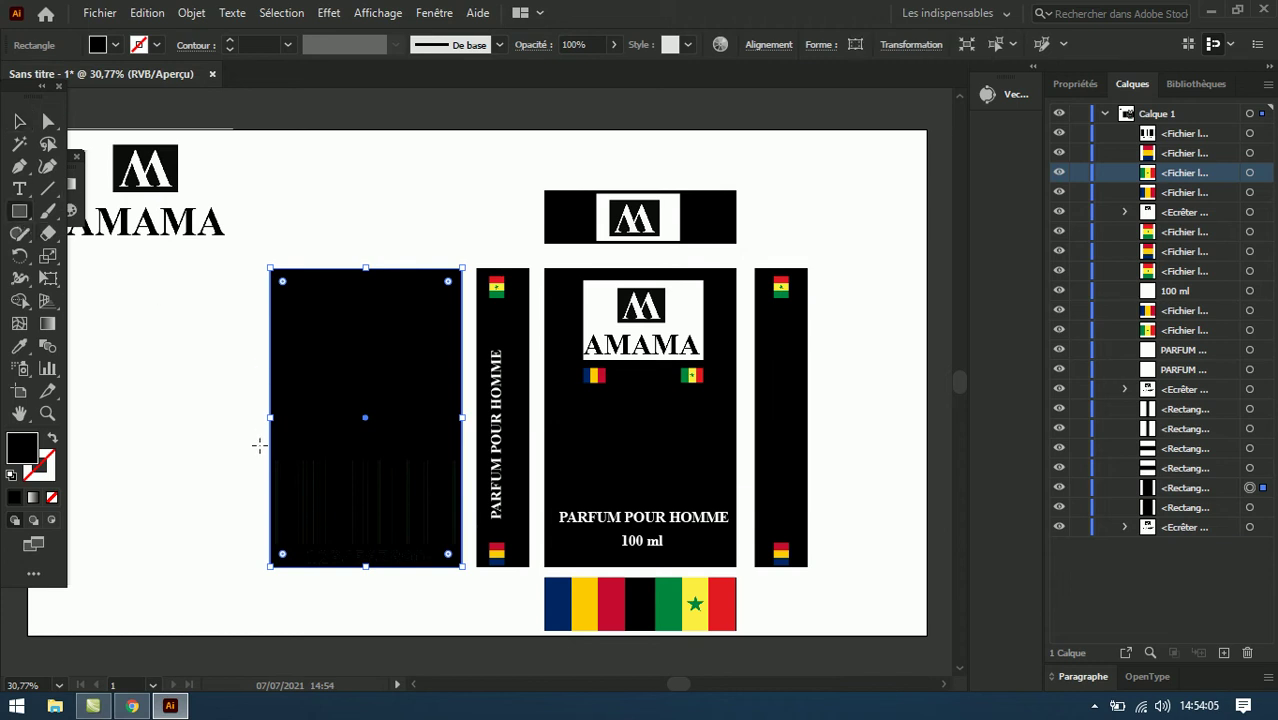
{"action": "left_click_drag", "start_coordinate": [268, 451], "coordinate": [462, 536]}
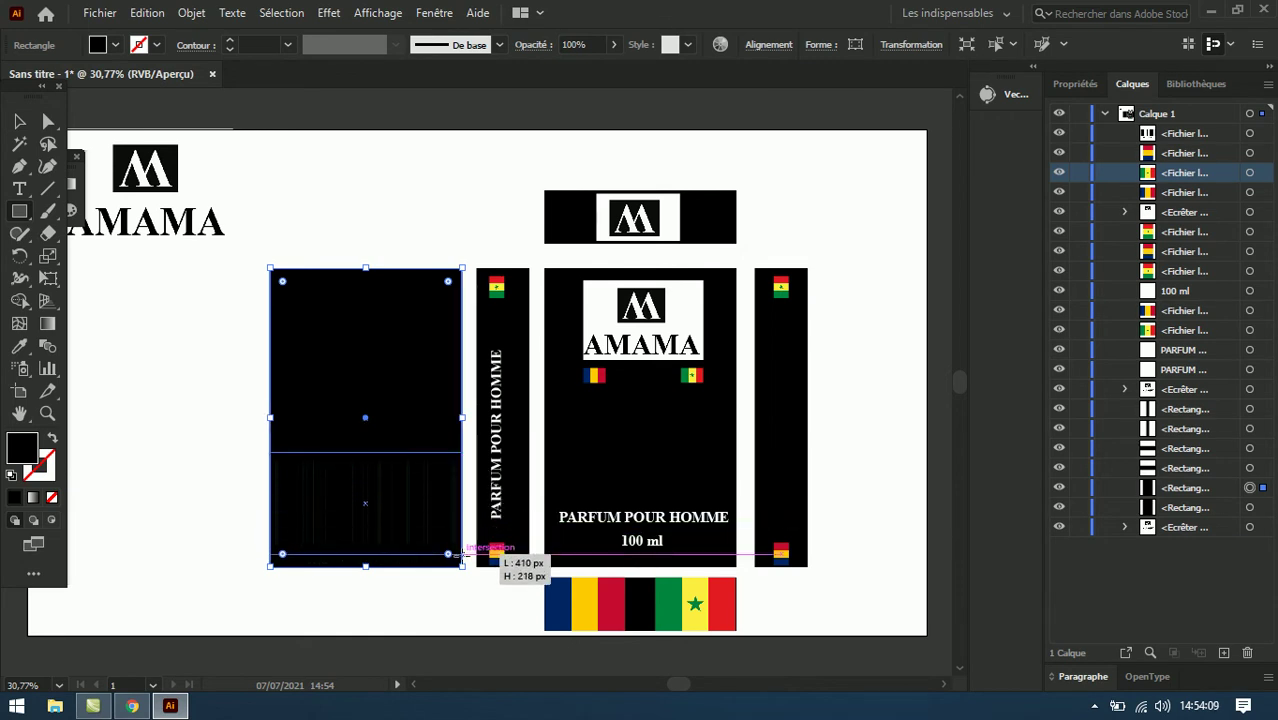
{"action": "left_click_drag", "start_coordinate": [462, 536], "coordinate": [462, 566]}
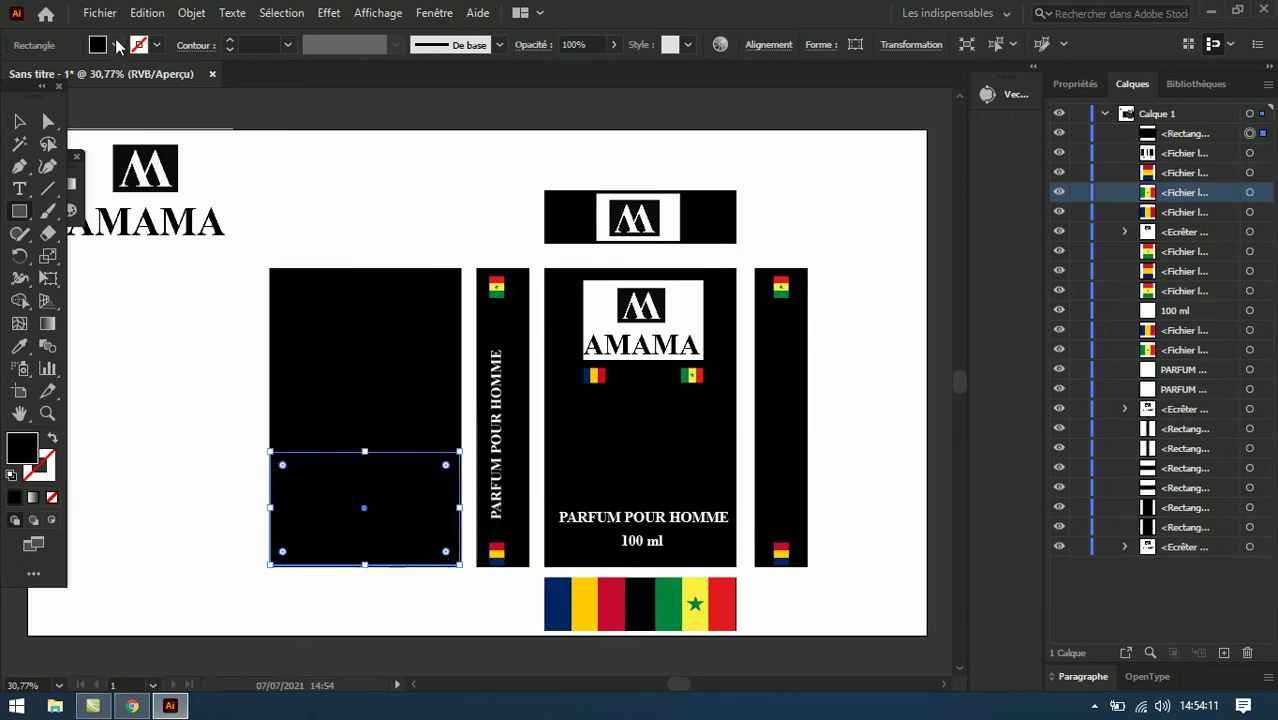
Step: Fill the new rectangle white and send it behind the barcode
{"action": "left_click", "coordinate": [115, 45]}
{"action": "left_click", "coordinate": [38, 77]}
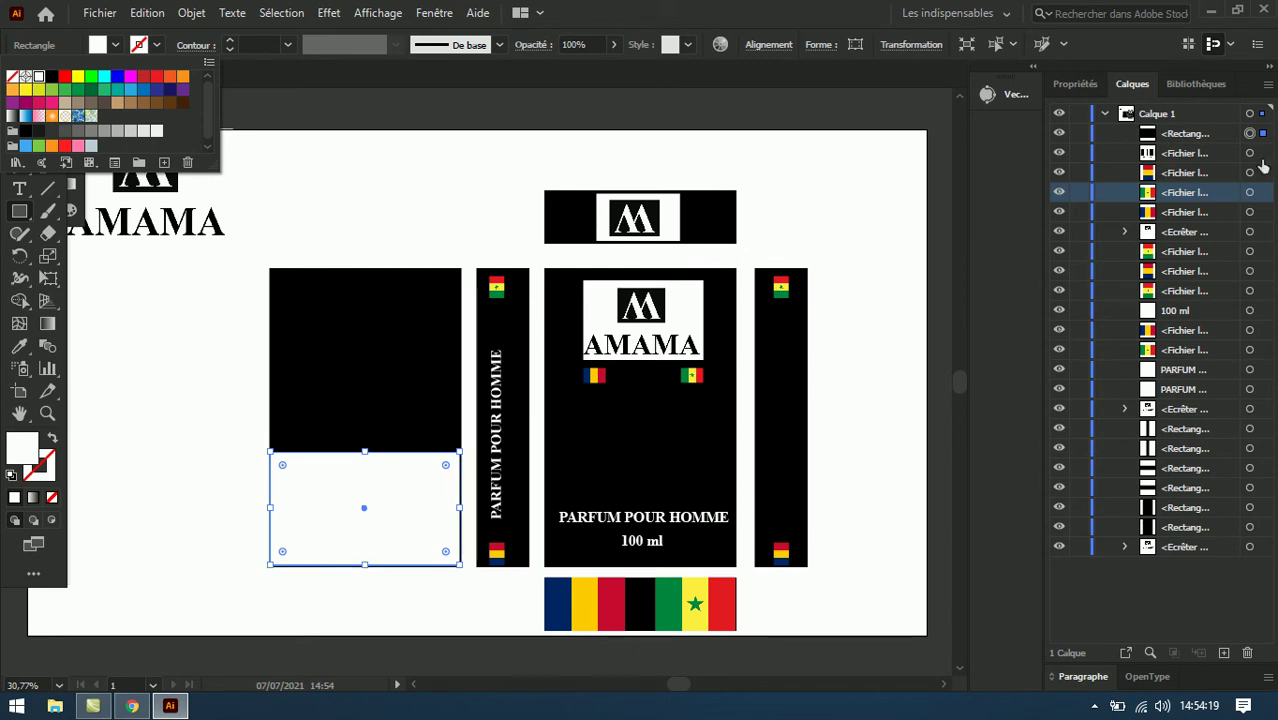
{"action": "left_click", "coordinate": [1185, 140]}
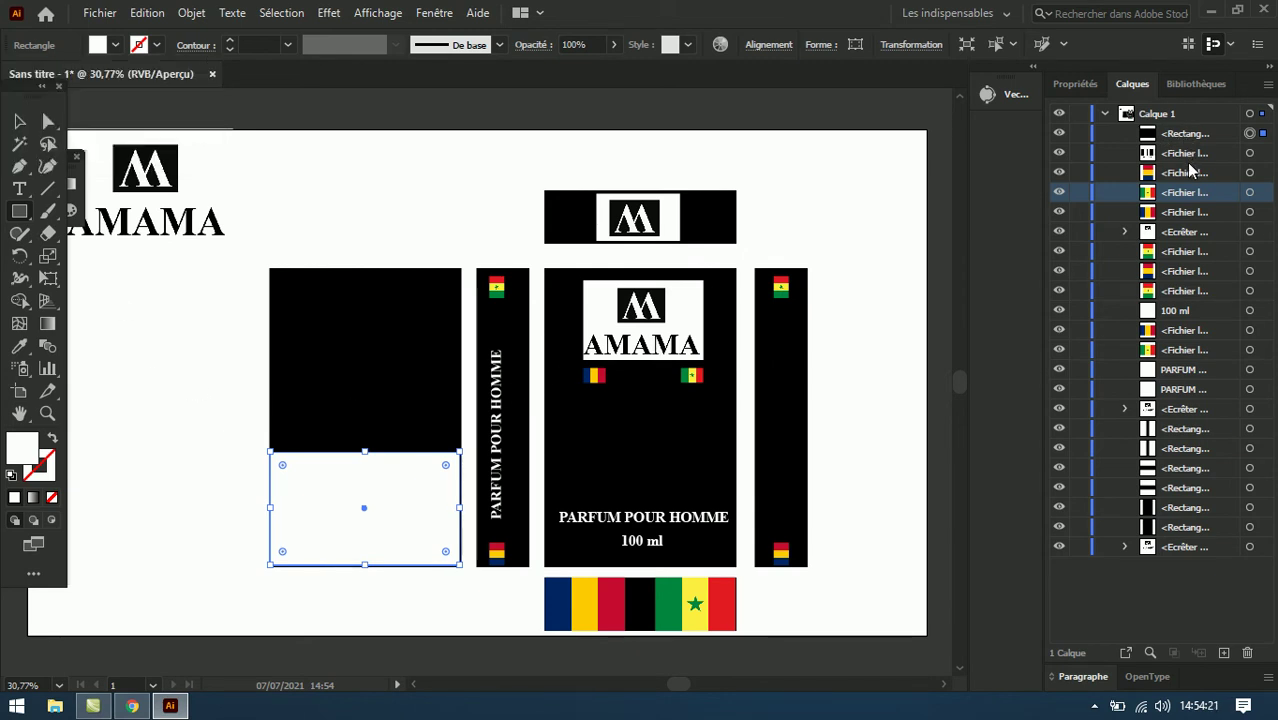
{"action": "left_click_drag", "start_coordinate": [1190, 138], "coordinate": [1190, 164]}
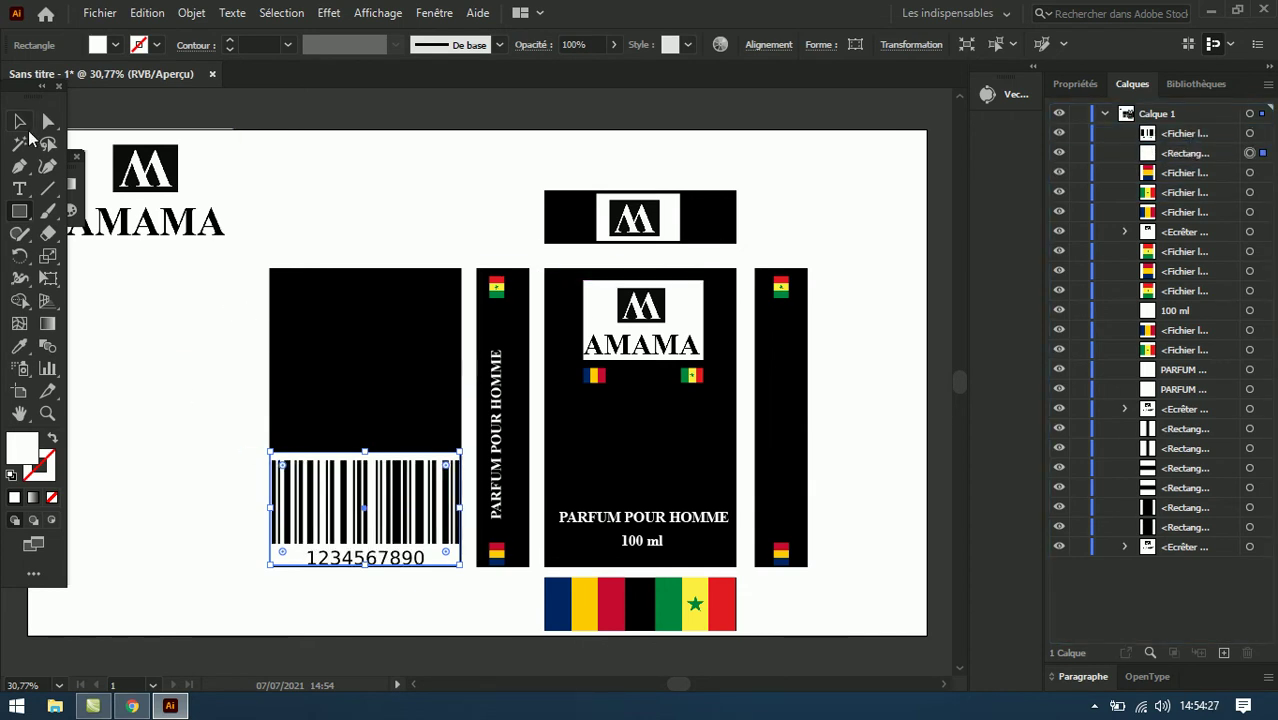
Step: Shrink the barcode and position it within the white area
{"action": "left_click", "coordinate": [19, 122]}
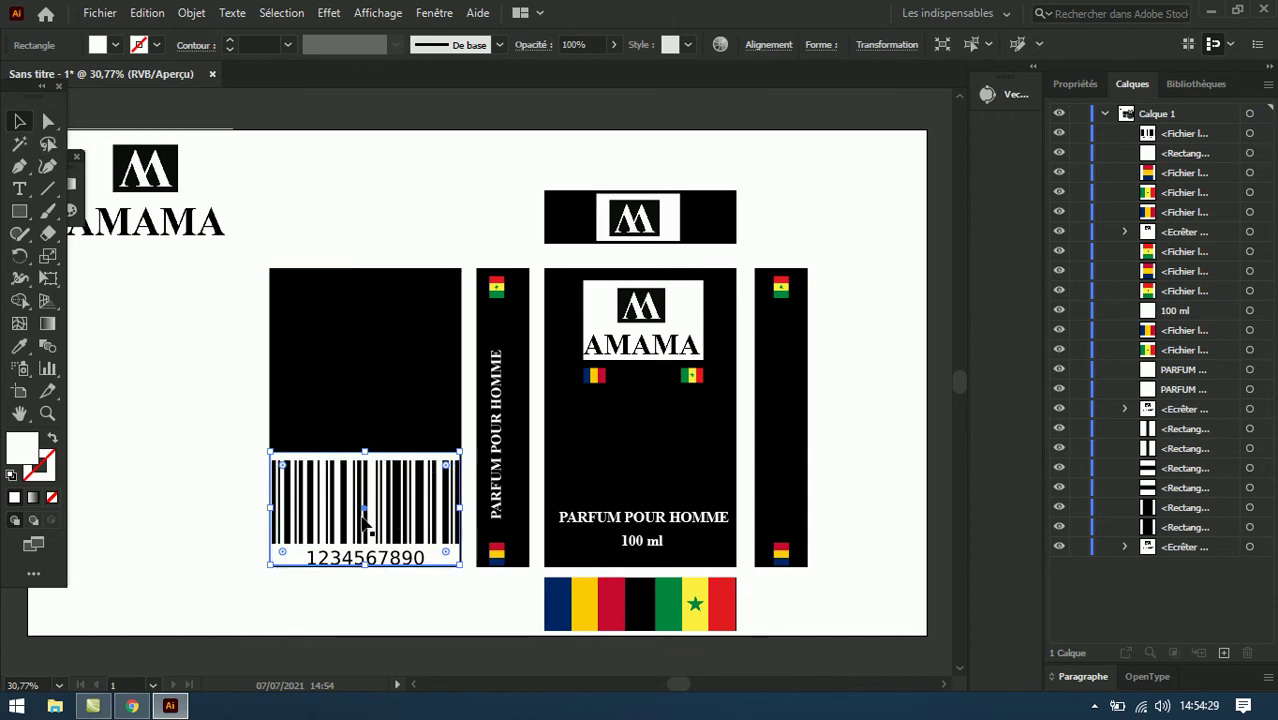
{"action": "left_click", "coordinate": [136, 418]}
{"action": "left_click", "coordinate": [272, 459]}
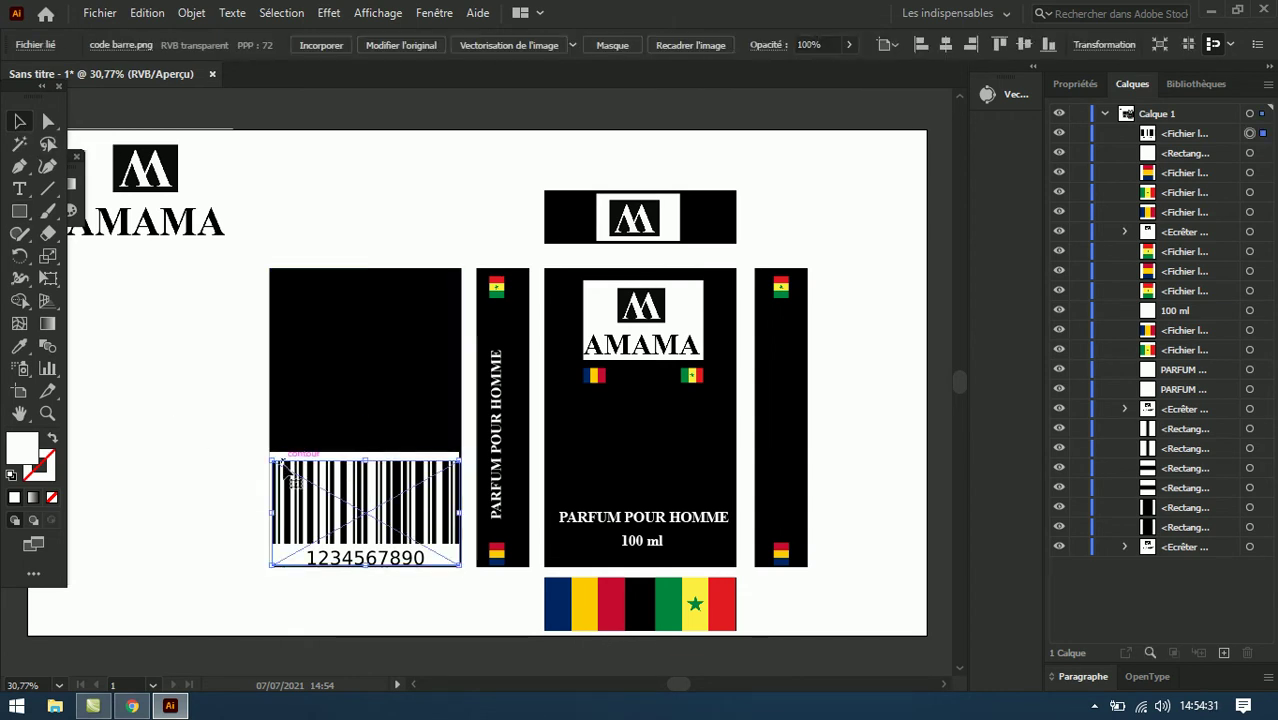
{"action": "mouse_move", "coordinate": [272, 459]}
{"action": "left_mouse_down"}
{"action": "mouse_move", "coordinate": [327, 506]}
{"action": "mouse_move", "coordinate": [340, 502]}
{"action": "left_mouse_up"}
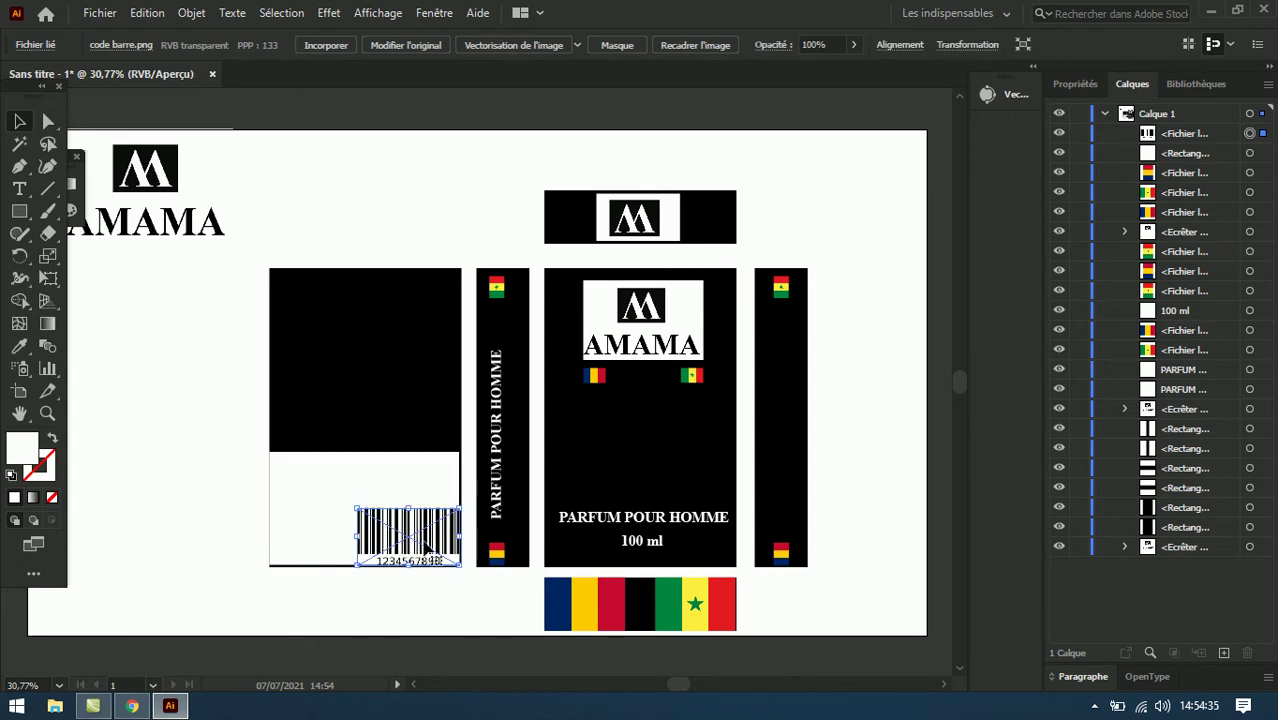
{"action": "left_click_drag", "start_coordinate": [424, 549], "coordinate": [388, 547]}
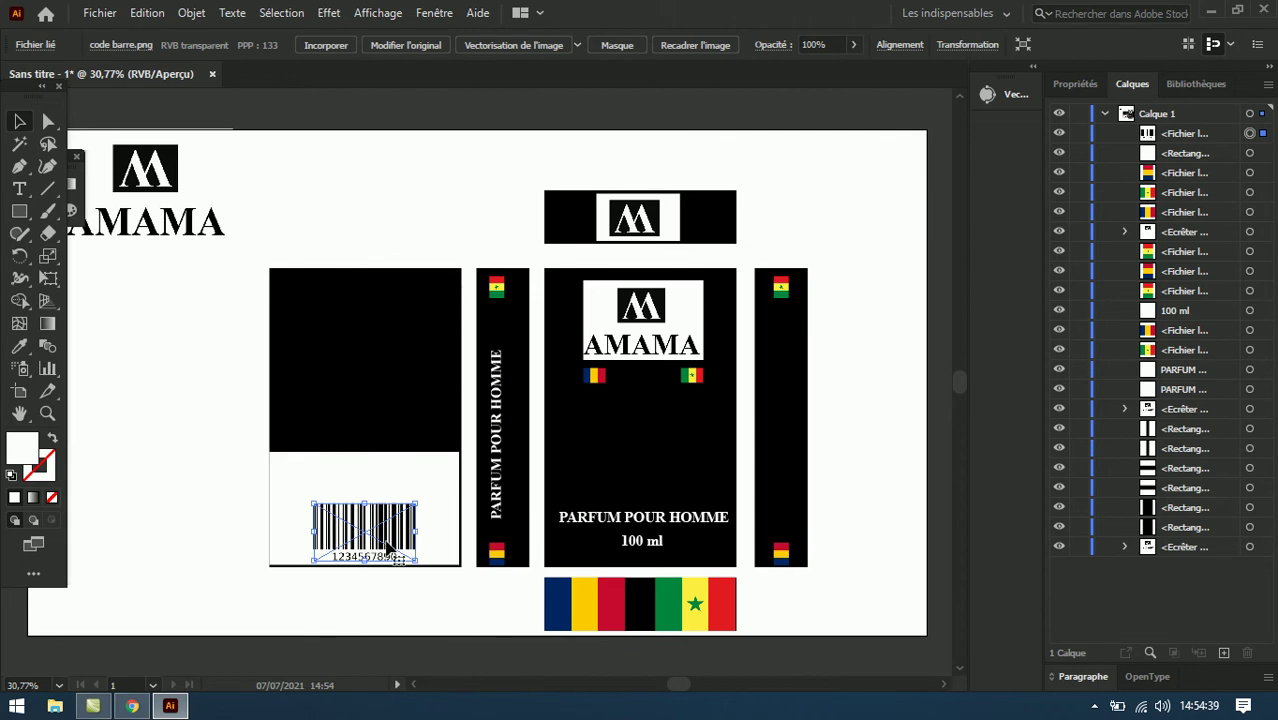
{"action": "key", "text": "shift+Up"}
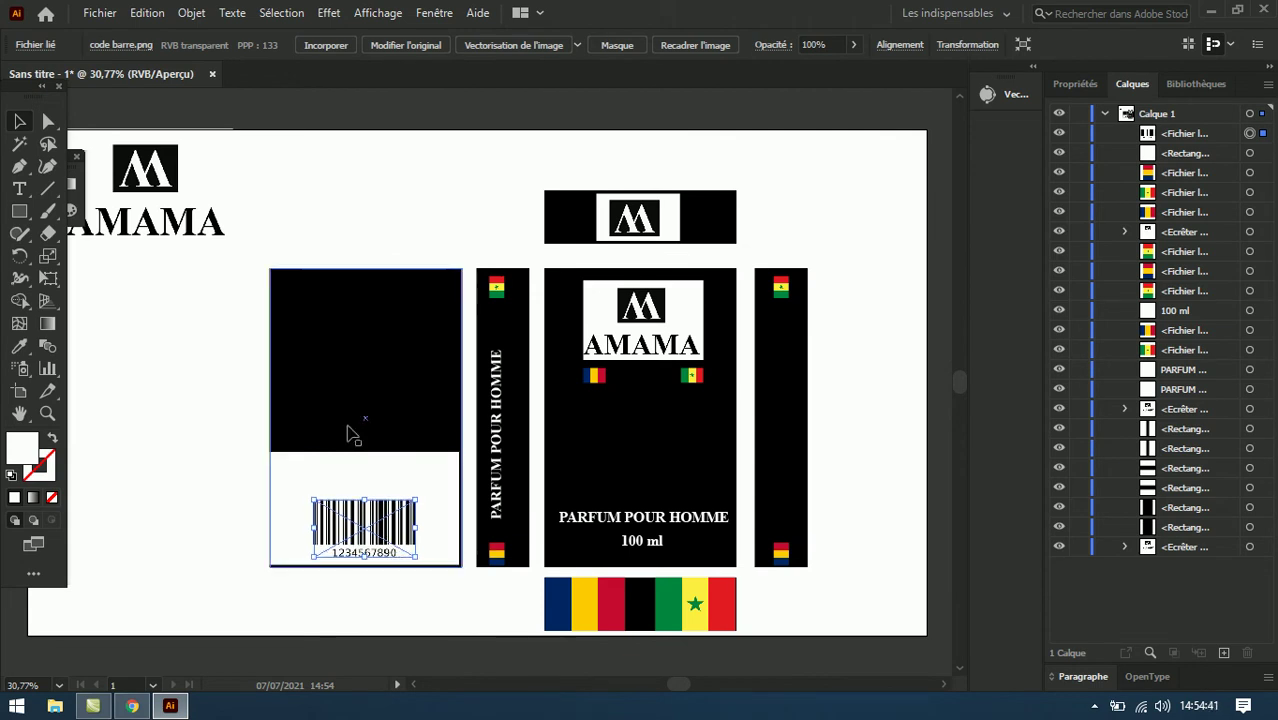
Step: Resize and nudge the white backing to fit snugly behind the barcode
{"action": "left_click", "coordinate": [366, 460]}
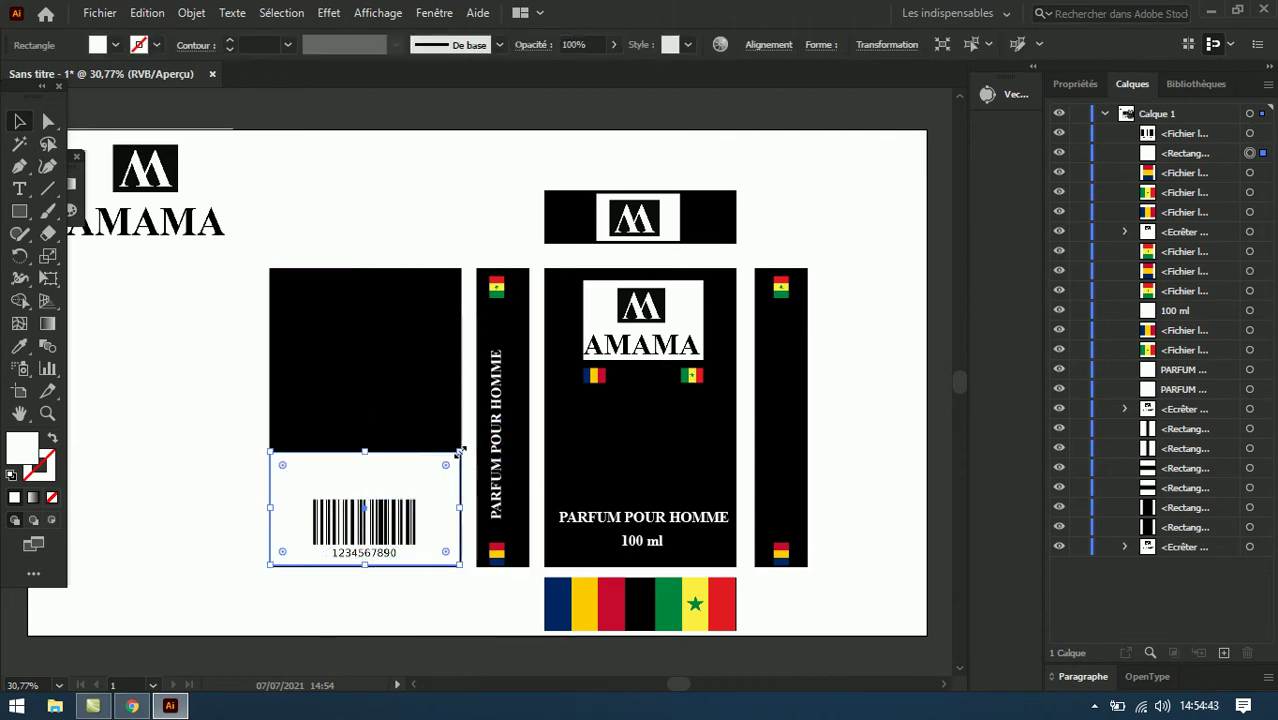
{"action": "left_click_drag", "start_coordinate": [458, 452], "coordinate": [422, 499]}
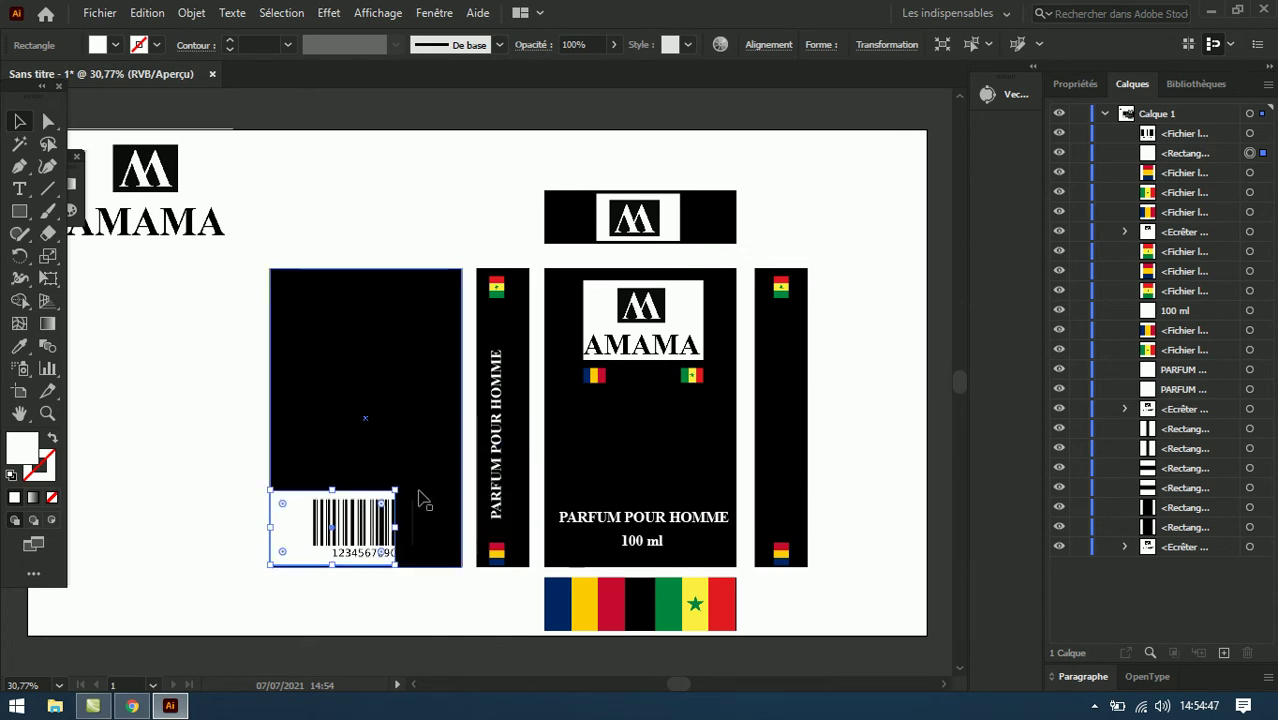
{"action": "key", "text": "shift+Right"}
{"action": "key", "text": "shift+Right"}
{"action": "key", "text": "shift+Right"}
{"action": "key", "text": "shift+Right"}
{"action": "key", "text": "shift+Right"}
{"action": "key", "text": "shift+Right"}
{"action": "key", "text": "shift+Right"}
{"action": "key", "text": "shift+Right"}
{"action": "key", "text": "shift+Right"}
{"action": "key", "text": "shift+Right"}
{"action": "key", "text": "shift+Right"}
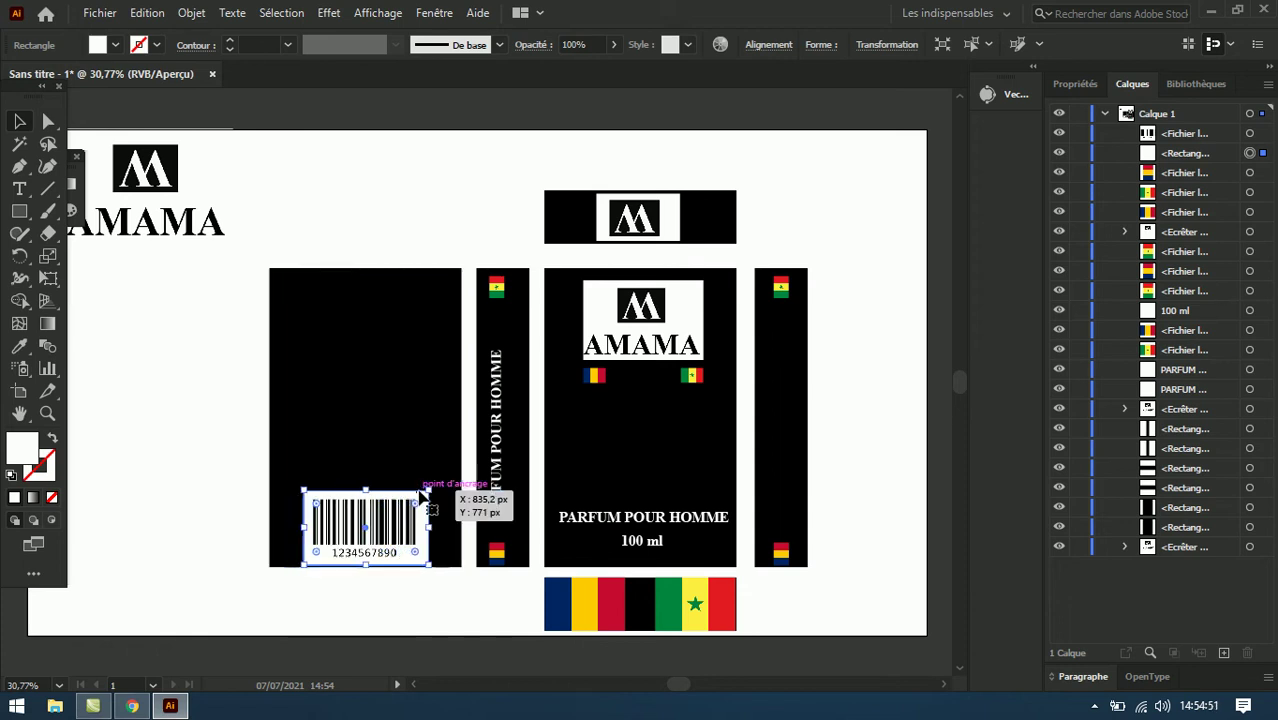
{"action": "left_click_drag", "start_coordinate": [424, 491], "coordinate": [424, 492]}
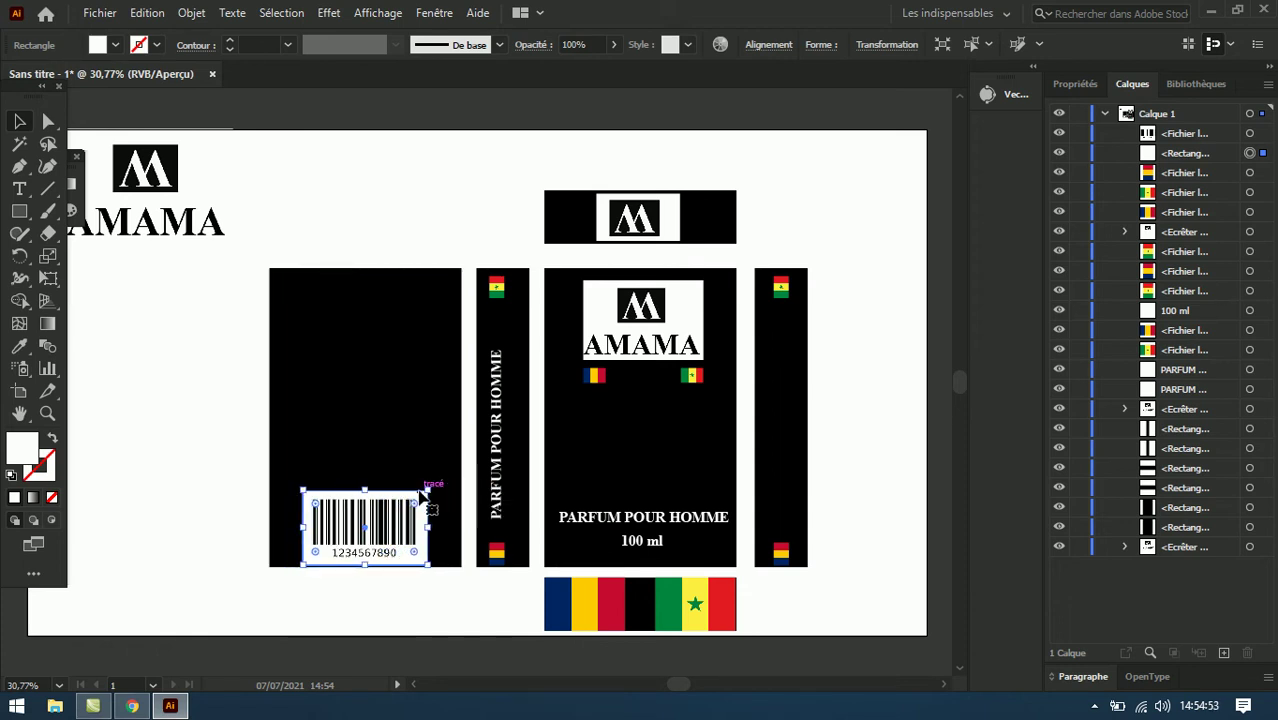
{"action": "key", "text": "Up"}
{"action": "key", "text": "Up"}
{"action": "key", "text": "Up"}
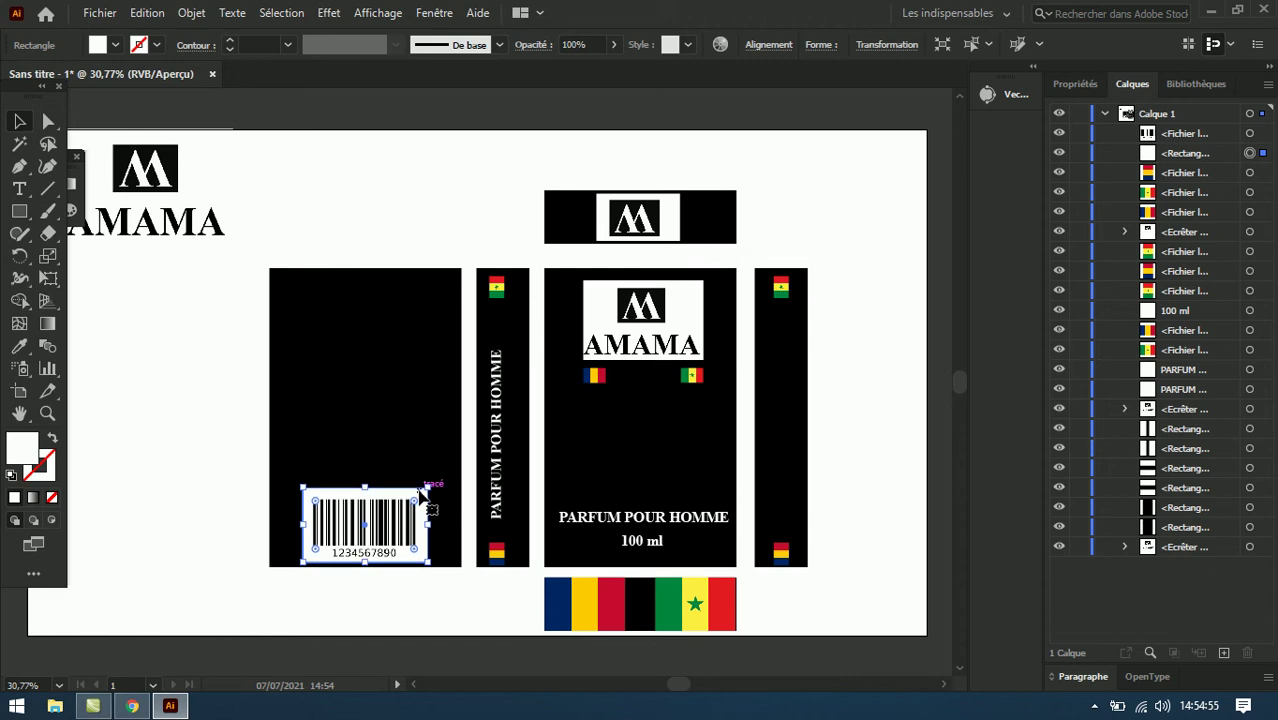
{"action": "left_click_drag", "start_coordinate": [364, 490], "coordinate": [366, 494]}
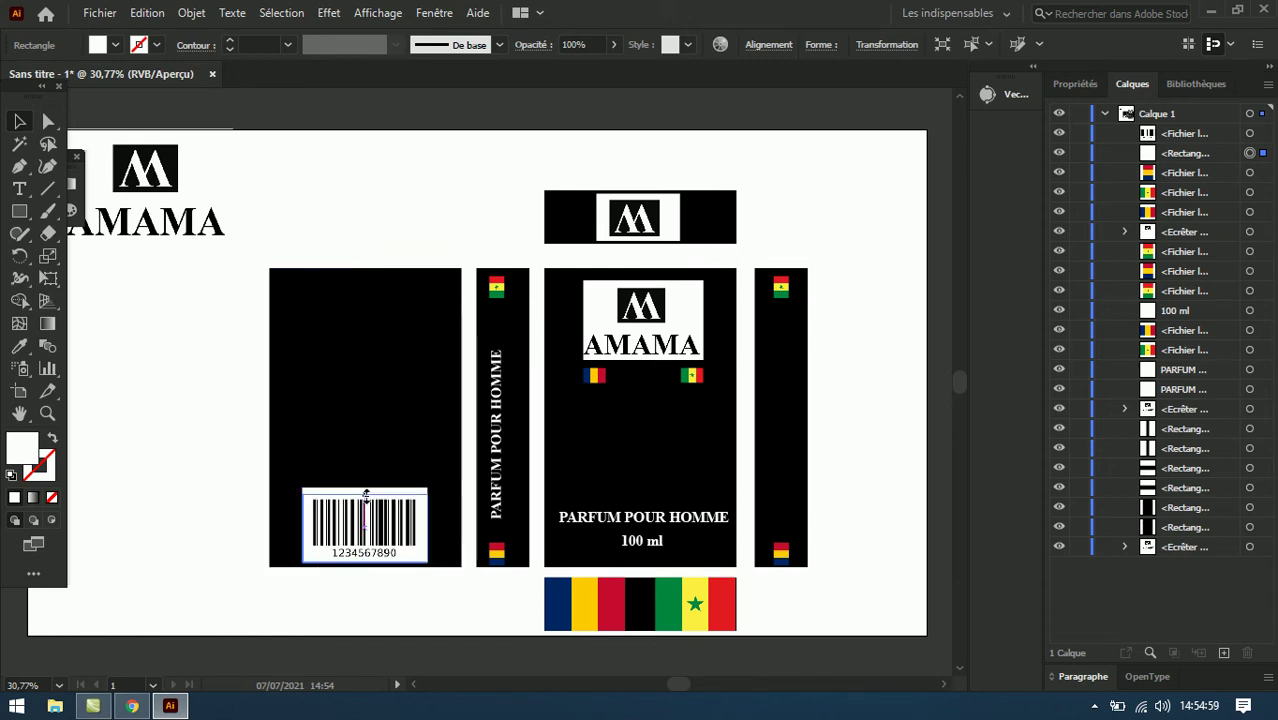
{"action": "left_click", "coordinate": [181, 366]}
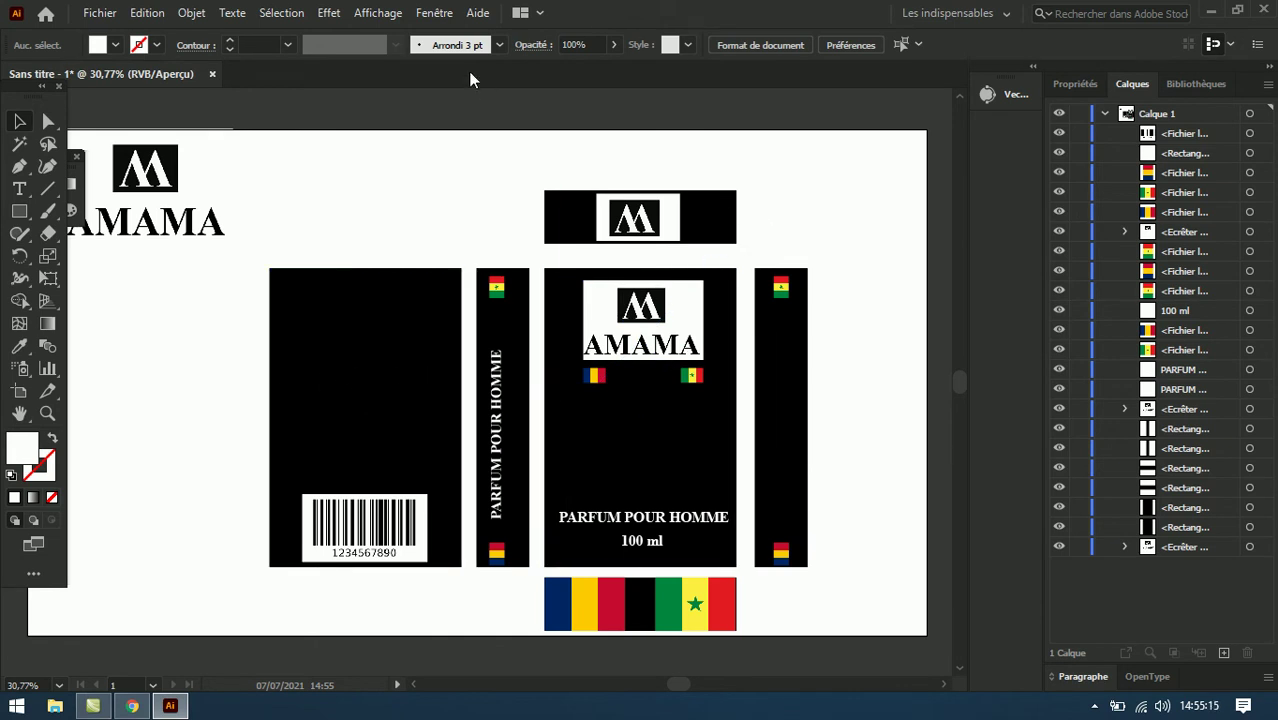
Step: Show the Symboles panel from Fenêtre, dock it, then float it over the artboard
{"action": "left_click", "coordinate": [447, 12]}
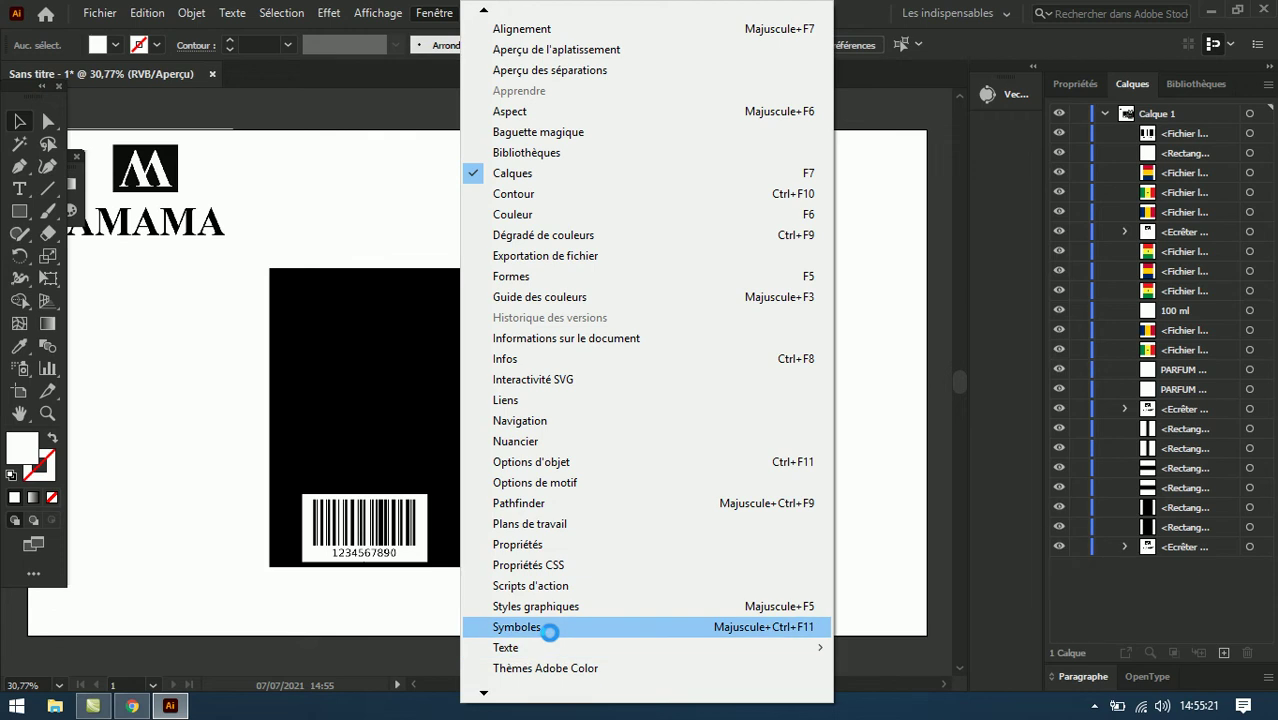
{"action": "left_click", "coordinate": [549, 632]}
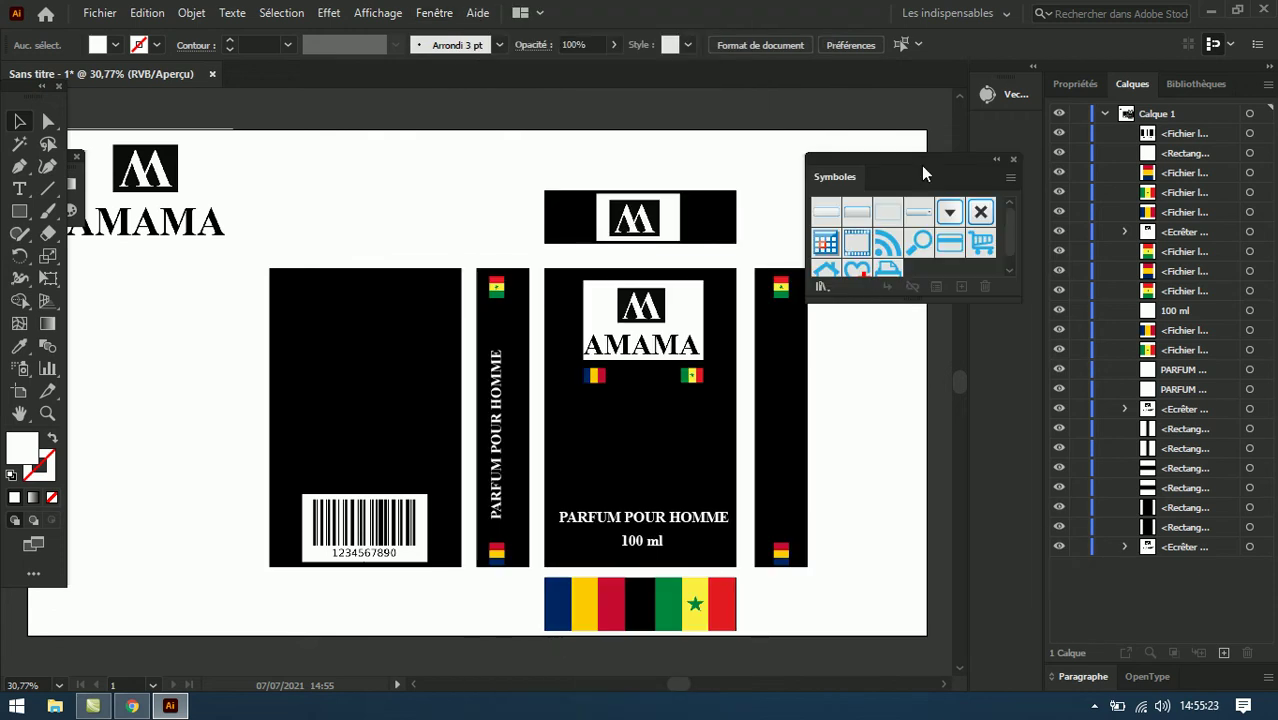
{"action": "left_click_drag", "start_coordinate": [907, 156], "coordinate": [965, 162]}
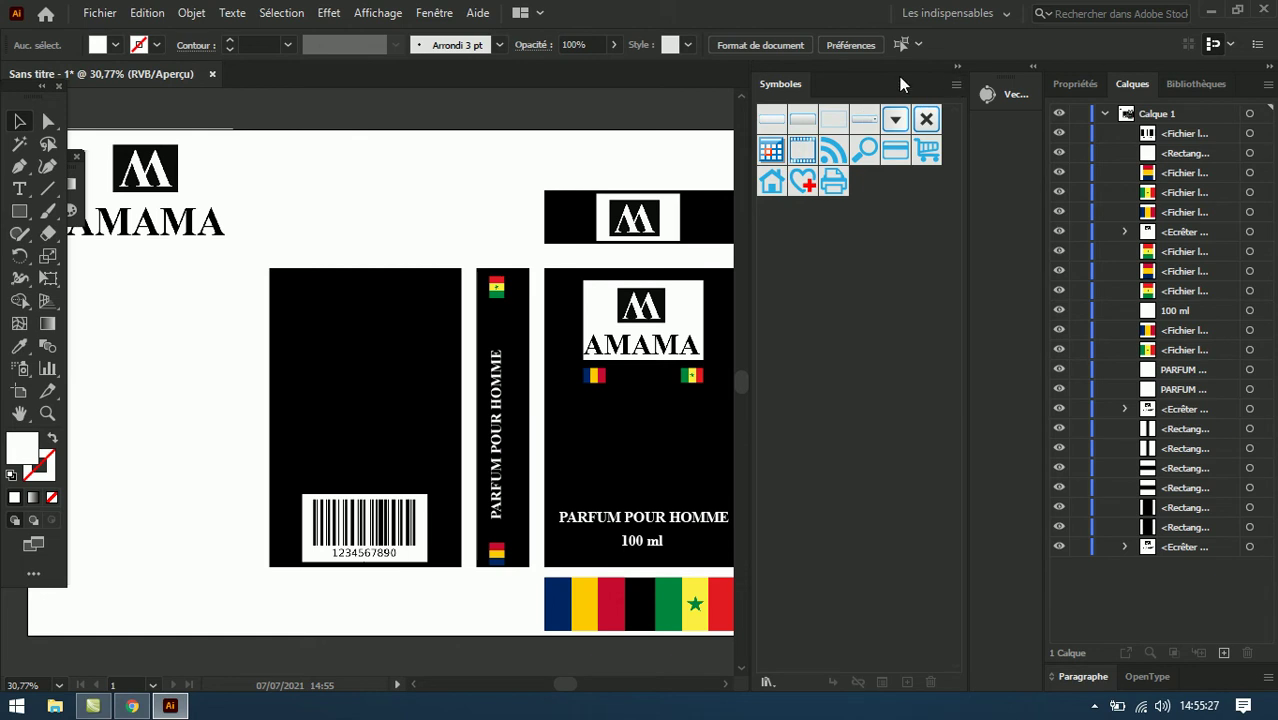
{"action": "left_click", "coordinate": [958, 67]}
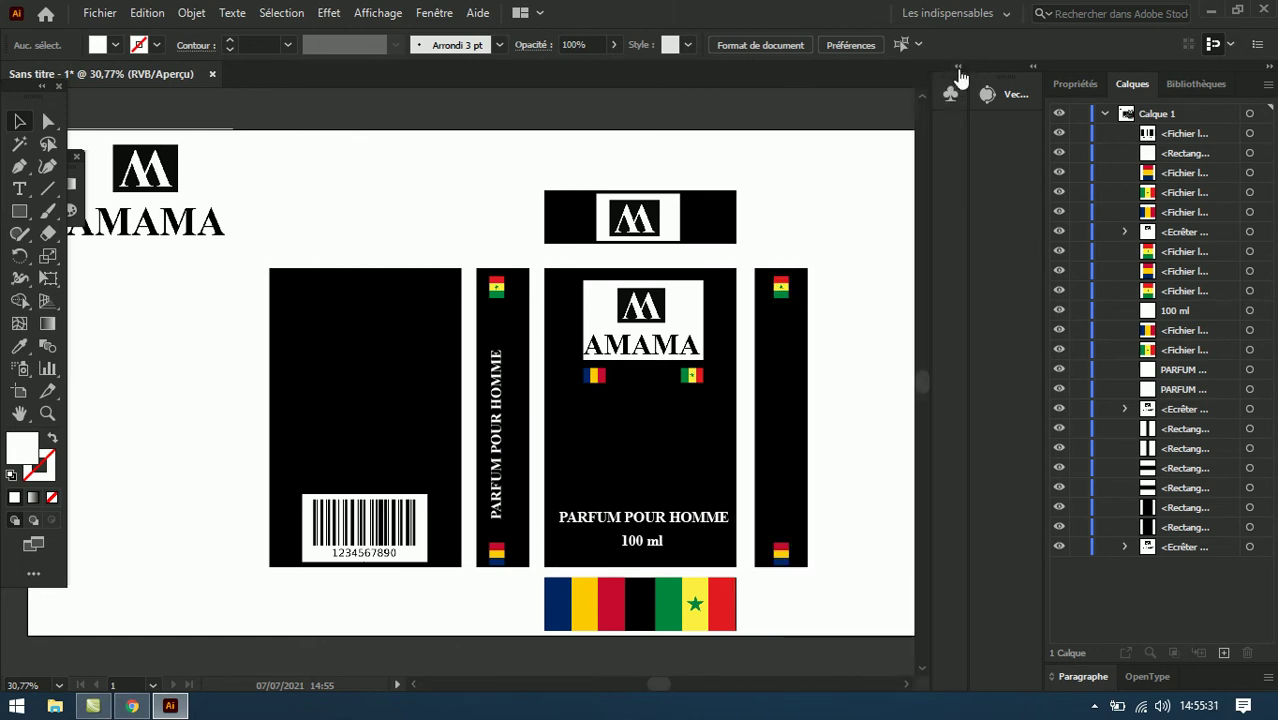
{"action": "left_click", "coordinate": [958, 68]}
{"action": "left_click", "coordinate": [956, 86]}
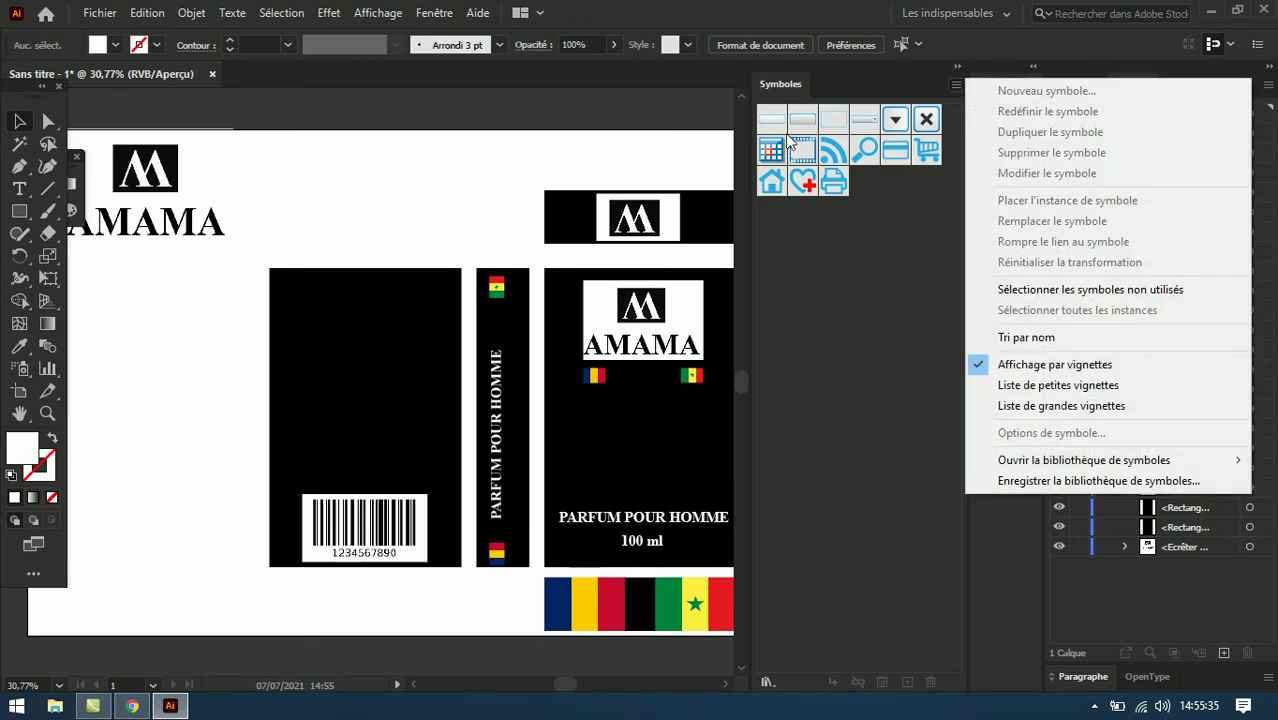
{"action": "left_click", "coordinate": [638, 168]}
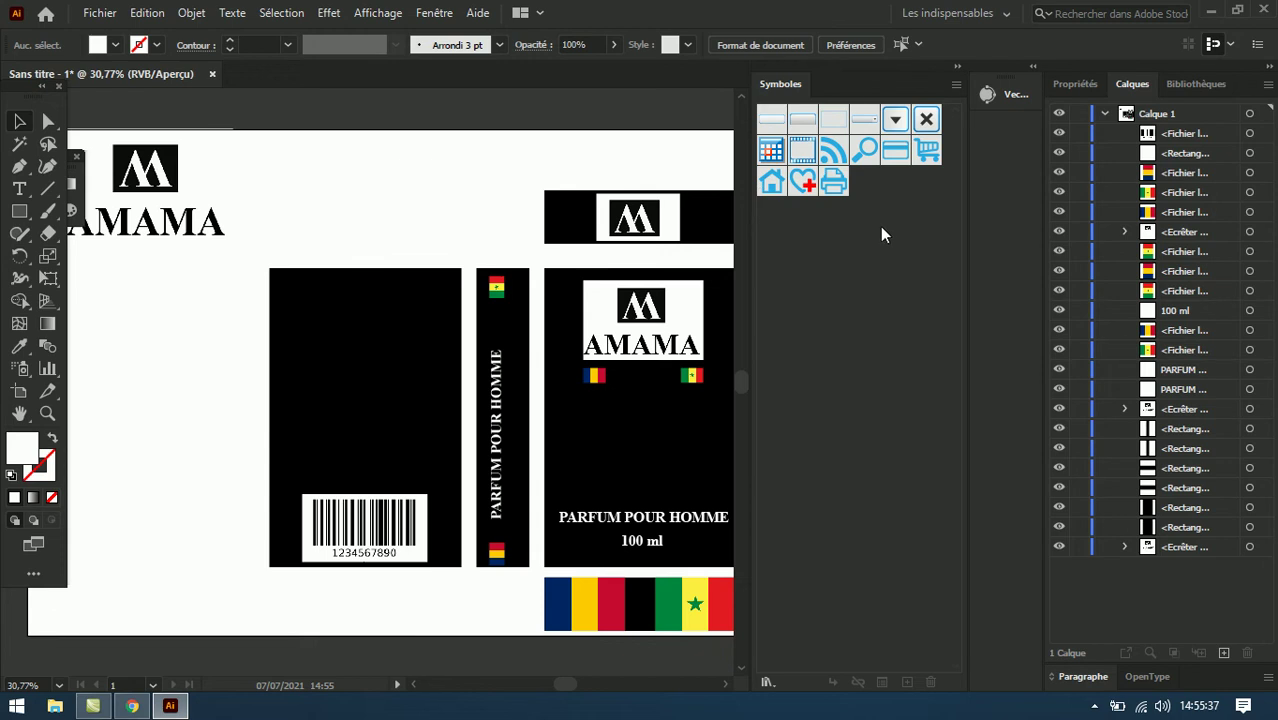
{"action": "mouse_move", "coordinate": [845, 97]}
{"action": "left_mouse_down"}
{"action": "mouse_move", "coordinate": [412, 171]}
{"action": "mouse_move", "coordinate": [372, 114]}
{"action": "left_mouse_up"}
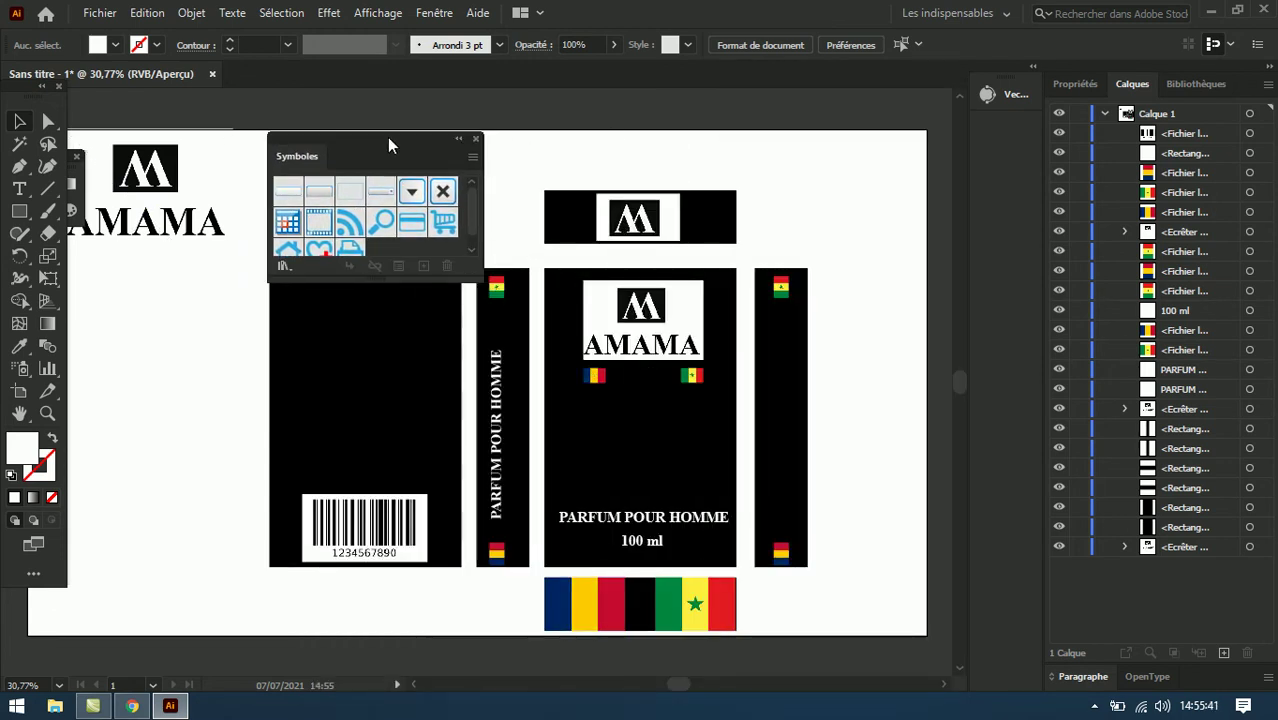
Step: Try saving the top logo band as symbol 'top', dismiss the linked-image alert, close the panel
{"action": "left_click_drag", "start_coordinate": [531, 162], "coordinate": [757, 250]}
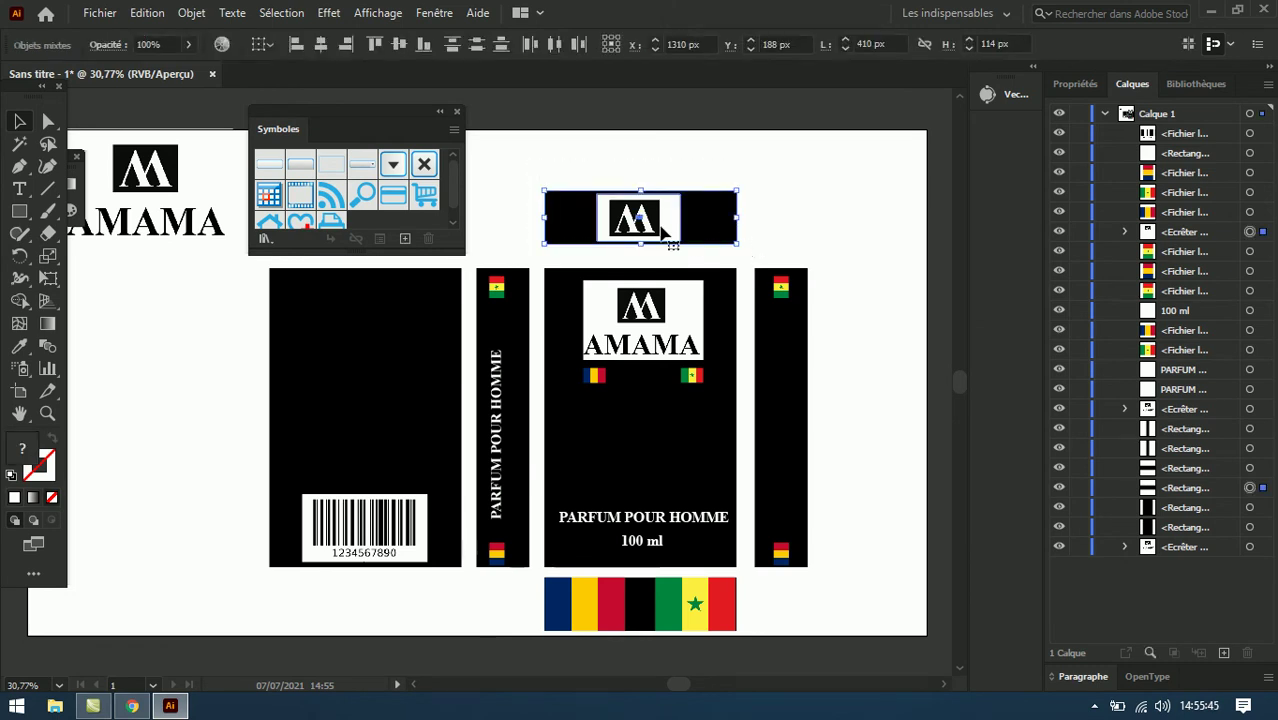
{"action": "left_click_drag", "start_coordinate": [585, 224], "coordinate": [357, 219]}
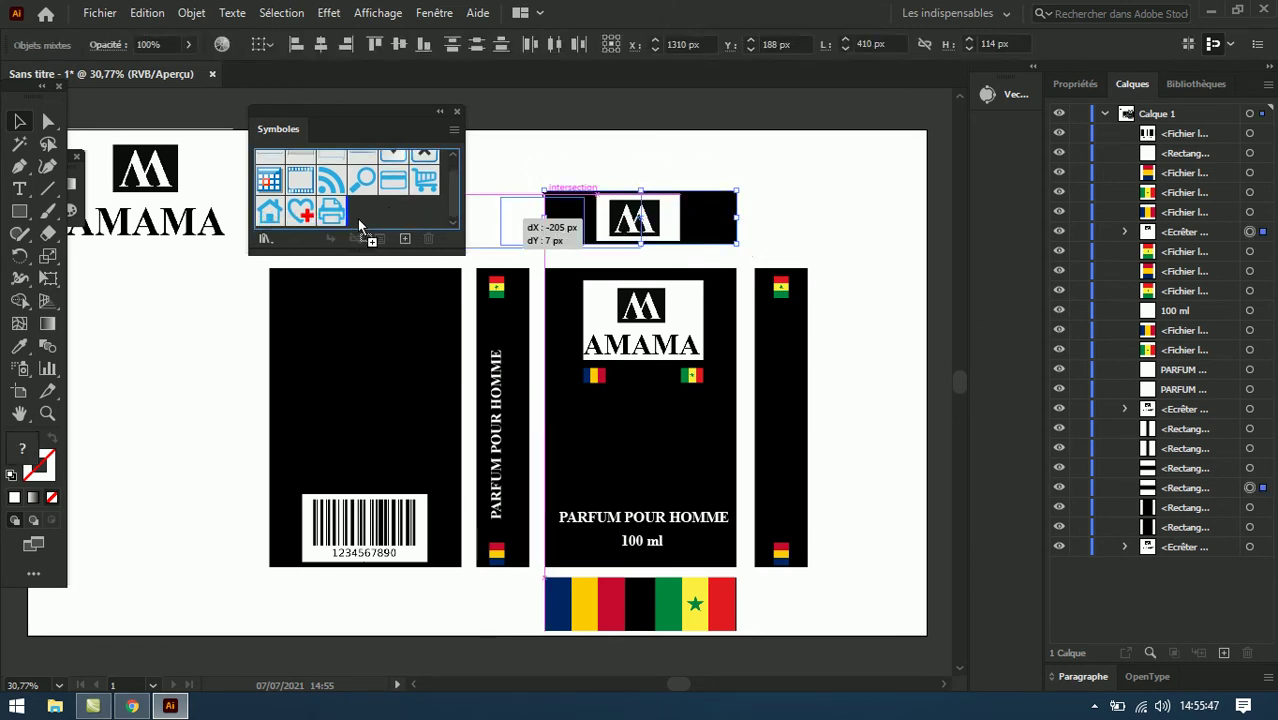
{"action": "type", "text": "top"}
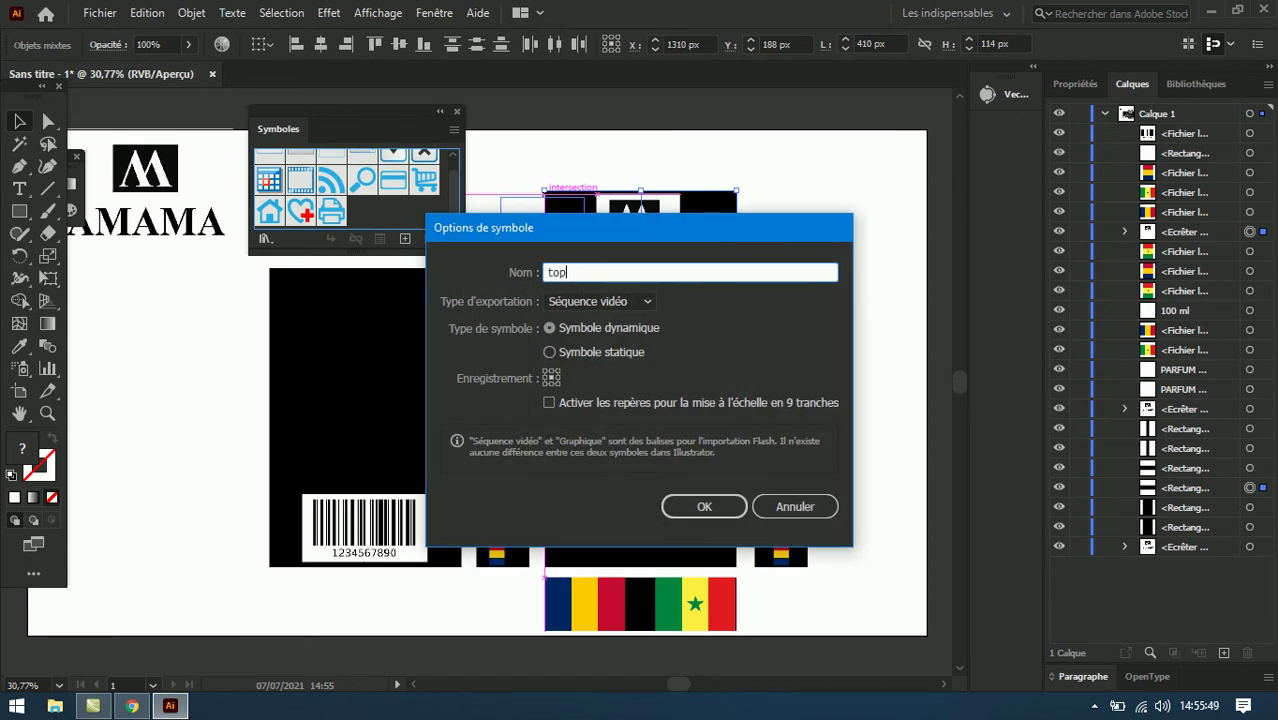
{"action": "left_click", "coordinate": [691, 505]}
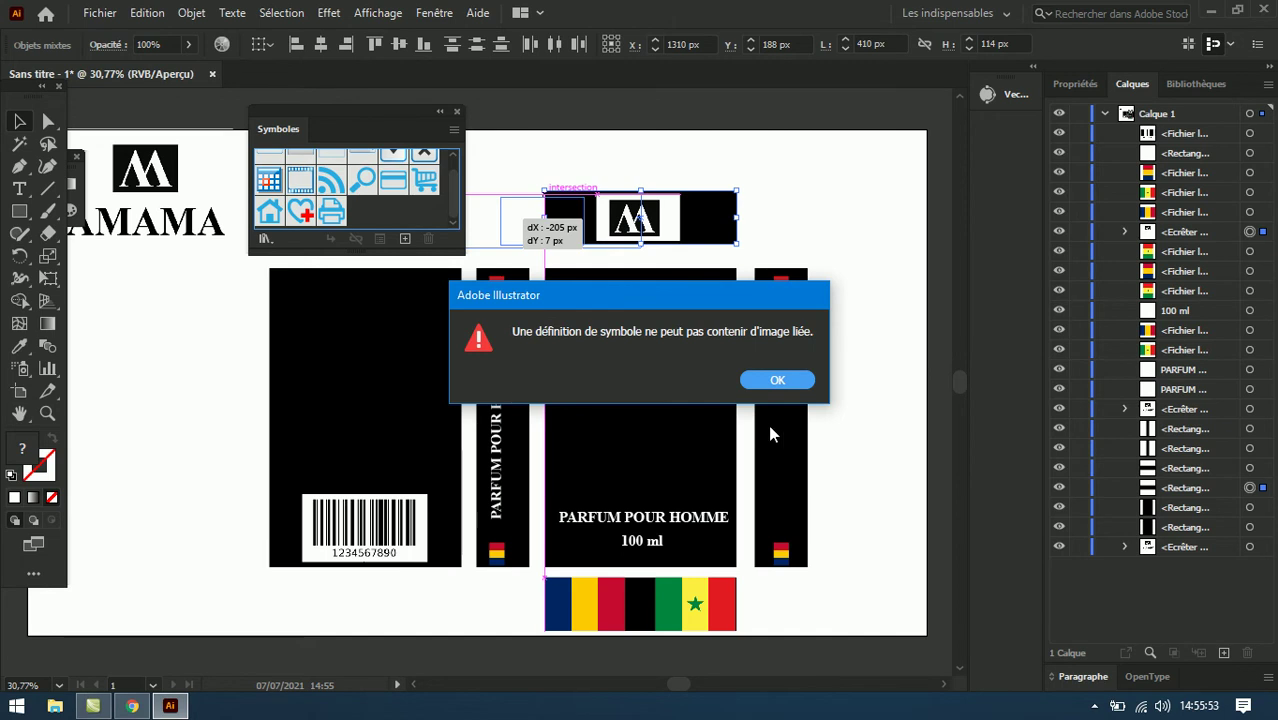
{"action": "left_click", "coordinate": [779, 381]}
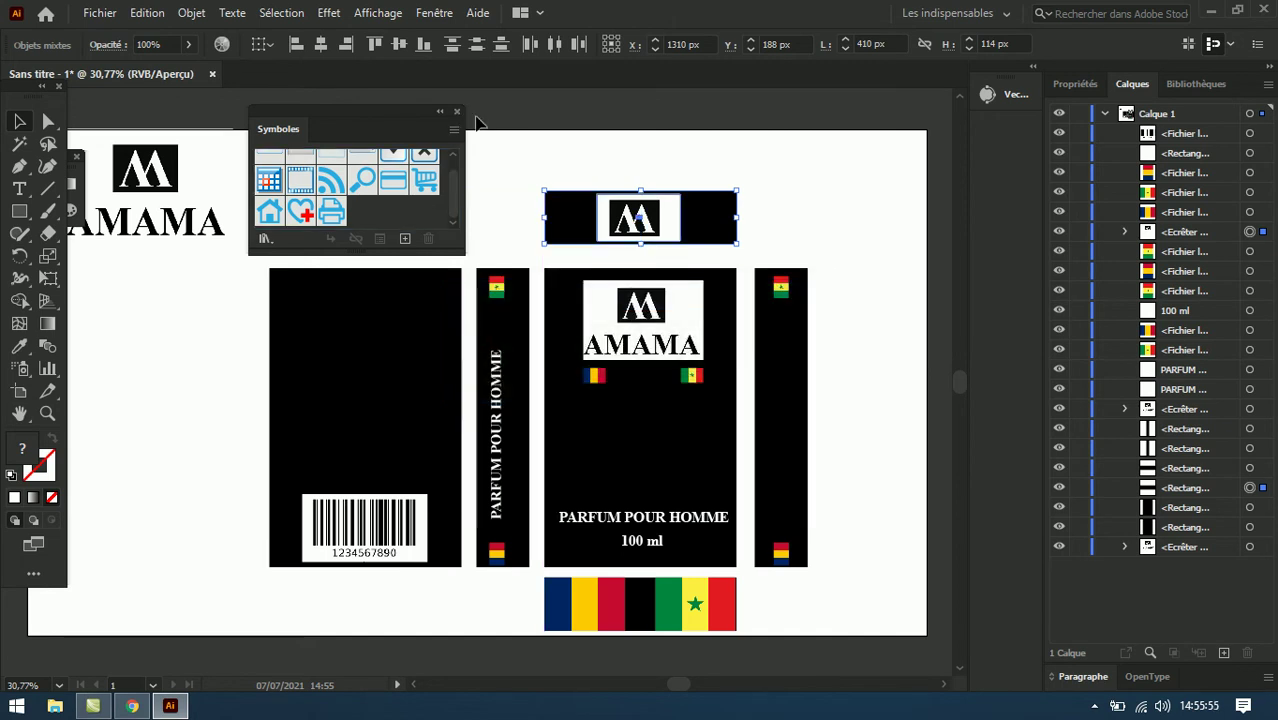
{"action": "right_click", "coordinate": [626, 216]}
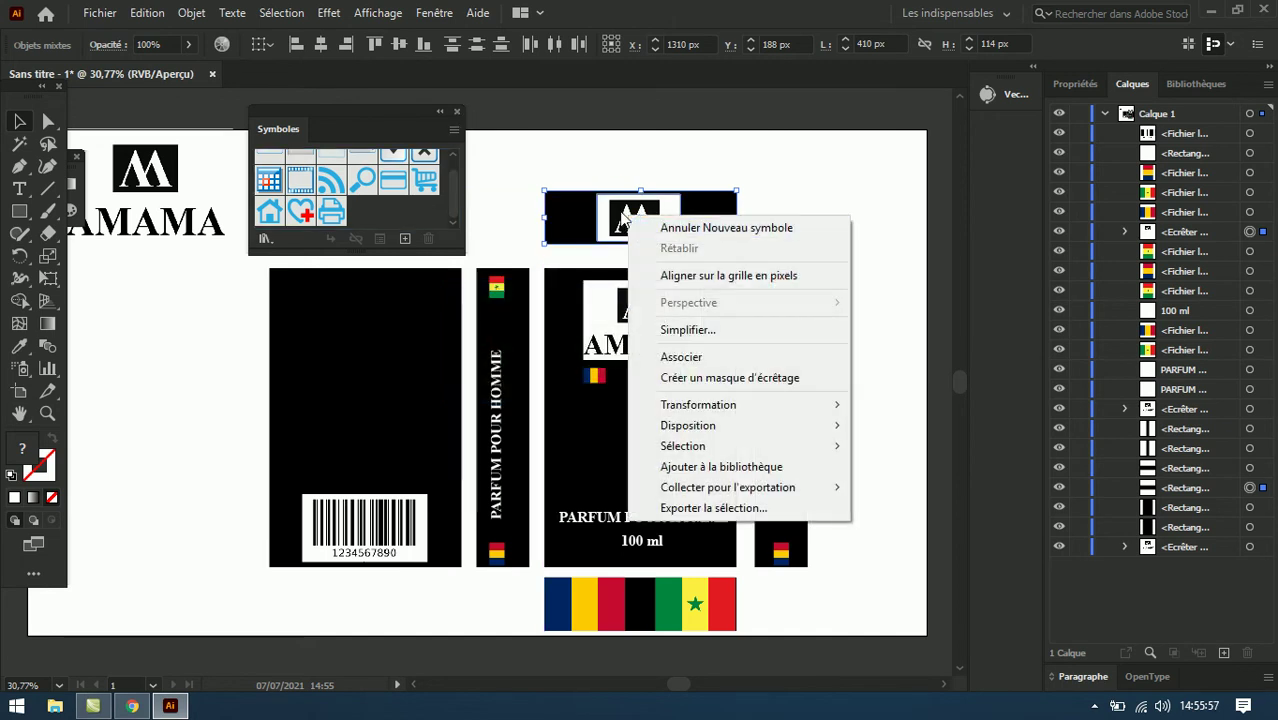
{"action": "left_click", "coordinate": [457, 111]}
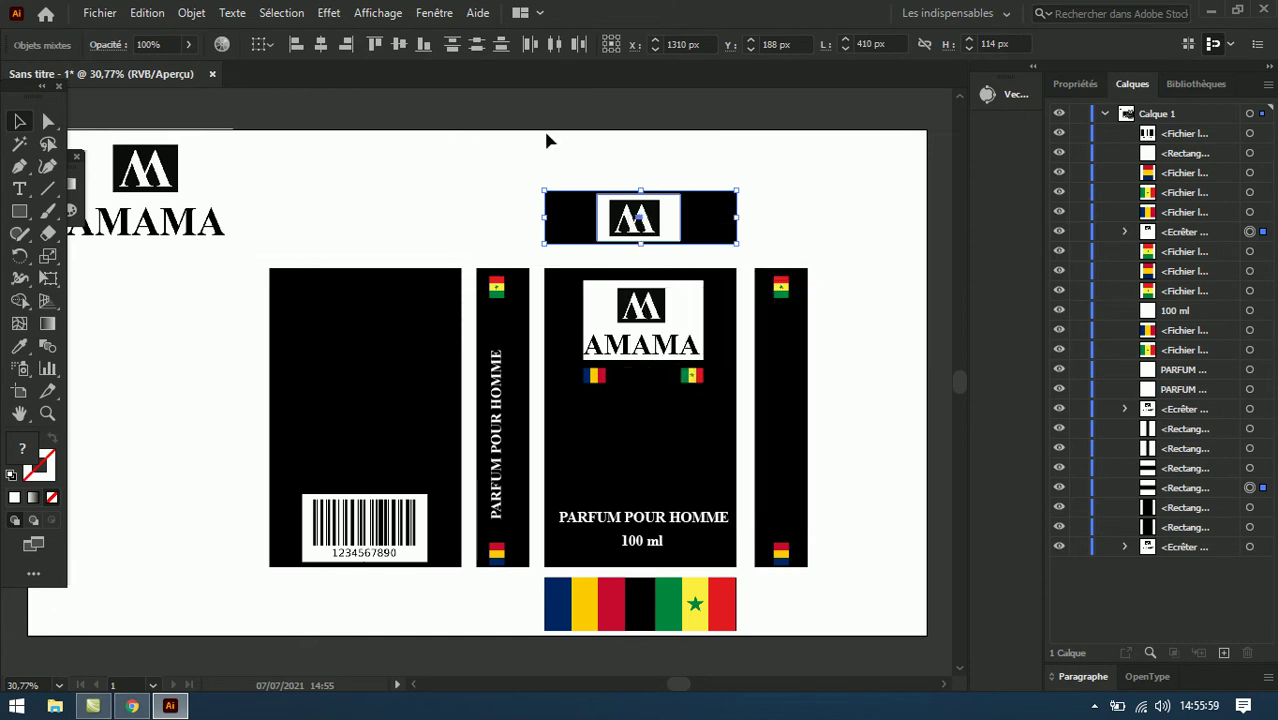
Step: Rasterize the top logo band and the flag strip into embedded images
{"action": "left_click", "coordinate": [194, 13]}
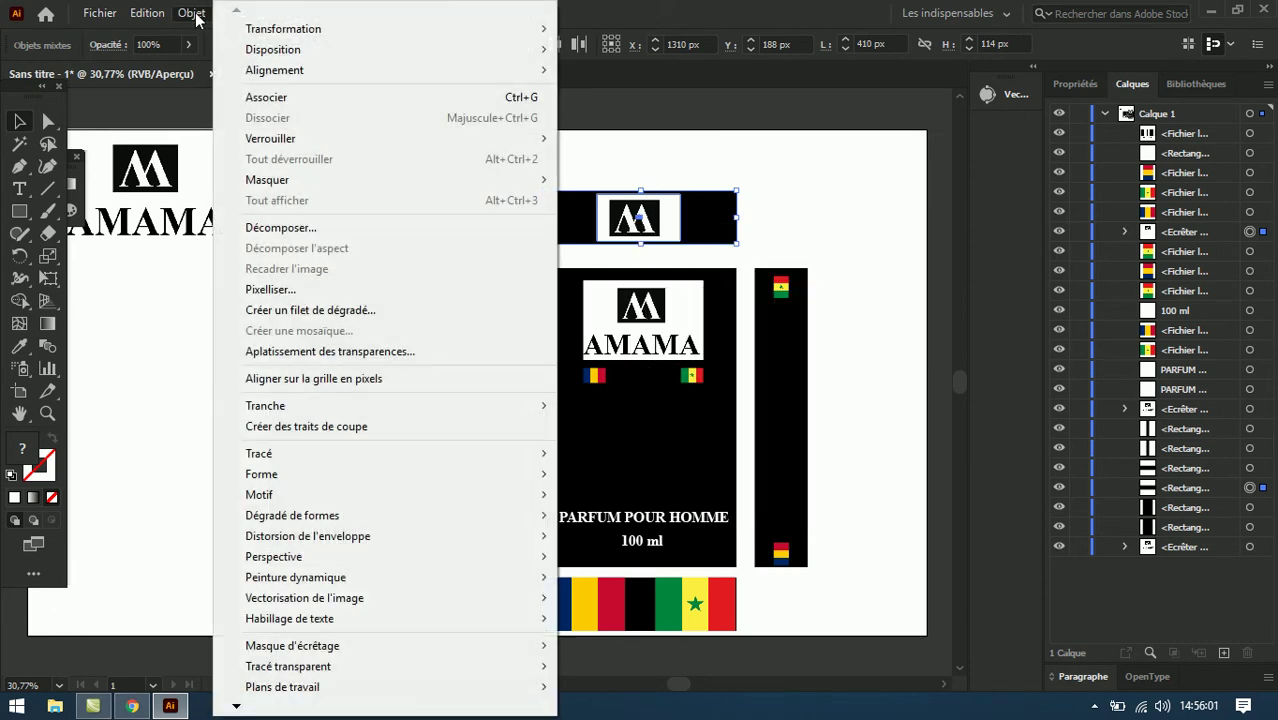
{"action": "left_click", "coordinate": [270, 290]}
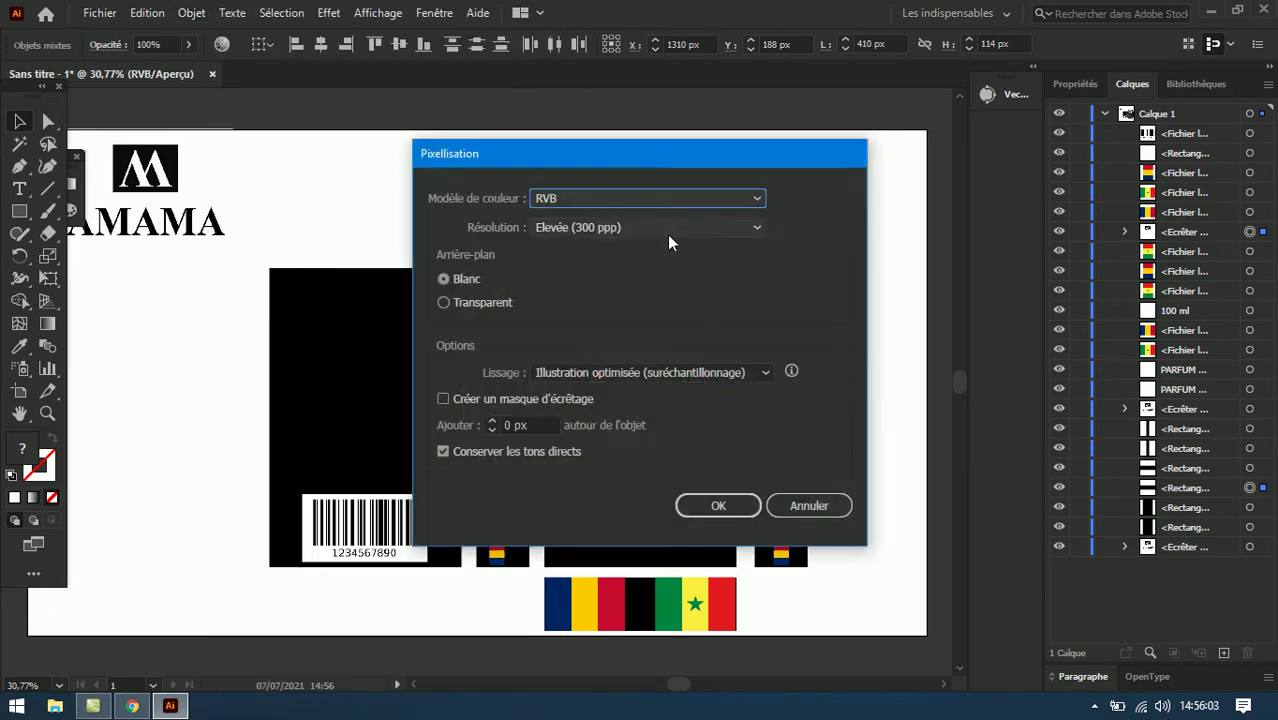
{"action": "left_click", "coordinate": [732, 505]}
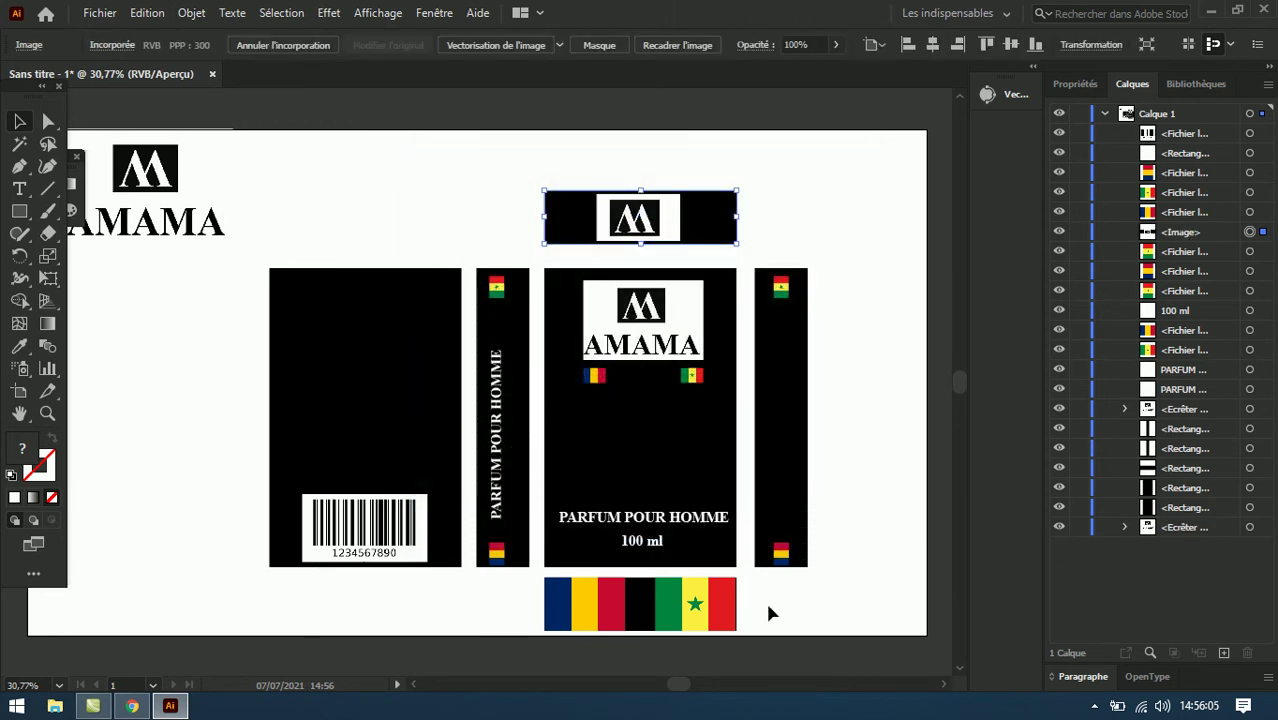
{"action": "left_click_drag", "start_coordinate": [751, 585], "coordinate": [531, 622]}
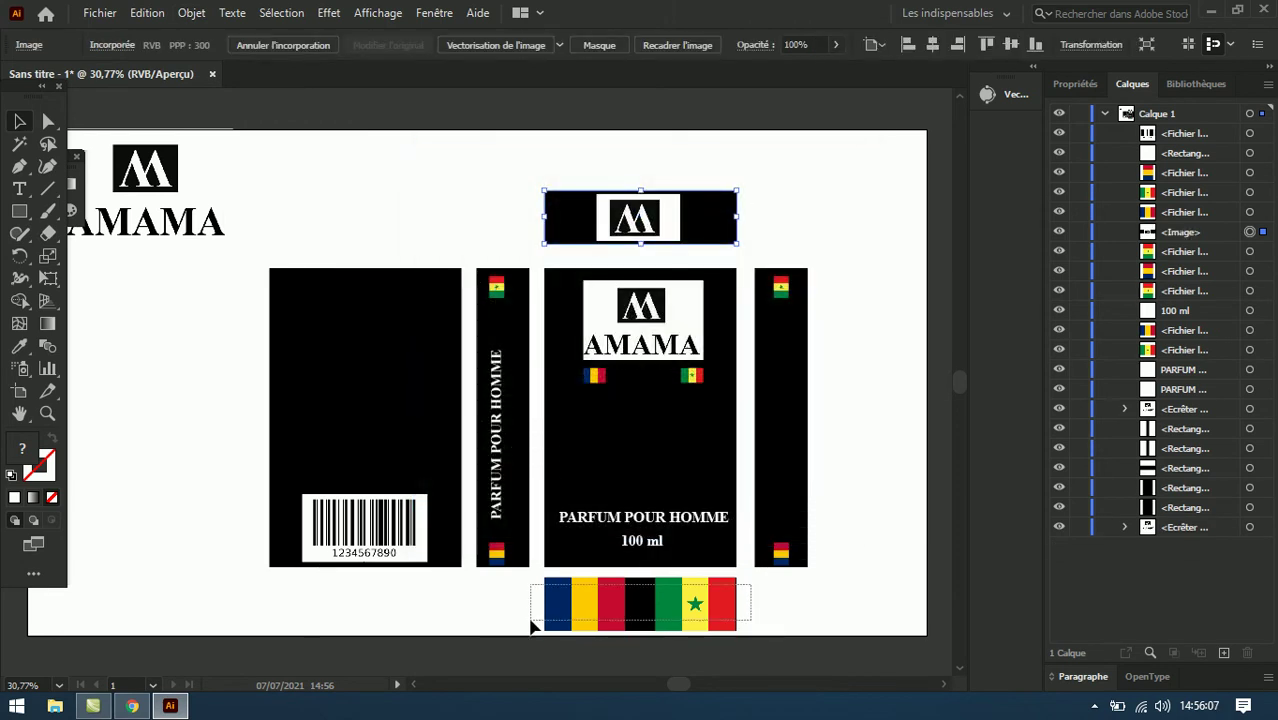
{"action": "left_click", "coordinate": [192, 13]}
{"action": "left_click", "coordinate": [285, 291]}
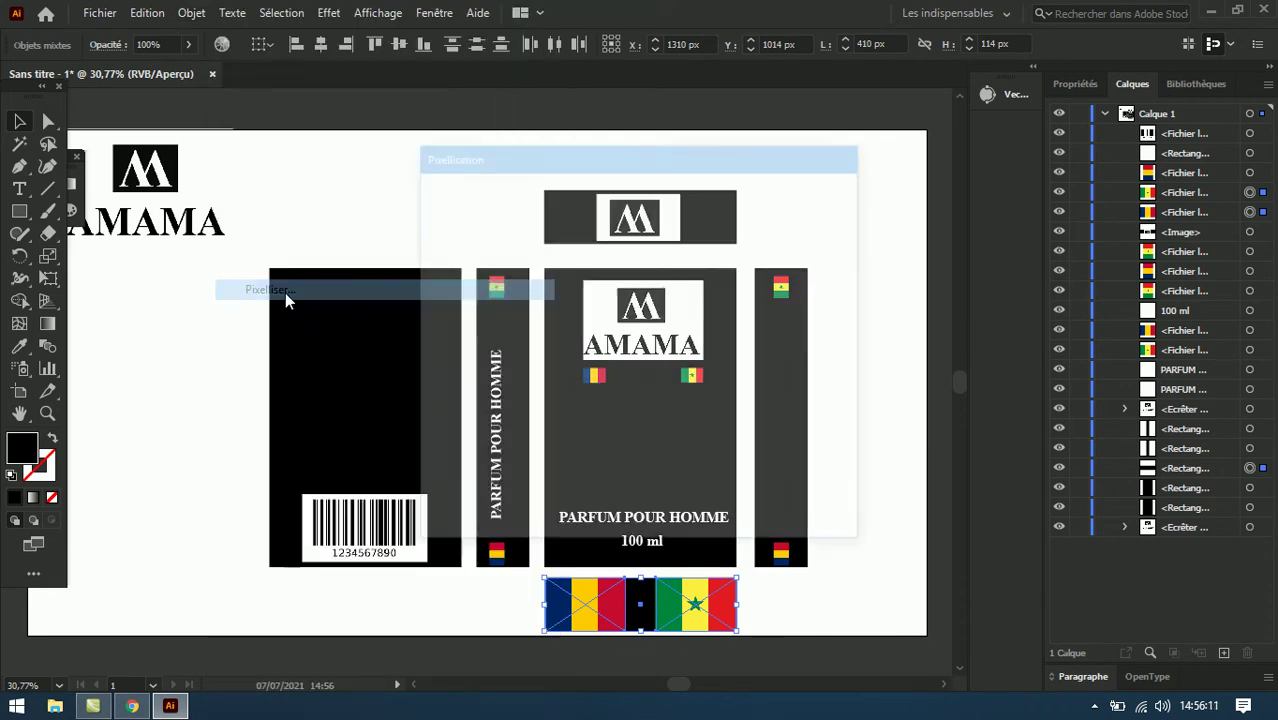
{"action": "left_click", "coordinate": [714, 504]}
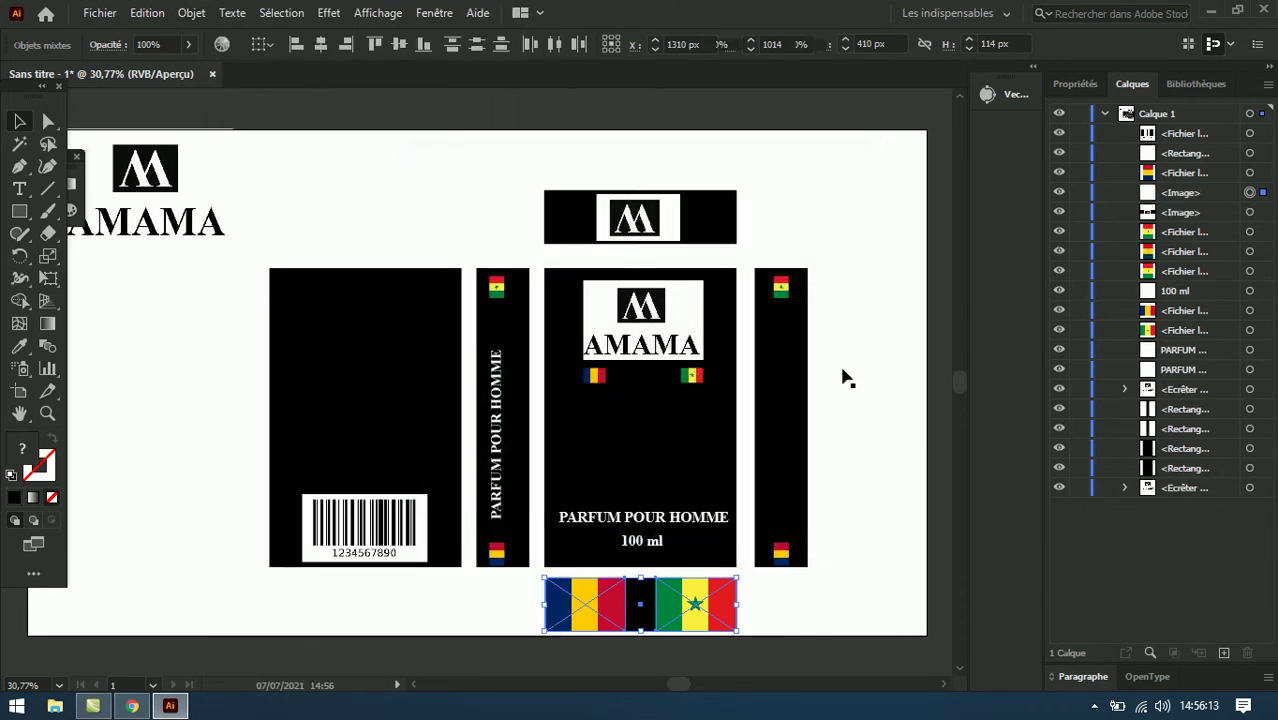
Step: Rasterize the front panel contents and the right side panel
{"action": "left_click_drag", "start_coordinate": [604, 259], "coordinate": [722, 566]}
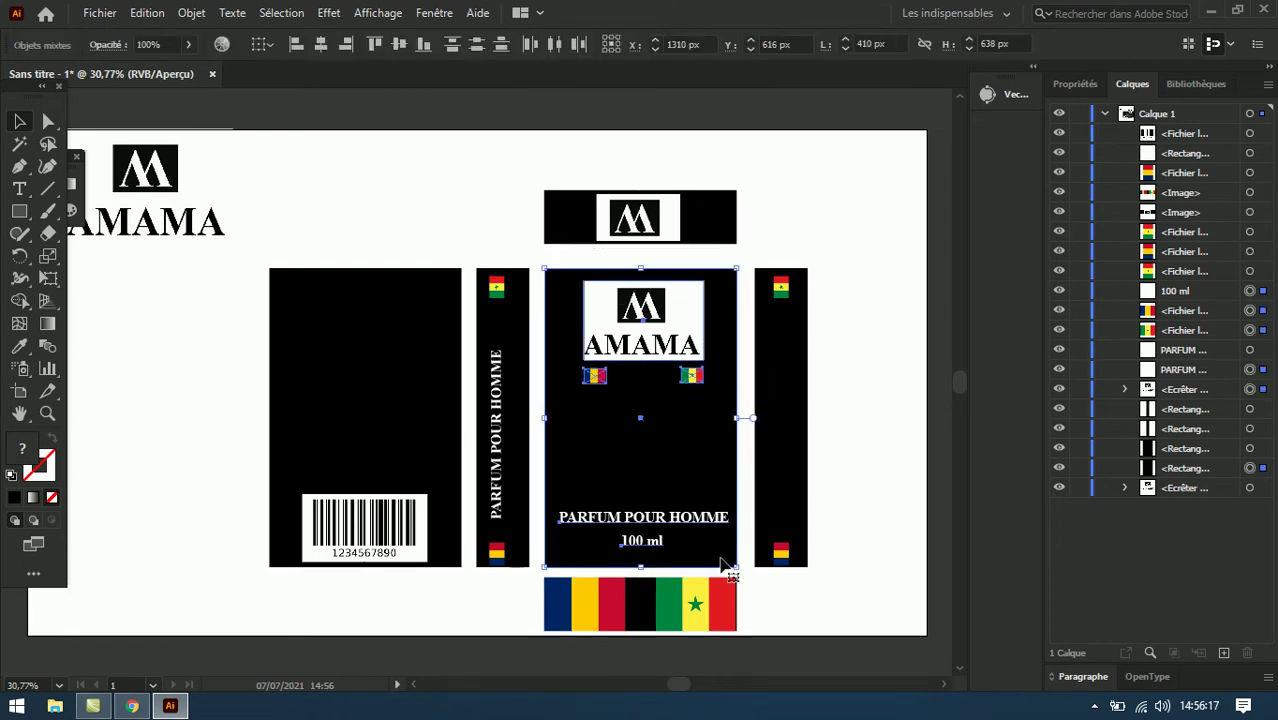
{"action": "left_click", "coordinate": [190, 12]}
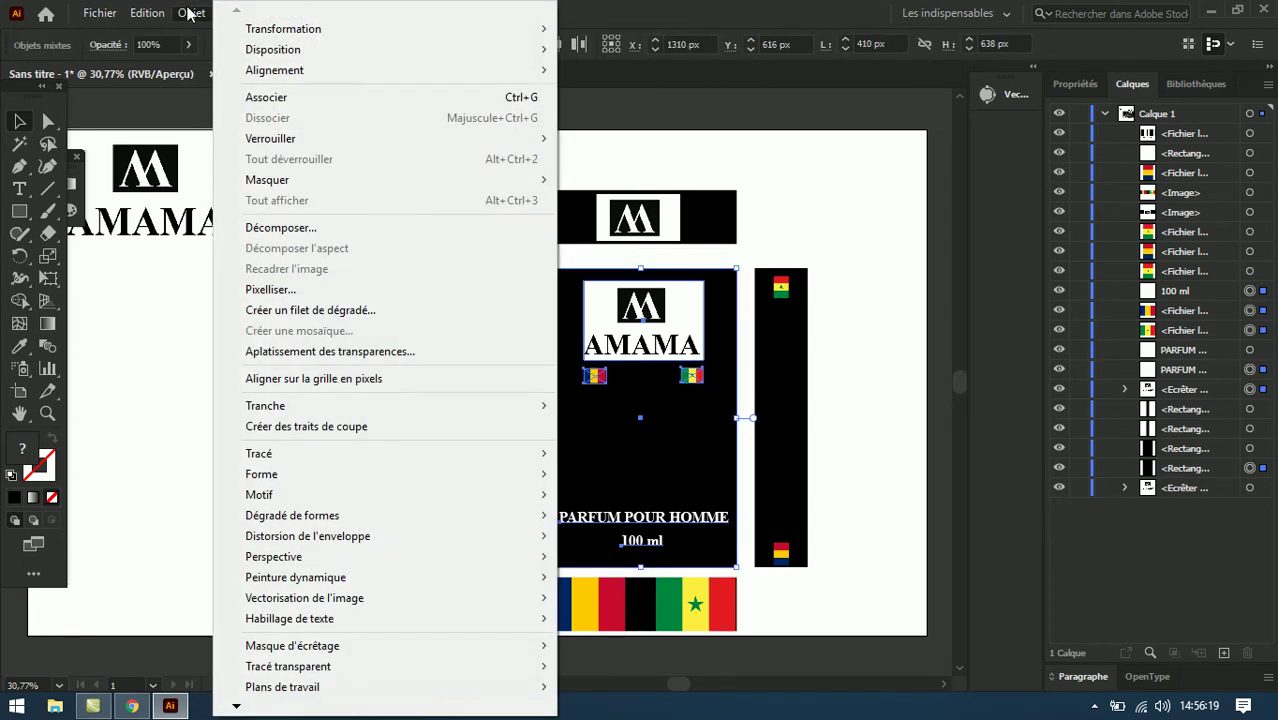
{"action": "left_click", "coordinate": [283, 290]}
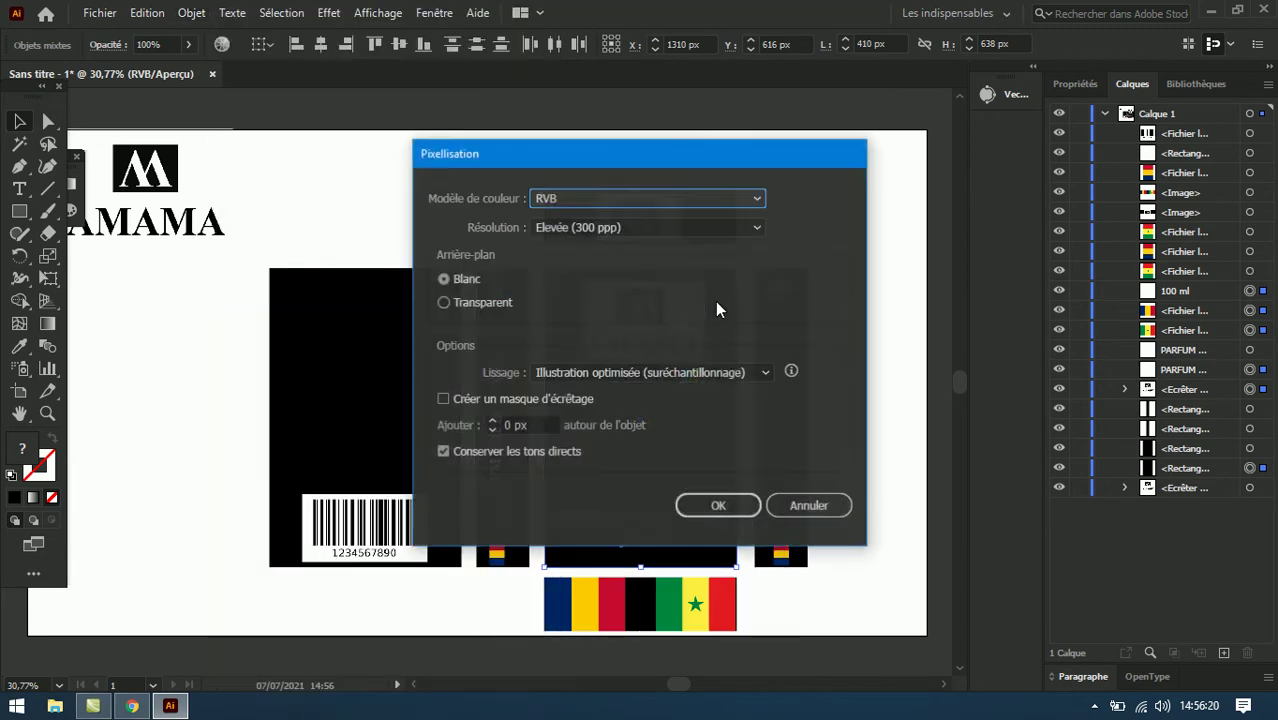
{"action": "left_click", "coordinate": [727, 502]}
{"action": "left_click_drag", "start_coordinate": [836, 250], "coordinate": [851, 505]}
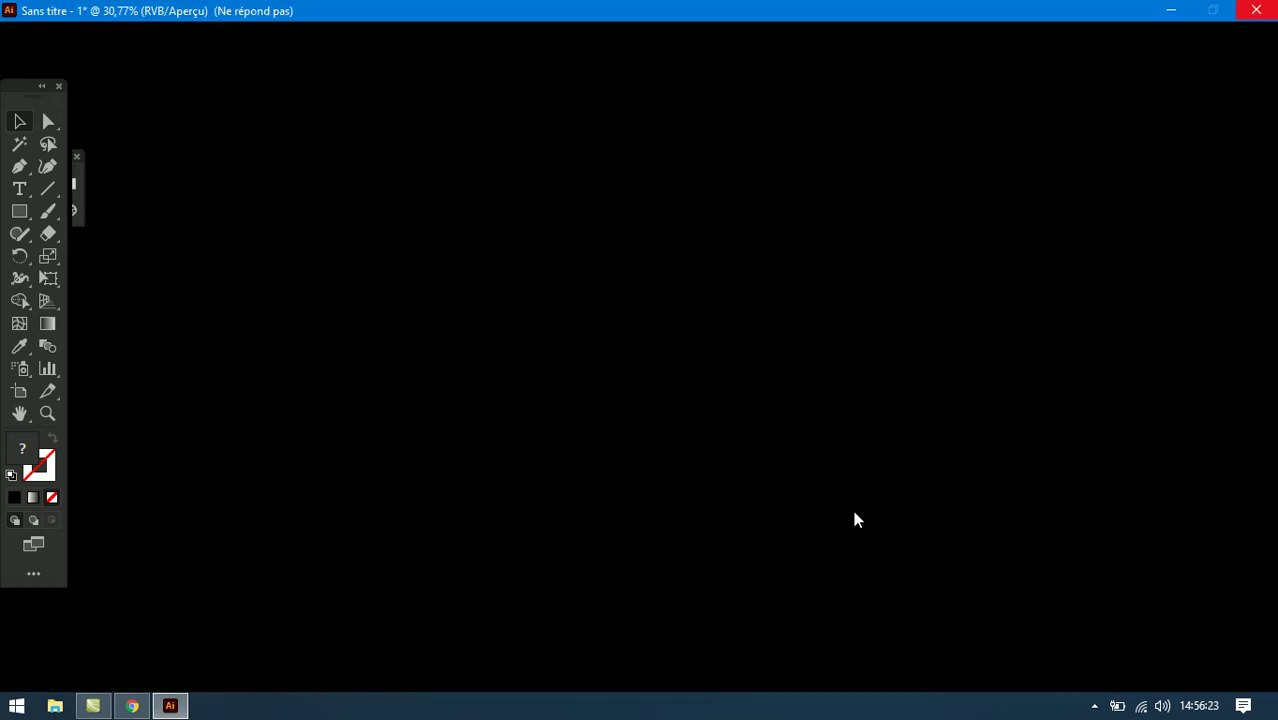
{"action": "left_click_drag", "start_coordinate": [827, 247], "coordinate": [755, 567]}
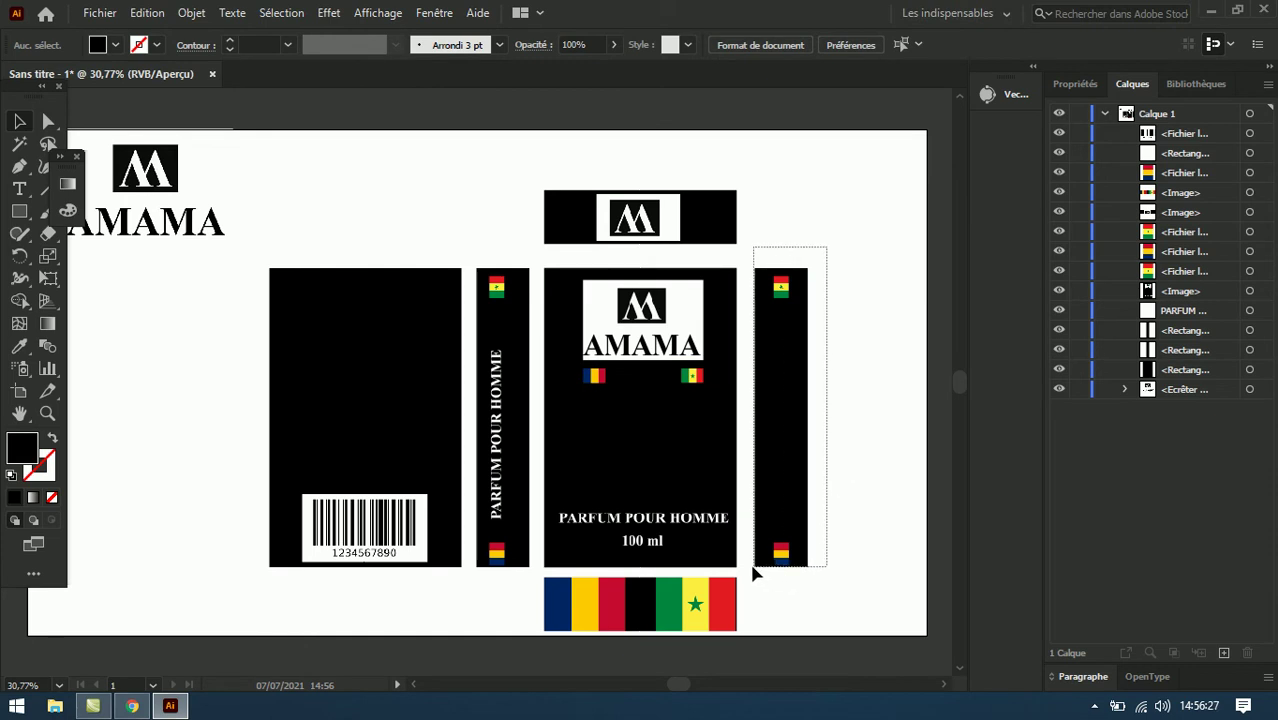
{"action": "left_click_drag", "start_coordinate": [755, 572], "coordinate": [756, 570]}
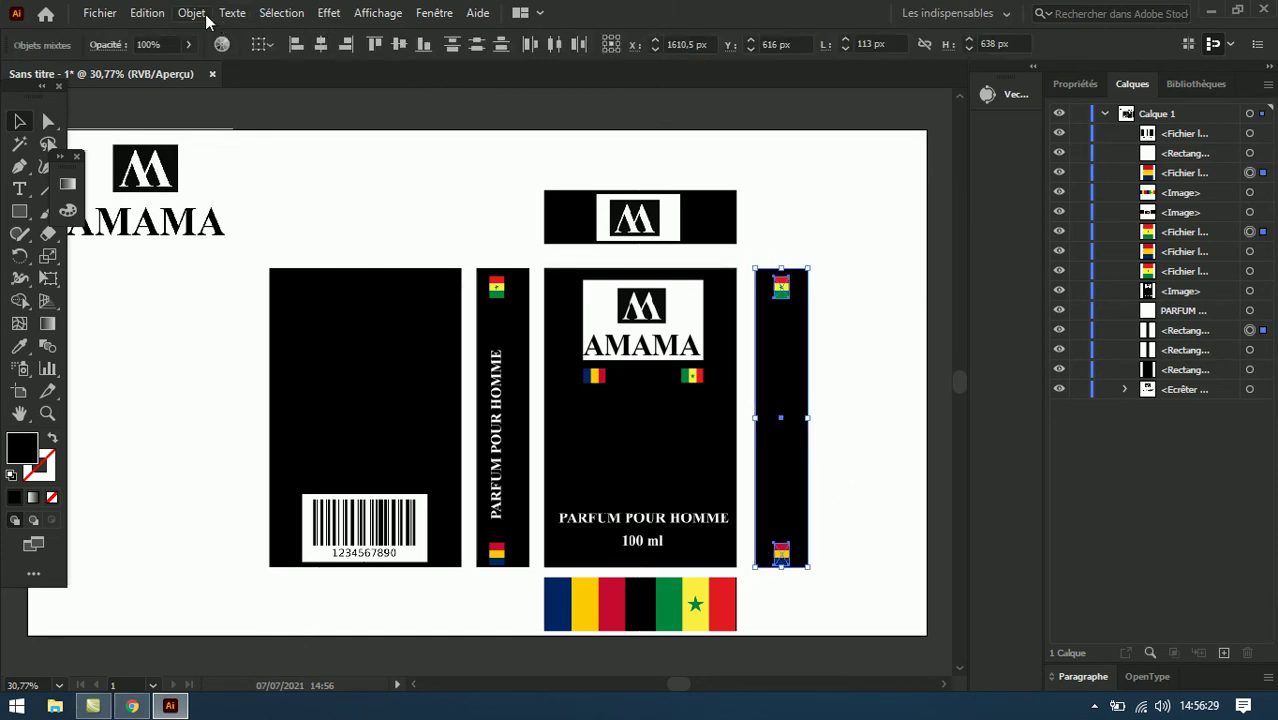
{"action": "left_click", "coordinate": [190, 13]}
{"action": "left_click", "coordinate": [272, 290]}
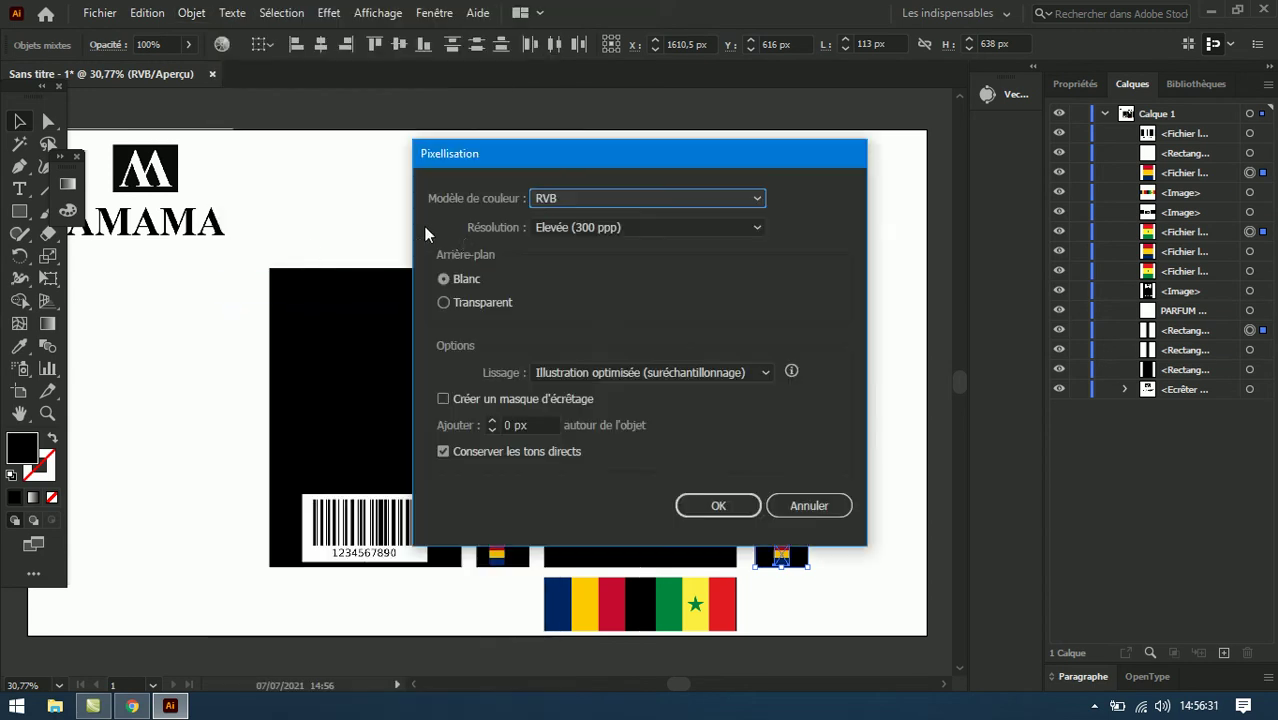
{"action": "left_click", "coordinate": [716, 507]}
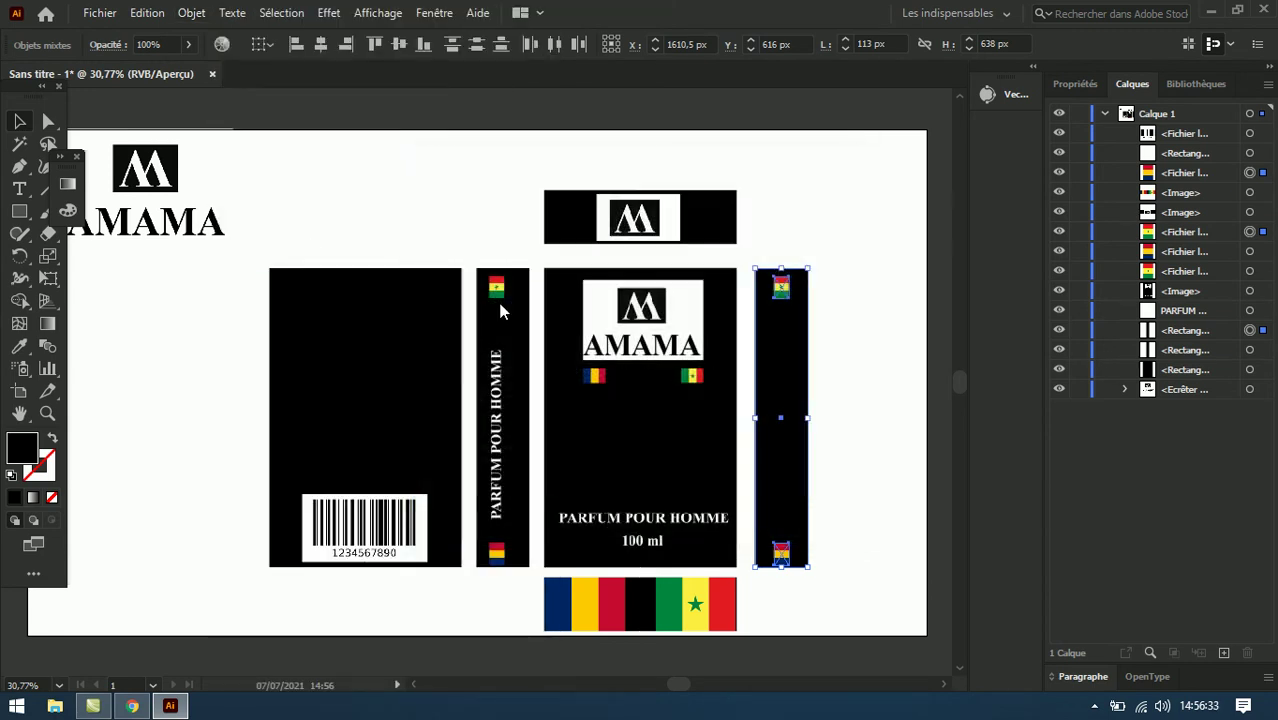
Step: Rasterize the PARFUM POUR HOMME spine and the barcode back panel
{"action": "left_click_drag", "start_coordinate": [477, 250], "coordinate": [520, 572]}
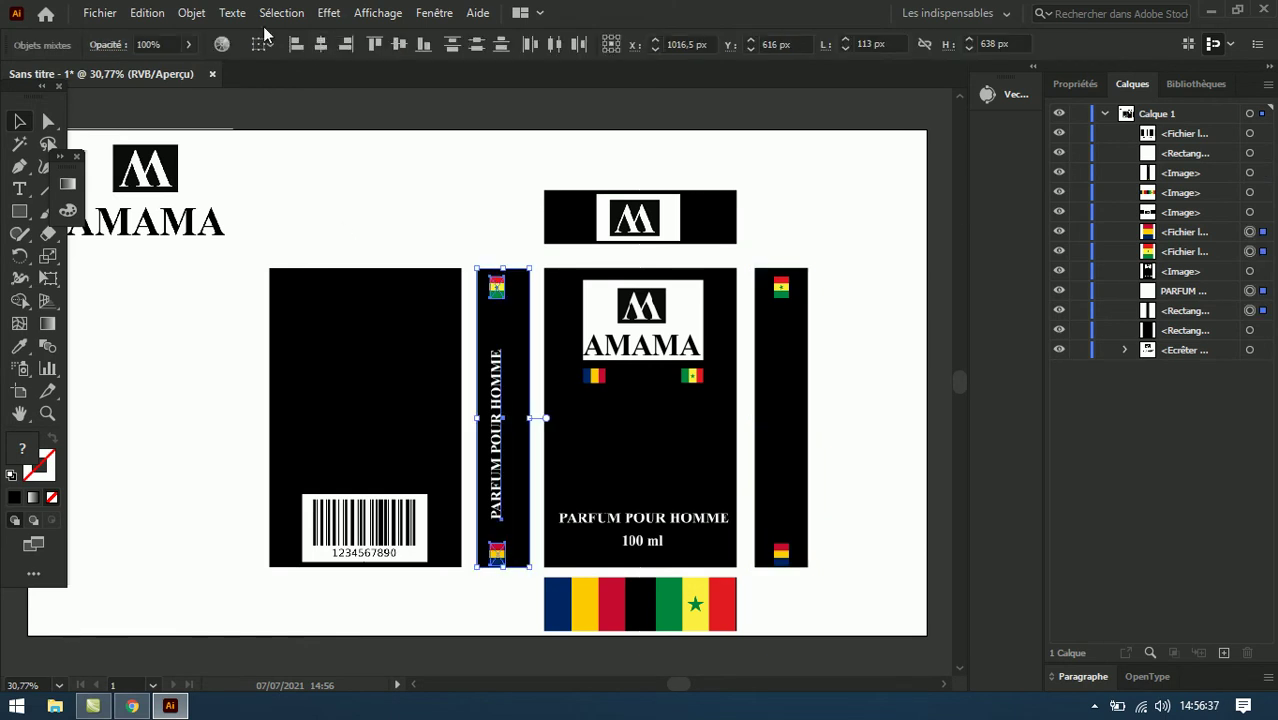
{"action": "left_click", "coordinate": [198, 18]}
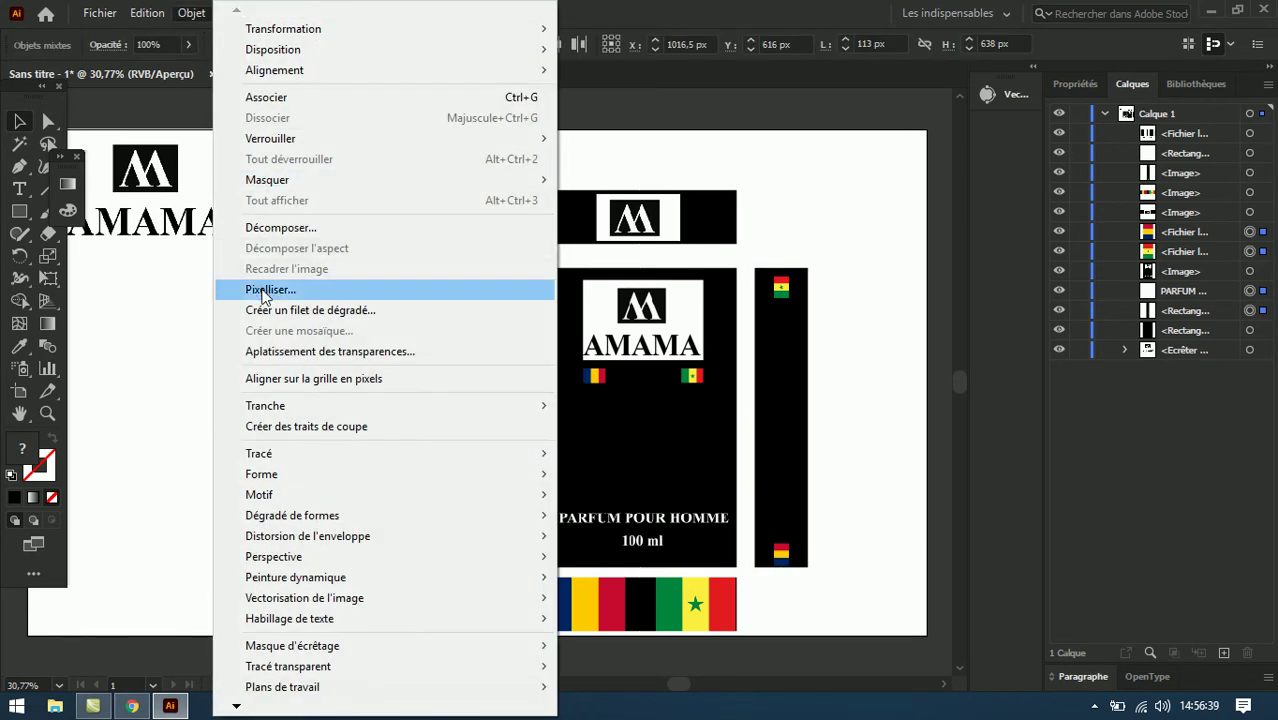
{"action": "left_click", "coordinate": [318, 284]}
{"action": "left_click", "coordinate": [720, 505]}
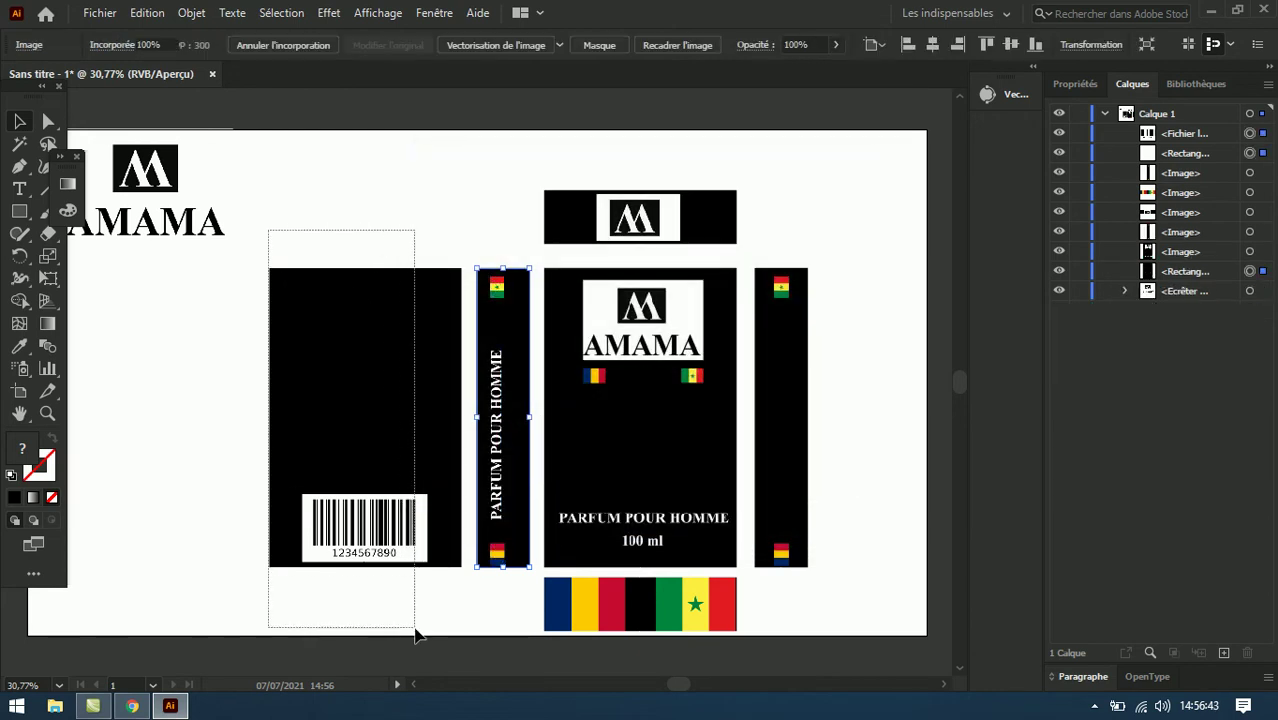
{"action": "left_click_drag", "start_coordinate": [378, 244], "coordinate": [416, 633]}
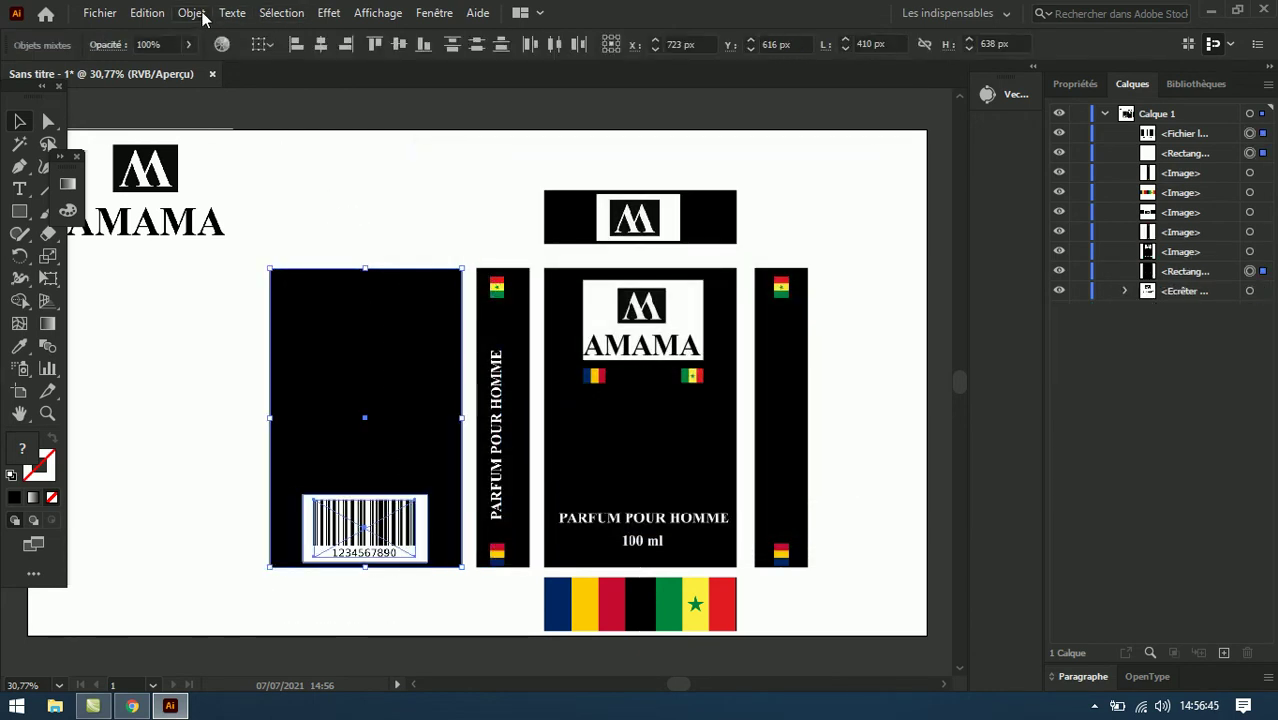
{"action": "left_click", "coordinate": [192, 13]}
{"action": "left_click", "coordinate": [292, 290]}
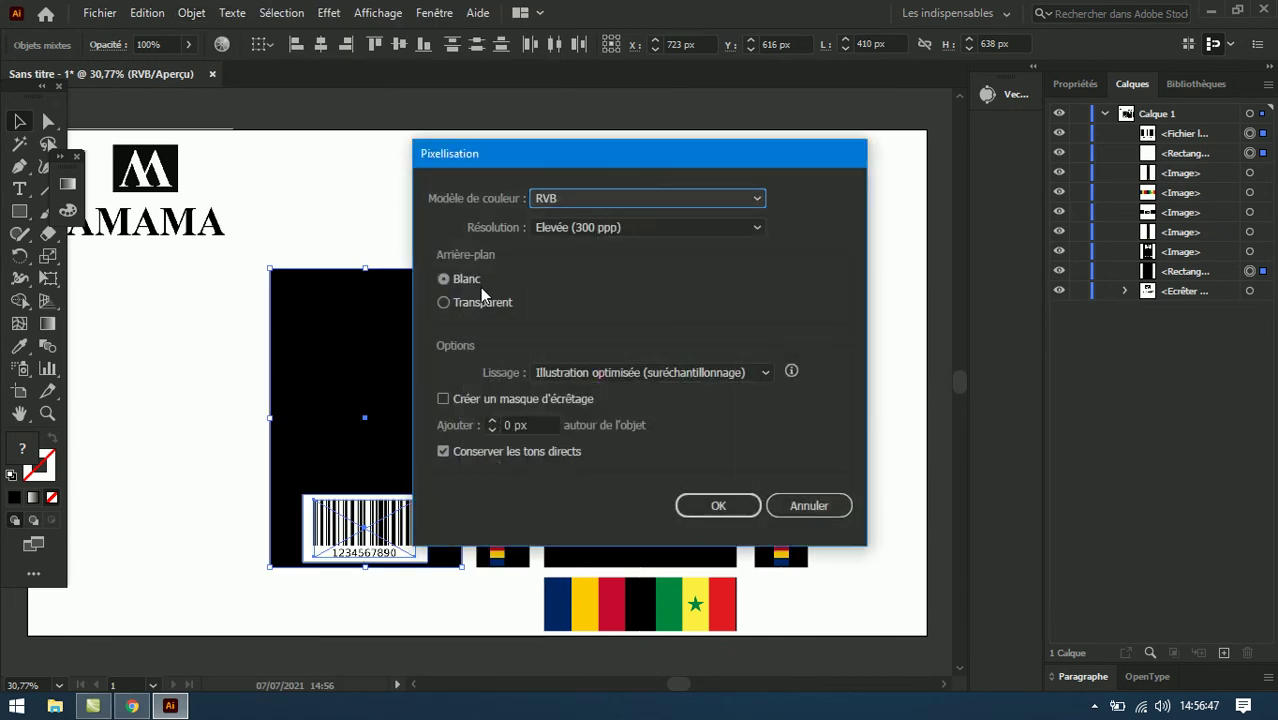
{"action": "left_click", "coordinate": [712, 499]}
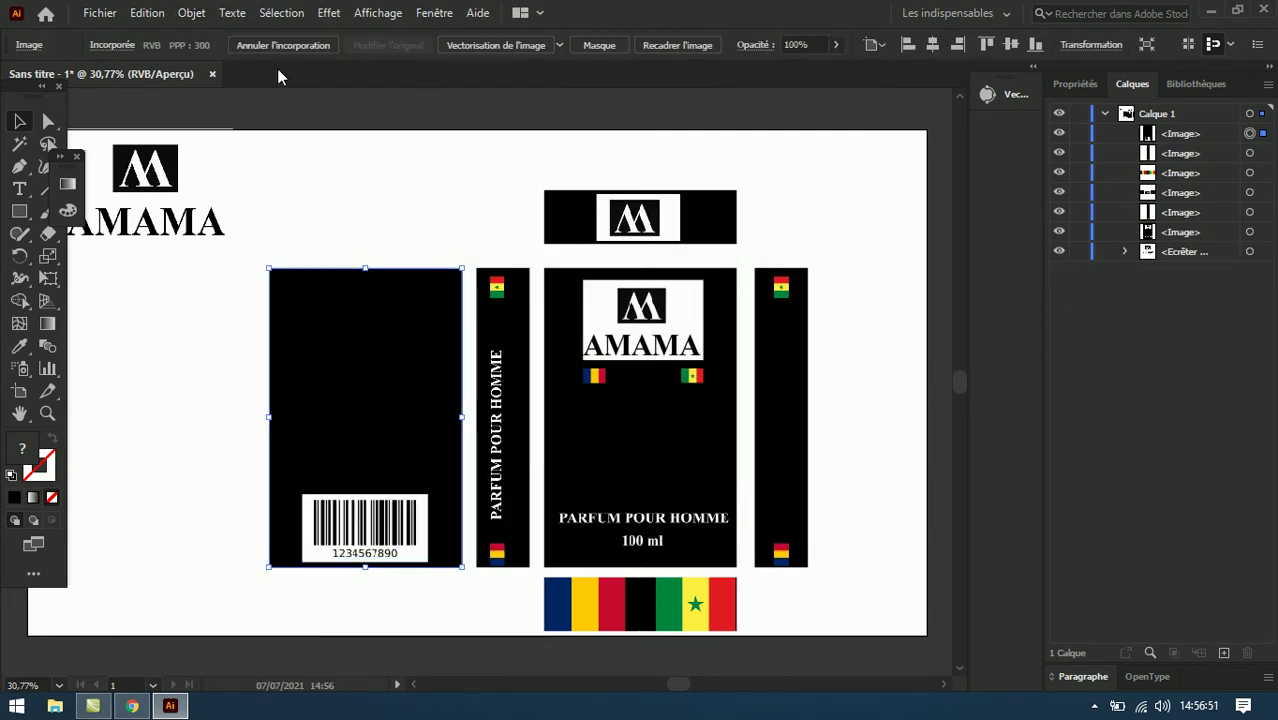
Step: Show the Symboles panel and save the logo banner as symbol 'top'
{"action": "left_click", "coordinate": [437, 14]}
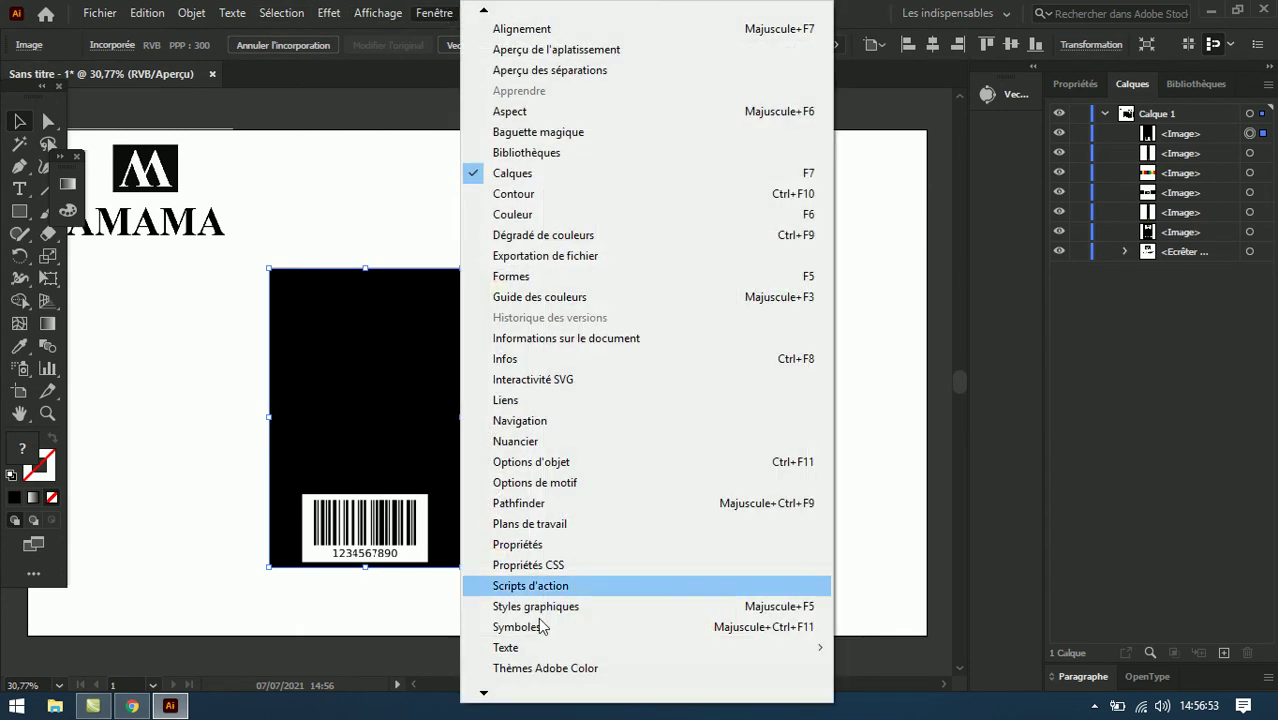
{"action": "left_click", "coordinate": [580, 637]}
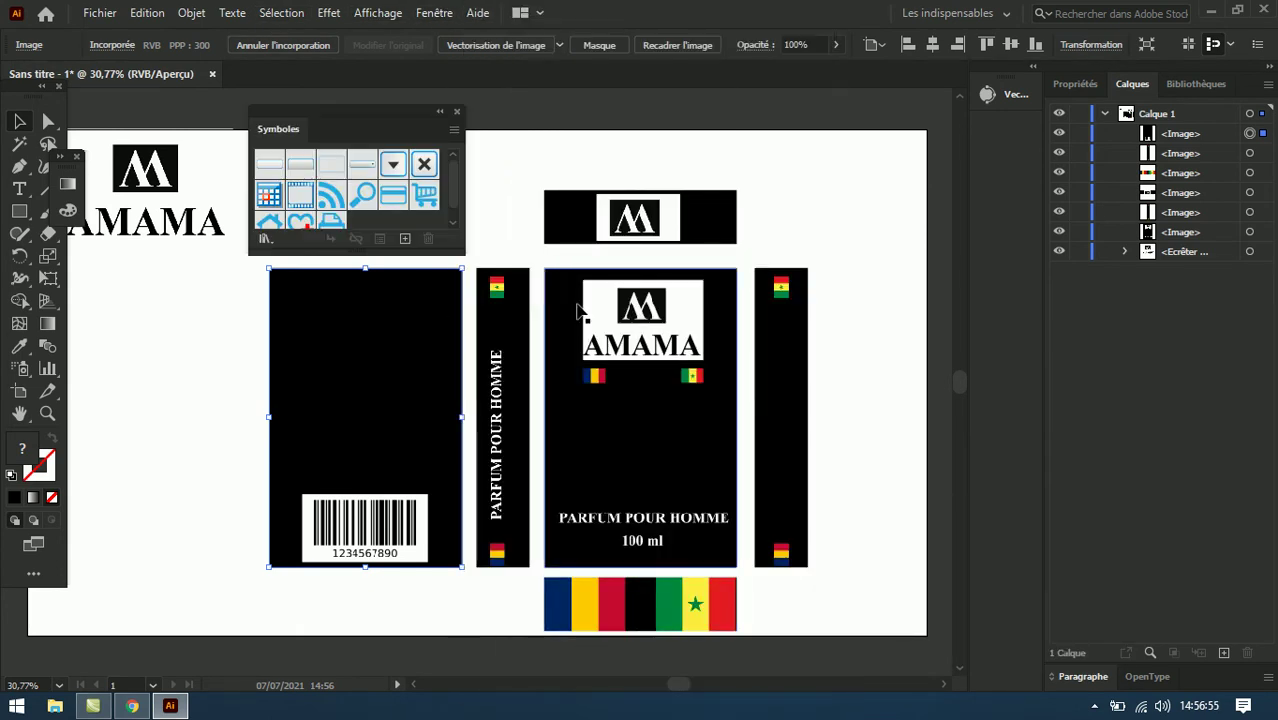
{"action": "left_click_drag", "start_coordinate": [520, 158], "coordinate": [760, 256]}
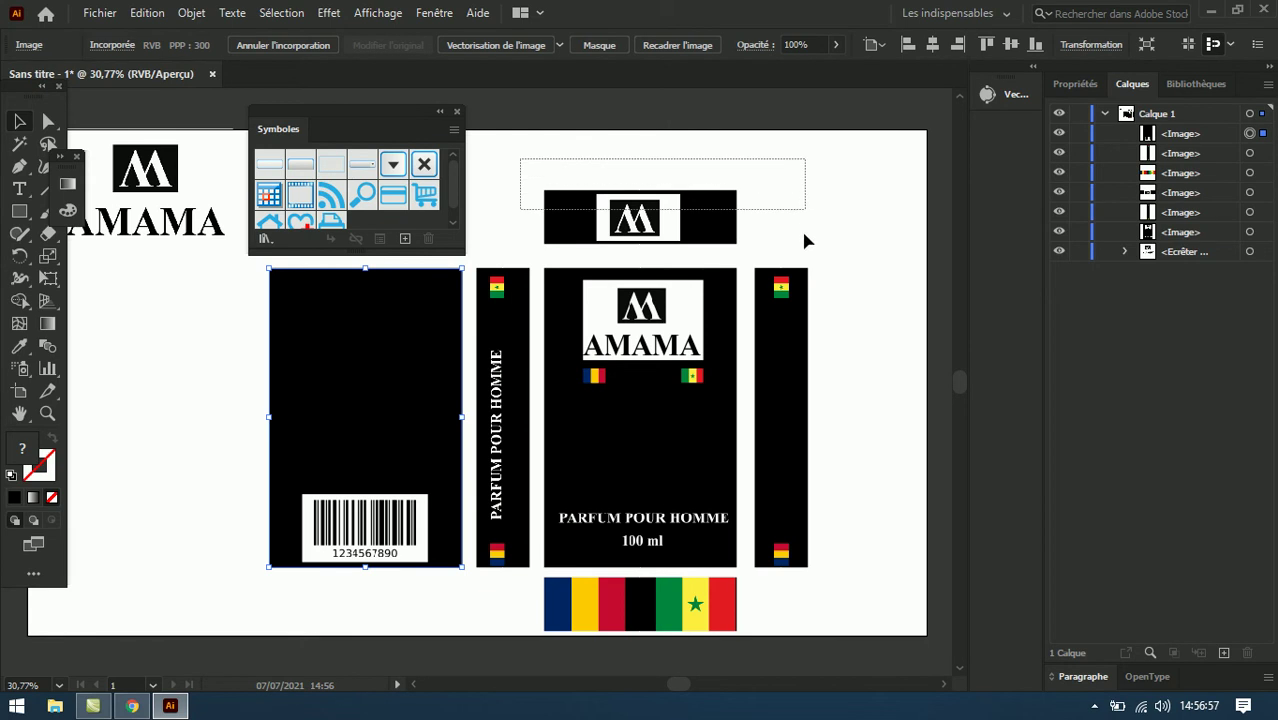
{"action": "left_click_drag", "start_coordinate": [682, 220], "coordinate": [352, 222]}
{"action": "type", "text": "top"}
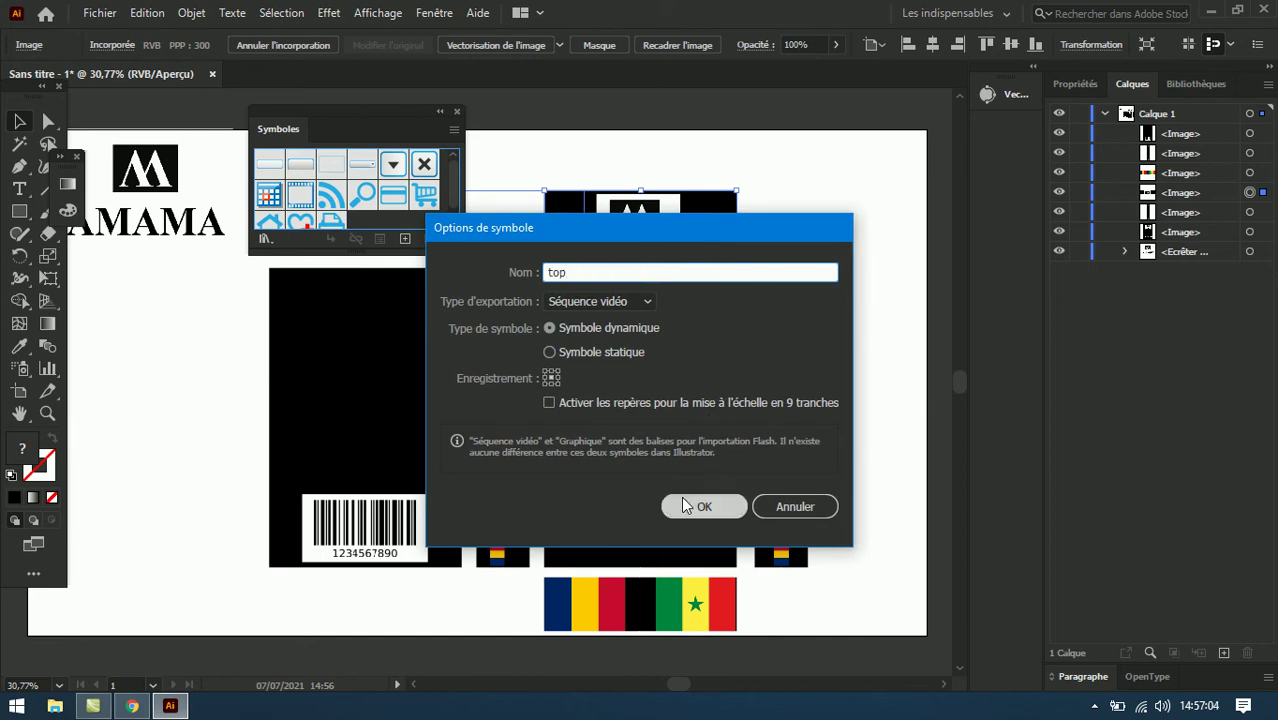
{"action": "left_click", "coordinate": [685, 504]}
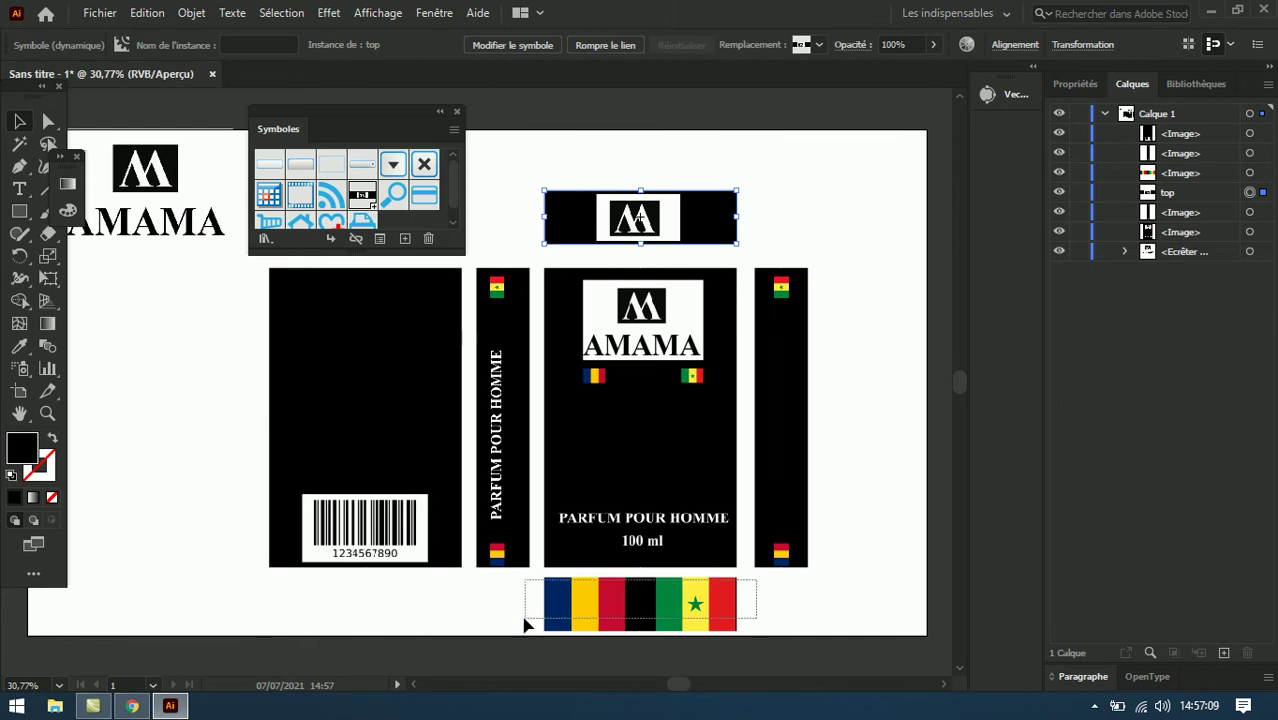
Step: Add the flag strip as symbol 'down' and the right black strip as 'c1'
{"action": "mouse_move", "coordinate": [757, 587]}
{"action": "left_mouse_down"}
{"action": "mouse_move", "coordinate": [523, 625]}
{"action": "mouse_move", "coordinate": [382, 174]}
{"action": "left_mouse_up"}
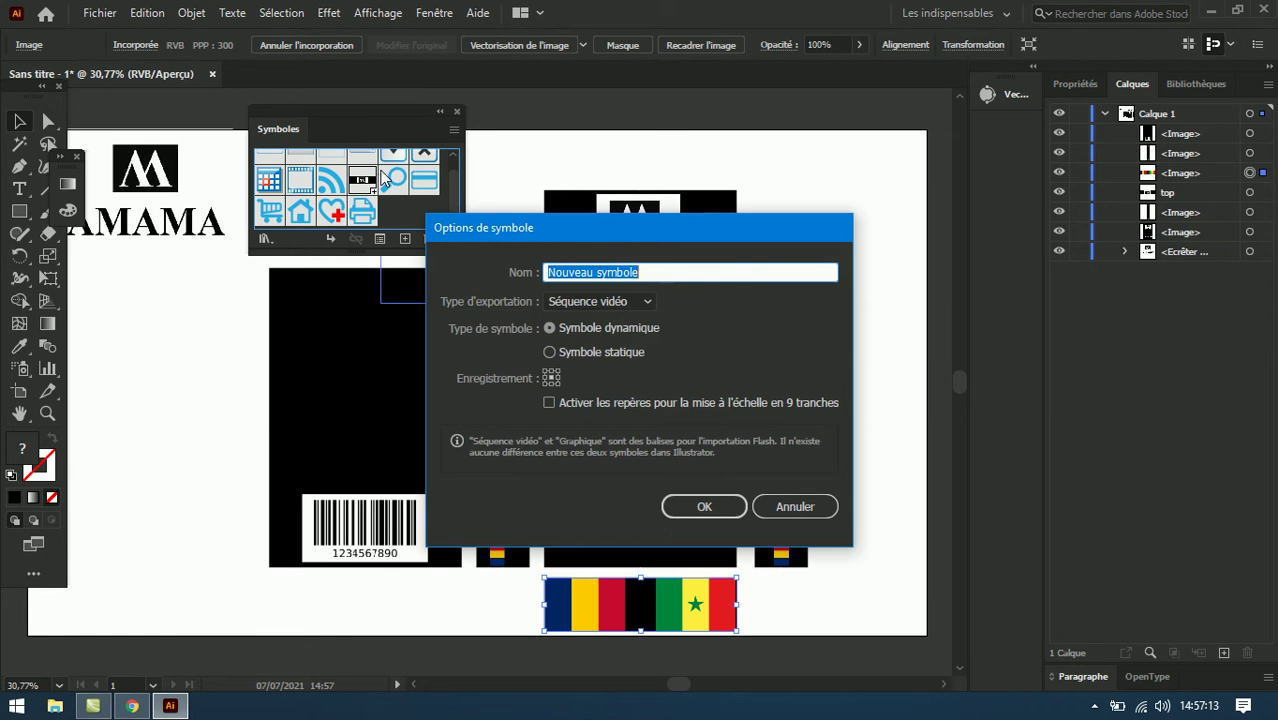
{"action": "type", "text": "down"}
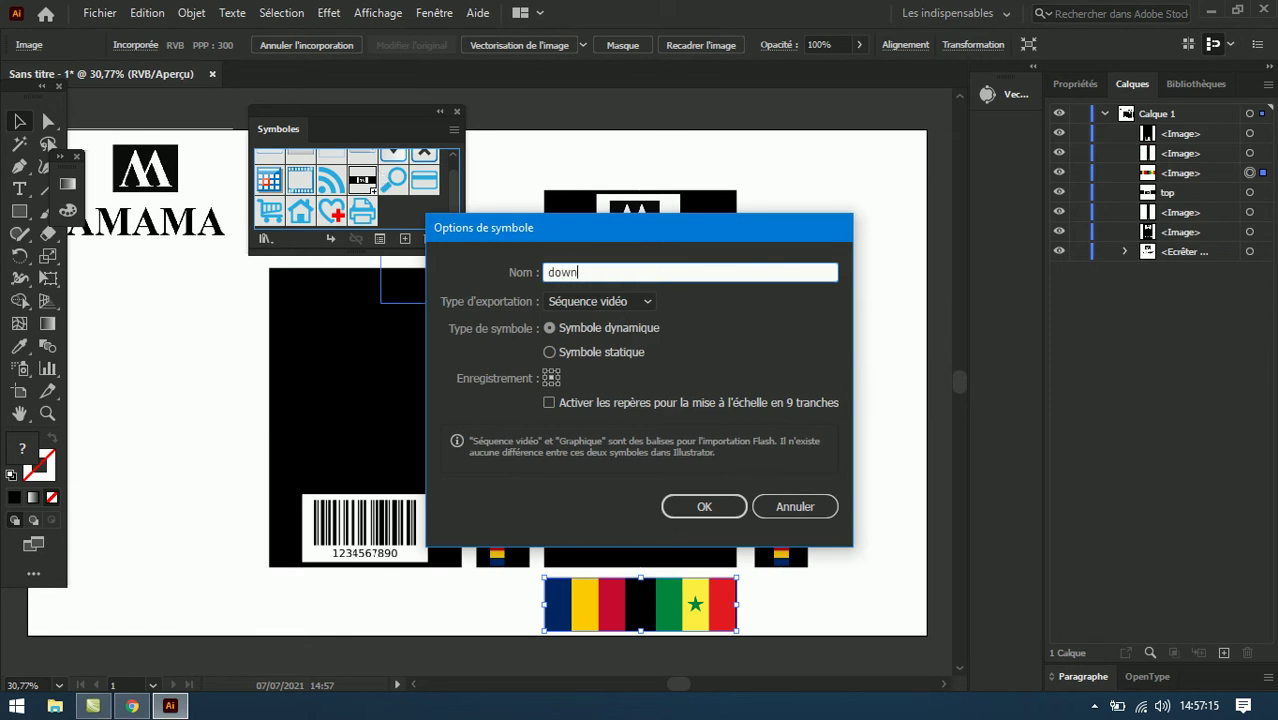
{"action": "left_click", "coordinate": [683, 503]}
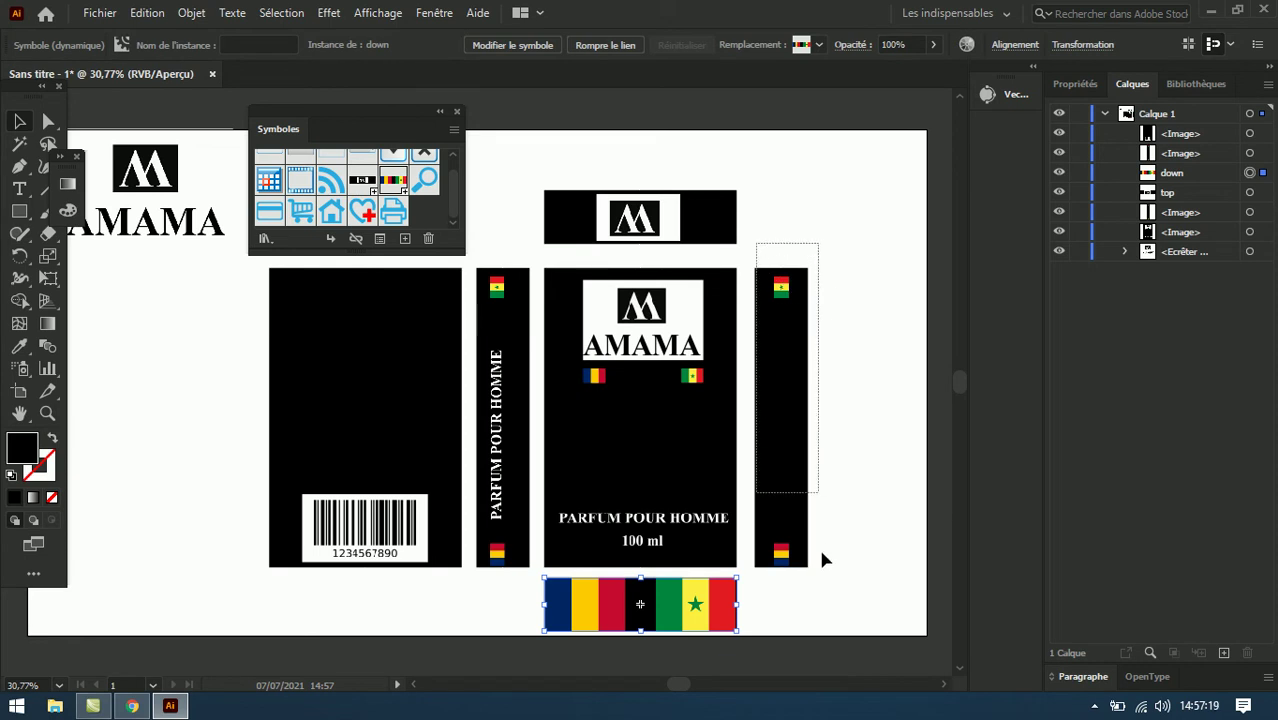
{"action": "left_click", "coordinate": [810, 568]}
{"action": "left_click_drag", "start_coordinate": [776, 334], "coordinate": [417, 193]}
{"action": "type", "text": "c1"}
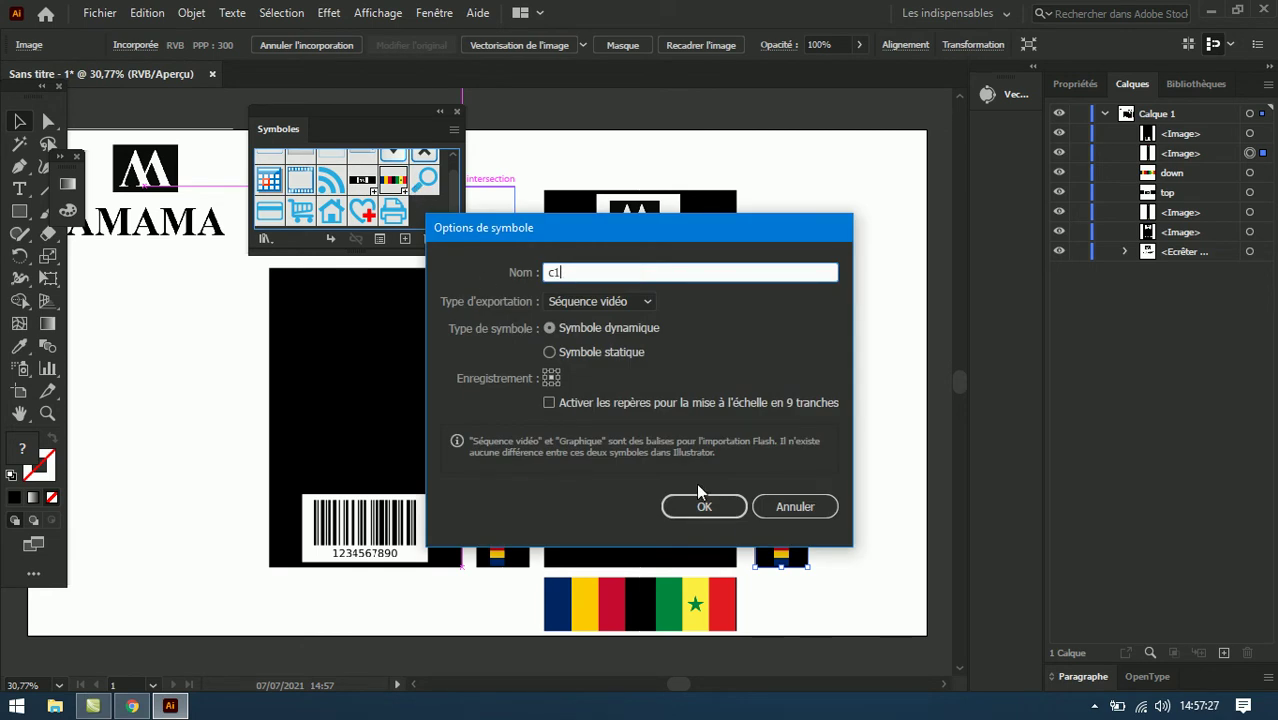
{"action": "left_click", "coordinate": [703, 506]}
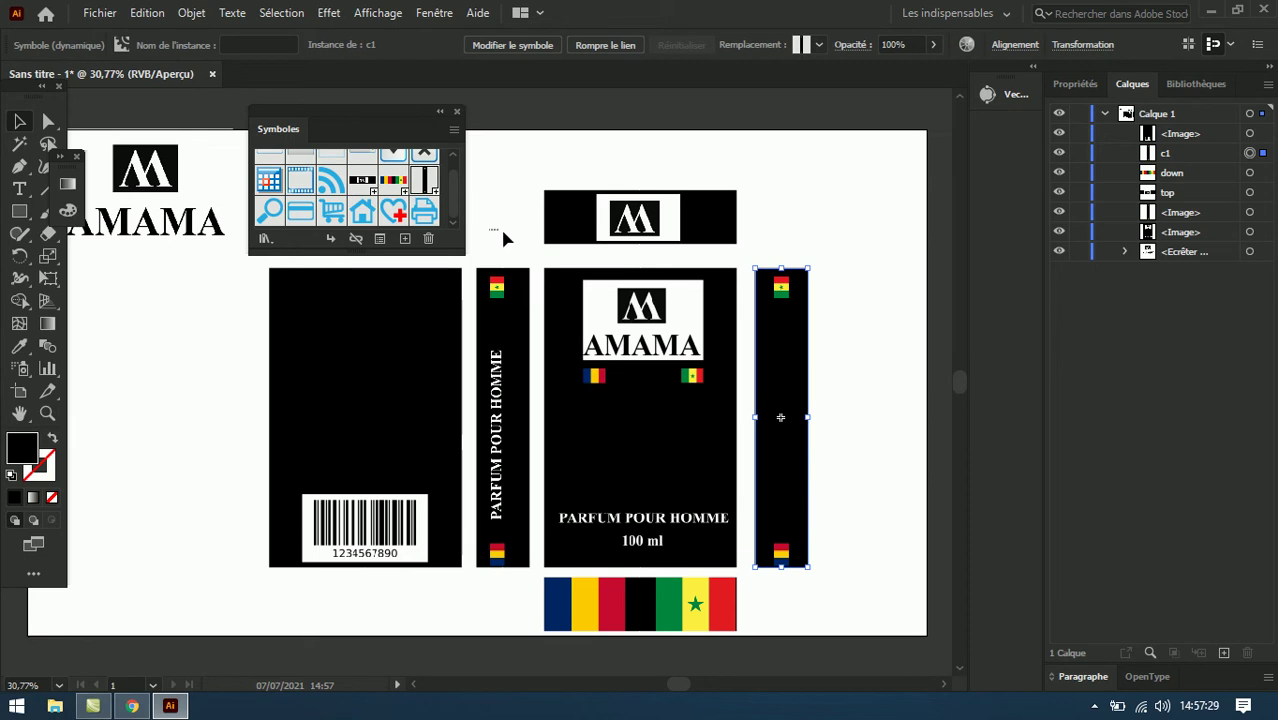
Step: Add the spine strip as symbol 'c2' and the barcode back panel as 'dos'
{"action": "left_click_drag", "start_coordinate": [503, 232], "coordinate": [519, 516]}
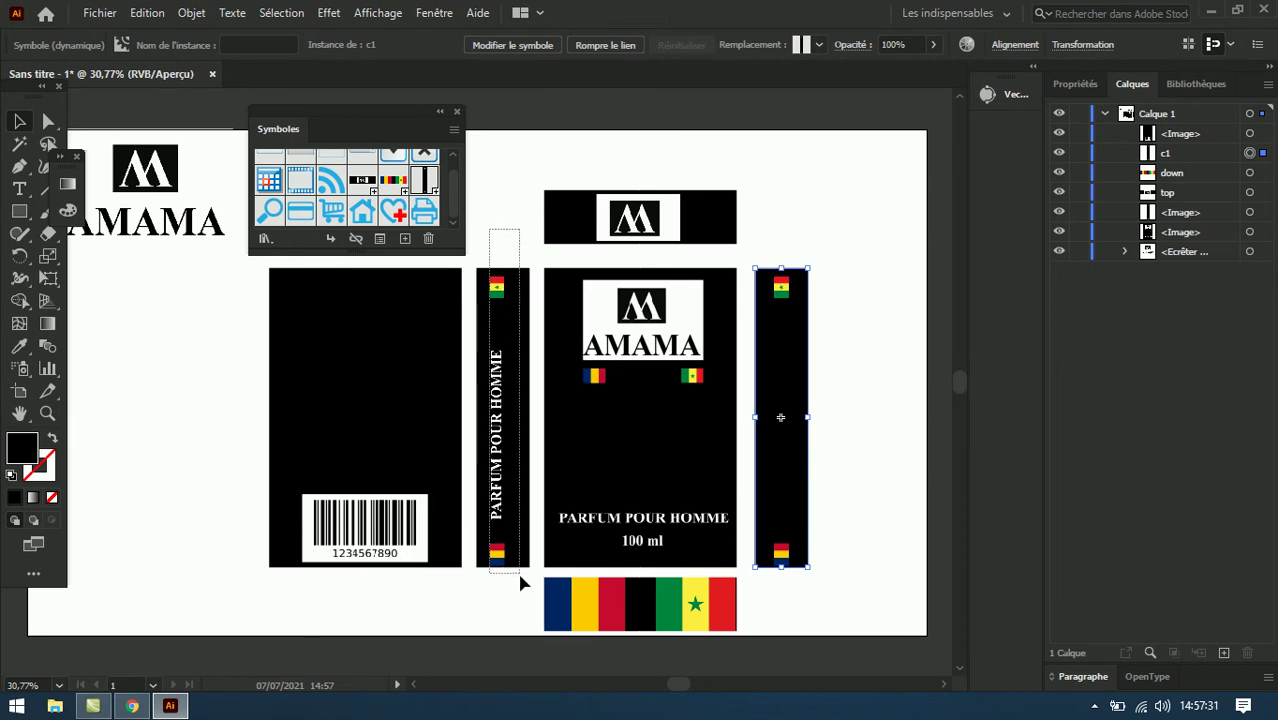
{"action": "left_click_drag", "start_coordinate": [520, 576], "coordinate": [517, 575]}
{"action": "mouse_move", "coordinate": [508, 327]}
{"action": "left_mouse_down"}
{"action": "mouse_move", "coordinate": [445, 183]}
{"action": "mouse_move", "coordinate": [416, 188]}
{"action": "left_mouse_up"}
{"action": "type", "text": "c2"}
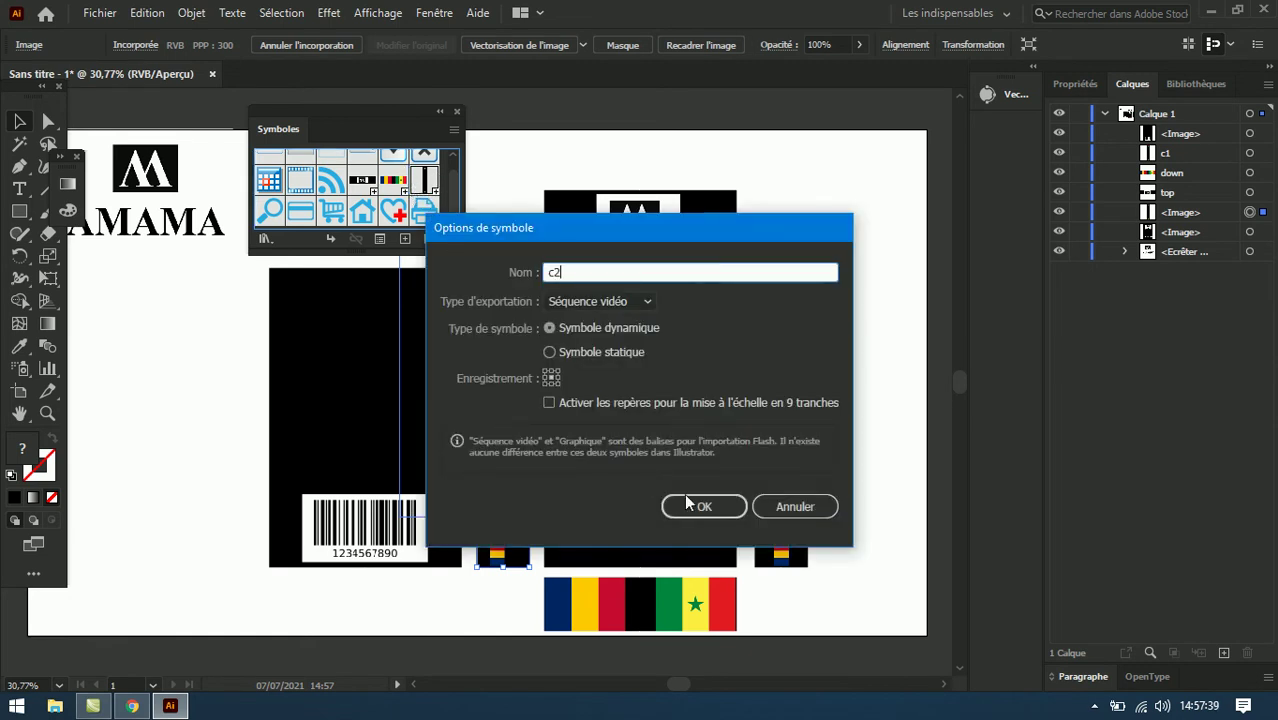
{"action": "left_click", "coordinate": [690, 506]}
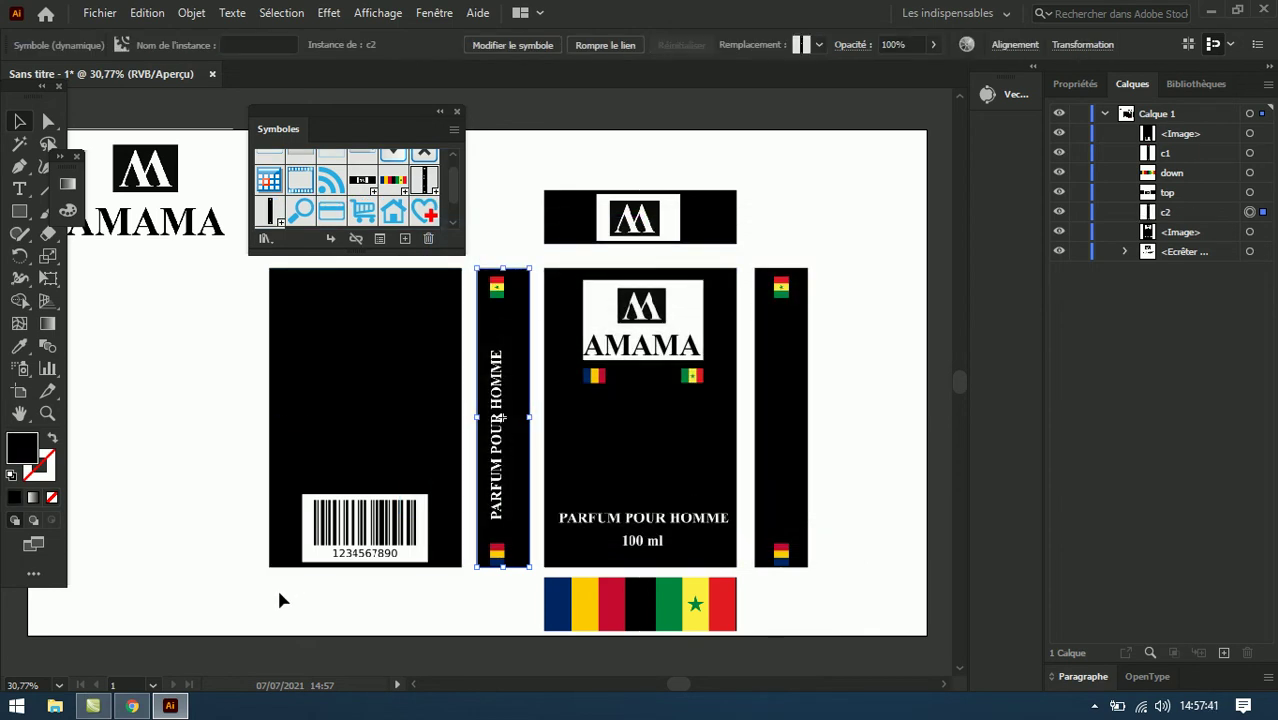
{"action": "left_click_drag", "start_coordinate": [246, 584], "coordinate": [410, 270]}
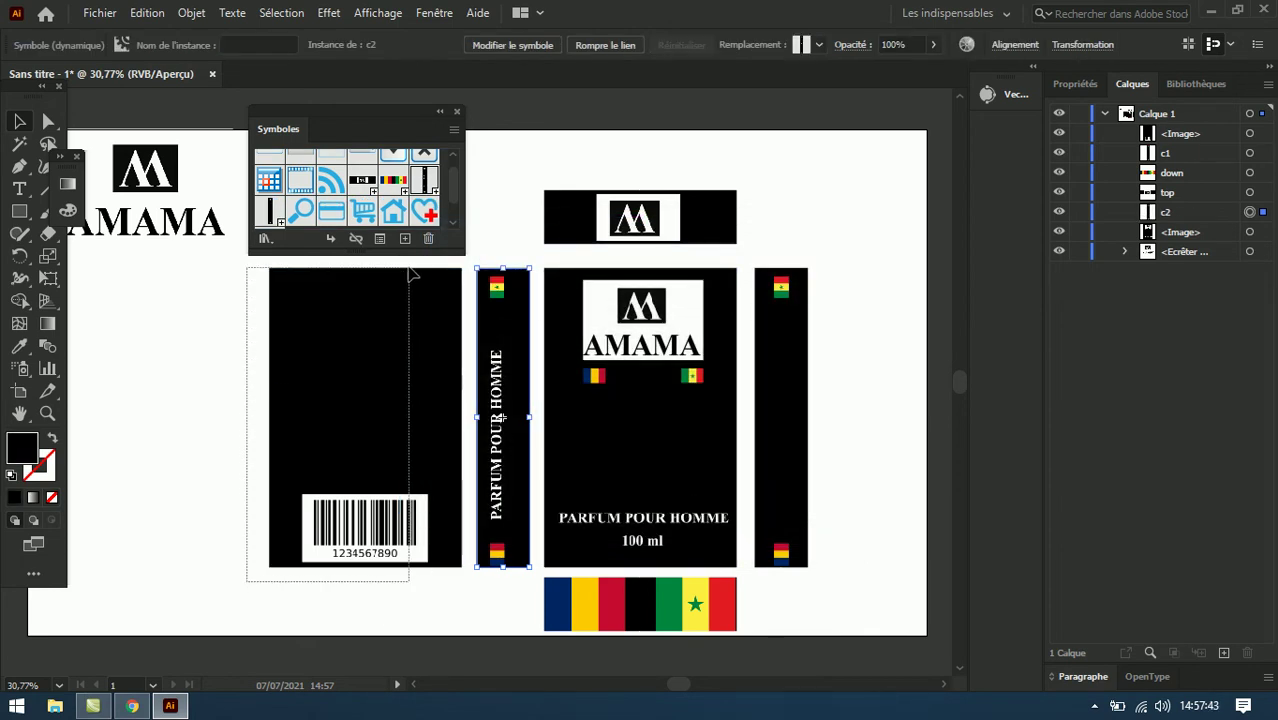
{"action": "left_click_drag", "start_coordinate": [413, 336], "coordinate": [408, 190]}
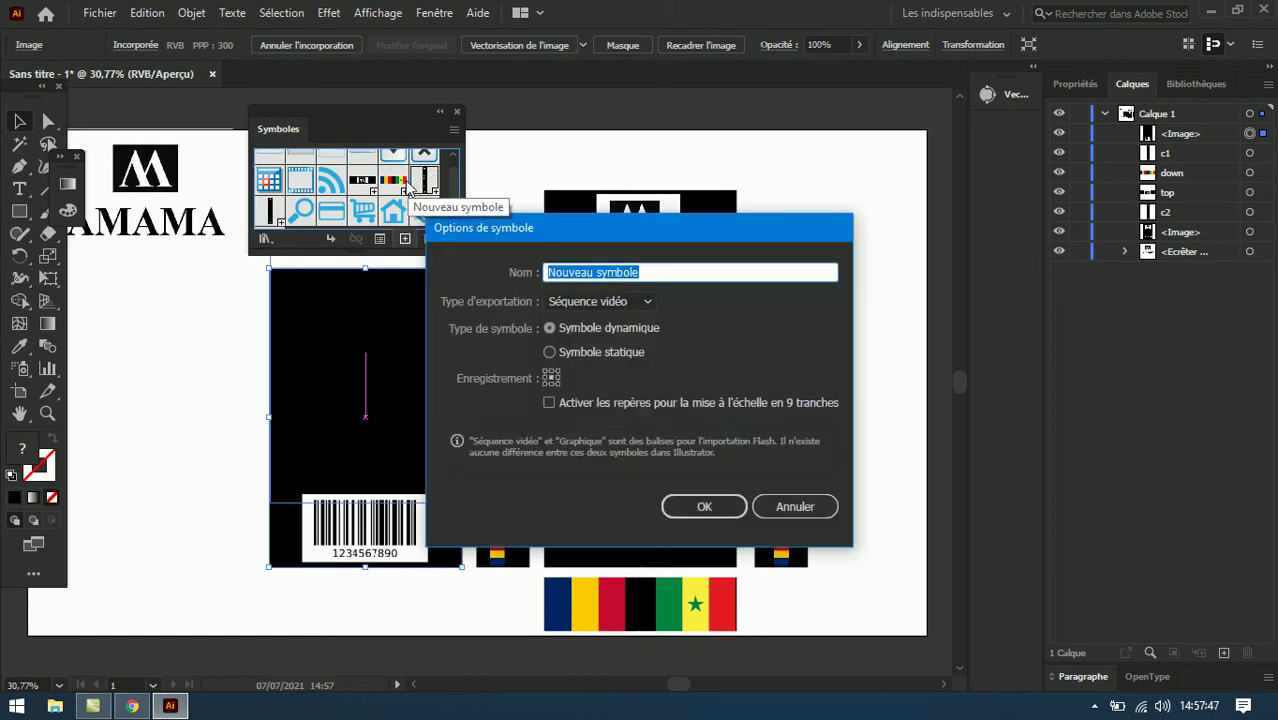
{"action": "type", "text": "dos"}
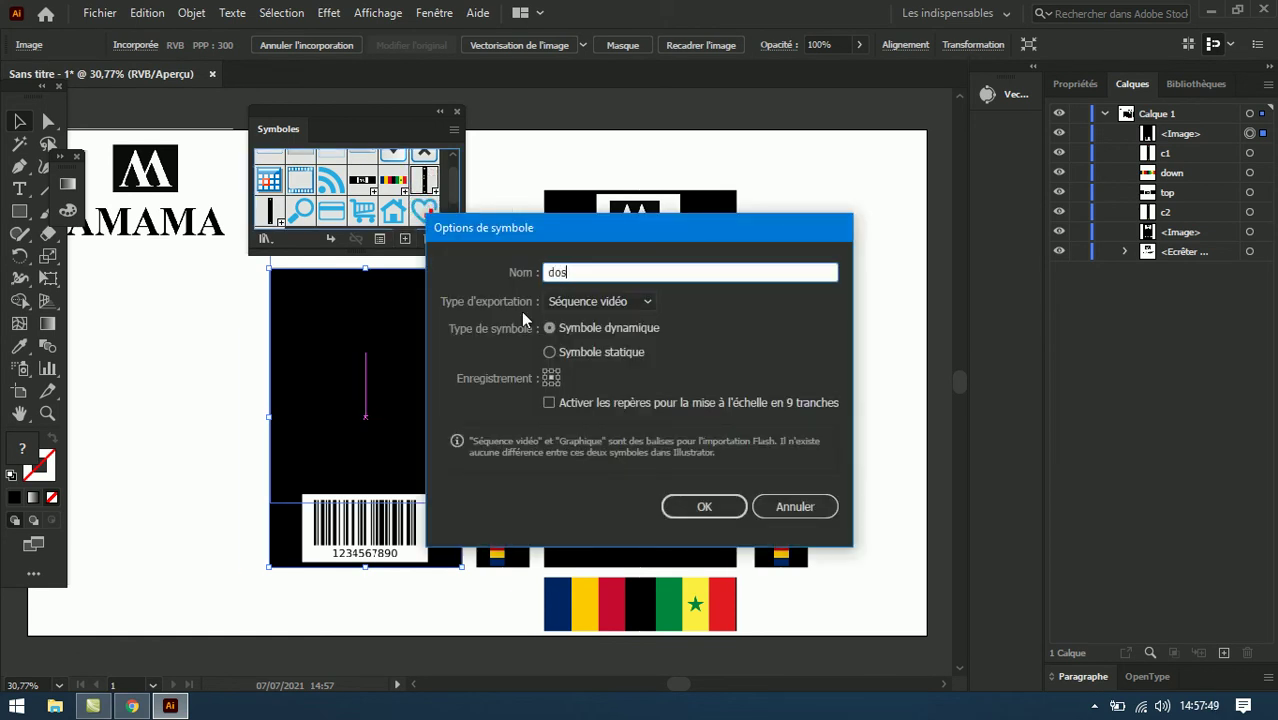
{"action": "left_click", "coordinate": [709, 507]}
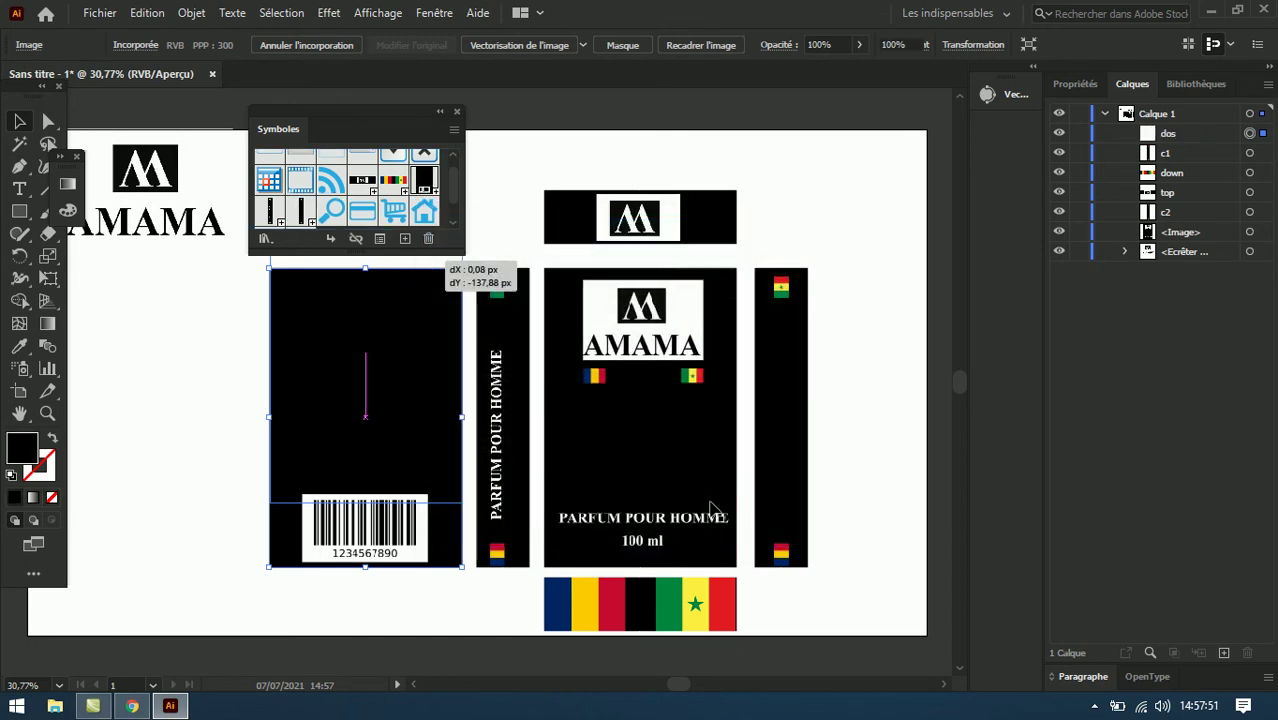
{"action": "mouse_move", "coordinate": [371, 95]}
{"action": "left_mouse_down"}
{"action": "mouse_move", "coordinate": [960, 157]}
{"action": "mouse_move", "coordinate": [885, 158]}
{"action": "left_mouse_up"}
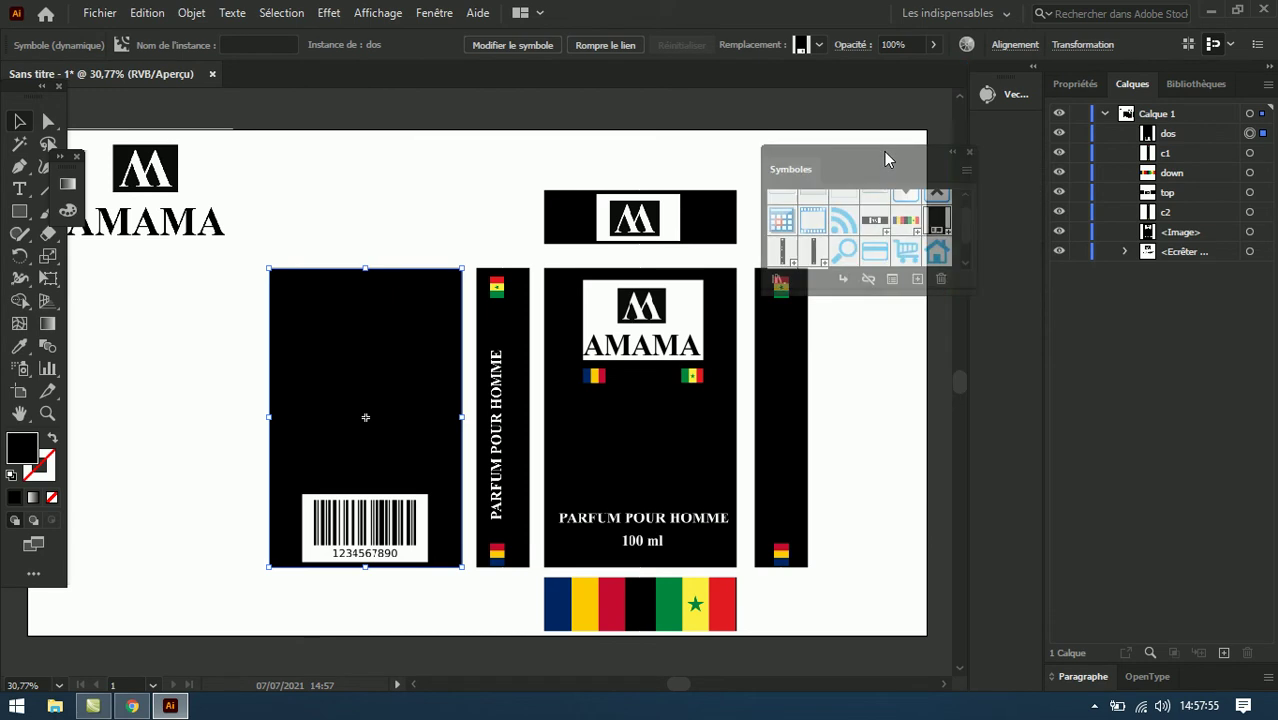
Step: Drag the artboard's right edge with the Artboard tool until it measures 3239 × 1080 px
{"action": "left_click", "coordinate": [317, 172]}
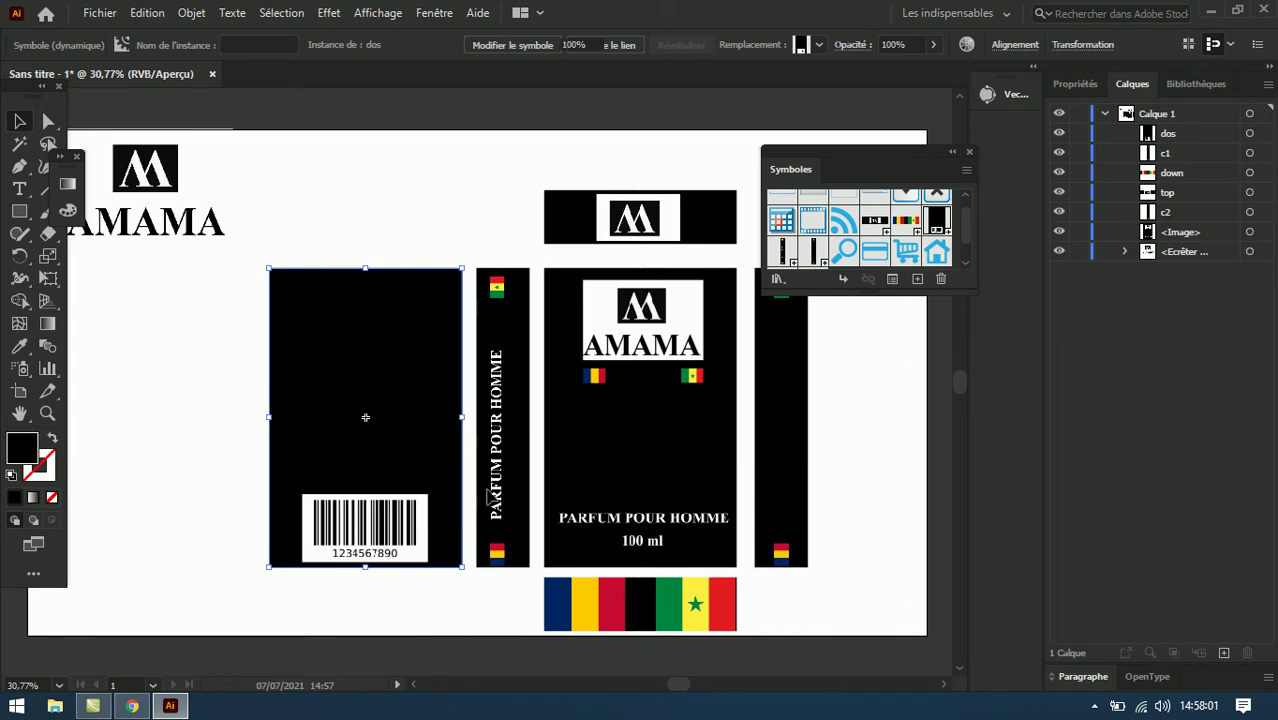
{"action": "left_click", "coordinate": [20, 392]}
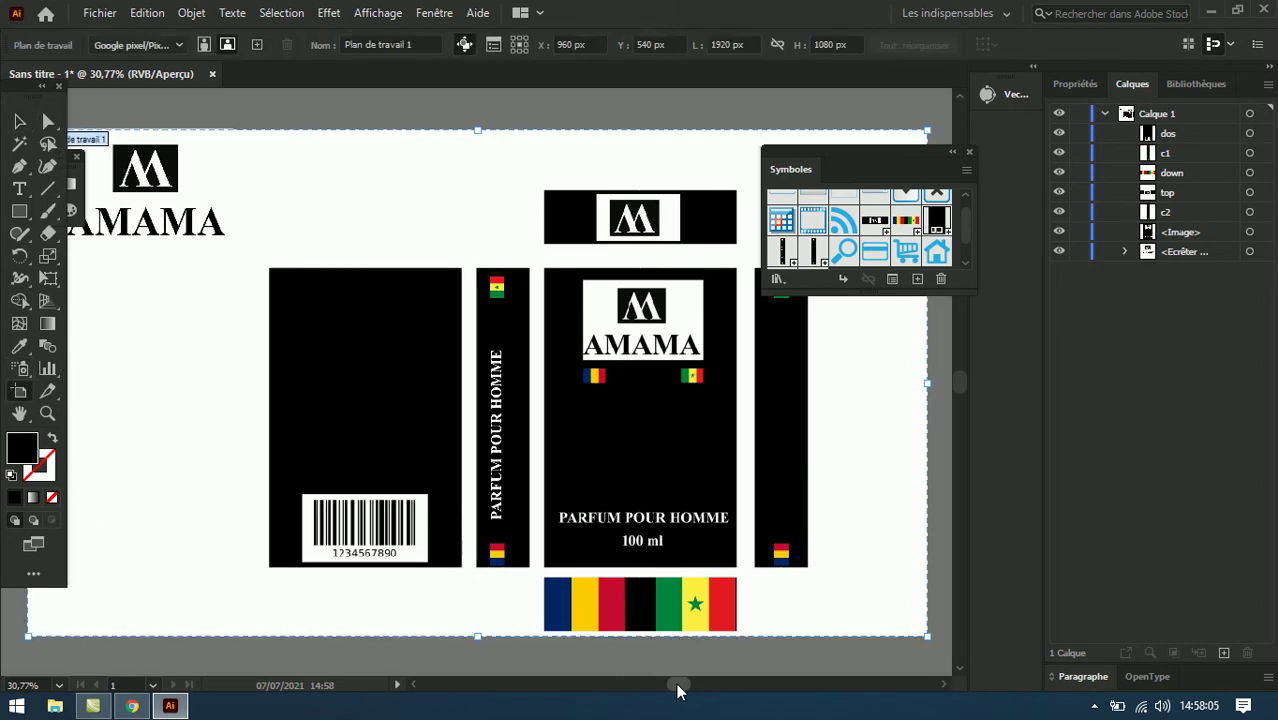
{"action": "left_click_drag", "start_coordinate": [678, 690], "coordinate": [684, 689]}
{"action": "left_click_drag", "start_coordinate": [868, 382], "coordinate": [955, 380]}
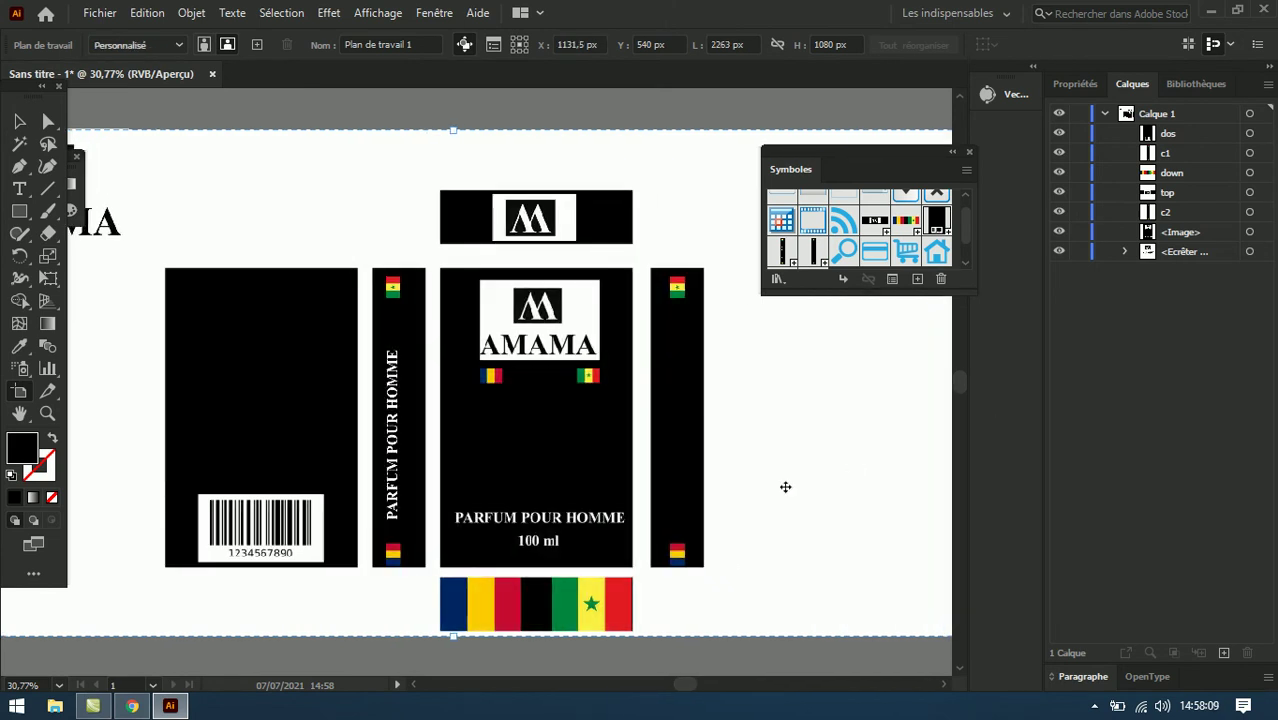
{"action": "left_click_drag", "start_coordinate": [687, 688], "coordinate": [703, 689]}
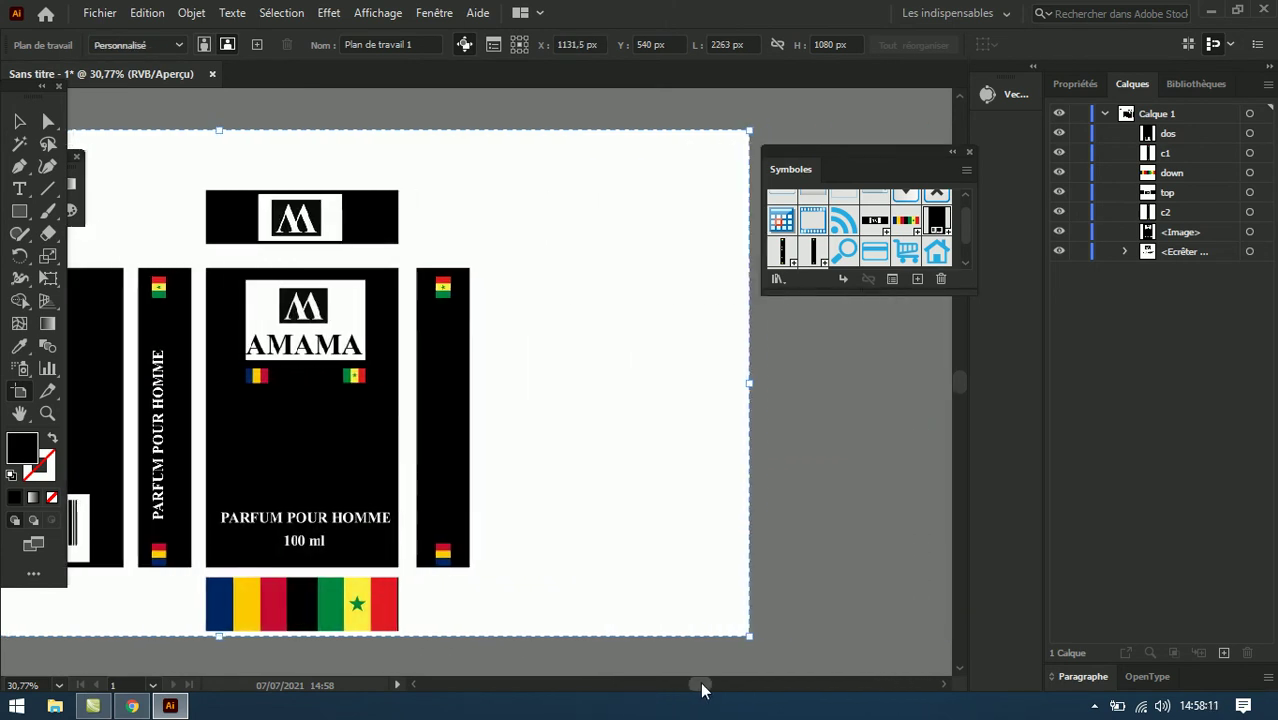
{"action": "left_click_drag", "start_coordinate": [749, 382], "coordinate": [879, 392]}
{"action": "left_click_drag", "start_coordinate": [702, 690], "coordinate": [715, 694]}
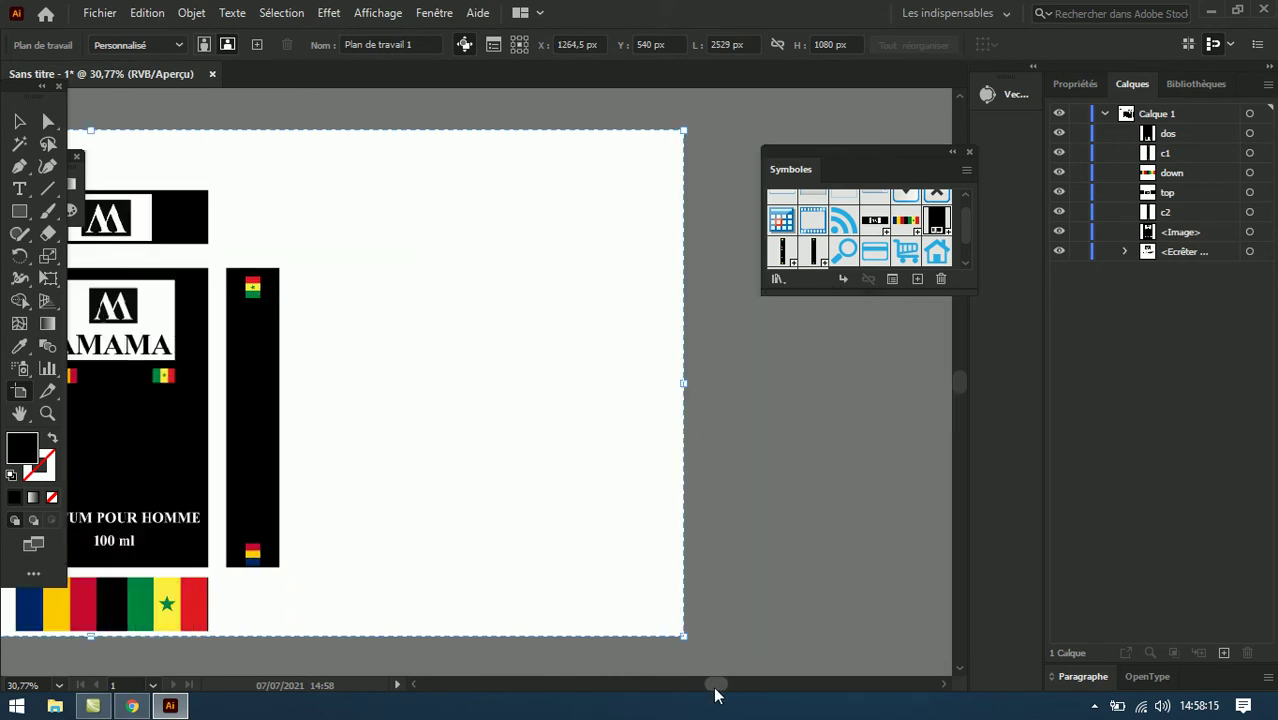
{"action": "left_click_drag", "start_coordinate": [600, 383], "coordinate": [912, 417]}
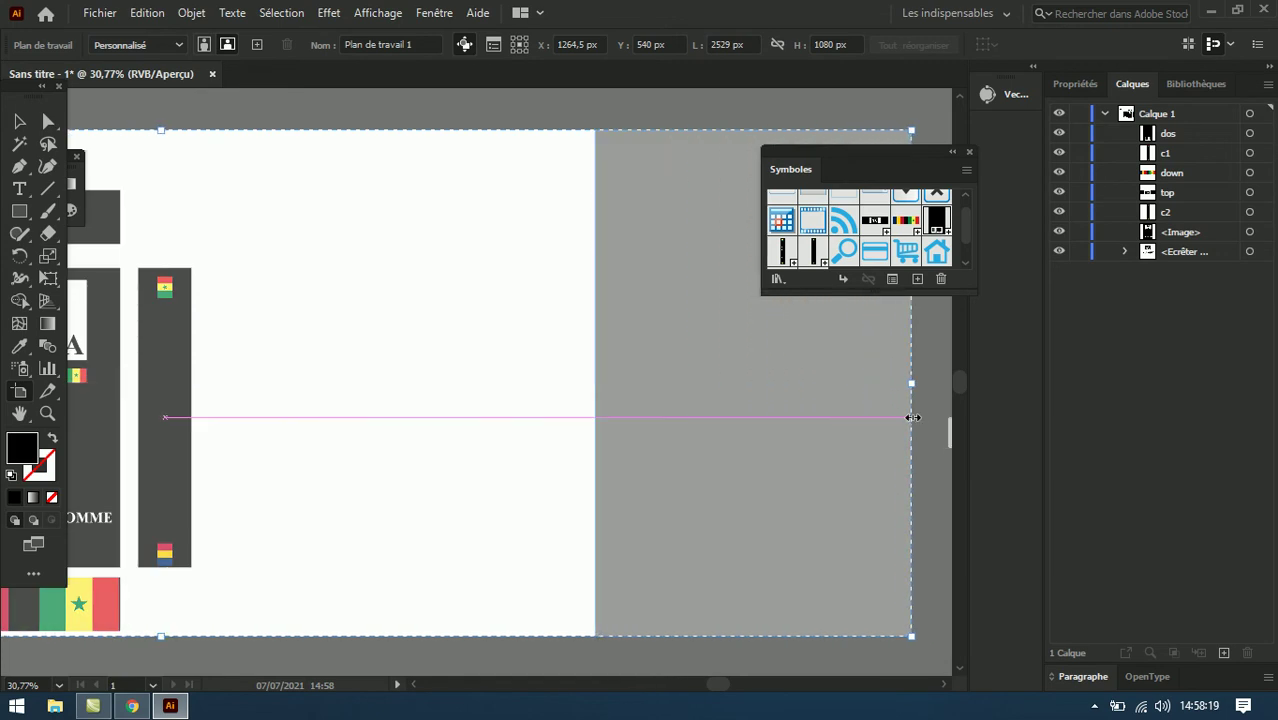
{"action": "left_click_drag", "start_coordinate": [912, 417], "coordinate": [928, 417]}
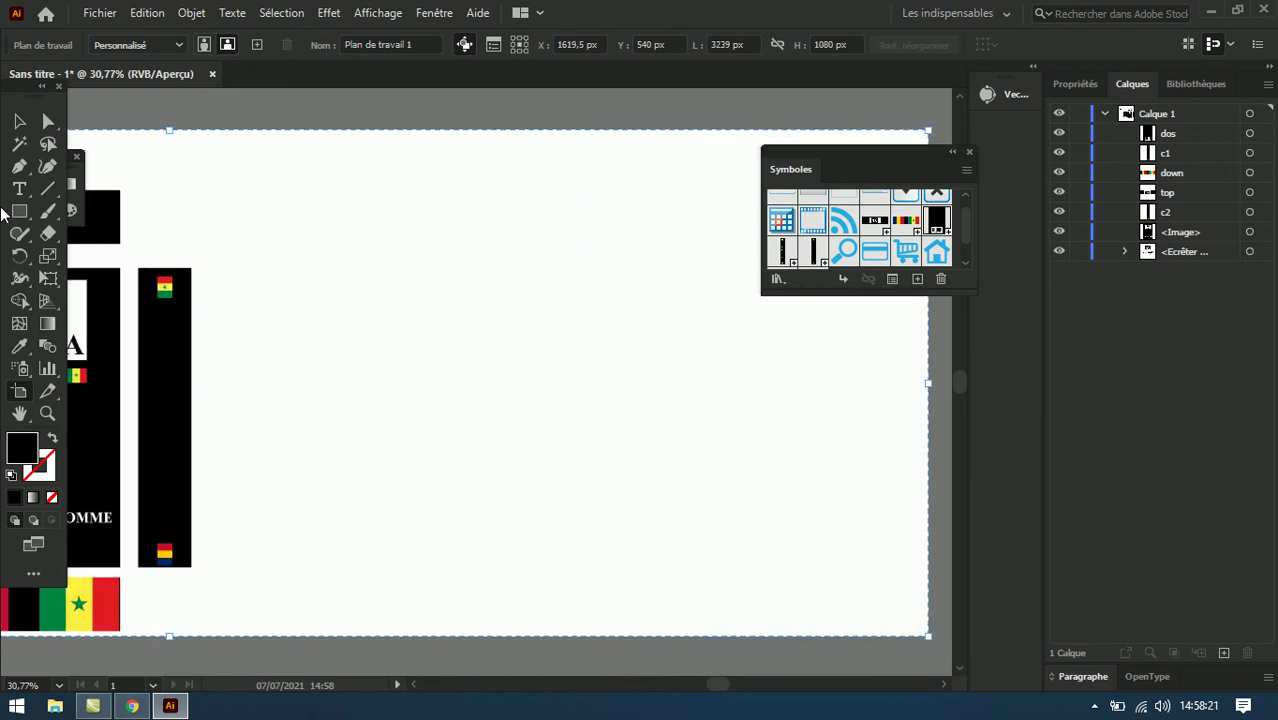
Step: Select the front panel image, attempt a paste, then undo it
{"action": "left_click", "coordinate": [21, 121]}
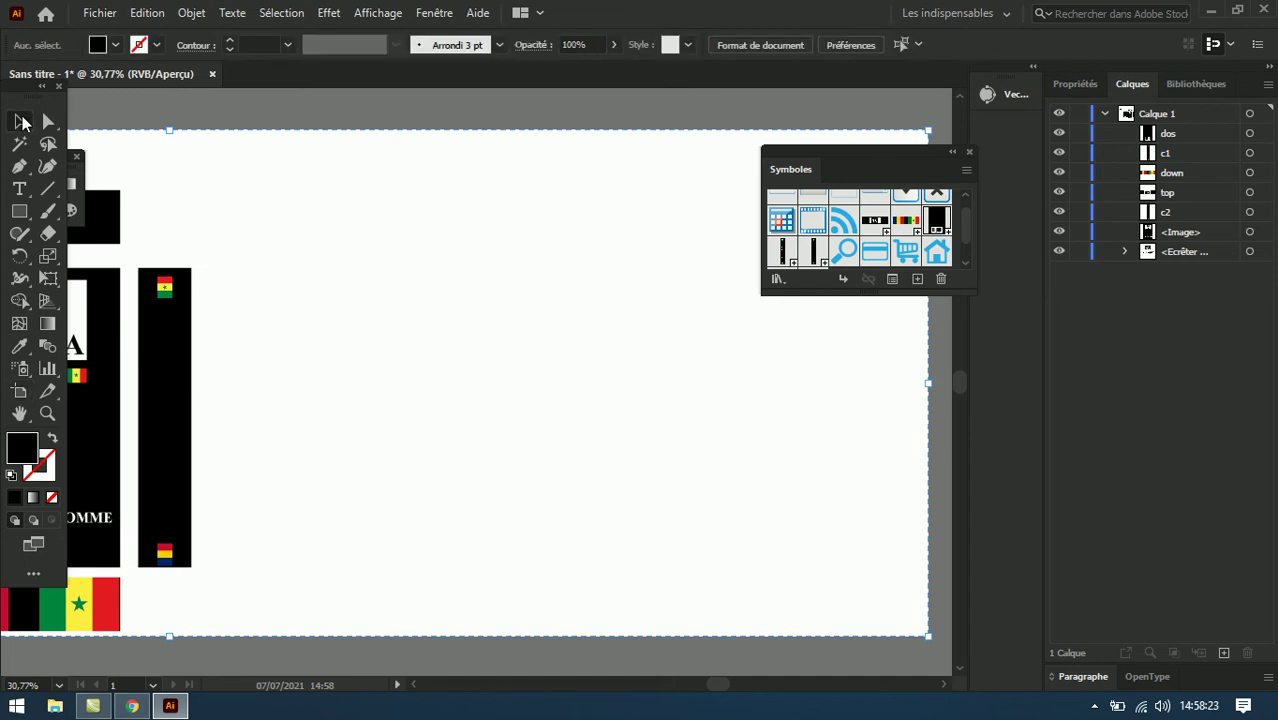
{"action": "left_click", "coordinate": [119, 338]}
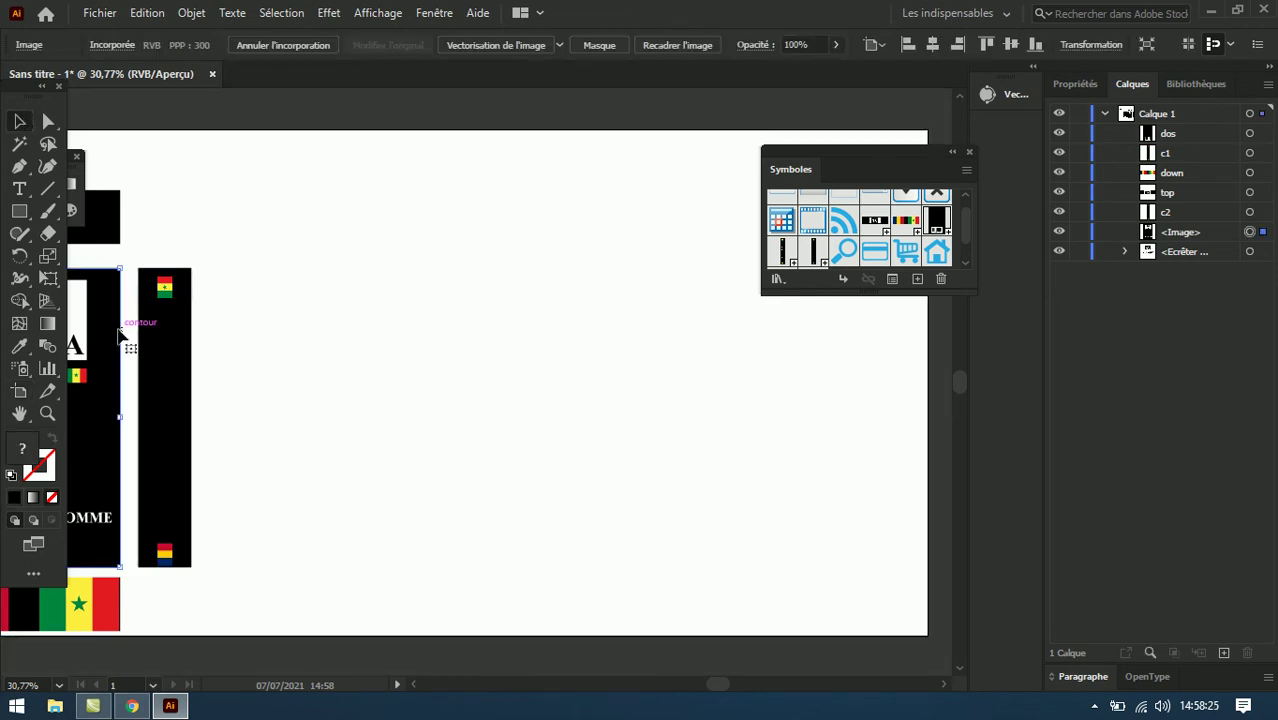
{"action": "left_click", "coordinate": [414, 685]}
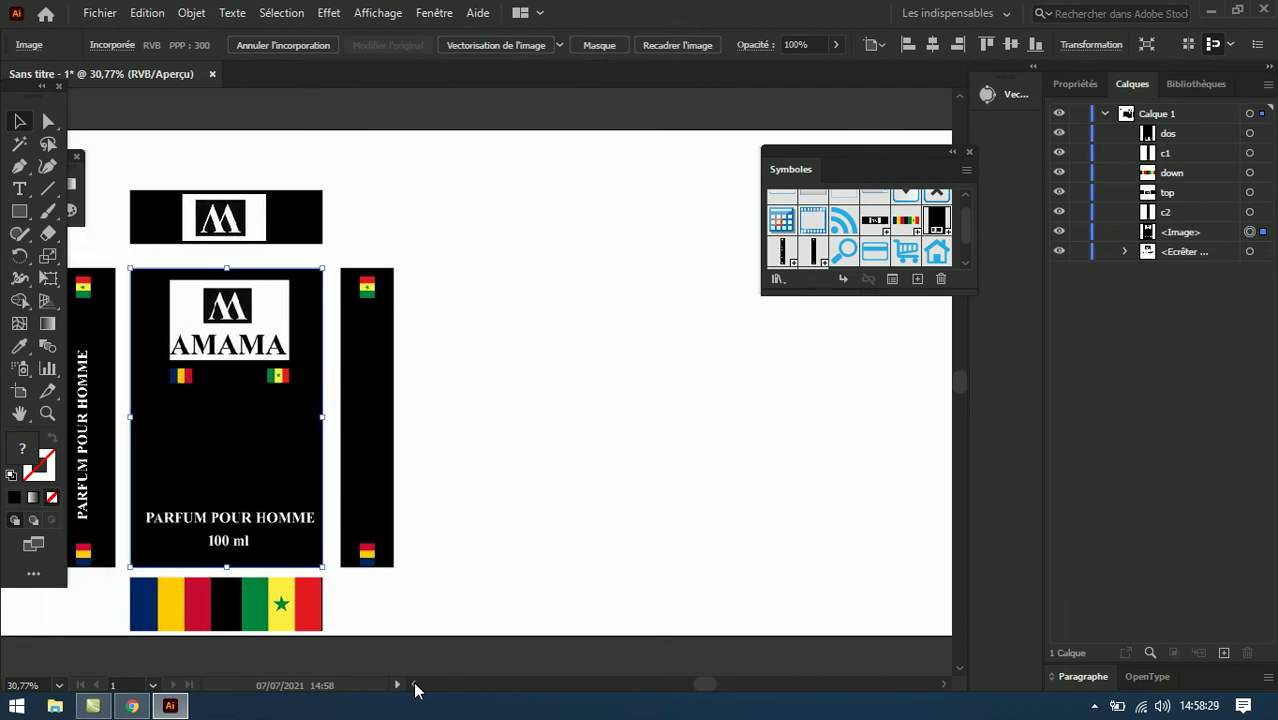
{"action": "key", "text": "ctrl+v"}
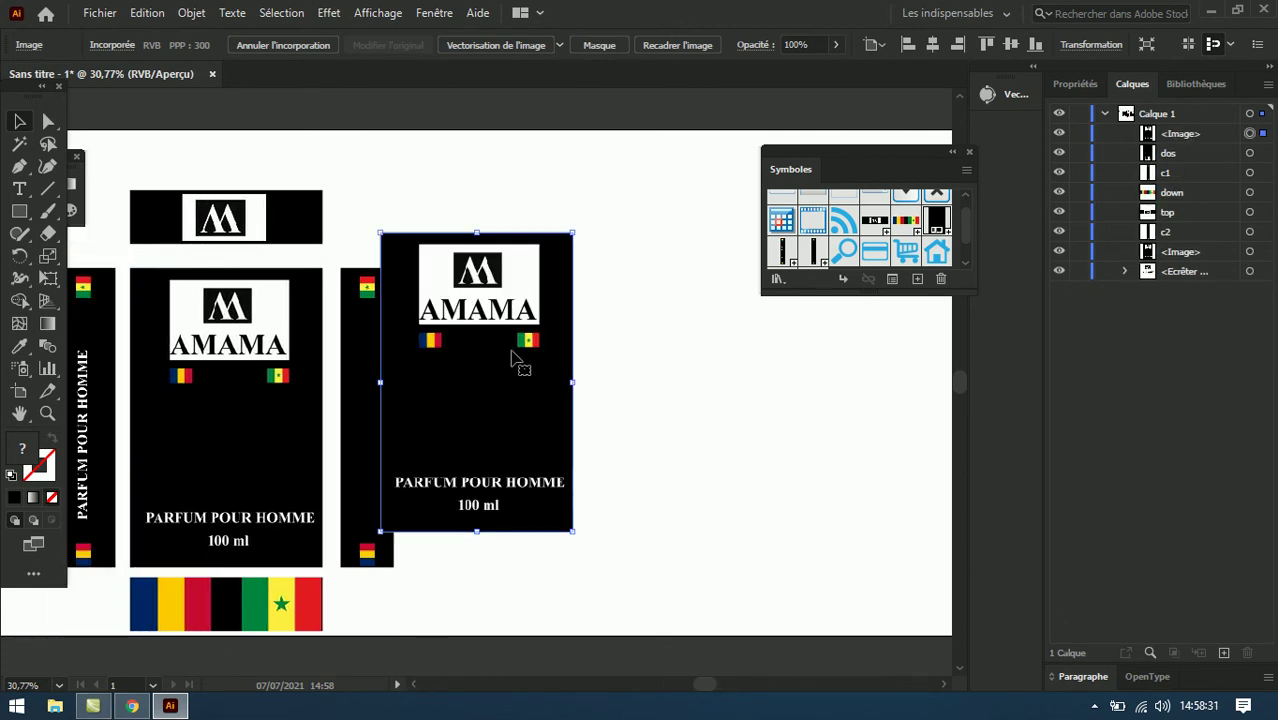
{"action": "key", "text": "ctrl+z"}
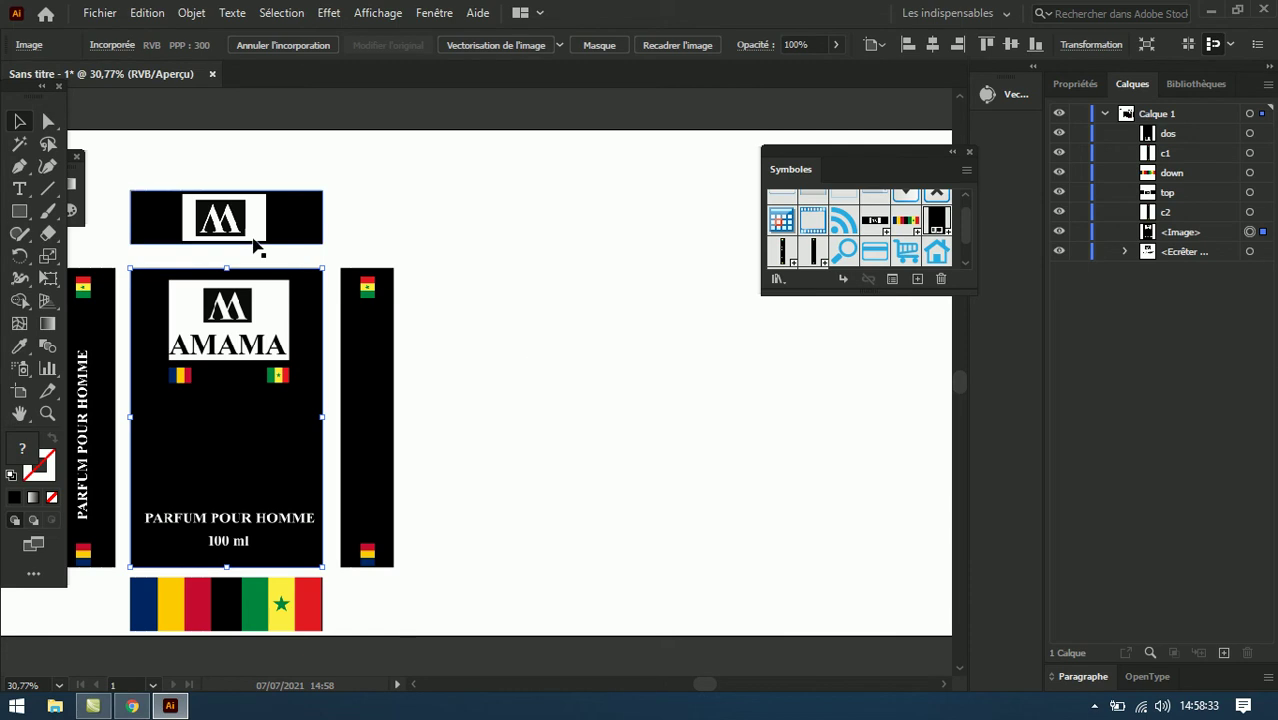
Step: Draw a rectangle matching the front panel and move it into the empty right area
{"action": "left_click", "coordinate": [19, 211]}
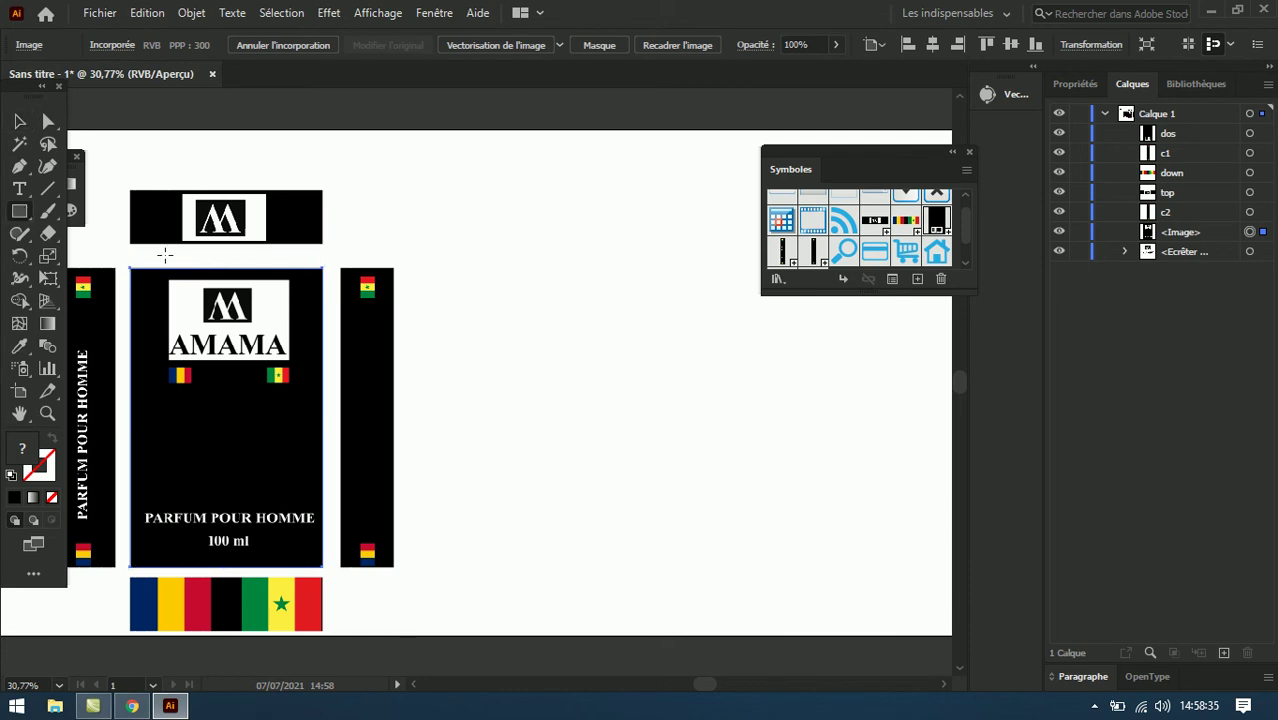
{"action": "left_click_drag", "start_coordinate": [131, 268], "coordinate": [329, 411]}
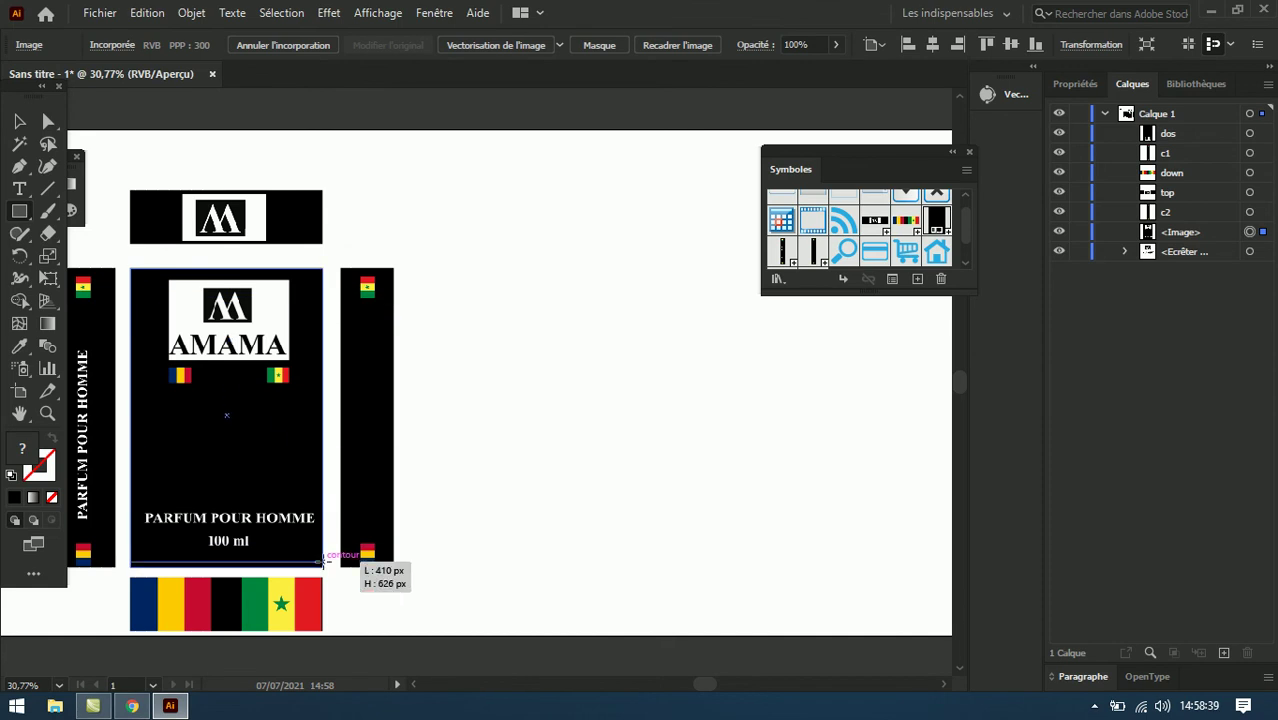
{"action": "left_click_drag", "start_coordinate": [329, 411], "coordinate": [322, 567]}
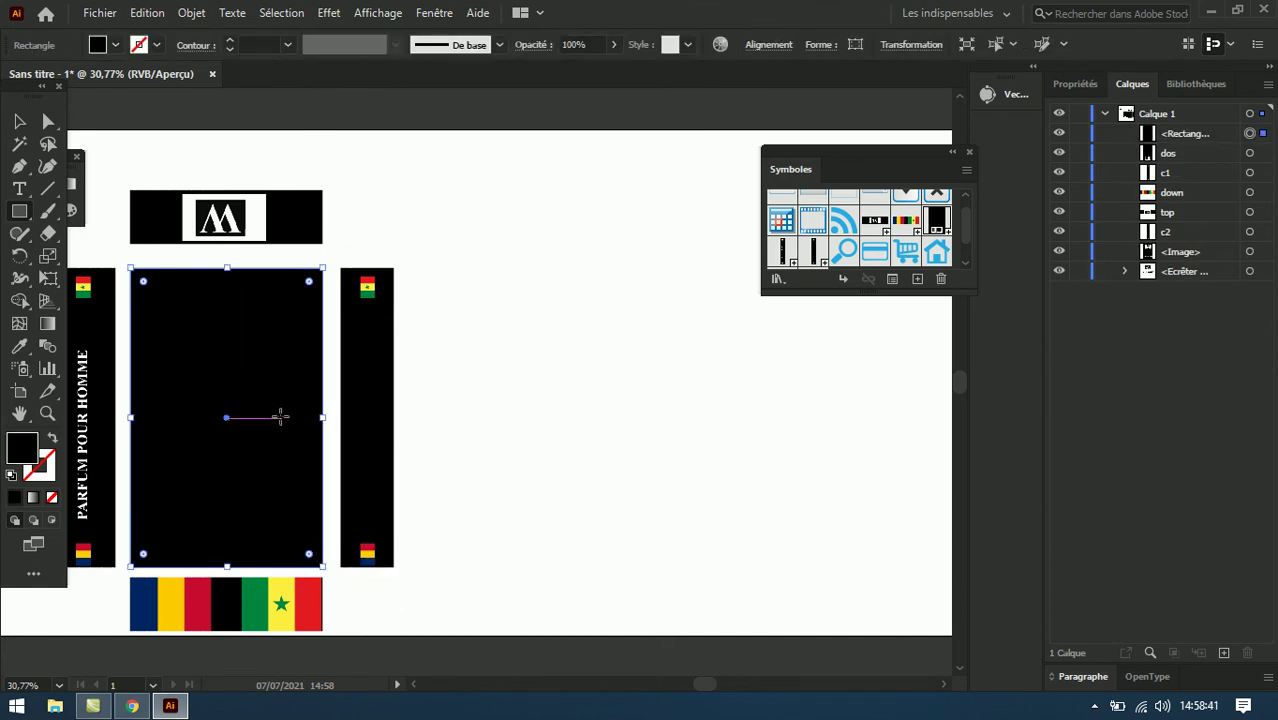
{"action": "left_click", "coordinate": [19, 121]}
{"action": "mouse_move", "coordinate": [270, 382]}
{"action": "left_mouse_down"}
{"action": "mouse_move", "coordinate": [728, 401]}
{"action": "mouse_move", "coordinate": [727, 383]}
{"action": "left_mouse_up"}
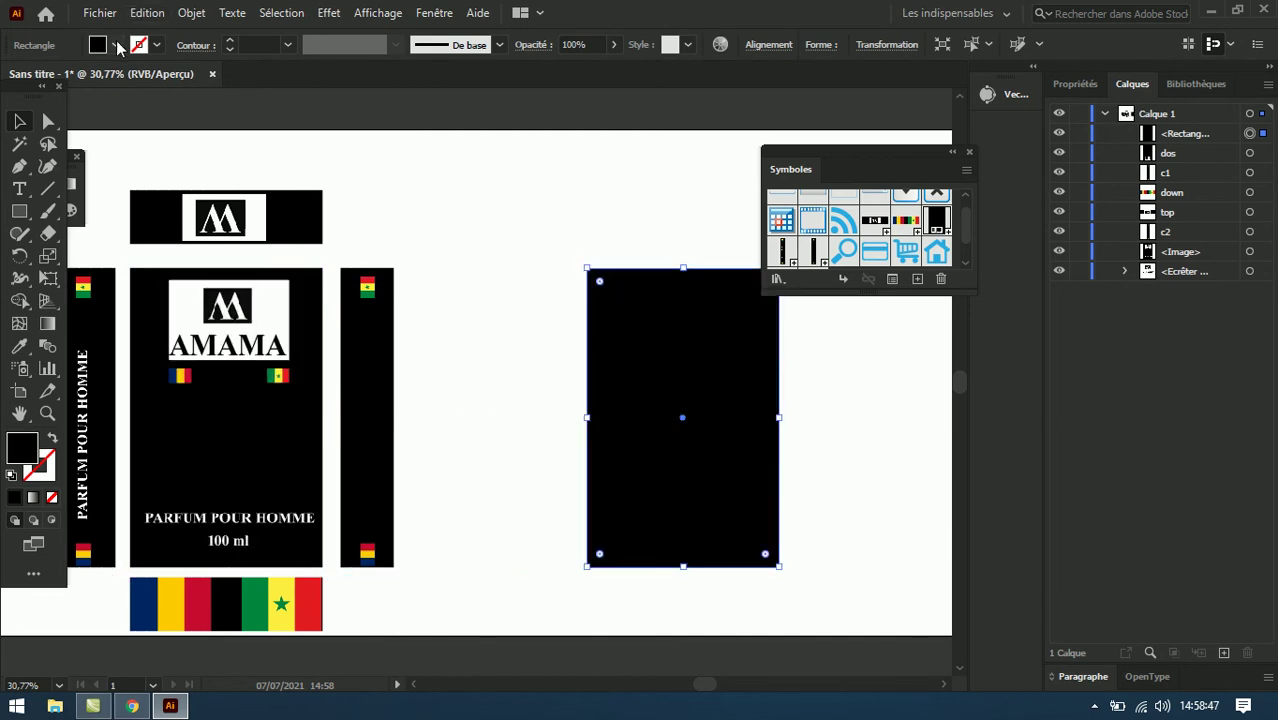
{"action": "left_click", "coordinate": [116, 45]}
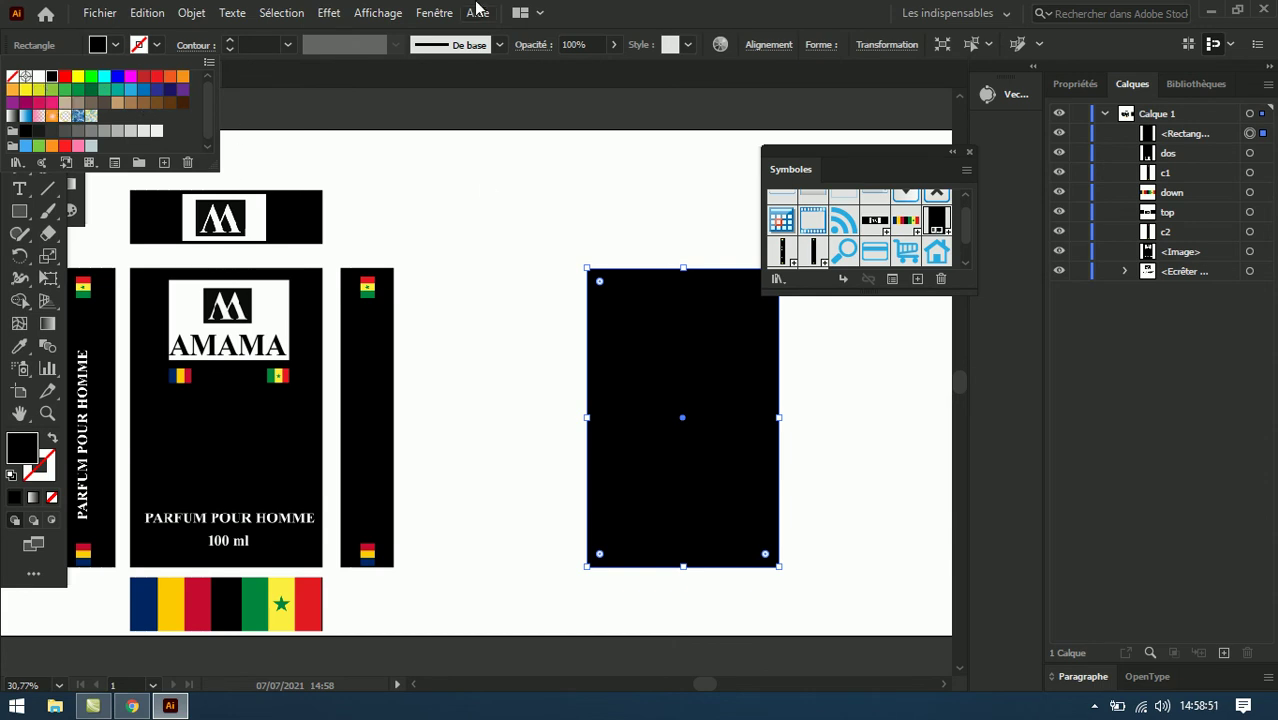
Step: Apply Extrusion et biseautage 3D at 134 pt depth to the rectangle and fill it blue
{"action": "left_click", "coordinate": [326, 12]}
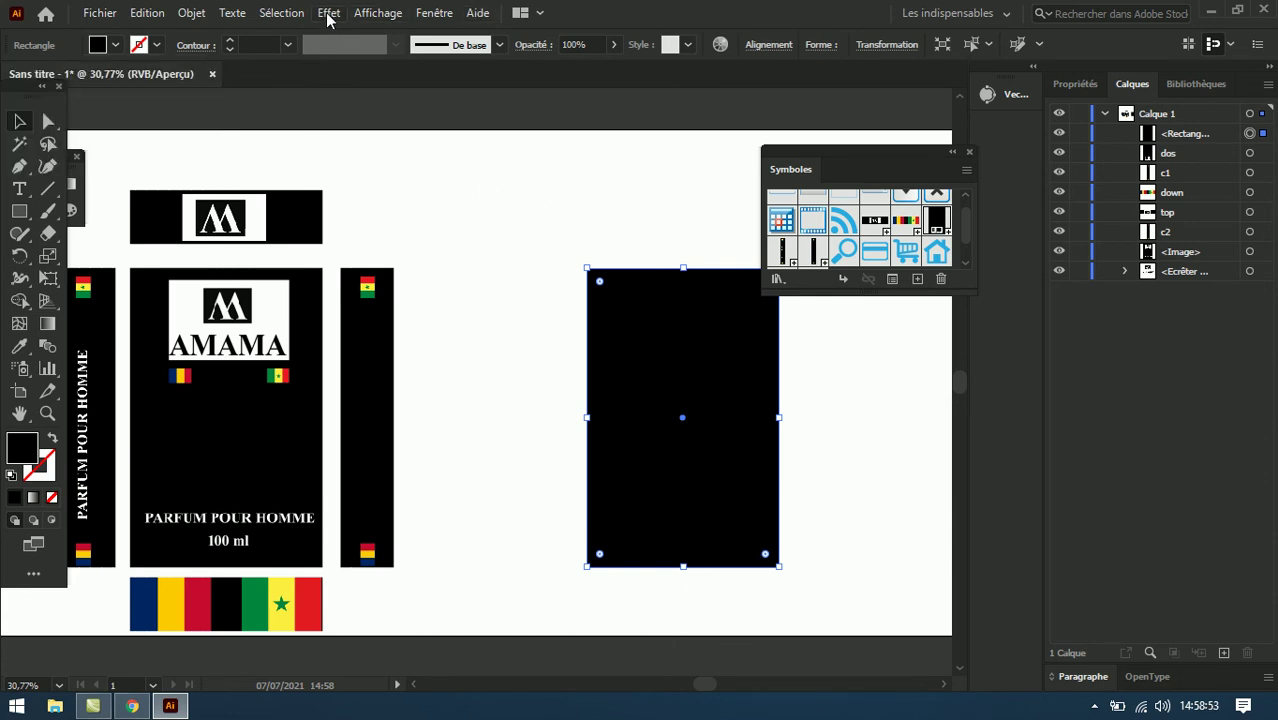
{"action": "left_click", "coordinate": [328, 12]}
{"action": "mouse_move", "coordinate": [460, 120]}
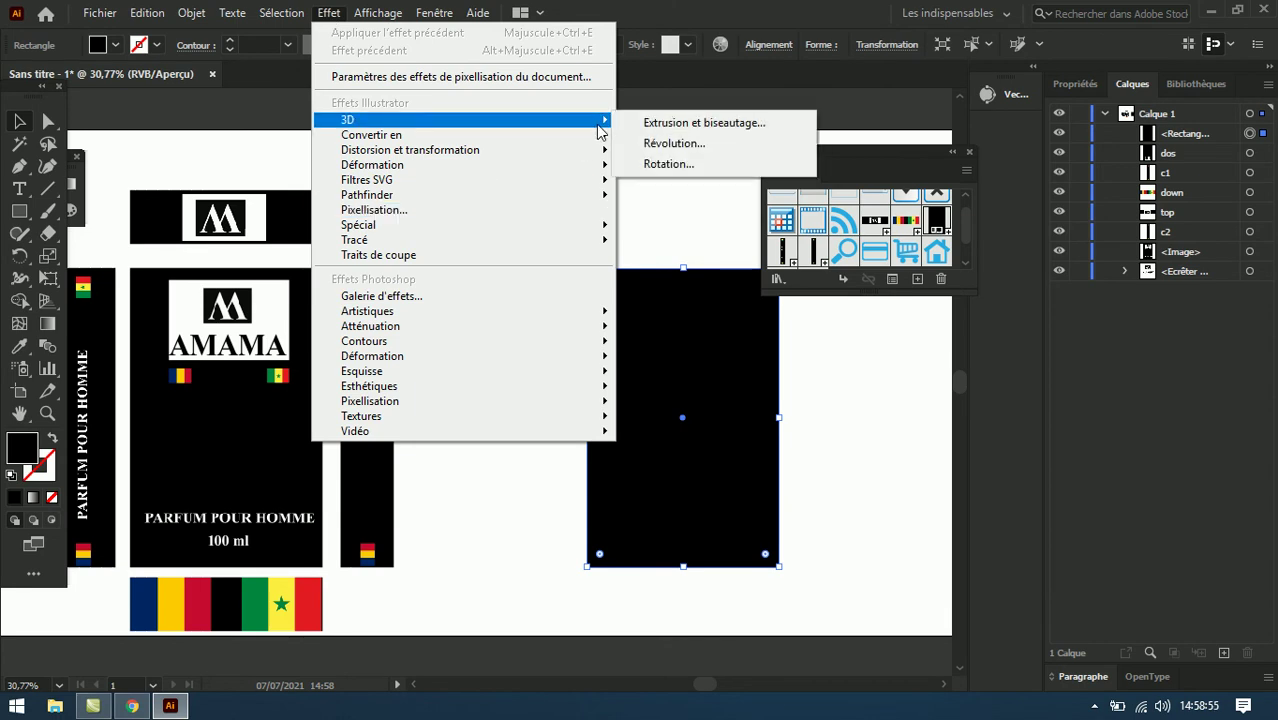
{"action": "left_click", "coordinate": [685, 124]}
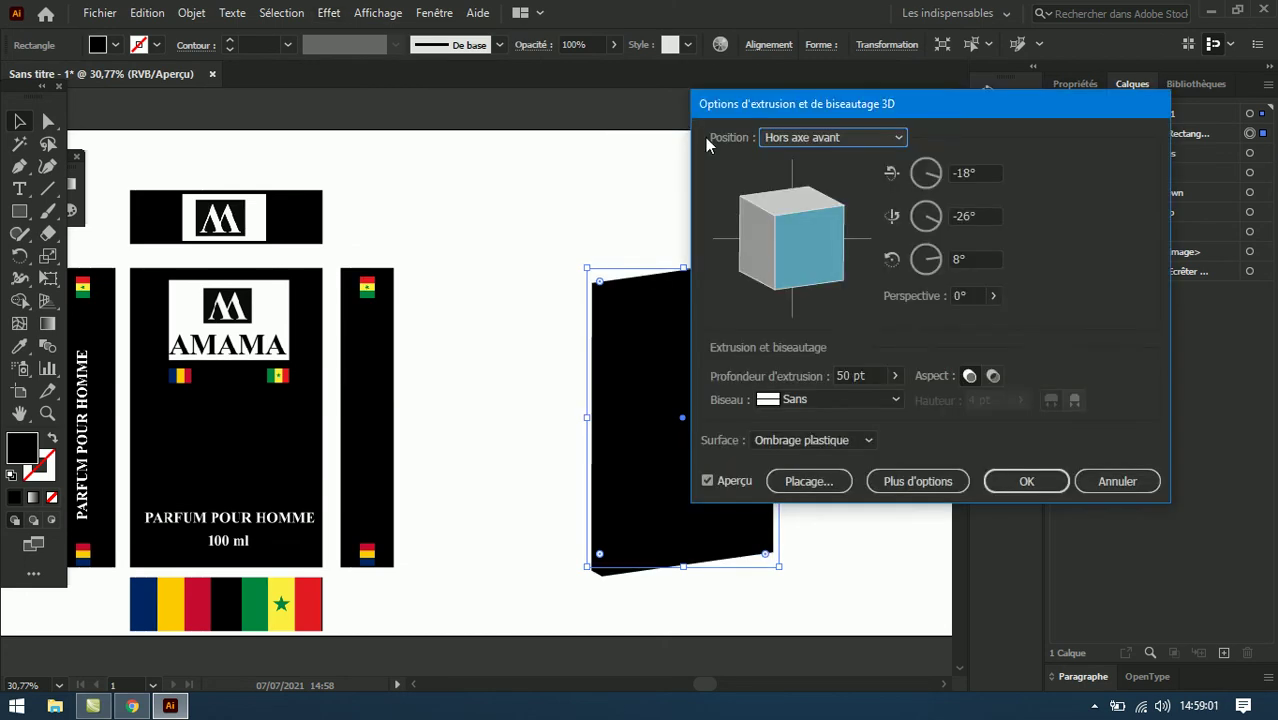
{"action": "left_click_drag", "start_coordinate": [936, 108], "coordinate": [1077, 147]}
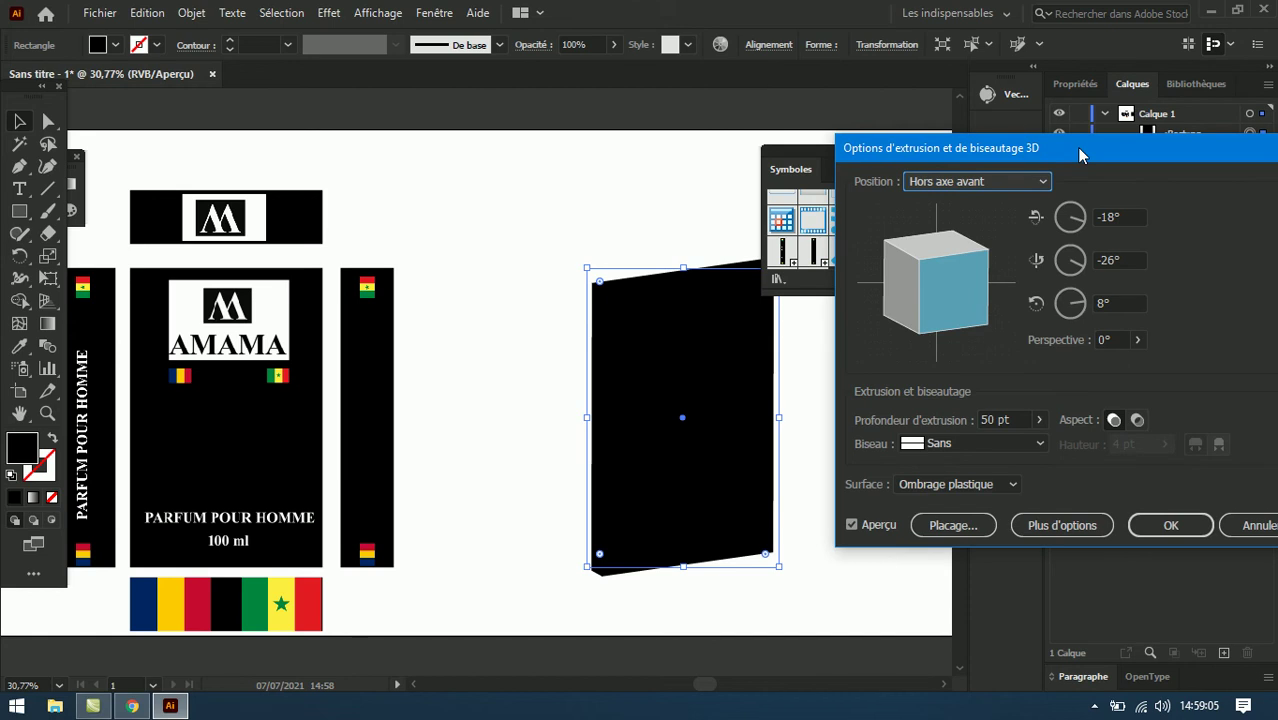
{"action": "left_click", "coordinate": [1040, 420]}
{"action": "left_click_drag", "start_coordinate": [970, 444], "coordinate": [980, 450]}
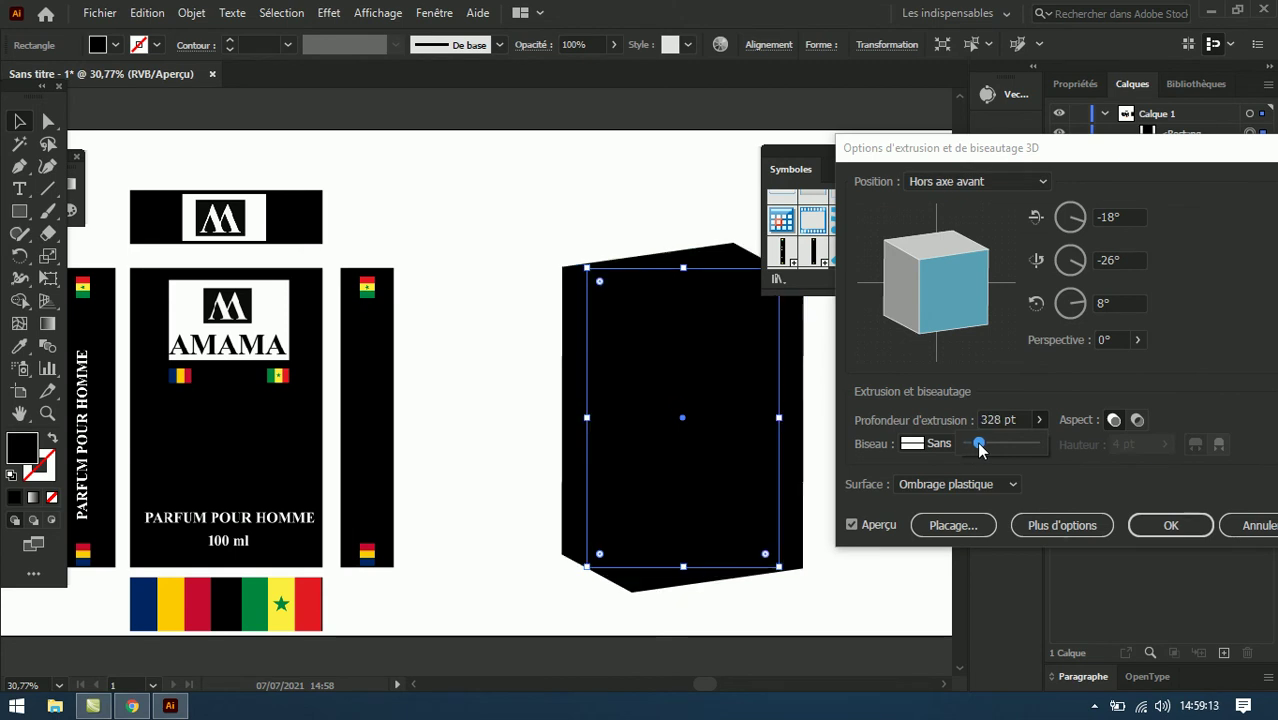
{"action": "left_click_drag", "start_coordinate": [983, 447], "coordinate": [976, 447]}
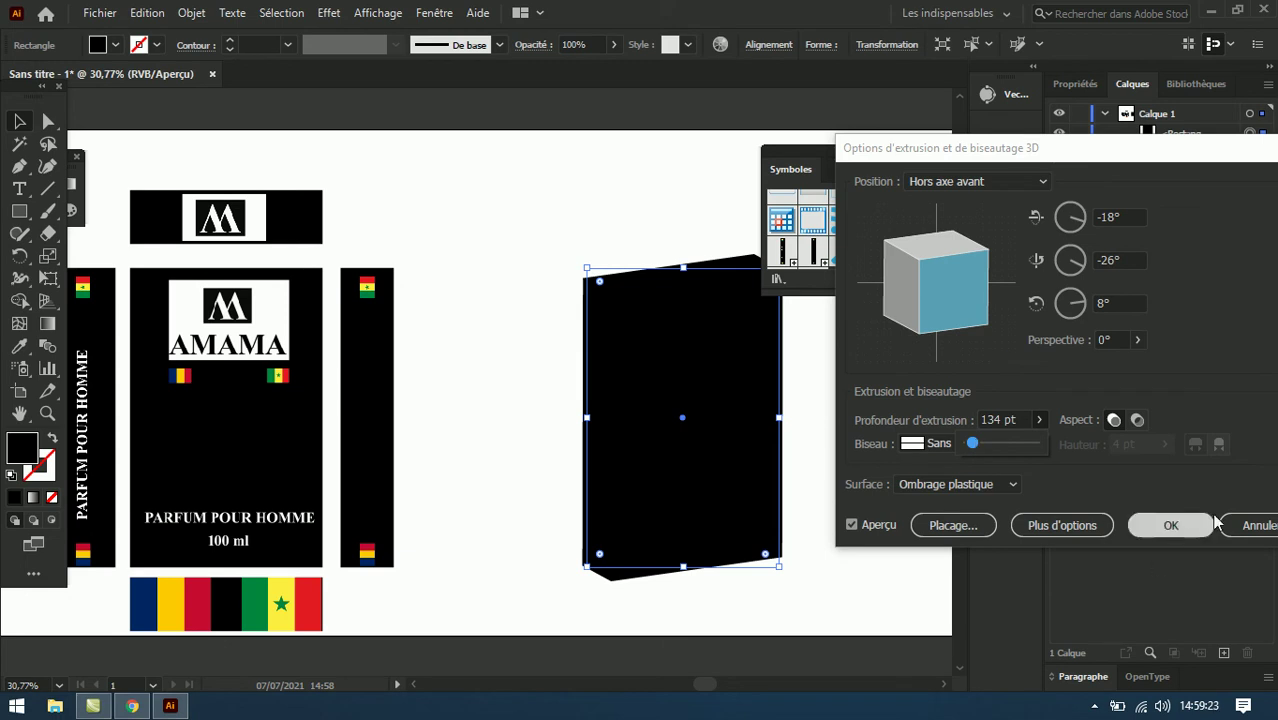
{"action": "left_click", "coordinate": [1176, 526]}
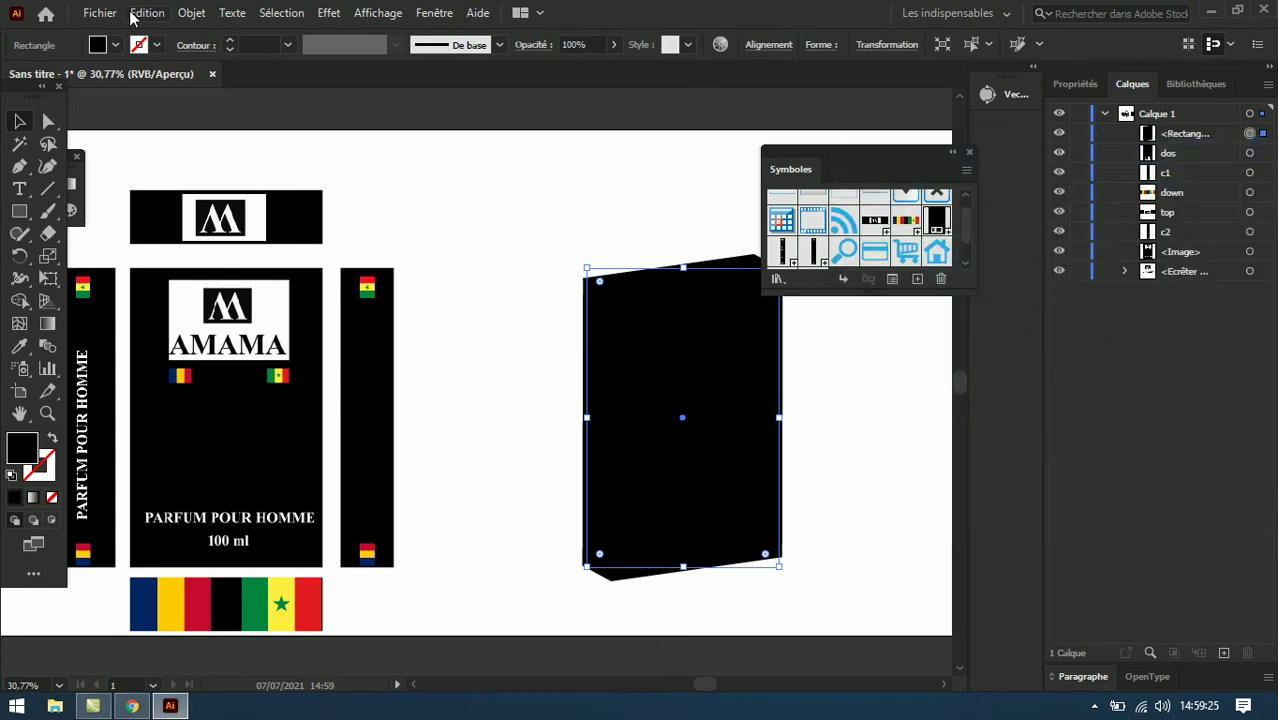
{"action": "left_click", "coordinate": [116, 45]}
{"action": "left_click", "coordinate": [115, 77]}
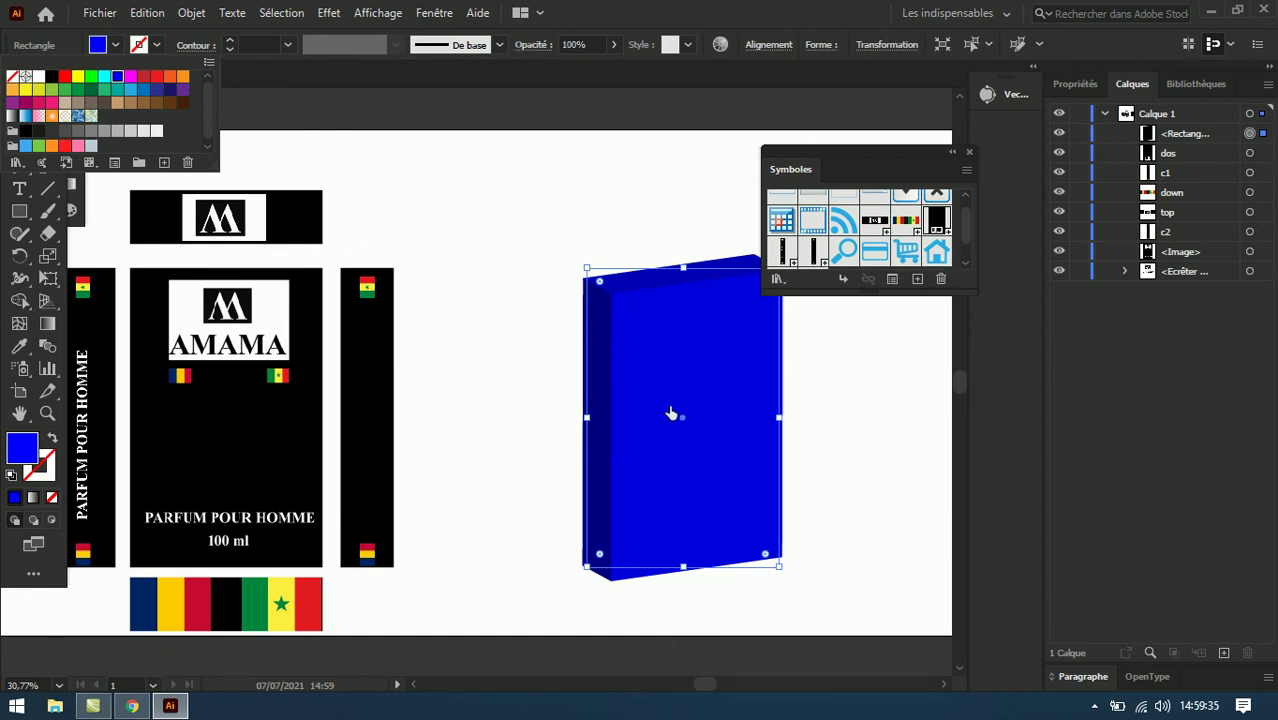
Step: Open the Appearance panel for the box and review its 3D extrusion effect without changes
{"action": "left_click", "coordinate": [670, 410]}
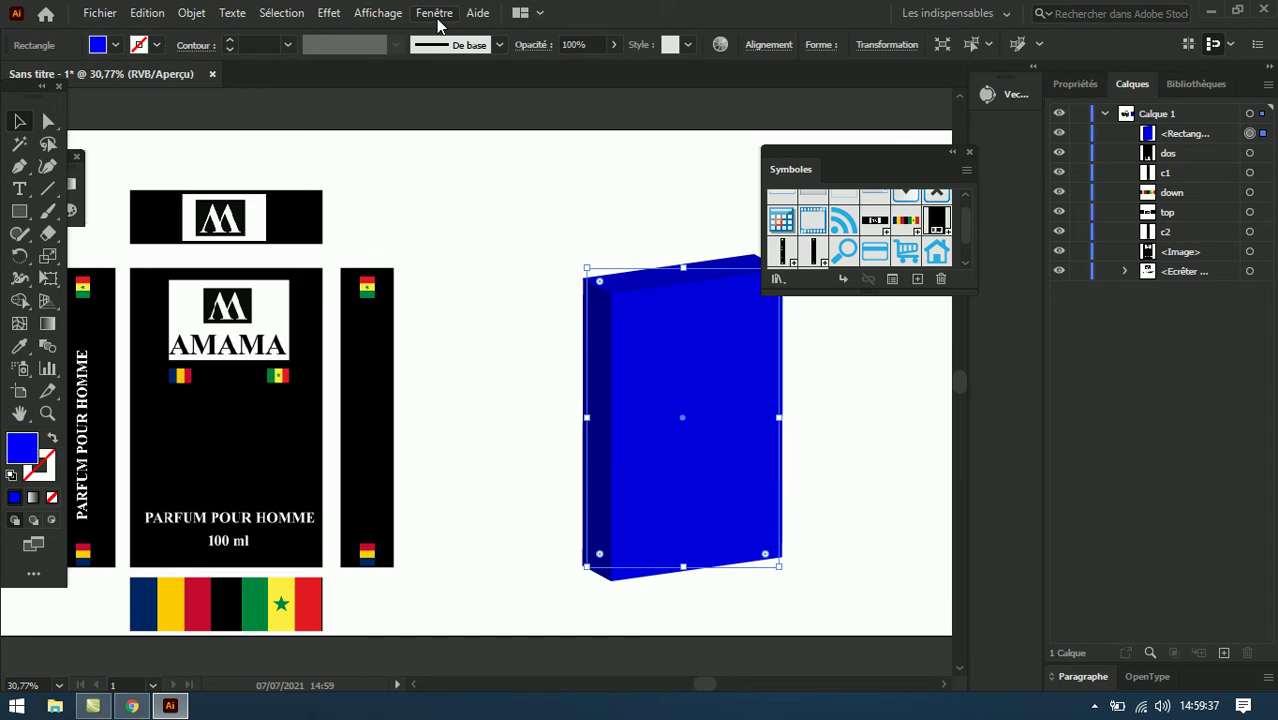
{"action": "left_click", "coordinate": [436, 14]}
{"action": "left_click", "coordinate": [515, 110]}
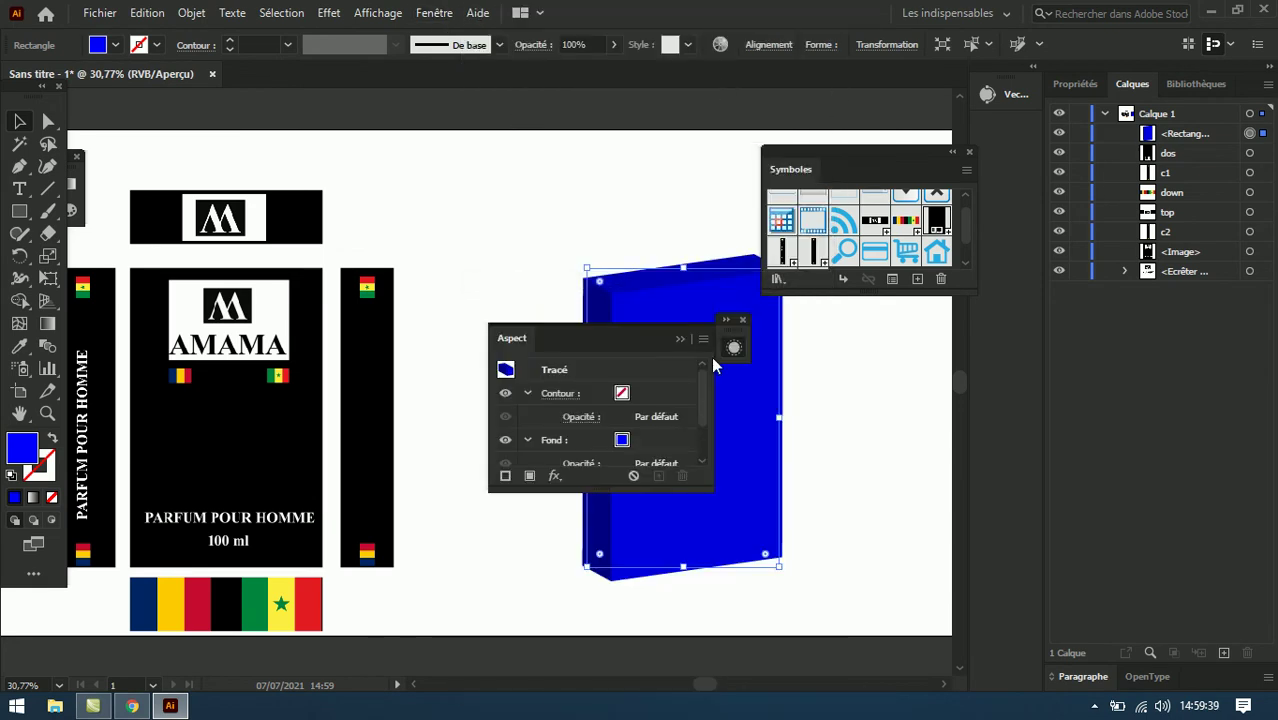
{"action": "left_click_drag", "start_coordinate": [609, 337], "coordinate": [873, 357]}
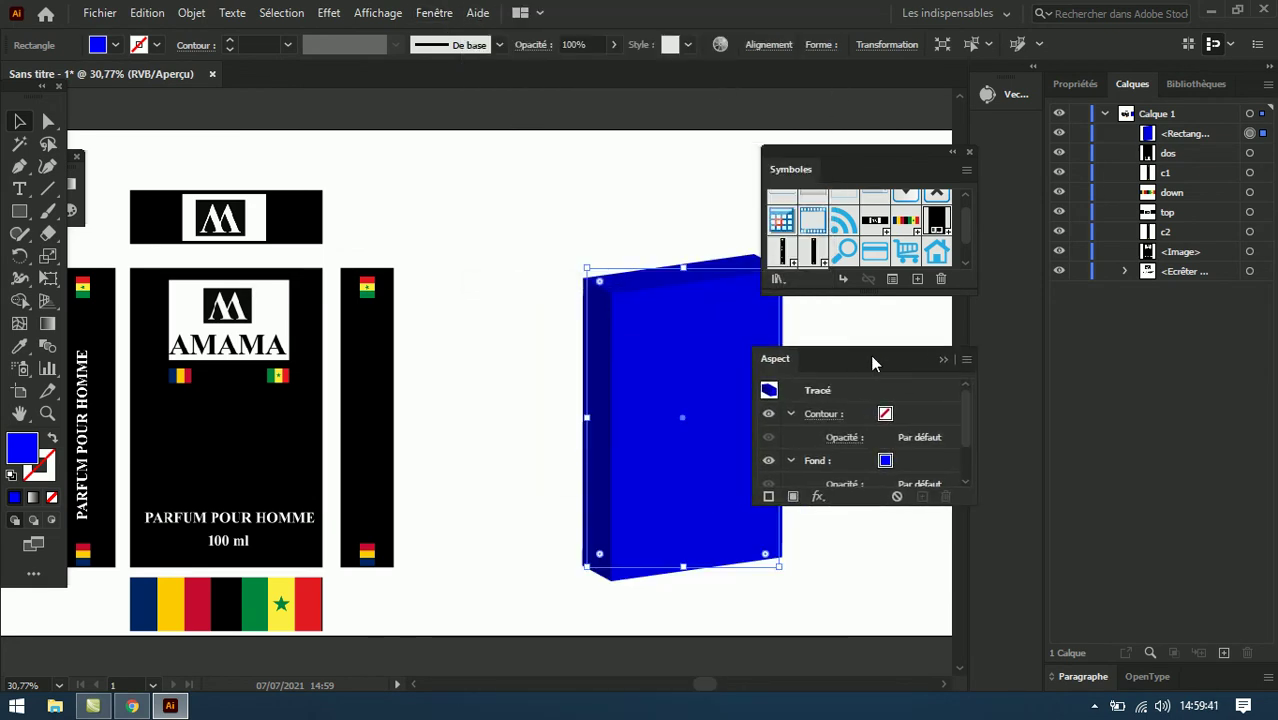
{"action": "scroll", "coordinate": [965, 437], "scroll_direction": "down", "scroll_amount": 2}
{"action": "left_click", "coordinate": [873, 453]}
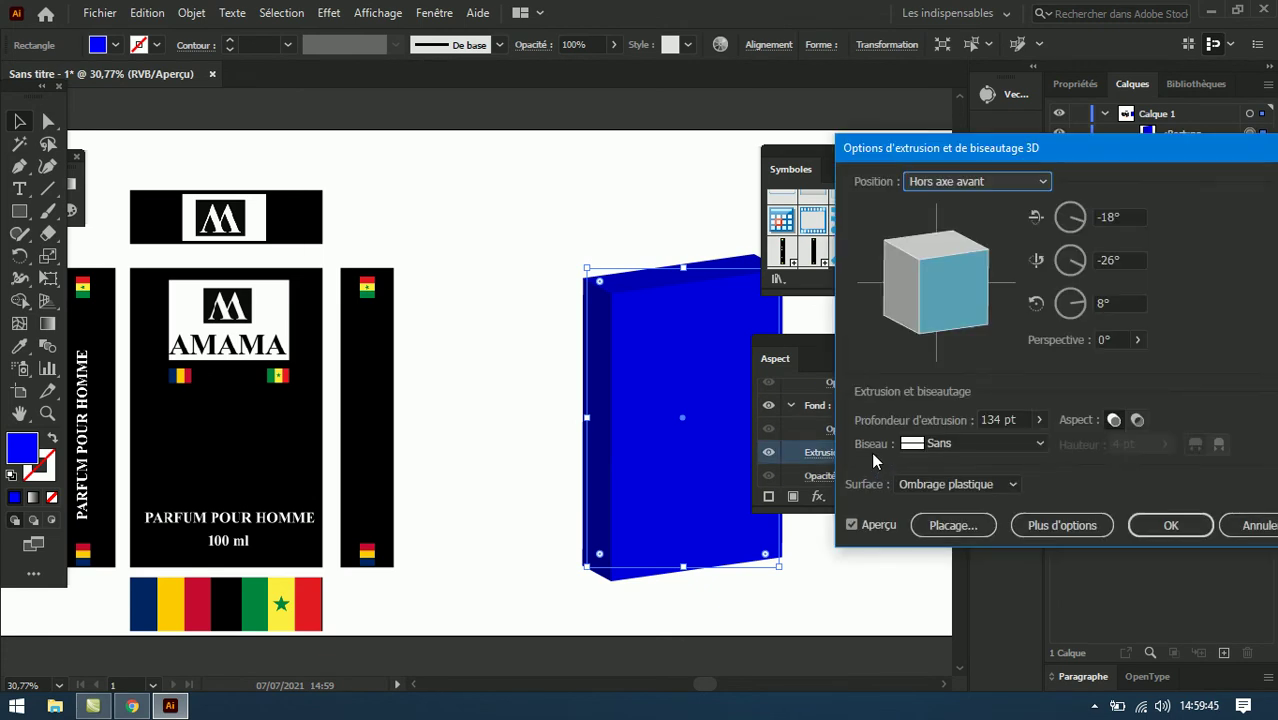
{"action": "left_click", "coordinate": [1250, 525]}
Step: Change the box's fill from blue to Black in the Appearance panel
{"action": "left_click", "coordinate": [885, 405]}
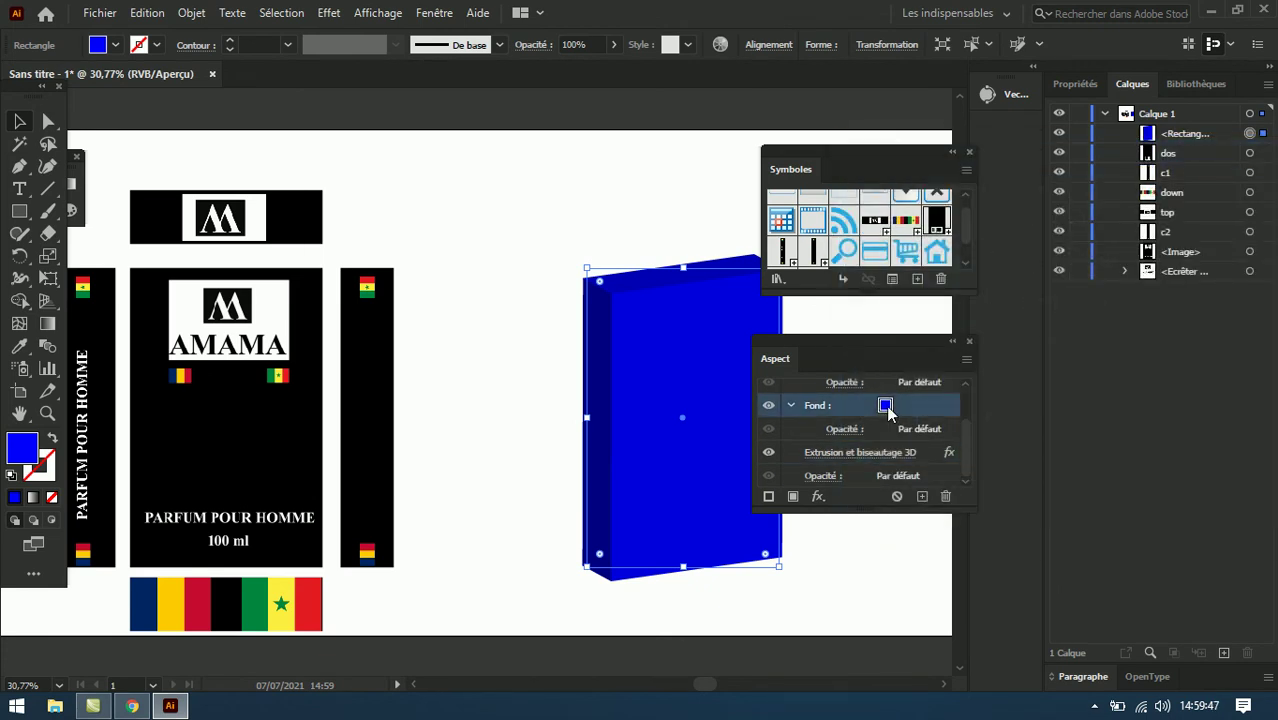
{"action": "left_click", "coordinate": [901, 405]}
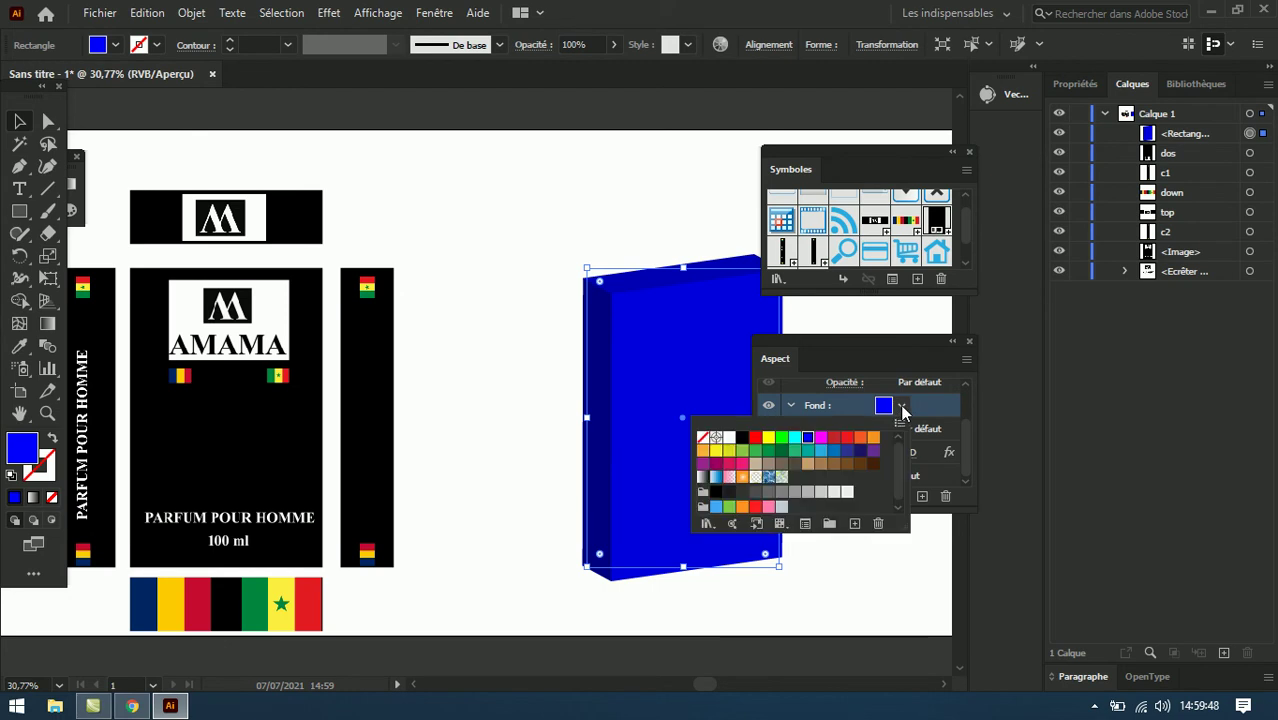
{"action": "left_click", "coordinate": [739, 441]}
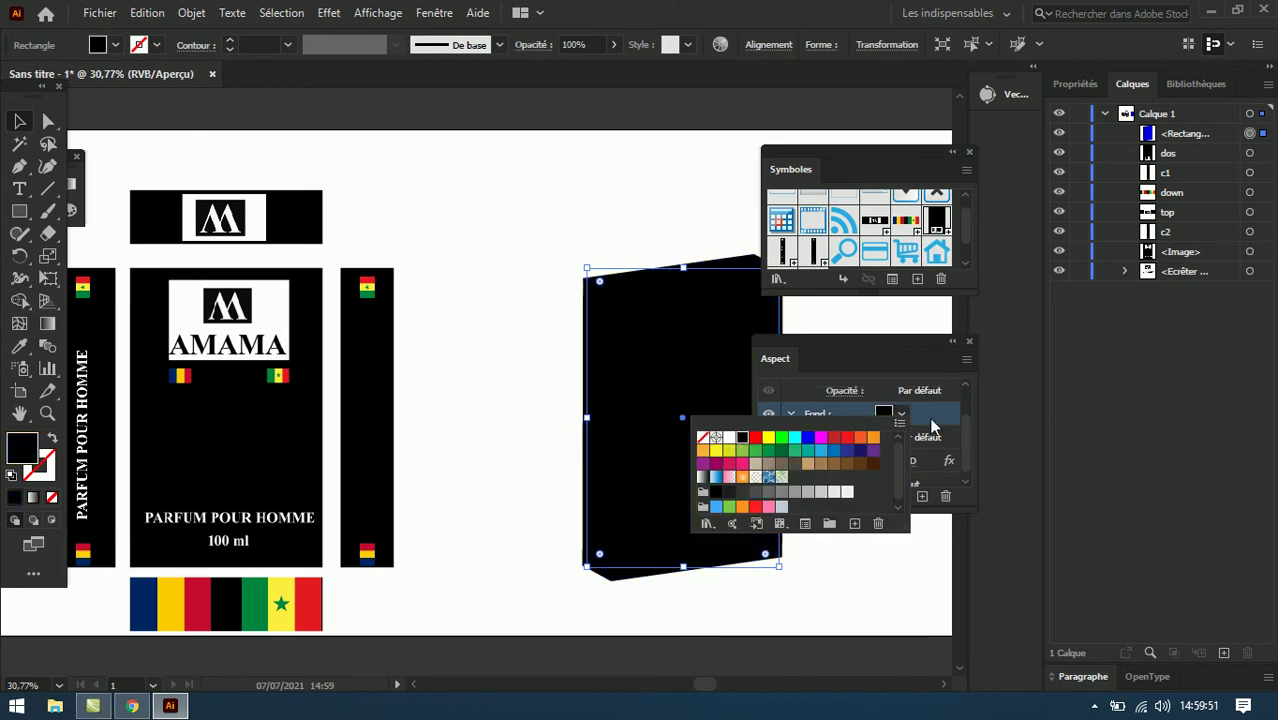
{"action": "left_click", "coordinate": [907, 347]}
Step: Set the box's Extrude Depth to 150 pt in the 3D Extrude & Bevel options
{"action": "left_click", "coordinate": [884, 462]}
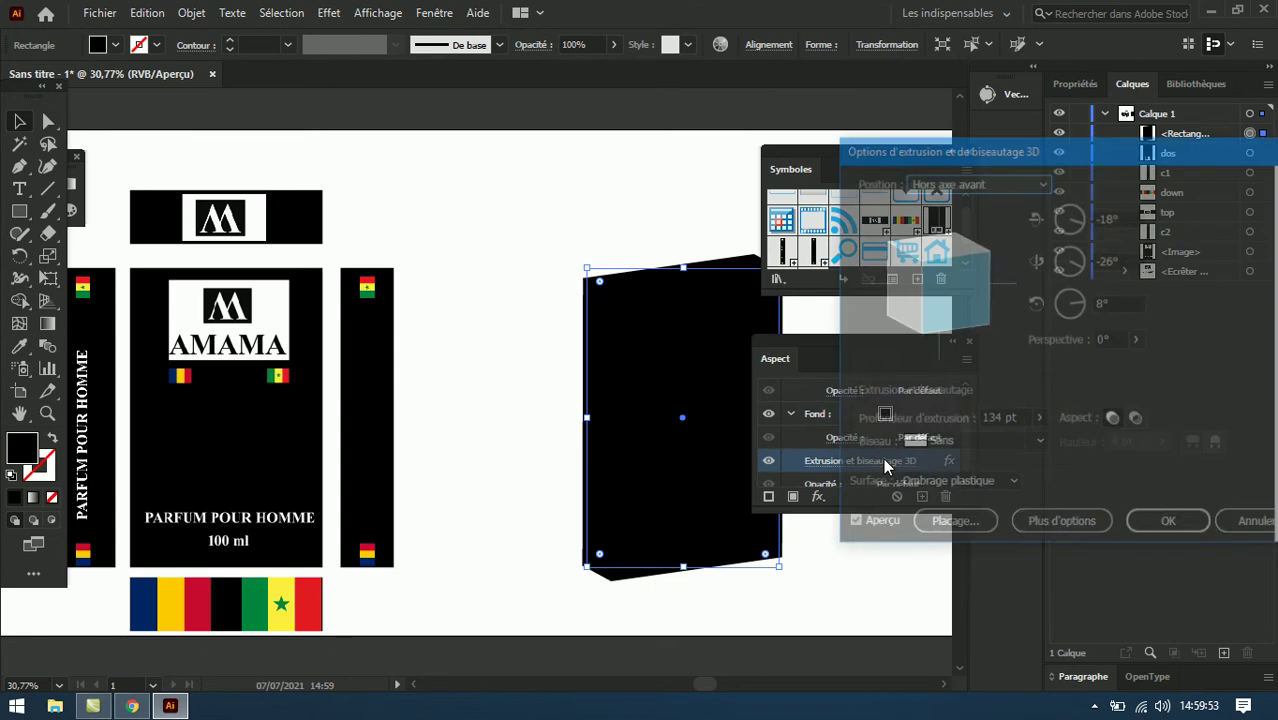
{"action": "left_click", "coordinate": [1039, 421]}
{"action": "left_click_drag", "start_coordinate": [973, 444], "coordinate": [975, 450]}
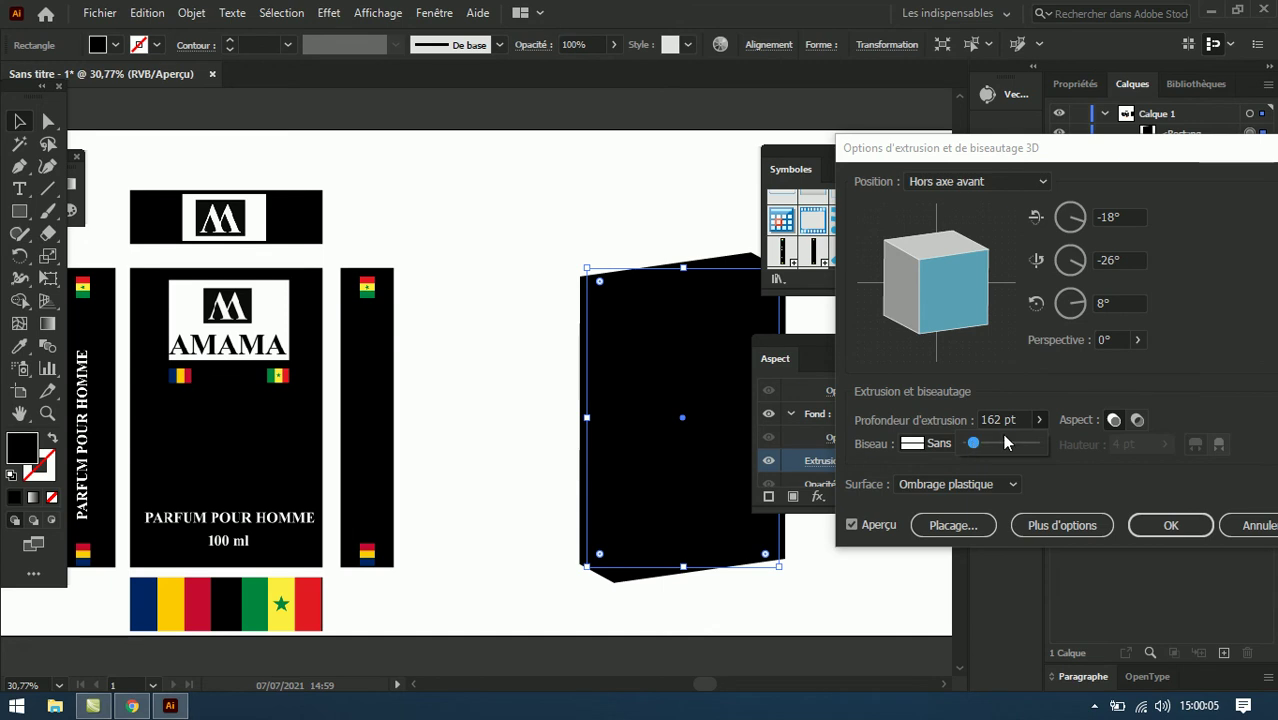
{"action": "left_click", "coordinate": [1001, 420]}
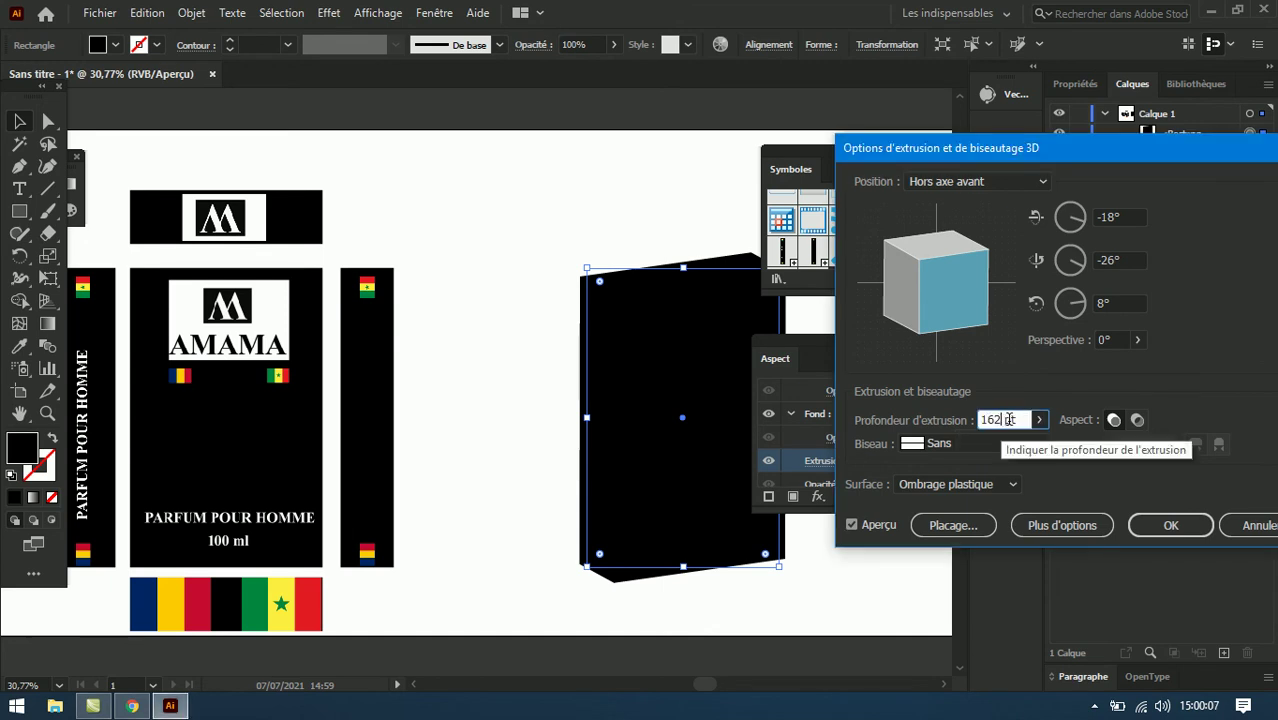
{"action": "key", "text": "BackSpace"}
{"action": "type", "text": "5"}
{"action": "key", "text": "BackSpace"}
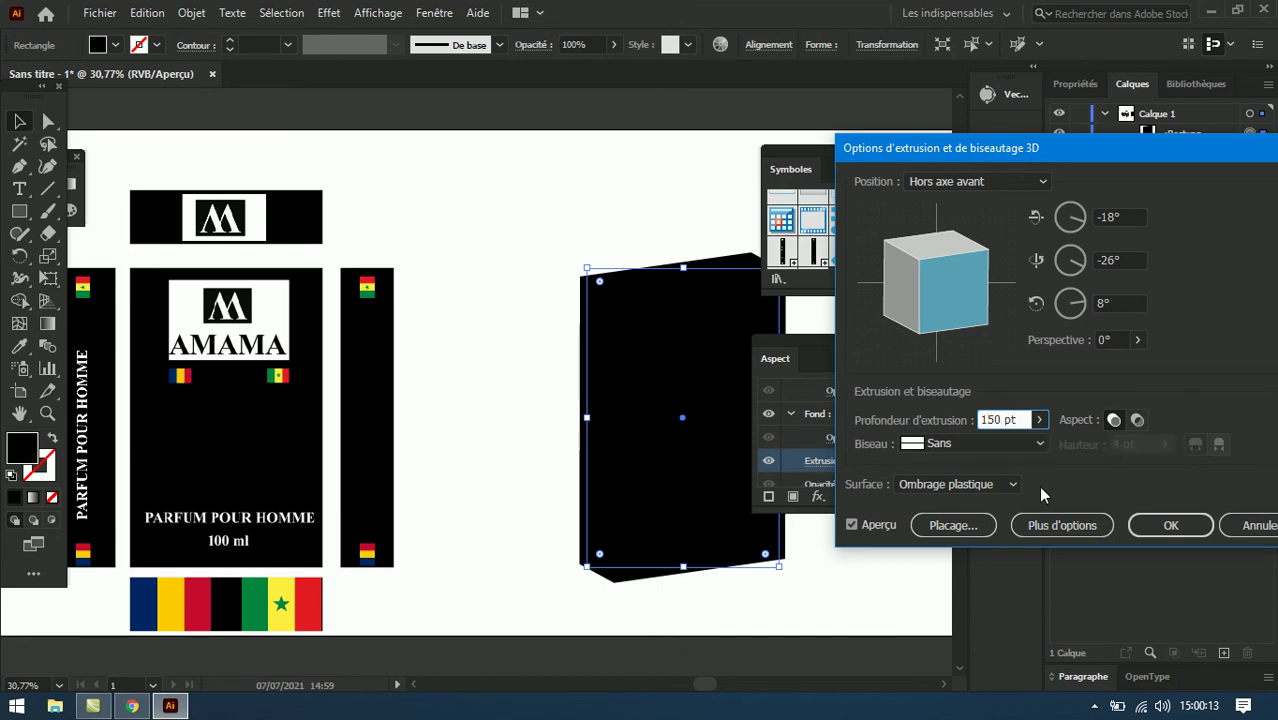
Step: Set the 3D Position to Front (Avant), with all rotations at 0°
{"action": "left_click", "coordinate": [950, 525]}
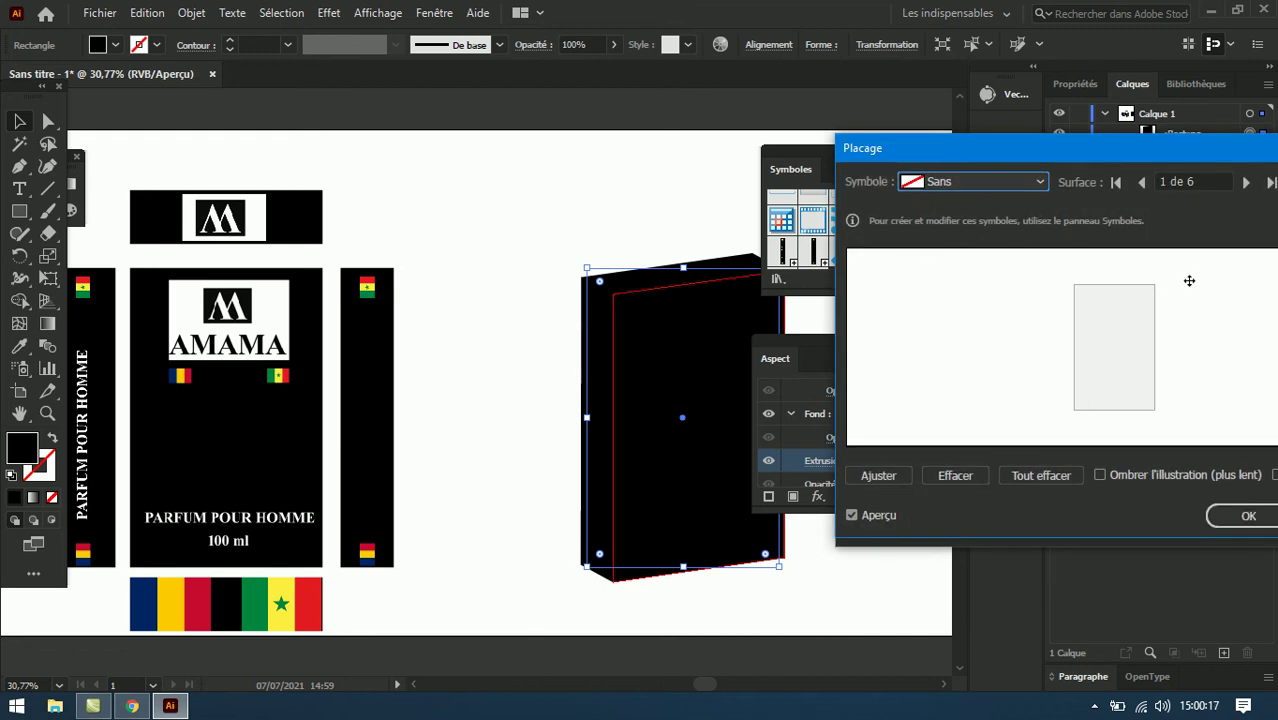
{"action": "left_click_drag", "start_coordinate": [1106, 151], "coordinate": [1040, 148]}
{"action": "left_click", "coordinate": [1182, 514]}
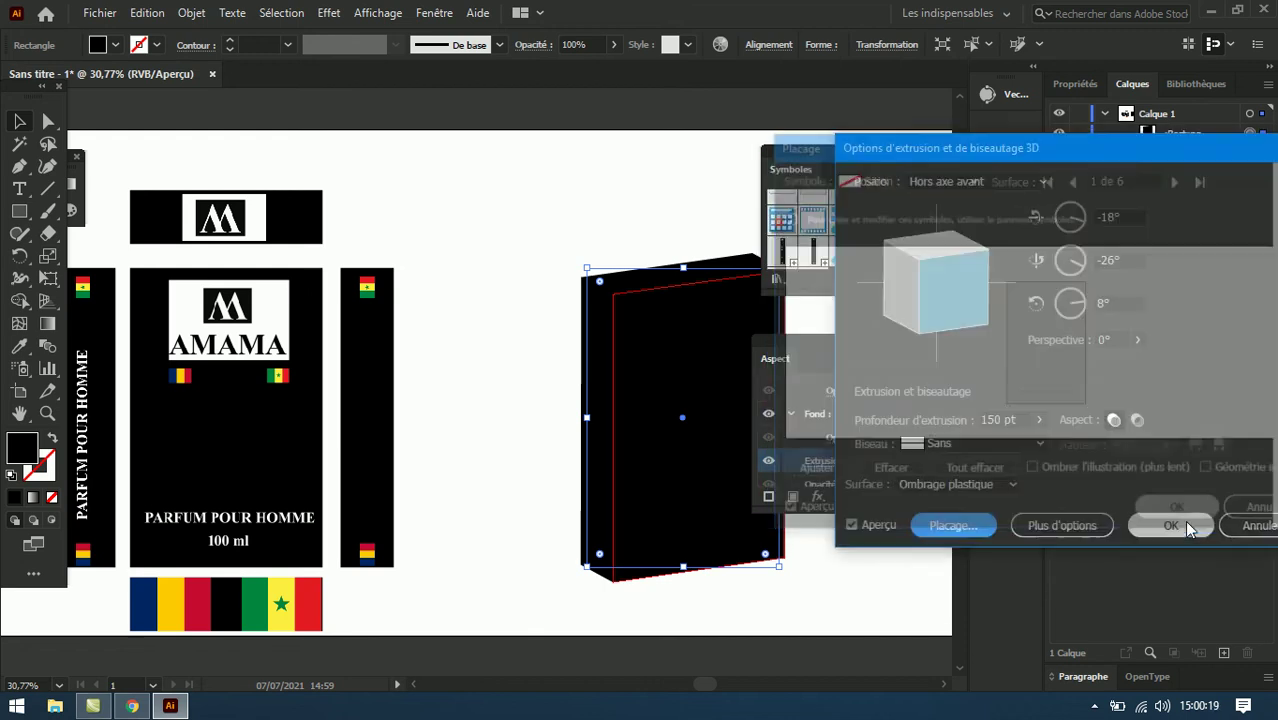
{"action": "left_click", "coordinate": [1039, 178]}
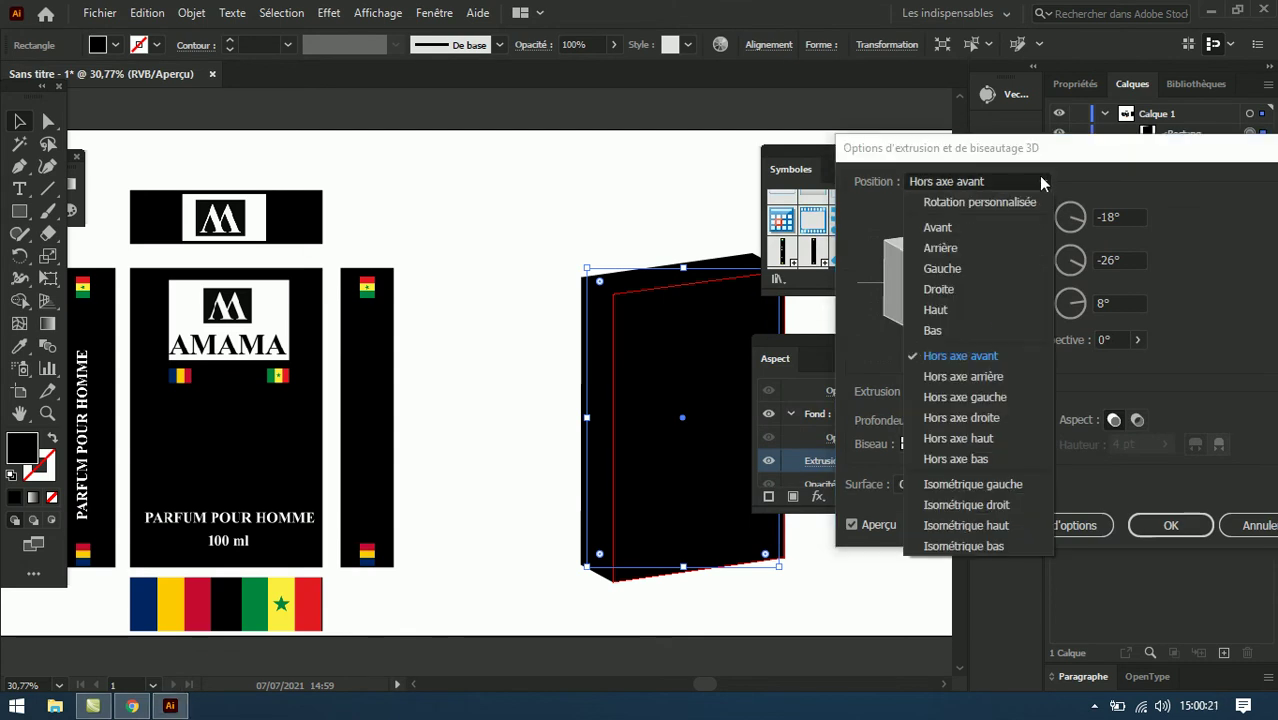
{"action": "left_click", "coordinate": [951, 224]}
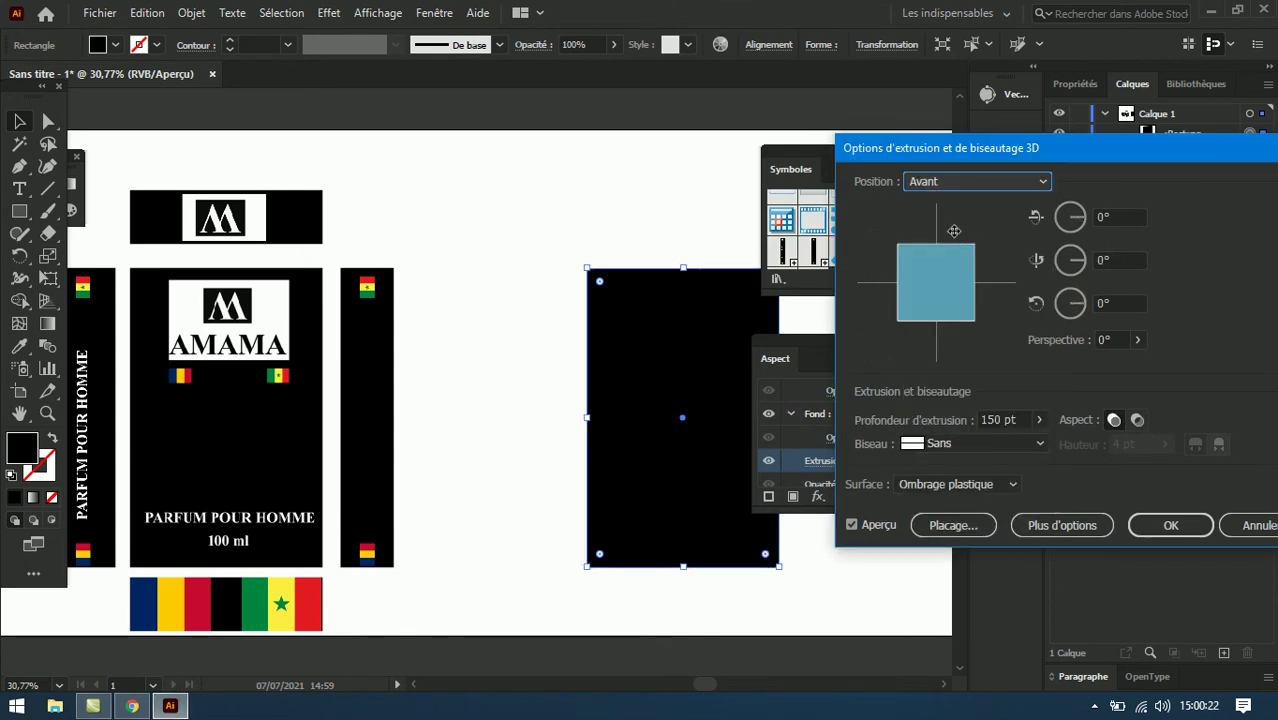
Step: Check the Map Art symbol list, cancel it unmapped, and apply the 150 pt front extrusion
{"action": "left_click", "coordinate": [955, 525]}
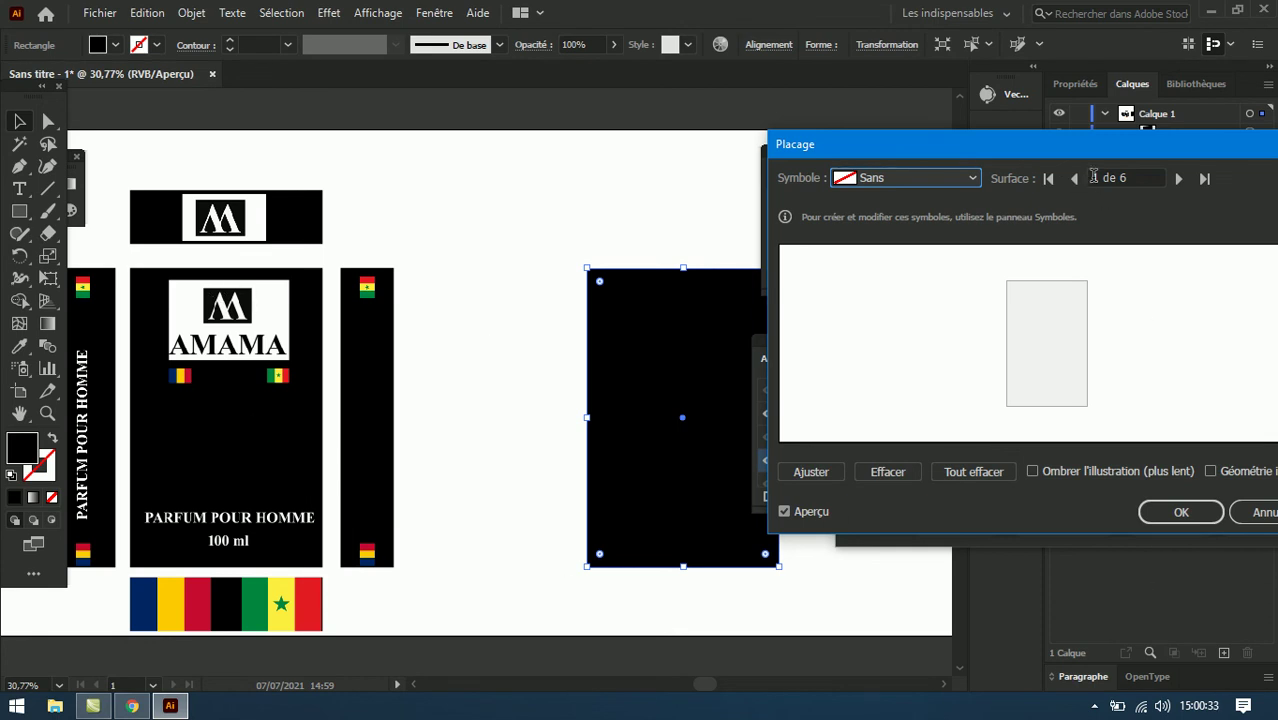
{"action": "left_click", "coordinate": [975, 177]}
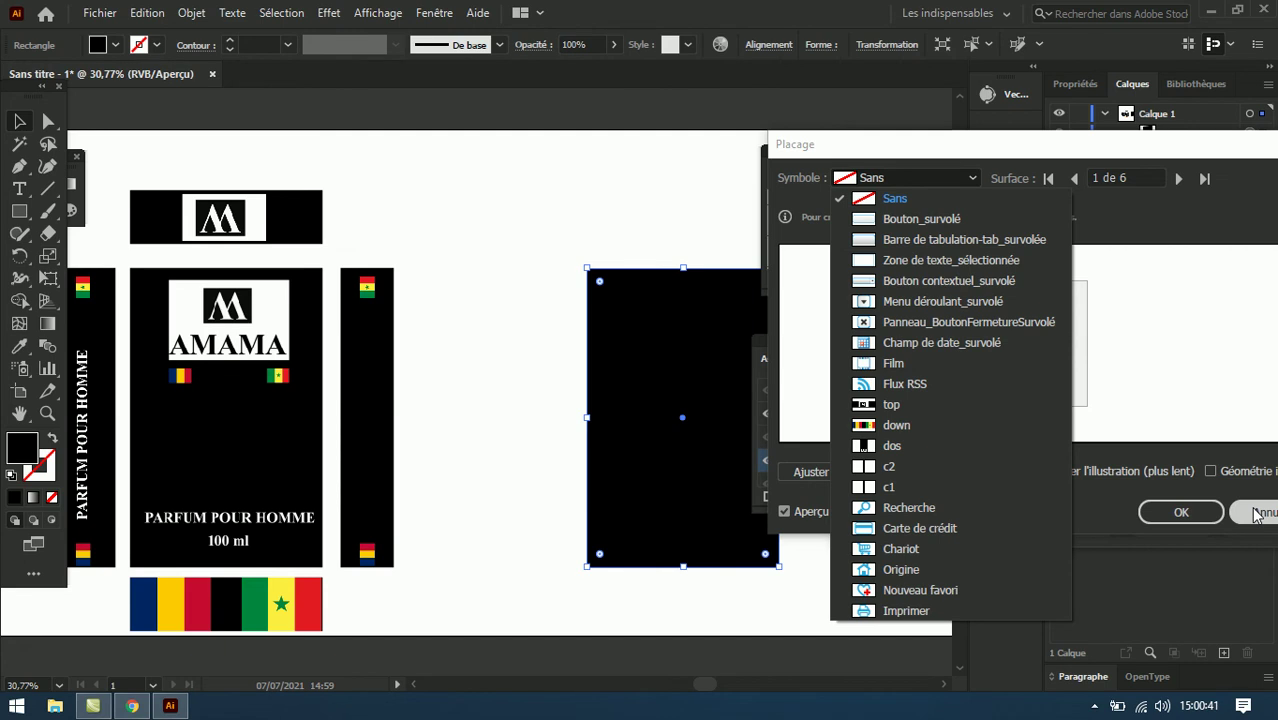
{"action": "left_click", "coordinate": [1180, 511]}
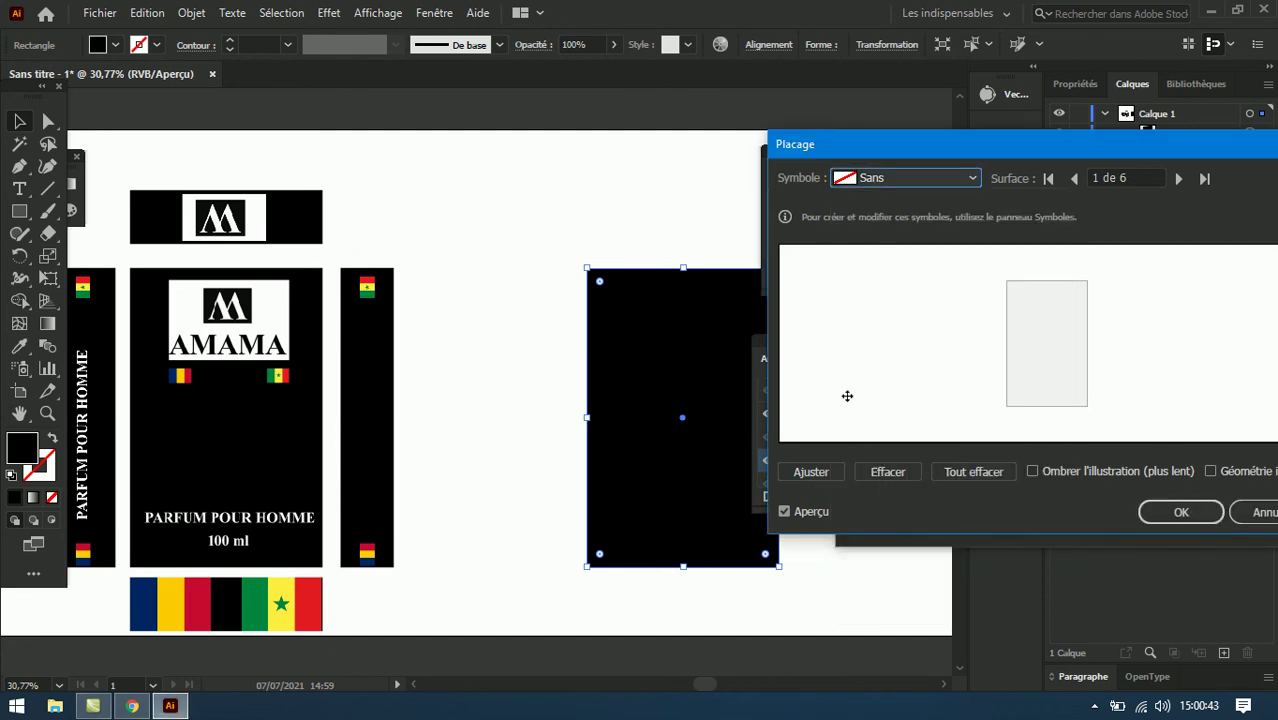
{"action": "left_click_drag", "start_coordinate": [875, 152], "coordinate": [1056, 161]}
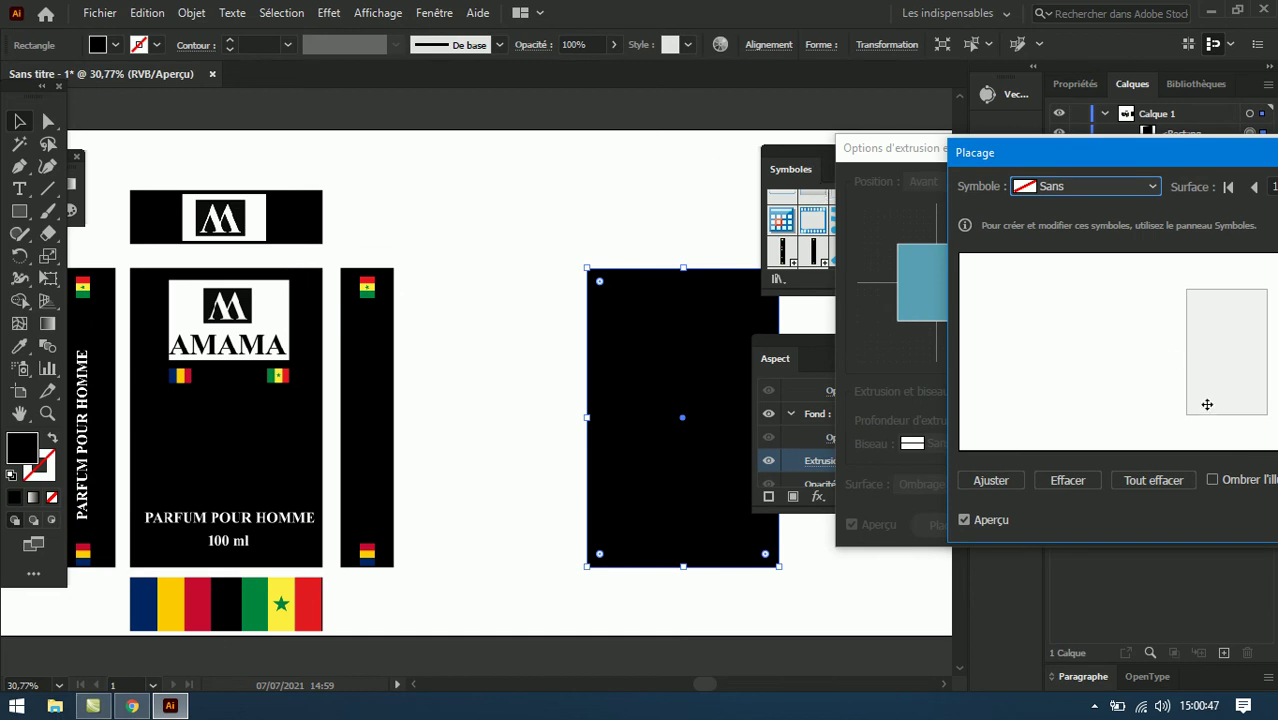
{"action": "left_click_drag", "start_coordinate": [1178, 143], "coordinate": [829, 134]}
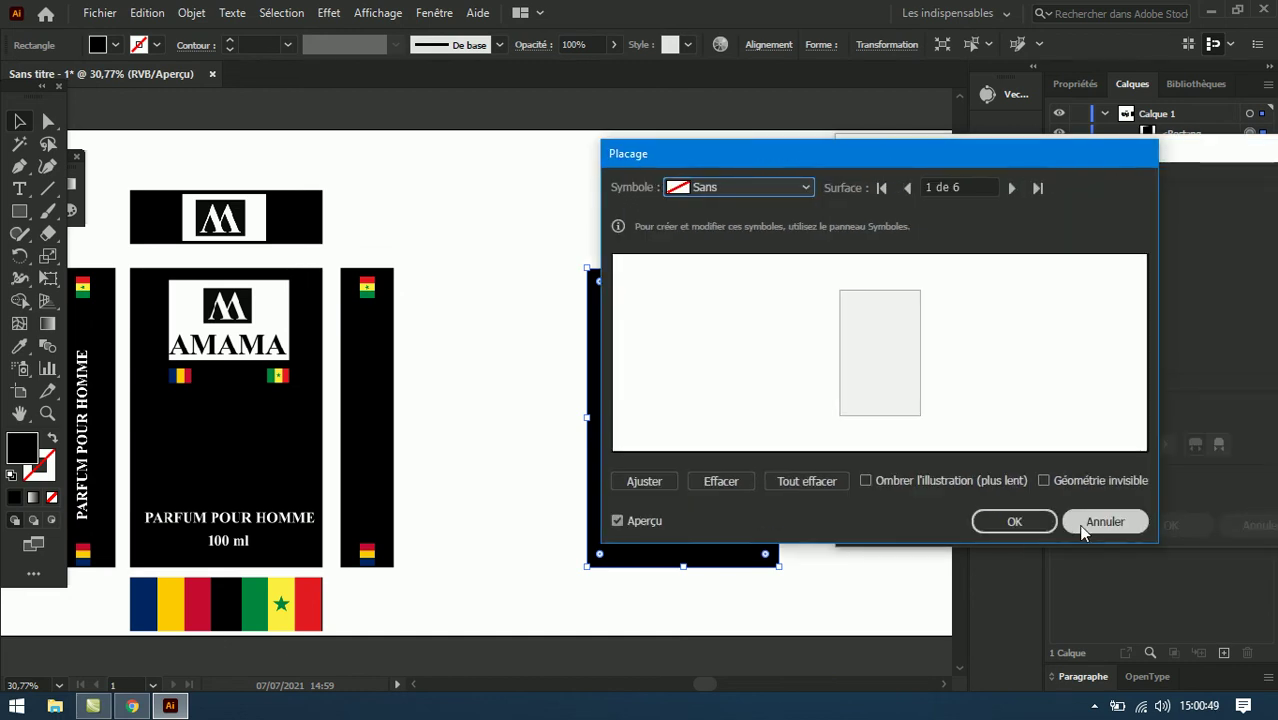
{"action": "left_click", "coordinate": [1068, 518]}
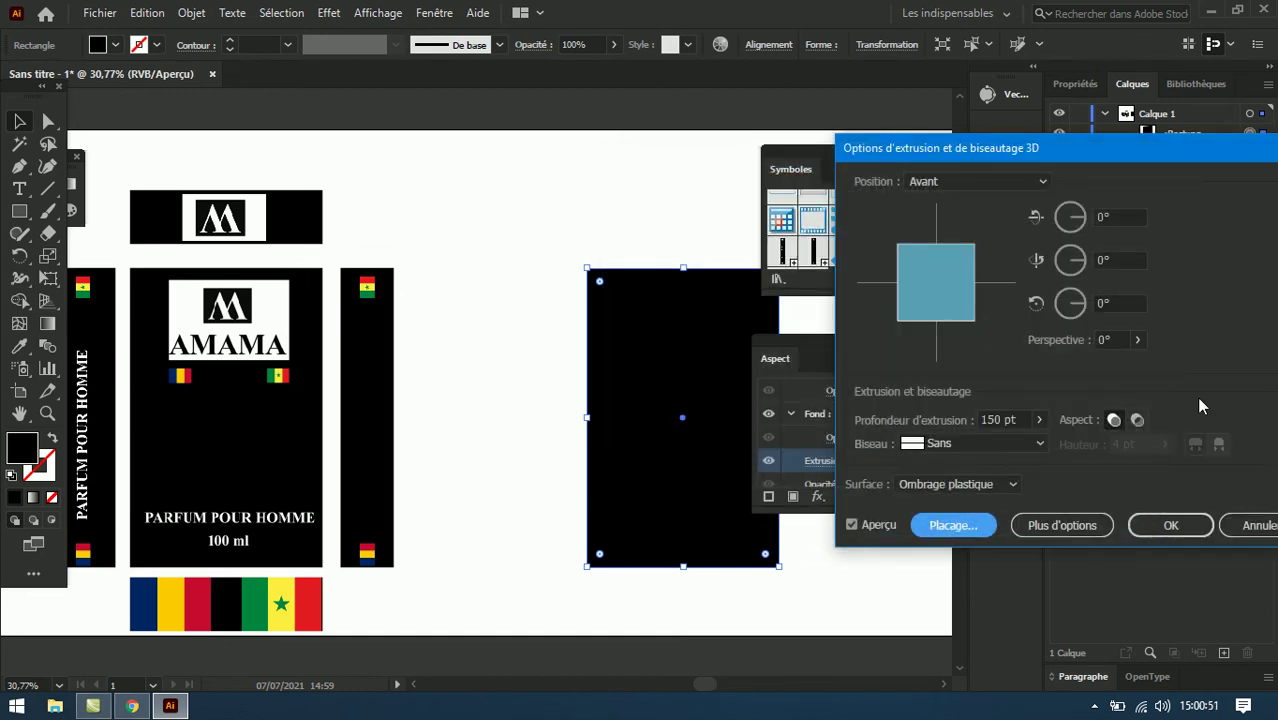
{"action": "left_click", "coordinate": [1171, 525]}
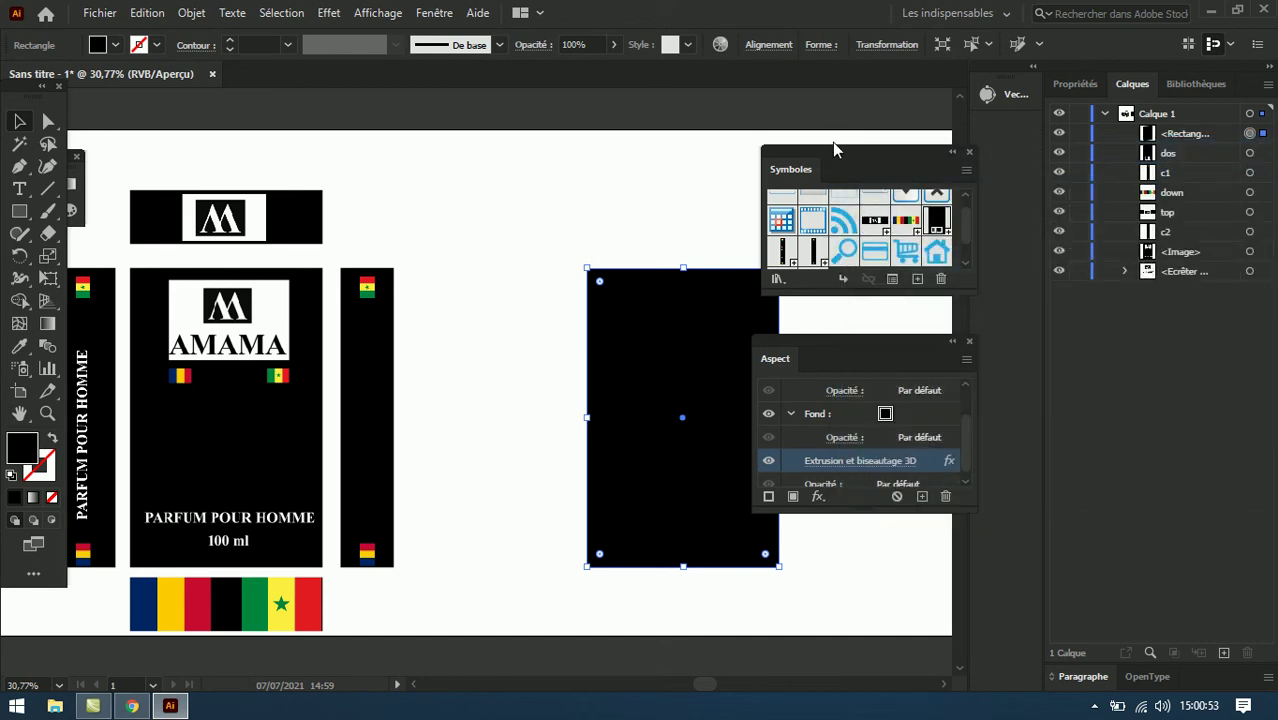
Step: Save the AMAMA front-panel image as symbol 'AVANT' and nudge the black box left
{"action": "left_click_drag", "start_coordinate": [133, 261], "coordinate": [295, 512]}
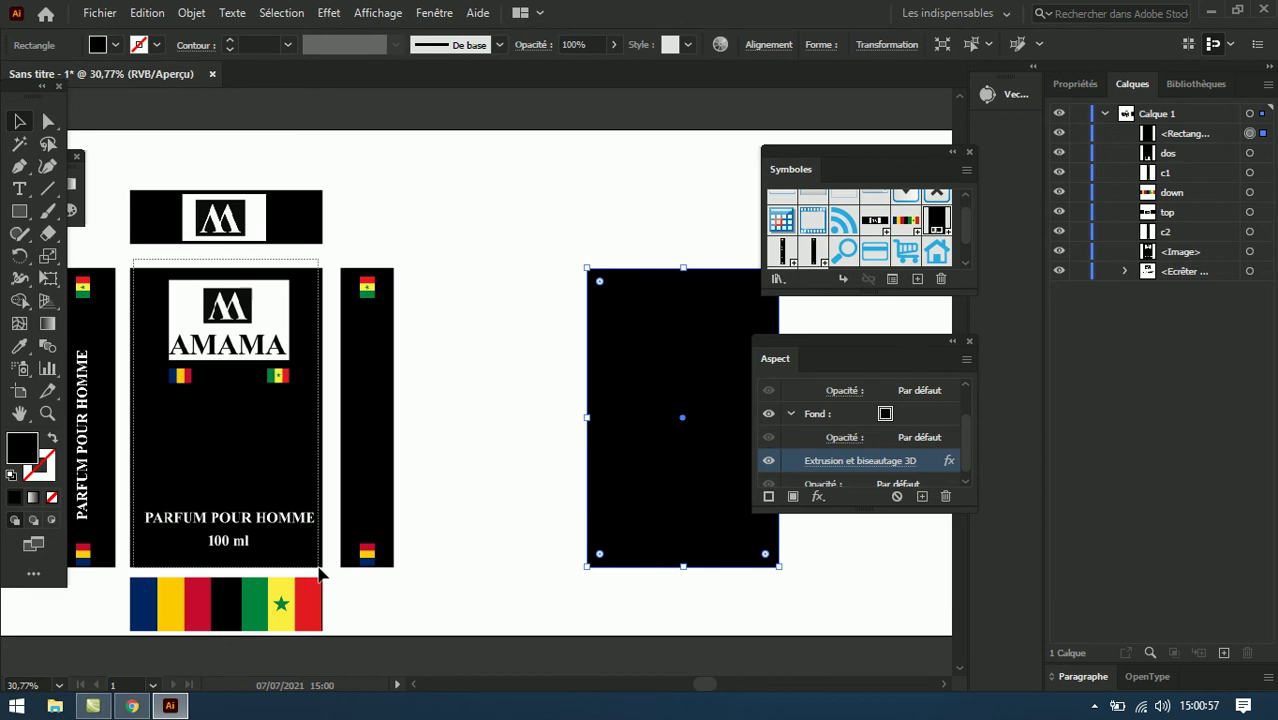
{"action": "left_click", "coordinate": [300, 540]}
{"action": "left_click_drag", "start_coordinate": [307, 379], "coordinate": [895, 237]}
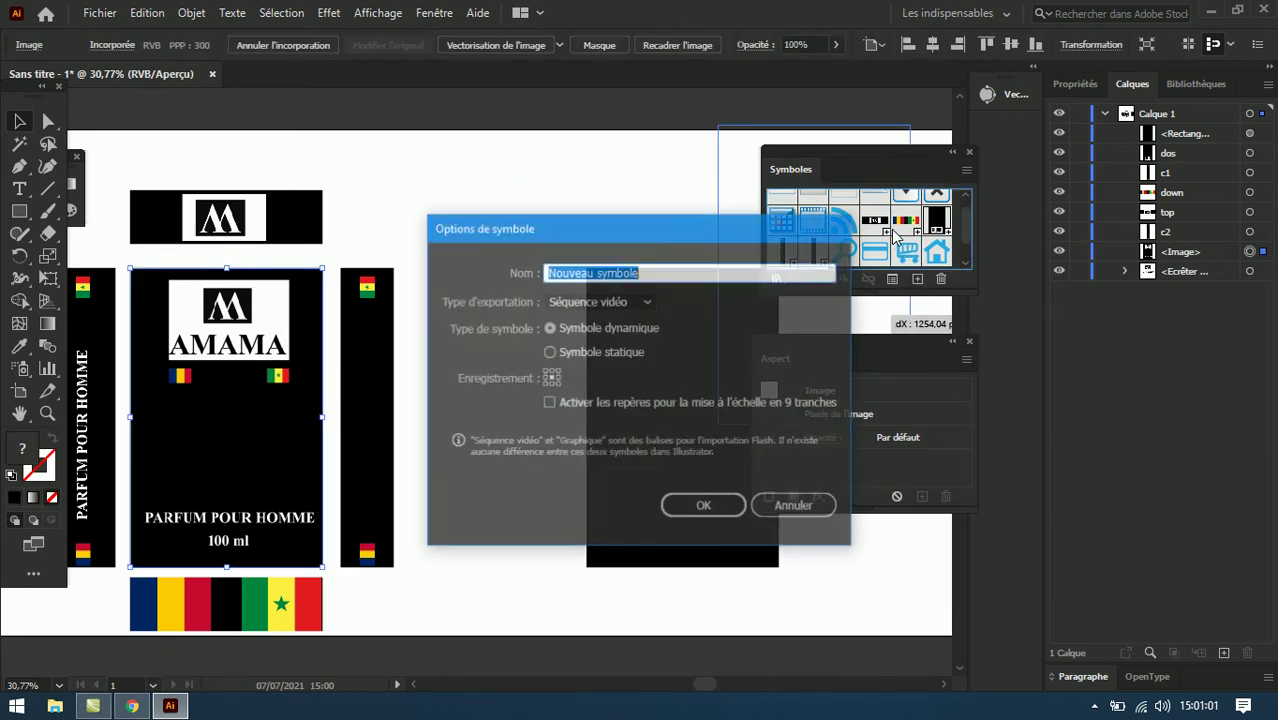
{"action": "type", "text": "AVA"}
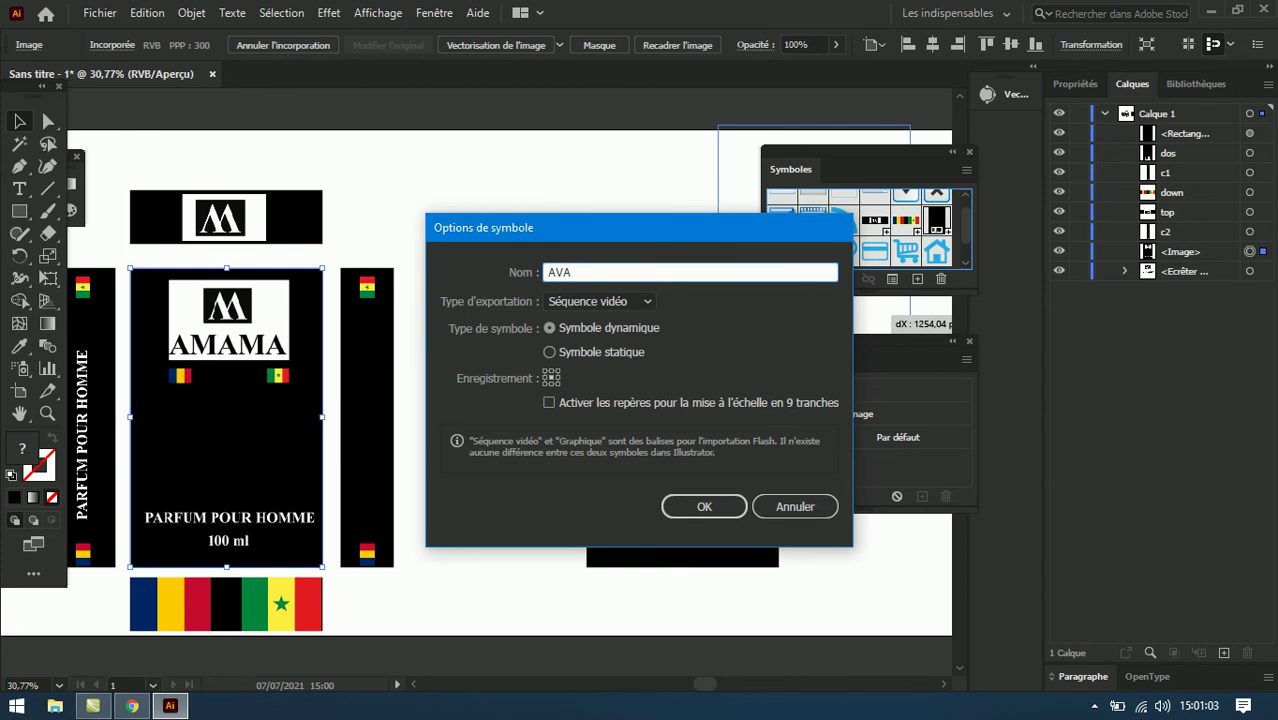
{"action": "type", "text": "NT"}
{"action": "left_click", "coordinate": [715, 510]}
{"action": "left_click", "coordinate": [714, 505]}
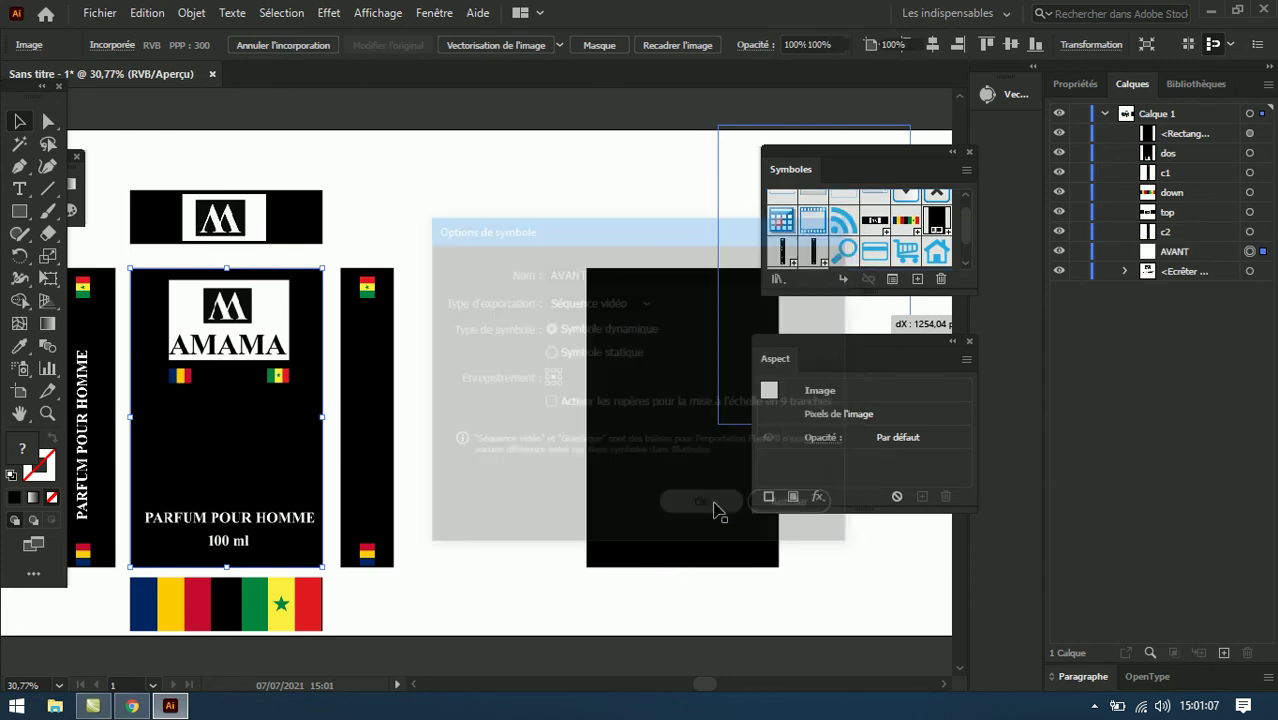
{"action": "left_click_drag", "start_coordinate": [740, 328], "coordinate": [663, 328]}
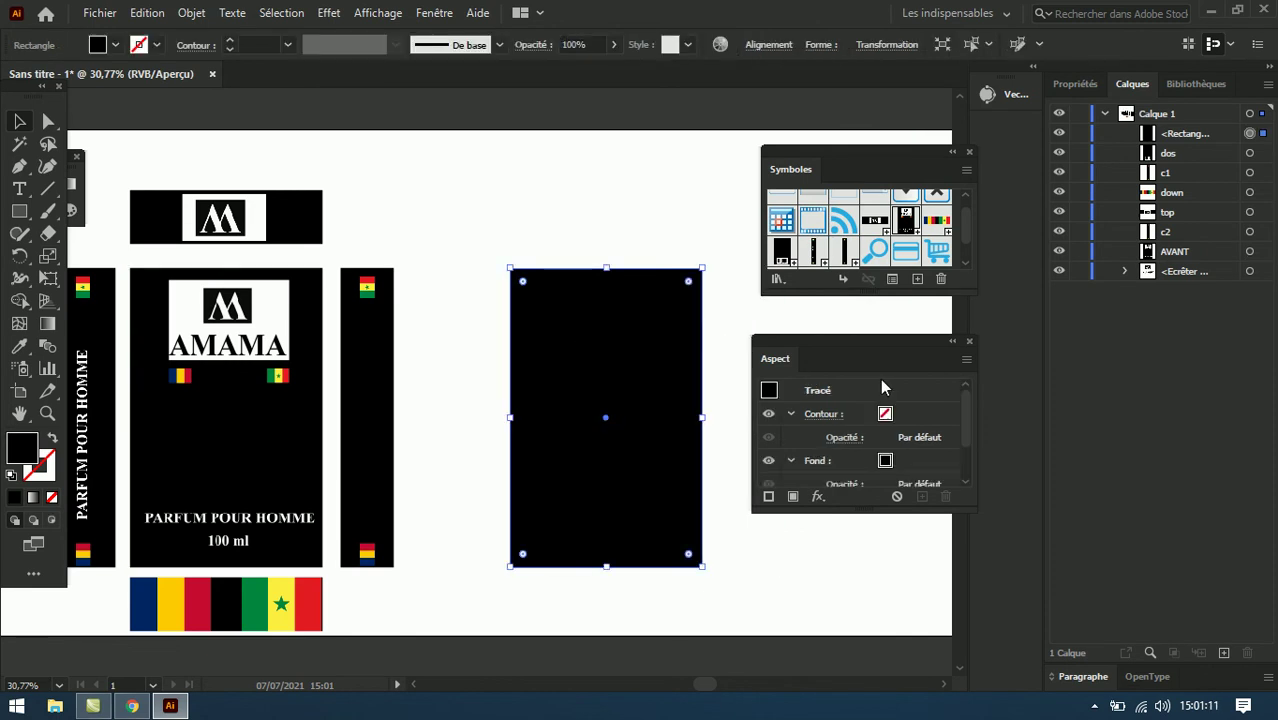
Step: Map the AVANT symbol onto surface 1 of the box, fitted to the surface
{"action": "left_click_drag", "start_coordinate": [960, 404], "coordinate": [960, 442]}
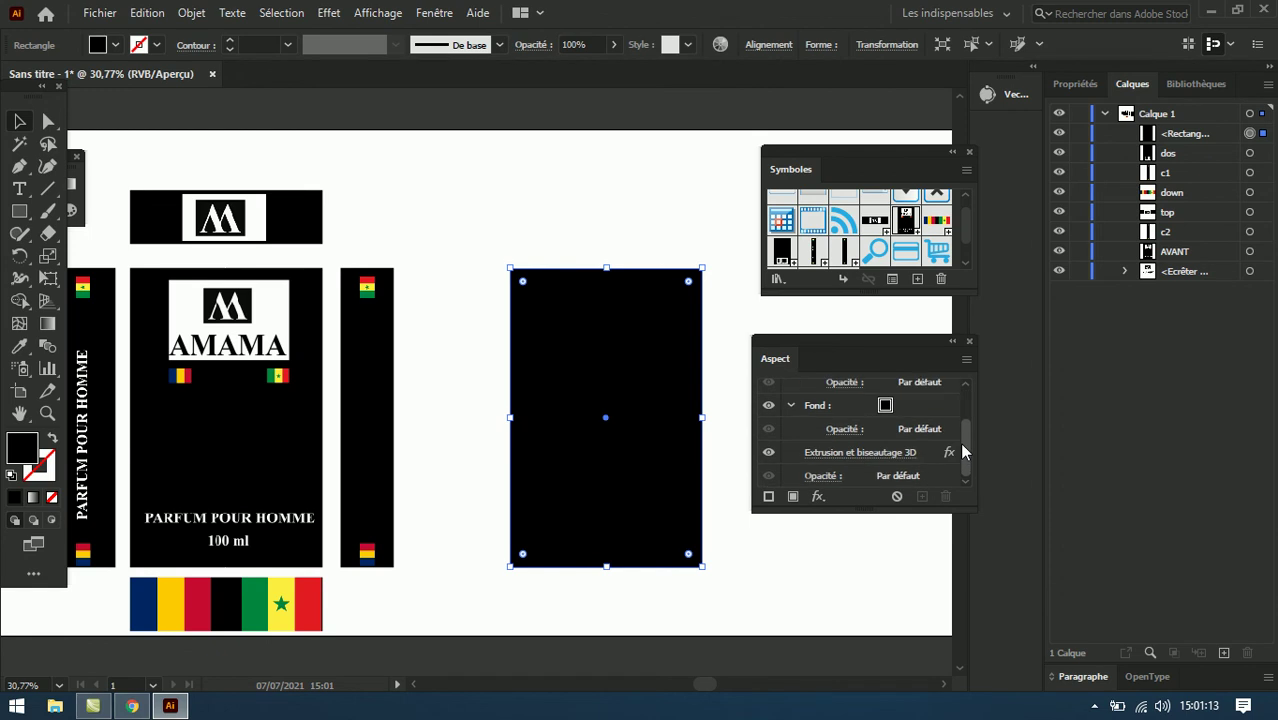
{"action": "left_click", "coordinate": [864, 452]}
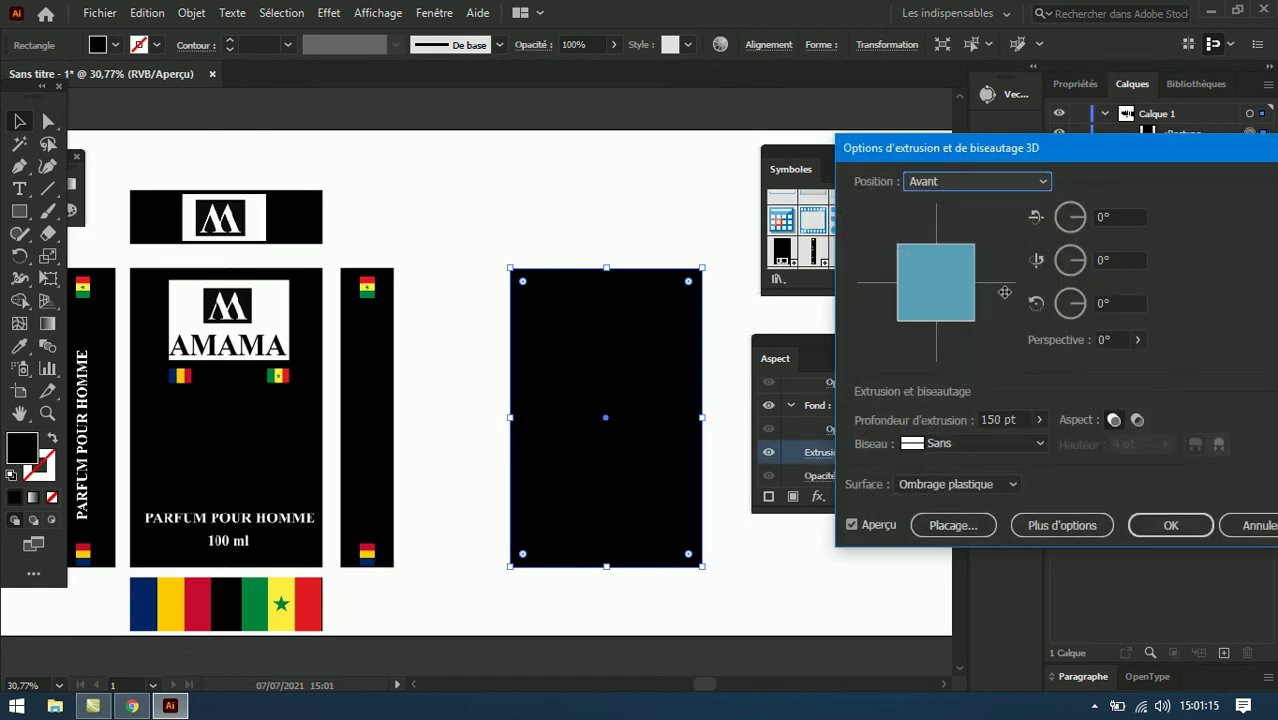
{"action": "left_click", "coordinate": [988, 526]}
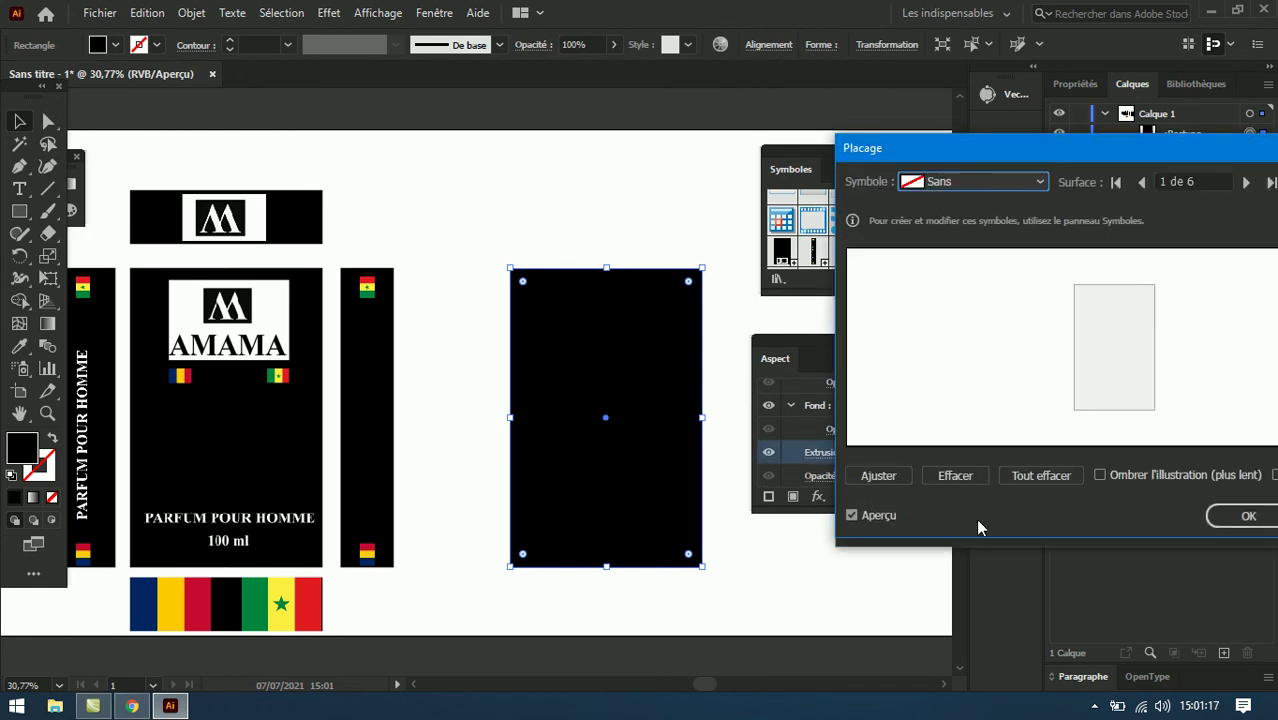
{"action": "left_click", "coordinate": [1038, 184]}
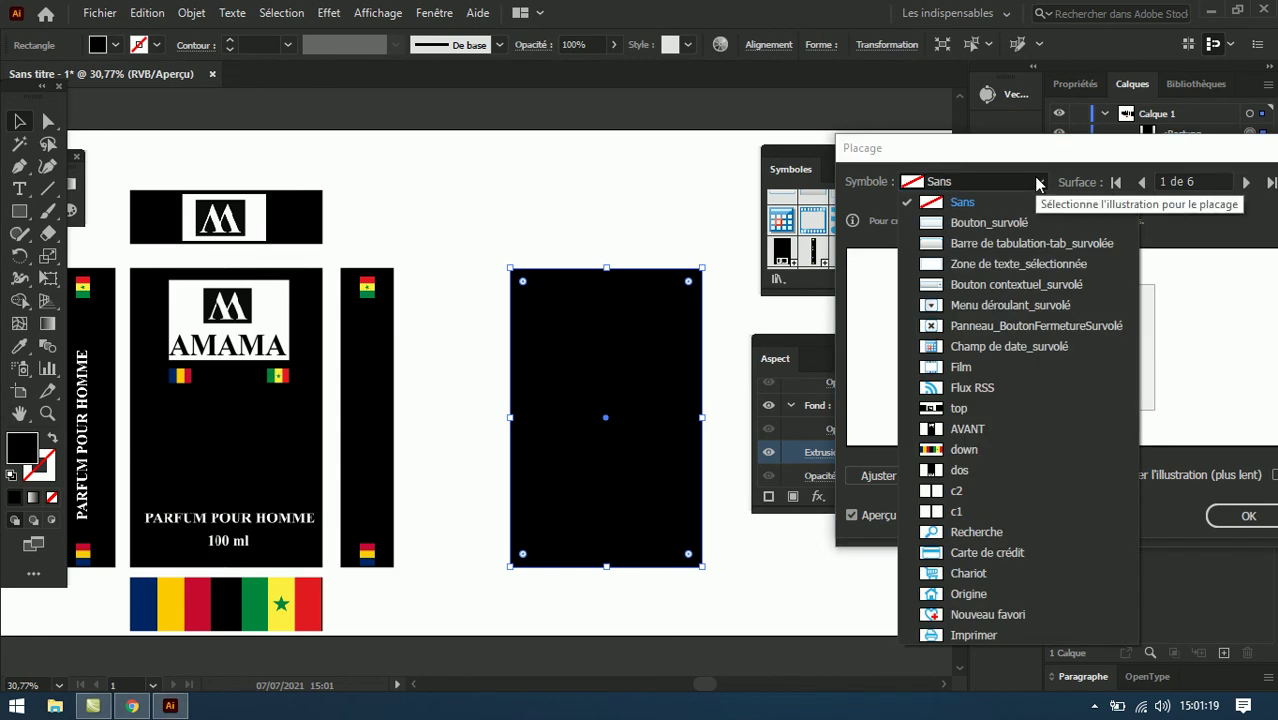
{"action": "left_click", "coordinate": [985, 437]}
{"action": "left_click", "coordinate": [879, 476]}
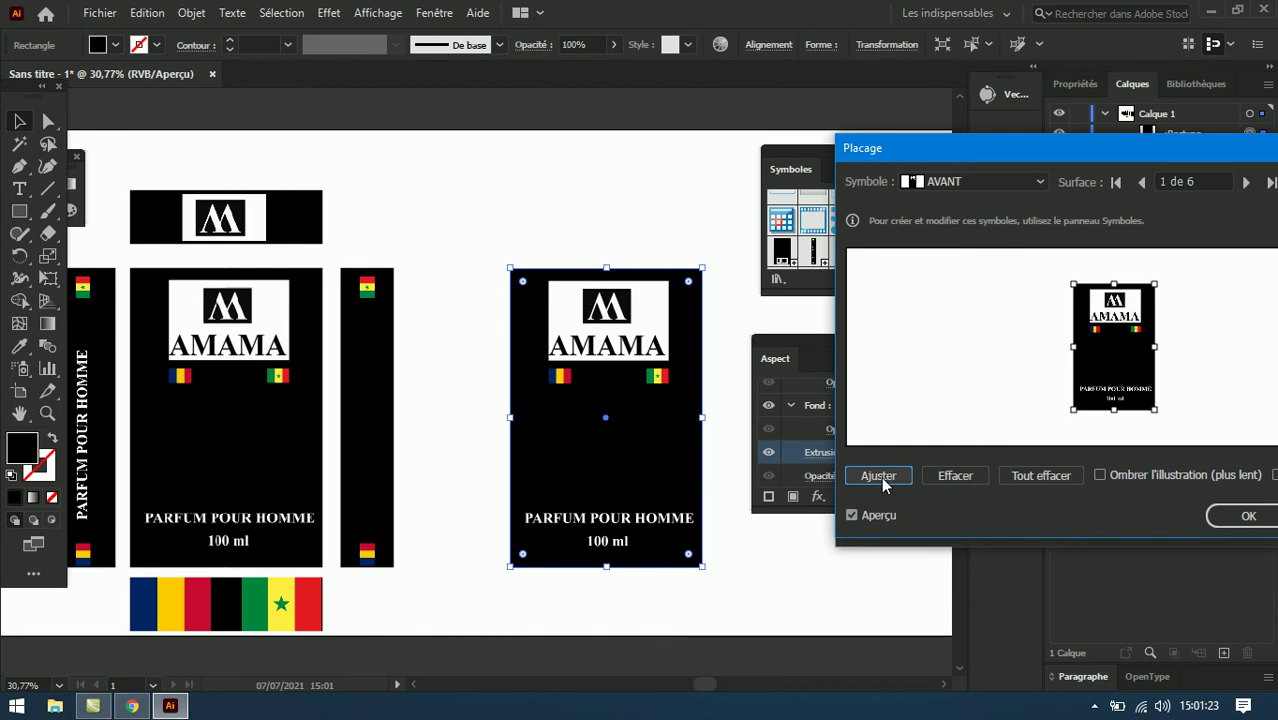
Step: Map the dos barcode symbol onto surface 2, fitted, then advance to surface 3
{"action": "left_click", "coordinate": [1246, 183]}
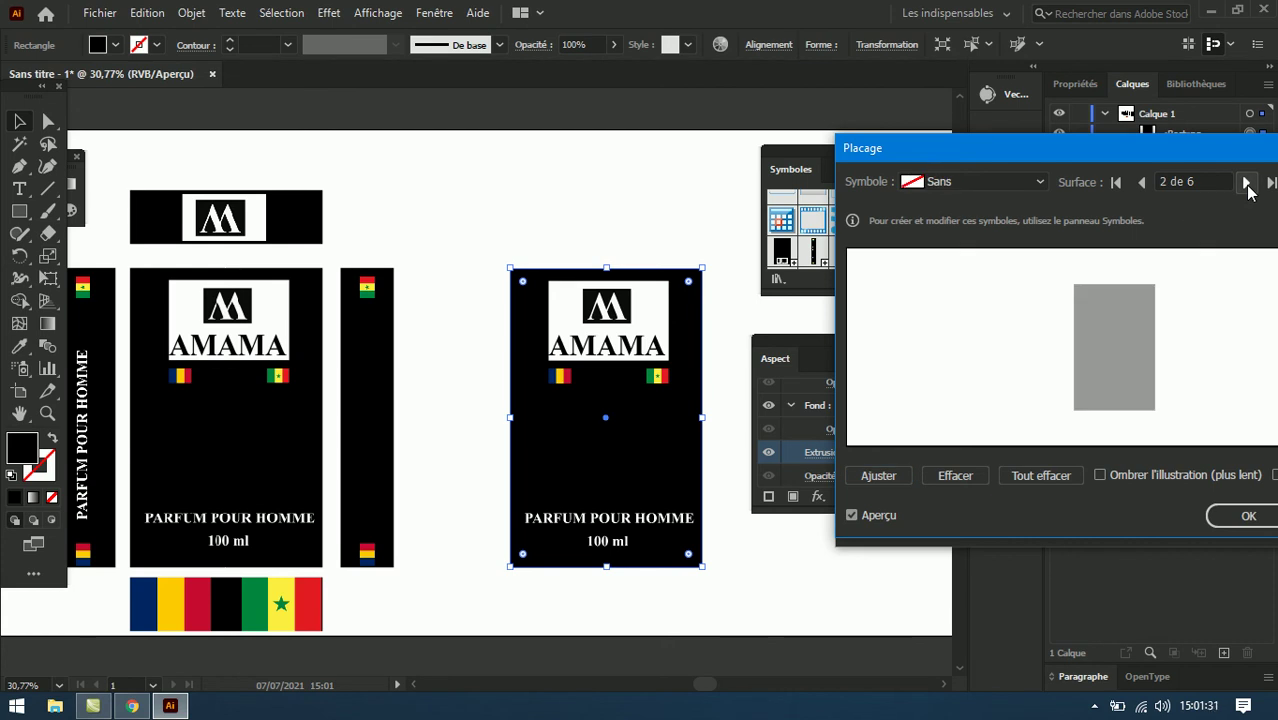
{"action": "left_click", "coordinate": [1246, 183]}
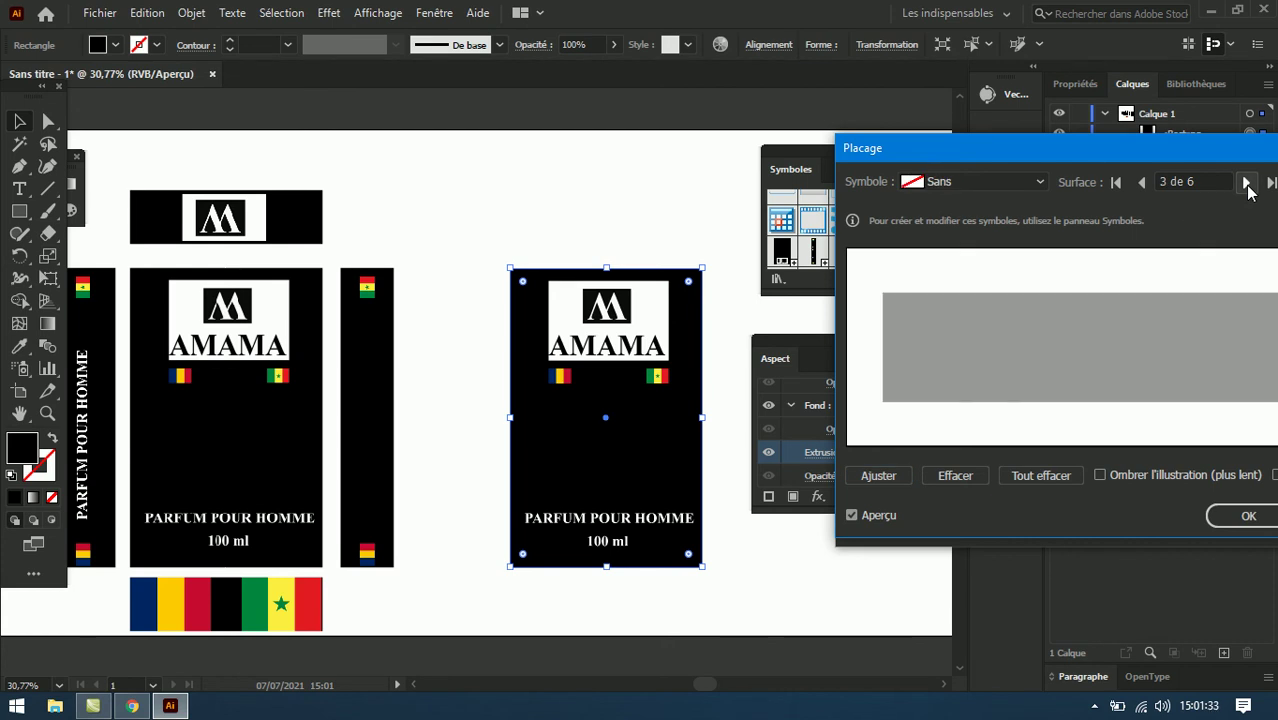
{"action": "left_click", "coordinate": [1246, 183]}
{"action": "left_click", "coordinate": [1246, 183]}
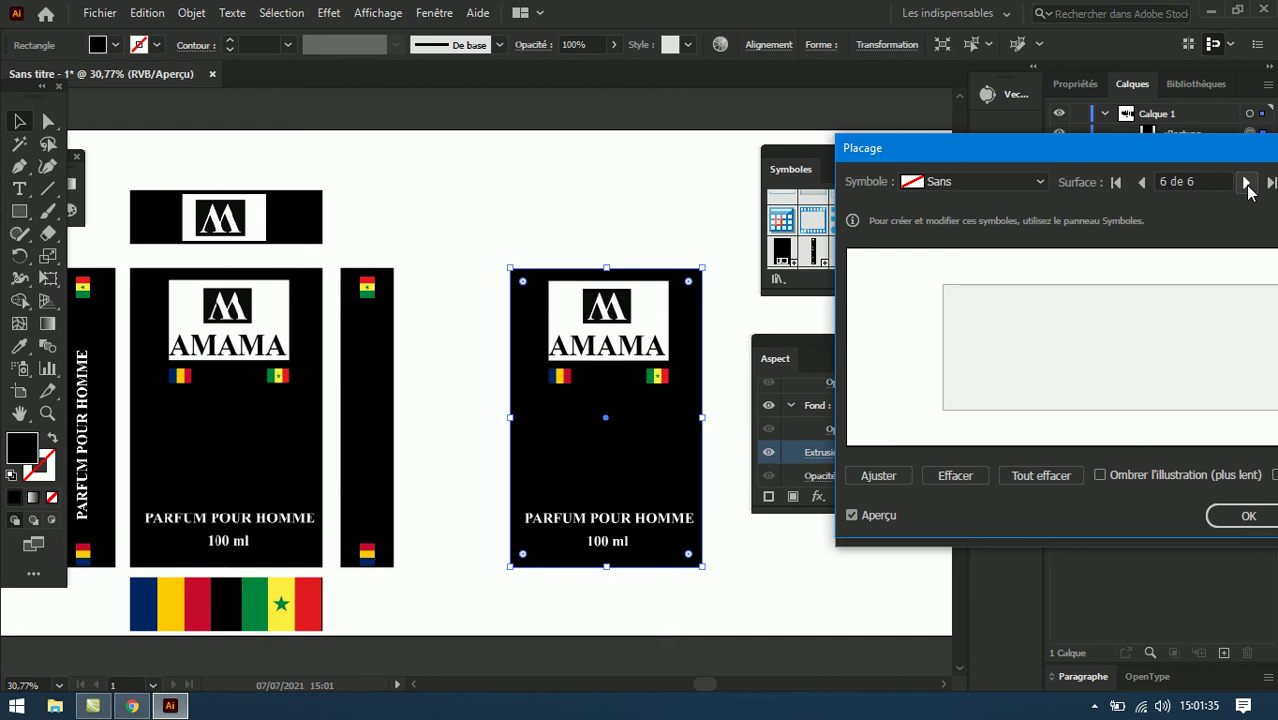
{"action": "left_click", "coordinate": [1246, 184]}
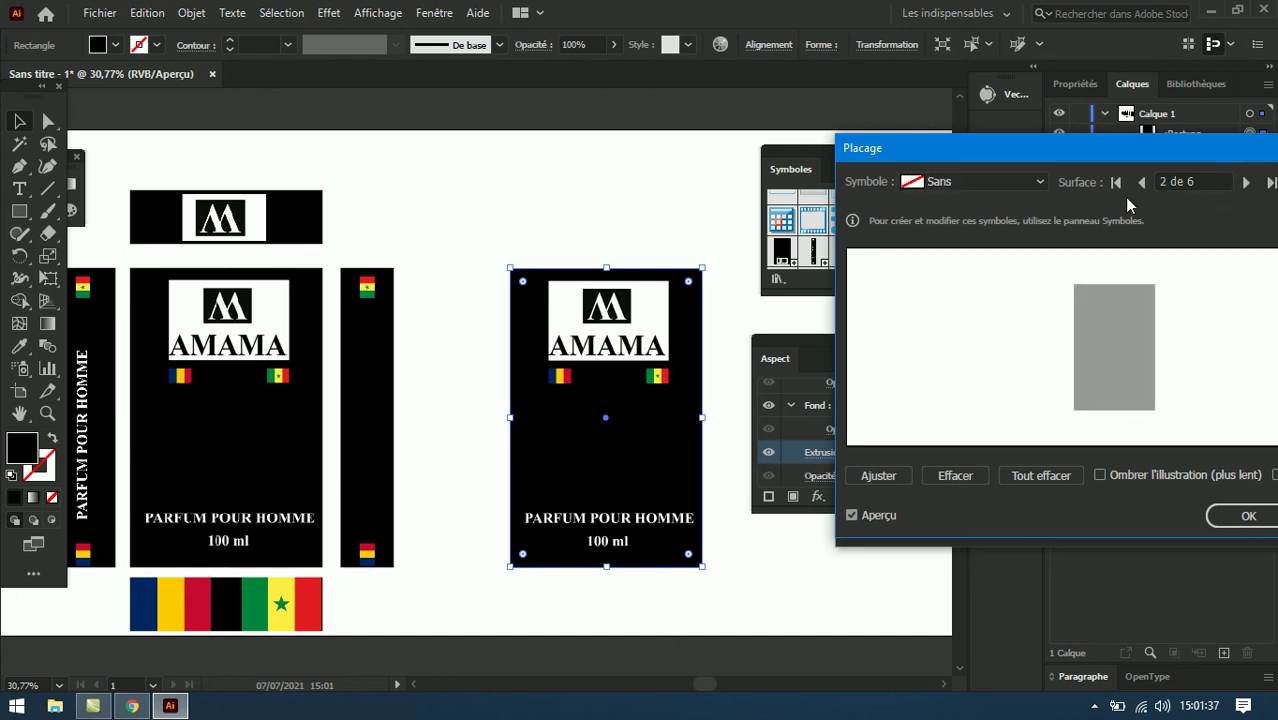
{"action": "left_click", "coordinate": [1039, 182]}
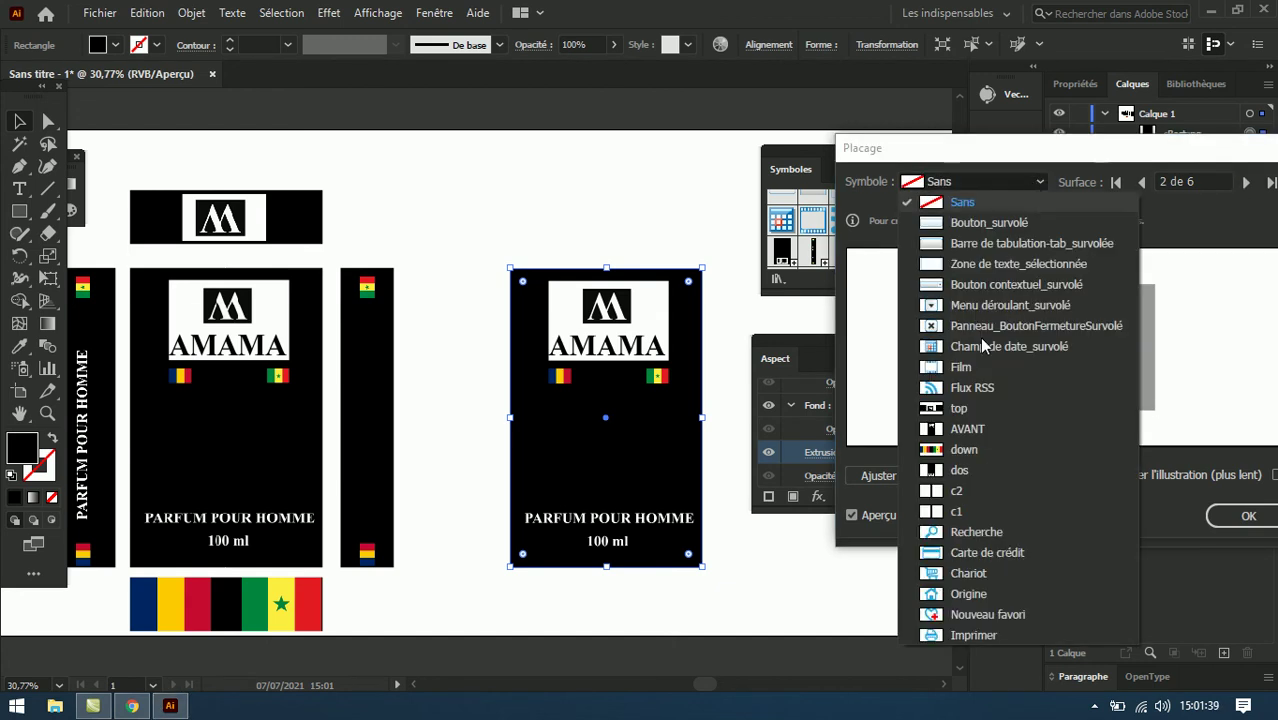
{"action": "left_click", "coordinate": [960, 470]}
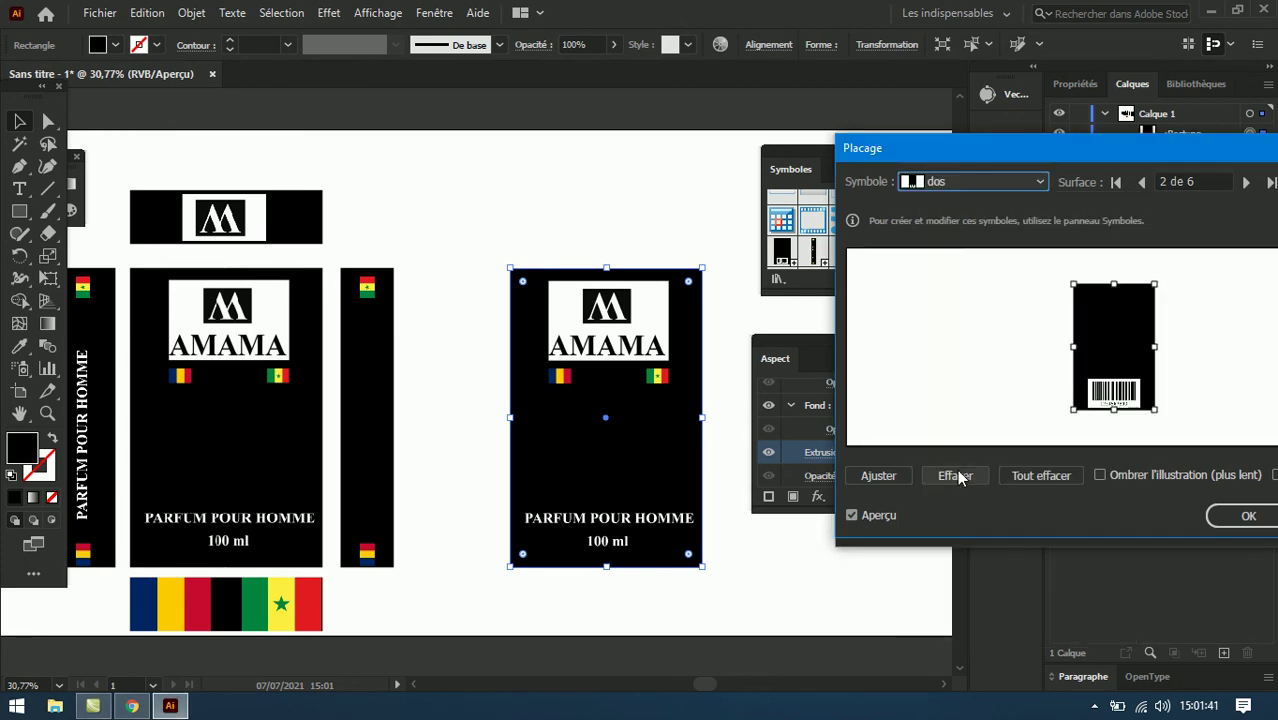
{"action": "left_click", "coordinate": [880, 476]}
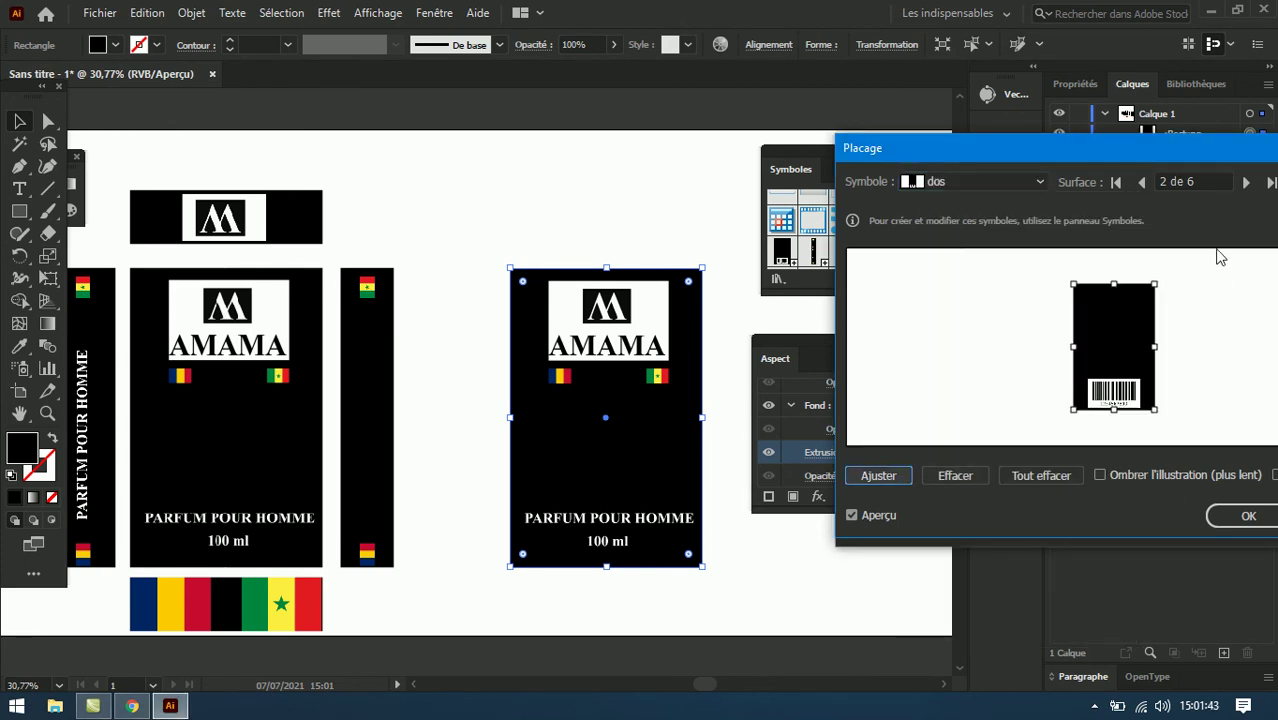
{"action": "left_click", "coordinate": [1246, 183]}
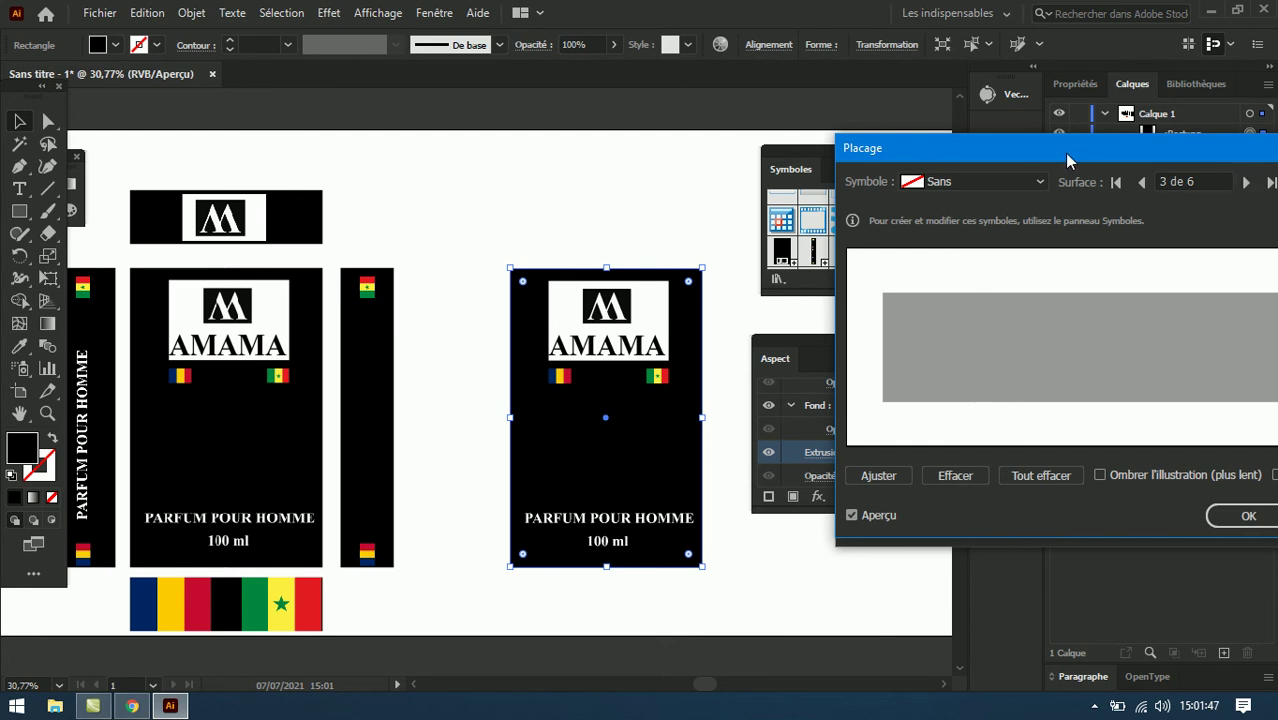
{"action": "left_click_drag", "start_coordinate": [1066, 158], "coordinate": [904, 113]}
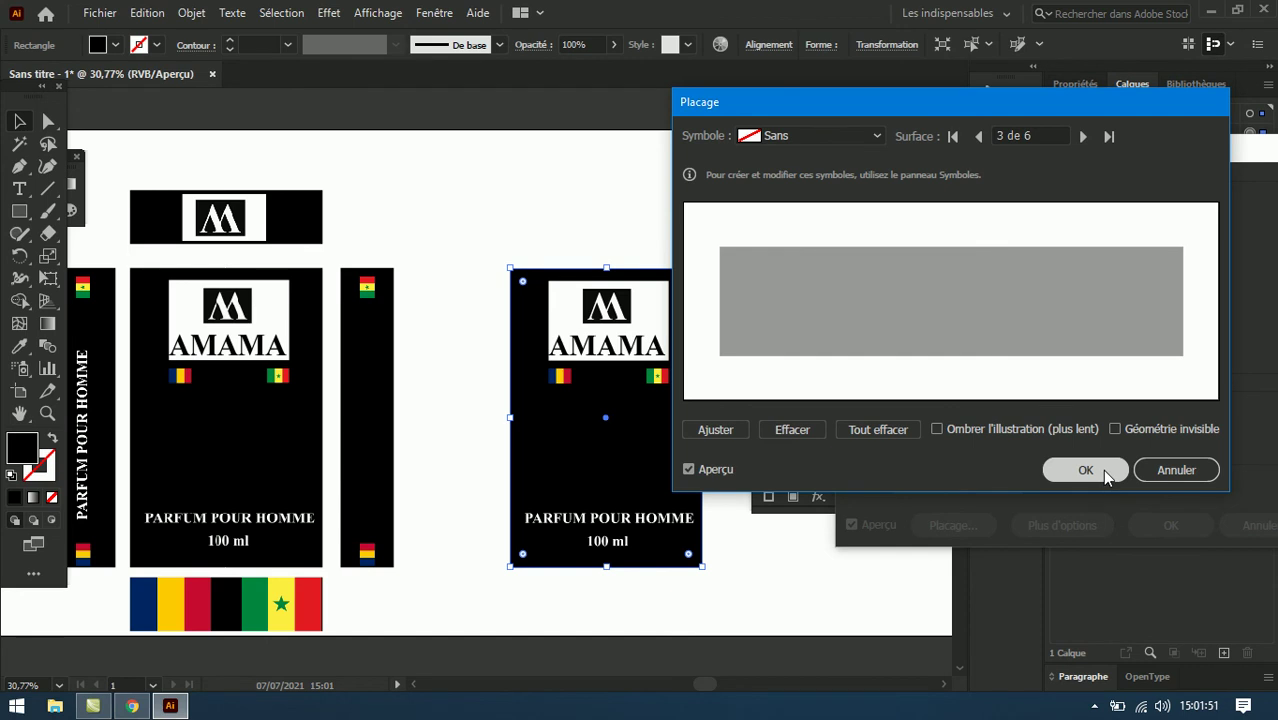
{"action": "left_click_drag", "start_coordinate": [1019, 105], "coordinate": [1097, 113]}
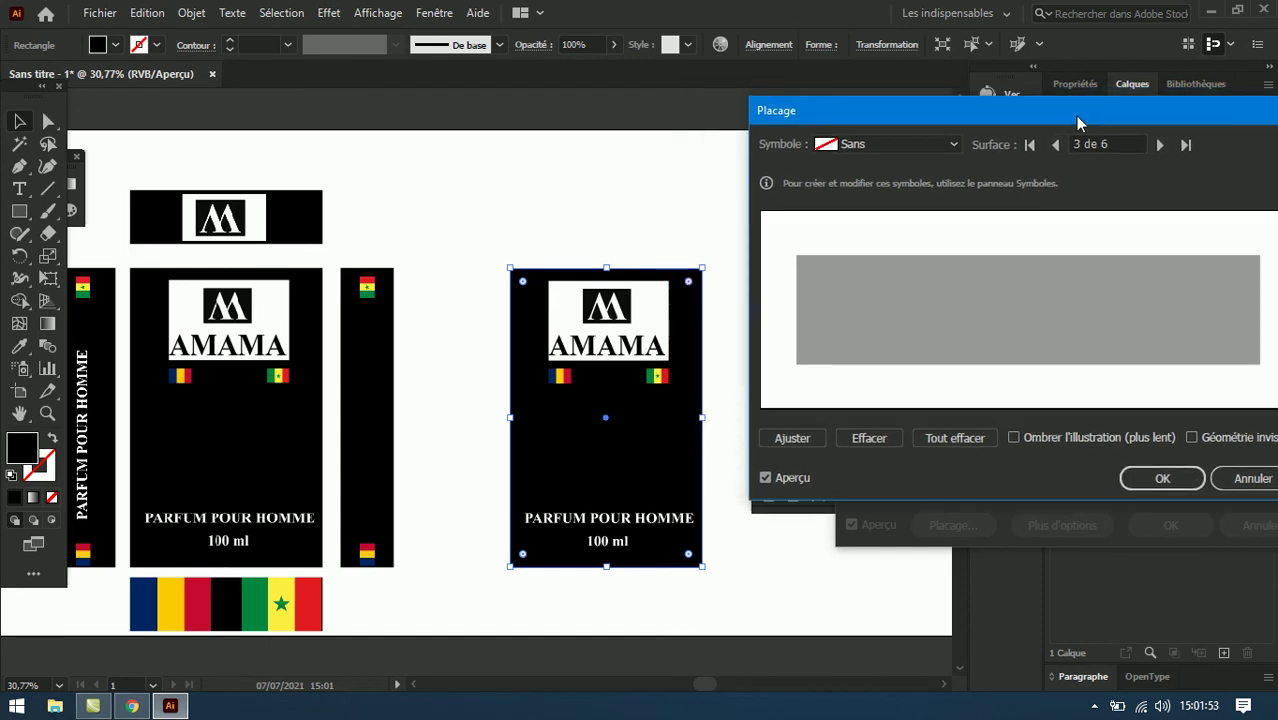
Step: Try mapping the c1 strip onto surface 3, then clear that first attempt
{"action": "left_click", "coordinate": [955, 144]}
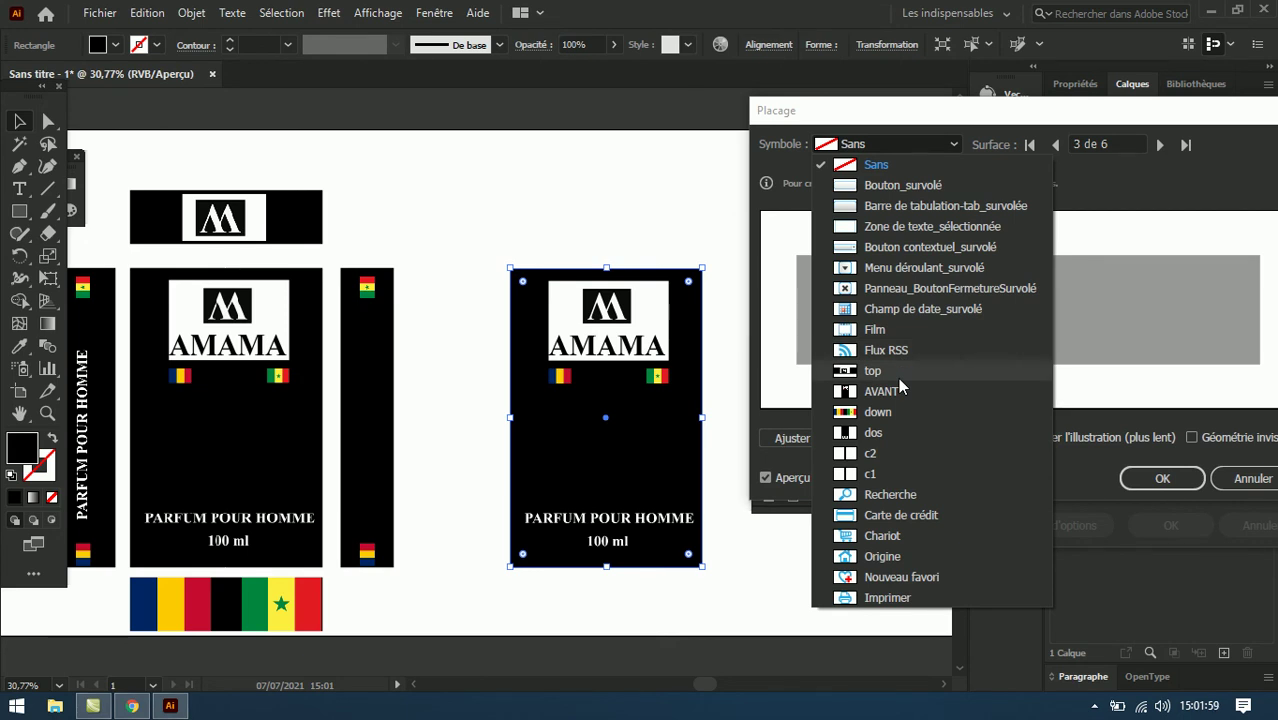
{"action": "left_click", "coordinate": [872, 472]}
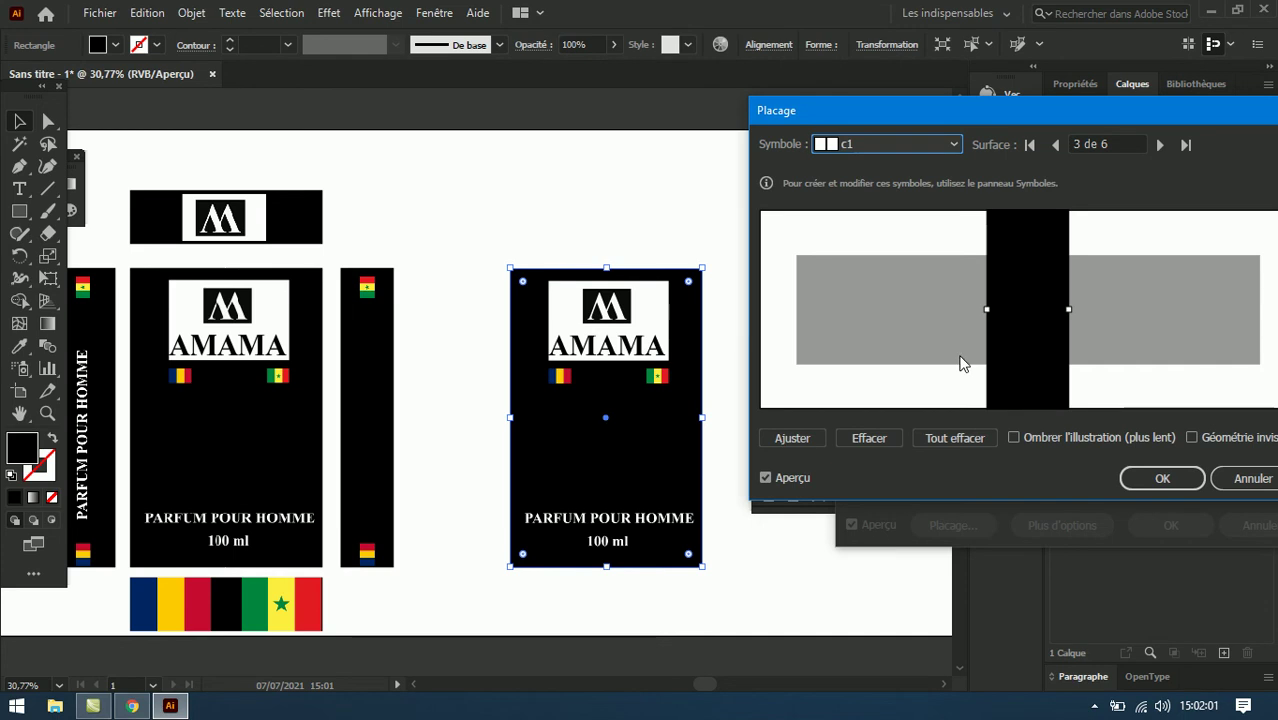
{"action": "mouse_move", "coordinate": [1074, 309]}
{"action": "left_mouse_down"}
{"action": "mouse_move", "coordinate": [1057, 221]}
{"action": "mouse_move", "coordinate": [1027, 244]}
{"action": "left_mouse_up"}
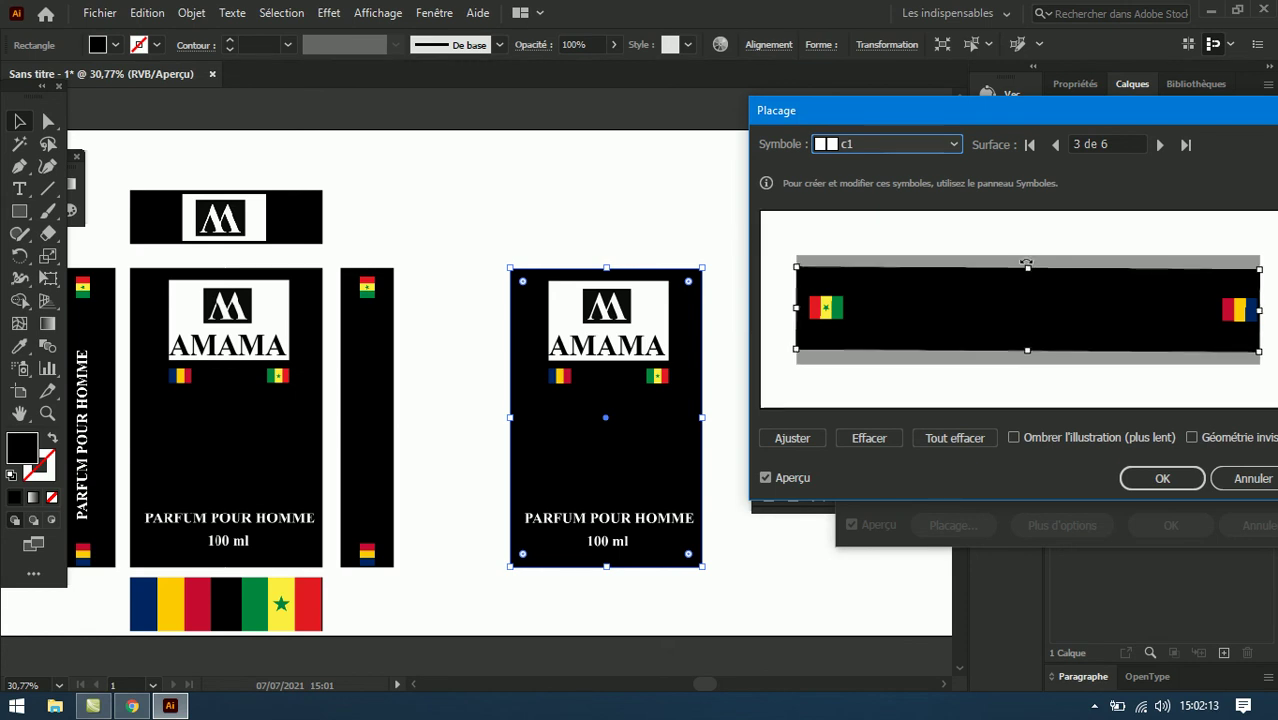
{"action": "left_click", "coordinate": [809, 440]}
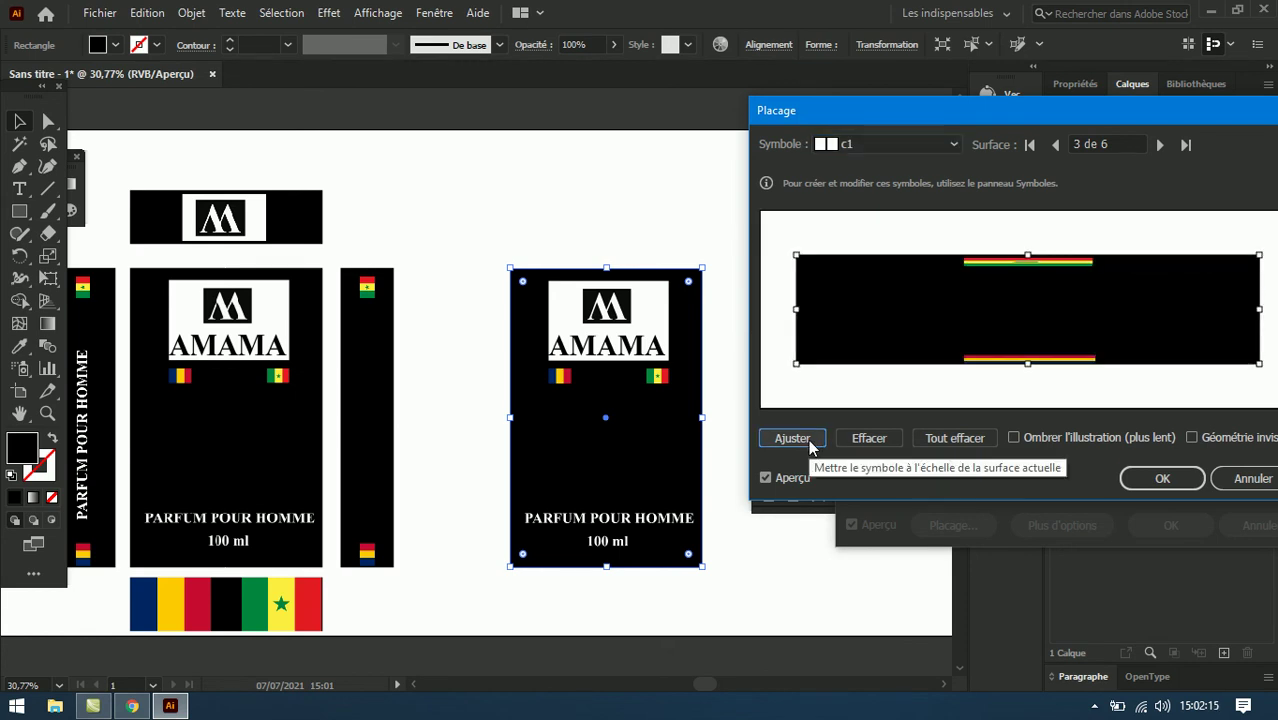
{"action": "left_click", "coordinate": [880, 441]}
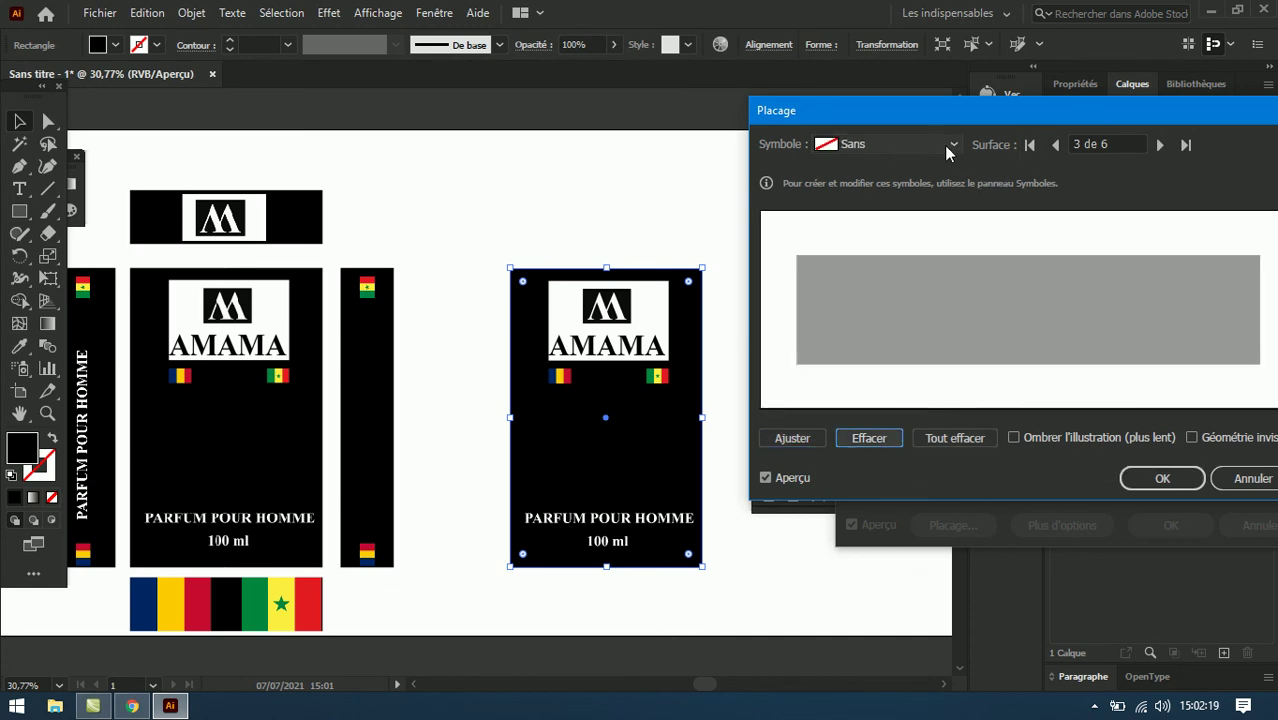
Step: Re-map c1 onto surface 3, rotated horizontal and stretched to cover the face
{"action": "left_click", "coordinate": [953, 146]}
{"action": "left_click", "coordinate": [869, 474]}
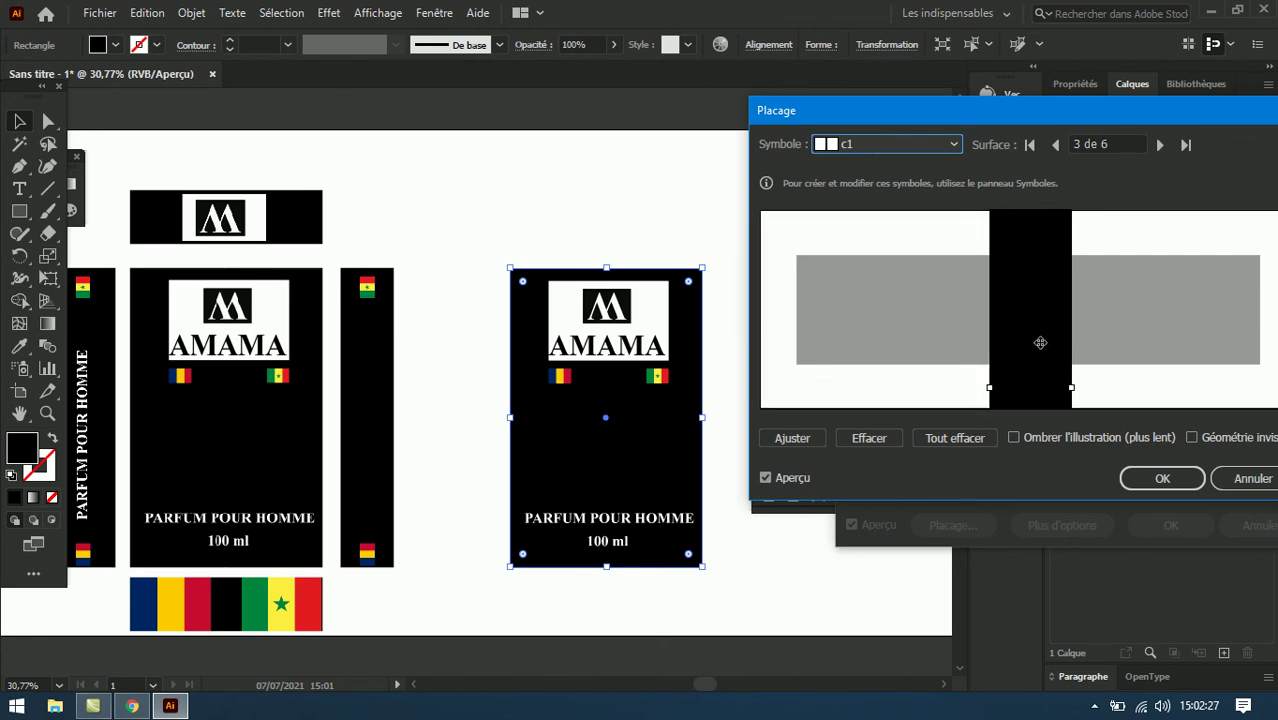
{"action": "mouse_move", "coordinate": [1047, 264]}
{"action": "left_mouse_down"}
{"action": "mouse_move", "coordinate": [1046, 379]}
{"action": "mouse_move", "coordinate": [1067, 361]}
{"action": "left_mouse_up"}
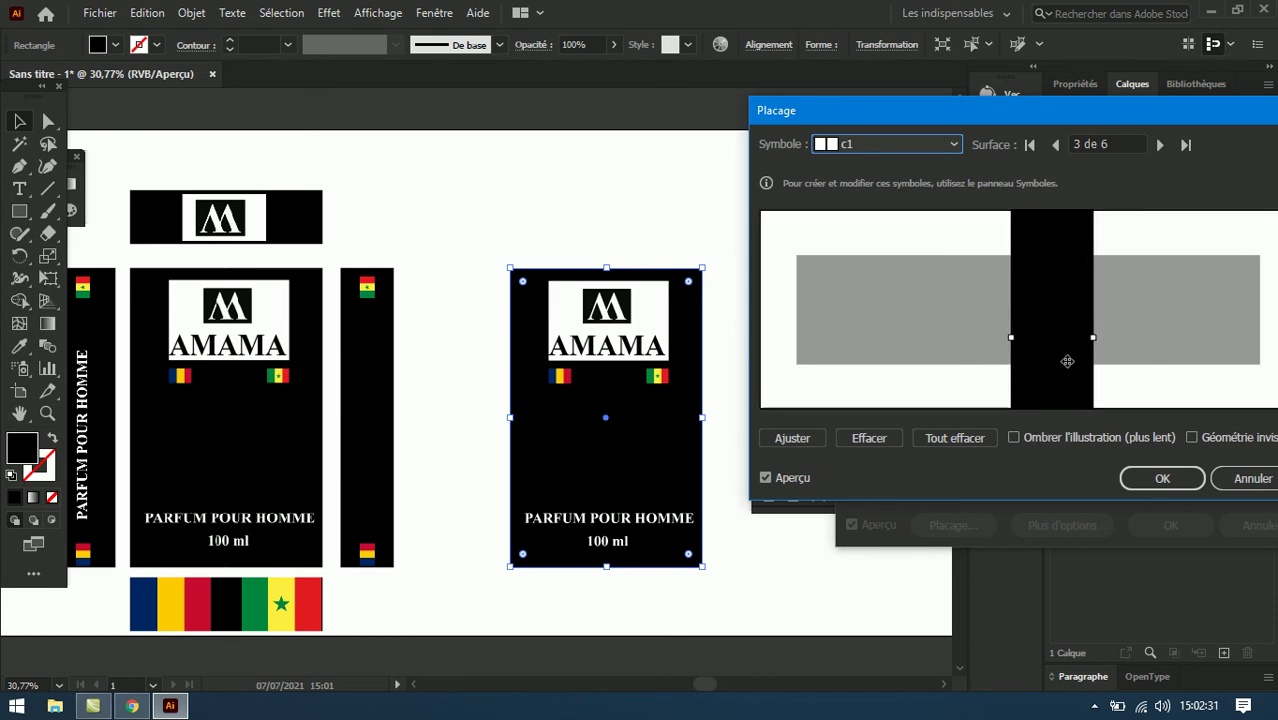
{"action": "left_click_drag", "start_coordinate": [1046, 283], "coordinate": [1048, 332]}
{"action": "left_click_drag", "start_coordinate": [1098, 338], "coordinate": [1052, 272]}
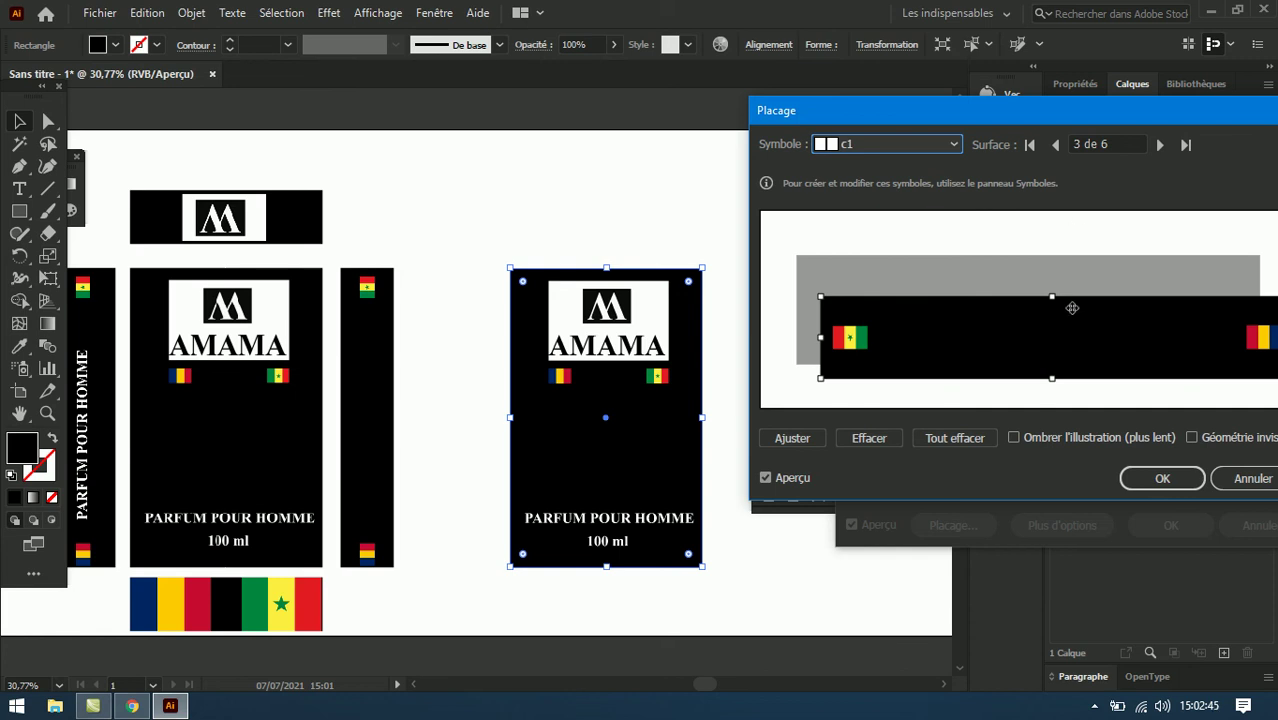
{"action": "left_click_drag", "start_coordinate": [1069, 316], "coordinate": [1044, 287]}
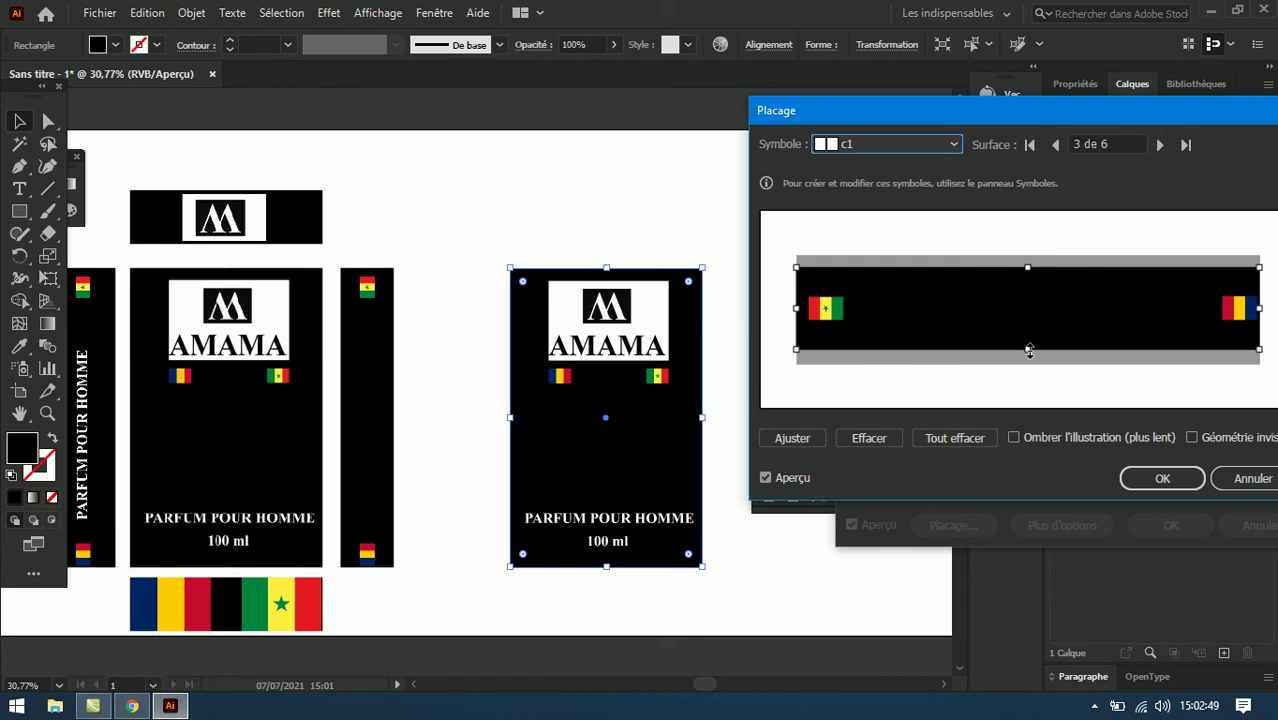
{"action": "left_click_drag", "start_coordinate": [1029, 351], "coordinate": [1029, 364]}
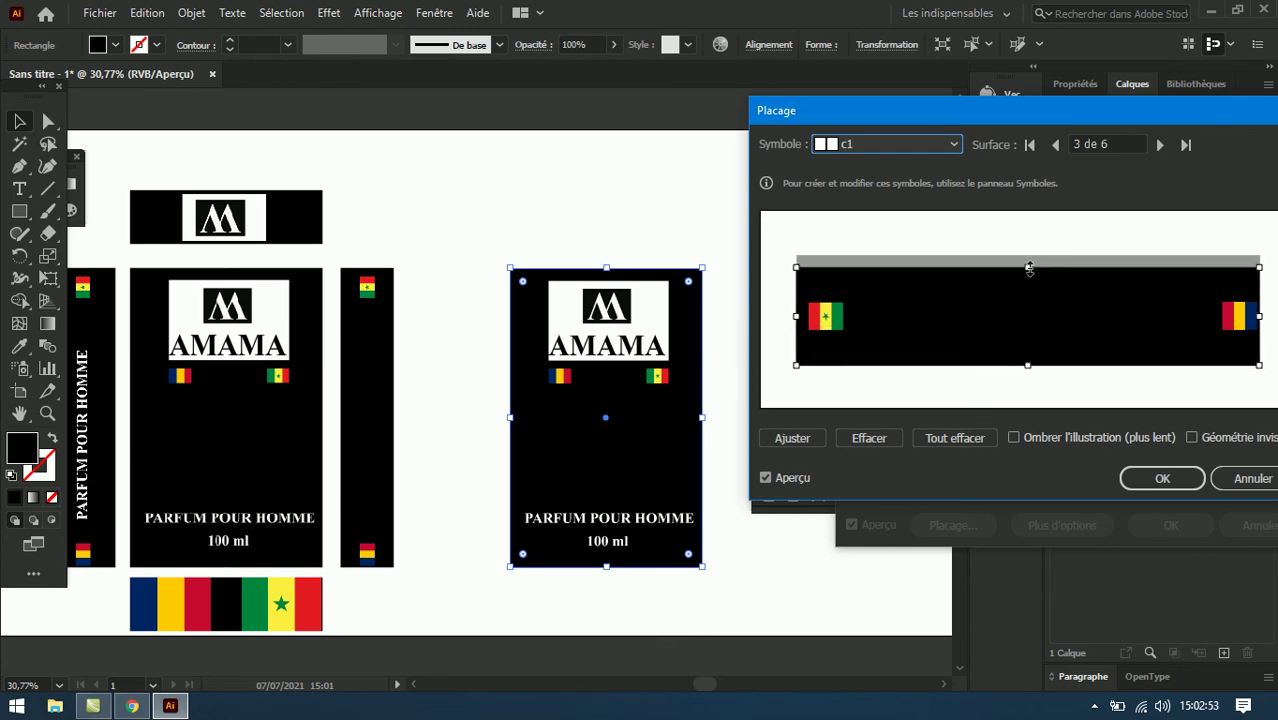
{"action": "left_click_drag", "start_coordinate": [1030, 268], "coordinate": [1031, 257]}
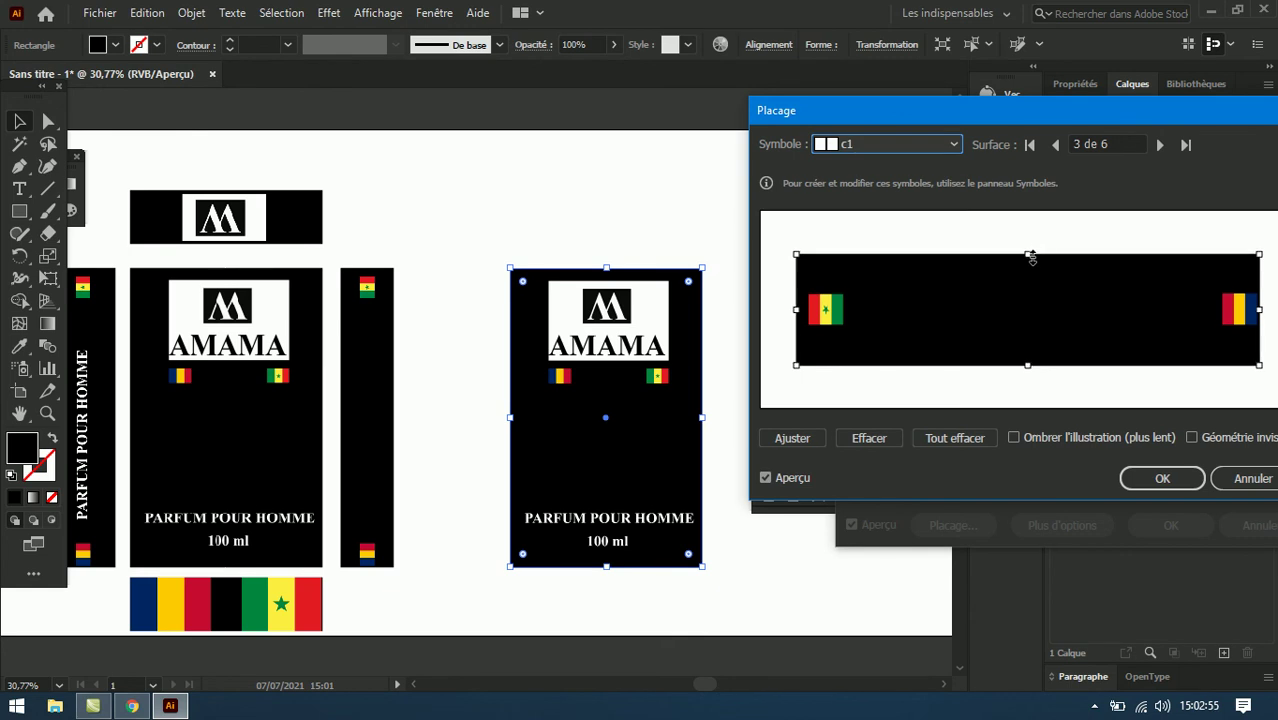
{"action": "left_click", "coordinate": [1160, 145]}
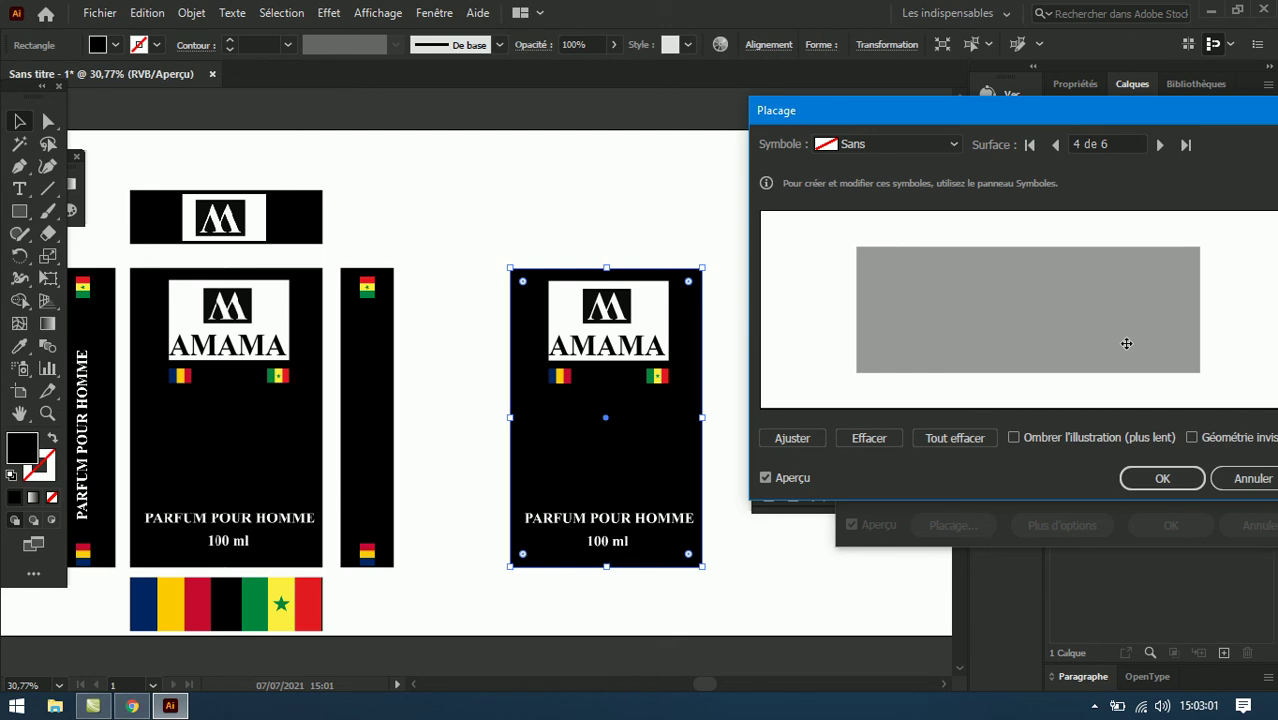
Step: Tilt the extruded box in 3D to reveal its side and top
{"action": "left_click", "coordinate": [1162, 478]}
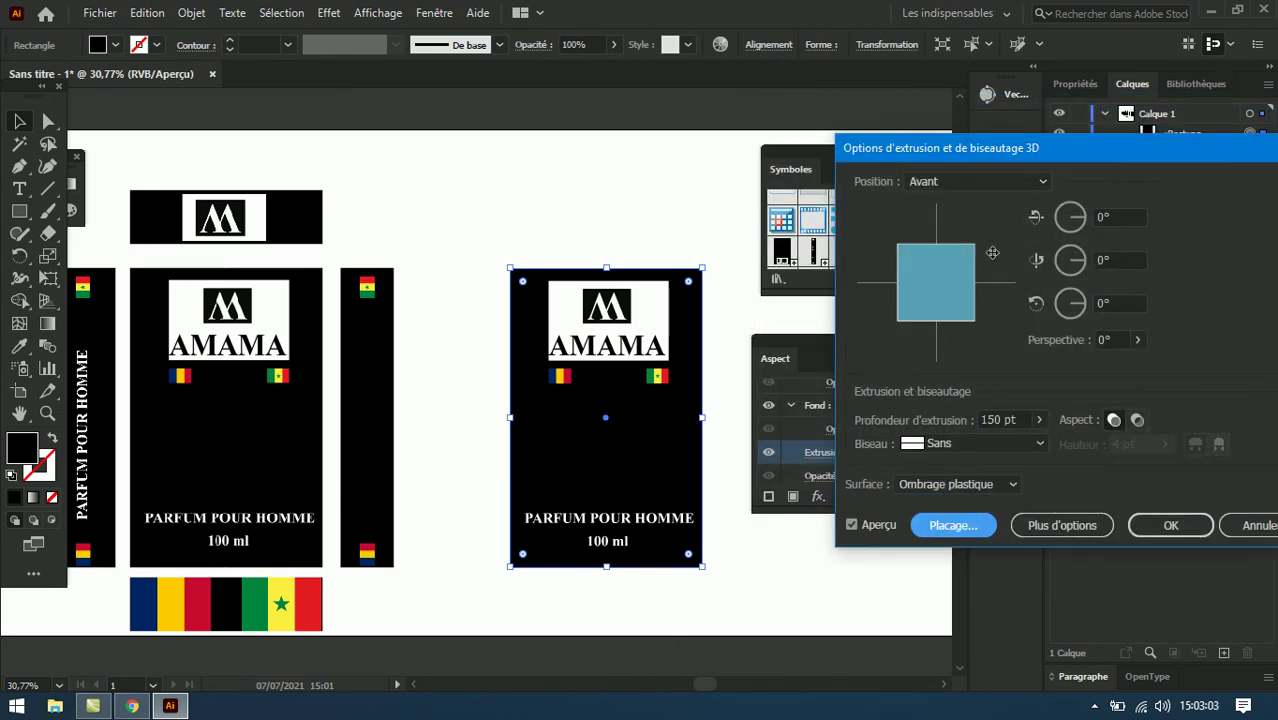
{"action": "left_click_drag", "start_coordinate": [952, 274], "coordinate": [950, 254]}
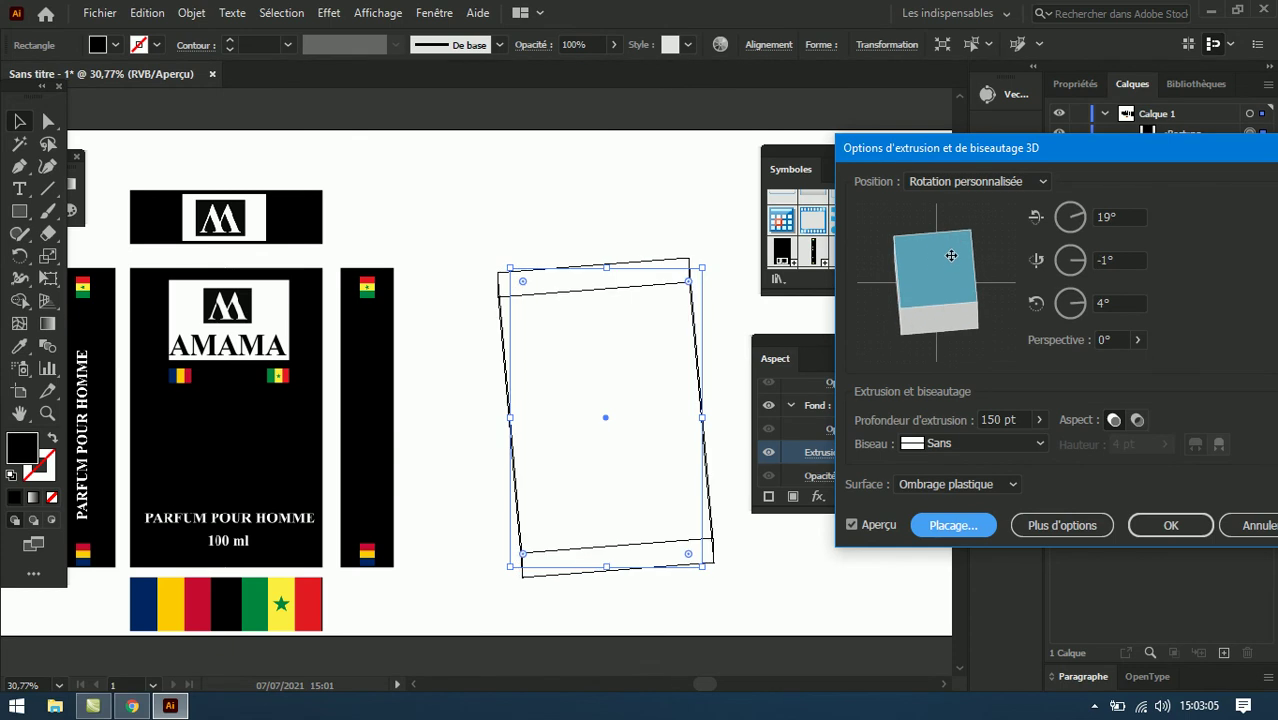
{"action": "left_click_drag", "start_coordinate": [949, 255], "coordinate": [935, 257]}
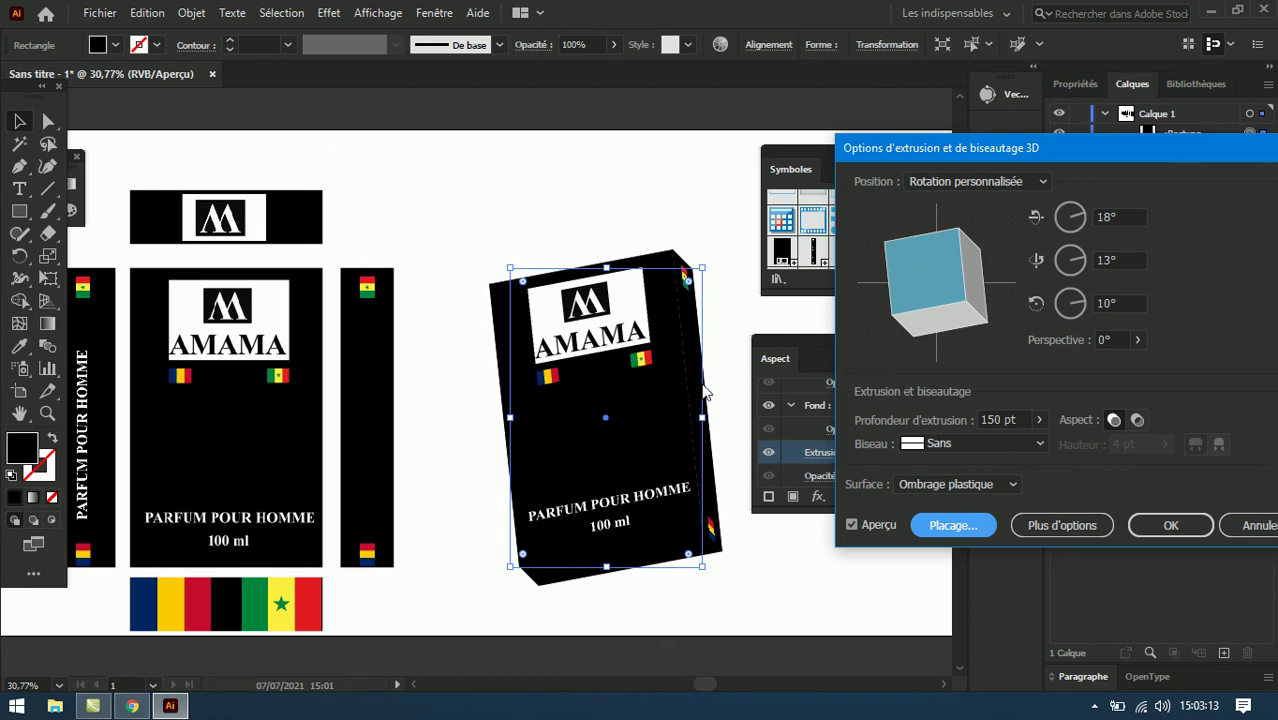
Step: Map the 'down' flag-stripe symbol onto surface 4, fitted to the face
{"action": "left_click", "coordinate": [975, 525]}
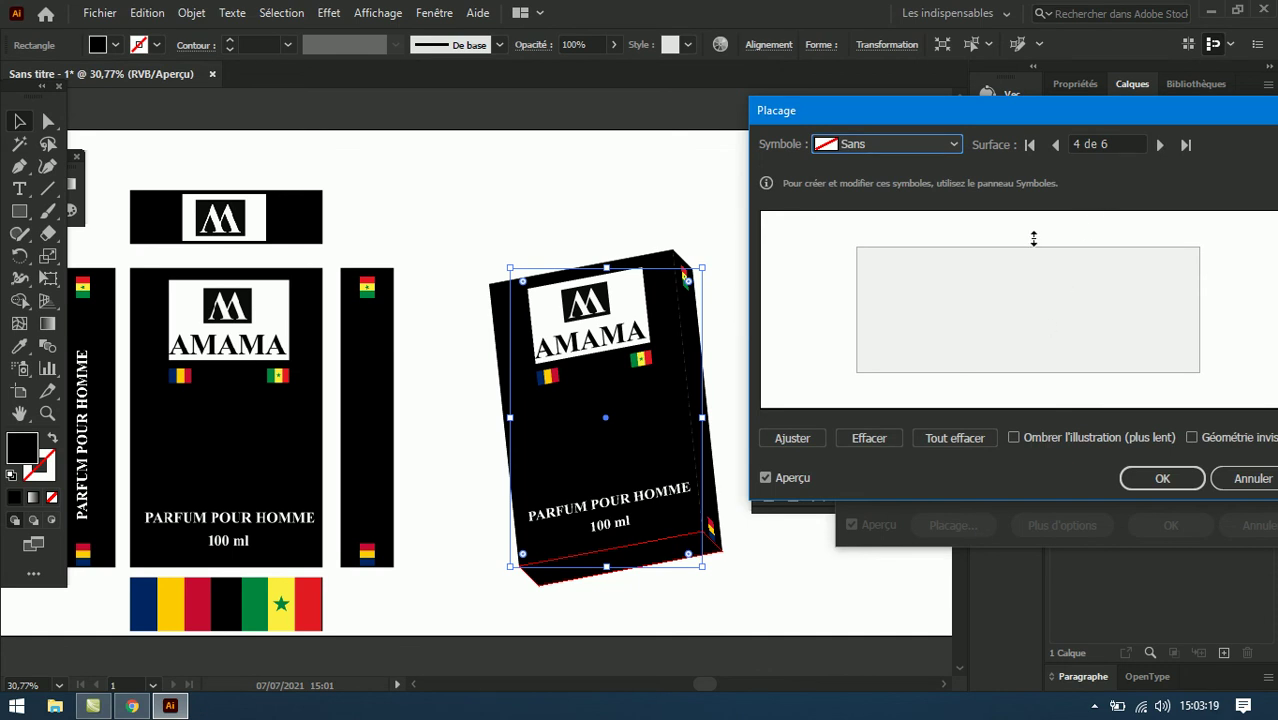
{"action": "left_click", "coordinate": [953, 144]}
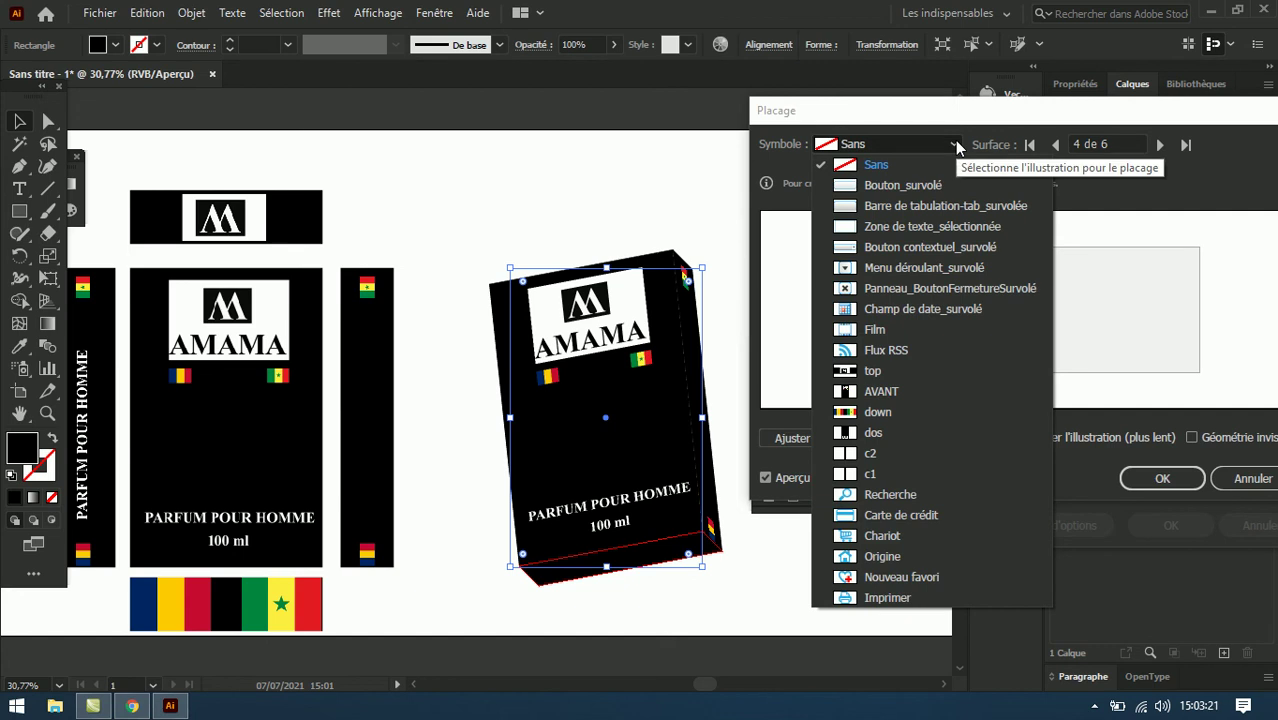
{"action": "left_click", "coordinate": [916, 406]}
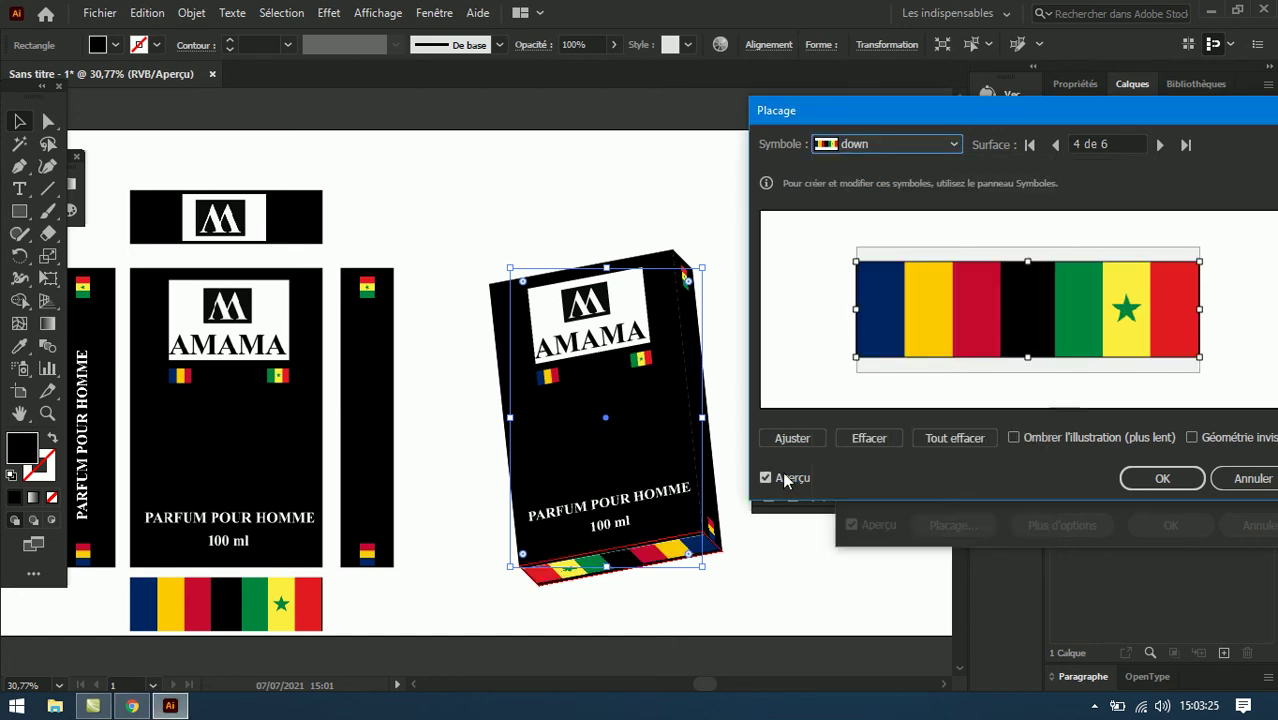
{"action": "left_click", "coordinate": [799, 441]}
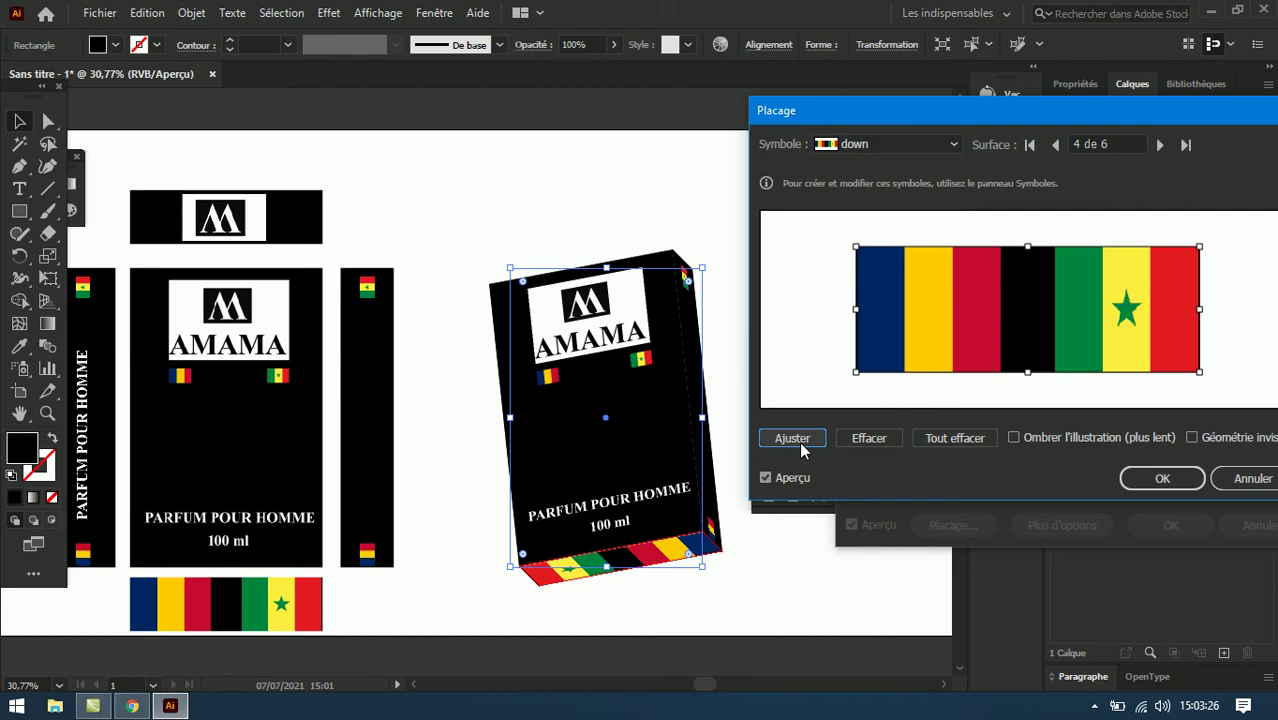
{"action": "left_click", "coordinate": [1160, 145]}
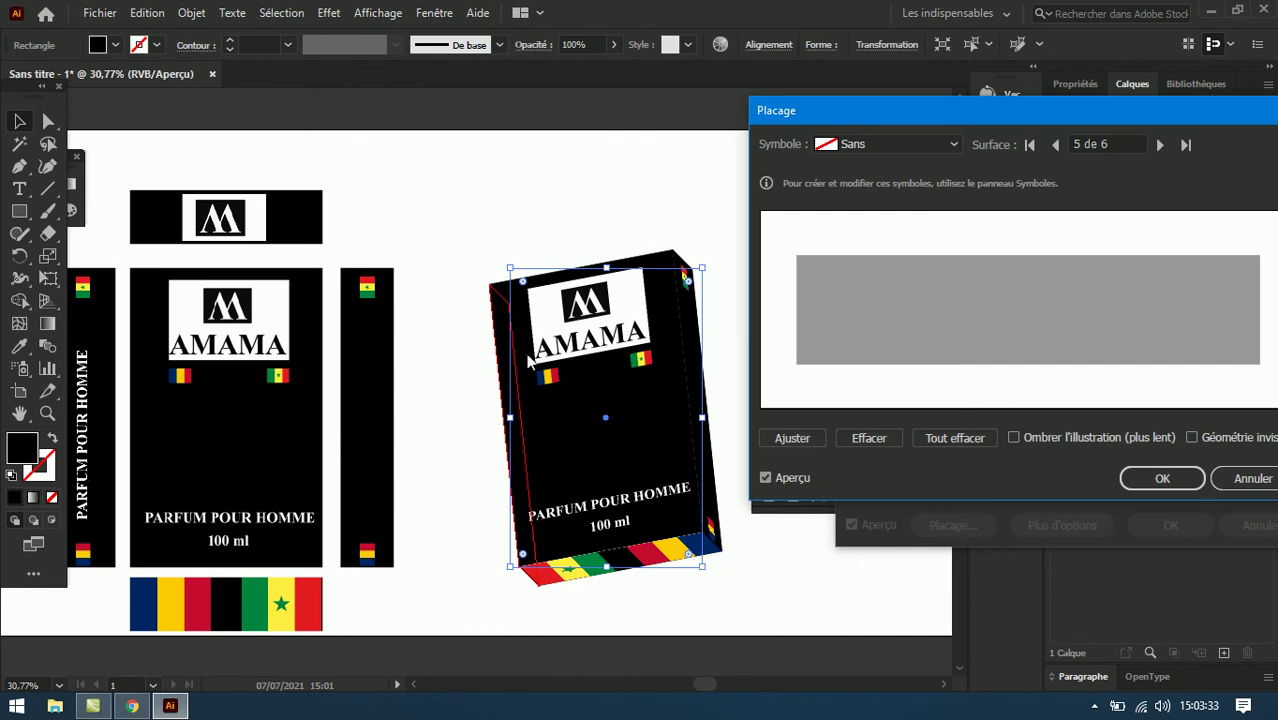
Step: Place the c2 PARFUM POUR HOMME symbol on surface 5, turned horizontal and stretched to fill it
{"action": "left_click", "coordinate": [953, 145]}
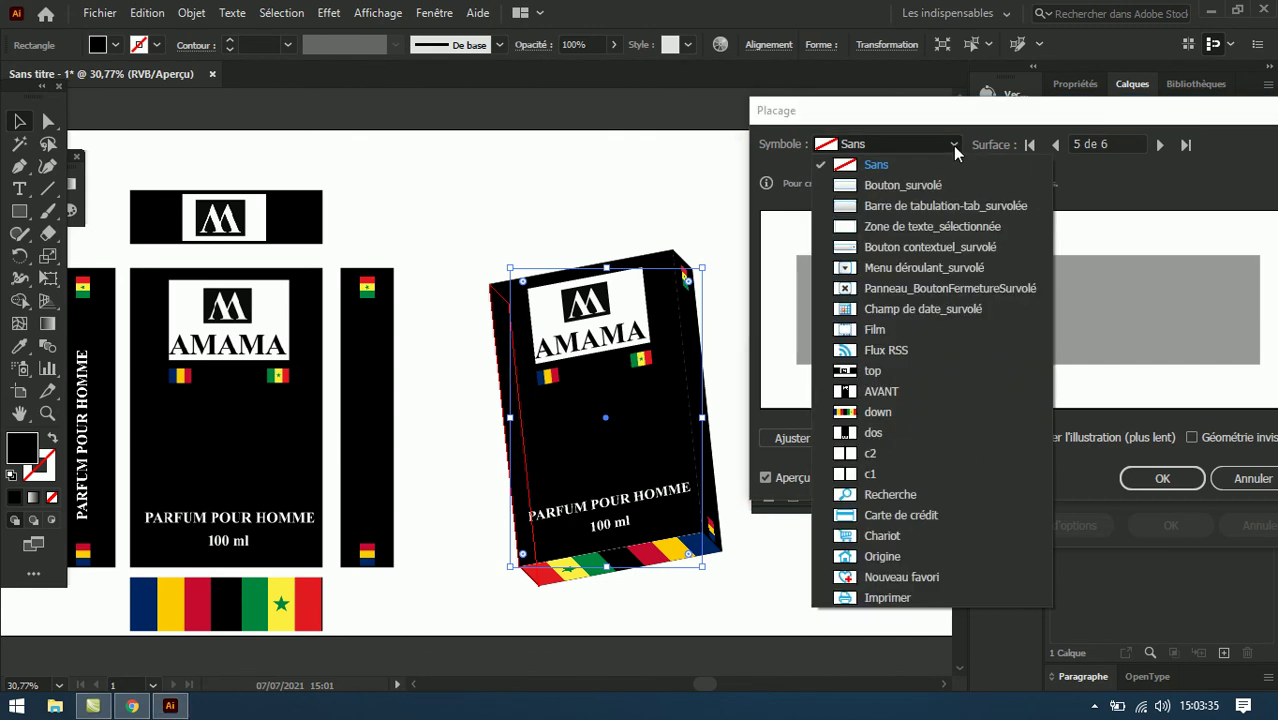
{"action": "left_click", "coordinate": [913, 455]}
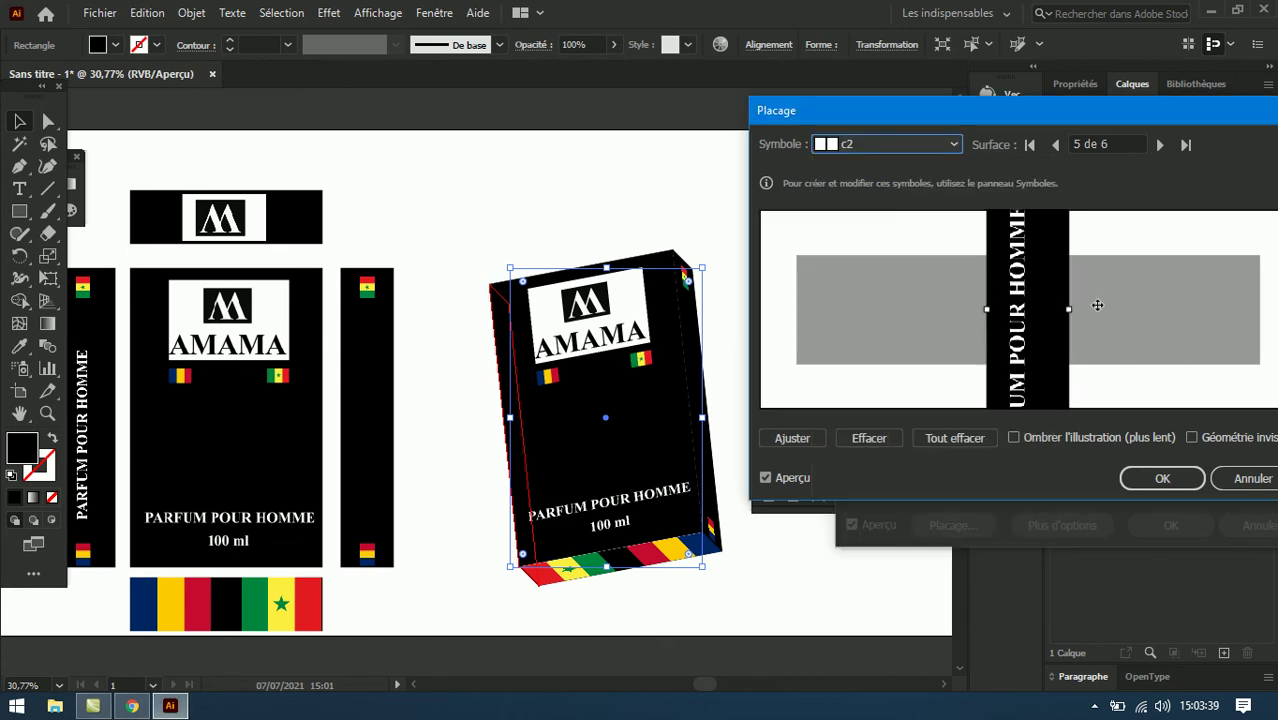
{"action": "left_click_drag", "start_coordinate": [1072, 308], "coordinate": [1024, 247]}
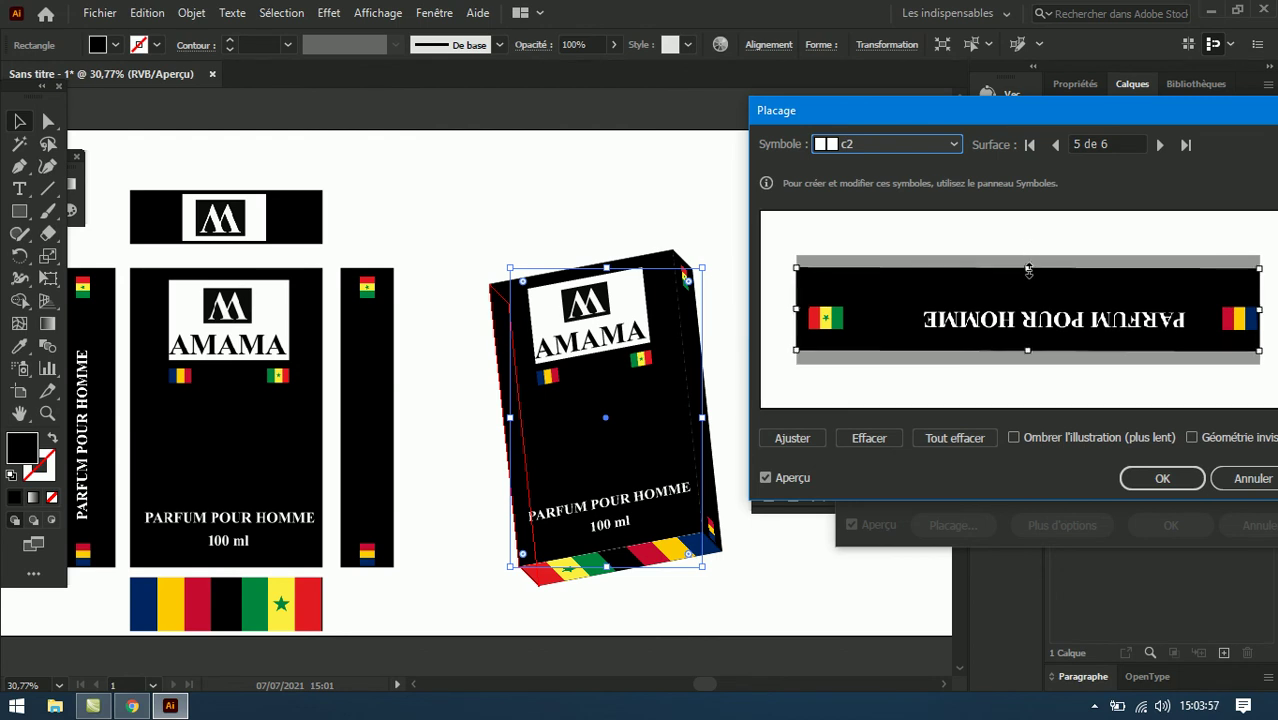
{"action": "left_click_drag", "start_coordinate": [1028, 270], "coordinate": [1028, 268]}
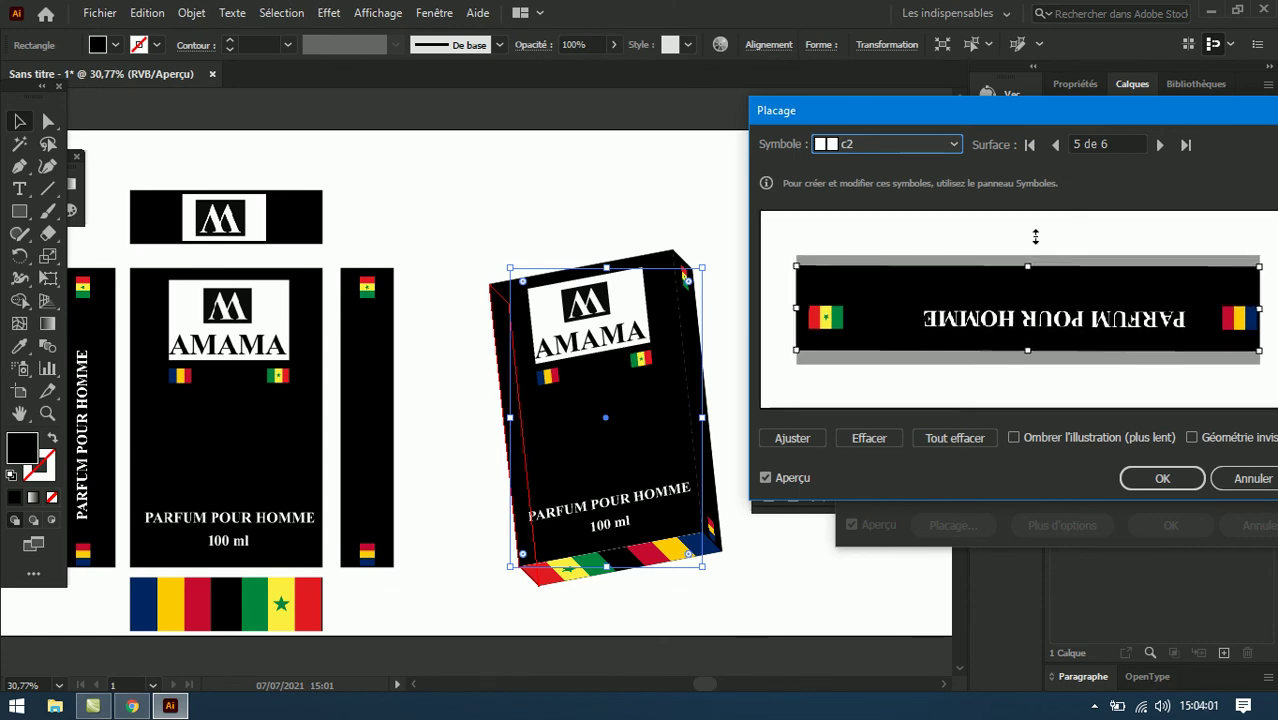
{"action": "left_click_drag", "start_coordinate": [1028, 350], "coordinate": [1028, 367]}
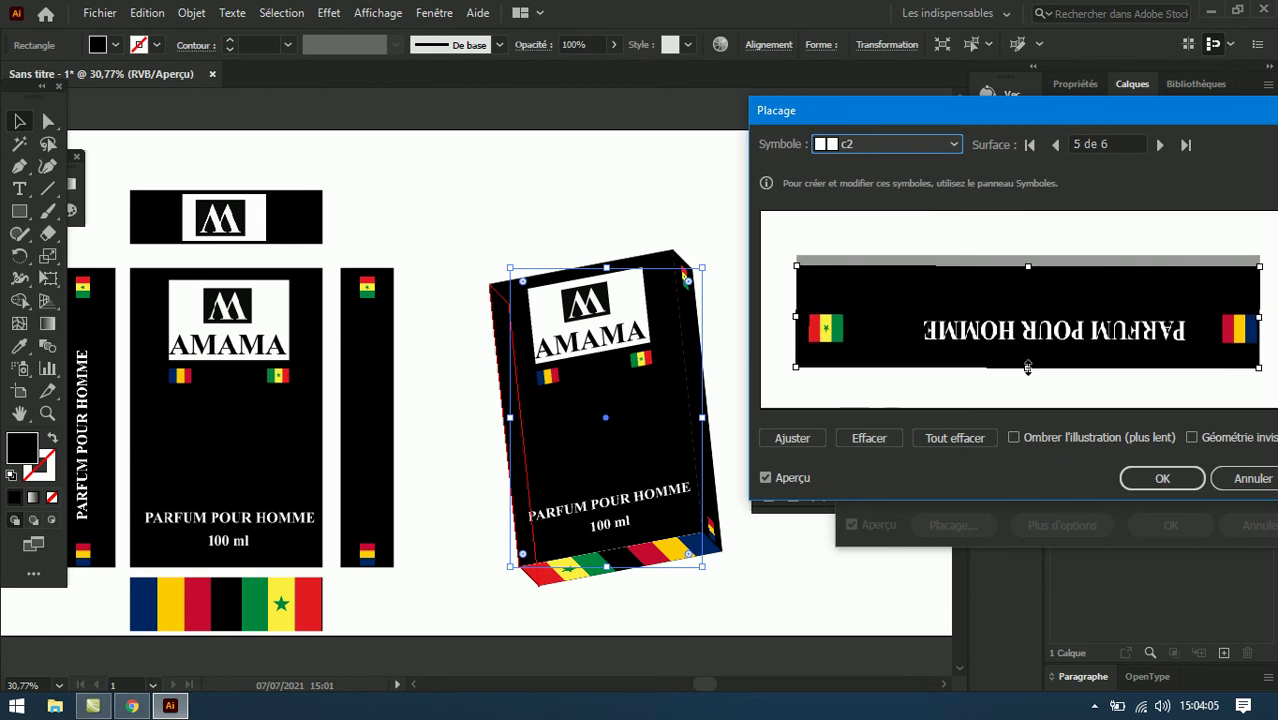
{"action": "left_click_drag", "start_coordinate": [1028, 266], "coordinate": [1030, 252]}
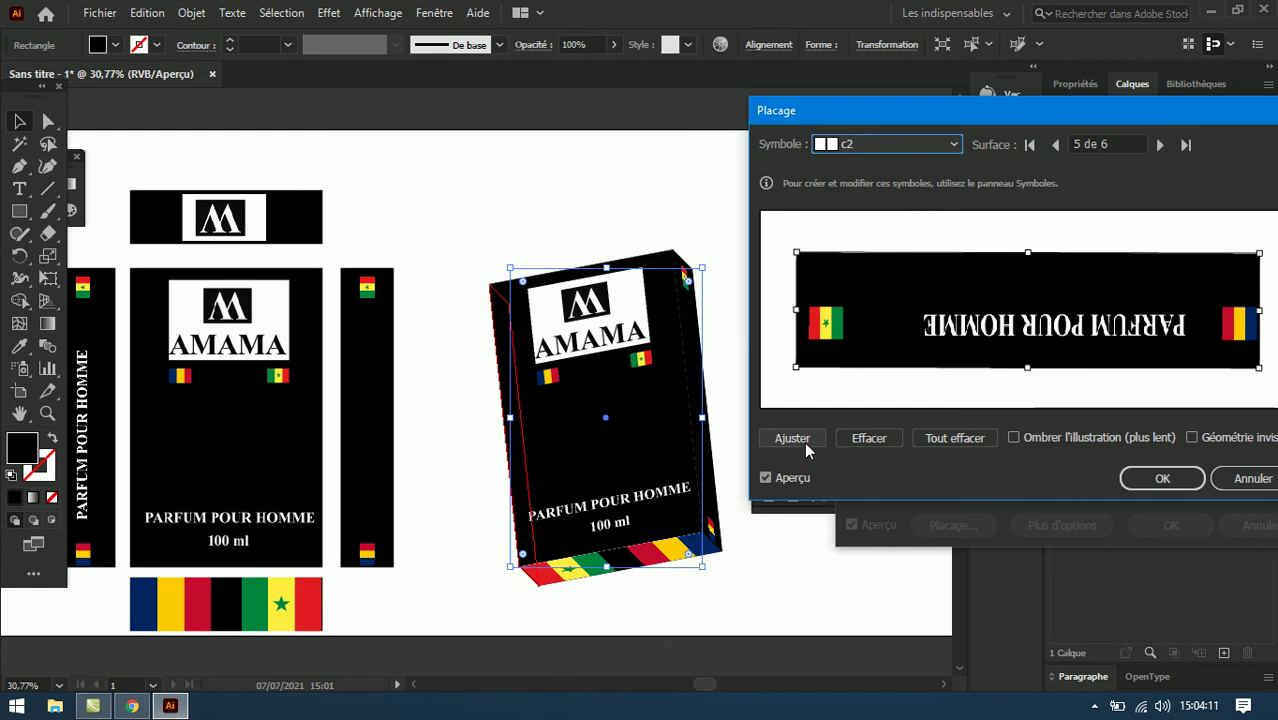
{"action": "left_click", "coordinate": [1158, 146]}
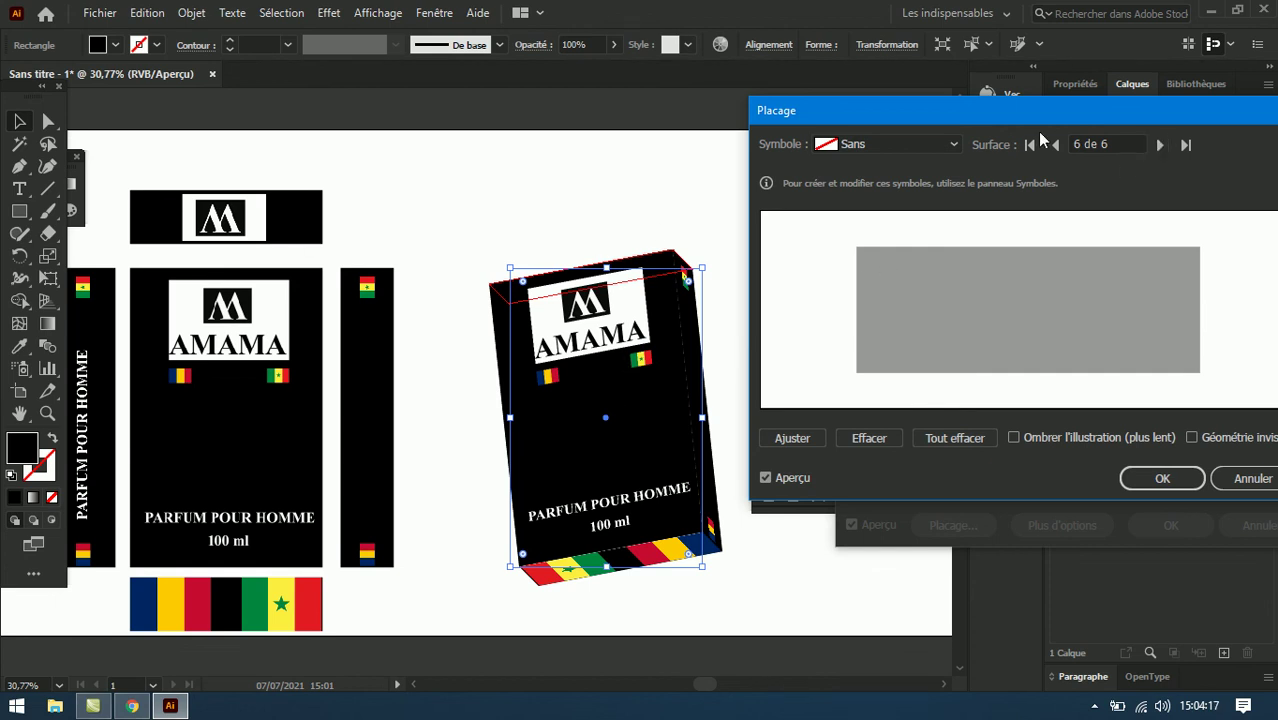
Step: Map the 'top' logo symbol onto surface 6, fitted, and confirm the mapping
{"action": "left_click", "coordinate": [953, 144]}
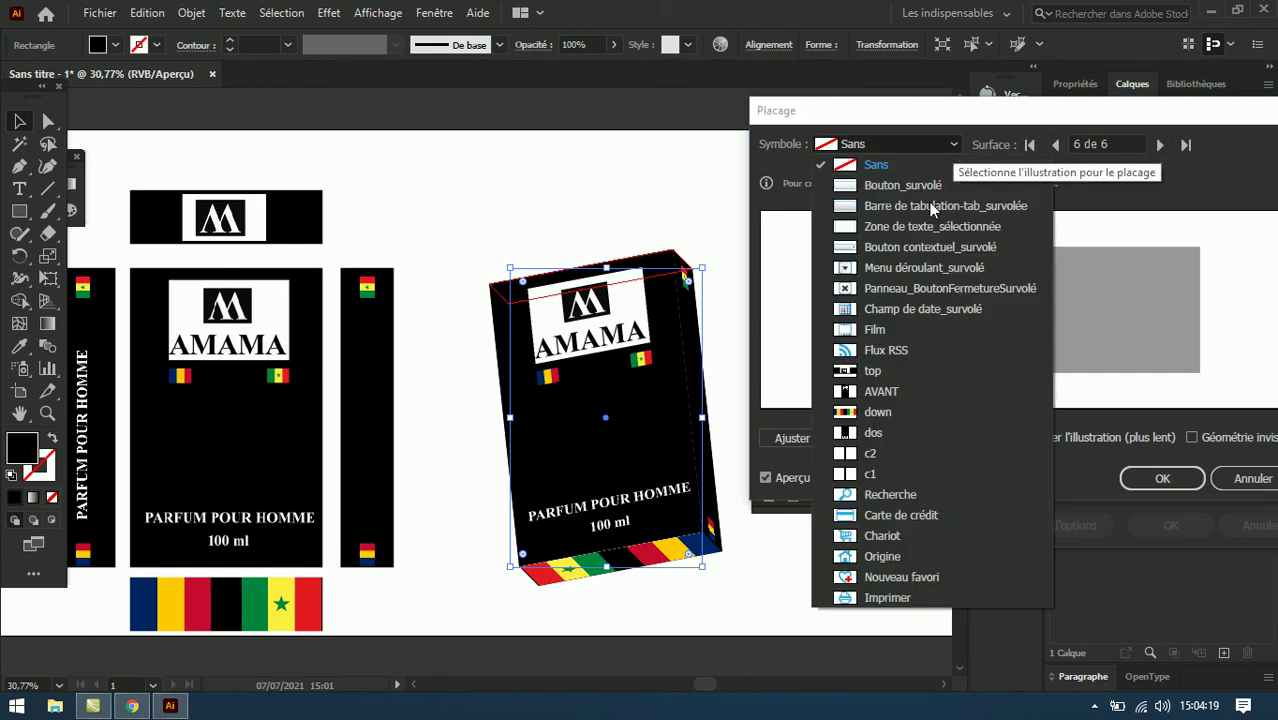
{"action": "left_click", "coordinate": [872, 370]}
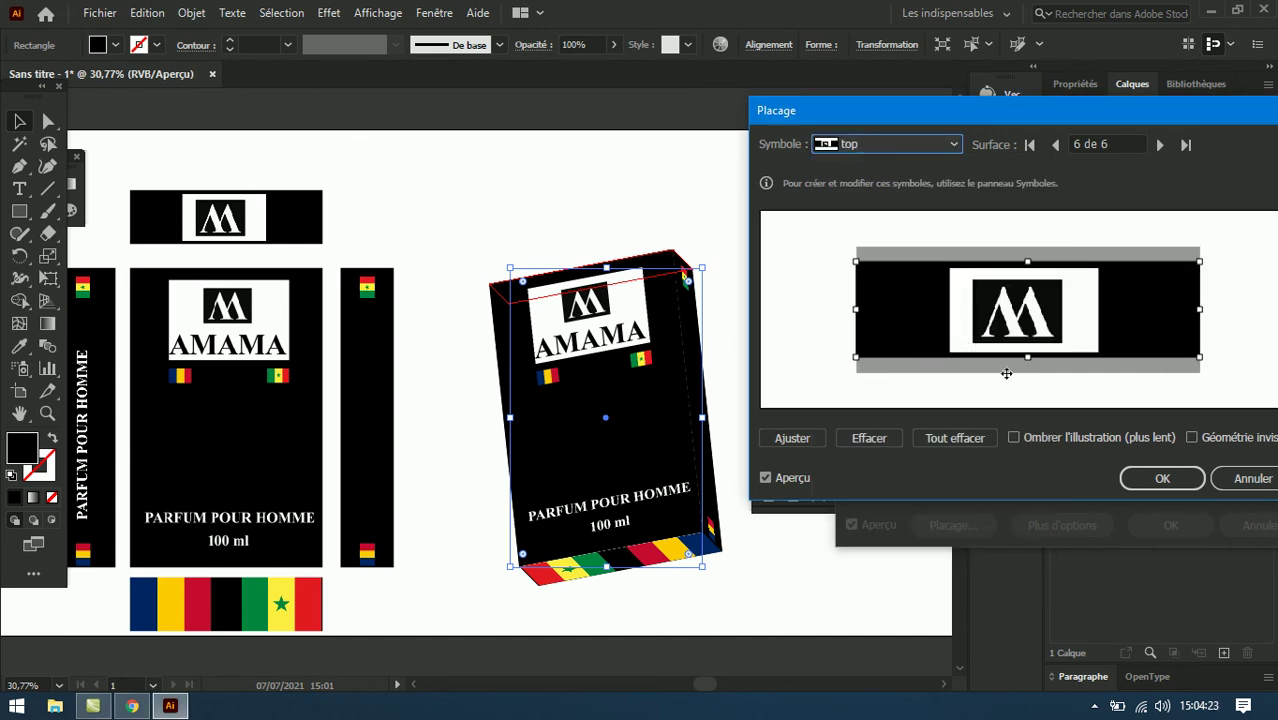
{"action": "left_click_drag", "start_coordinate": [1030, 361], "coordinate": [1028, 374]}
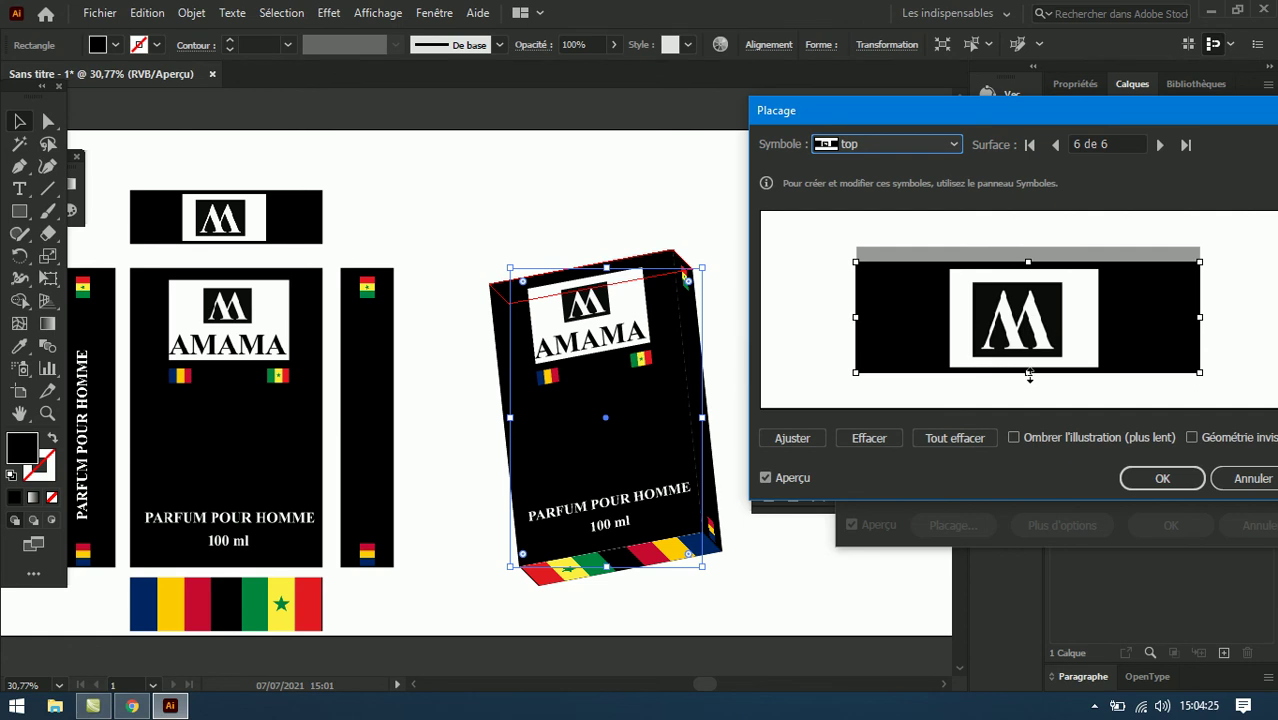
{"action": "left_click", "coordinate": [789, 442]}
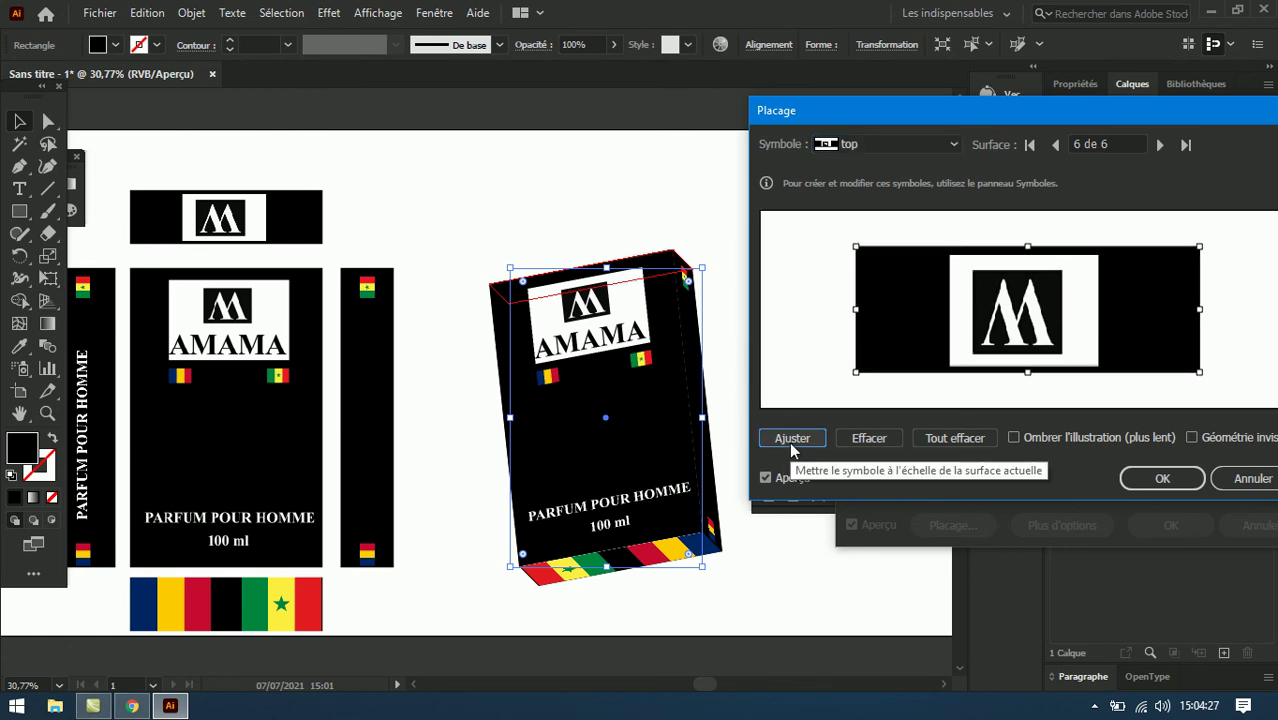
{"action": "left_click", "coordinate": [1143, 478]}
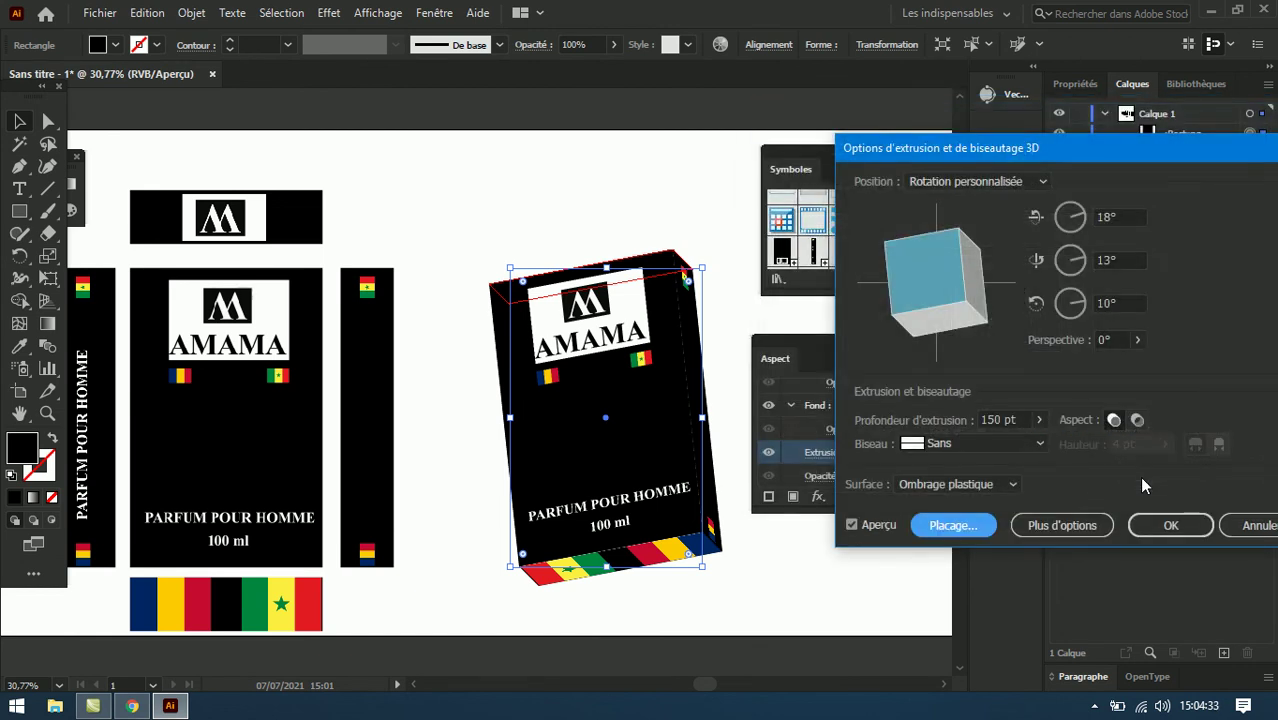
Step: Enable Ombrer l'illustration and Géométrie invisible in the artwork mapping
{"action": "left_click", "coordinate": [963, 524]}
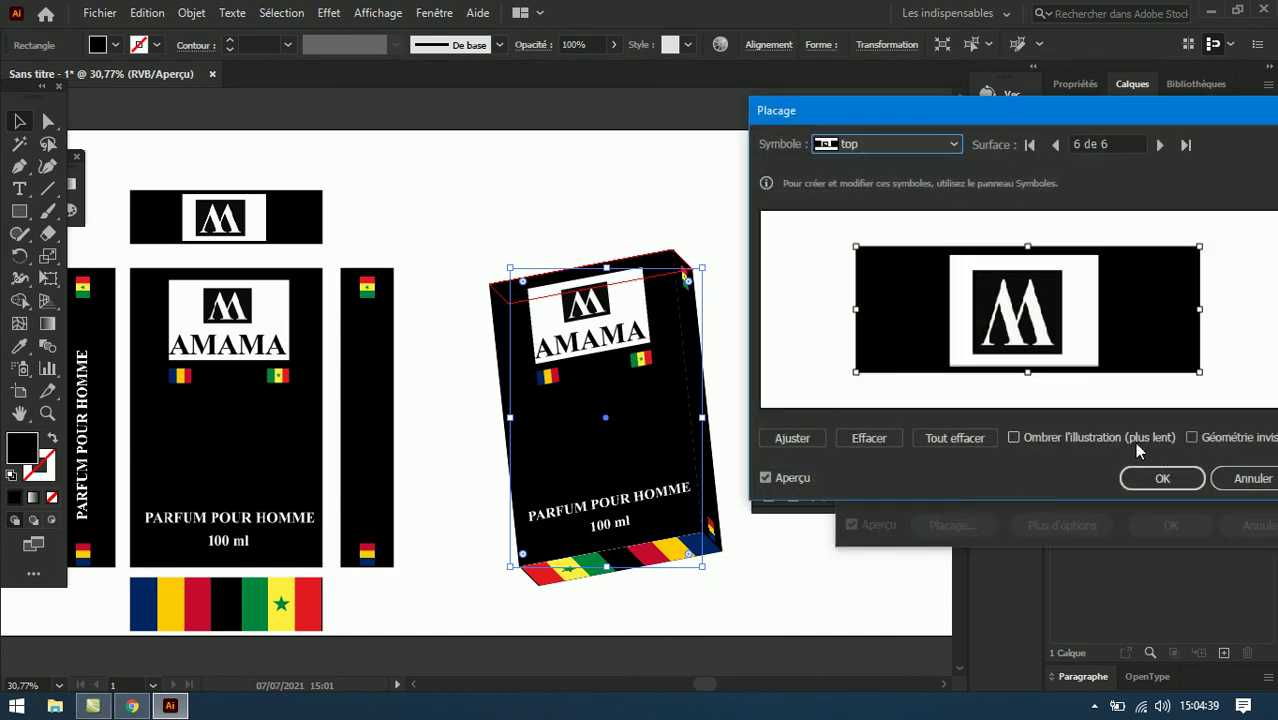
{"action": "left_click", "coordinate": [1016, 438]}
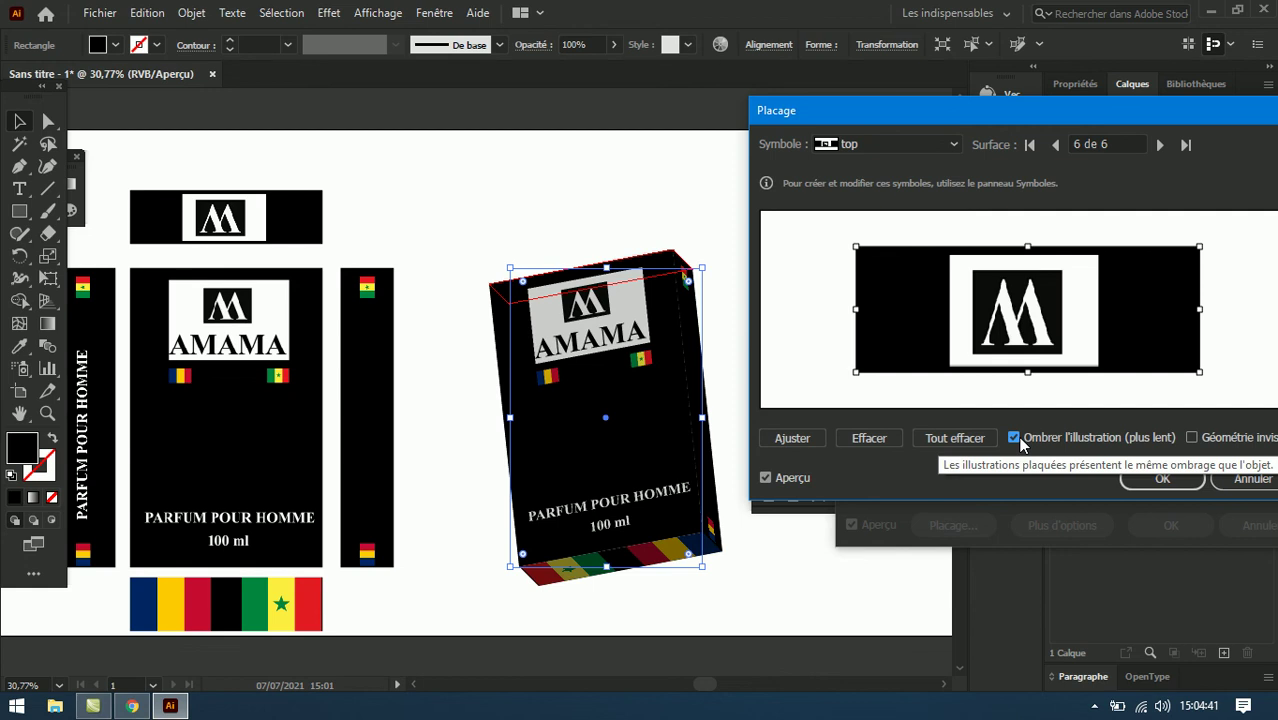
{"action": "left_click", "coordinate": [1190, 439]}
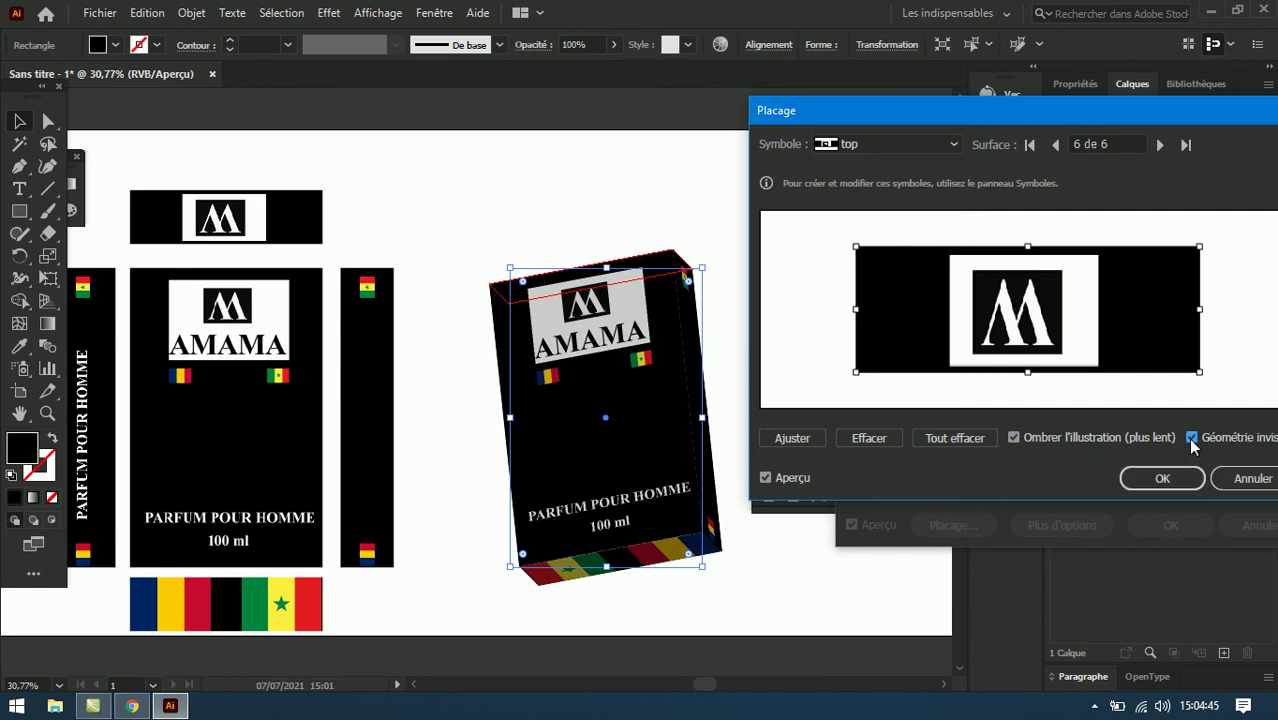
{"action": "left_click", "coordinate": [1168, 478]}
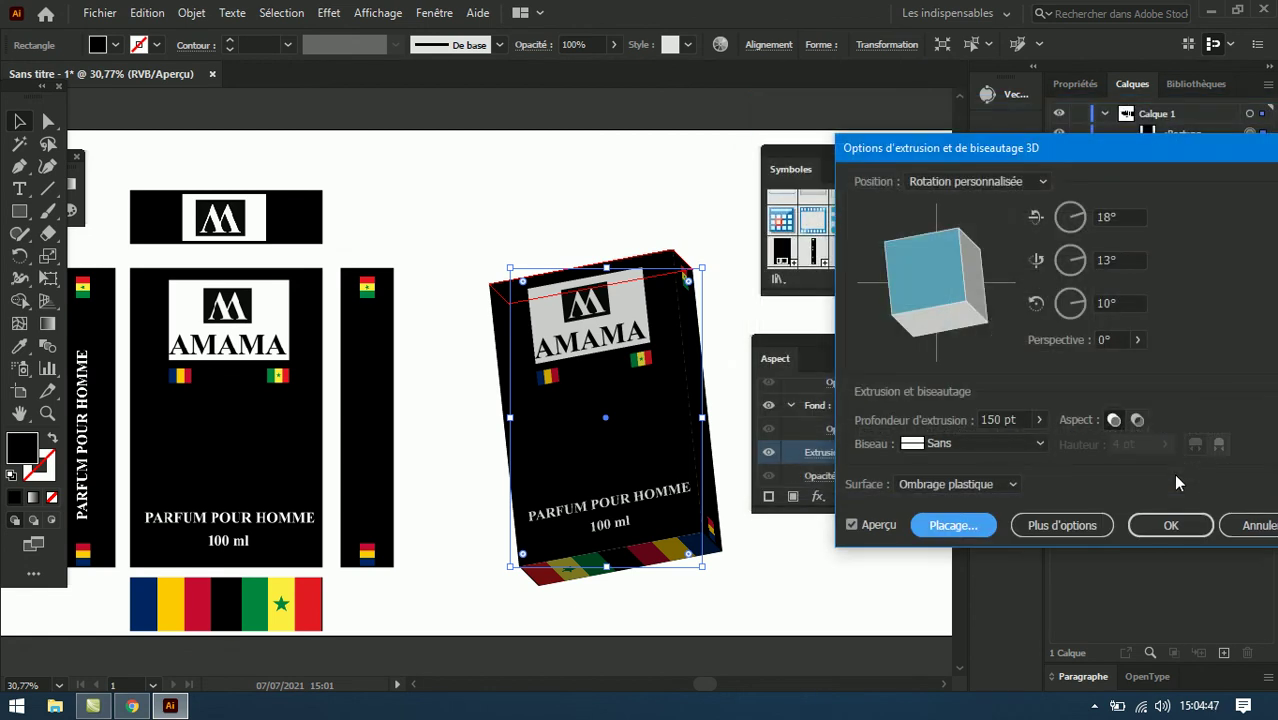
Step: Rotate the wrapped AMAMA box to -22°, -33°, 8° and apply the 3D settings
{"action": "left_click", "coordinate": [1147, 516]}
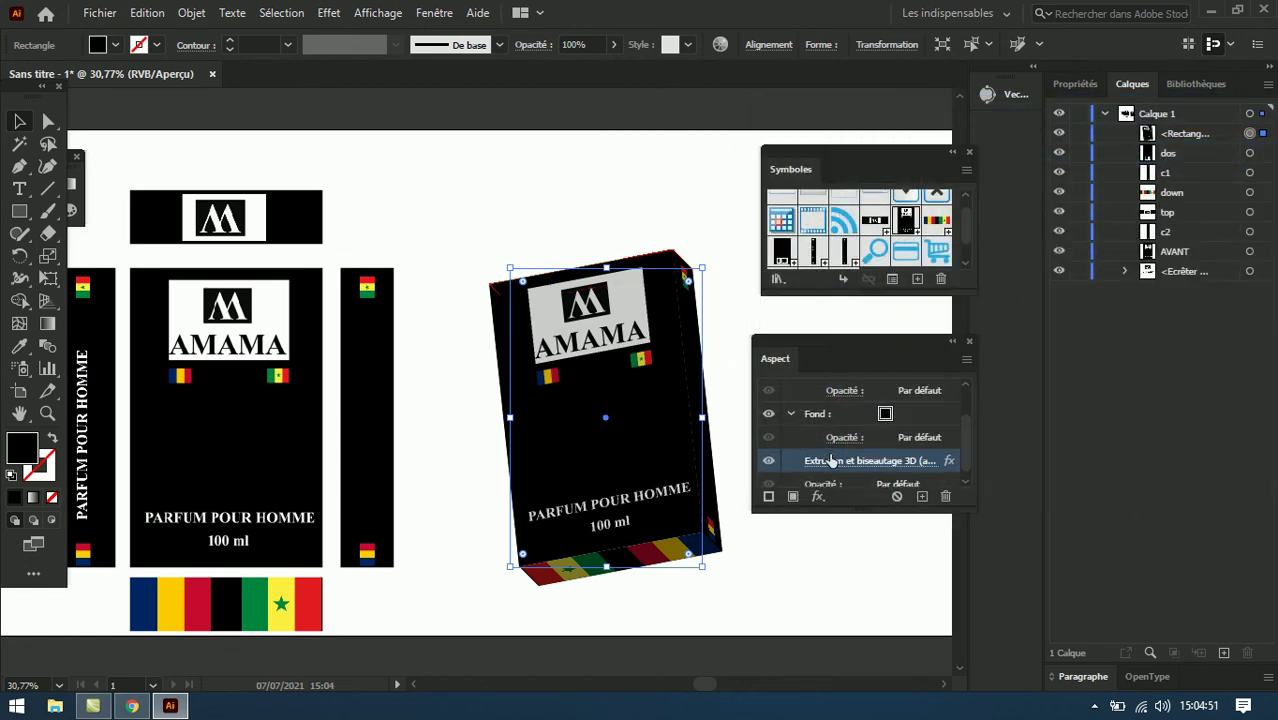
{"action": "left_click", "coordinate": [838, 462]}
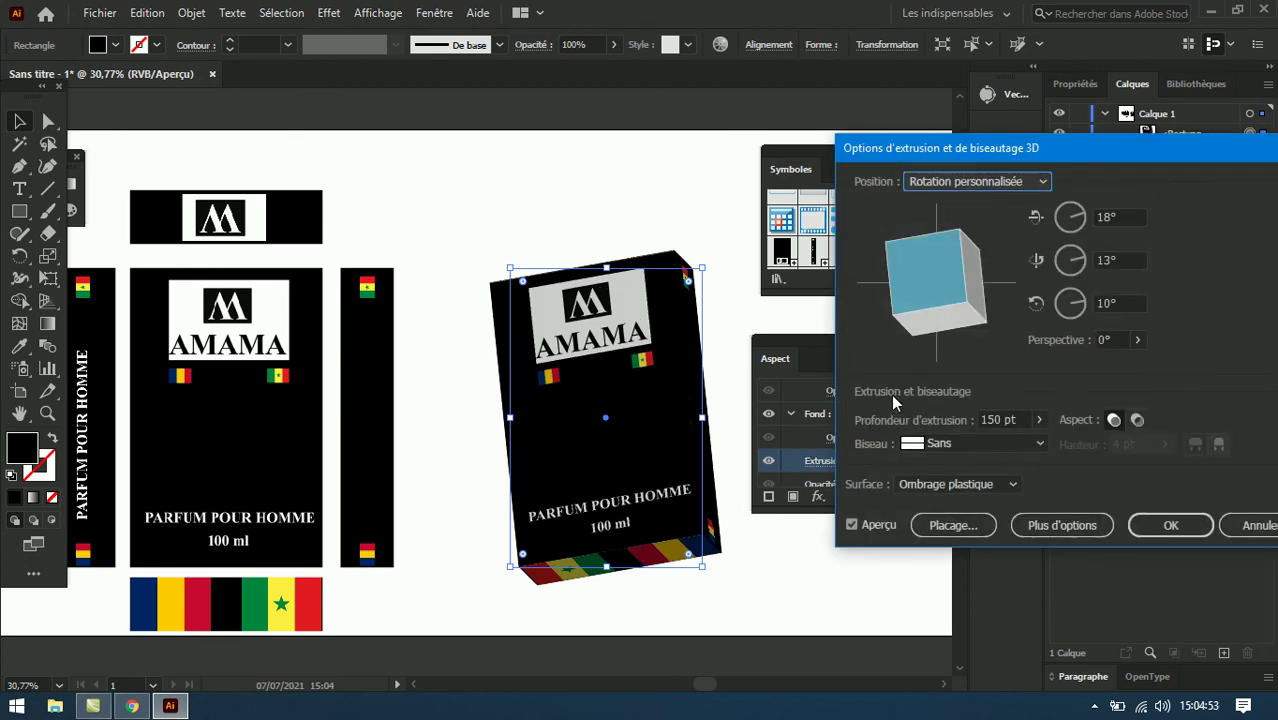
{"action": "left_click_drag", "start_coordinate": [969, 291], "coordinate": [969, 291]}
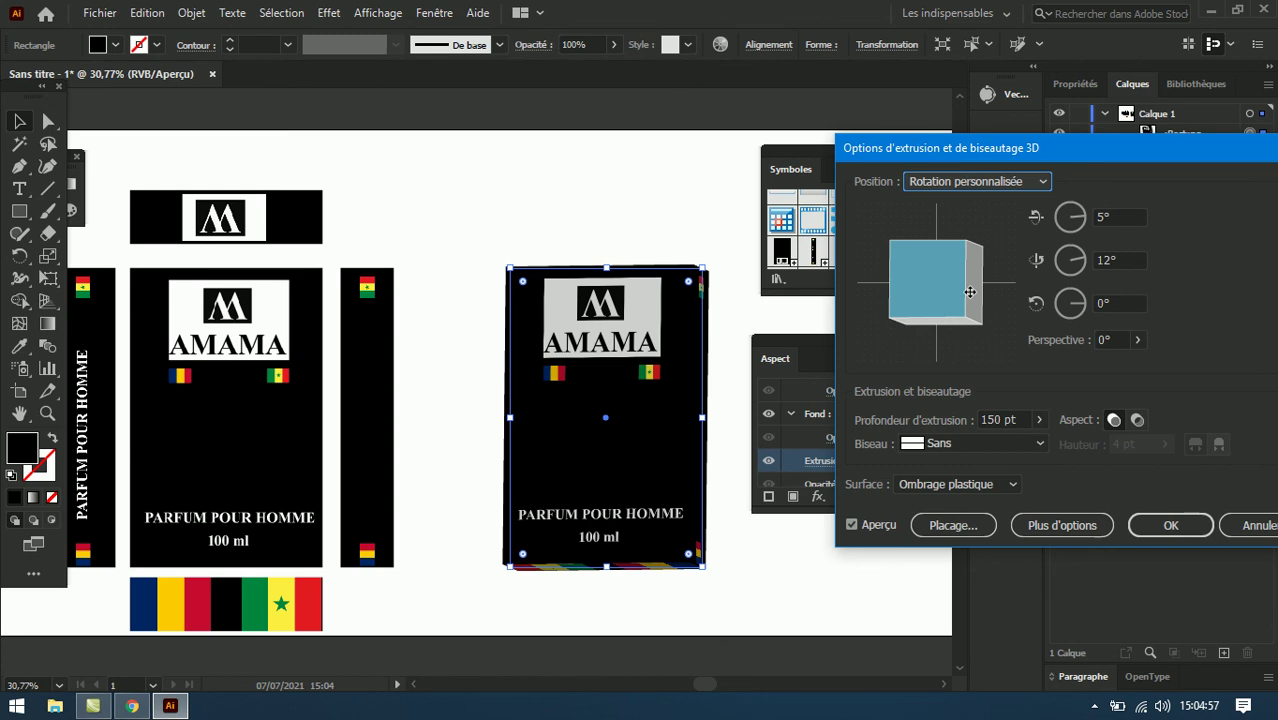
{"action": "mouse_move", "coordinate": [969, 291]}
{"action": "left_mouse_down"}
{"action": "mouse_move", "coordinate": [950, 292]}
{"action": "mouse_move", "coordinate": [950, 270]}
{"action": "left_mouse_up"}
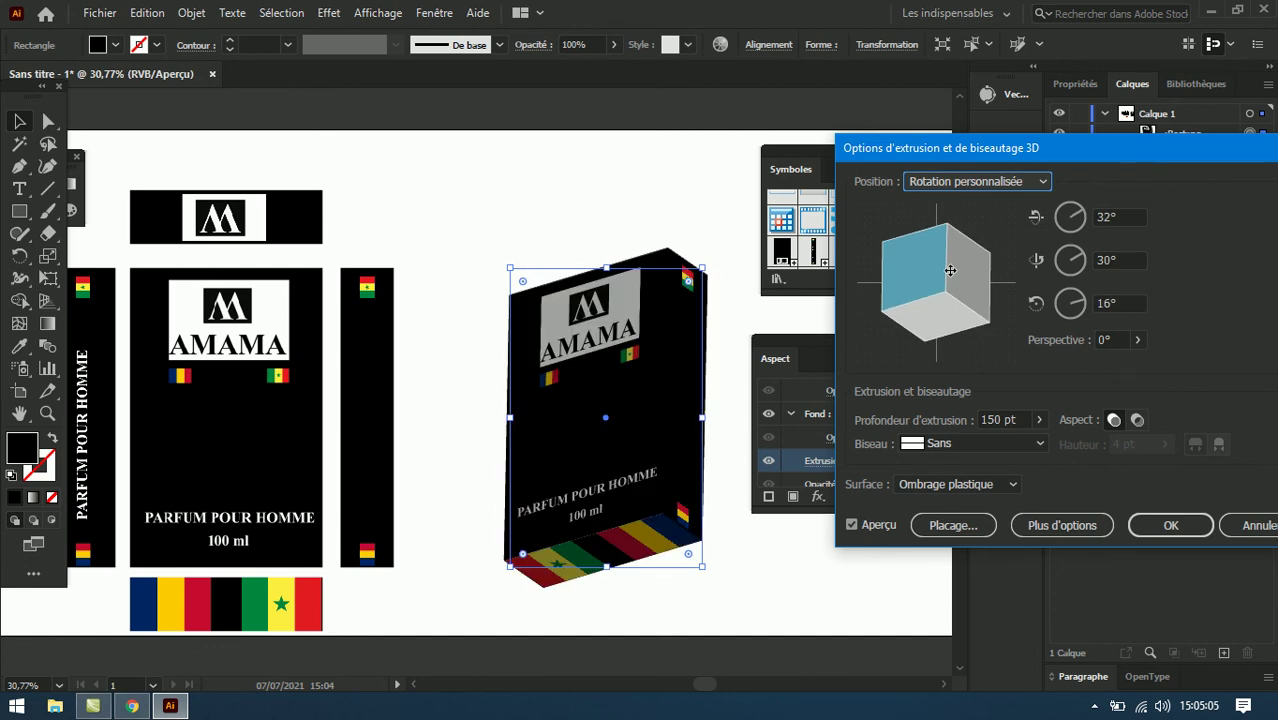
{"action": "left_click_drag", "start_coordinate": [921, 275], "coordinate": [935, 337]}
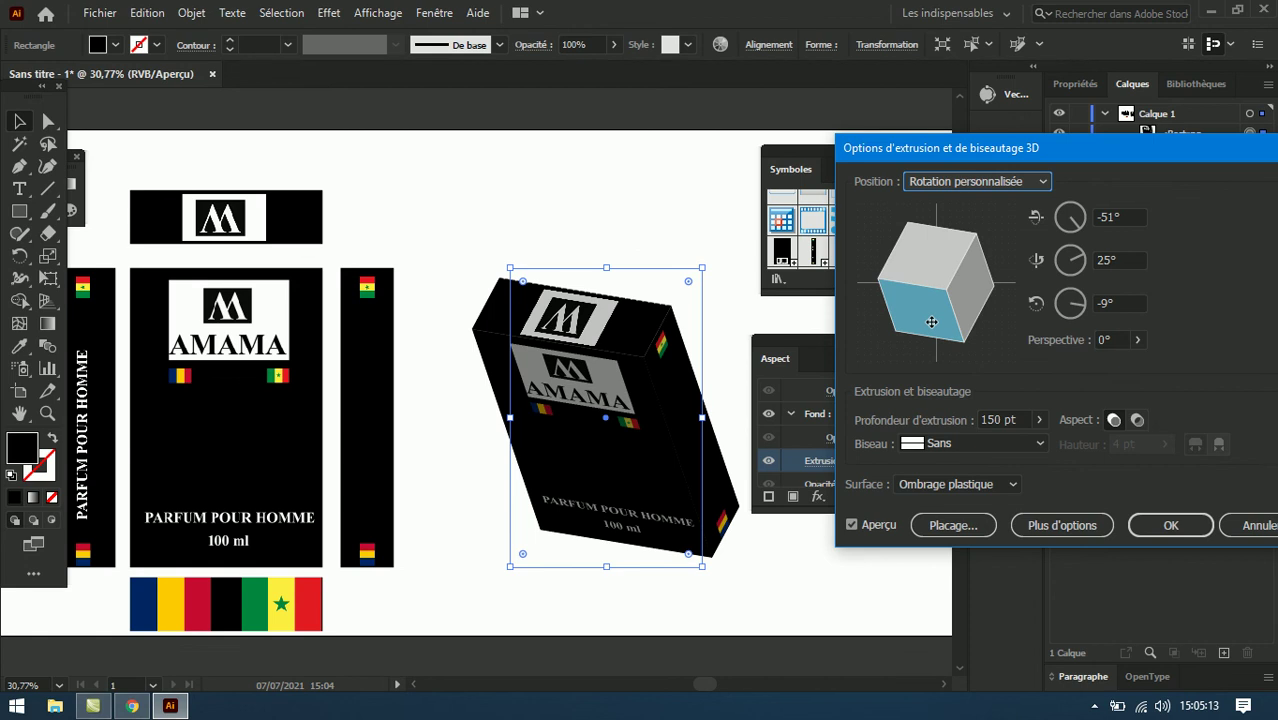
{"action": "left_click_drag", "start_coordinate": [931, 321], "coordinate": [889, 300]}
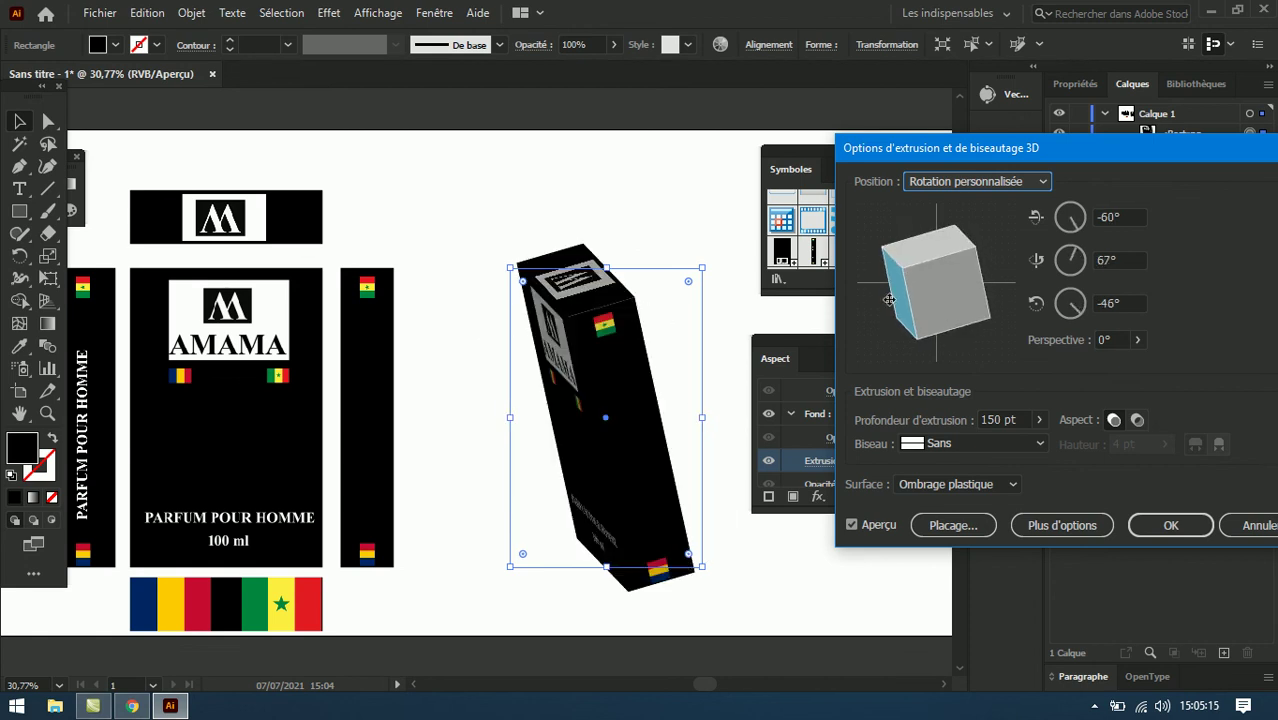
{"action": "left_click_drag", "start_coordinate": [889, 300], "coordinate": [952, 297]}
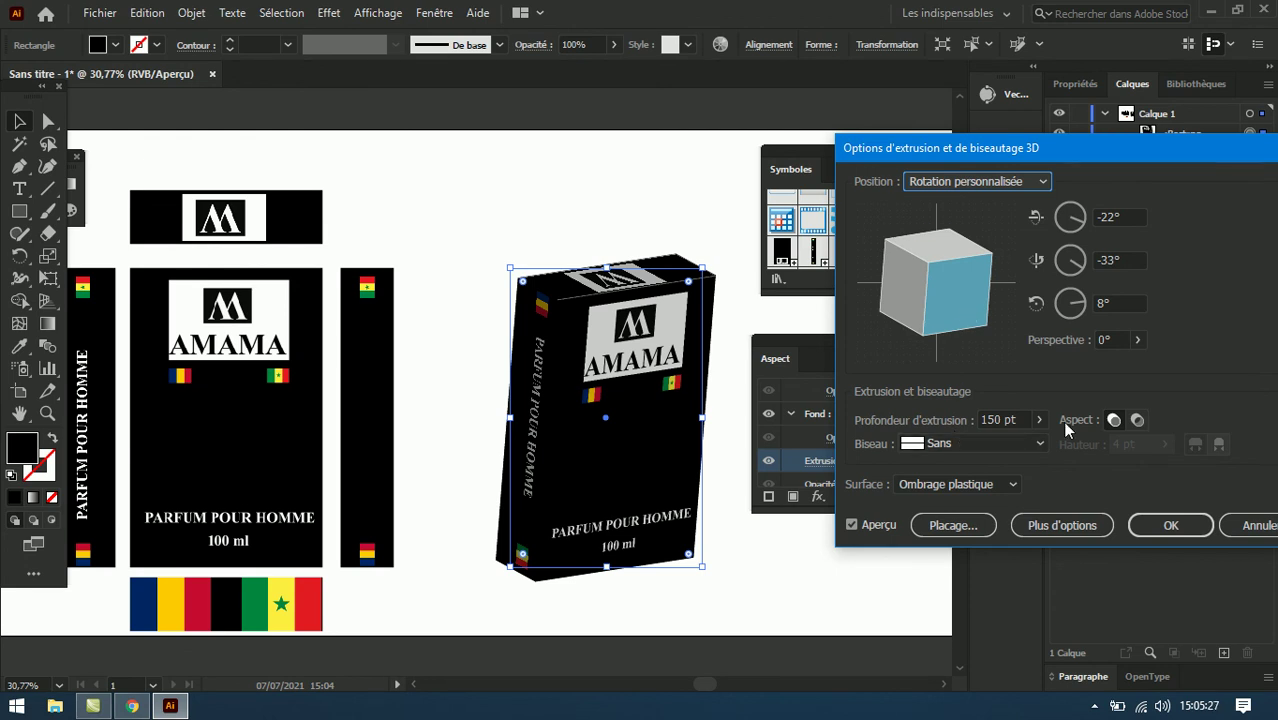
{"action": "left_click", "coordinate": [1153, 519]}
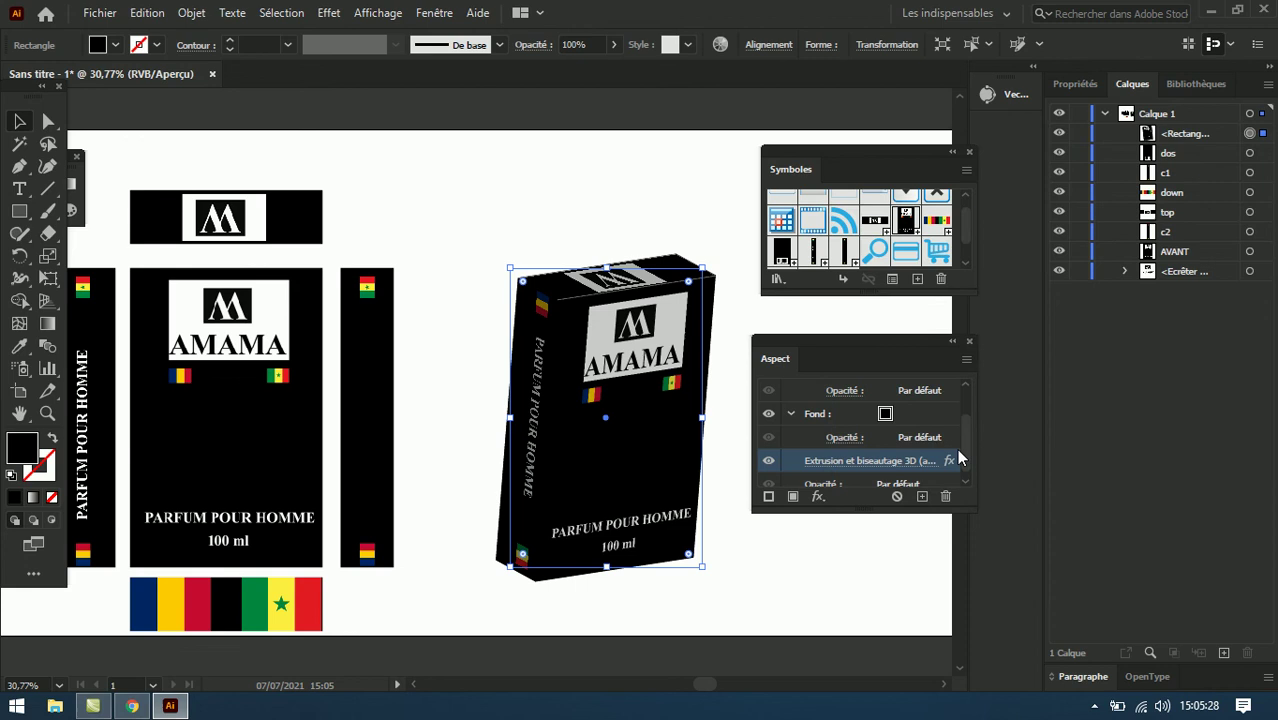
Step: Try a red fill on the box in the Appearance panel, then return it to black
{"action": "left_click", "coordinate": [885, 416]}
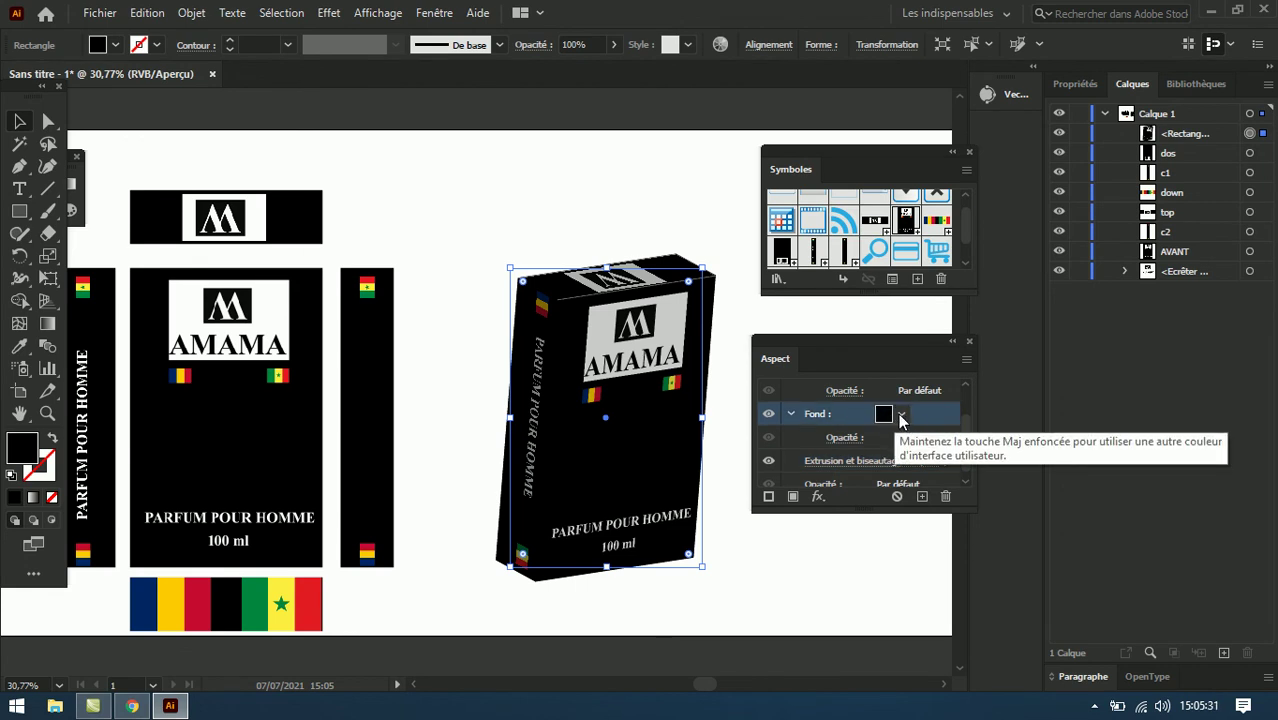
{"action": "left_click", "coordinate": [884, 414]}
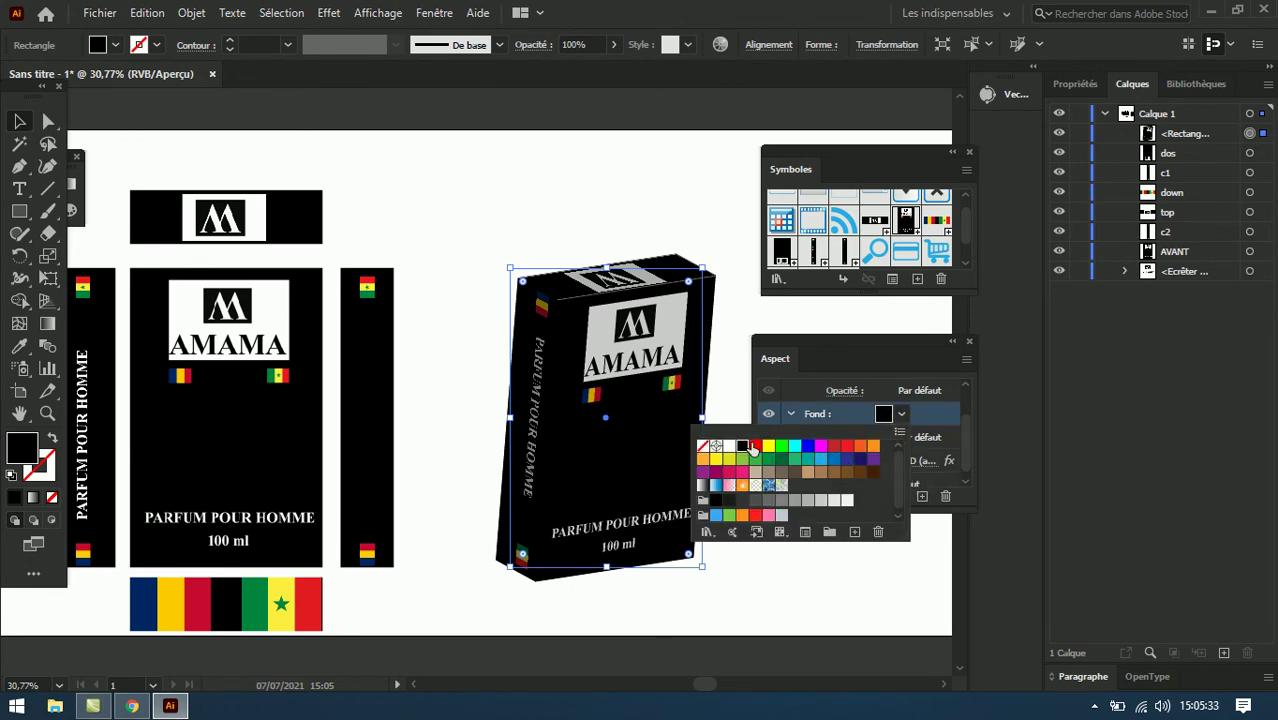
{"action": "left_click", "coordinate": [754, 447]}
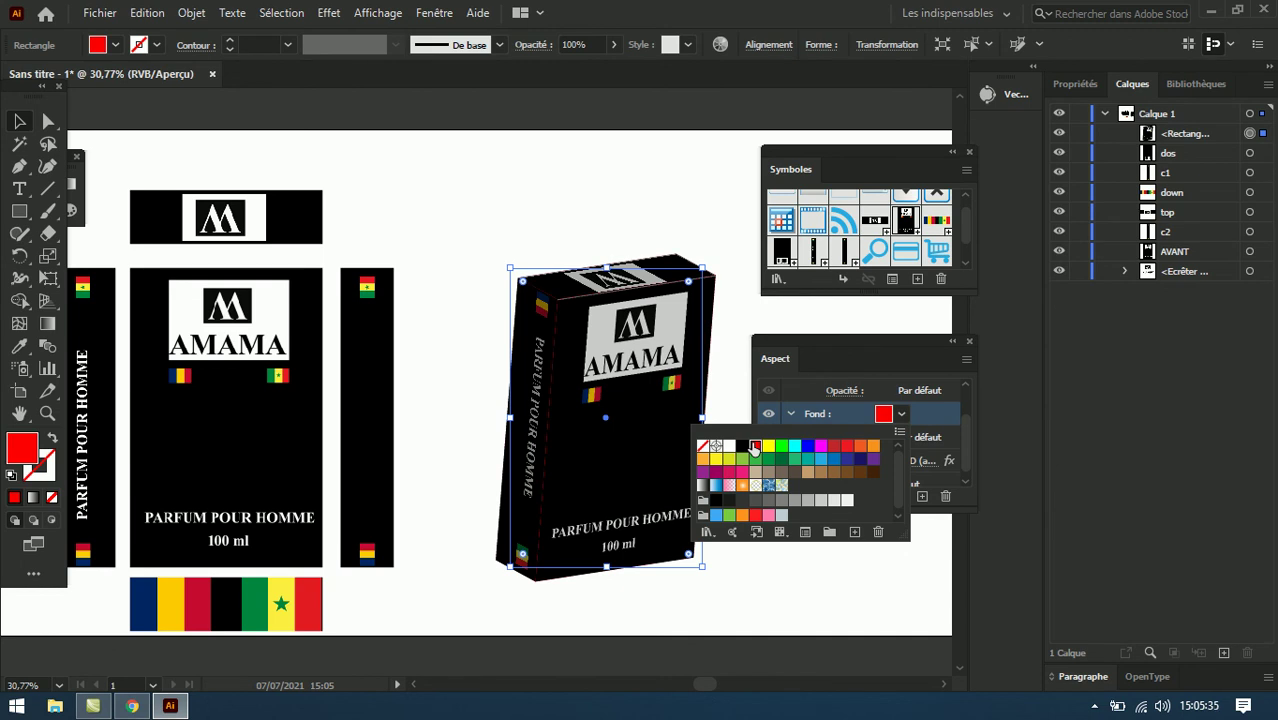
{"action": "left_click", "coordinate": [903, 416]}
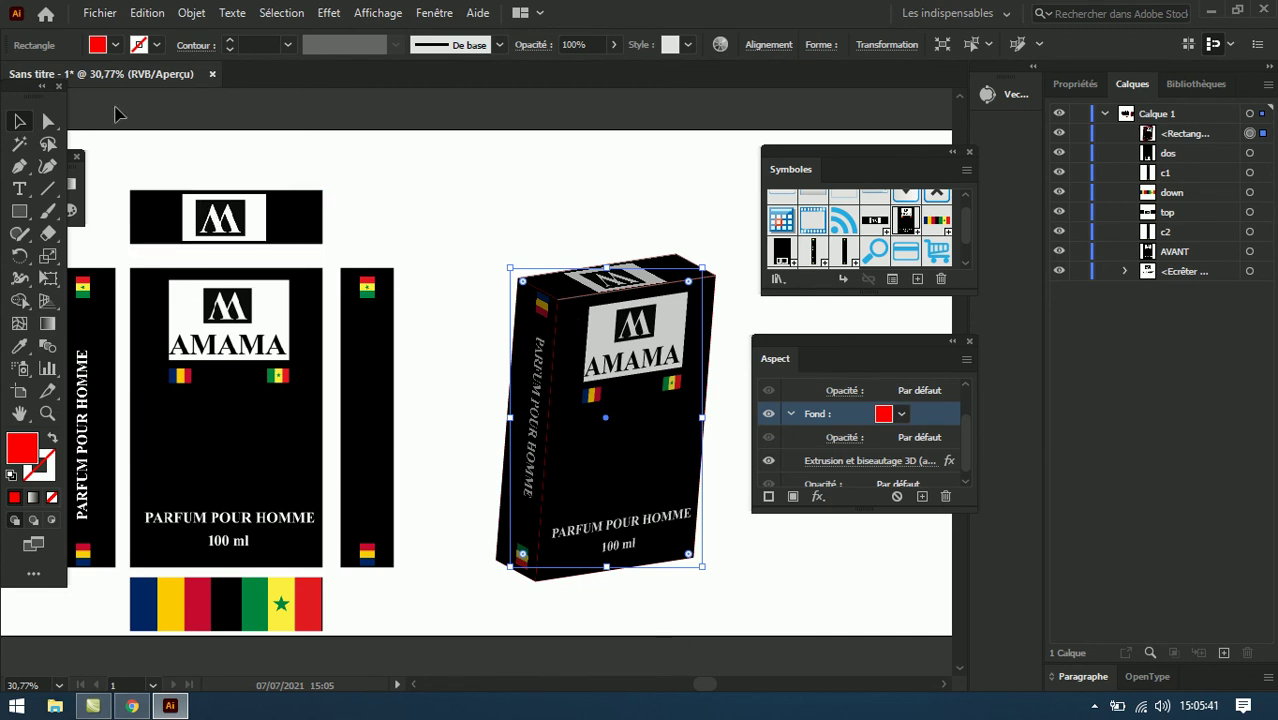
{"action": "left_click", "coordinate": [118, 47]}
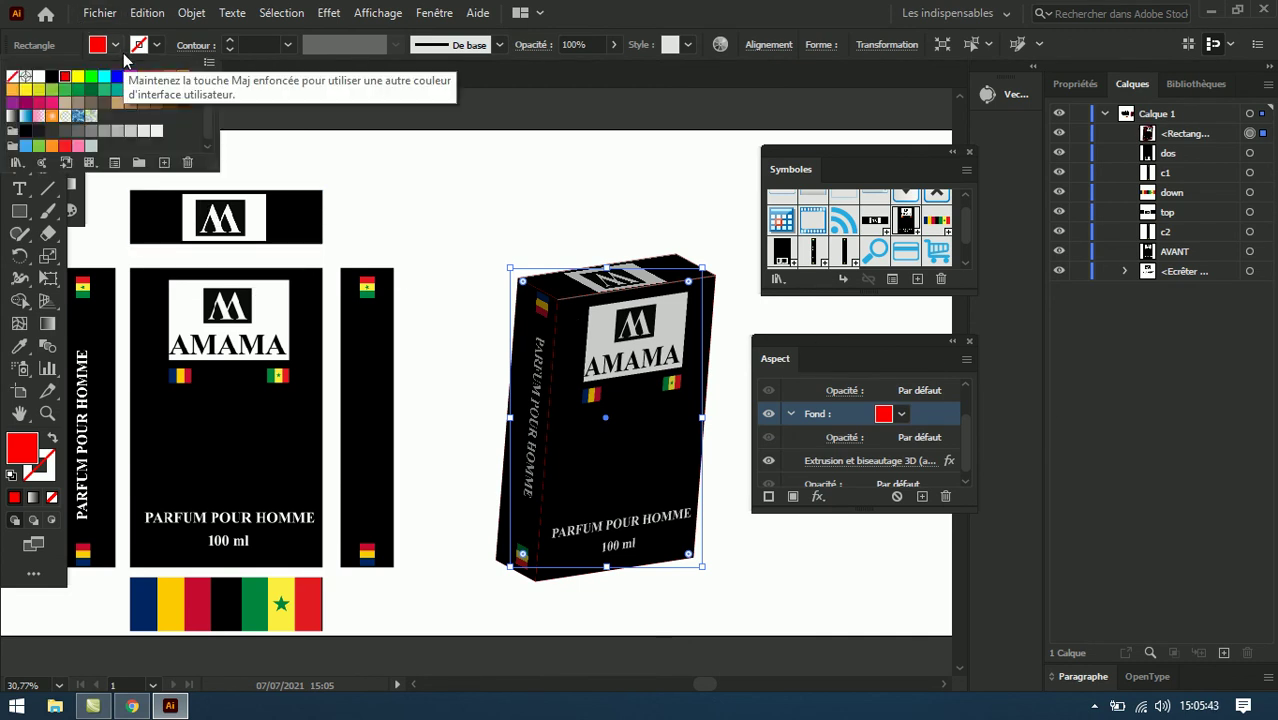
{"action": "left_click", "coordinate": [967, 416]}
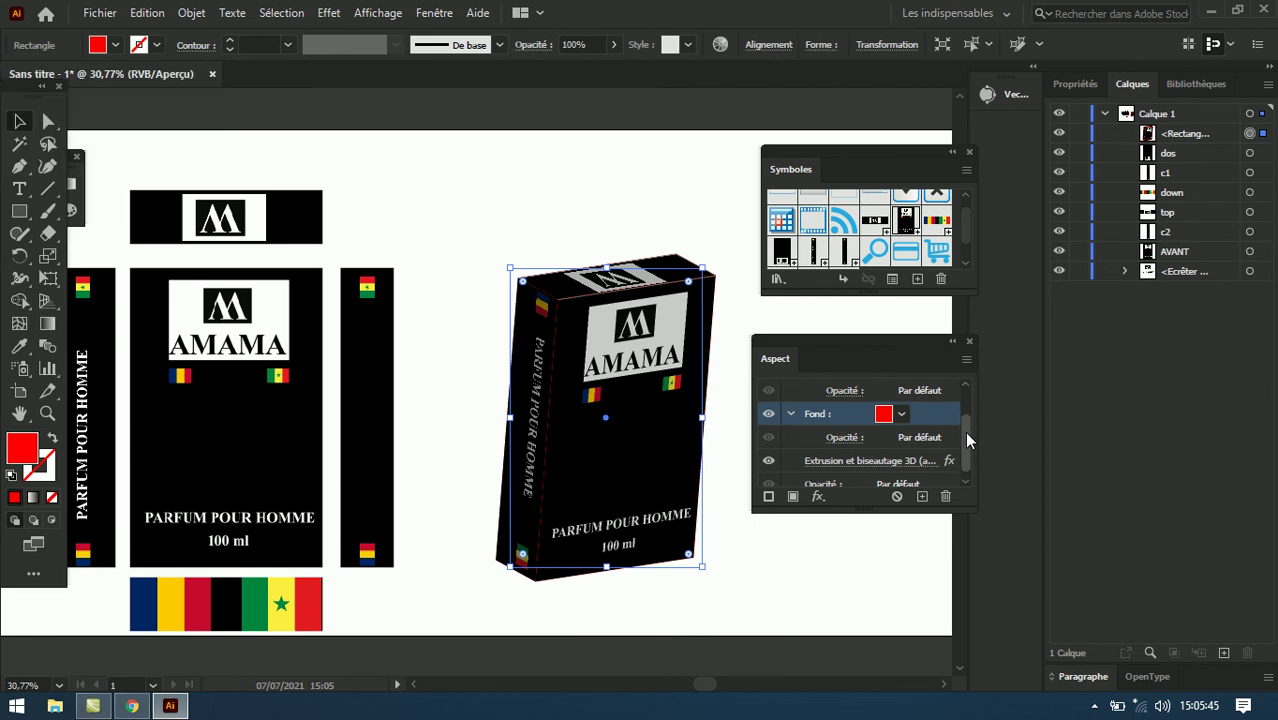
{"action": "left_click", "coordinate": [901, 414]}
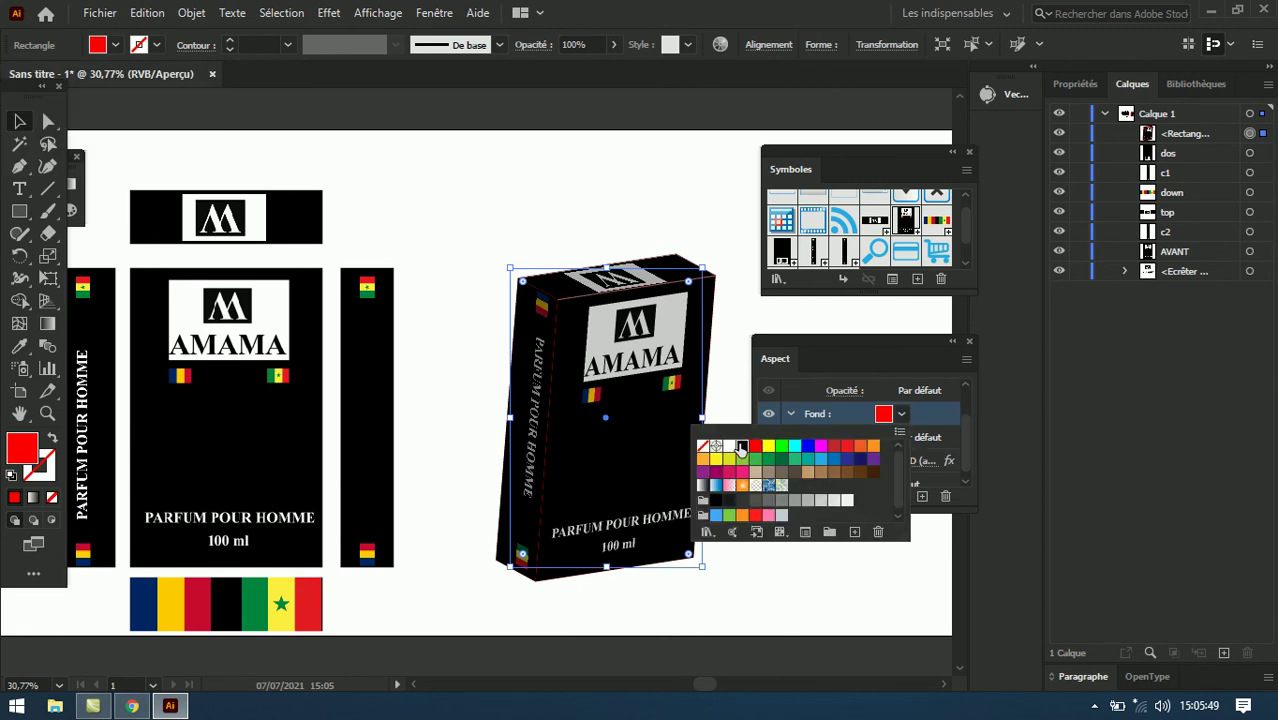
{"action": "left_click", "coordinate": [741, 448]}
{"action": "left_click", "coordinate": [873, 351]}
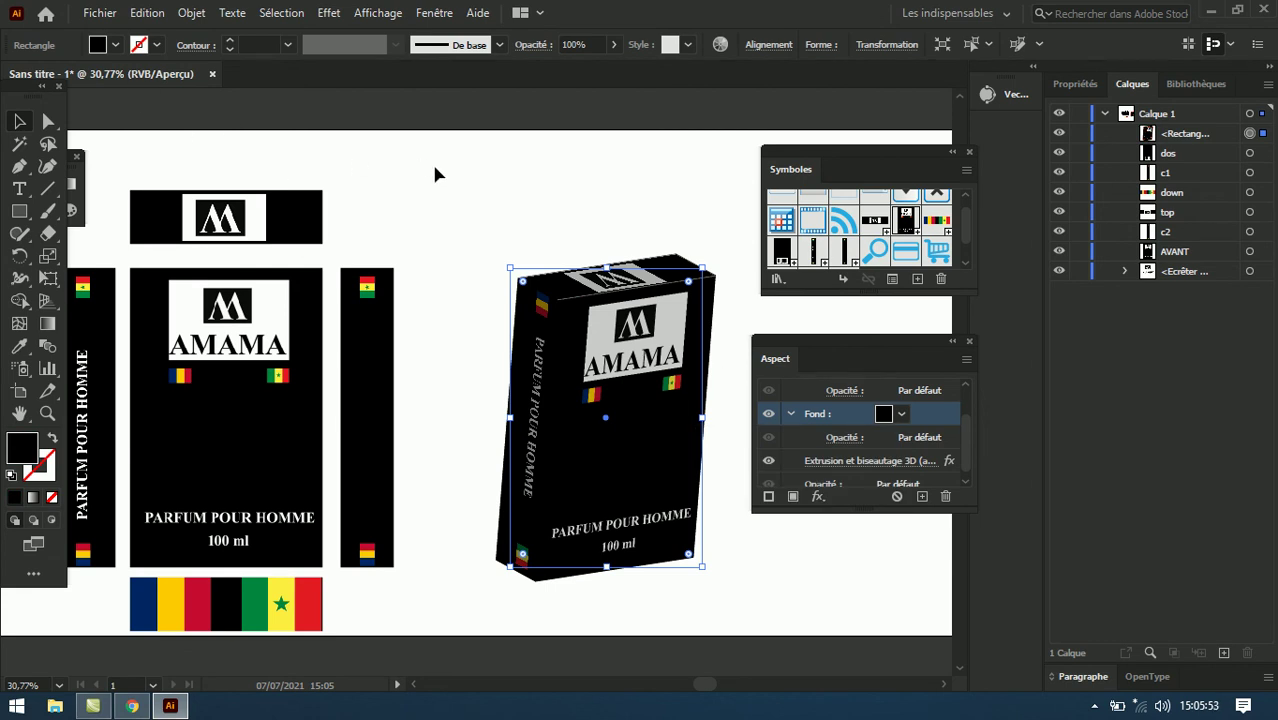
Step: Switch to outline view, try a blue fill, restore black, and reopen the 3D Extrude & Bevel settings
{"action": "key", "text": "ctrl+y"}
{"action": "key", "text": "ctrl+y"}
{"action": "left_click", "coordinate": [109, 46]}
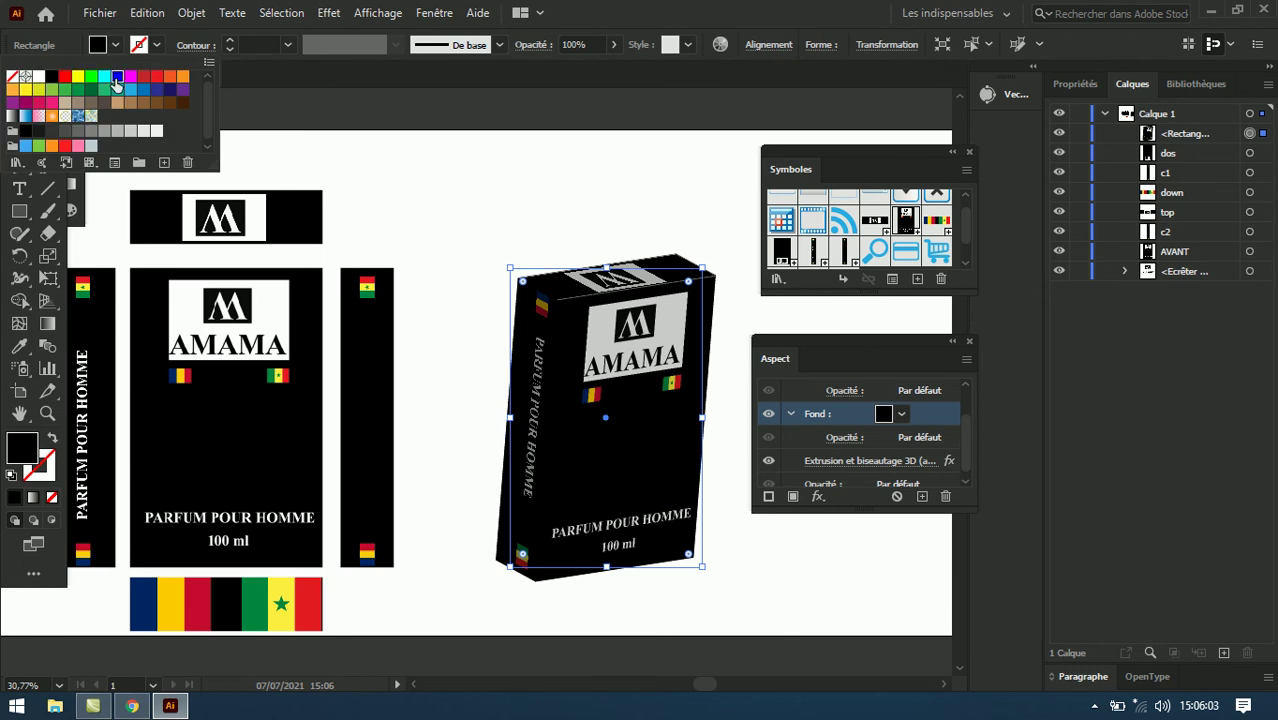
{"action": "left_click", "coordinate": [116, 79]}
{"action": "left_click", "coordinate": [109, 46]}
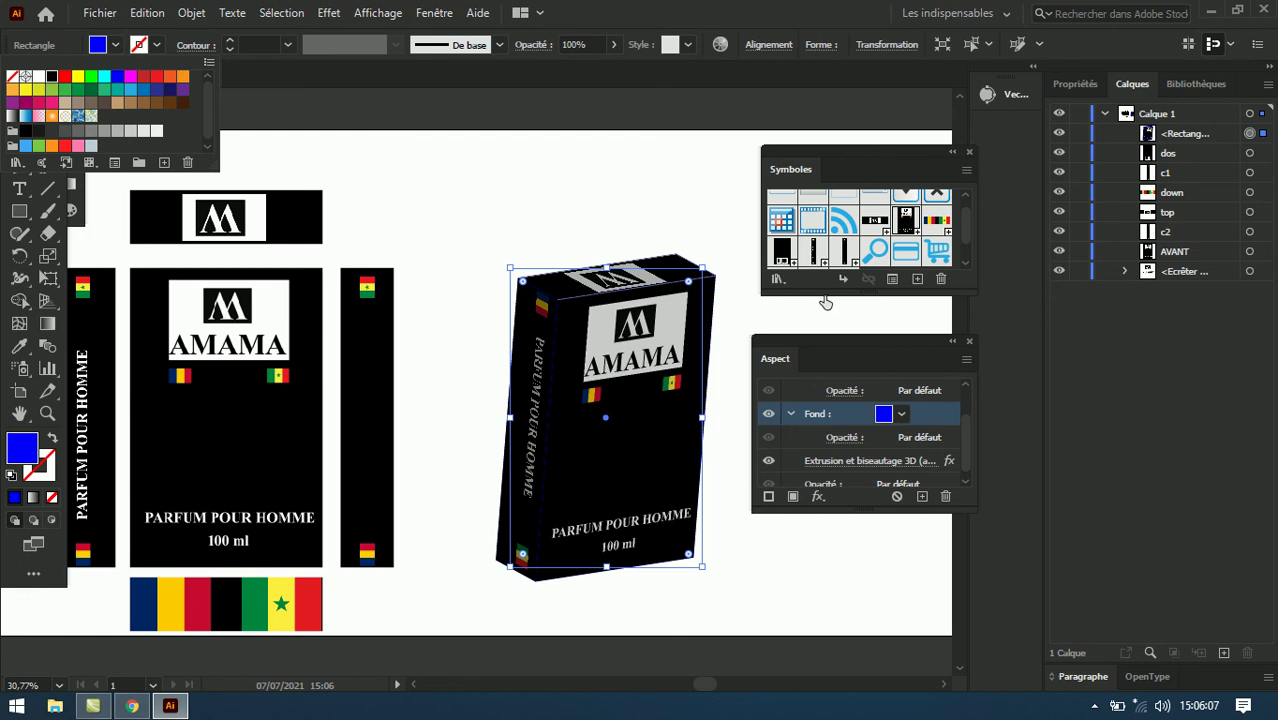
{"action": "left_click_drag", "start_coordinate": [52, 77], "coordinate": [883, 413]}
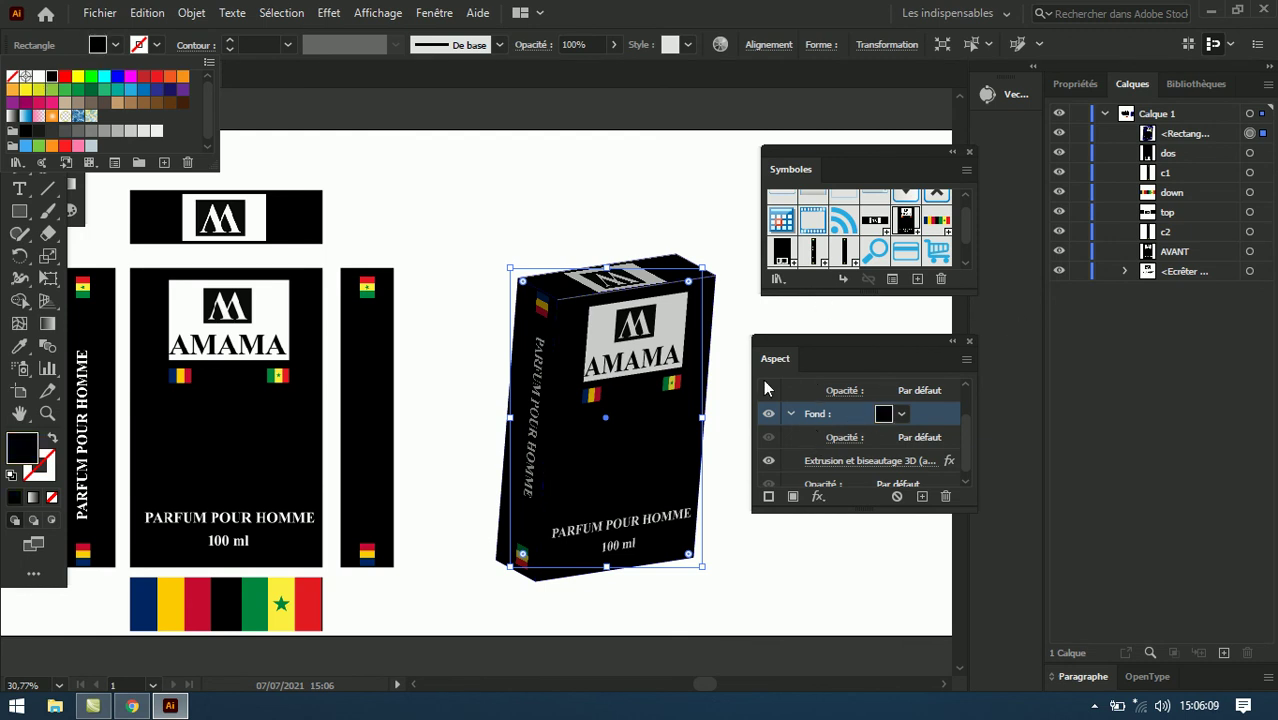
{"action": "left_click", "coordinate": [888, 468]}
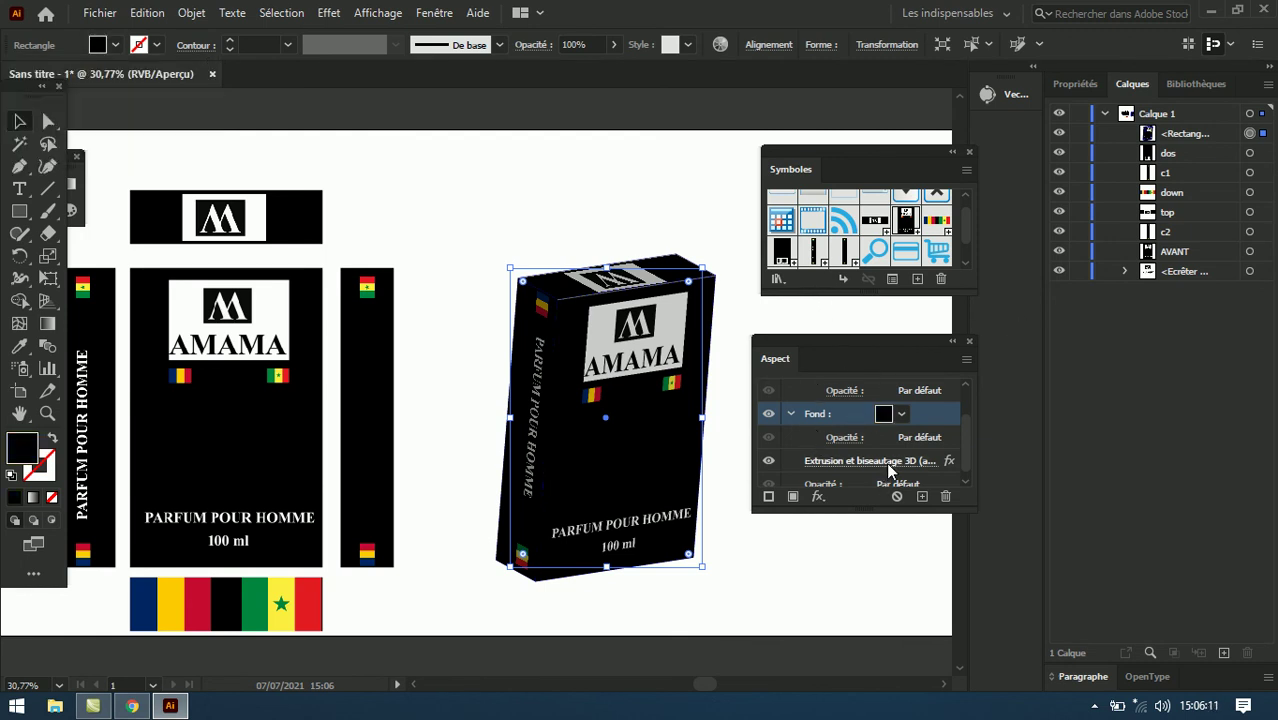
{"action": "left_click", "coordinate": [888, 469]}
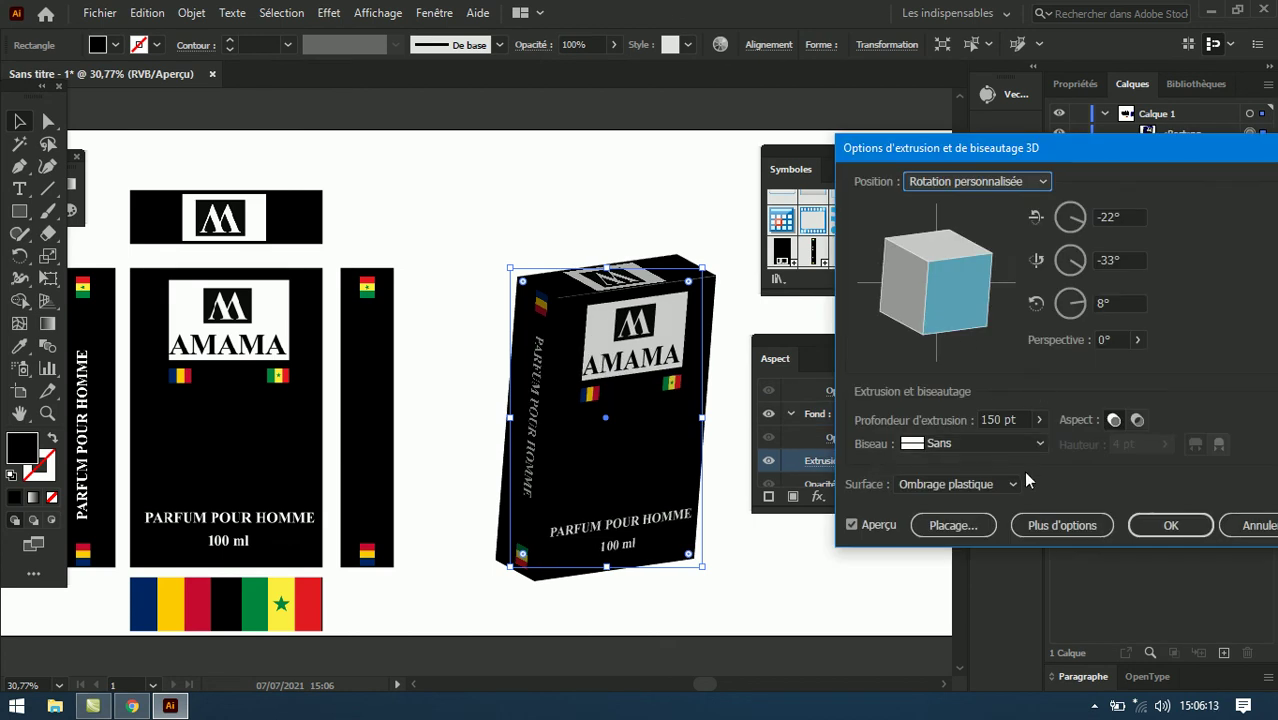
Step: In Map Art, turn Shade Artwork off, leave Invisible Geometry off, and confirm the mapping
{"action": "left_click", "coordinate": [950, 525]}
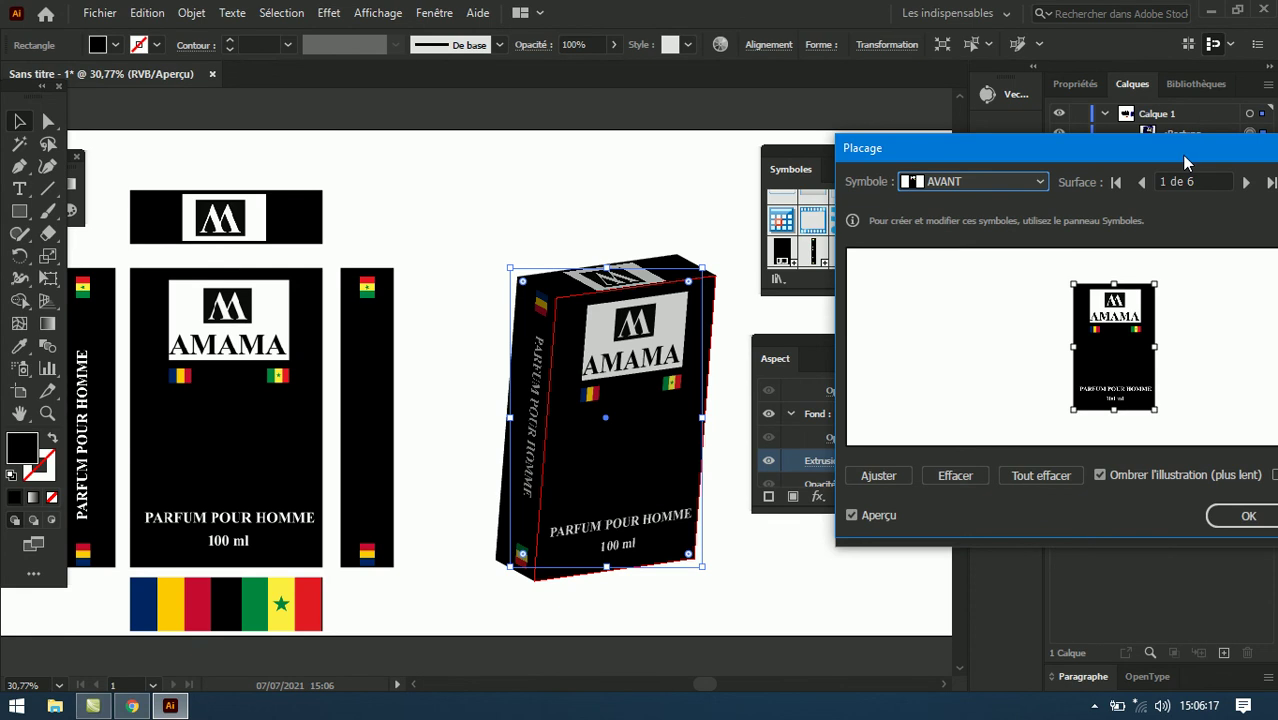
{"action": "left_click_drag", "start_coordinate": [1190, 148], "coordinate": [1096, 137]}
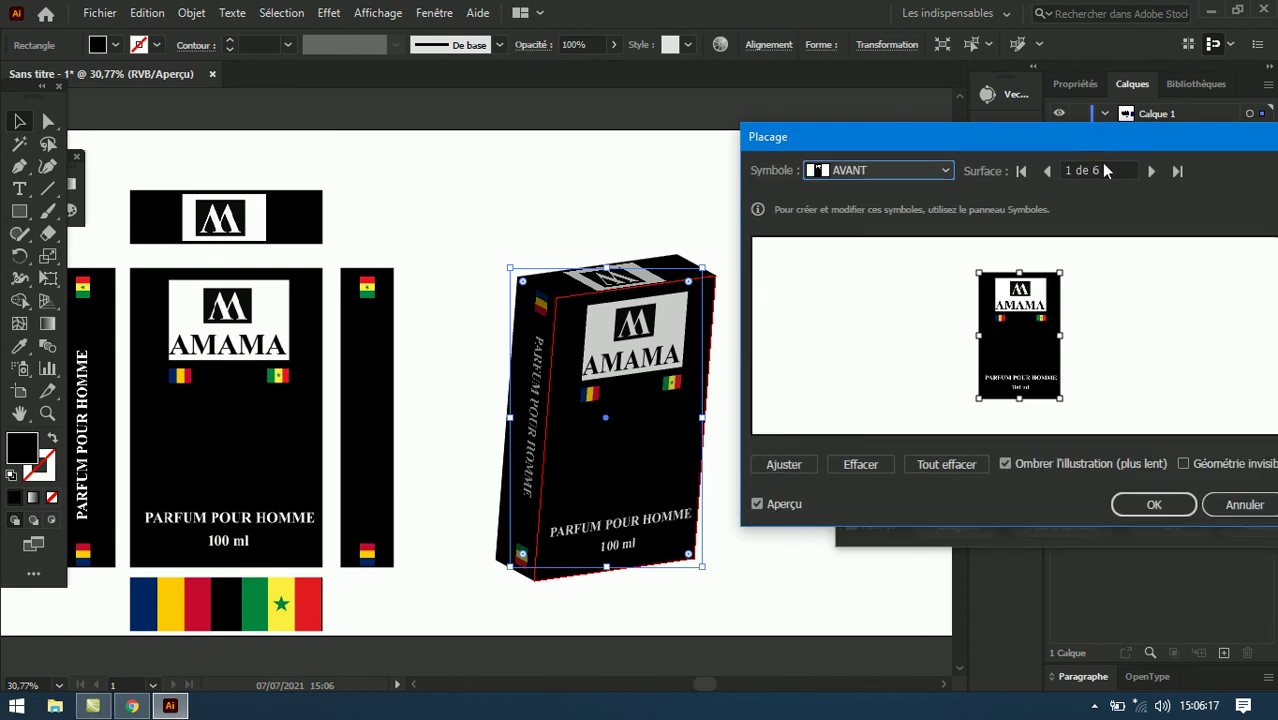
{"action": "left_click", "coordinate": [1183, 466]}
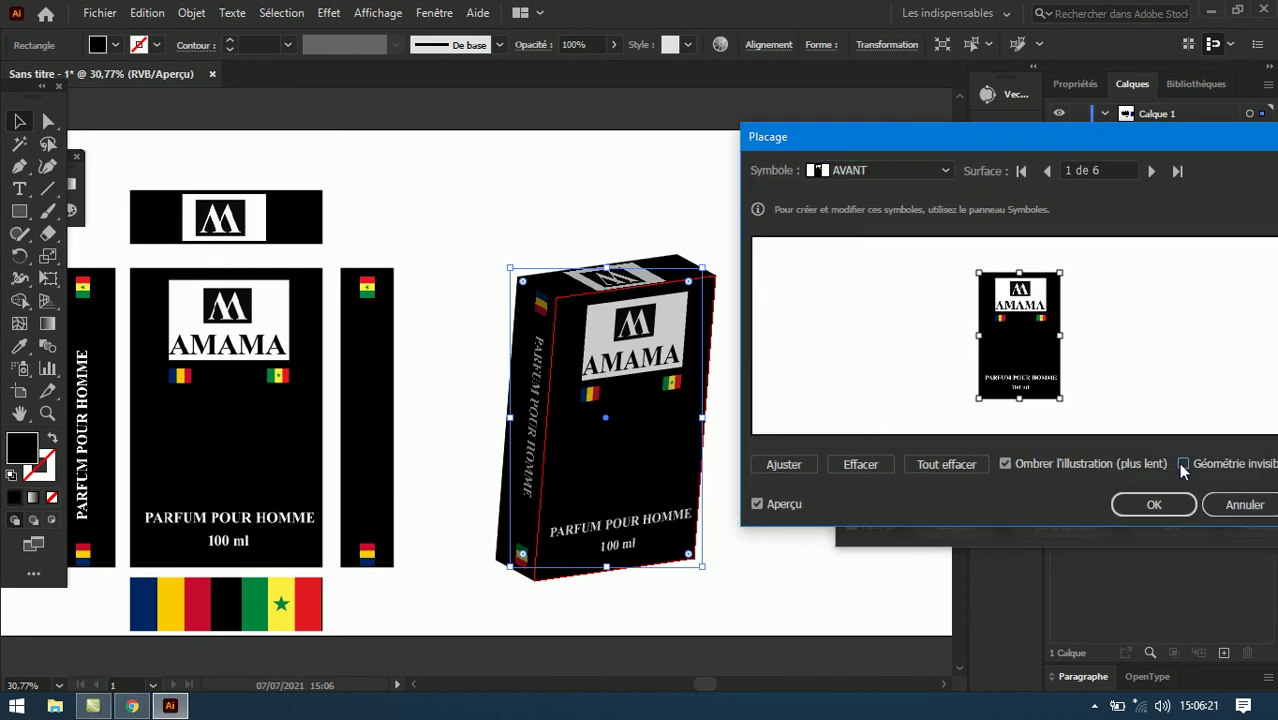
{"action": "left_click", "coordinate": [1183, 464]}
{"action": "left_click", "coordinate": [1183, 464]}
{"action": "left_click", "coordinate": [1006, 464]}
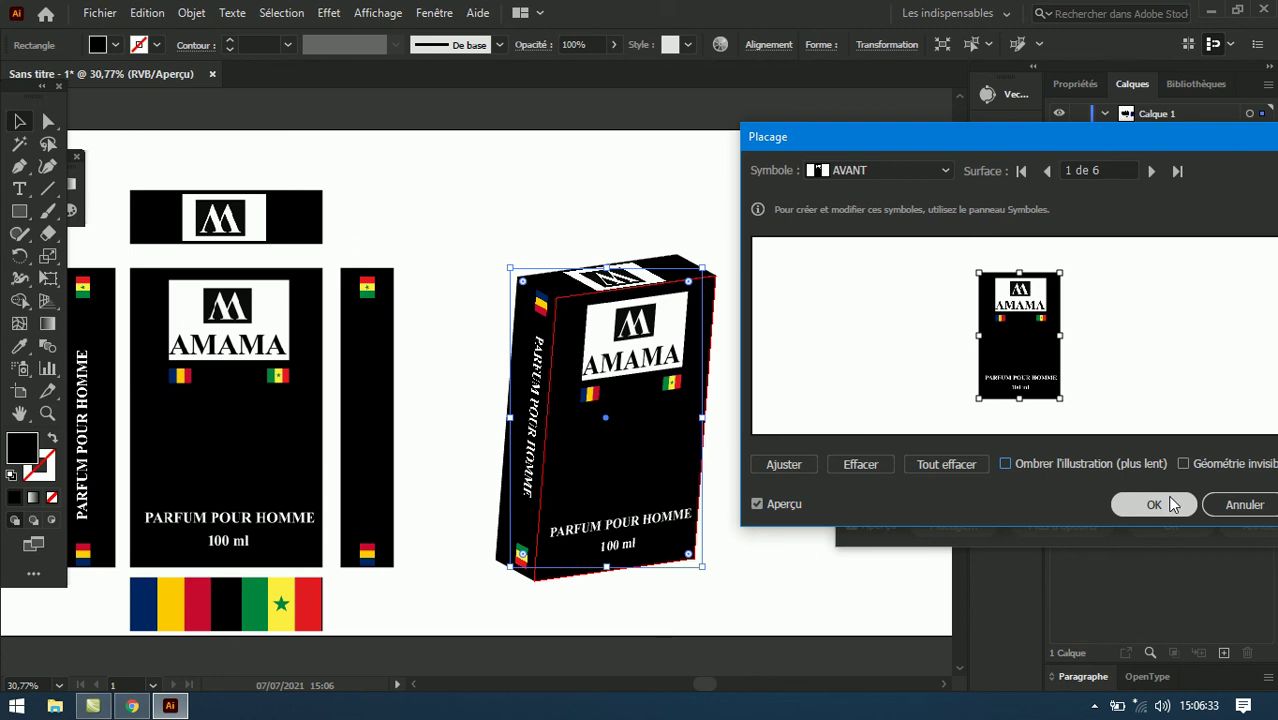
{"action": "left_click", "coordinate": [1006, 463]}
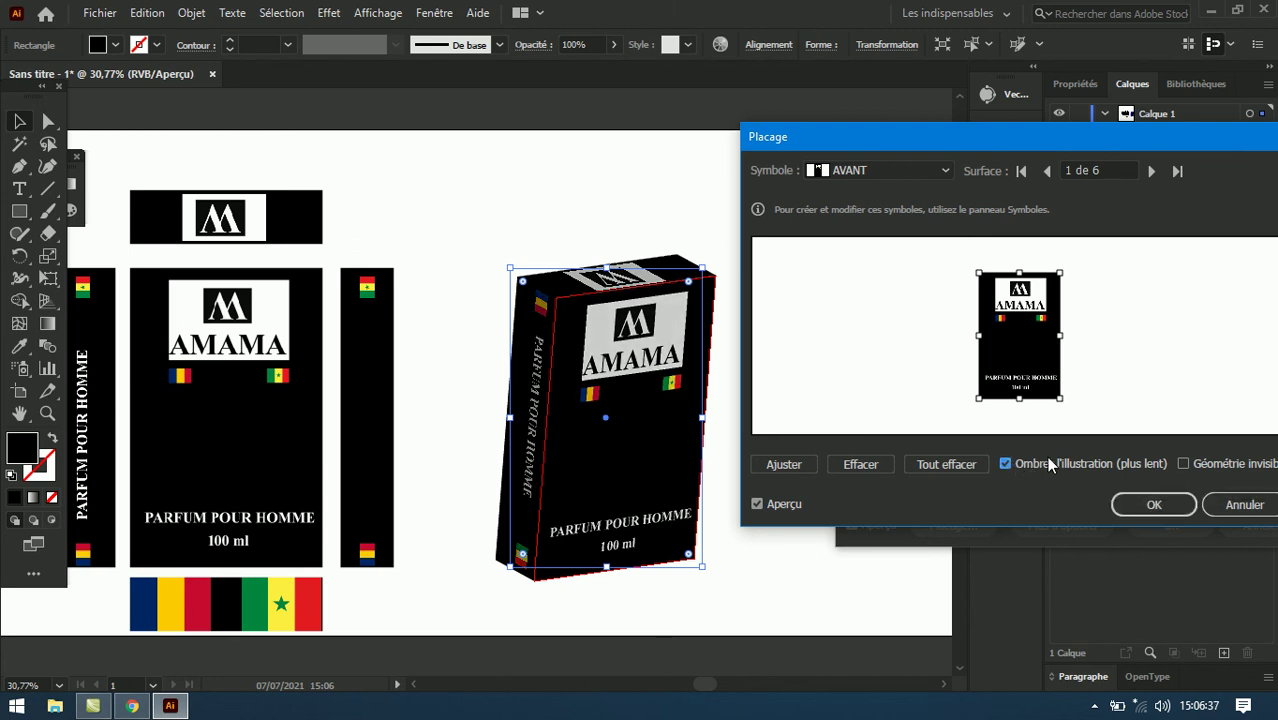
{"action": "left_click", "coordinate": [1011, 462]}
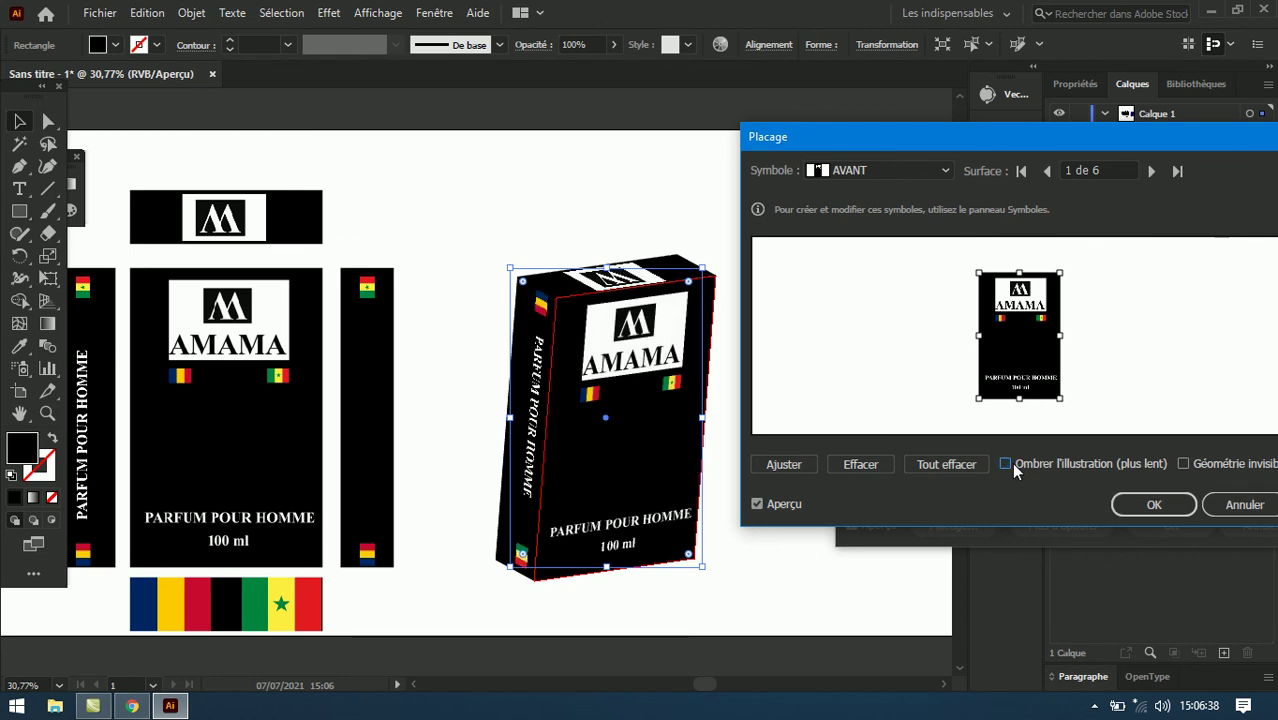
{"action": "left_click", "coordinate": [1184, 464]}
{"action": "left_click", "coordinate": [1185, 464]}
{"action": "left_click", "coordinate": [1170, 507]}
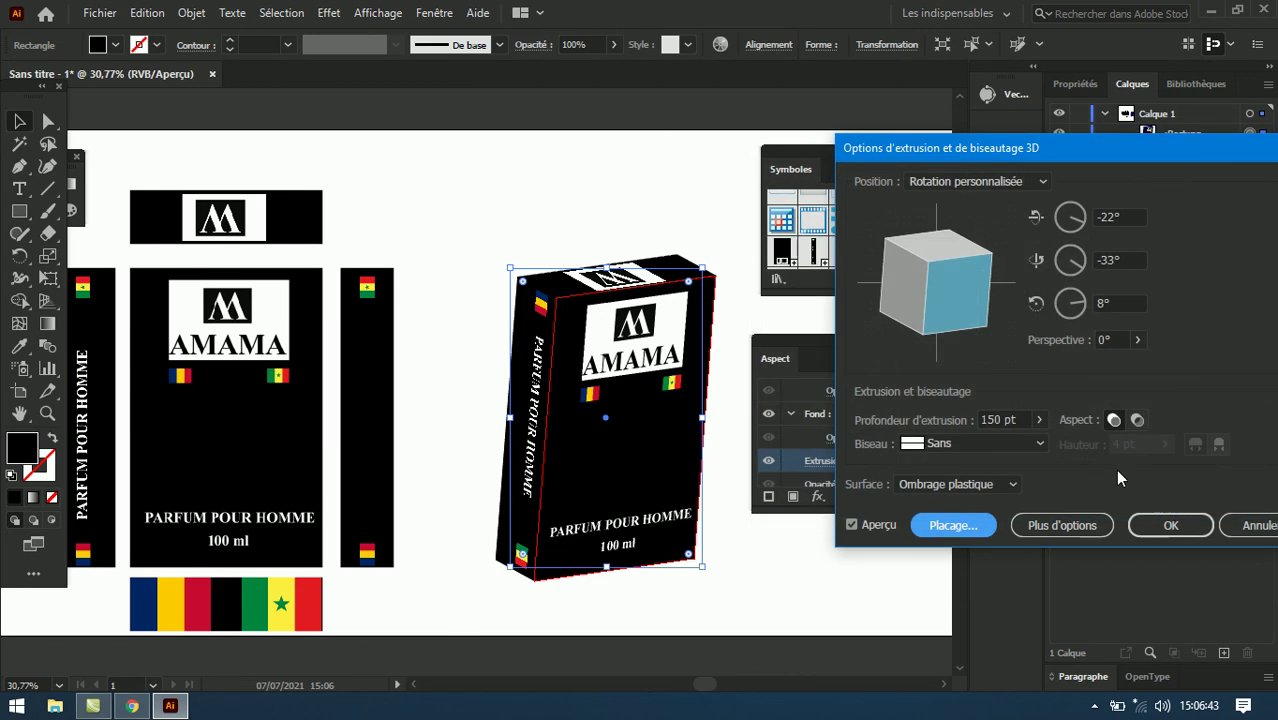
Step: Preview the front, back, left, right, top and bottom position presets for the extruded box
{"action": "left_click", "coordinate": [1042, 181]}
{"action": "left_click", "coordinate": [963, 230]}
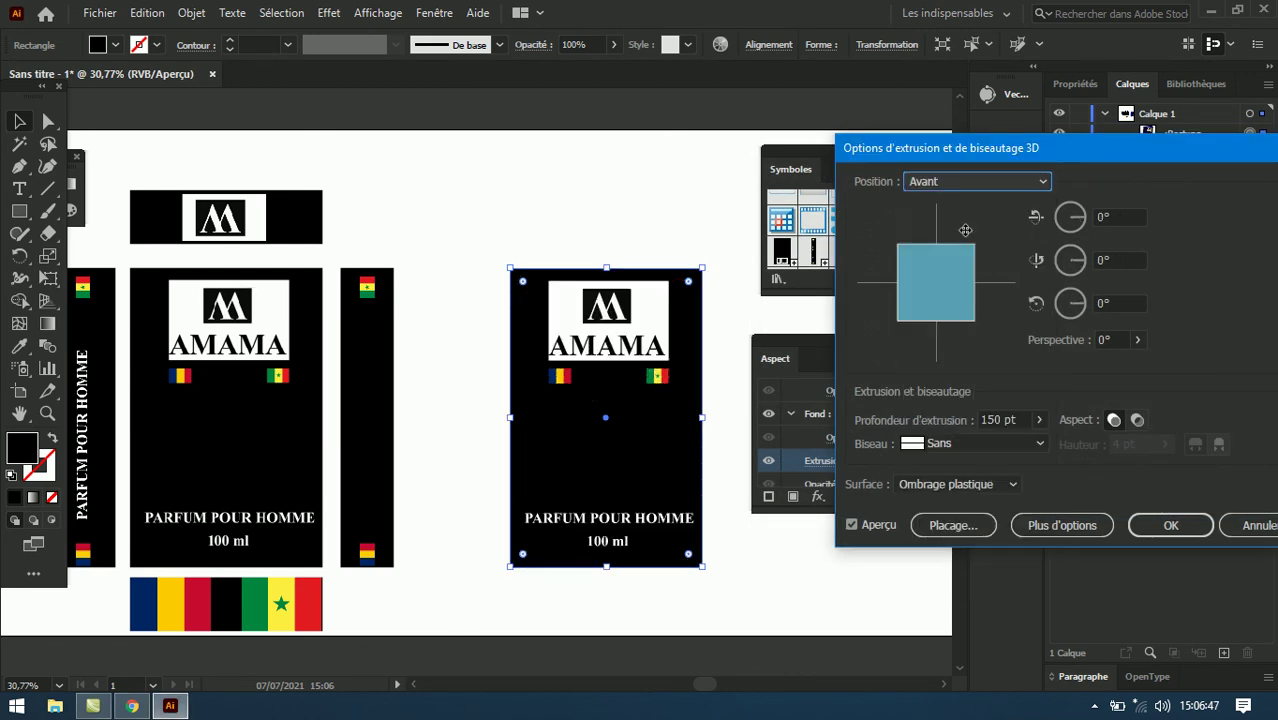
{"action": "left_click", "coordinate": [1043, 183]}
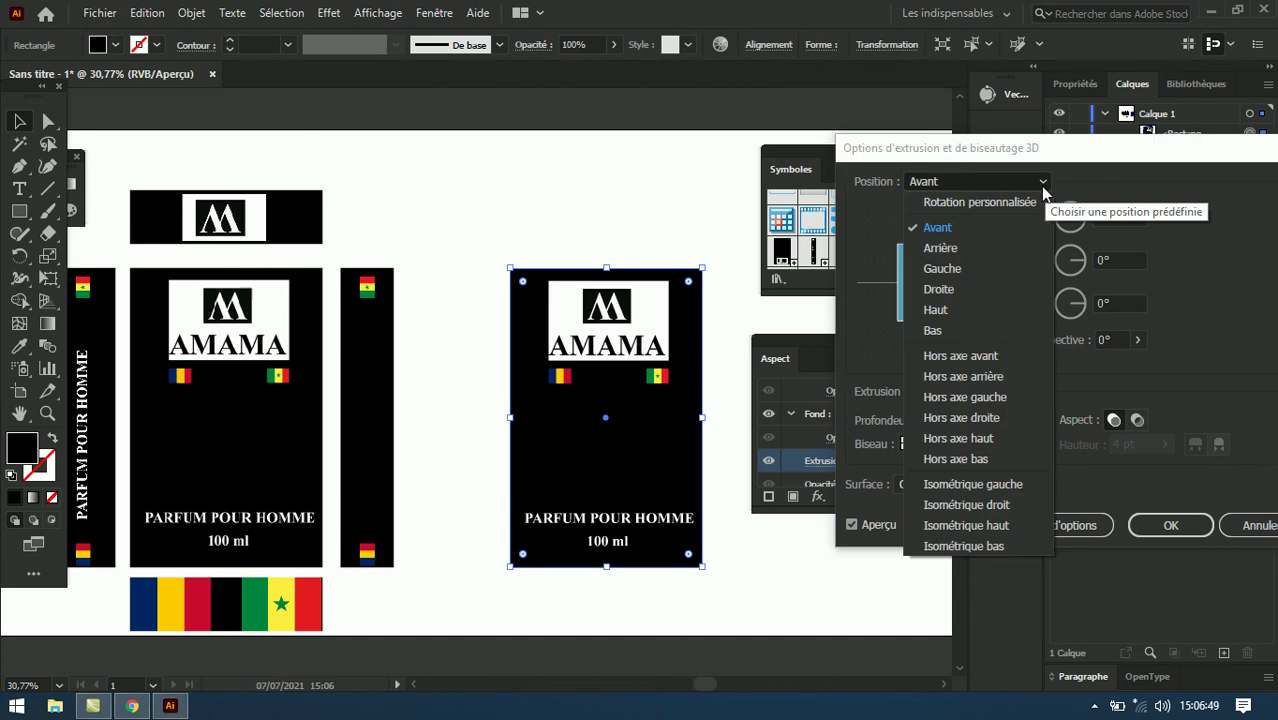
{"action": "left_click", "coordinate": [993, 249]}
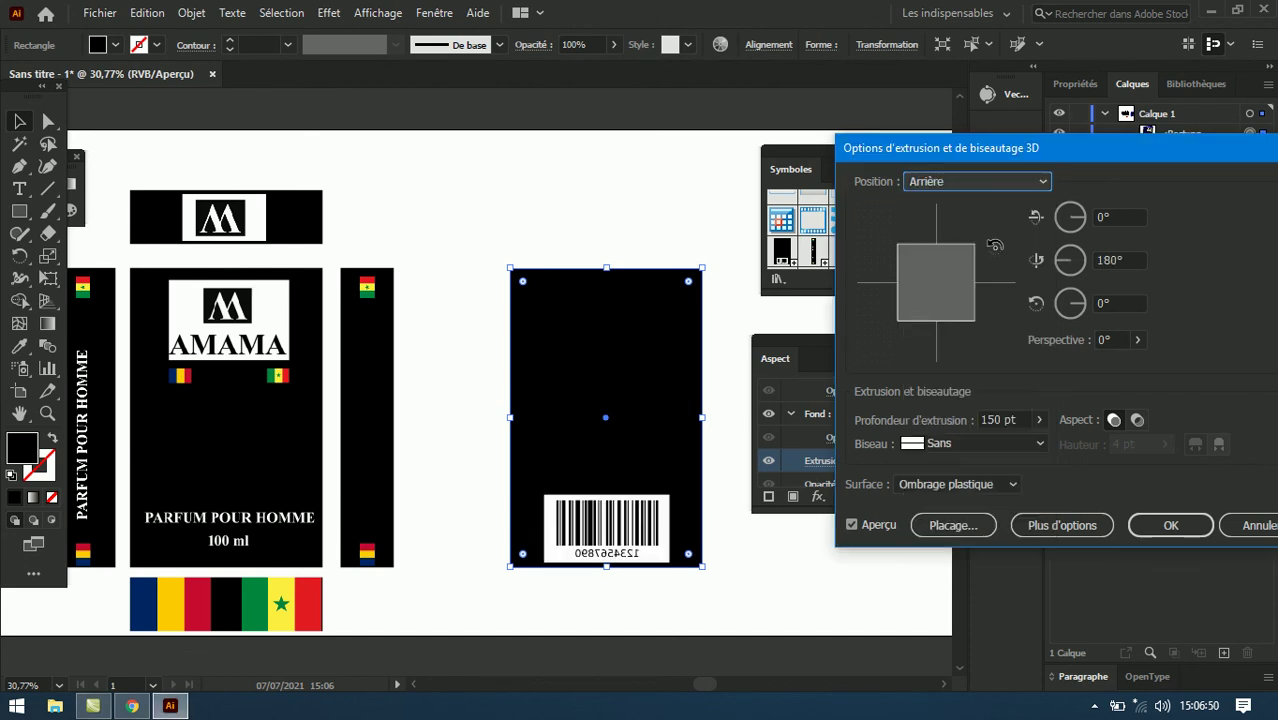
{"action": "left_click", "coordinate": [1044, 184]}
{"action": "left_click", "coordinate": [1005, 272]}
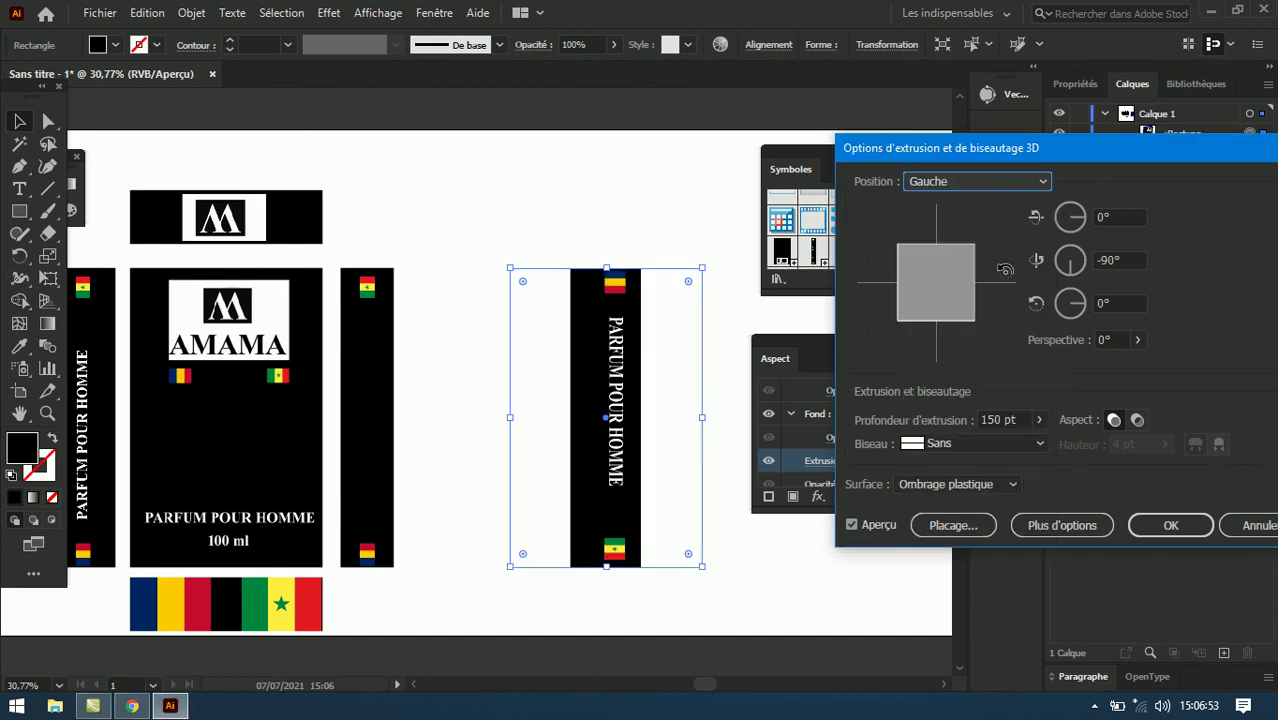
{"action": "left_click", "coordinate": [1046, 178]}
{"action": "left_click", "coordinate": [987, 290]}
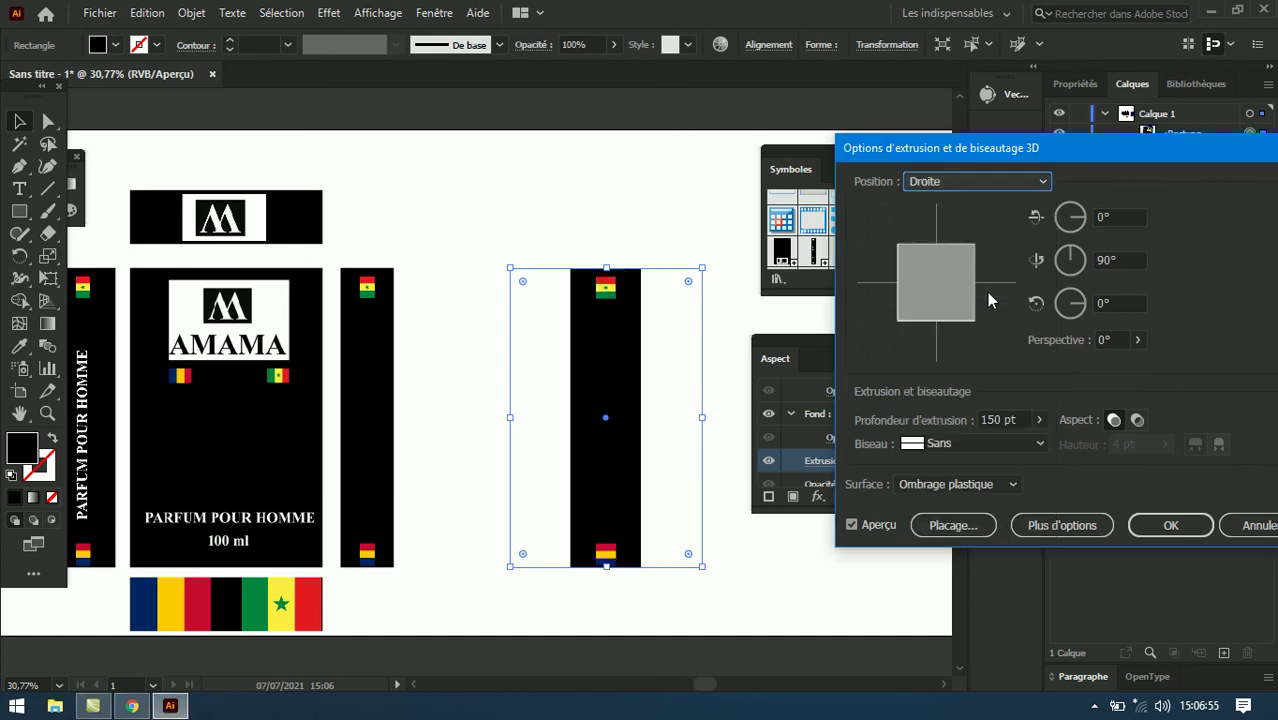
{"action": "left_click", "coordinate": [1043, 182]}
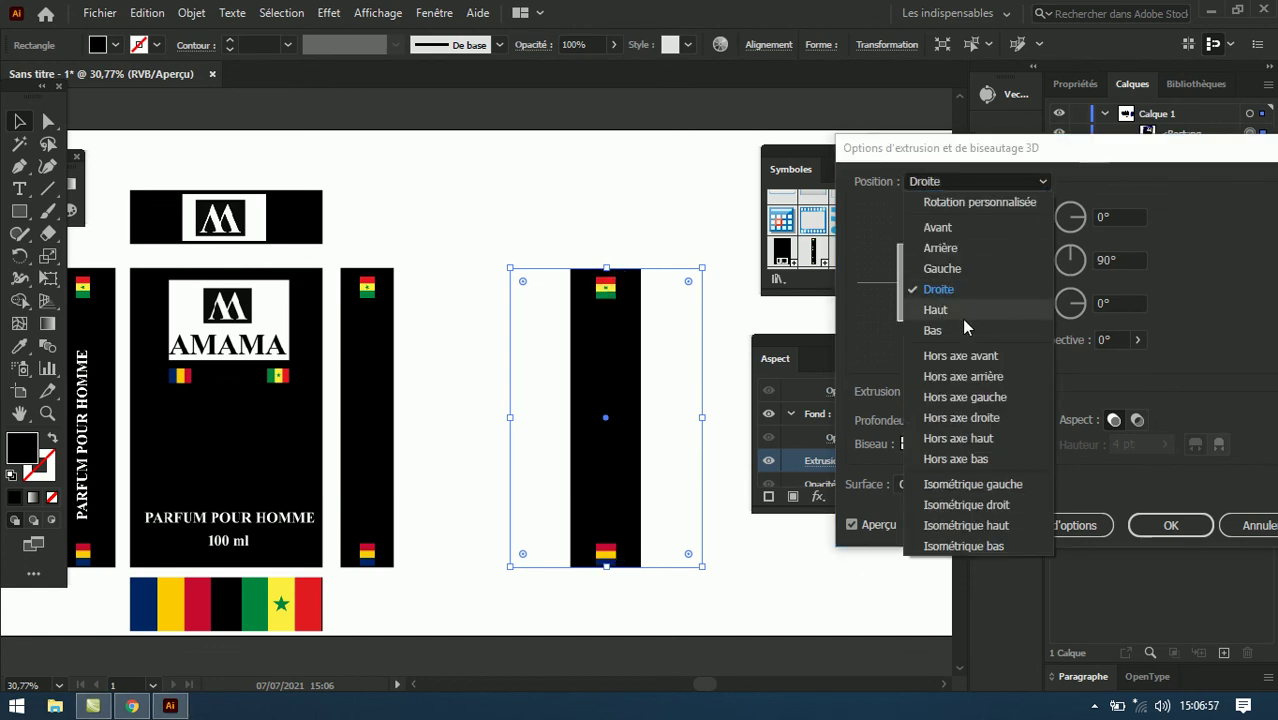
{"action": "left_click", "coordinate": [966, 311]}
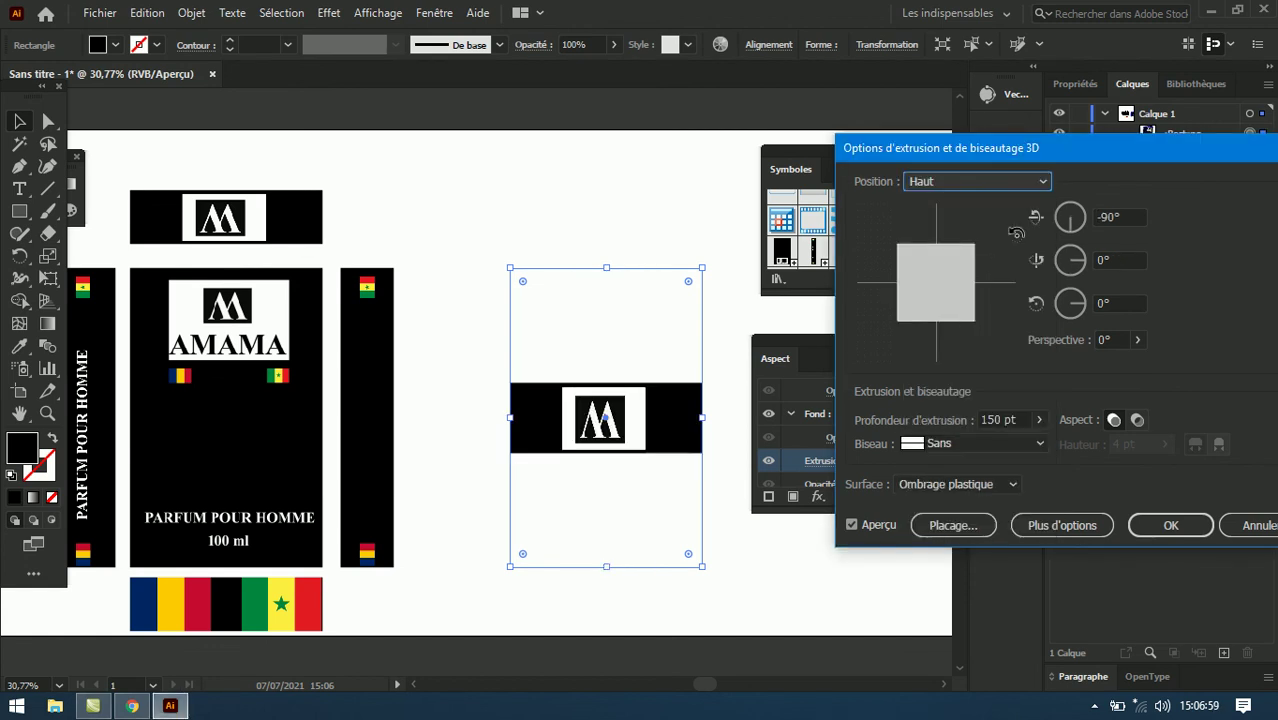
{"action": "left_click", "coordinate": [1045, 182]}
{"action": "left_click", "coordinate": [975, 333]}
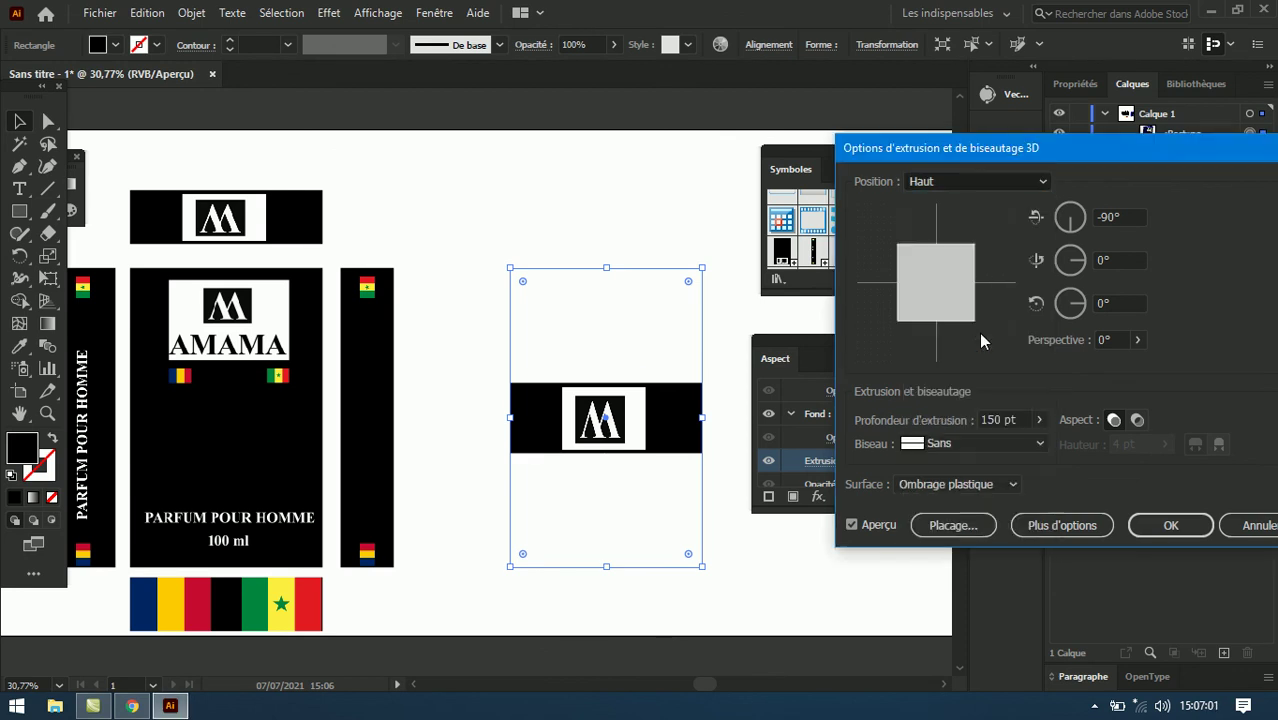
Step: Choose Hors axe avant, drag the box to -12°, 20°, -4°, and apply the extrusion
{"action": "left_click", "coordinate": [1045, 182]}
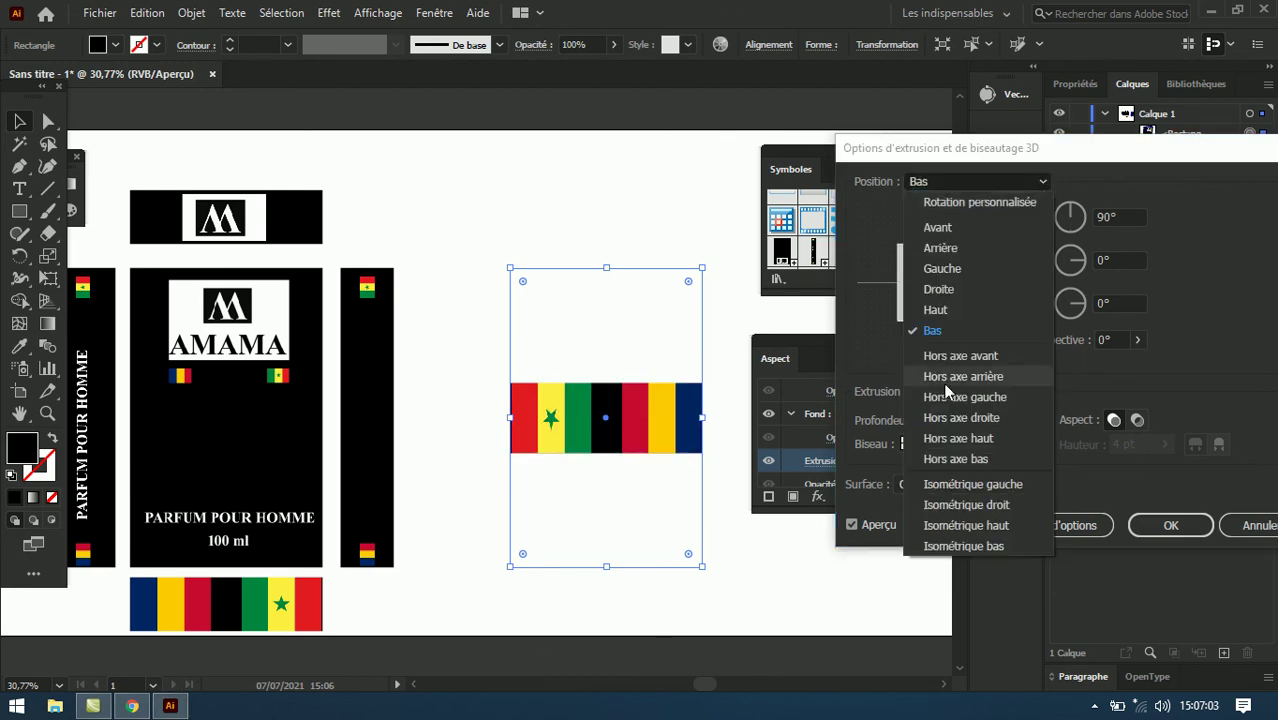
{"action": "left_click", "coordinate": [978, 352]}
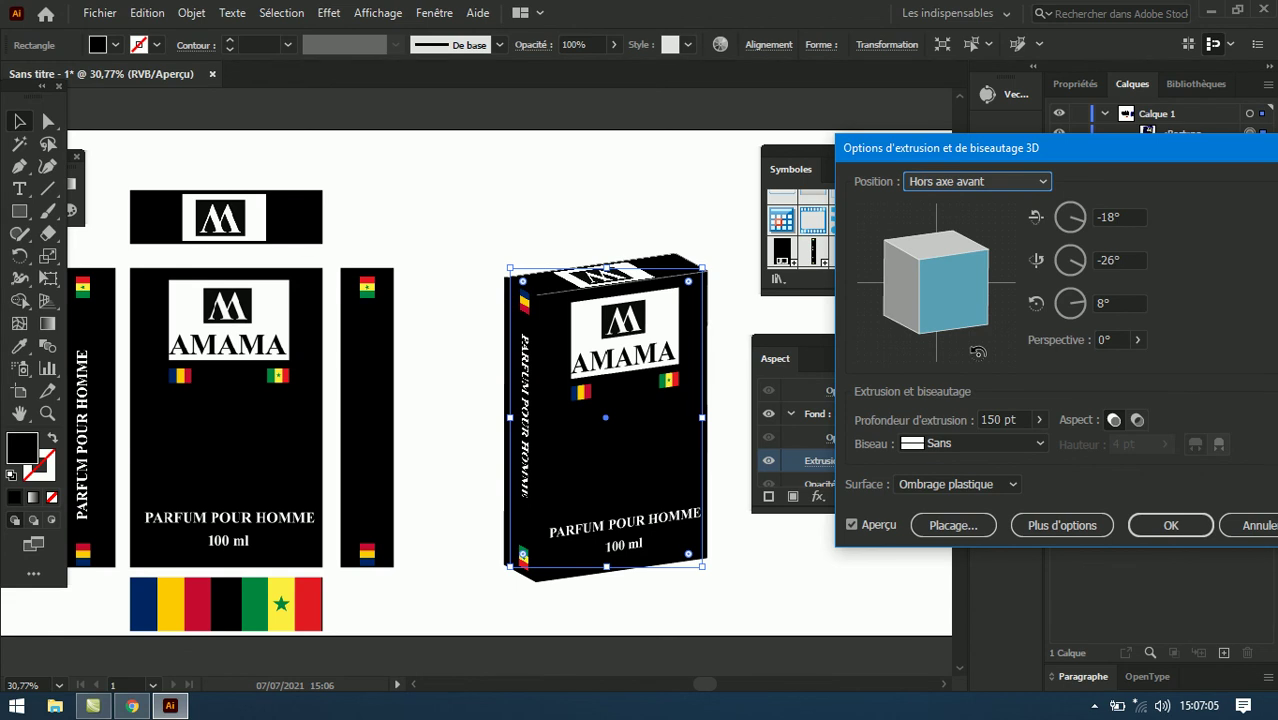
{"action": "mouse_move", "coordinate": [965, 296]}
{"action": "left_mouse_down"}
{"action": "mouse_move", "coordinate": [919, 308]}
{"action": "mouse_move", "coordinate": [920, 295]}
{"action": "left_mouse_up"}
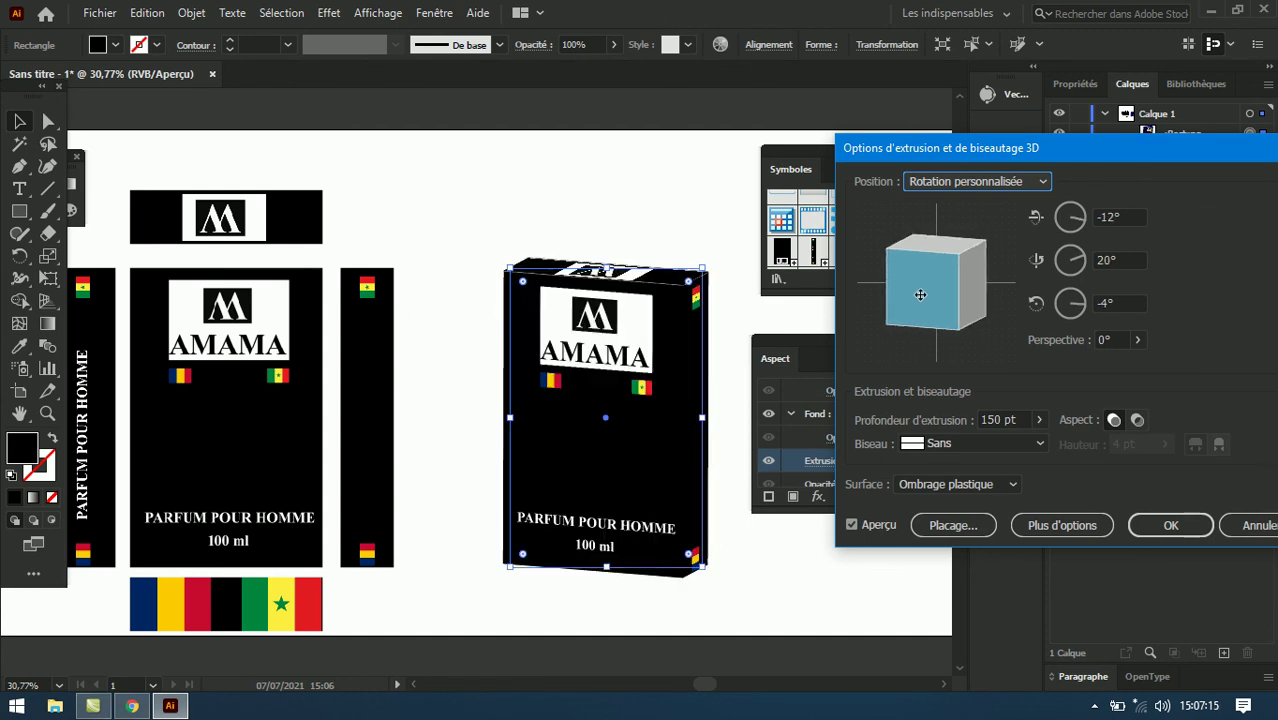
{"action": "left_click", "coordinate": [1169, 528]}
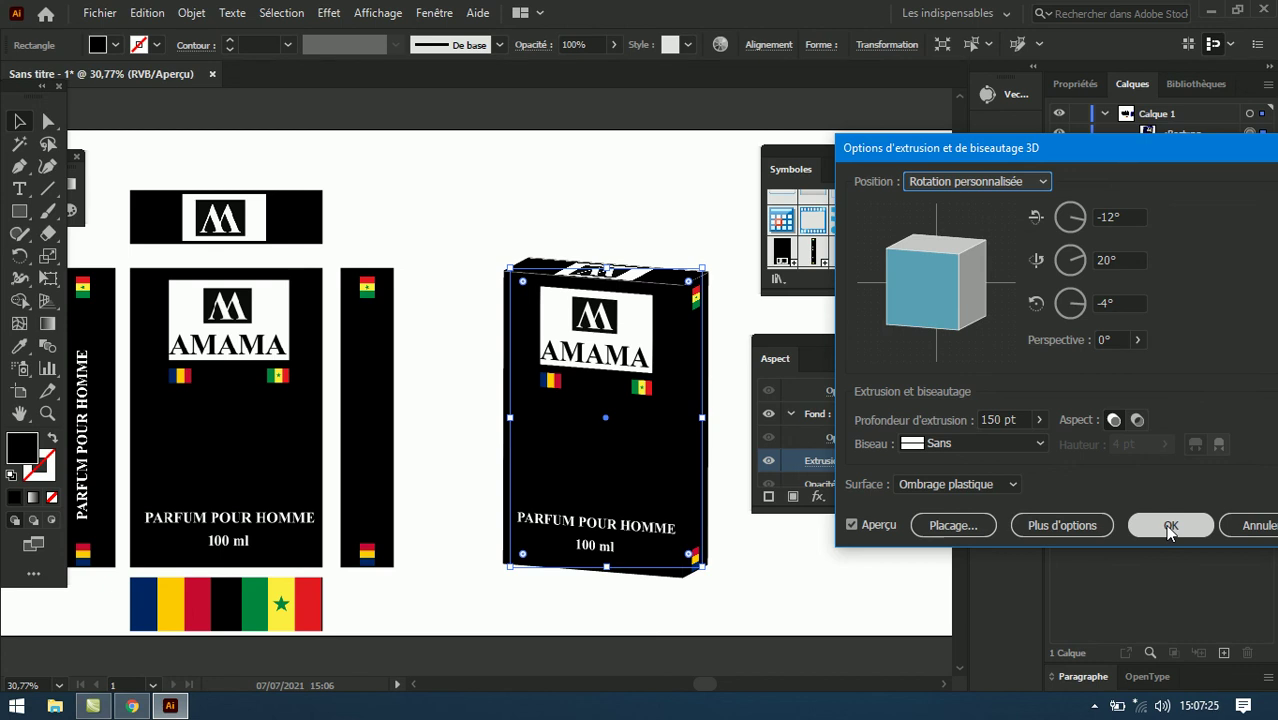
{"action": "left_click", "coordinate": [1170, 528]}
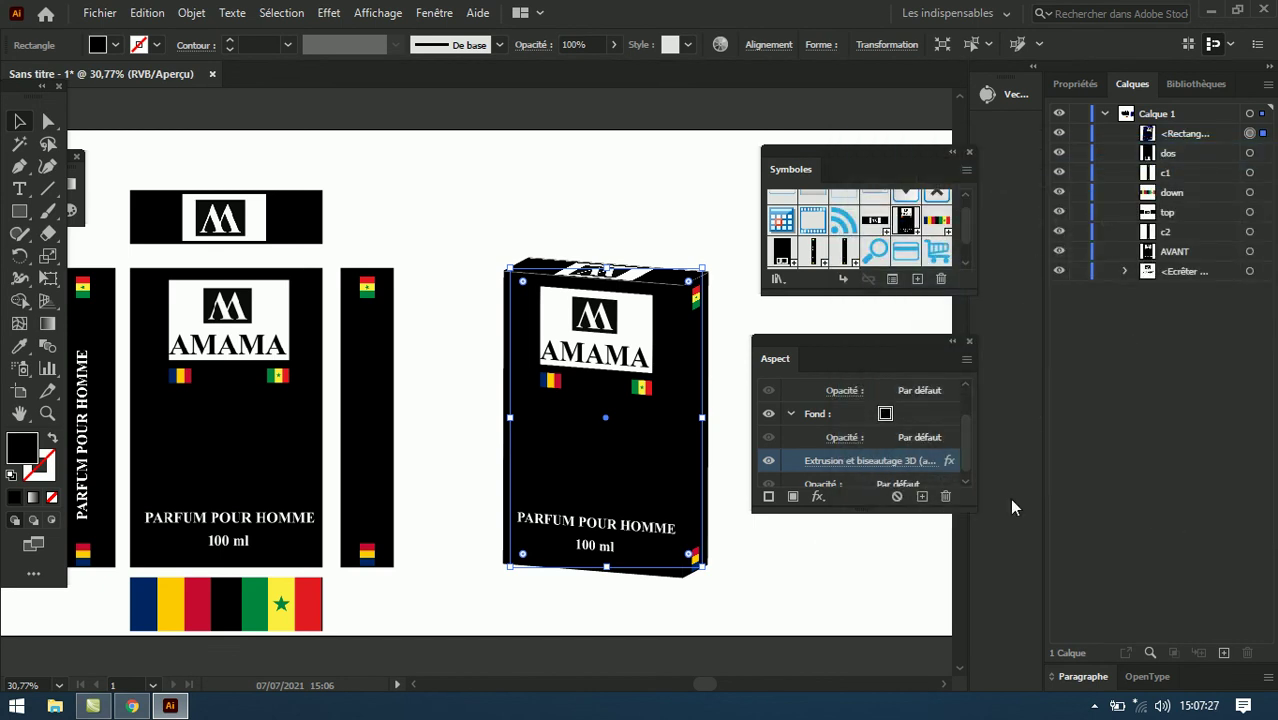
Step: Delete the flat top logo, AVANT front panel, side strips and flag panel from the artboard
{"action": "left_click", "coordinate": [215, 195]}
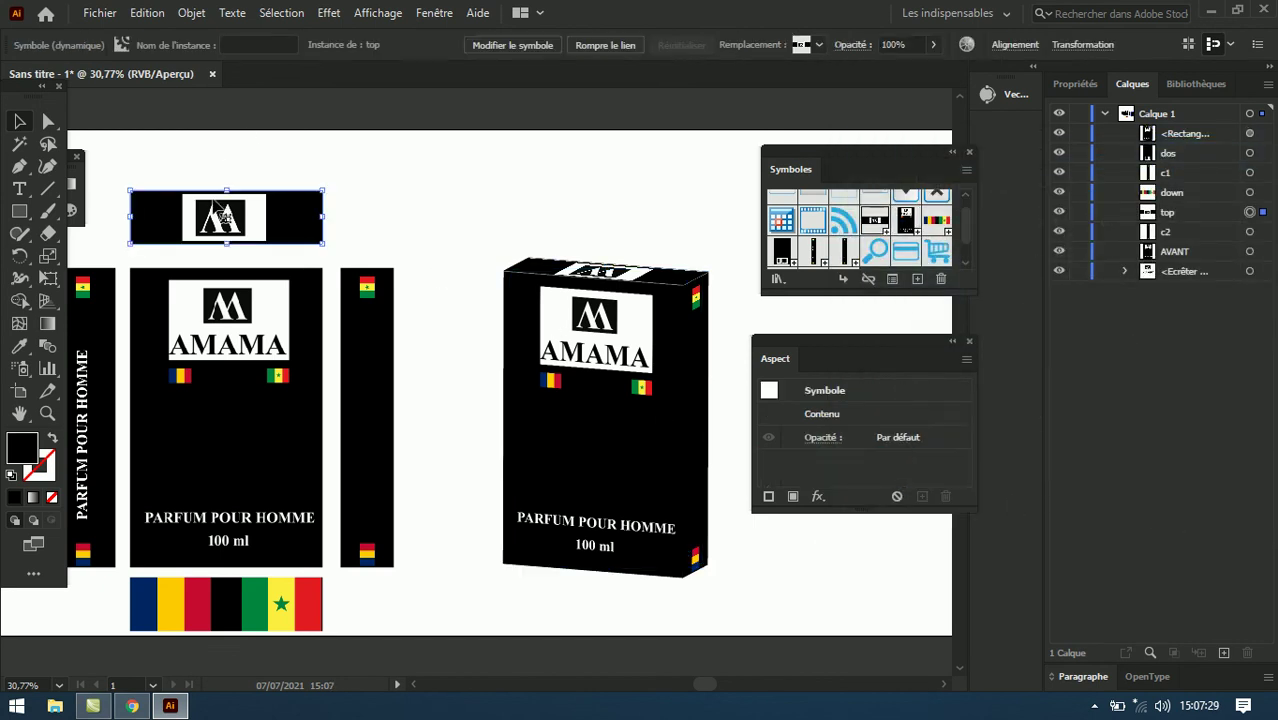
{"action": "key", "text": "Delete"}
{"action": "left_click", "coordinate": [217, 381]}
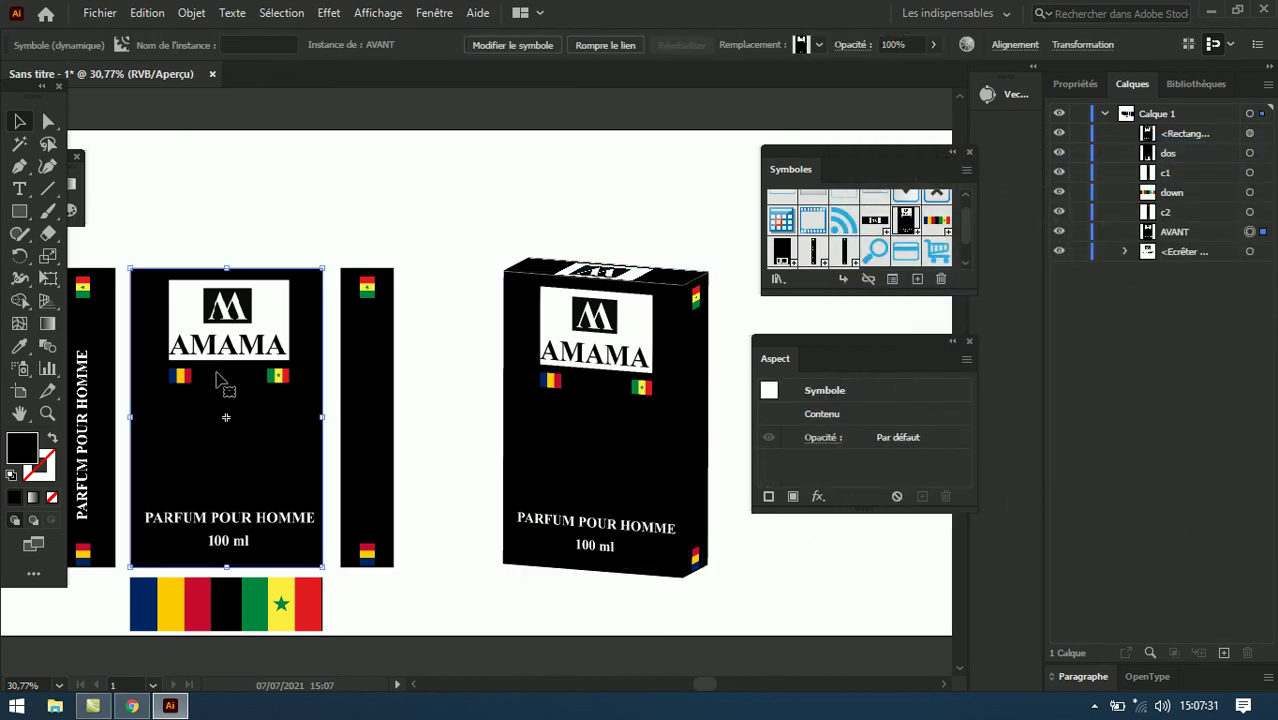
{"action": "key", "text": "Delete"}
{"action": "left_click", "coordinate": [379, 365]}
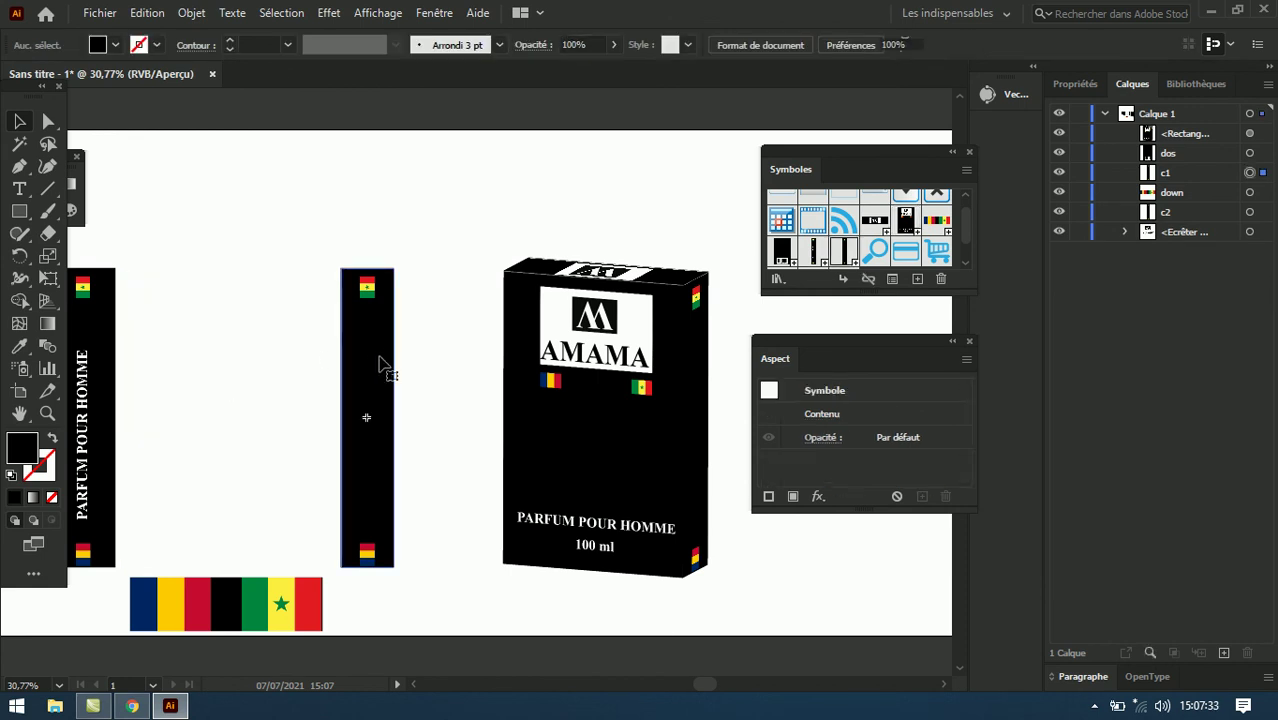
{"action": "key", "text": "Delete"}
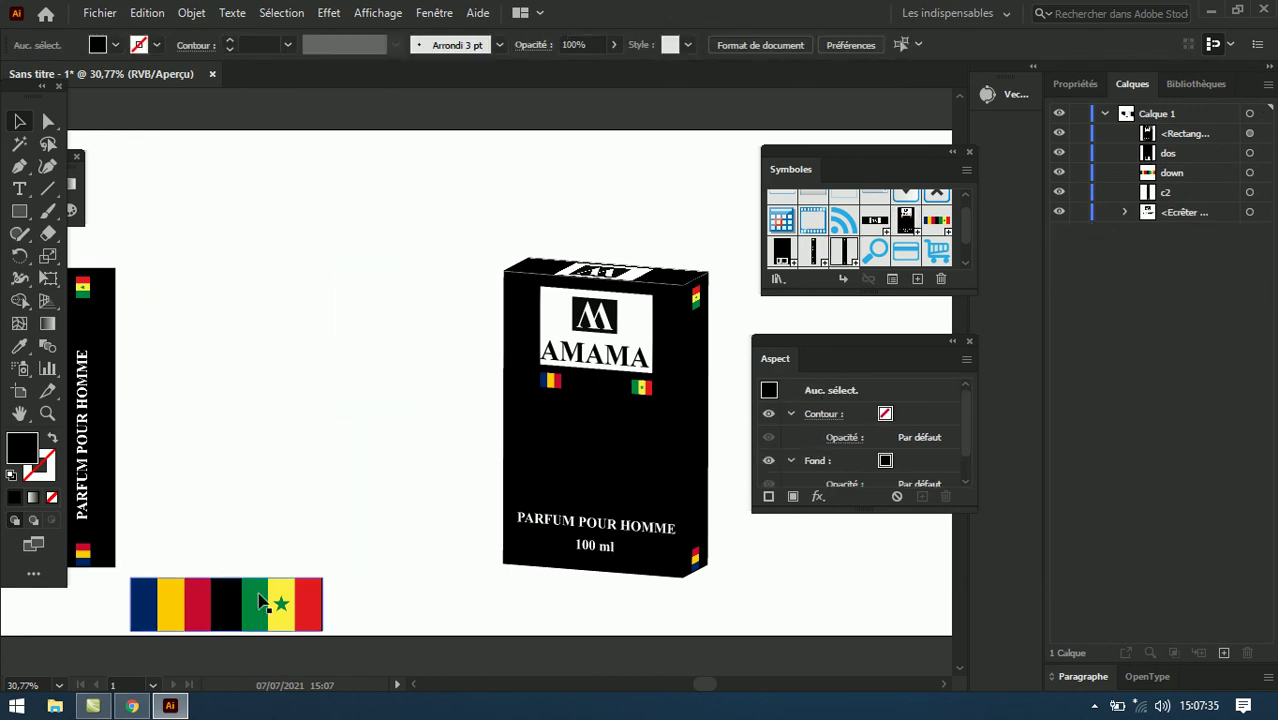
{"action": "left_click", "coordinate": [256, 610]}
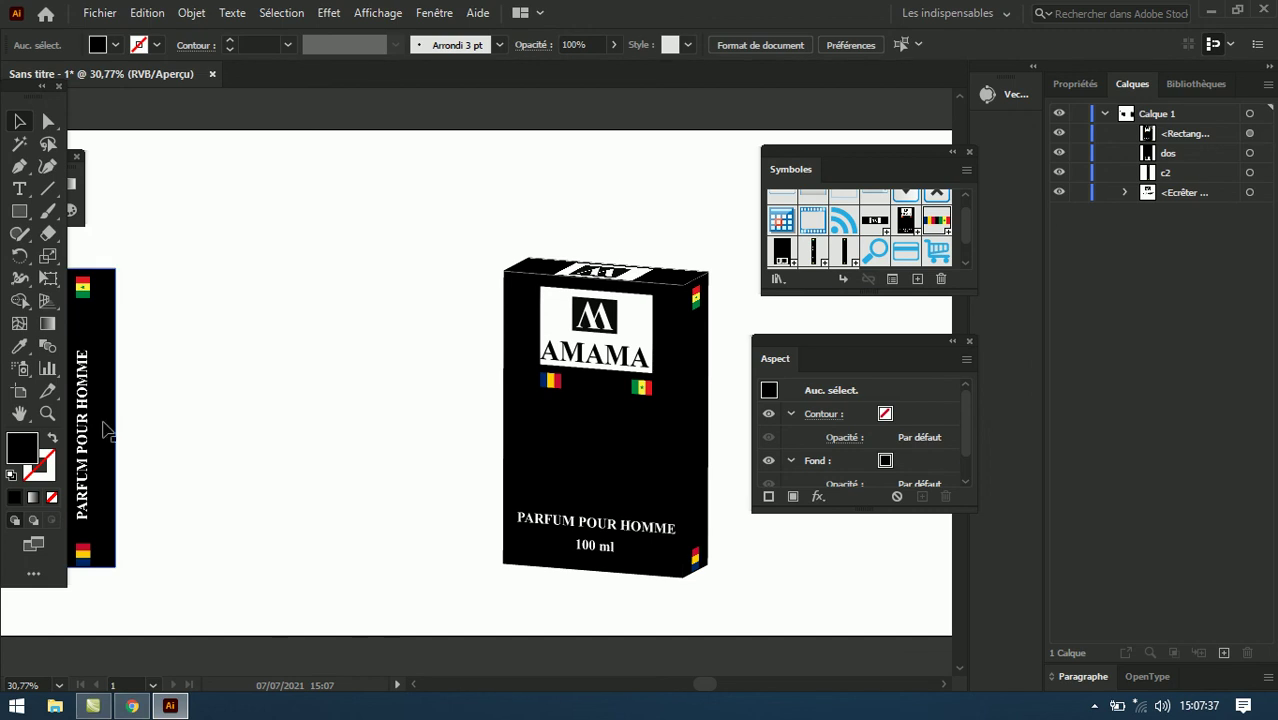
{"action": "left_click", "coordinate": [92, 392]}
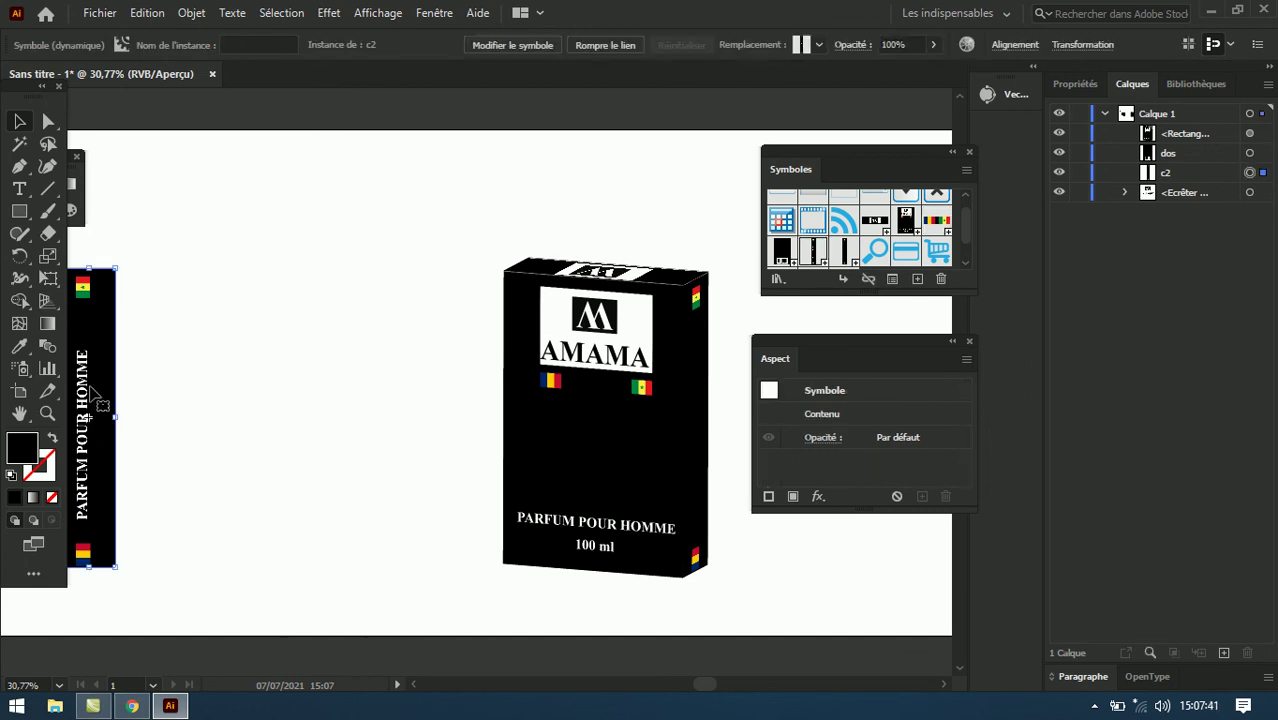
{"action": "key", "text": "Delete"}
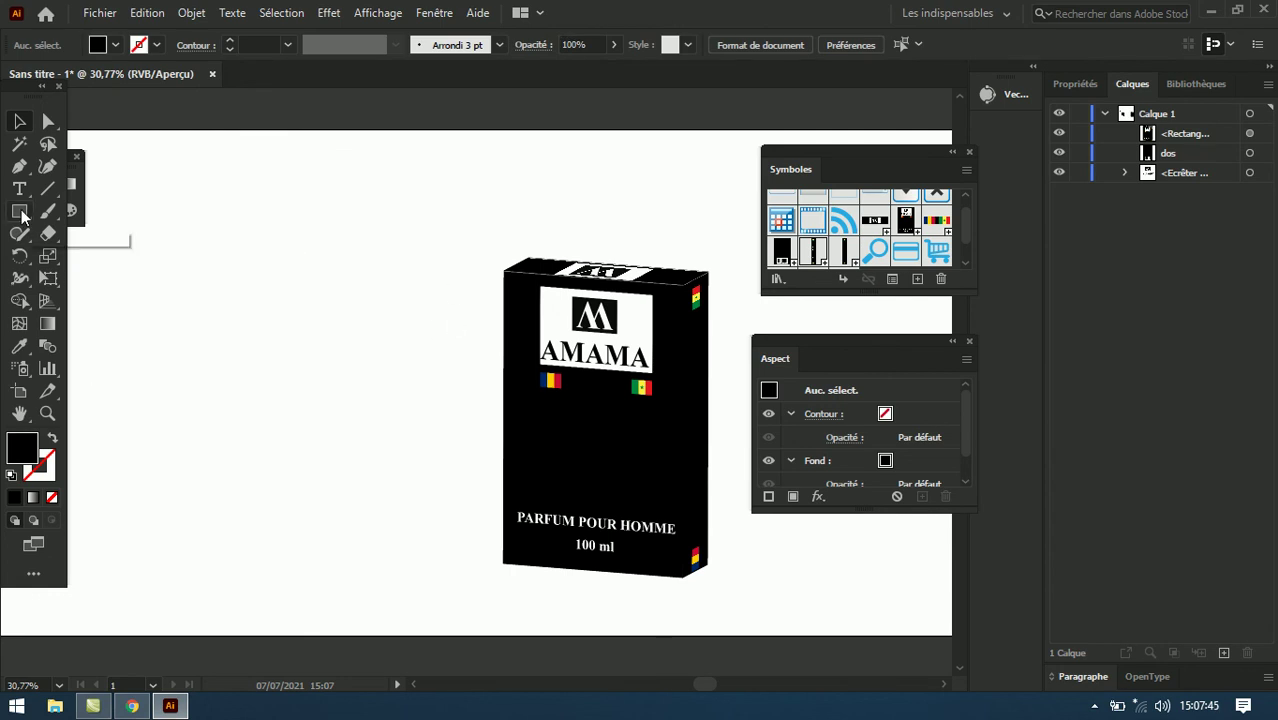
Step: Pen-draw the stepped bottle half-profile, narrow neck over wider body, then select the shape
{"action": "left_click", "coordinate": [21, 167]}
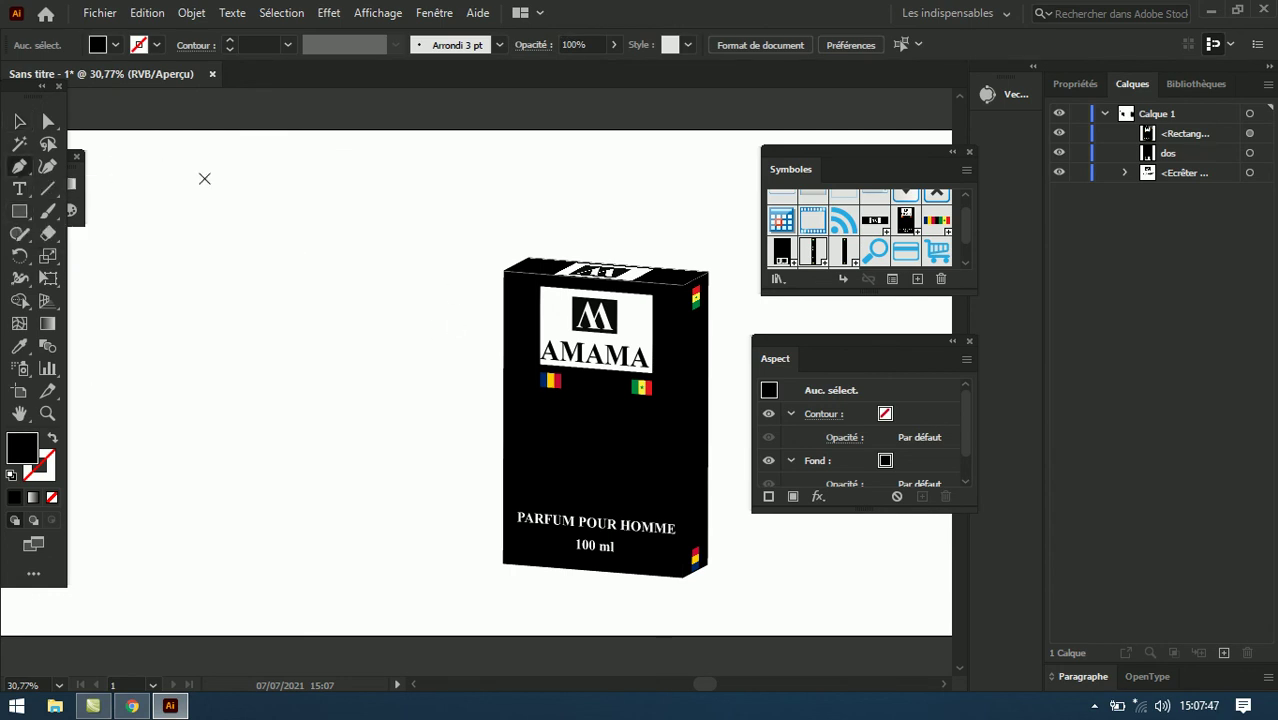
{"action": "left_click", "coordinate": [232, 196]}
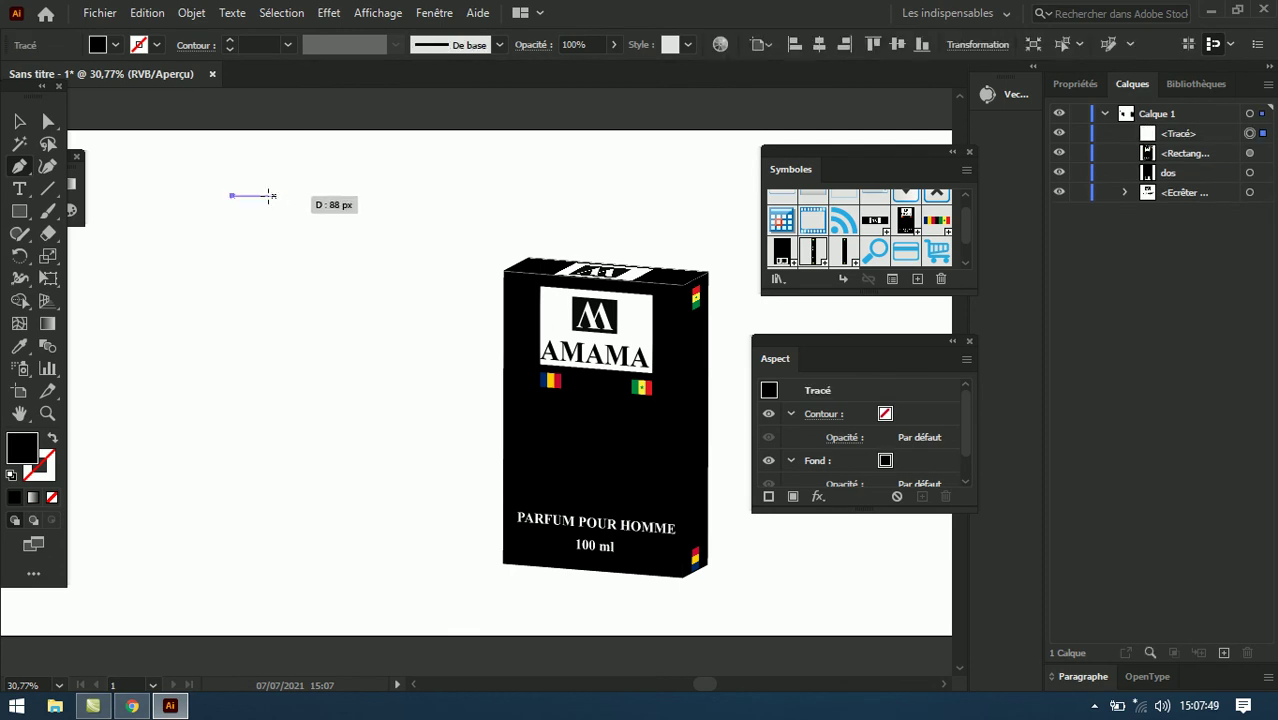
{"action": "left_click", "coordinate": [263, 196]}
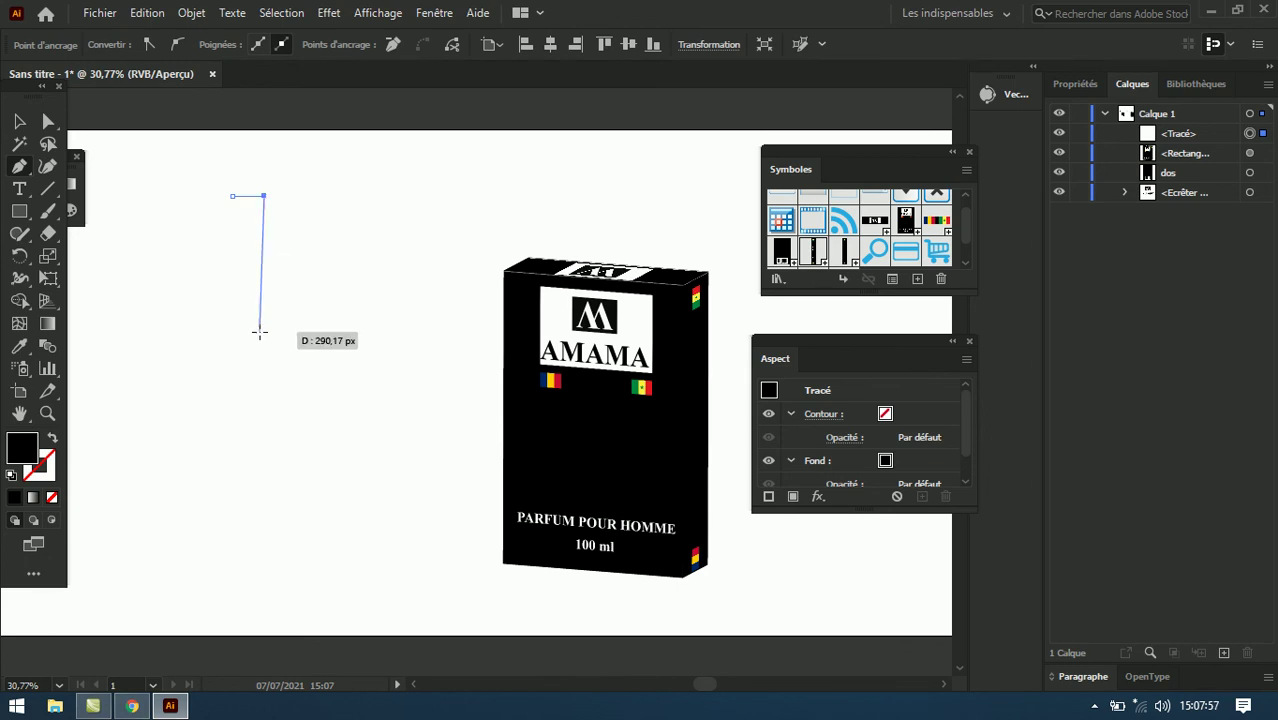
{"action": "left_click", "coordinate": [263, 322]}
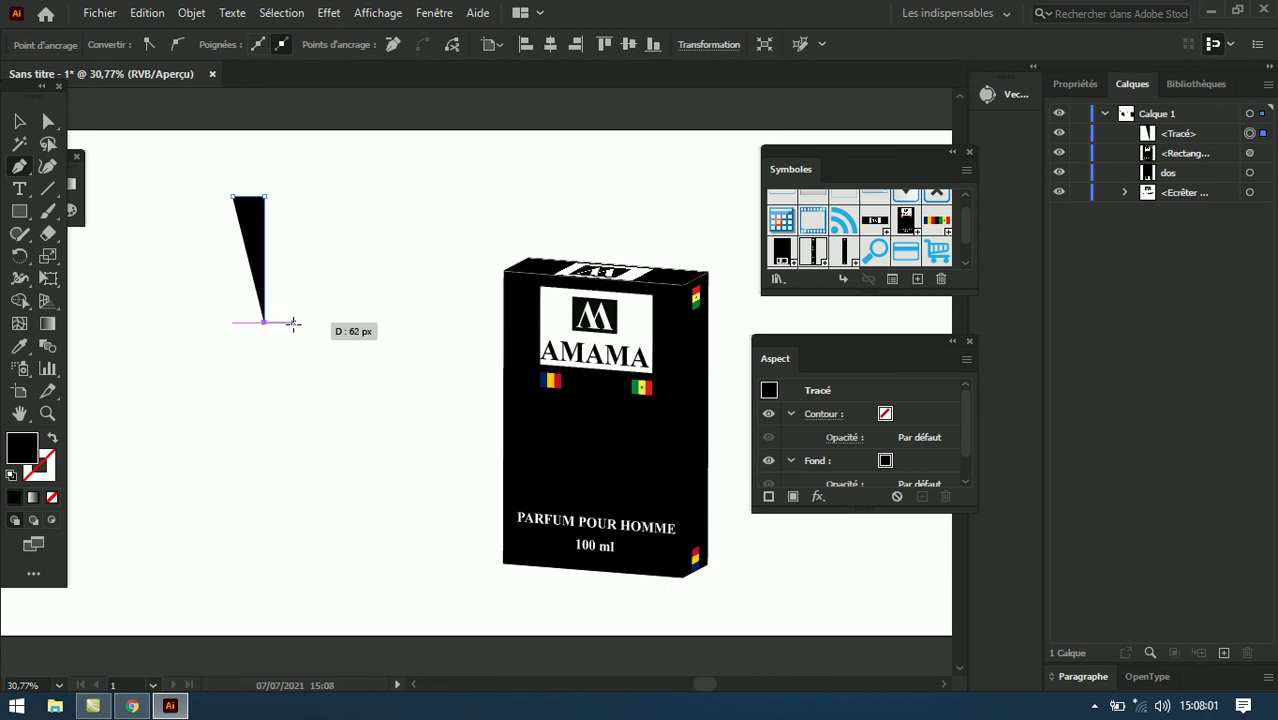
{"action": "left_click", "coordinate": [292, 322]}
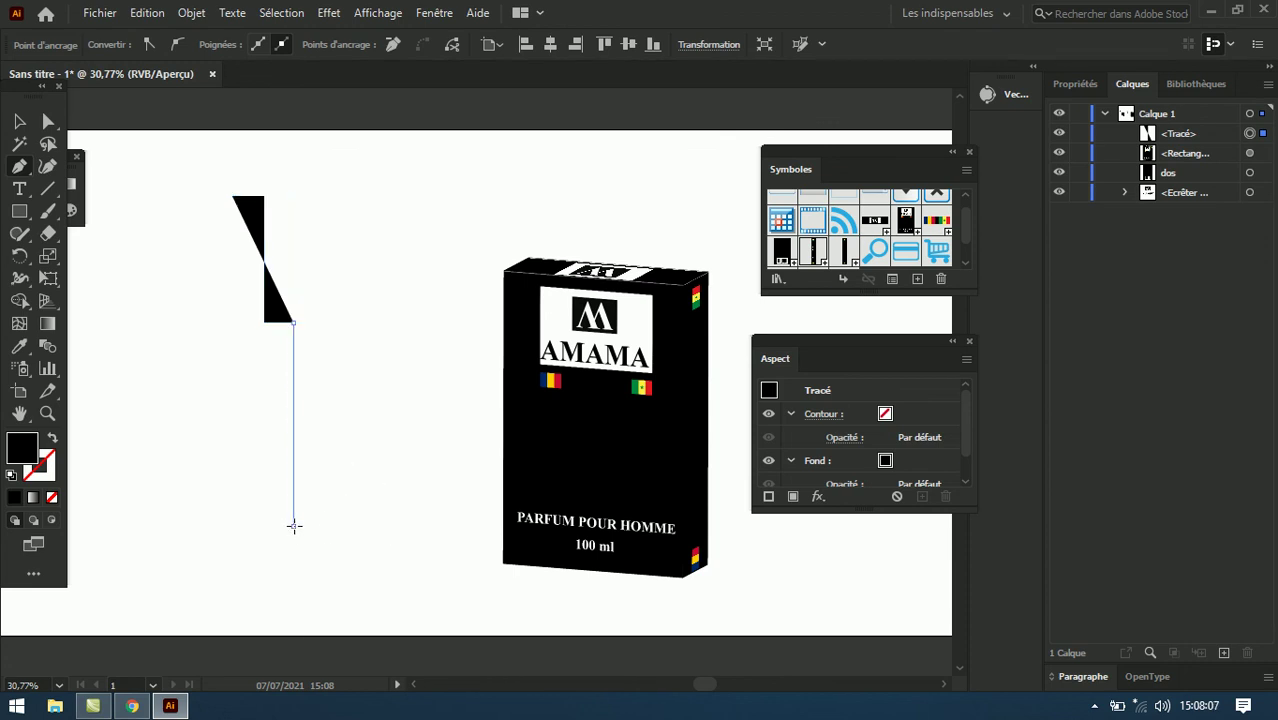
{"action": "left_click", "coordinate": [293, 525]}
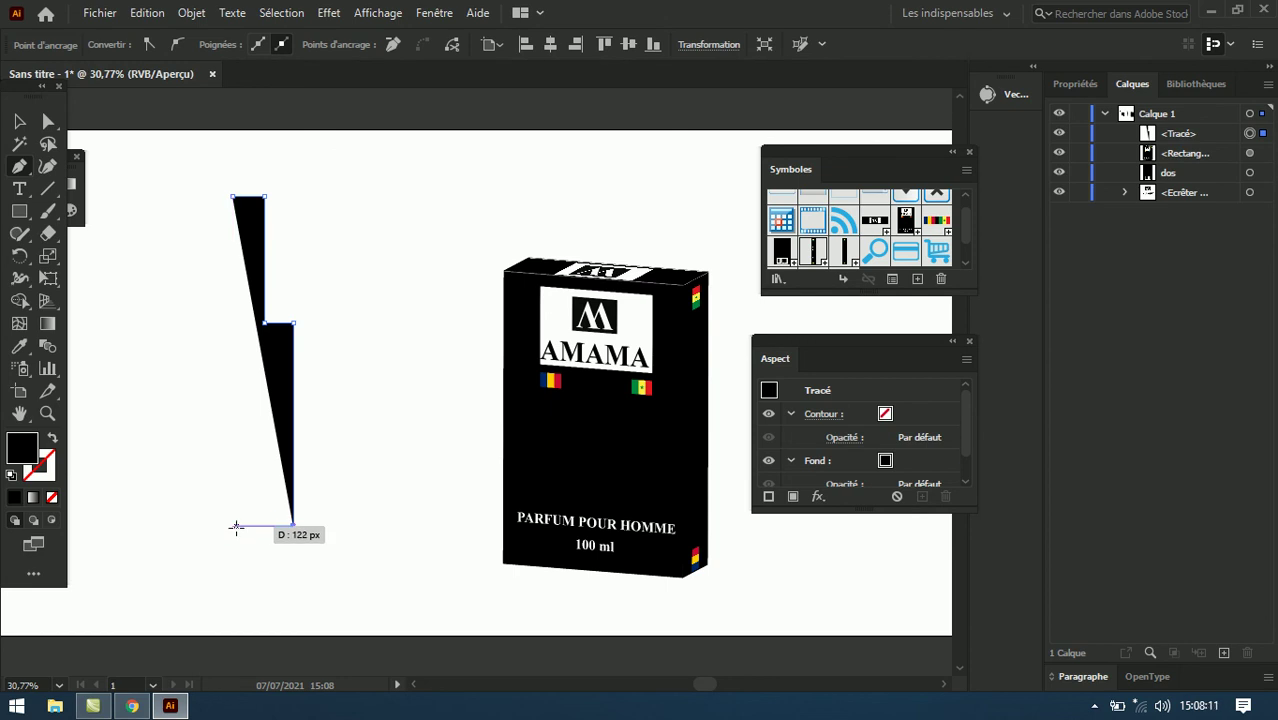
{"action": "left_click", "coordinate": [233, 524]}
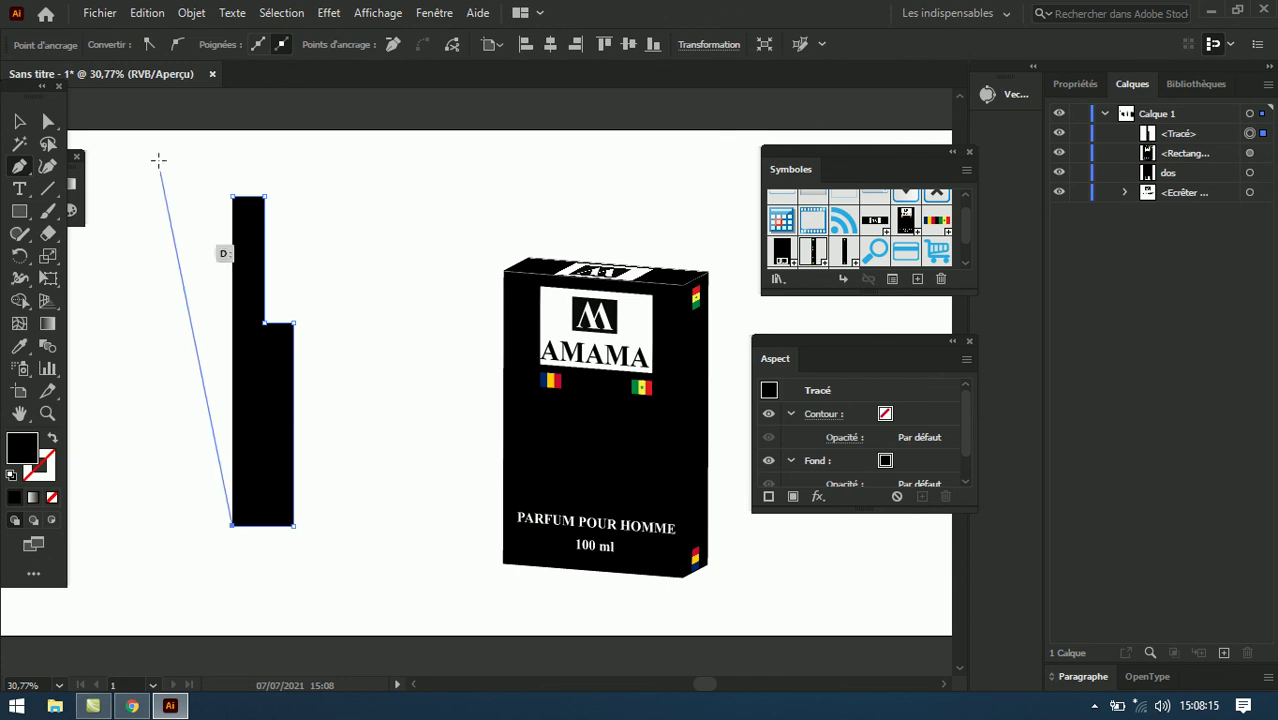
{"action": "left_click", "coordinate": [19, 121]}
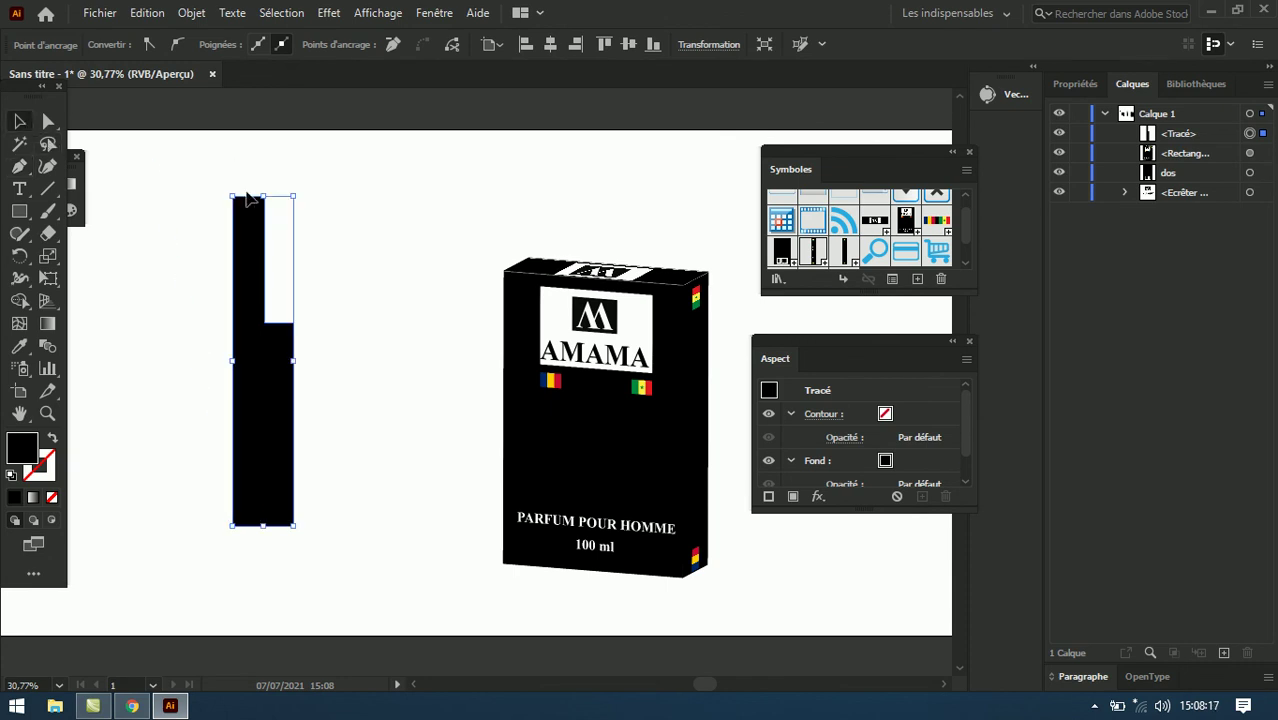
{"action": "left_click", "coordinate": [252, 240]}
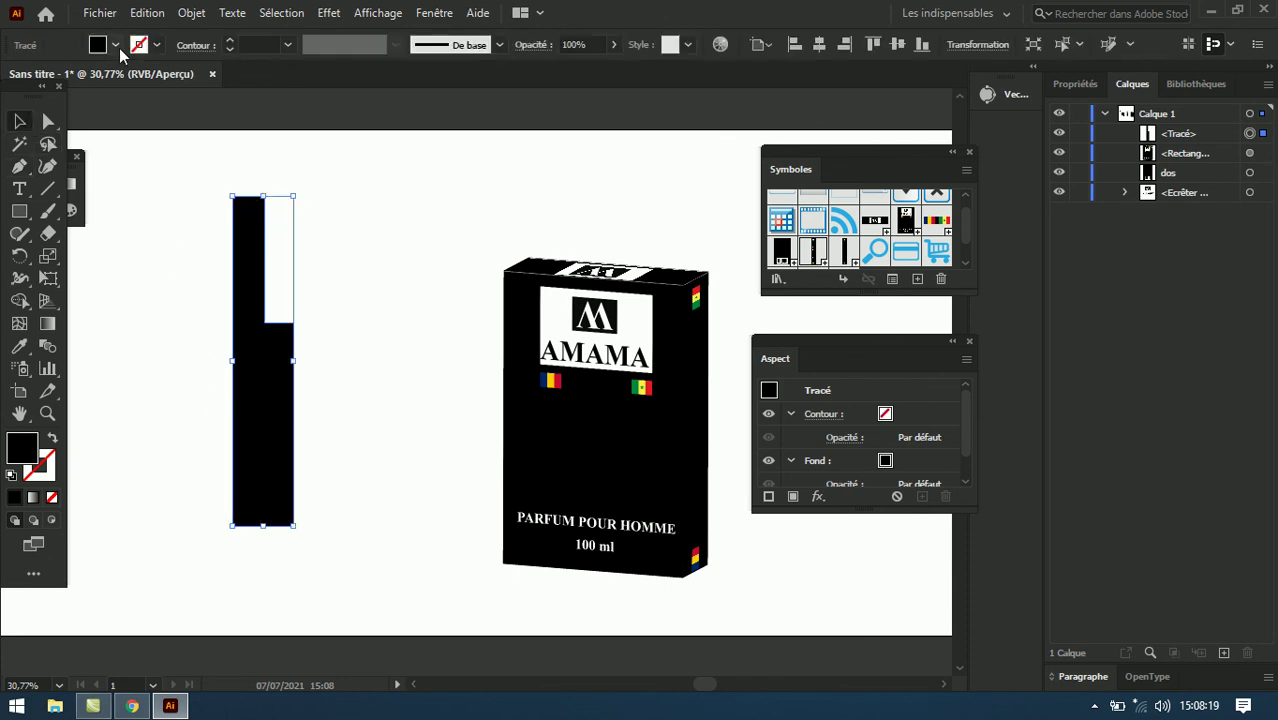
Step: Fill the profile light grey and revolve it 360° into a 3D bottle at -18°, -26°, 8°
{"action": "left_click", "coordinate": [118, 46]}
{"action": "left_click", "coordinate": [118, 131]}
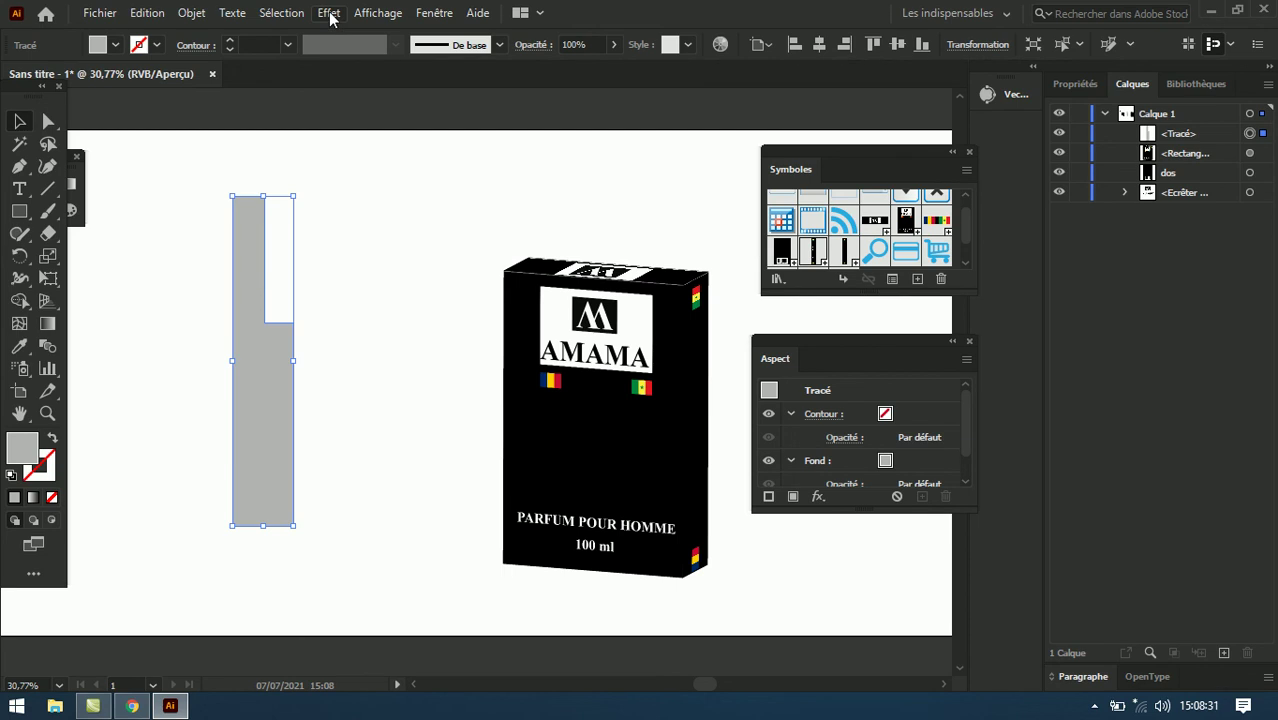
{"action": "left_click", "coordinate": [330, 14]}
{"action": "mouse_move", "coordinate": [347, 120]}
{"action": "left_click", "coordinate": [655, 141]}
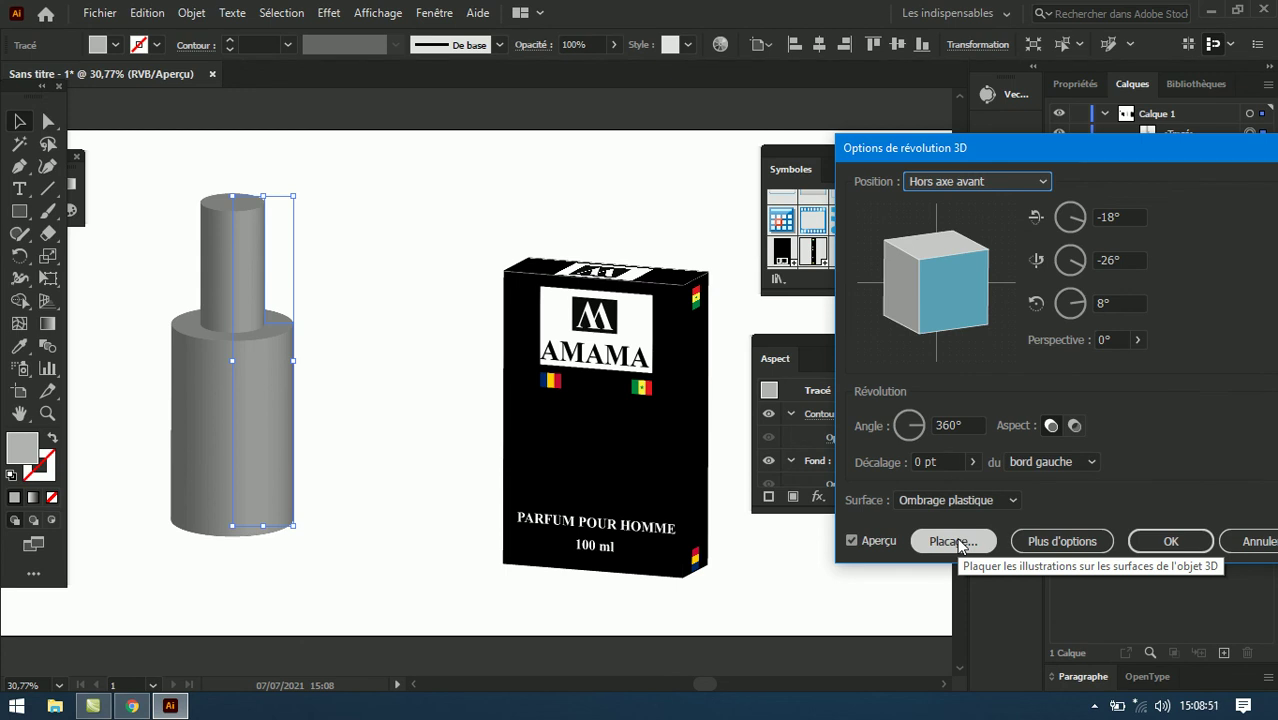
{"action": "left_click", "coordinate": [952, 541]}
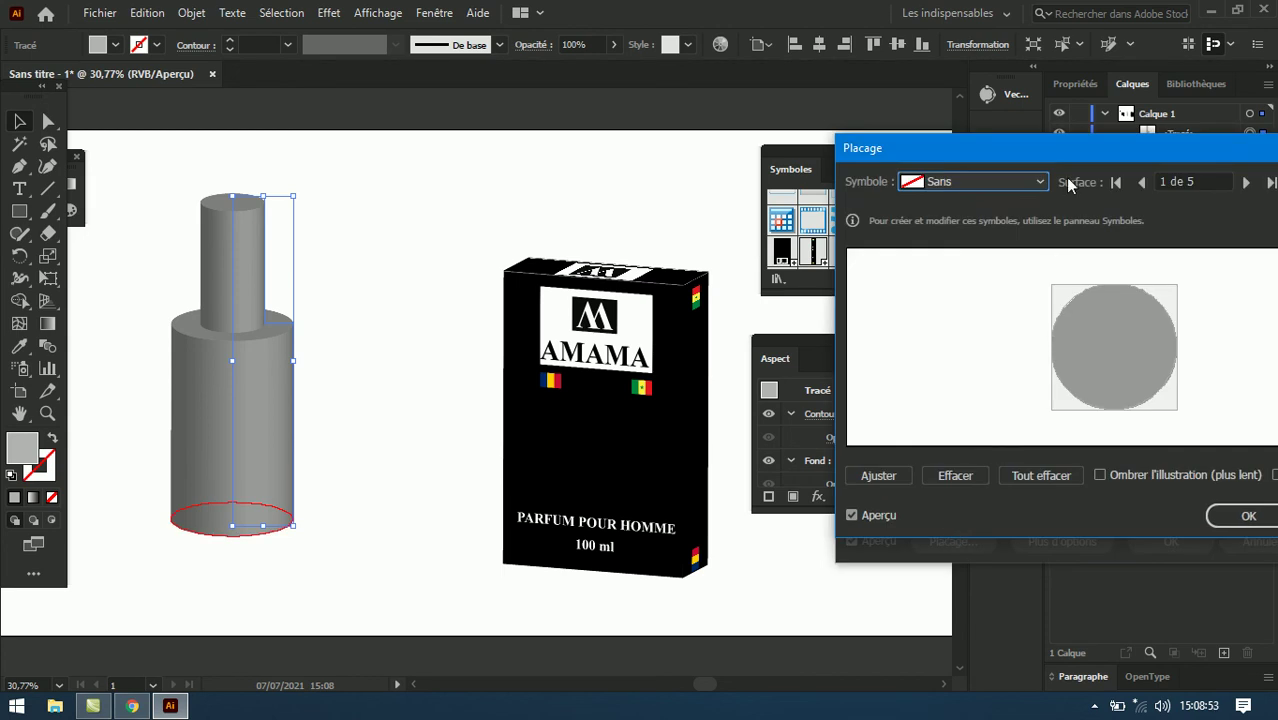
Step: Map the AVANT symbol onto surface 3 of 5, then position and scale it over the body
{"action": "left_click", "coordinate": [1245, 182]}
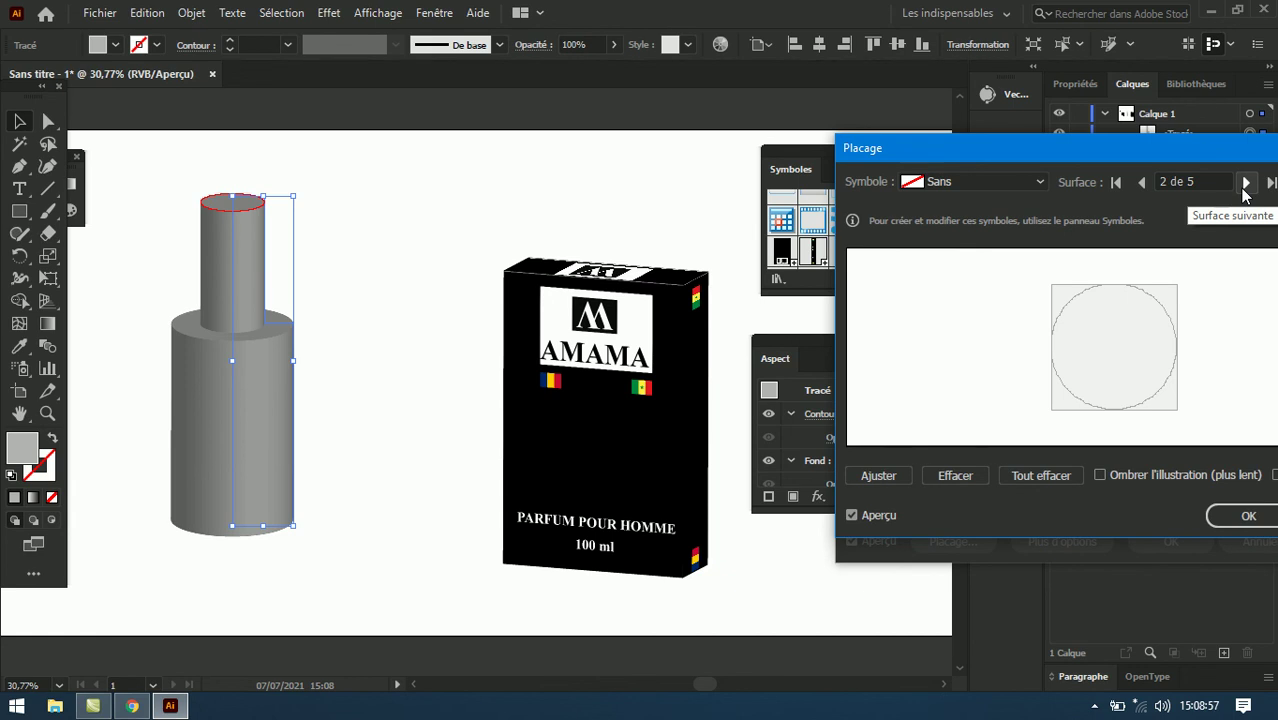
{"action": "left_click", "coordinate": [1245, 184]}
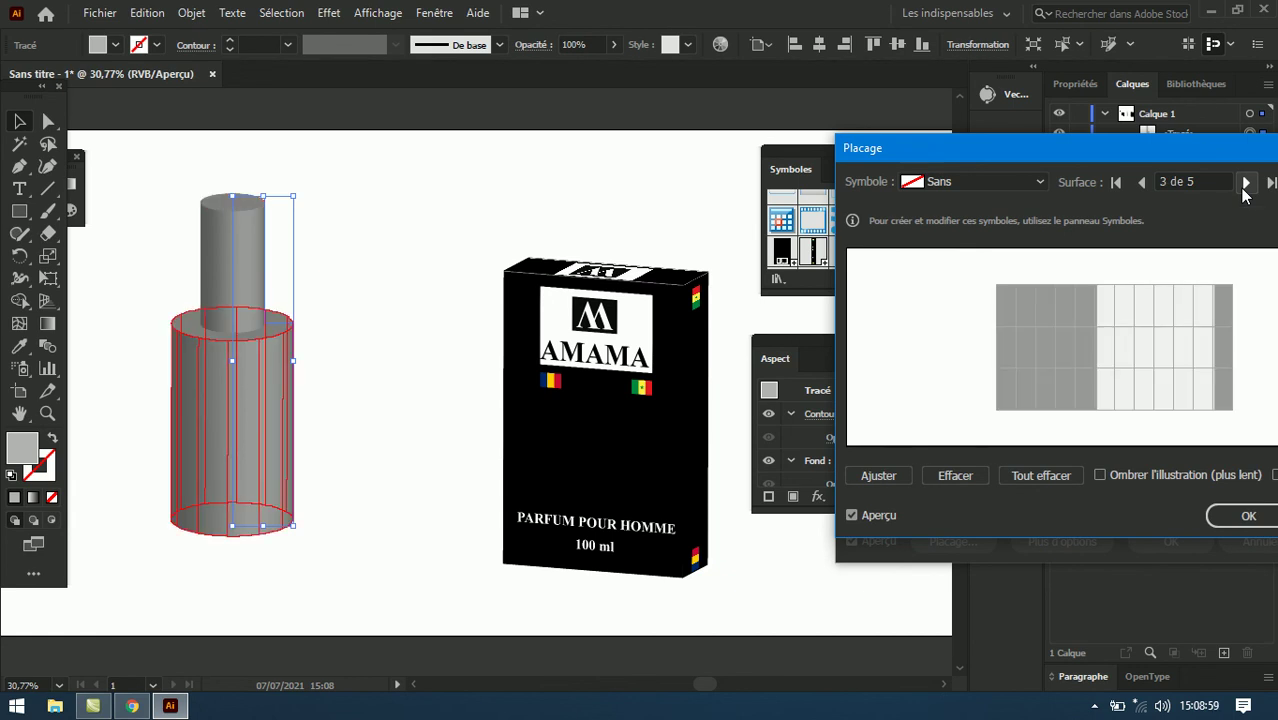
{"action": "left_click", "coordinate": [1040, 182]}
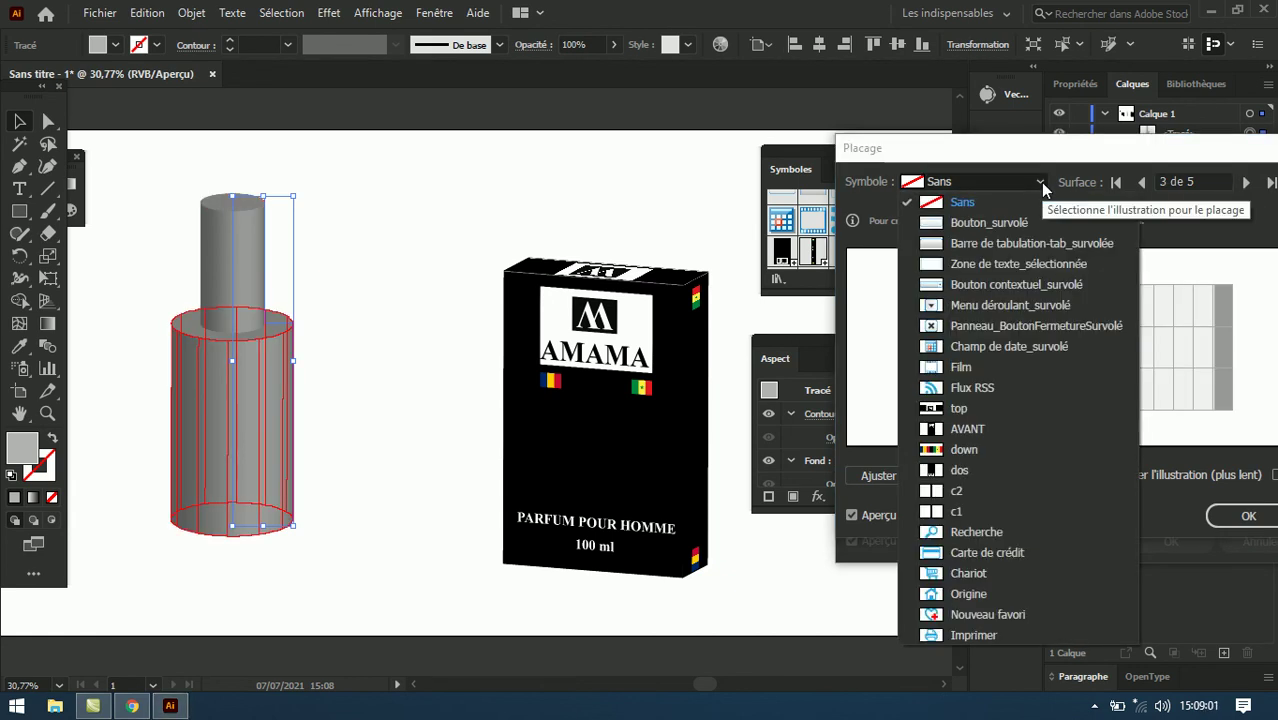
{"action": "left_click", "coordinate": [979, 428]}
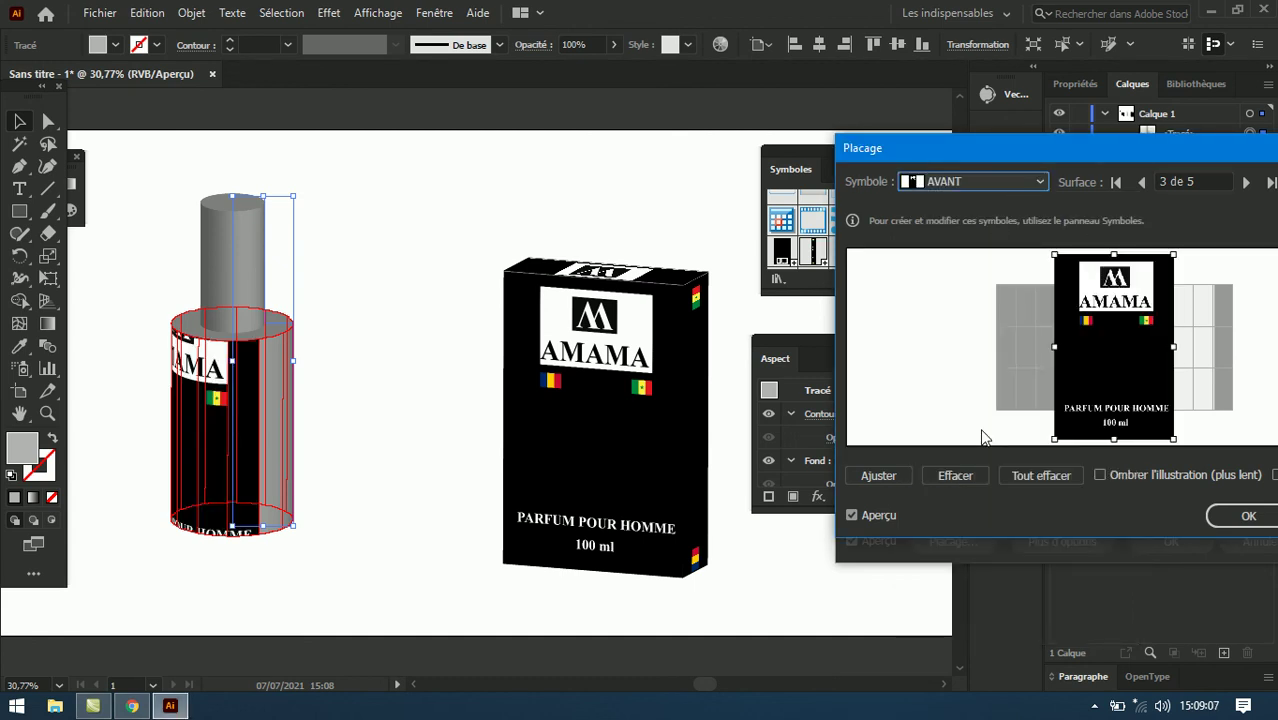
{"action": "mouse_move", "coordinate": [1114, 357]}
{"action": "left_mouse_down"}
{"action": "mouse_move", "coordinate": [1154, 362]}
{"action": "mouse_move", "coordinate": [1156, 384]}
{"action": "left_mouse_up"}
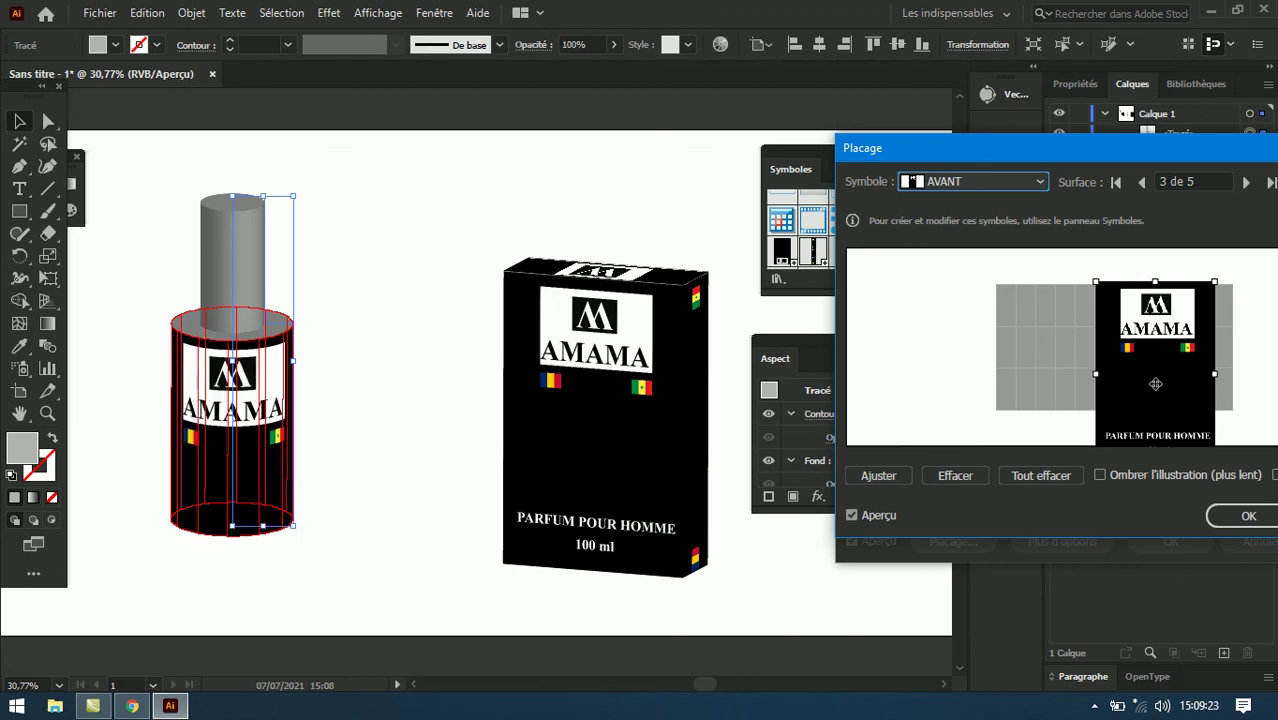
{"action": "left_click_drag", "start_coordinate": [1151, 362], "coordinate": [1142, 305]}
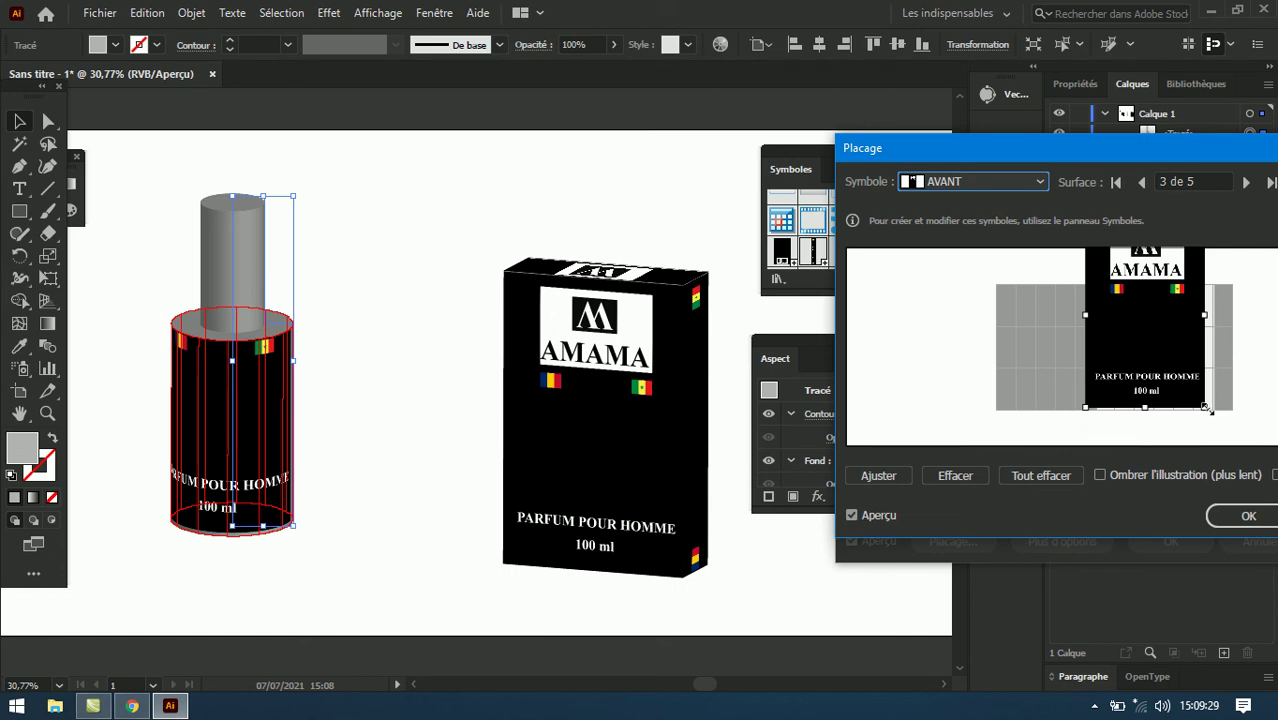
{"action": "left_click_drag", "start_coordinate": [1206, 408], "coordinate": [1203, 405]}
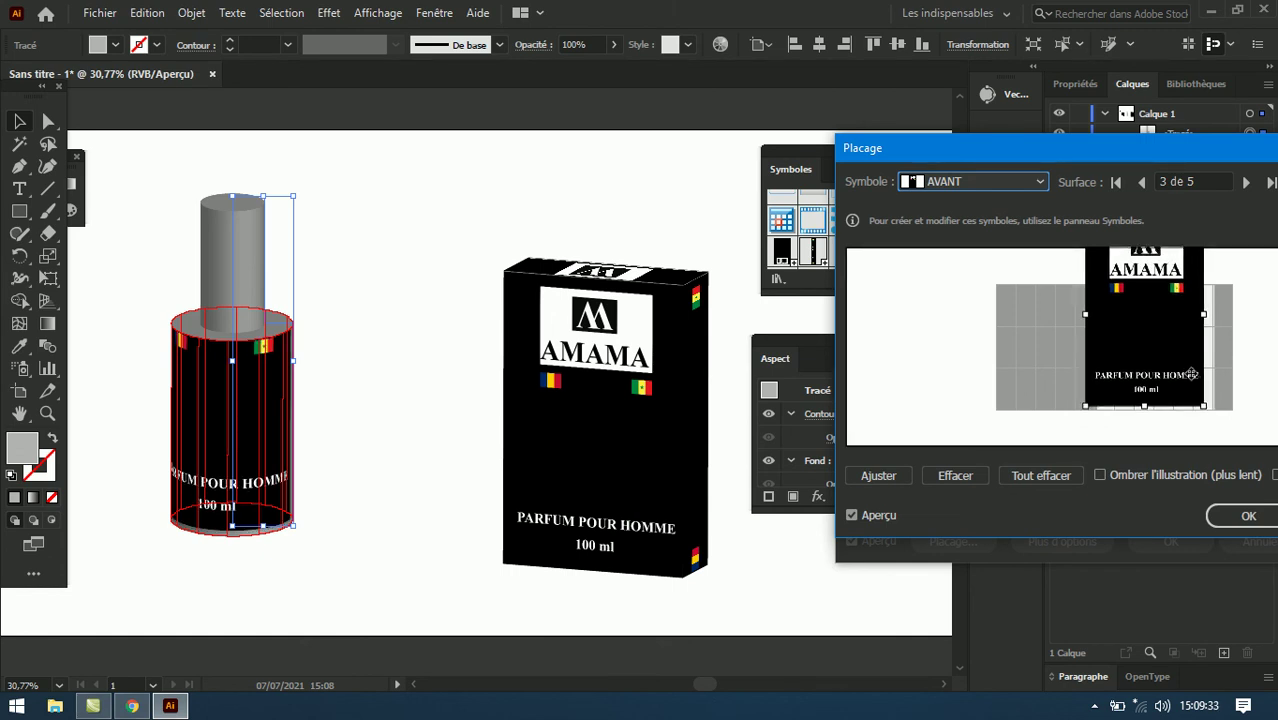
{"action": "left_click_drag", "start_coordinate": [1205, 406], "coordinate": [1176, 343]}
{"action": "left_click_drag", "start_coordinate": [1128, 284], "coordinate": [1155, 352]}
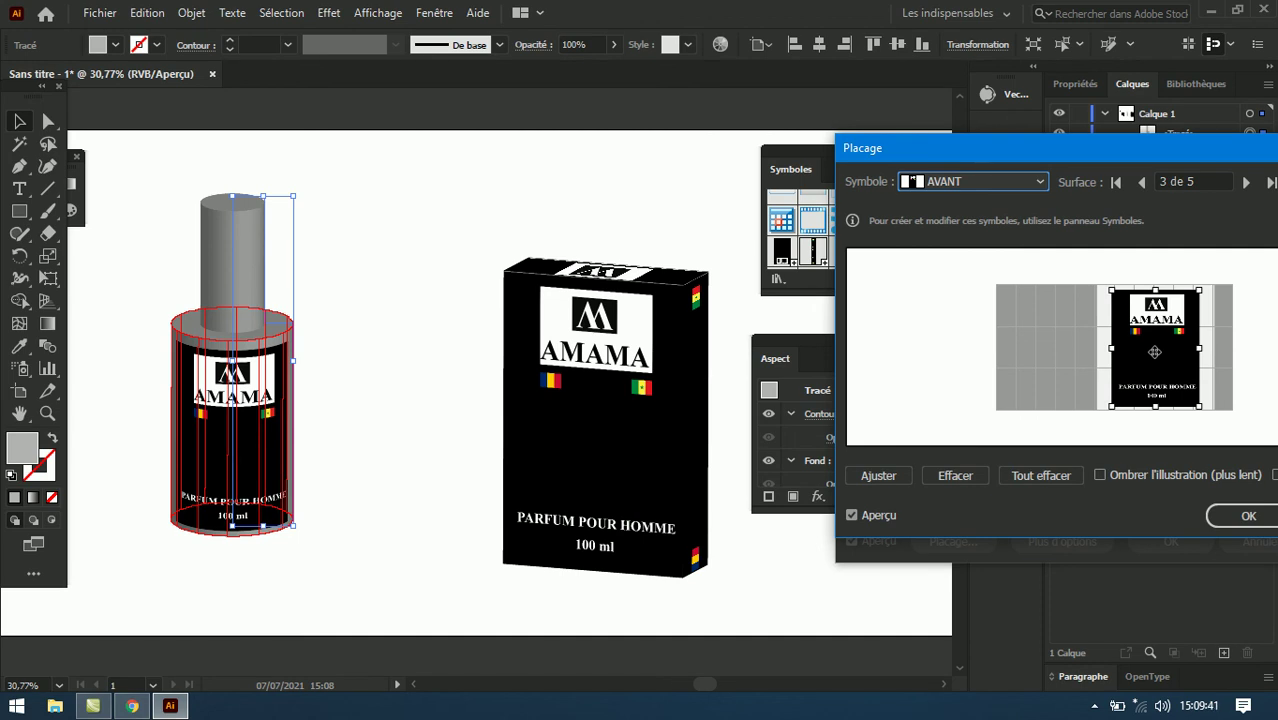
{"action": "left_click_drag", "start_coordinate": [1154, 352], "coordinate": [1151, 352]}
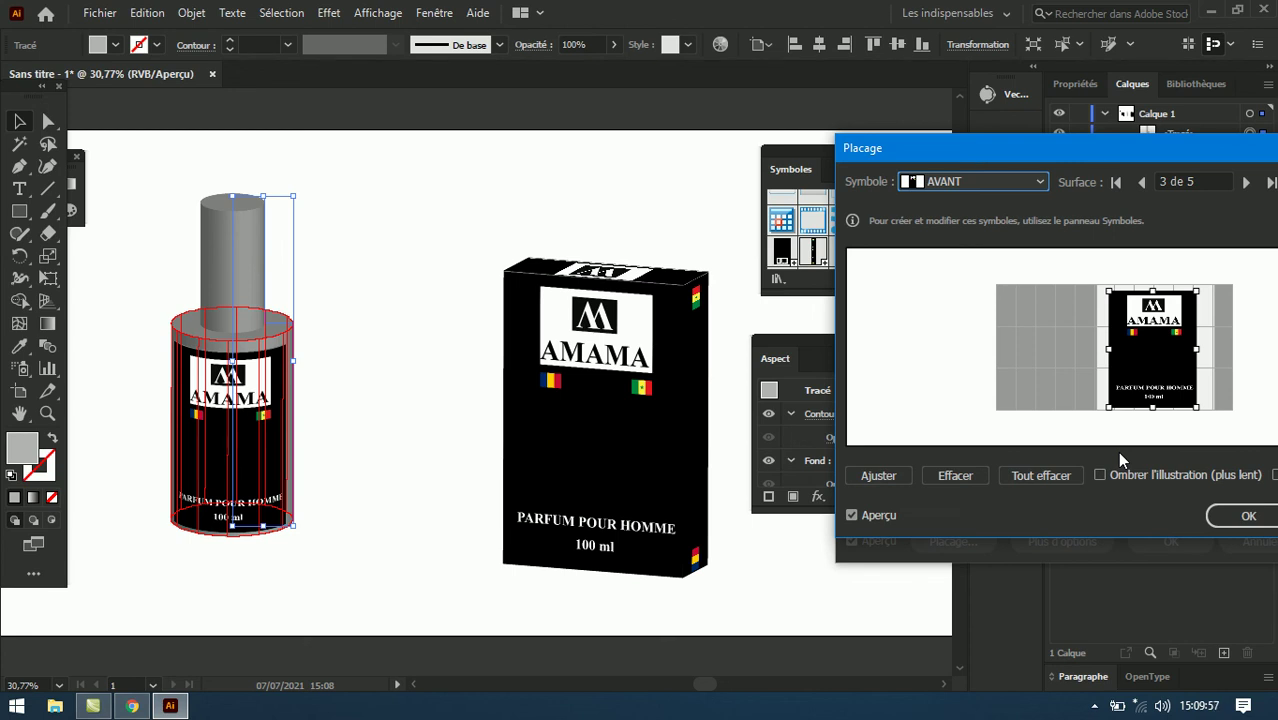
Step: Map the dos symbol onto surface 5 of 5 and position it to cover the neck
{"action": "left_click", "coordinate": [1245, 183]}
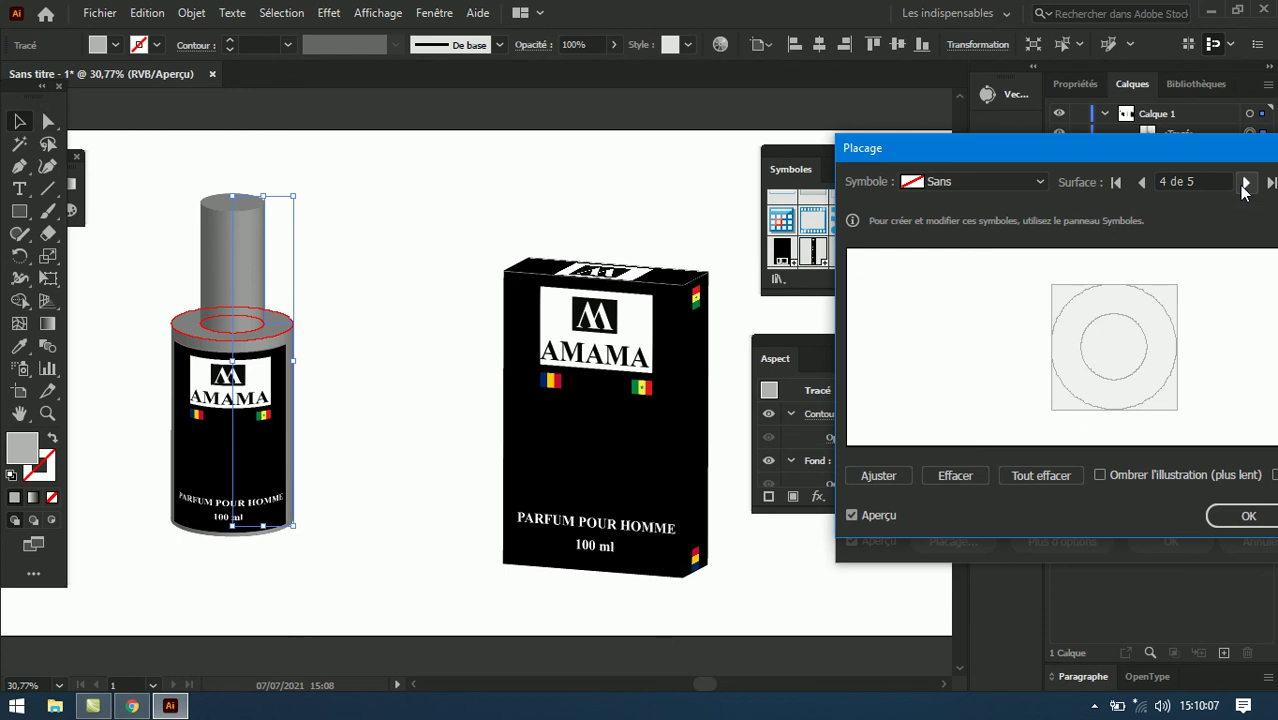
{"action": "left_click", "coordinate": [1245, 183]}
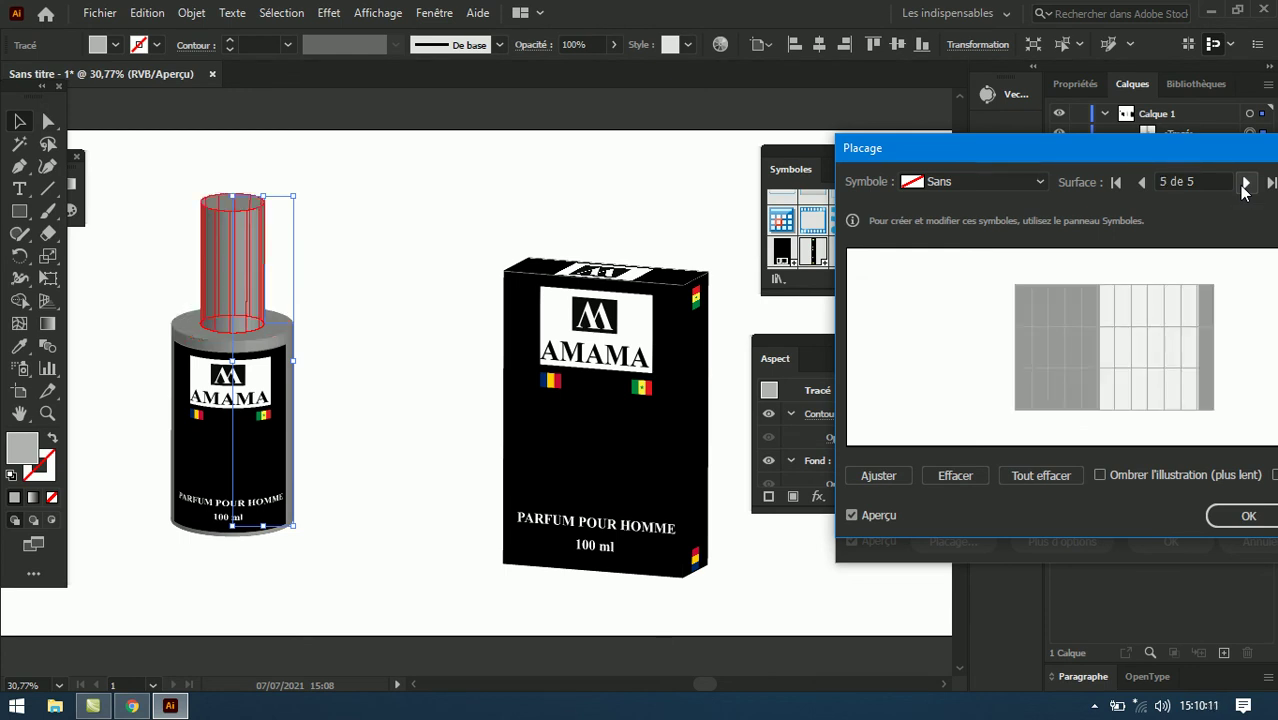
{"action": "left_click", "coordinate": [1038, 184]}
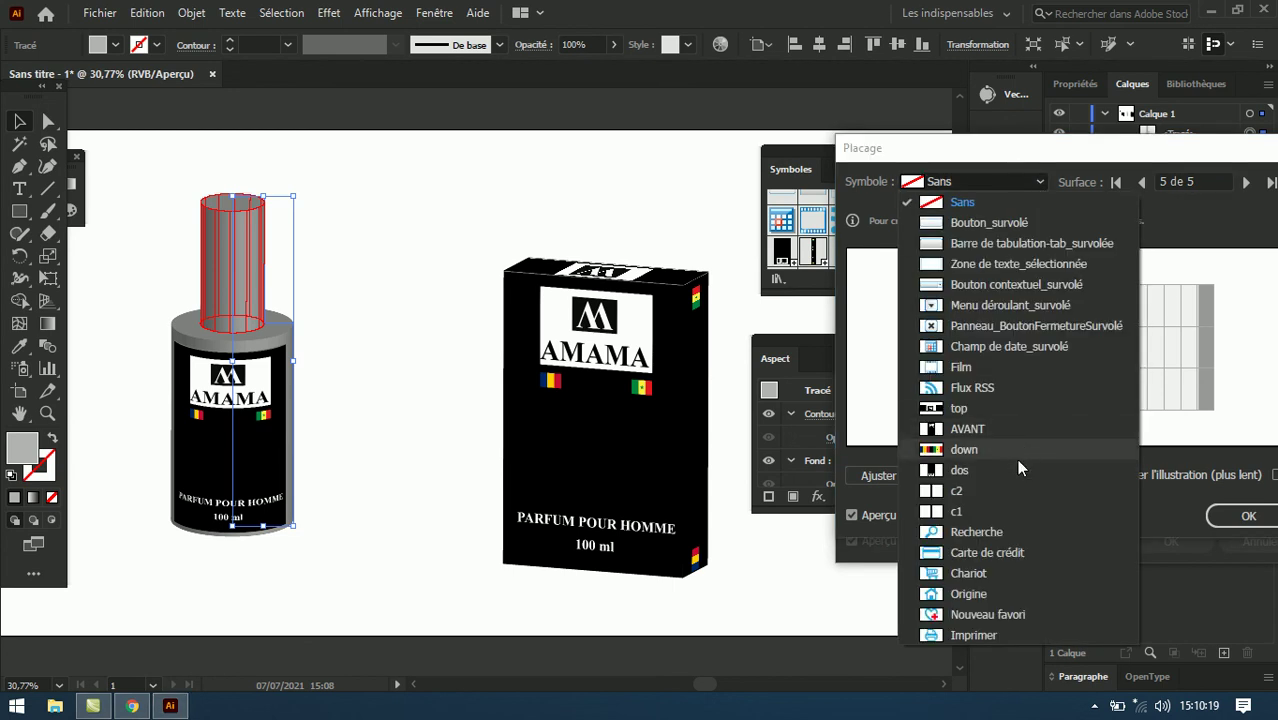
{"action": "left_click", "coordinate": [1012, 470]}
{"action": "left_click_drag", "start_coordinate": [1113, 349], "coordinate": [1137, 431]}
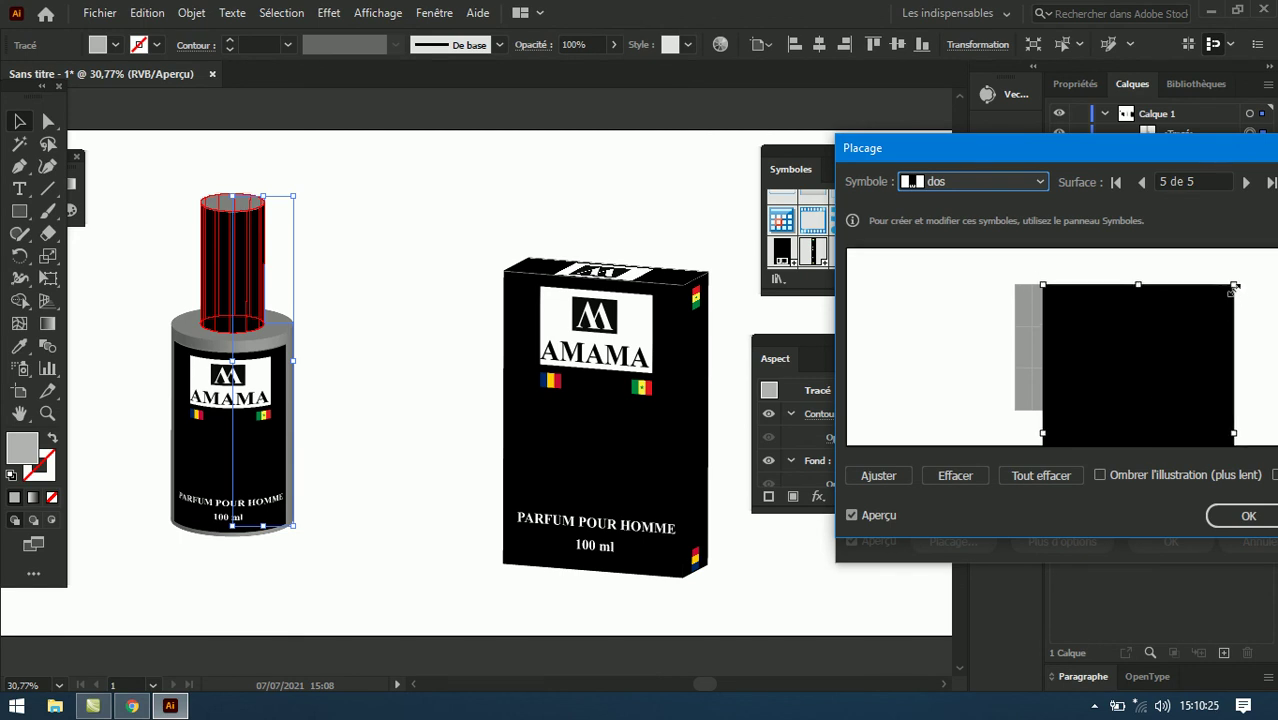
{"action": "left_click_drag", "start_coordinate": [1234, 287], "coordinate": [1160, 343]}
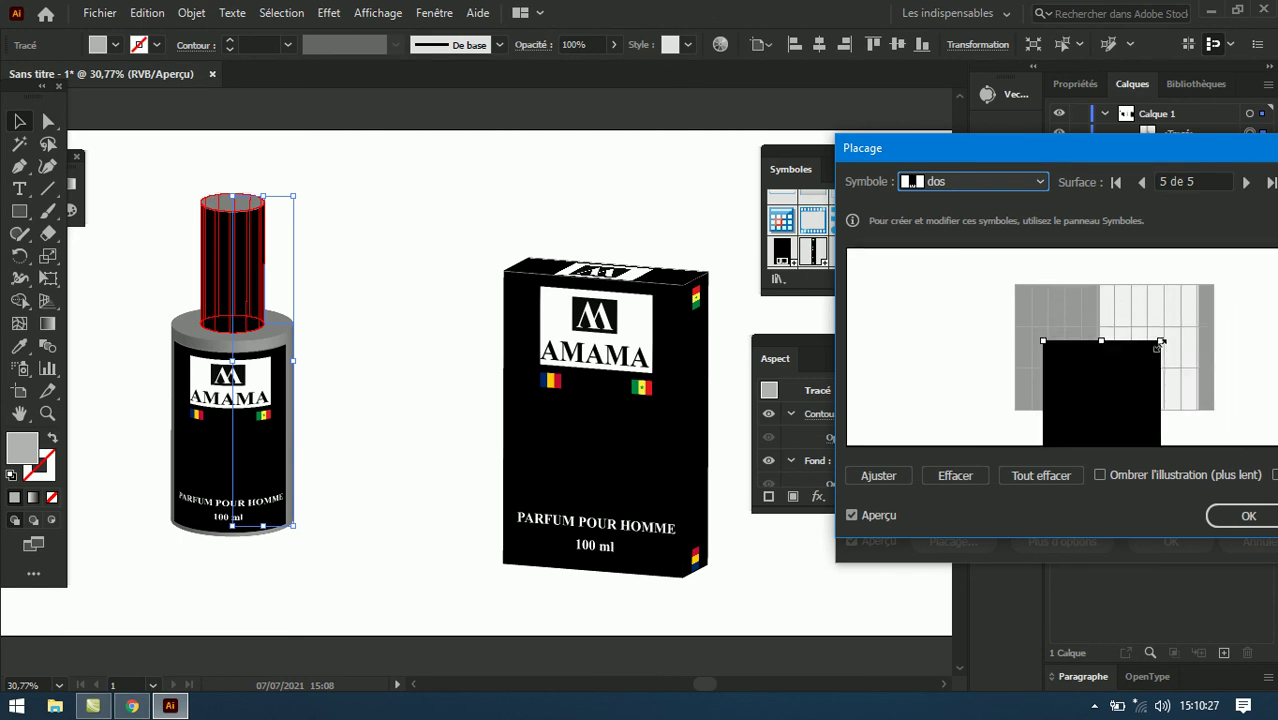
{"action": "mouse_move", "coordinate": [1079, 400]}
{"action": "left_mouse_down"}
{"action": "mouse_move", "coordinate": [1107, 357]}
{"action": "mouse_move", "coordinate": [1131, 352]}
{"action": "left_mouse_up"}
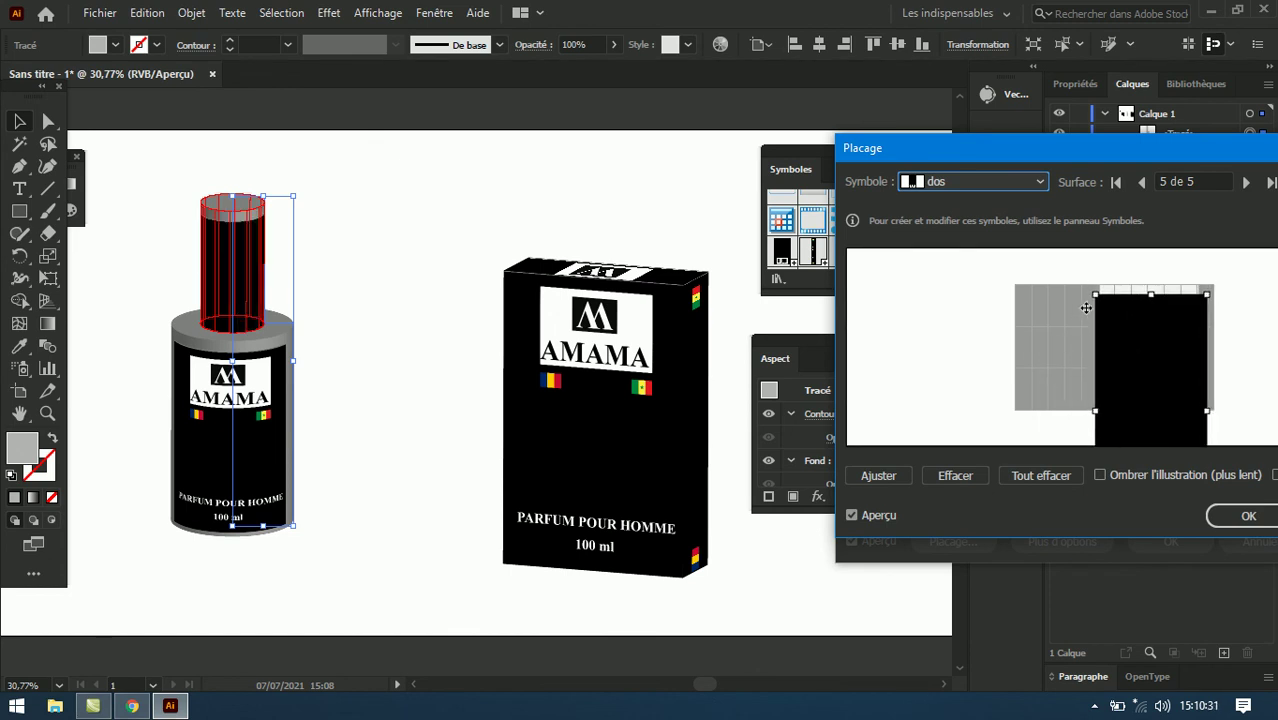
{"action": "left_click_drag", "start_coordinate": [1095, 295], "coordinate": [1102, 300]}
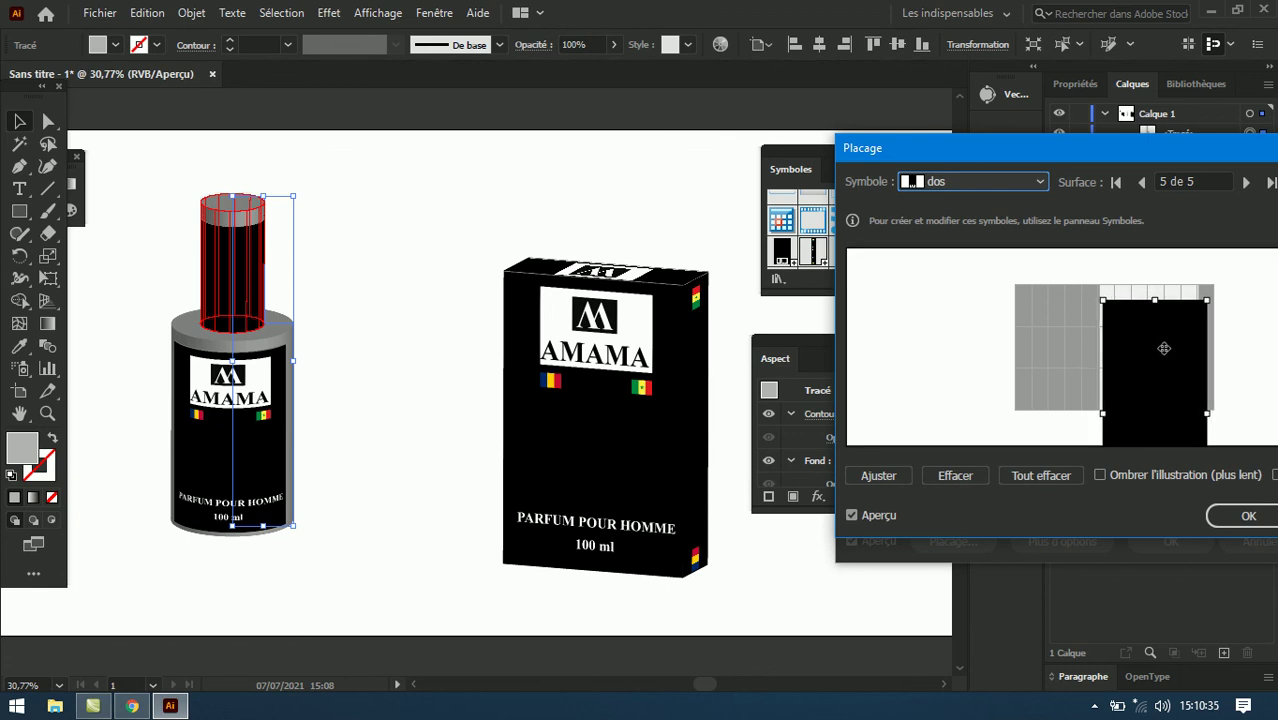
{"action": "left_click_drag", "start_coordinate": [1162, 347], "coordinate": [1156, 330]}
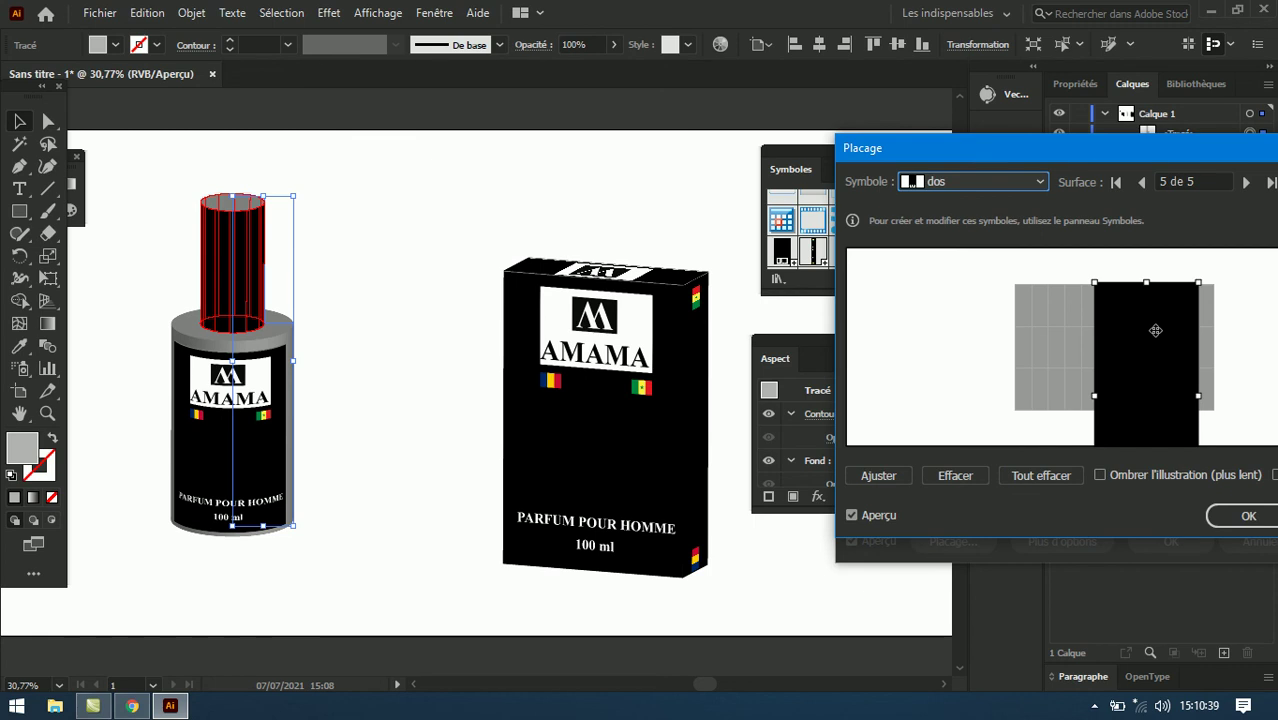
Step: Map the dos symbol onto surface 2 of 5 so the cap top renders black
{"action": "left_click", "coordinate": [1141, 182]}
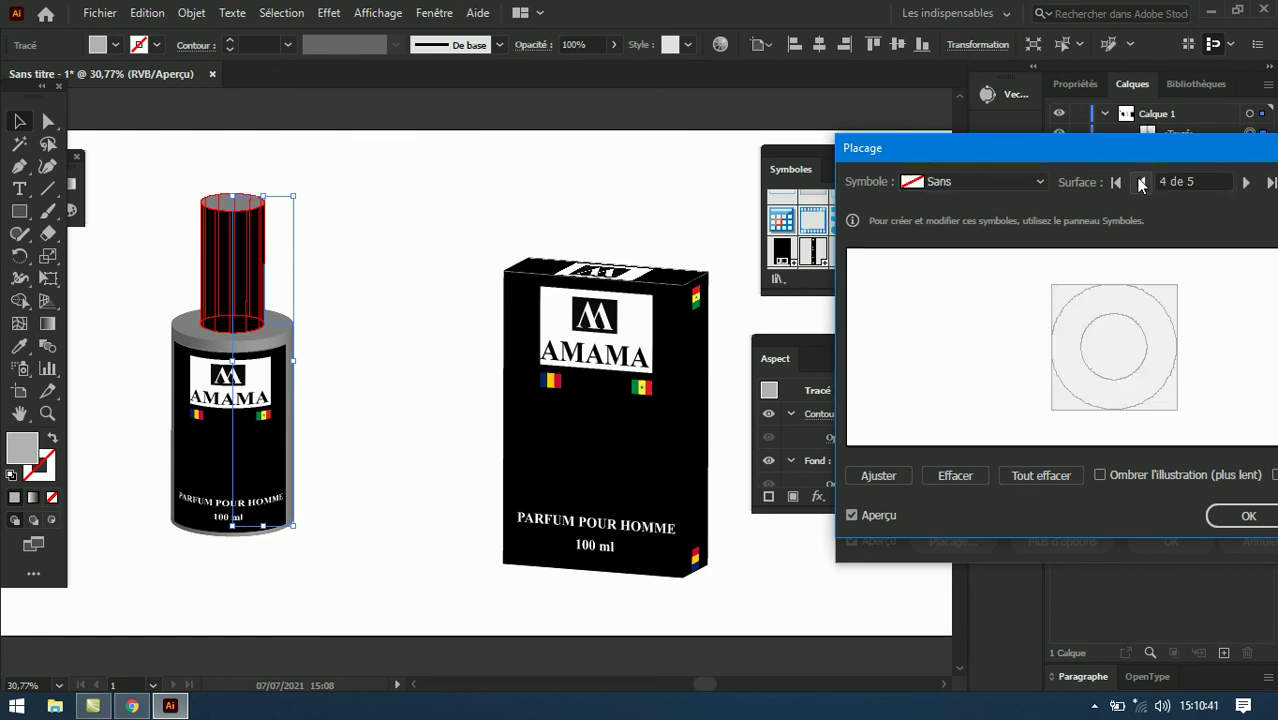
{"action": "left_click", "coordinate": [1141, 182]}
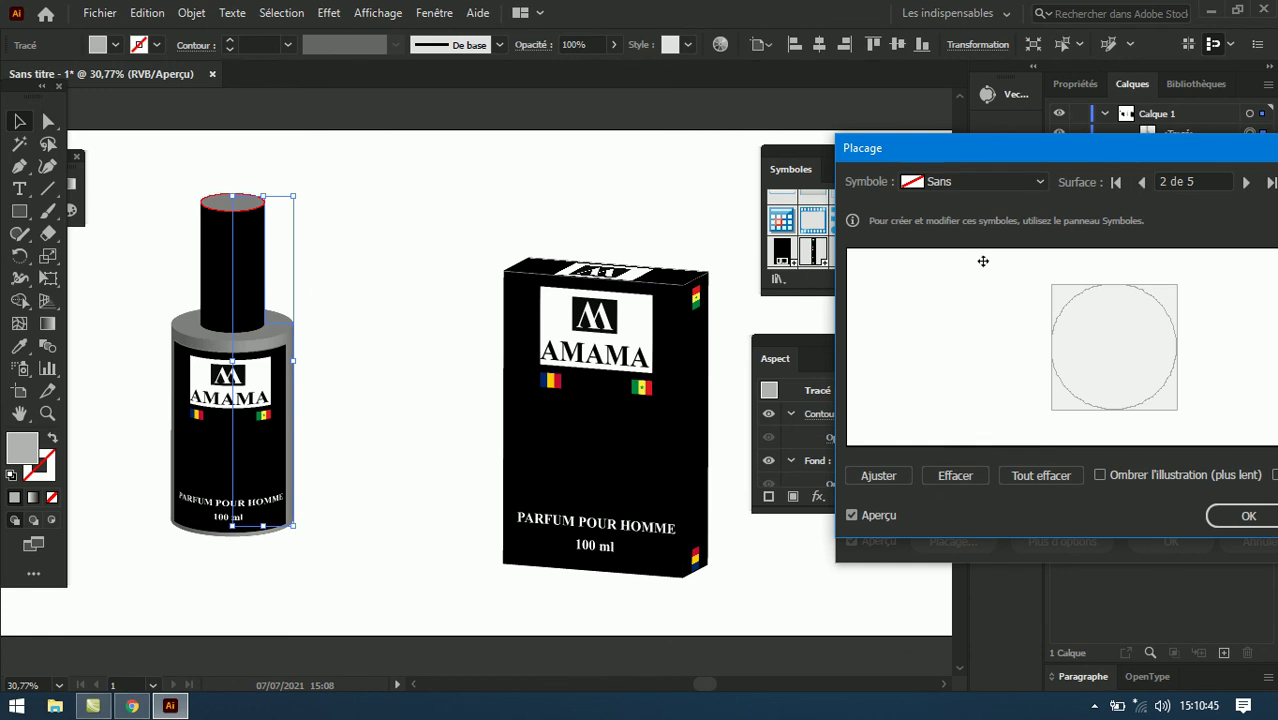
{"action": "left_click", "coordinate": [1040, 180]}
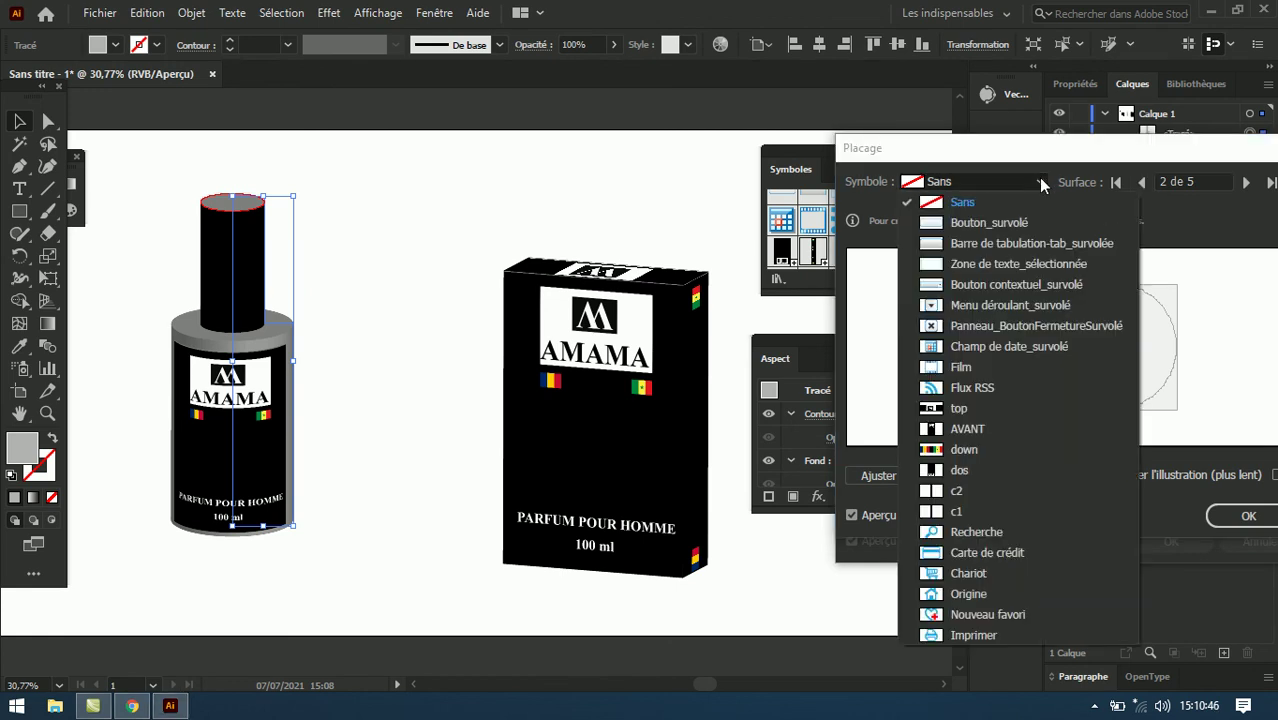
{"action": "left_click", "coordinate": [962, 470]}
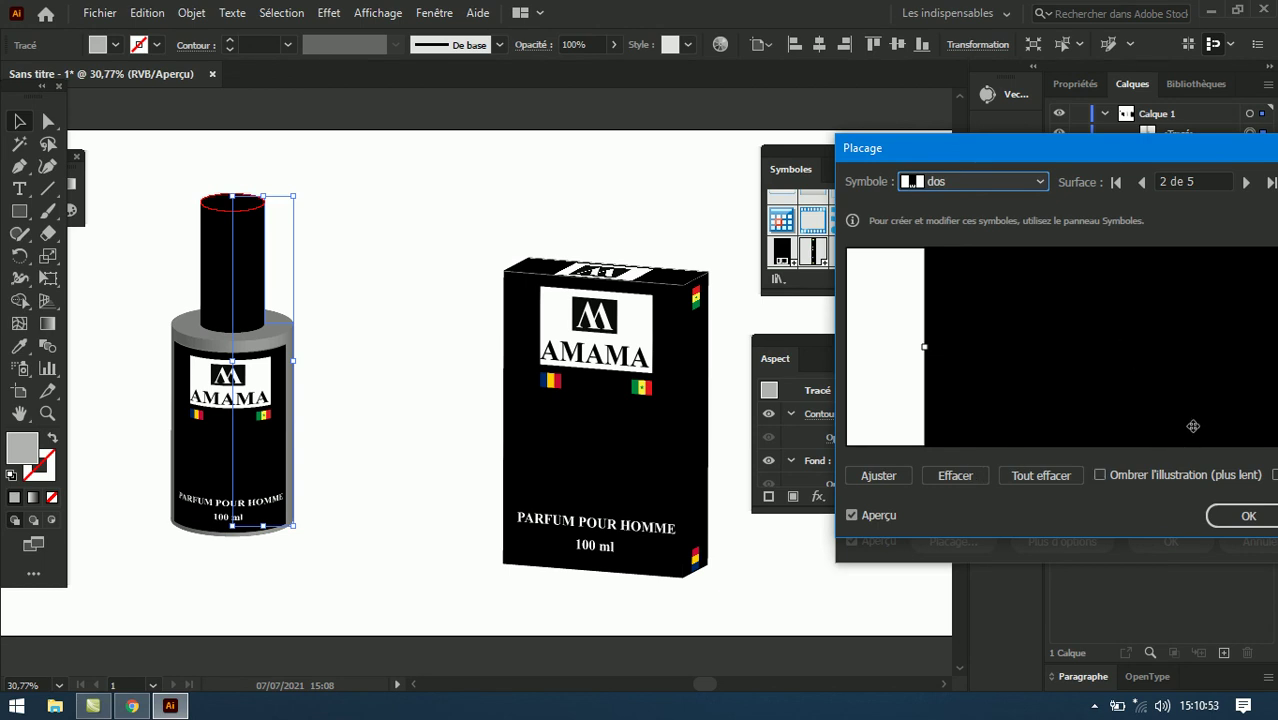
Step: Apply the mapped 3D revolution to the bottle and move the AMAMA box 126 px left
{"action": "left_click", "coordinate": [1232, 518]}
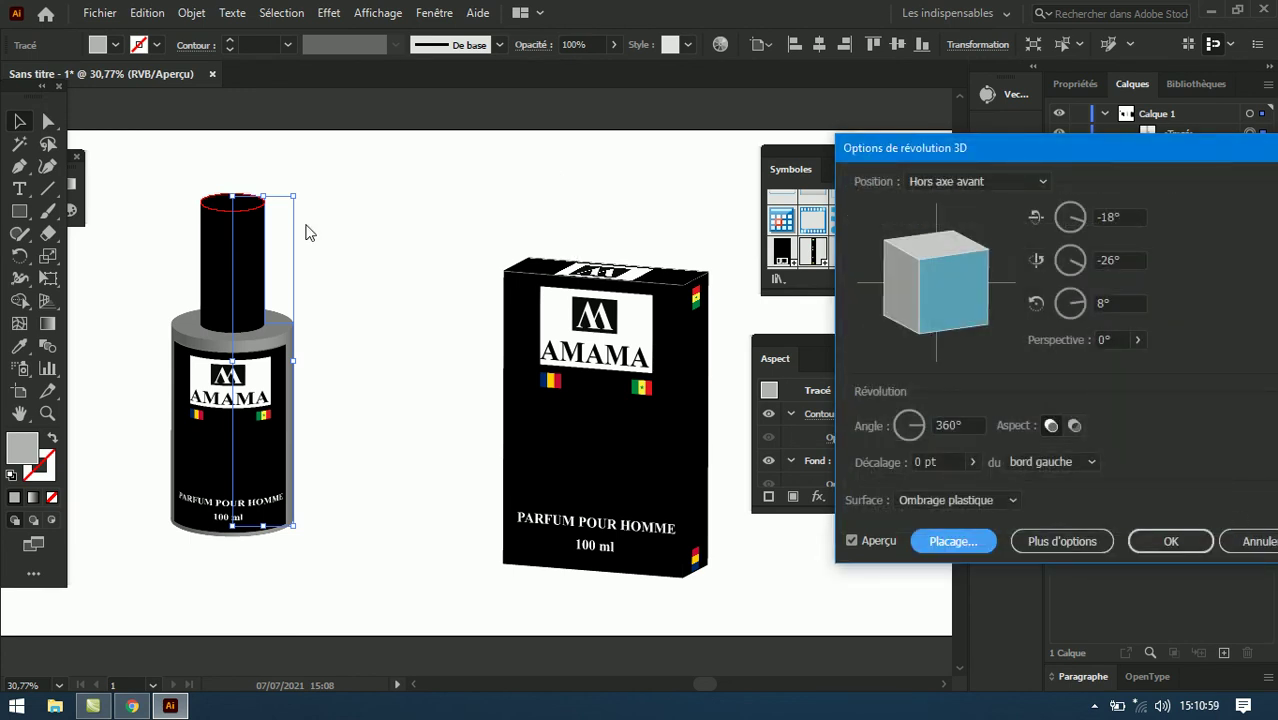
{"action": "left_click", "coordinate": [1182, 543]}
{"action": "mouse_move", "coordinate": [670, 418]}
{"action": "left_mouse_down"}
{"action": "mouse_move", "coordinate": [540, 372]}
{"action": "mouse_move", "coordinate": [531, 383]}
{"action": "left_mouse_up"}
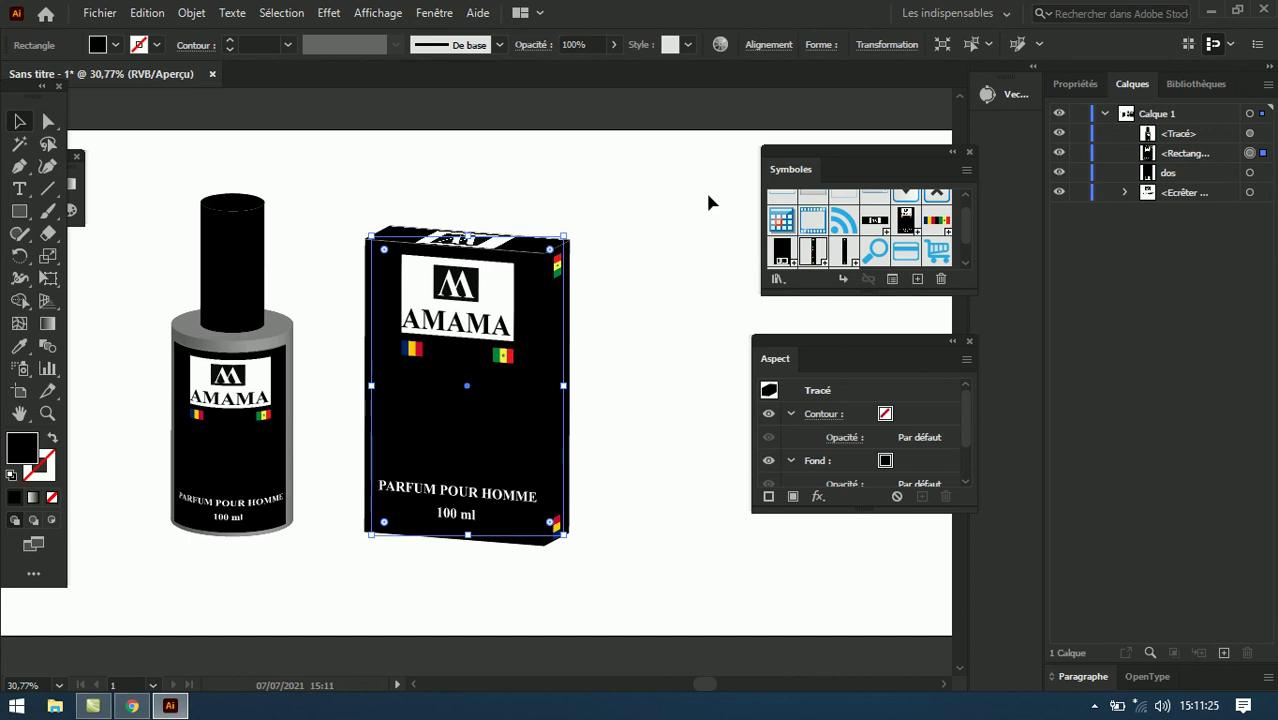
{"action": "left_click_drag", "start_coordinate": [963, 403], "coordinate": [951, 439]}
Step: Rotate the bottle's 3D Revolve so it leans with its round base showing, then select the box
{"action": "left_click", "coordinate": [243, 251]}
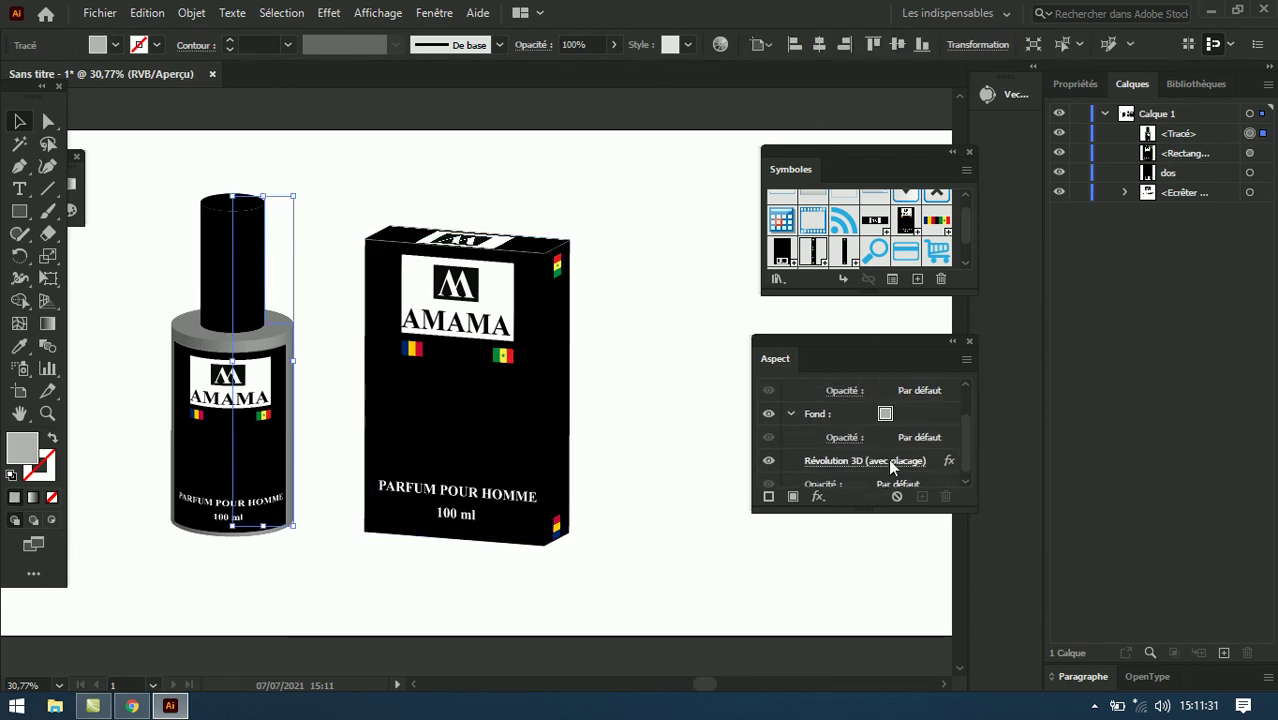
{"action": "left_click", "coordinate": [890, 466]}
{"action": "left_click_drag", "start_coordinate": [940, 272], "coordinate": [929, 254]}
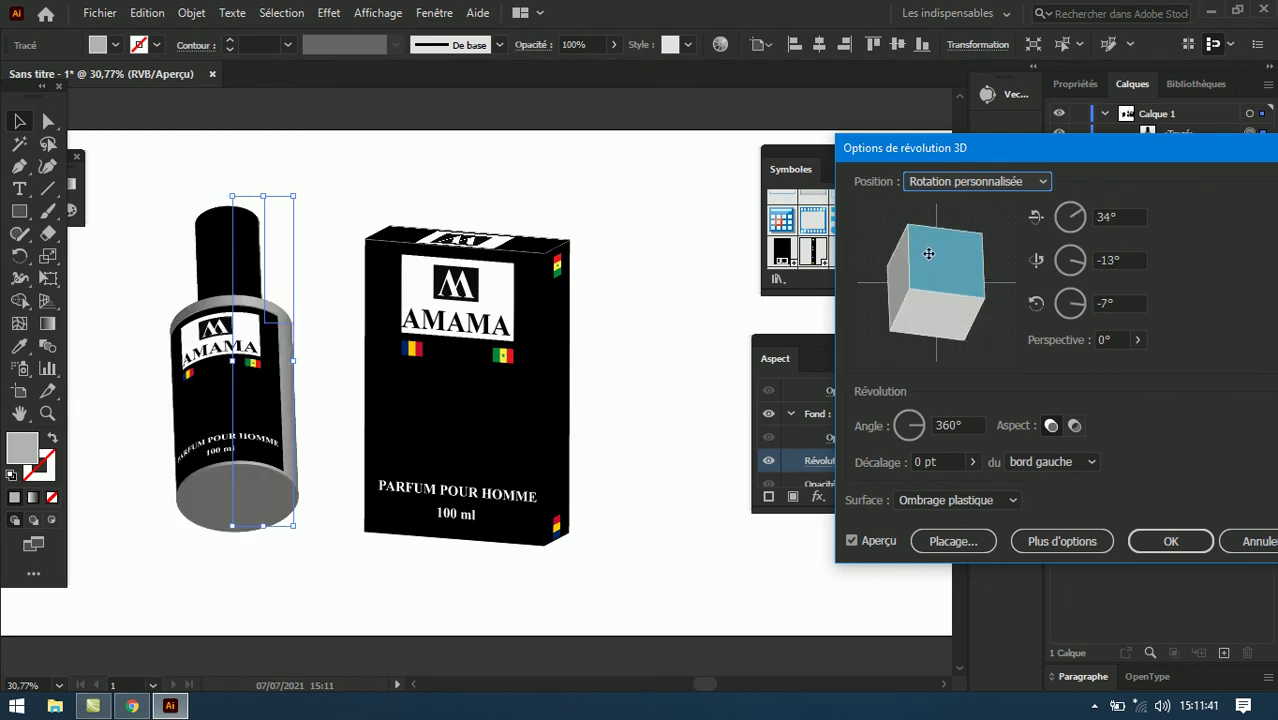
{"action": "left_click", "coordinate": [1166, 541]}
{"action": "left_click", "coordinate": [546, 383]}
{"action": "left_click", "coordinate": [477, 352]}
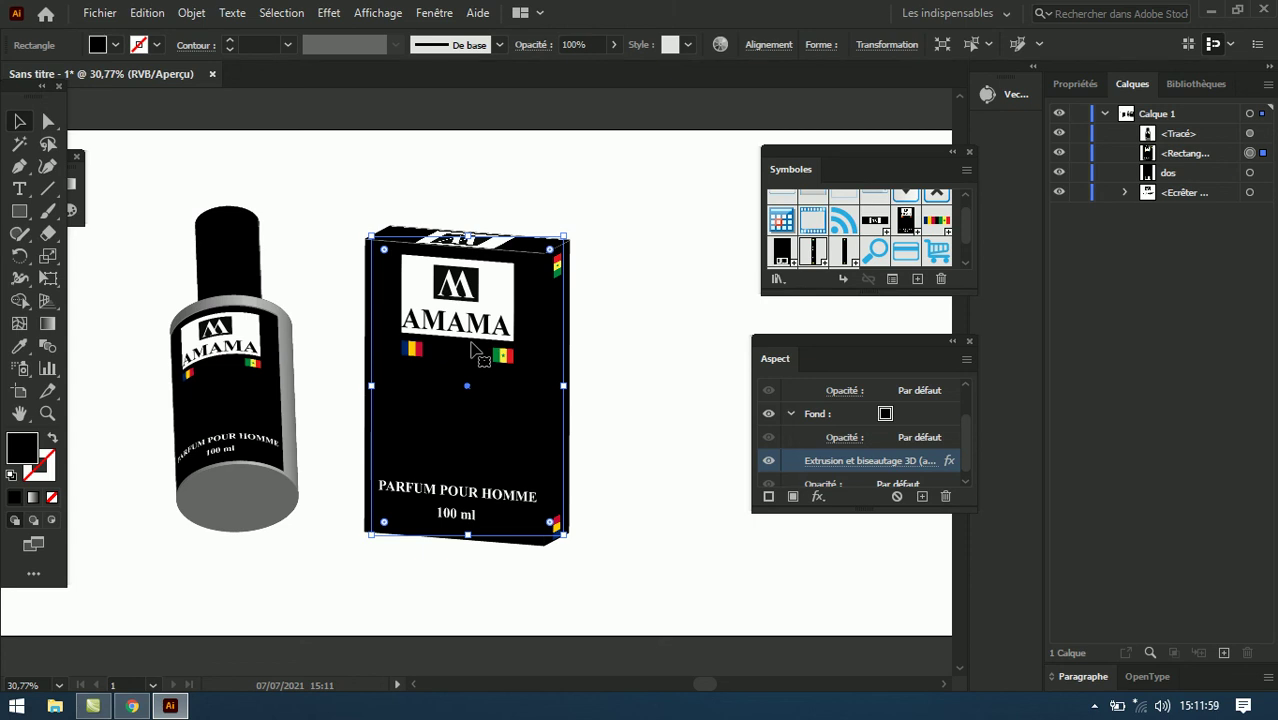
Step: Reopen the AMAMA box's 3D Extrude & Bevel settings and tilt the box to lean right
{"action": "left_click", "coordinate": [857, 461]}
{"action": "mouse_move", "coordinate": [952, 284]}
{"action": "left_mouse_down"}
{"action": "mouse_move", "coordinate": [987, 287]}
{"action": "mouse_move", "coordinate": [987, 264]}
{"action": "left_mouse_up"}
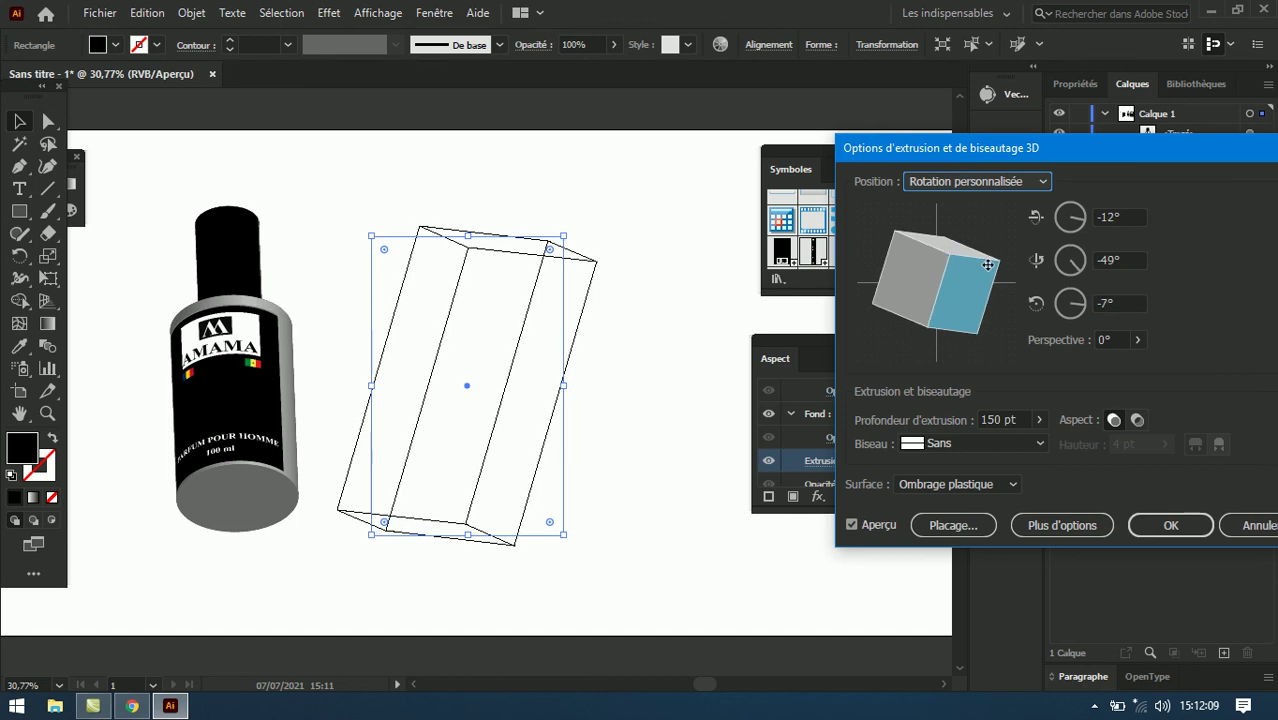
{"action": "left_click_drag", "start_coordinate": [987, 264], "coordinate": [935, 258]}
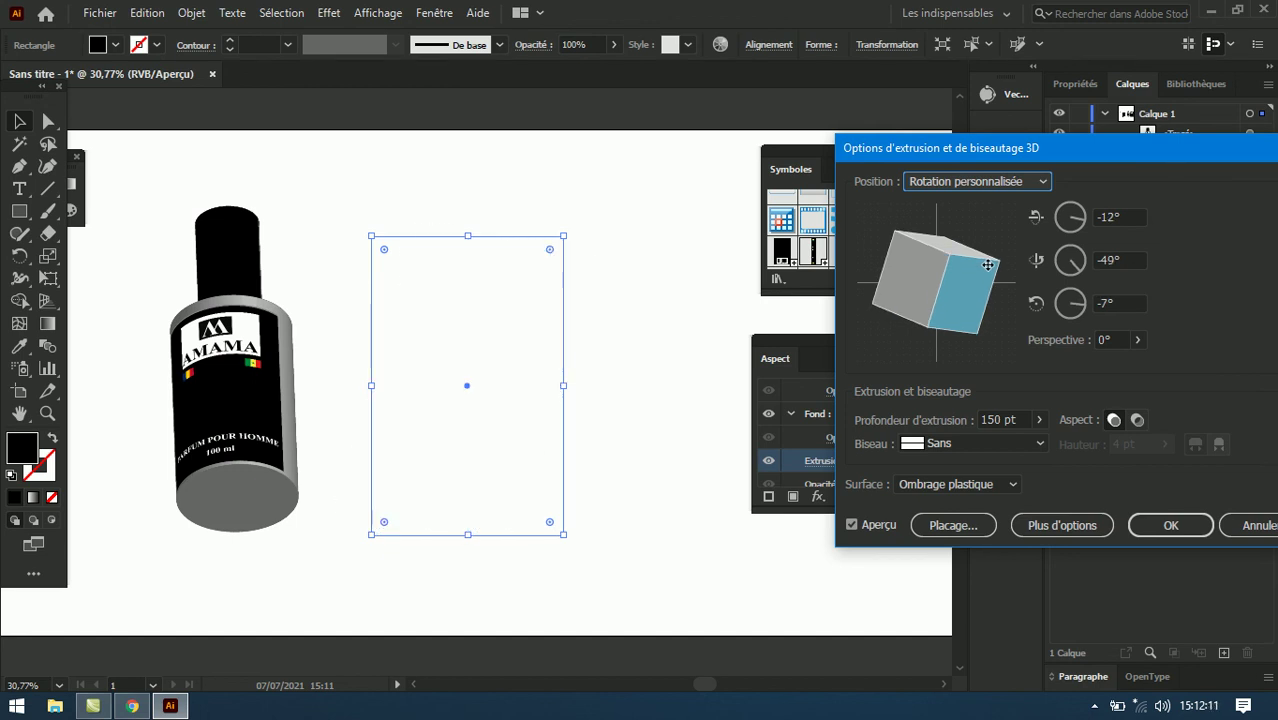